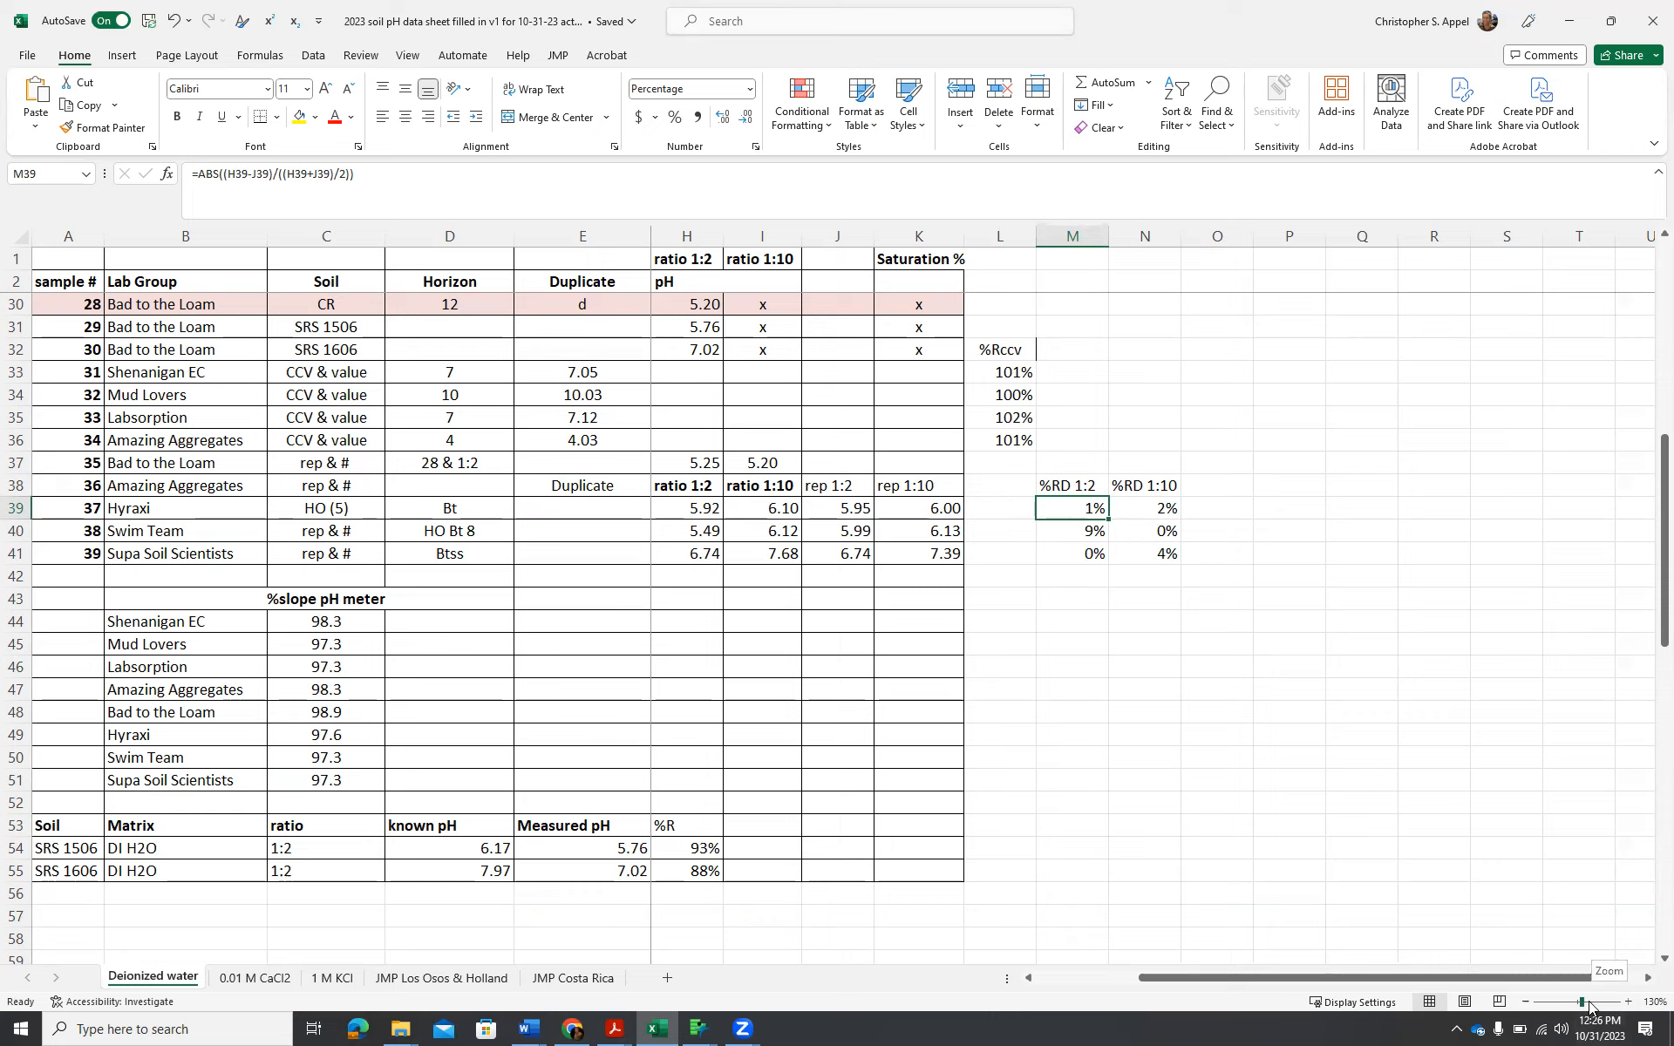
Examine the %R, %Rccv and %RD quality-control values on the Deionized water, 0.01 M CaCl2 and 1 M KCl sheets.
click(1628, 1001)
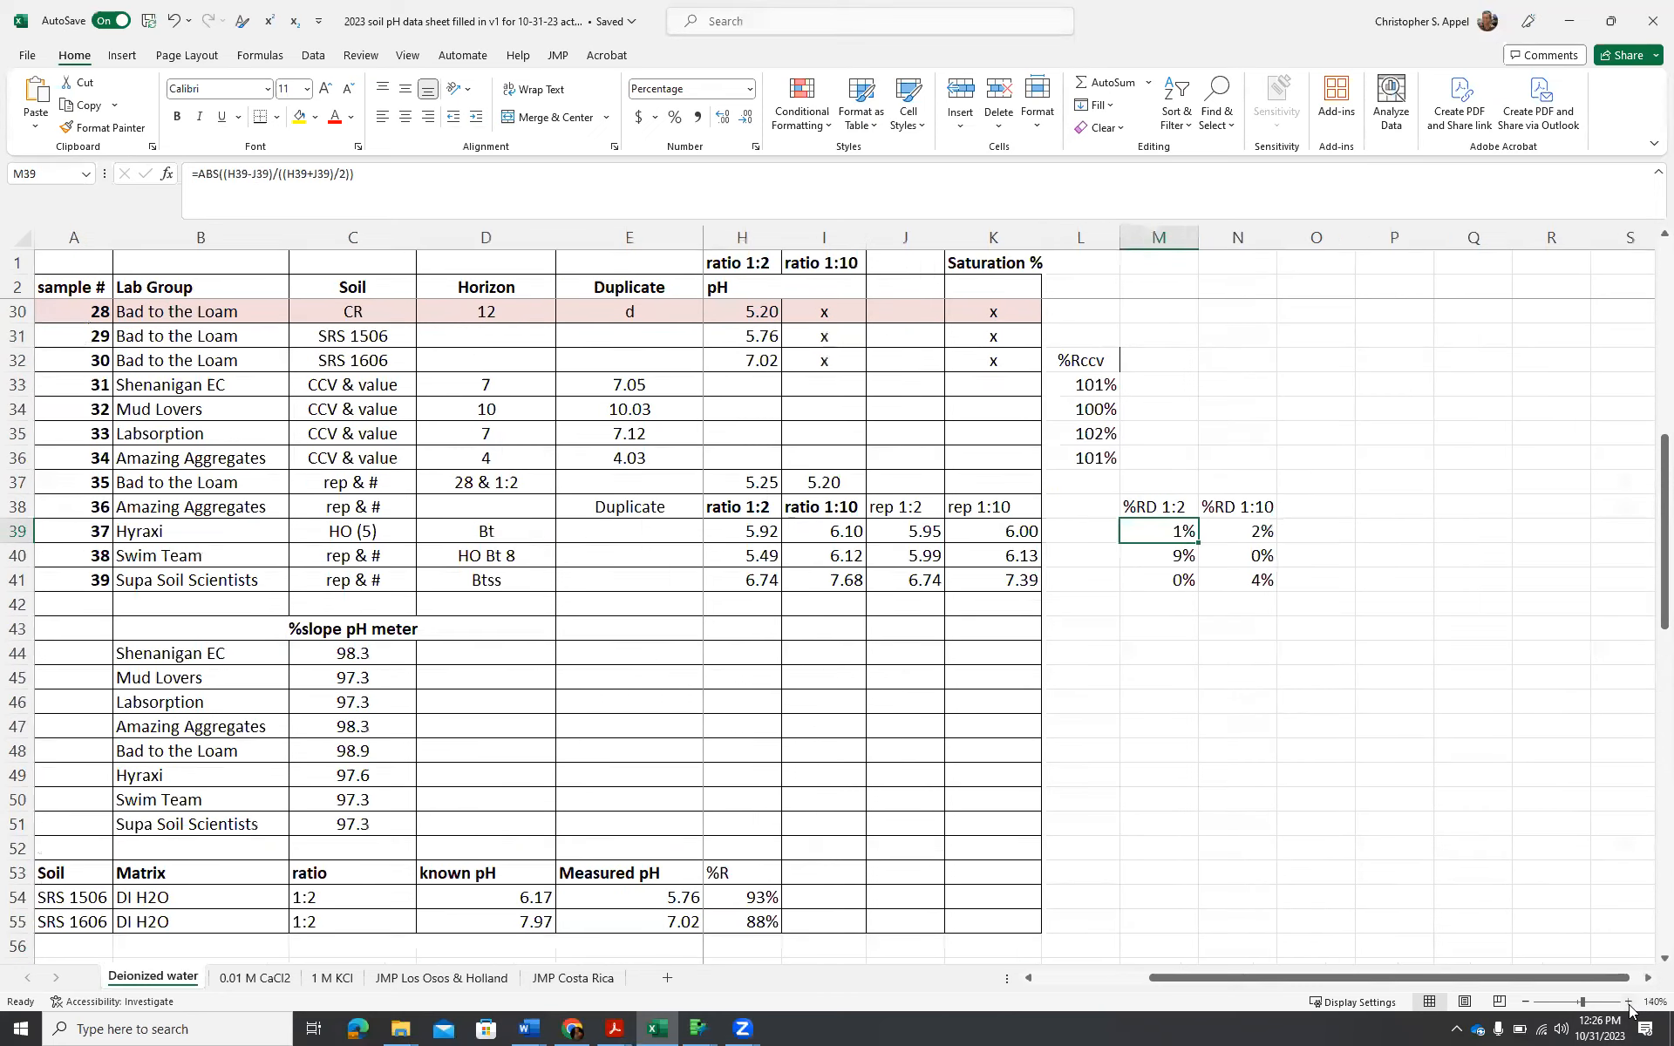
click(260, 978)
scroll(1245, 597, down, 1)
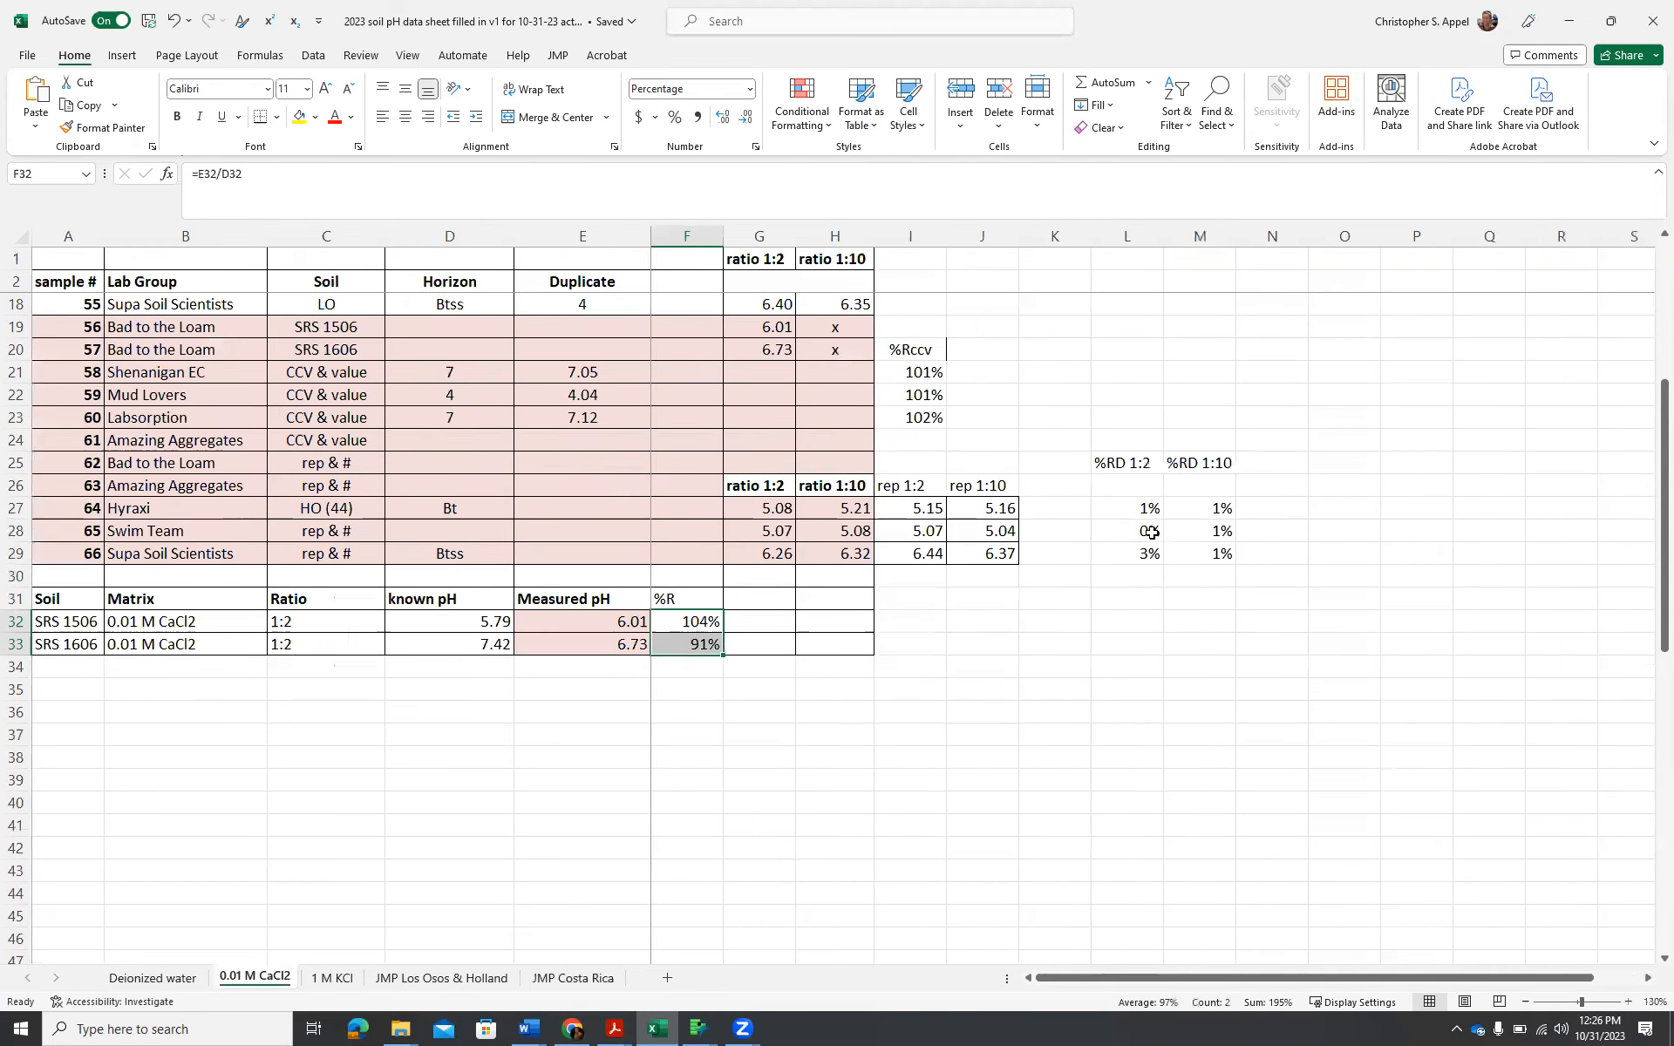
scroll(1225, 516, down, 2)
scroll(1225, 518, up, 1)
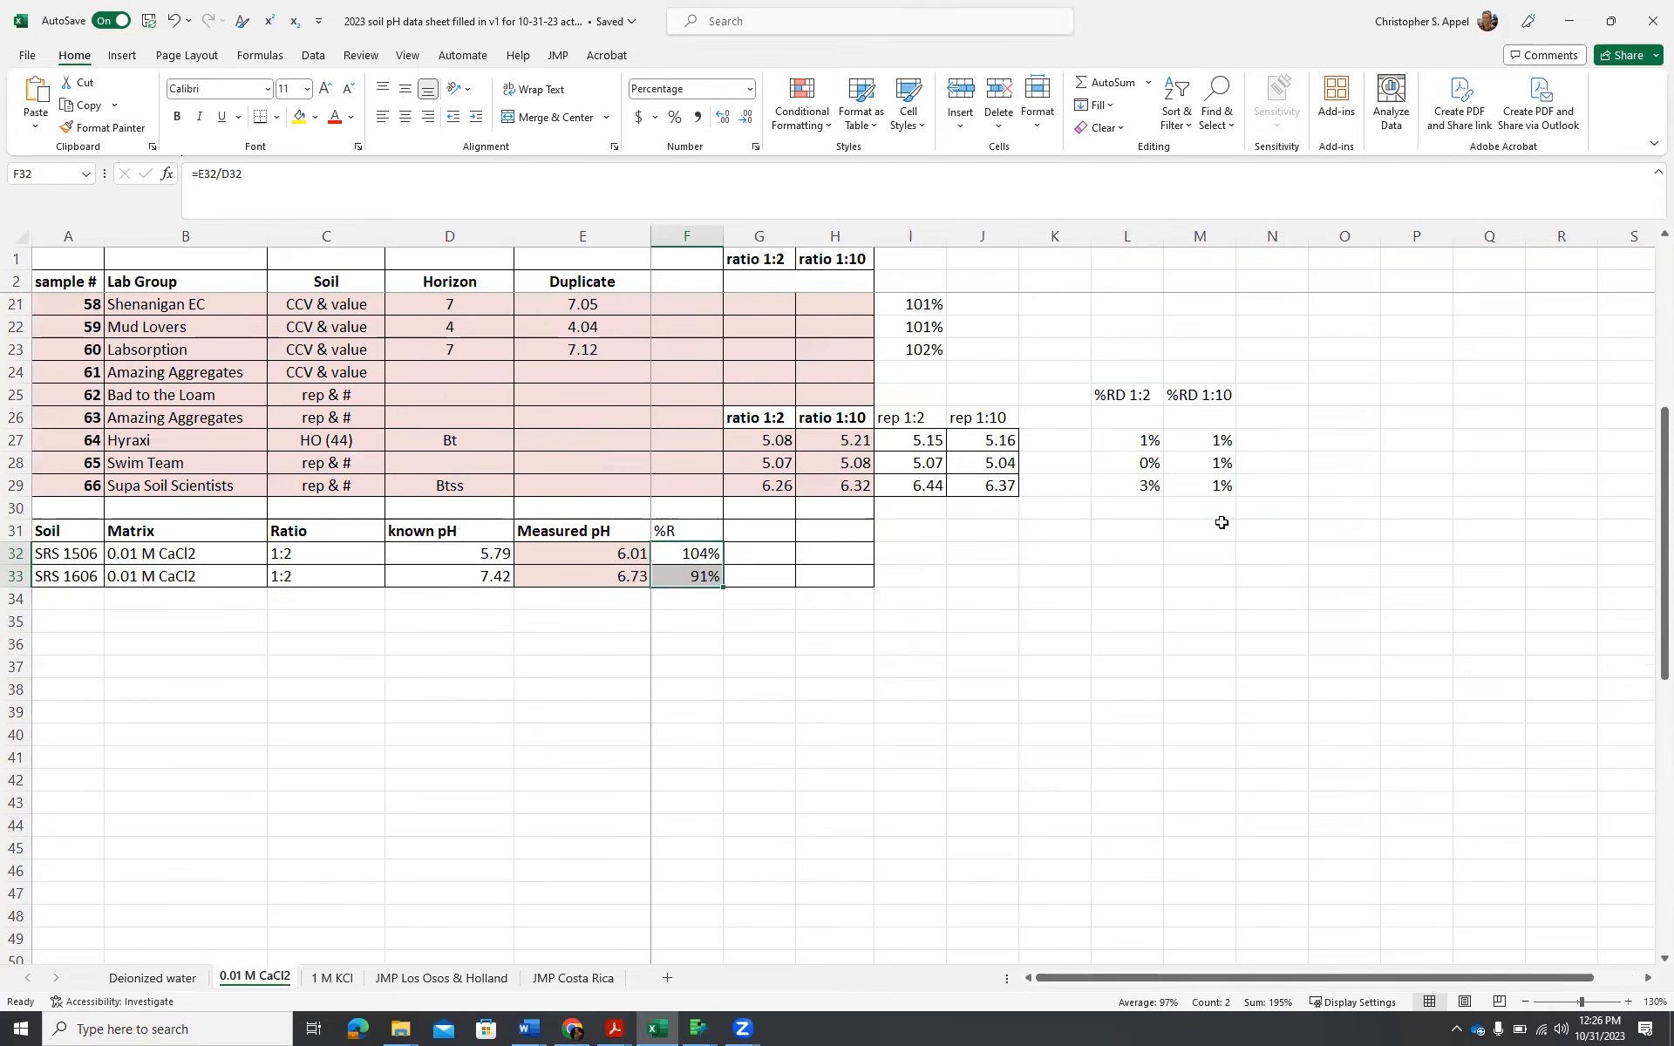
scroll(1221, 522, up, 1)
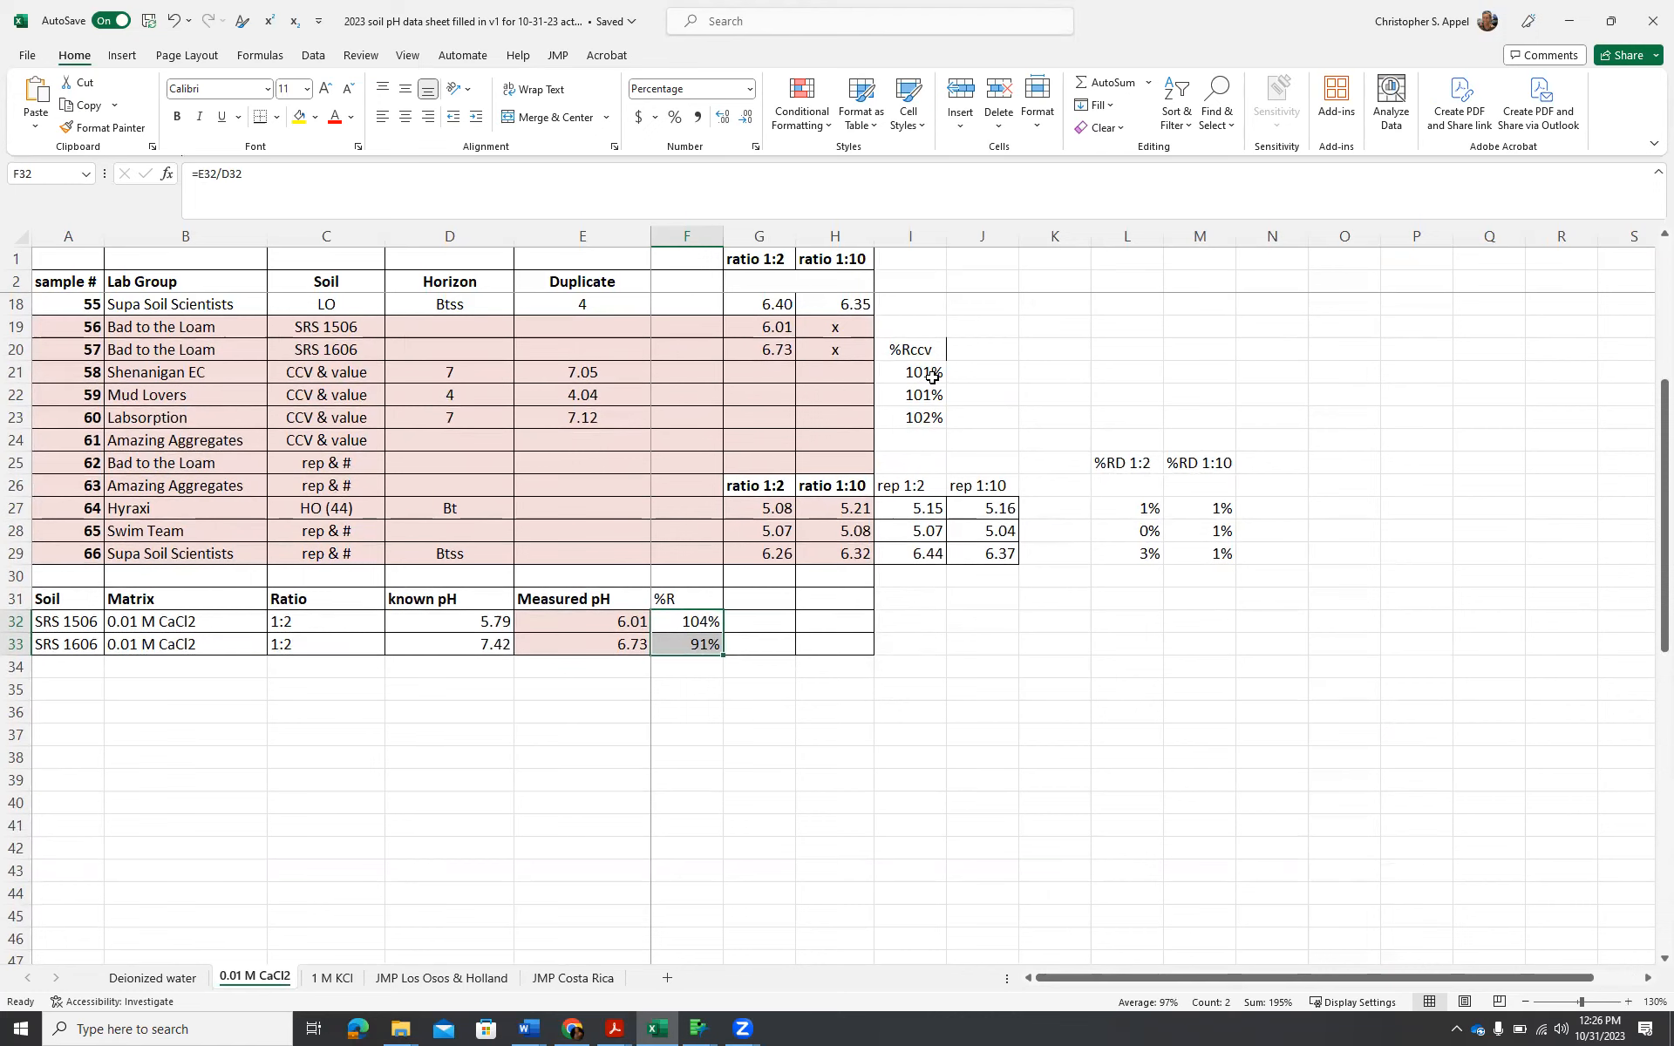
scroll(932, 377, down, 1)
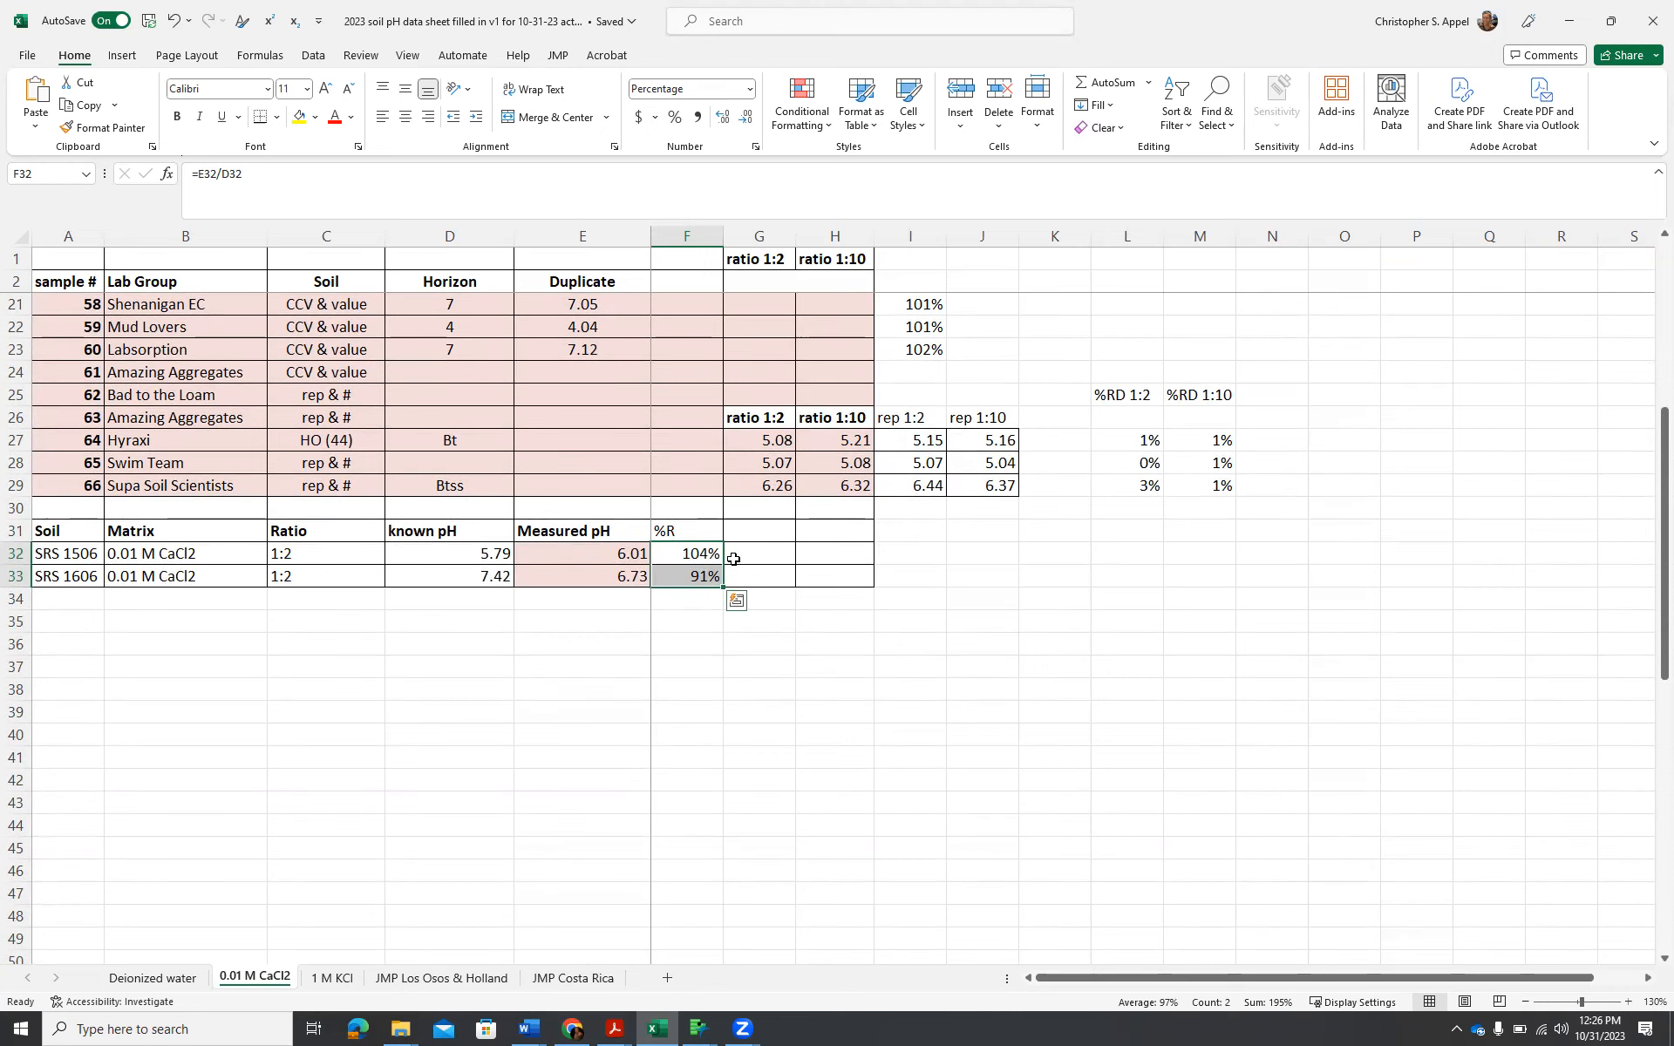
click(157, 981)
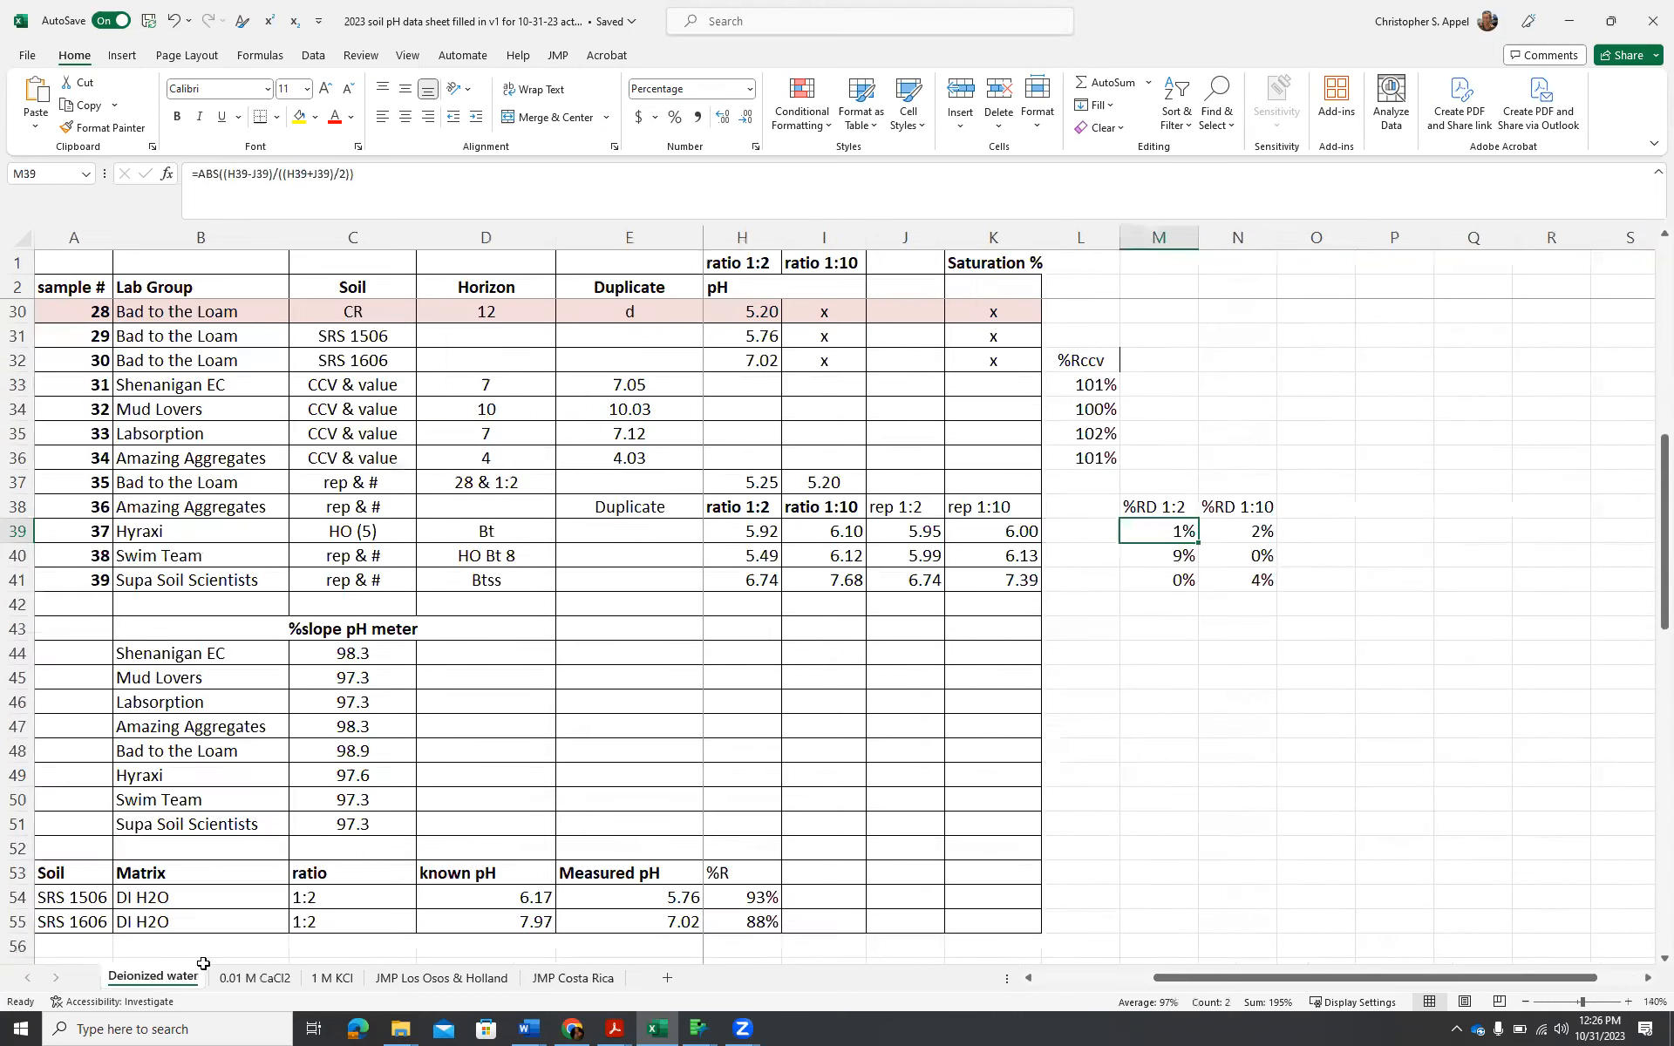
scroll(978, 675, down, 1)
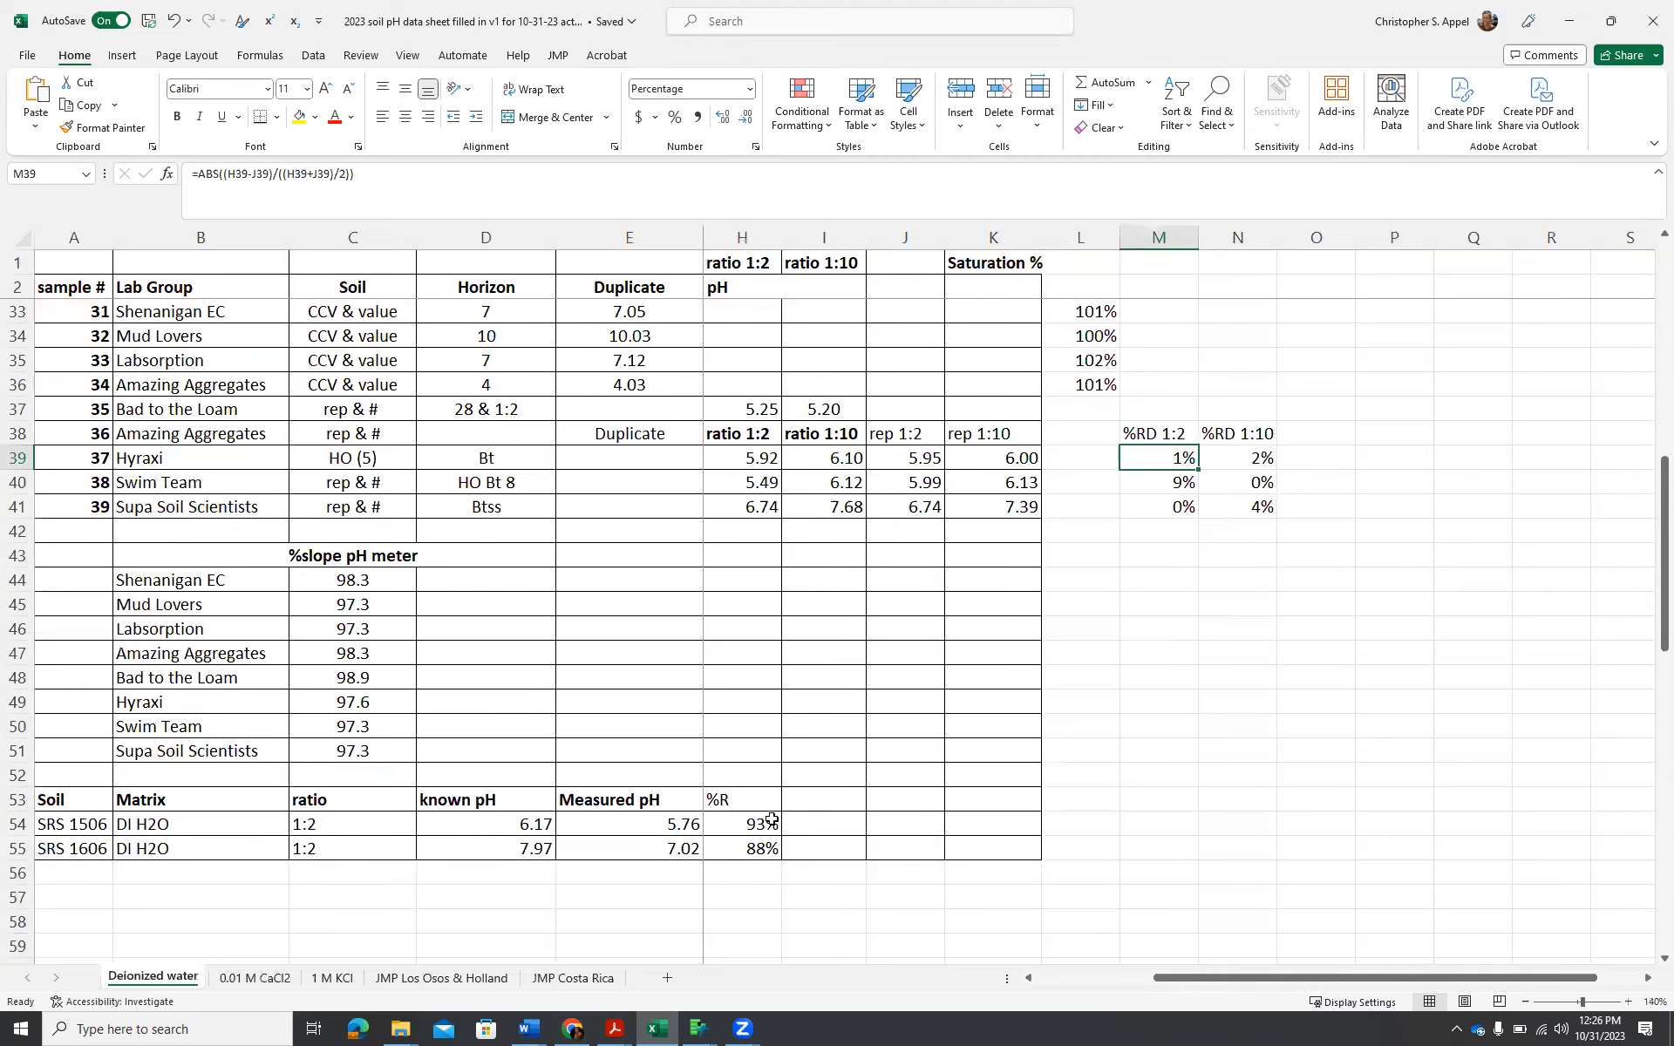
scroll(781, 811, down, 1)
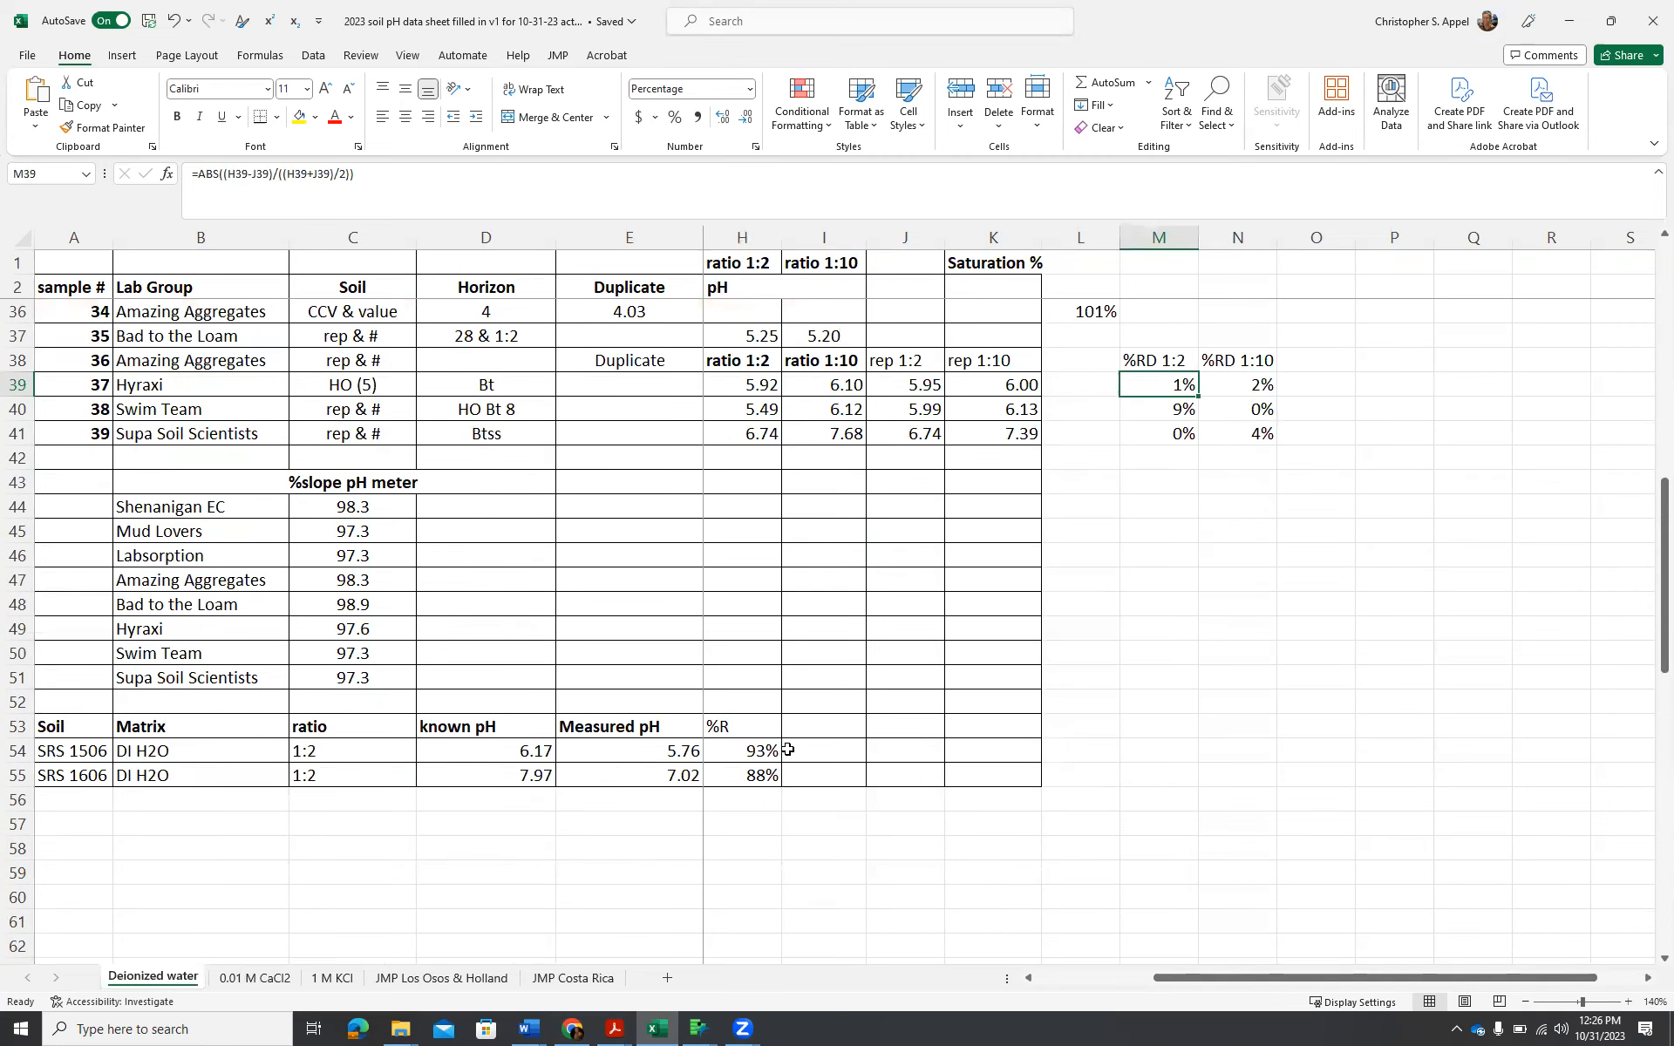
click(338, 978)
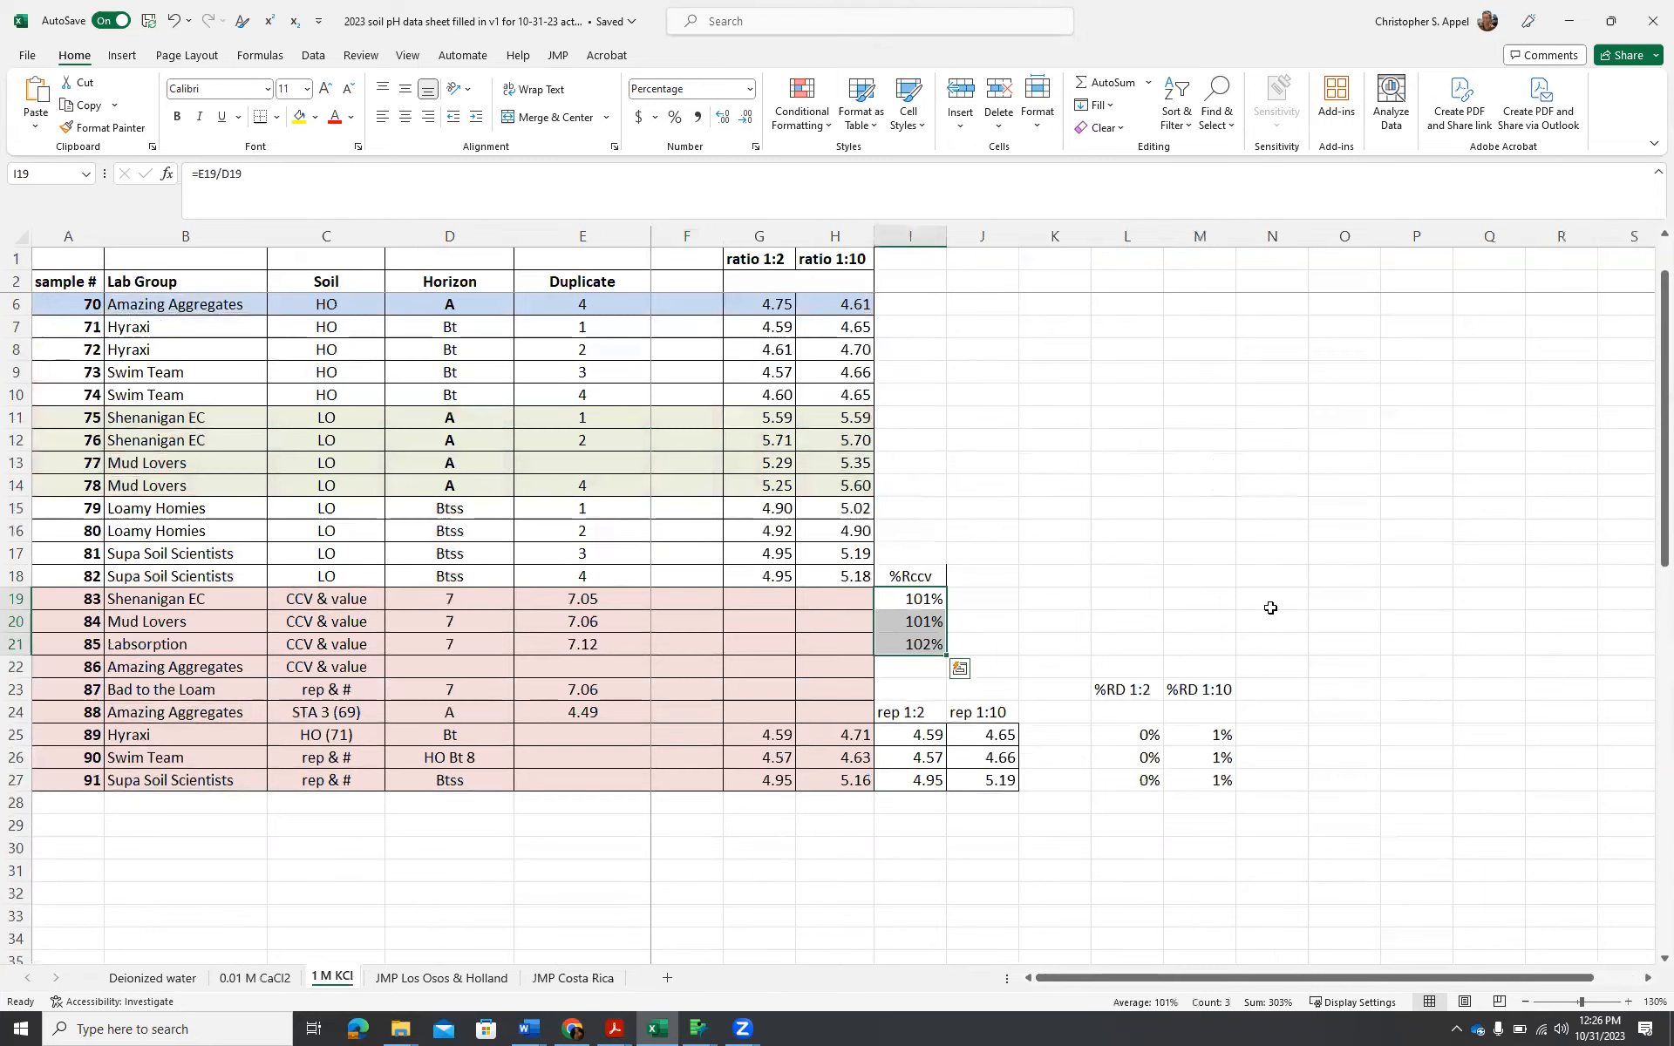
scroll(1321, 580, down, 1)
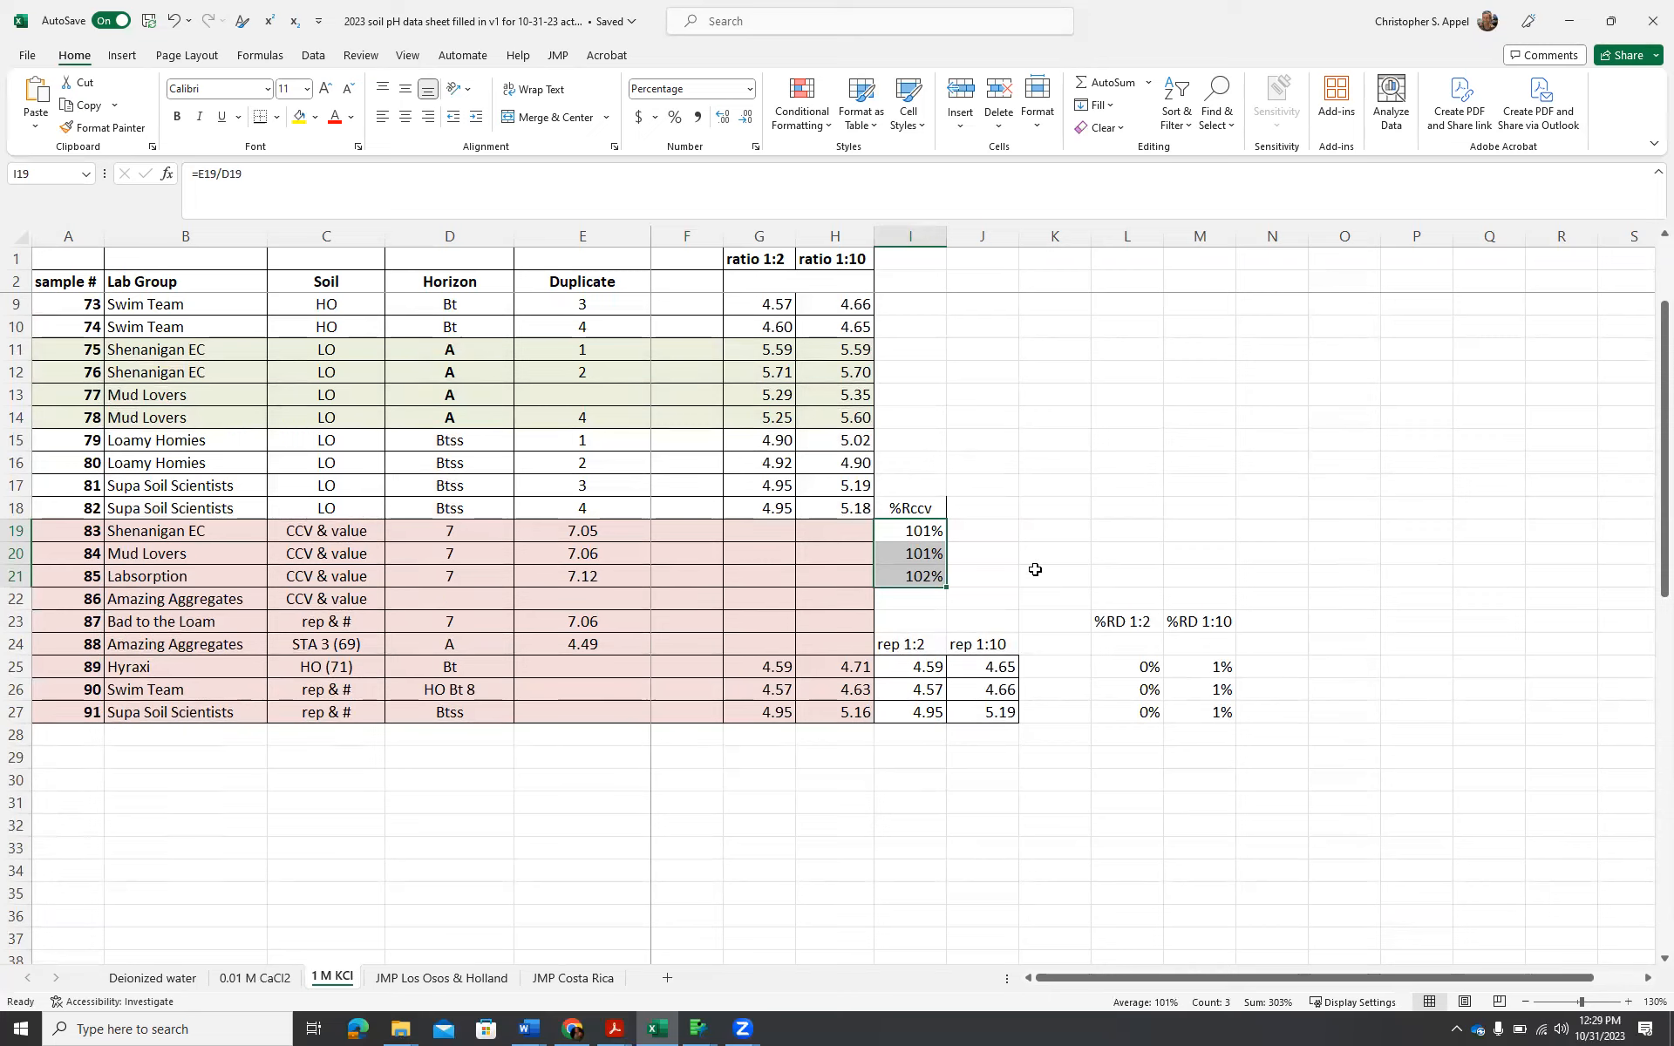
click(137, 980)
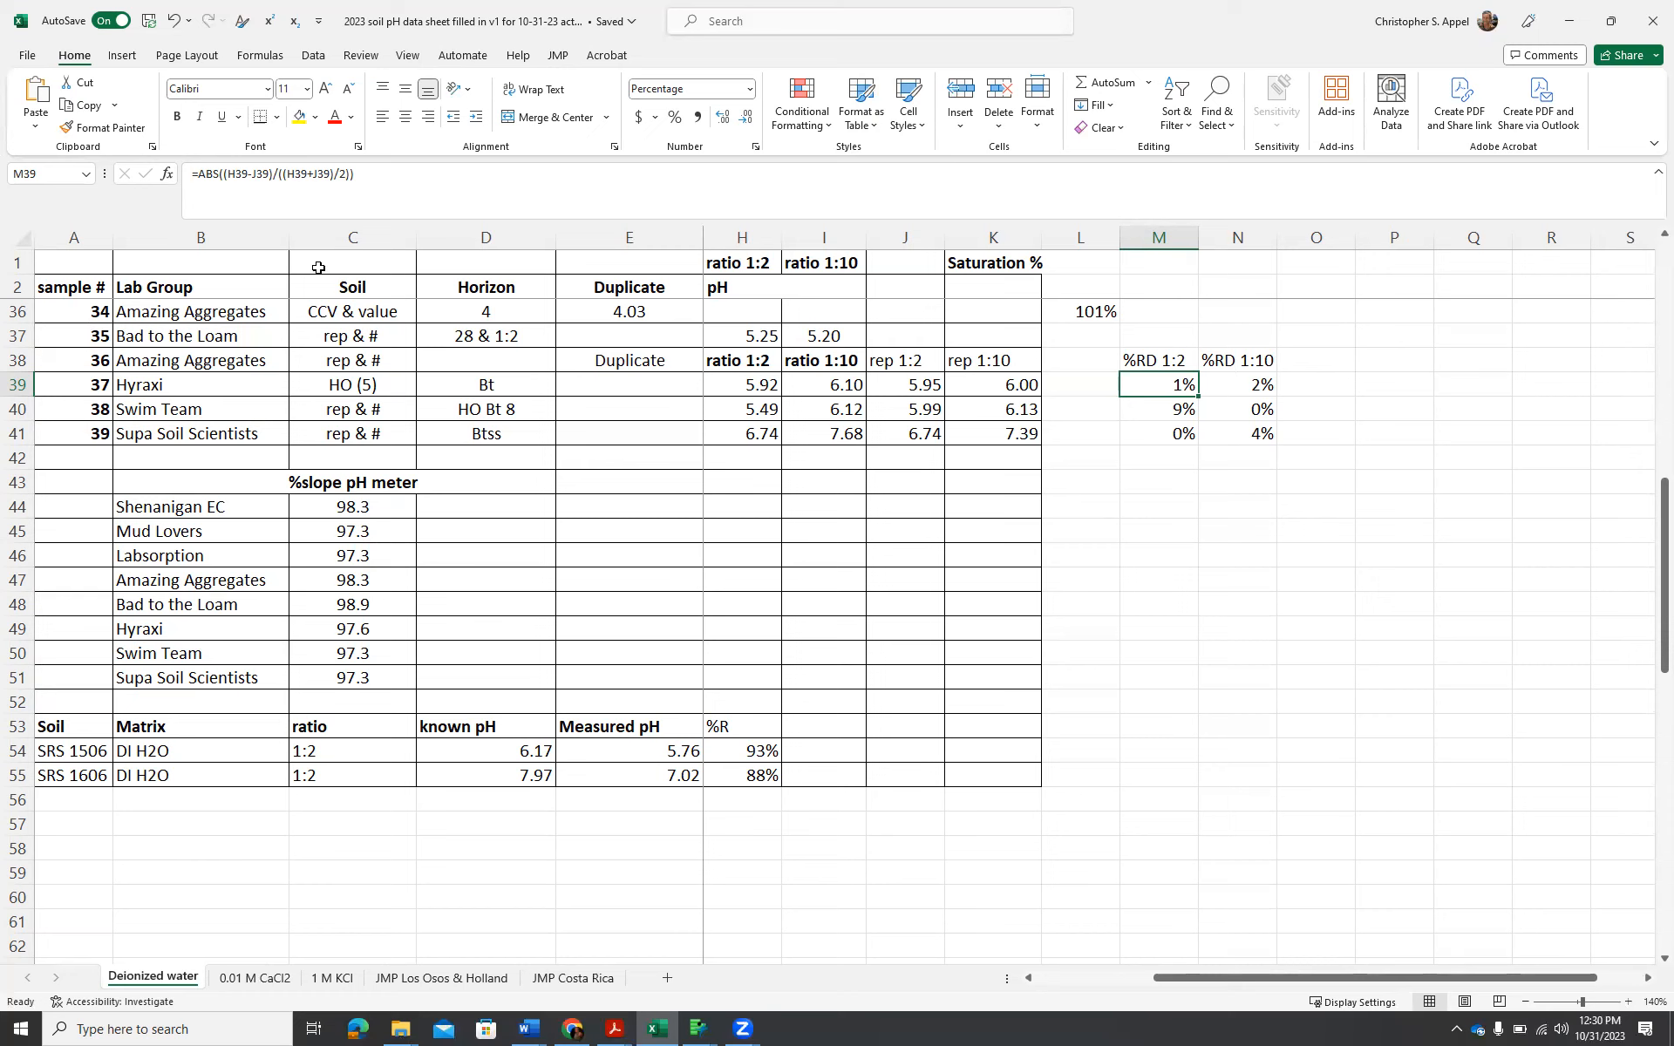
Create a copy of the JMP Los Osos & Holland sheet and place it before the JMP Costa Rica sheet.
click(436, 978)
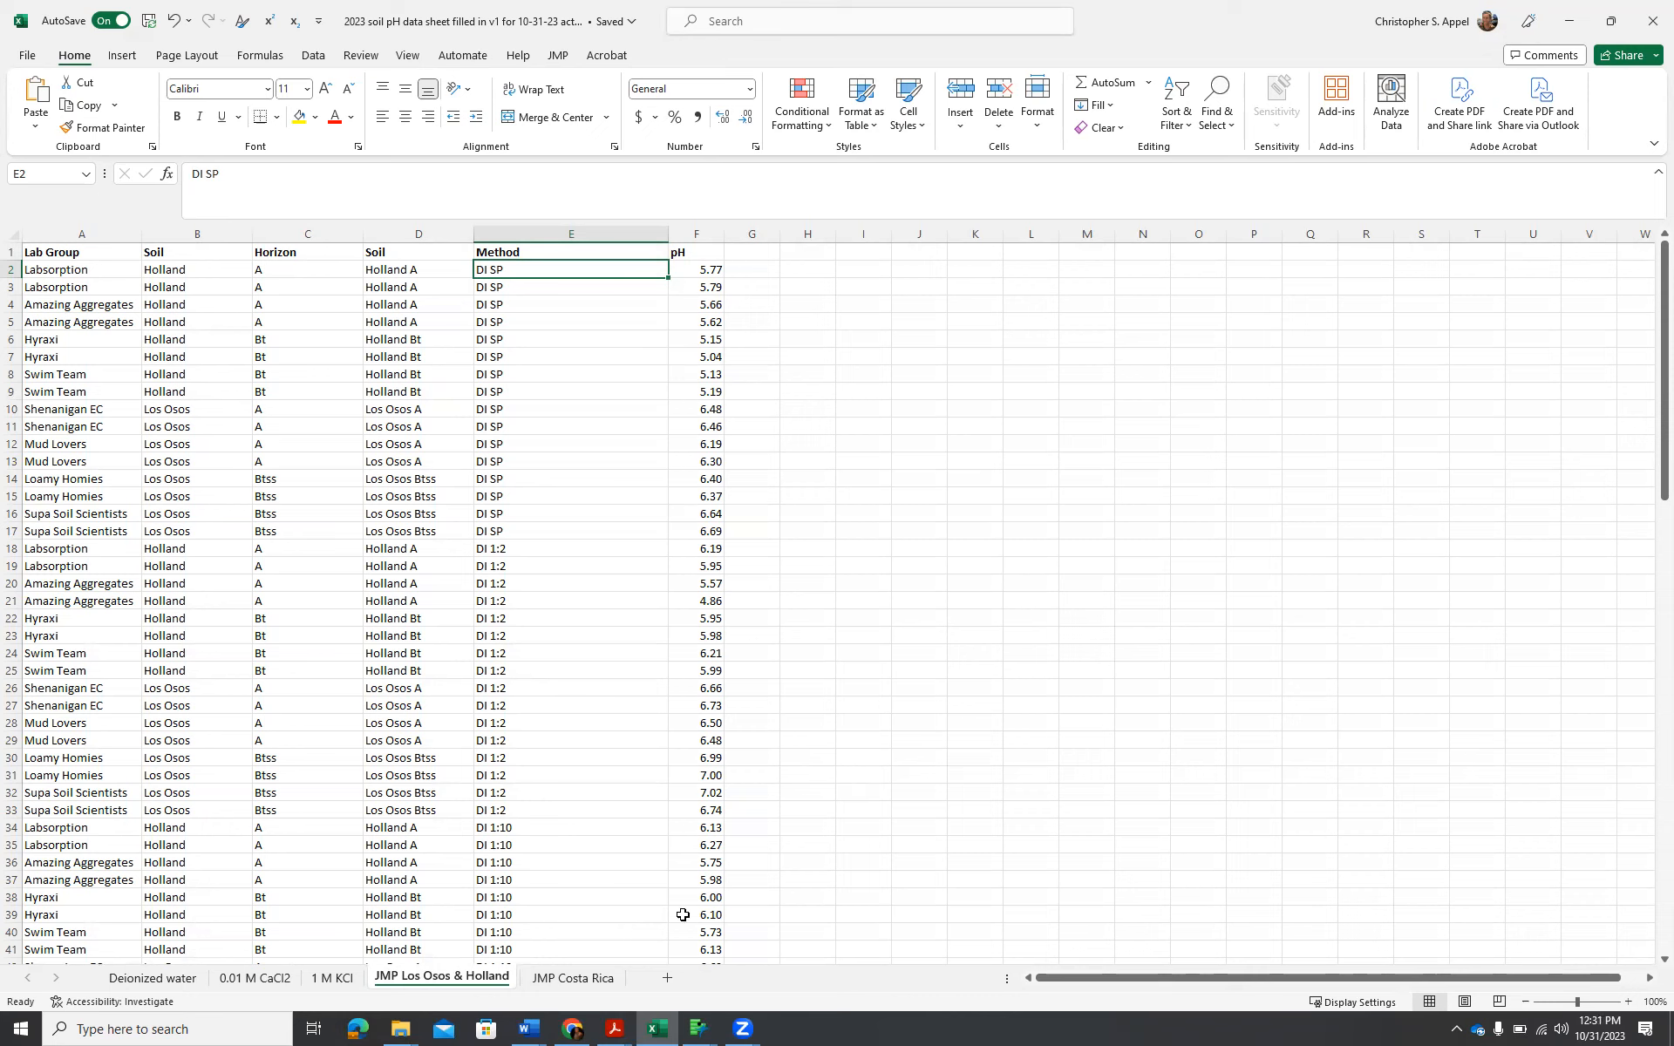
right_click(460, 983)
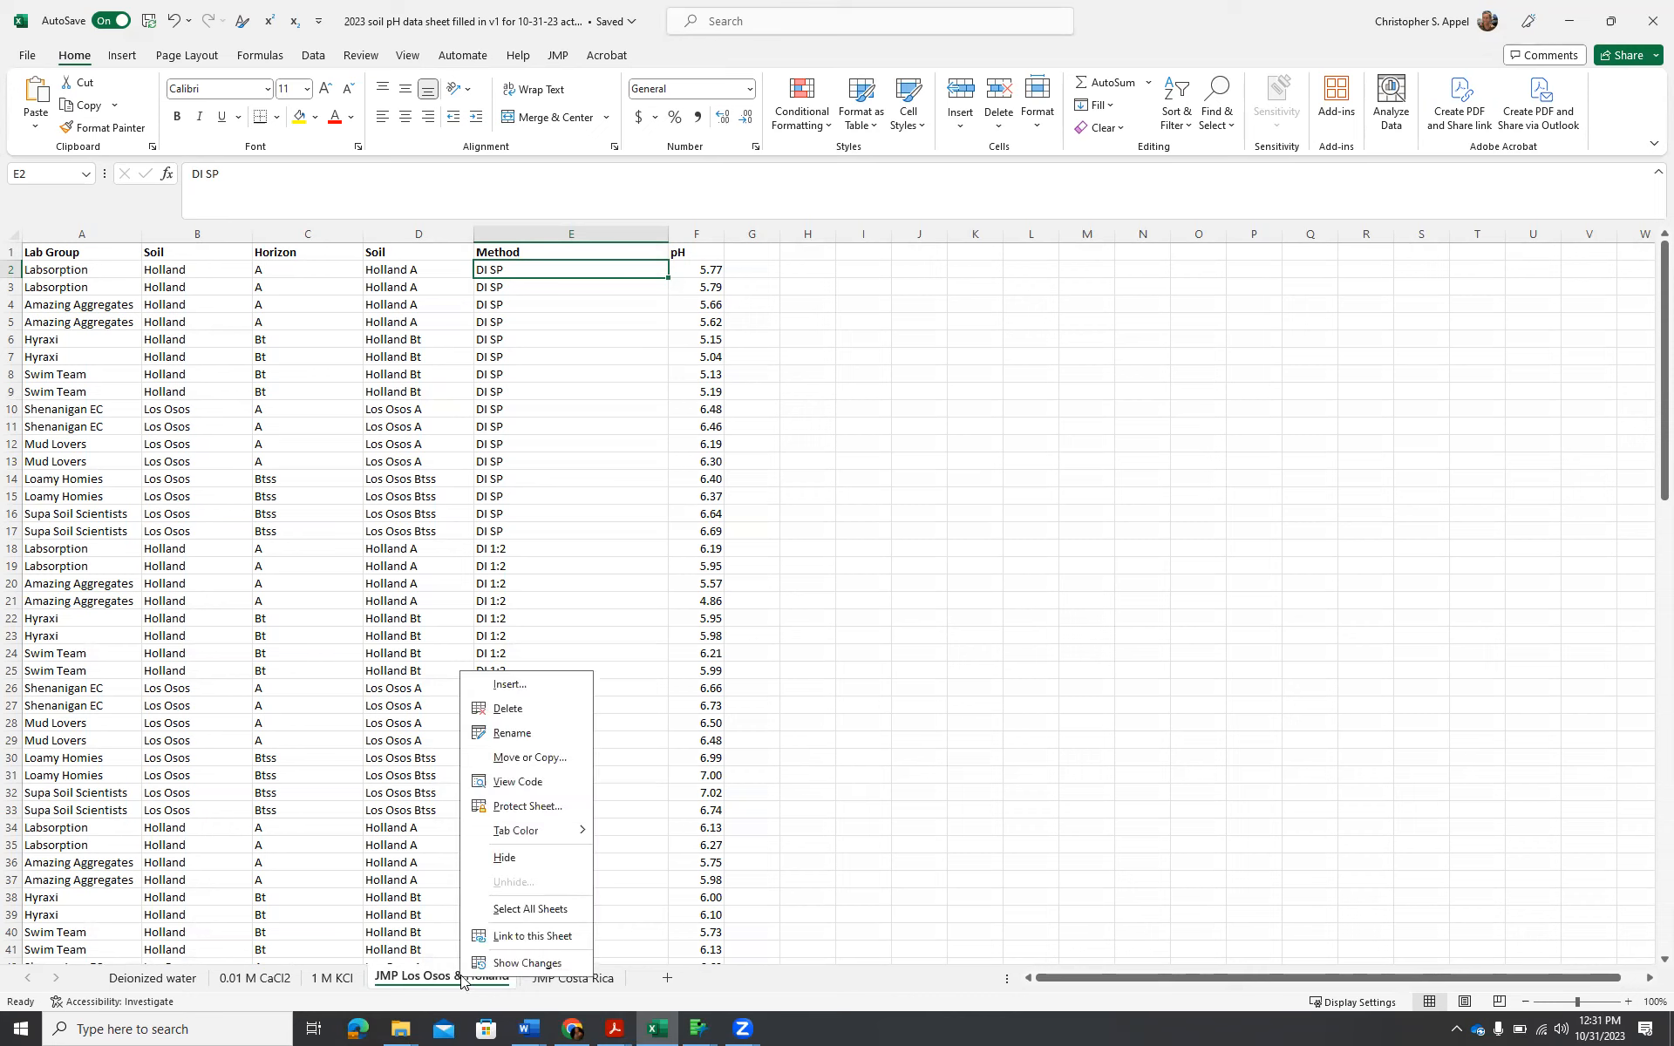
click(561, 765)
click(449, 856)
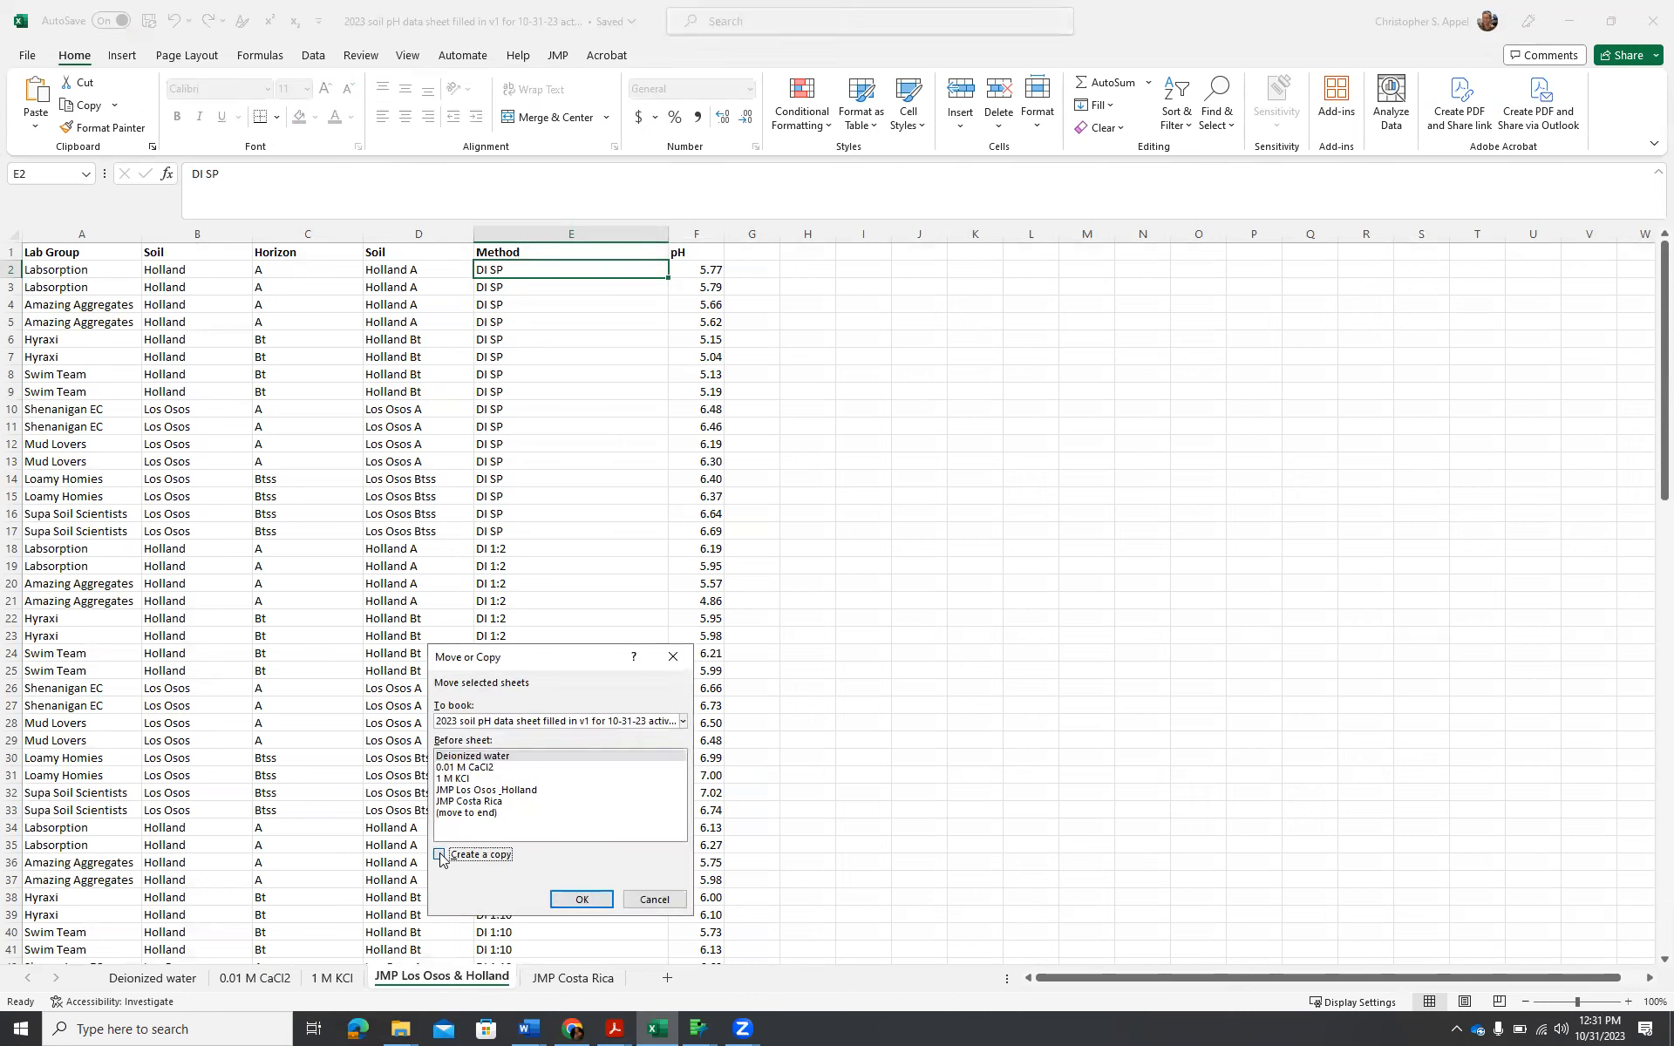
click(489, 803)
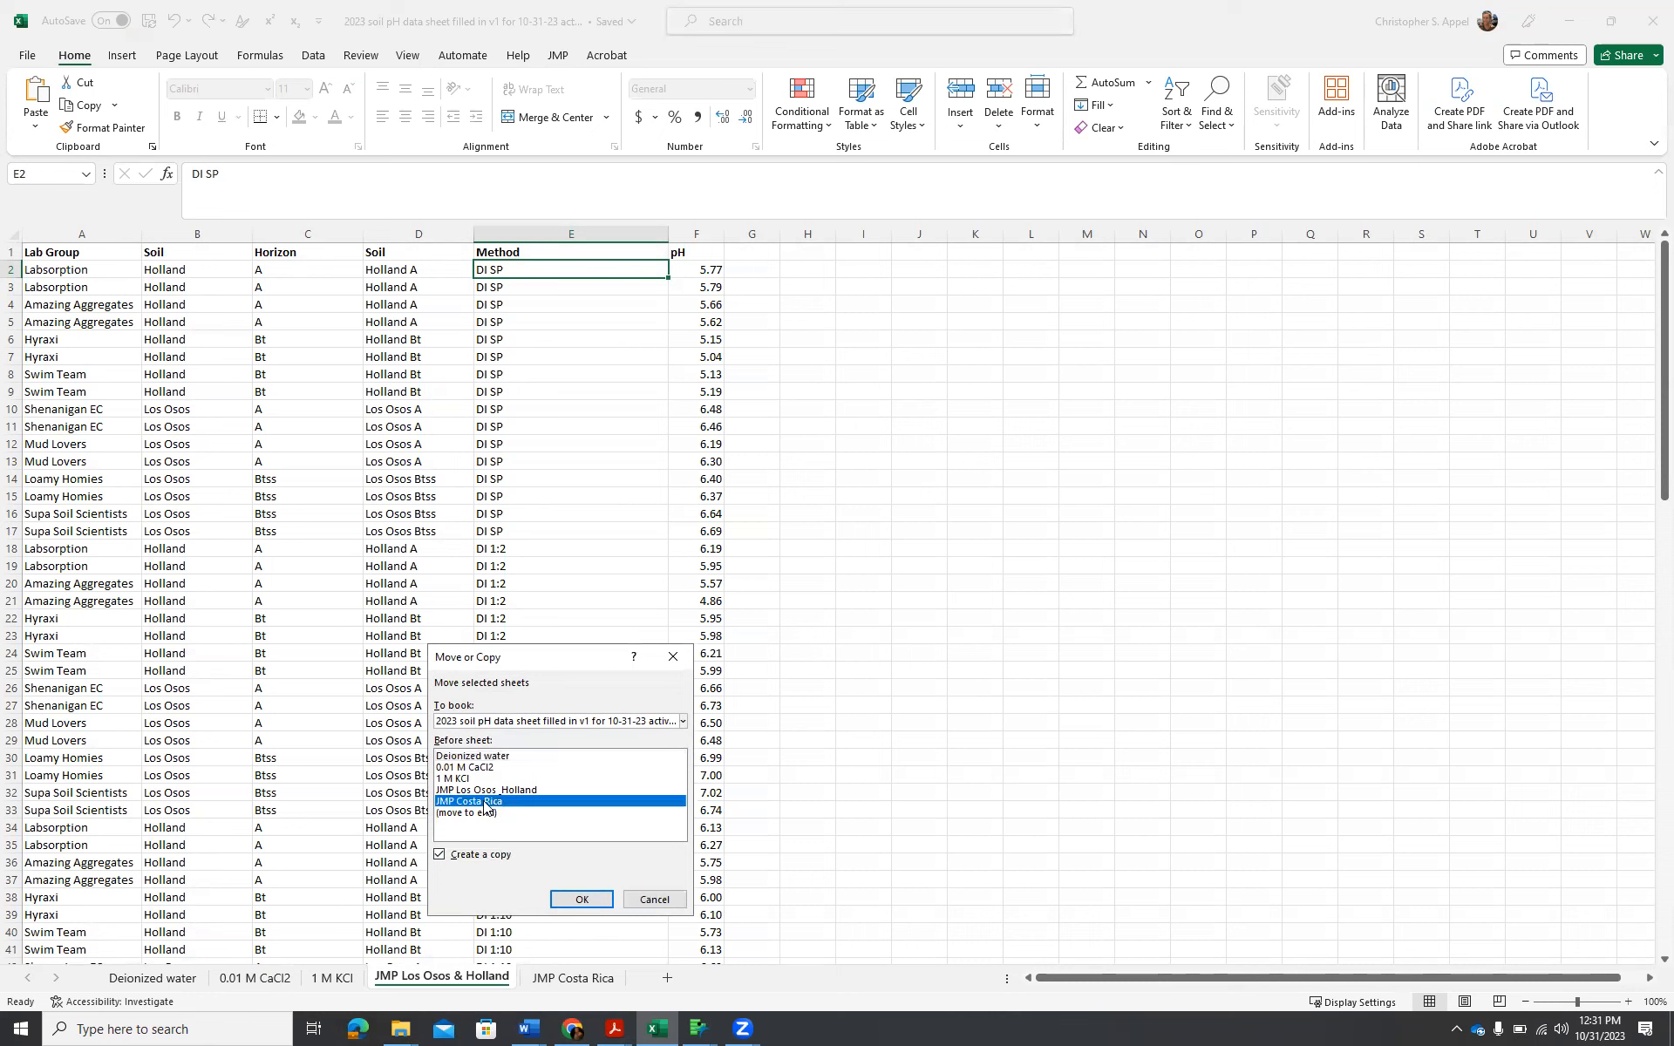
click(581, 900)
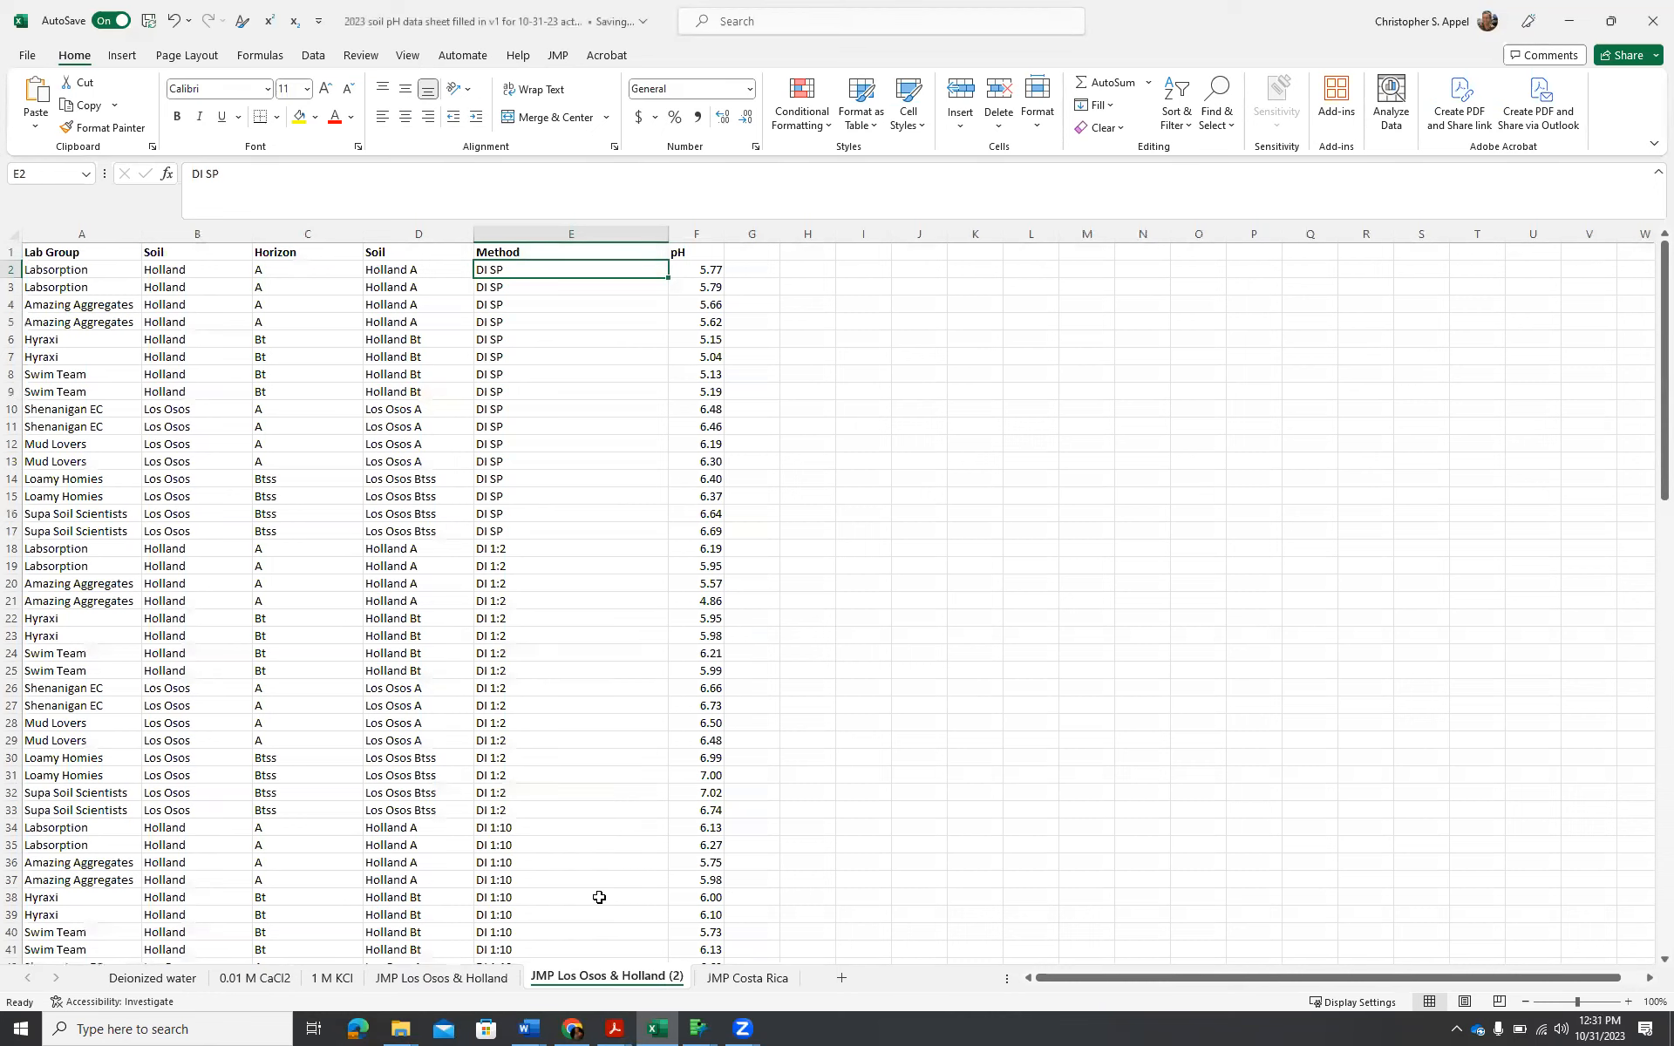
Insert a new column before the pH column in the copied sheet and head it "Soil + Method".
scroll(632, 893, down, 1)
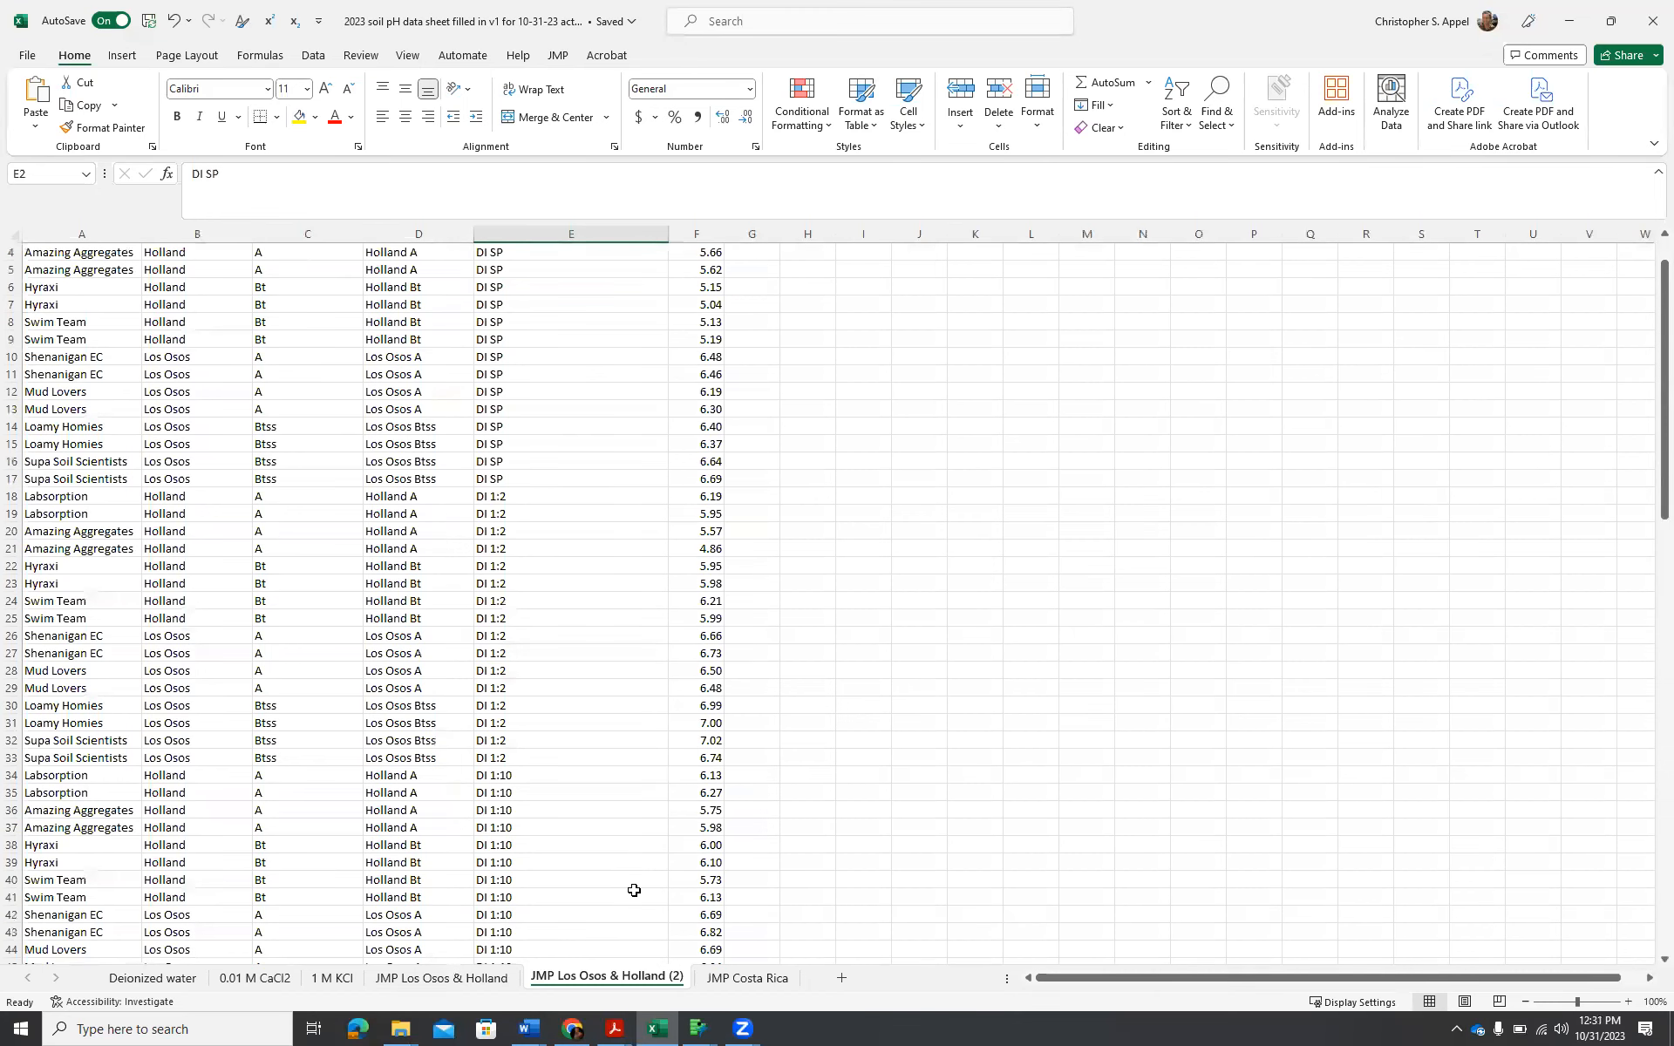
scroll(623, 899, up, 2)
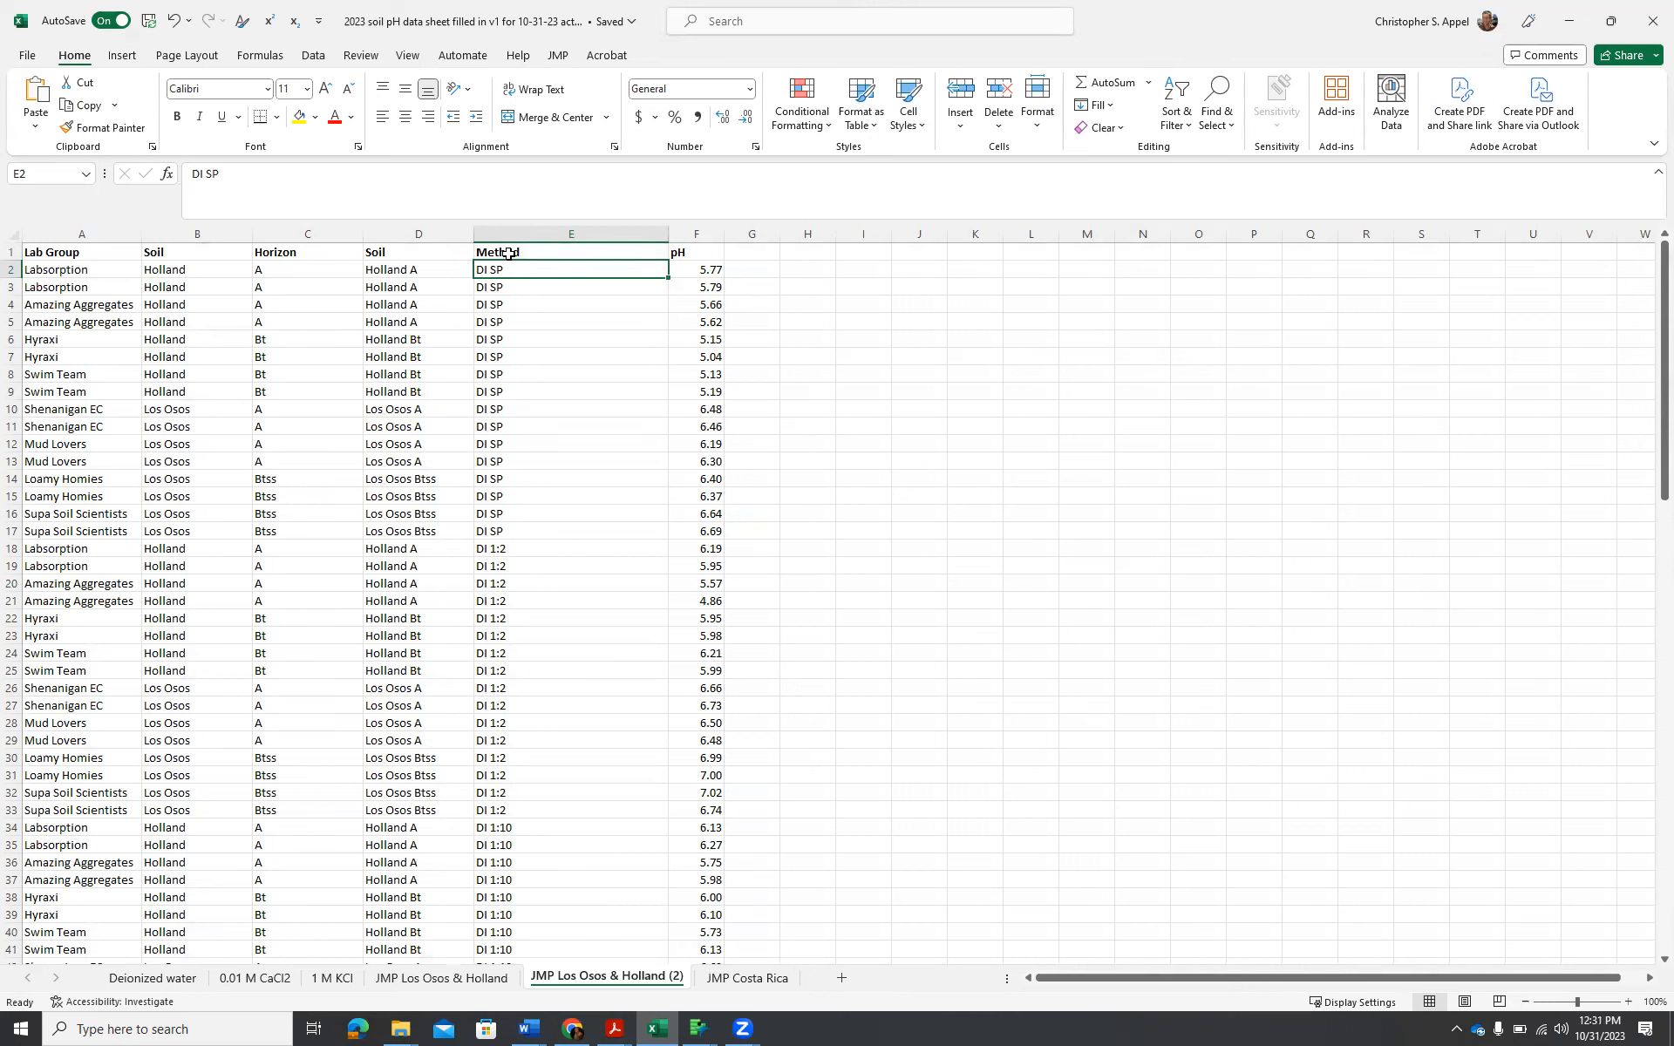
click(704, 233)
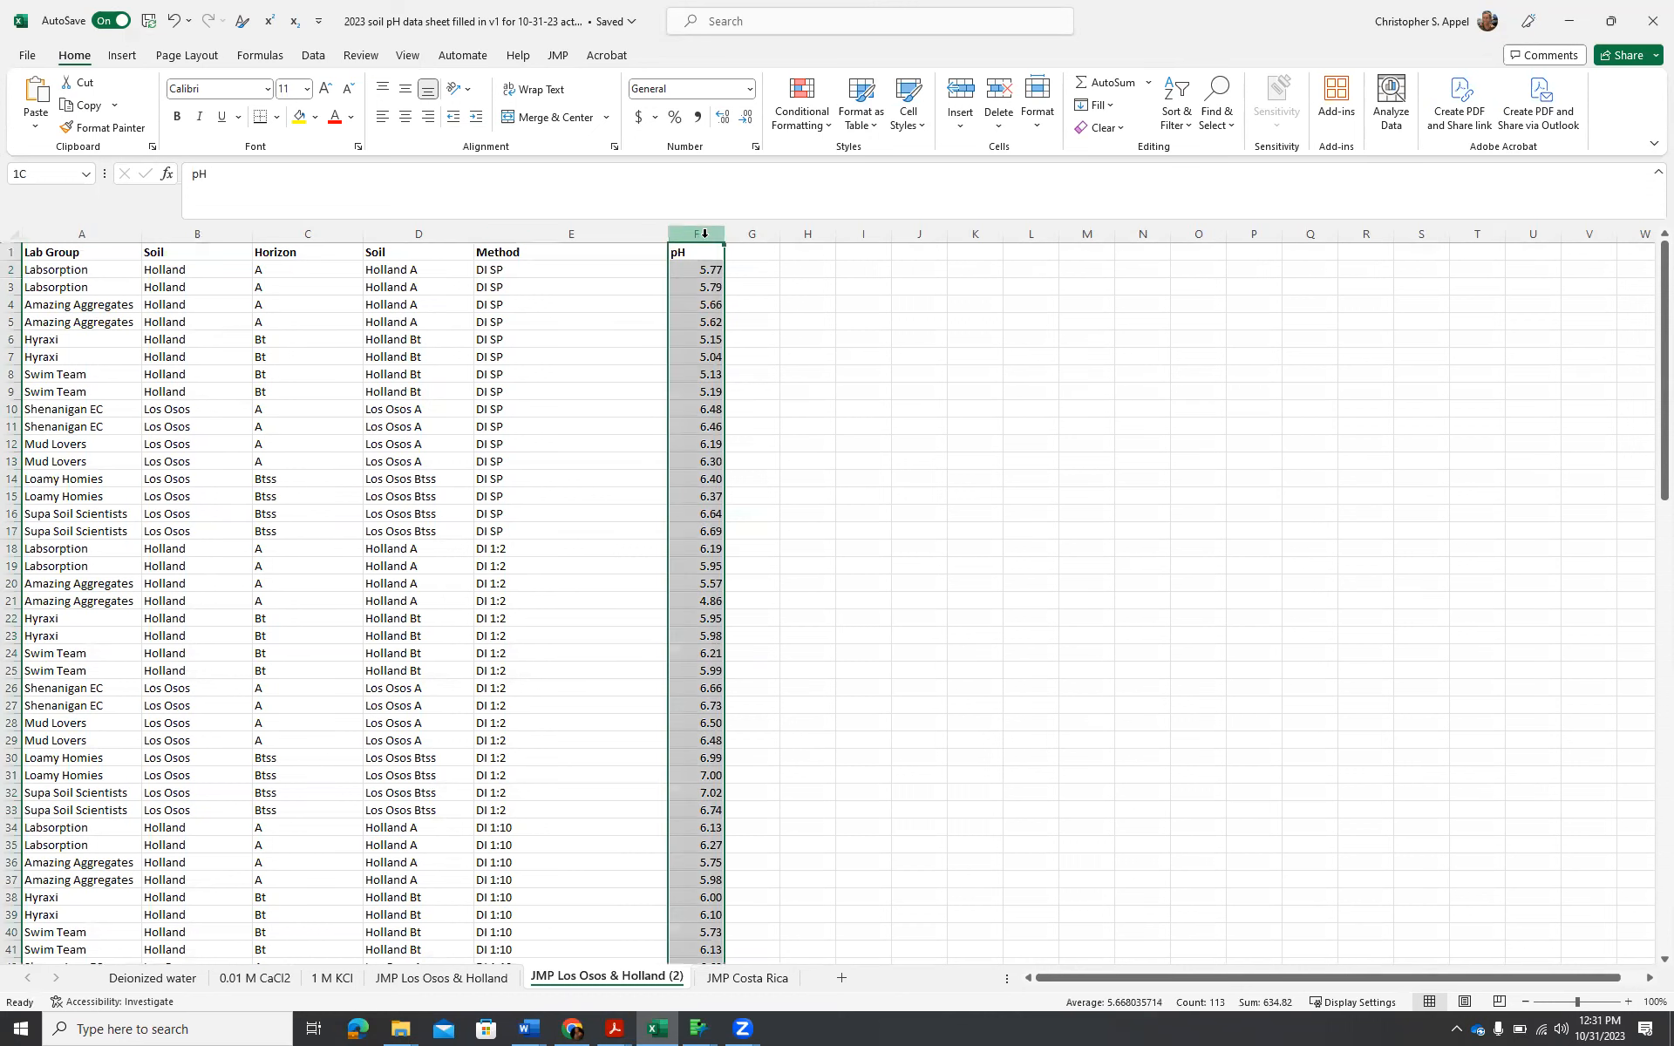
right_click(705, 233)
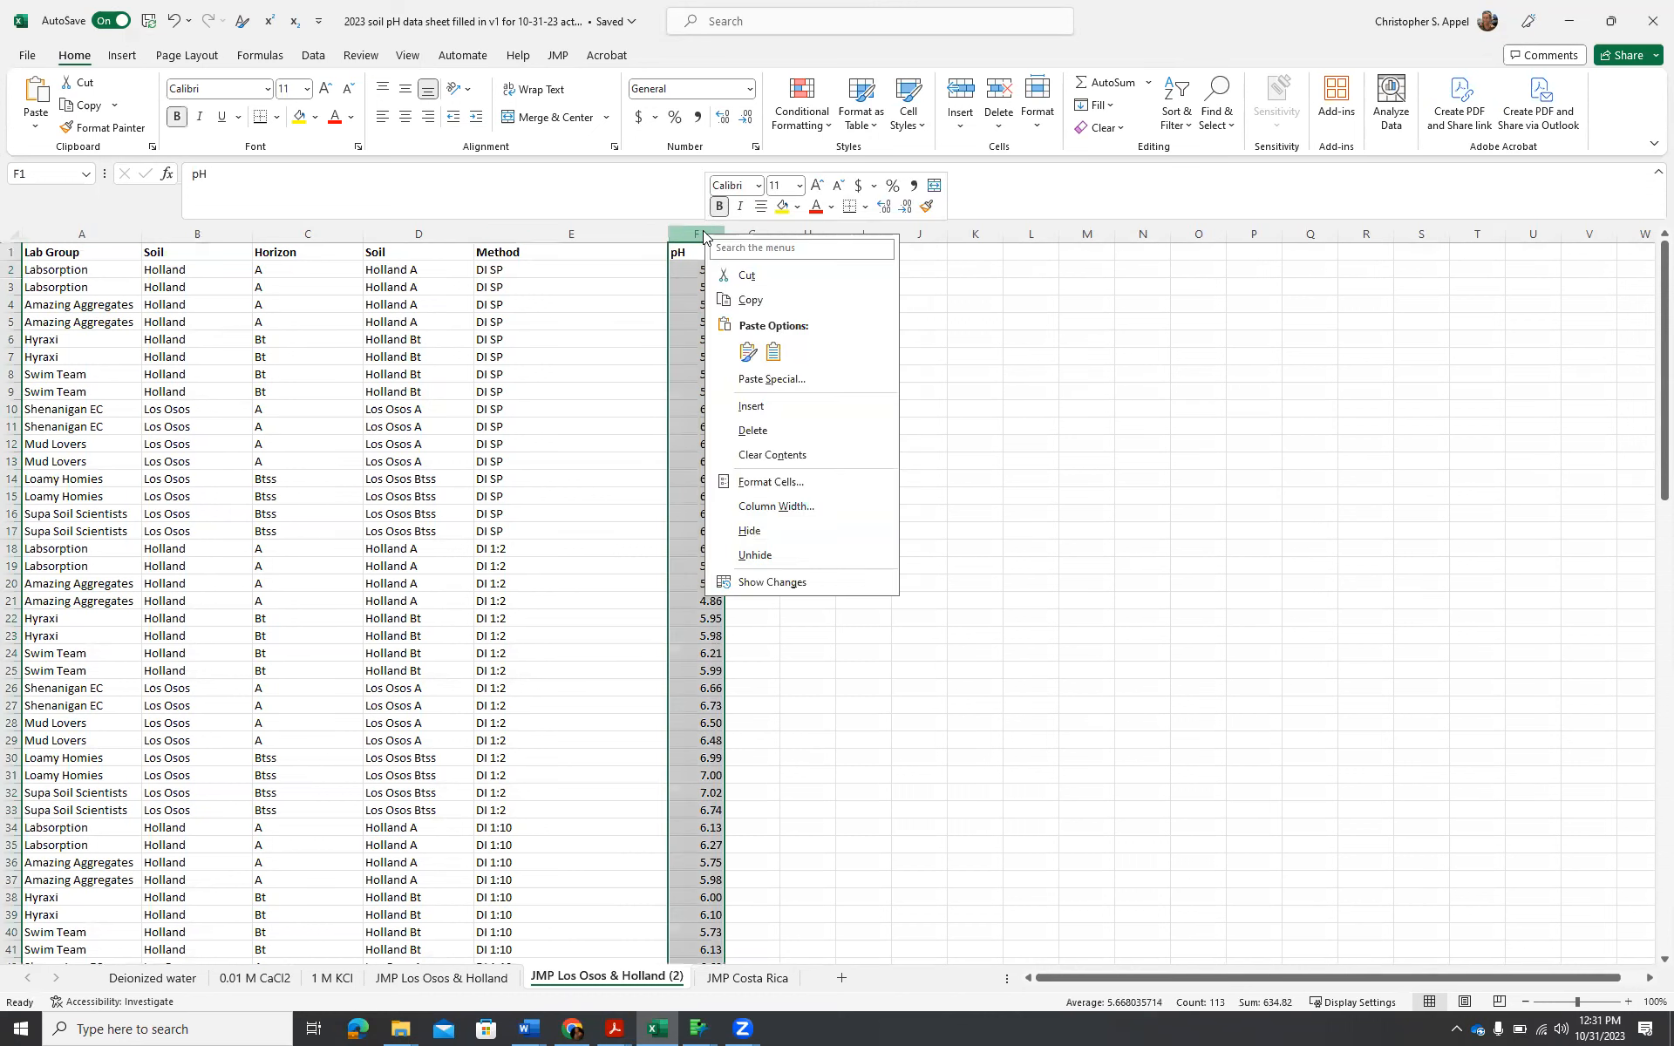
click(760, 406)
click(768, 252)
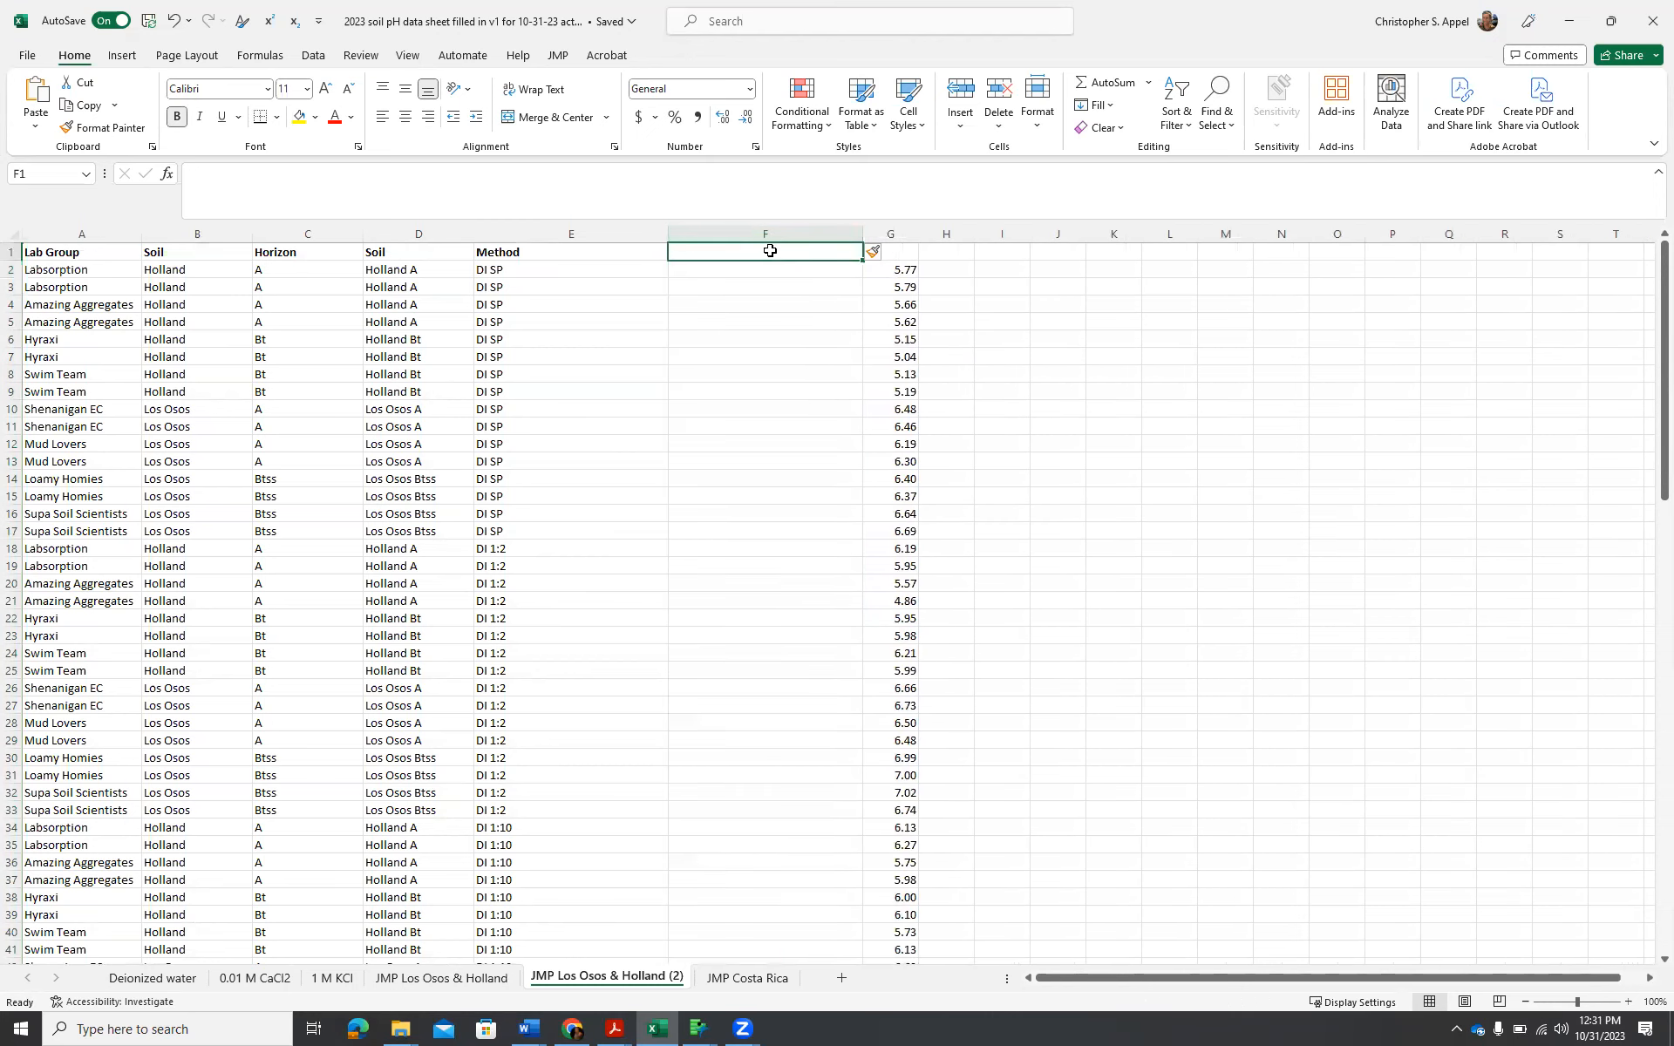
text(S)
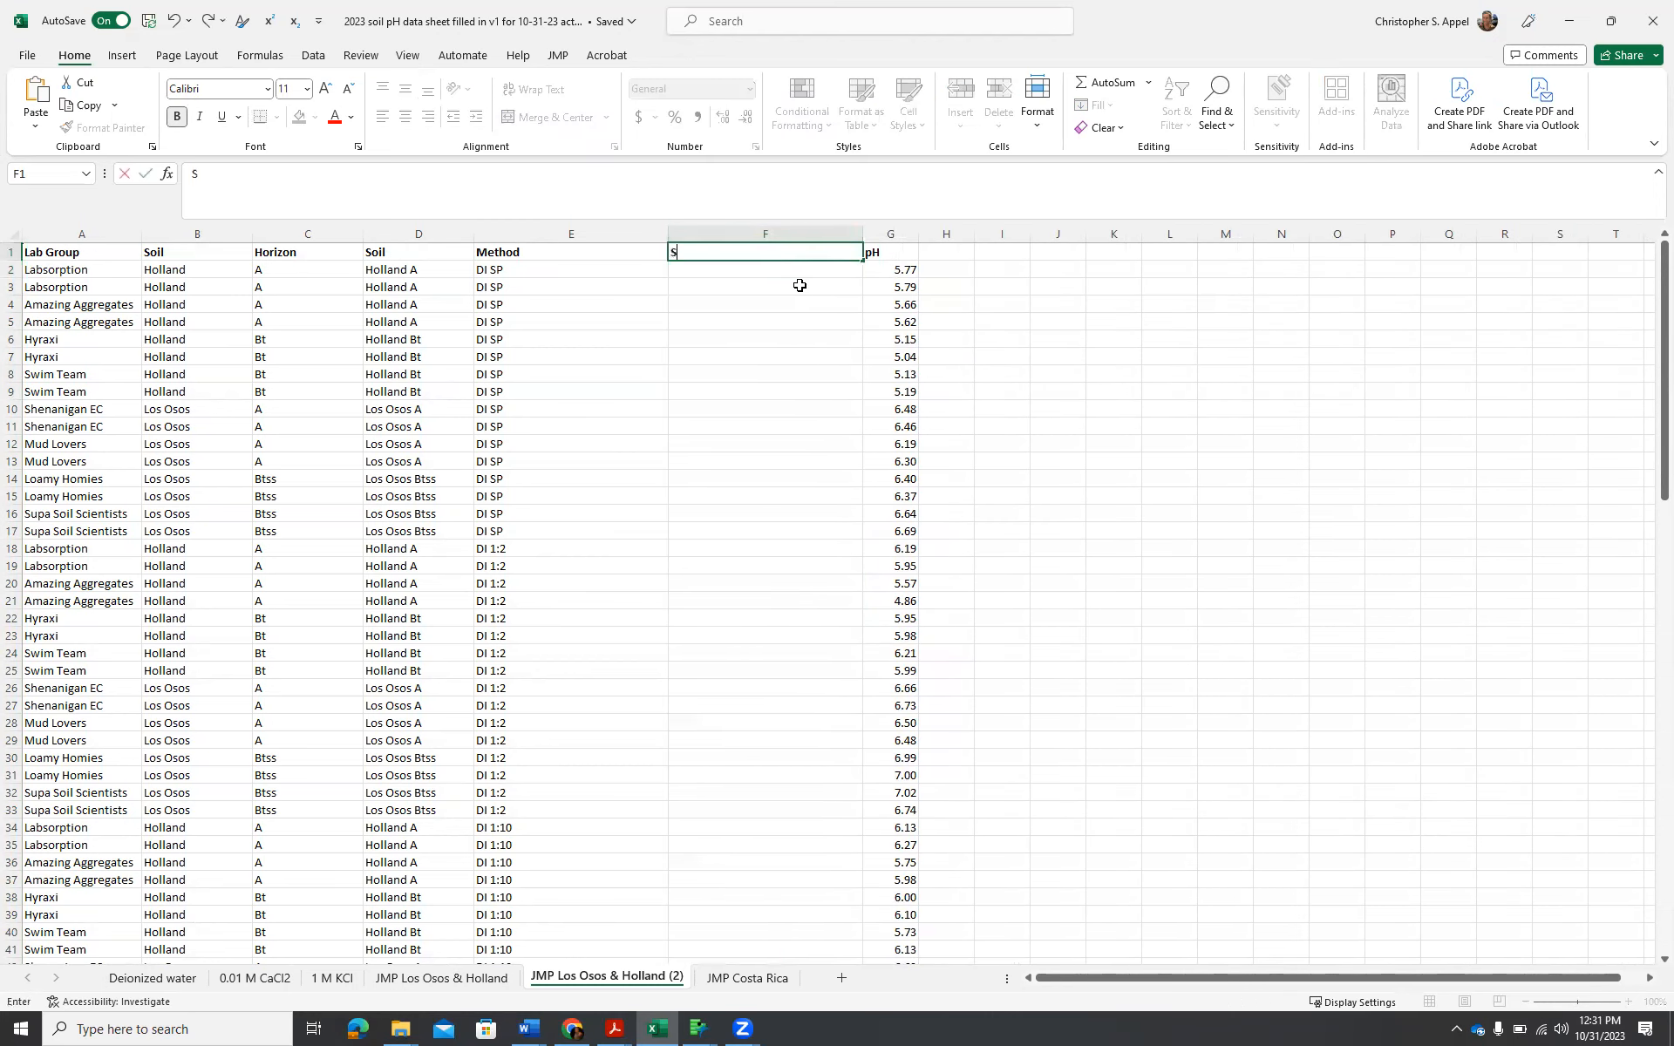
text(oil + Method)
key(Return)
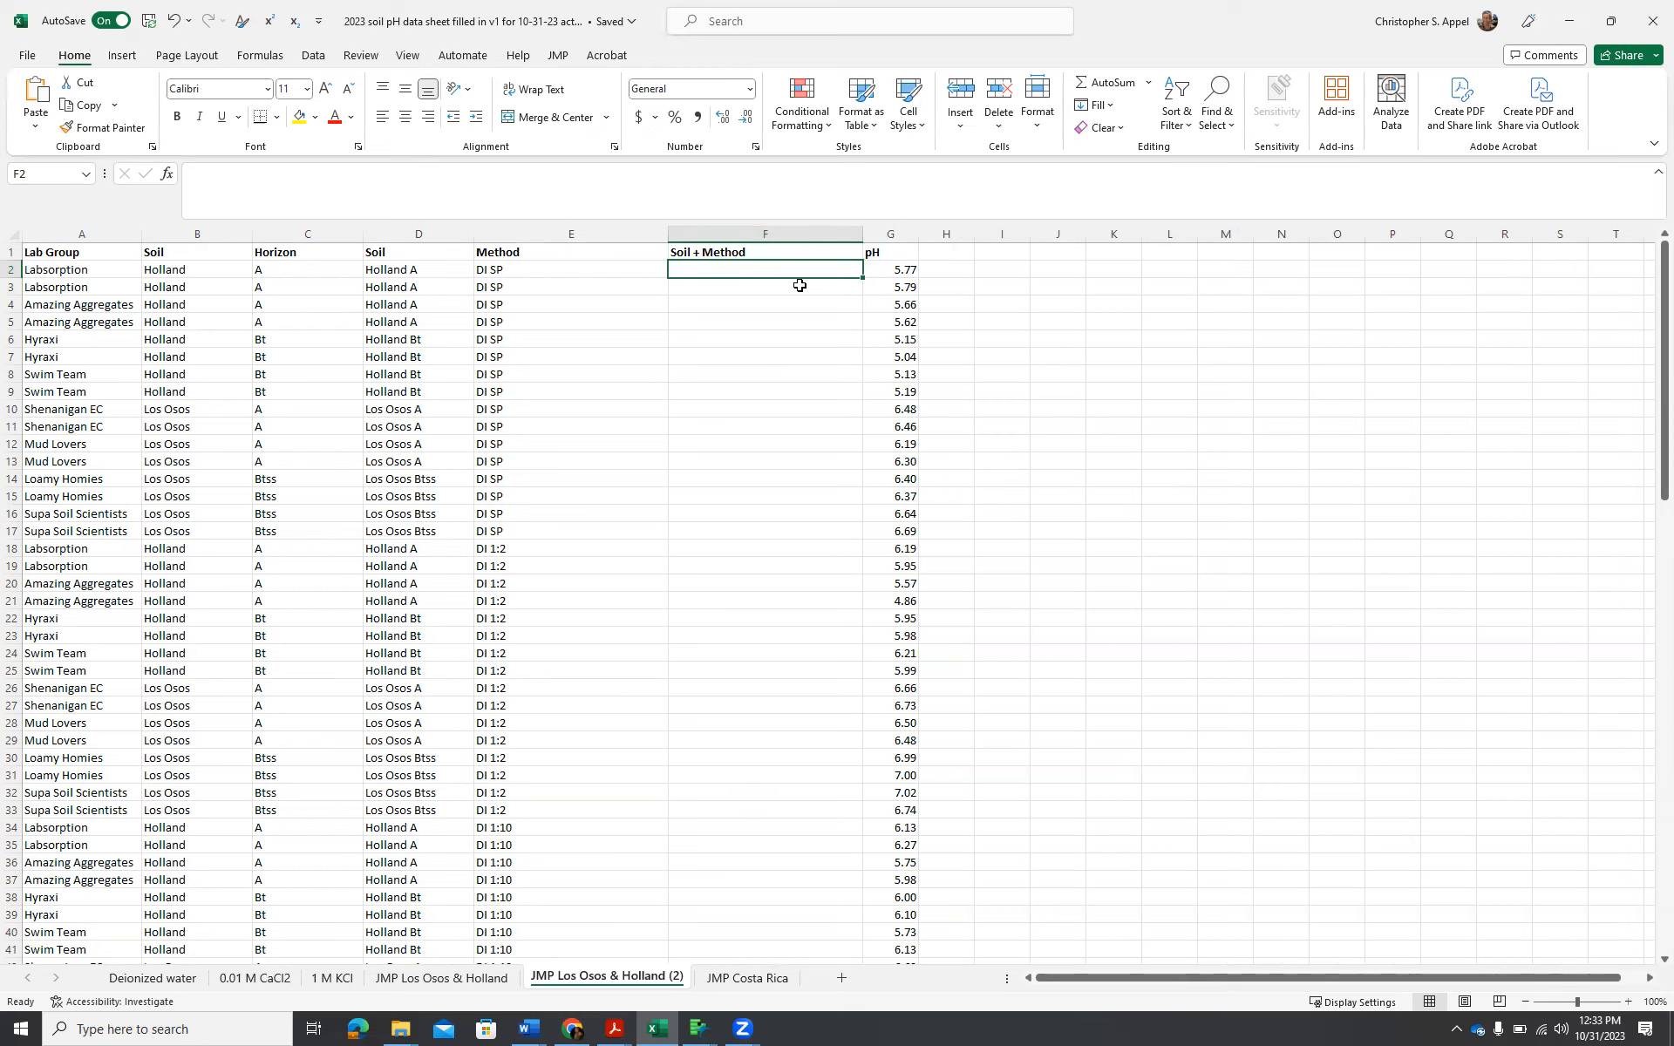
Enter =CONCATENATE(D2," ",E2) in F2 to join the soil and method names with a space.
text(=concAT)
key(Escape)
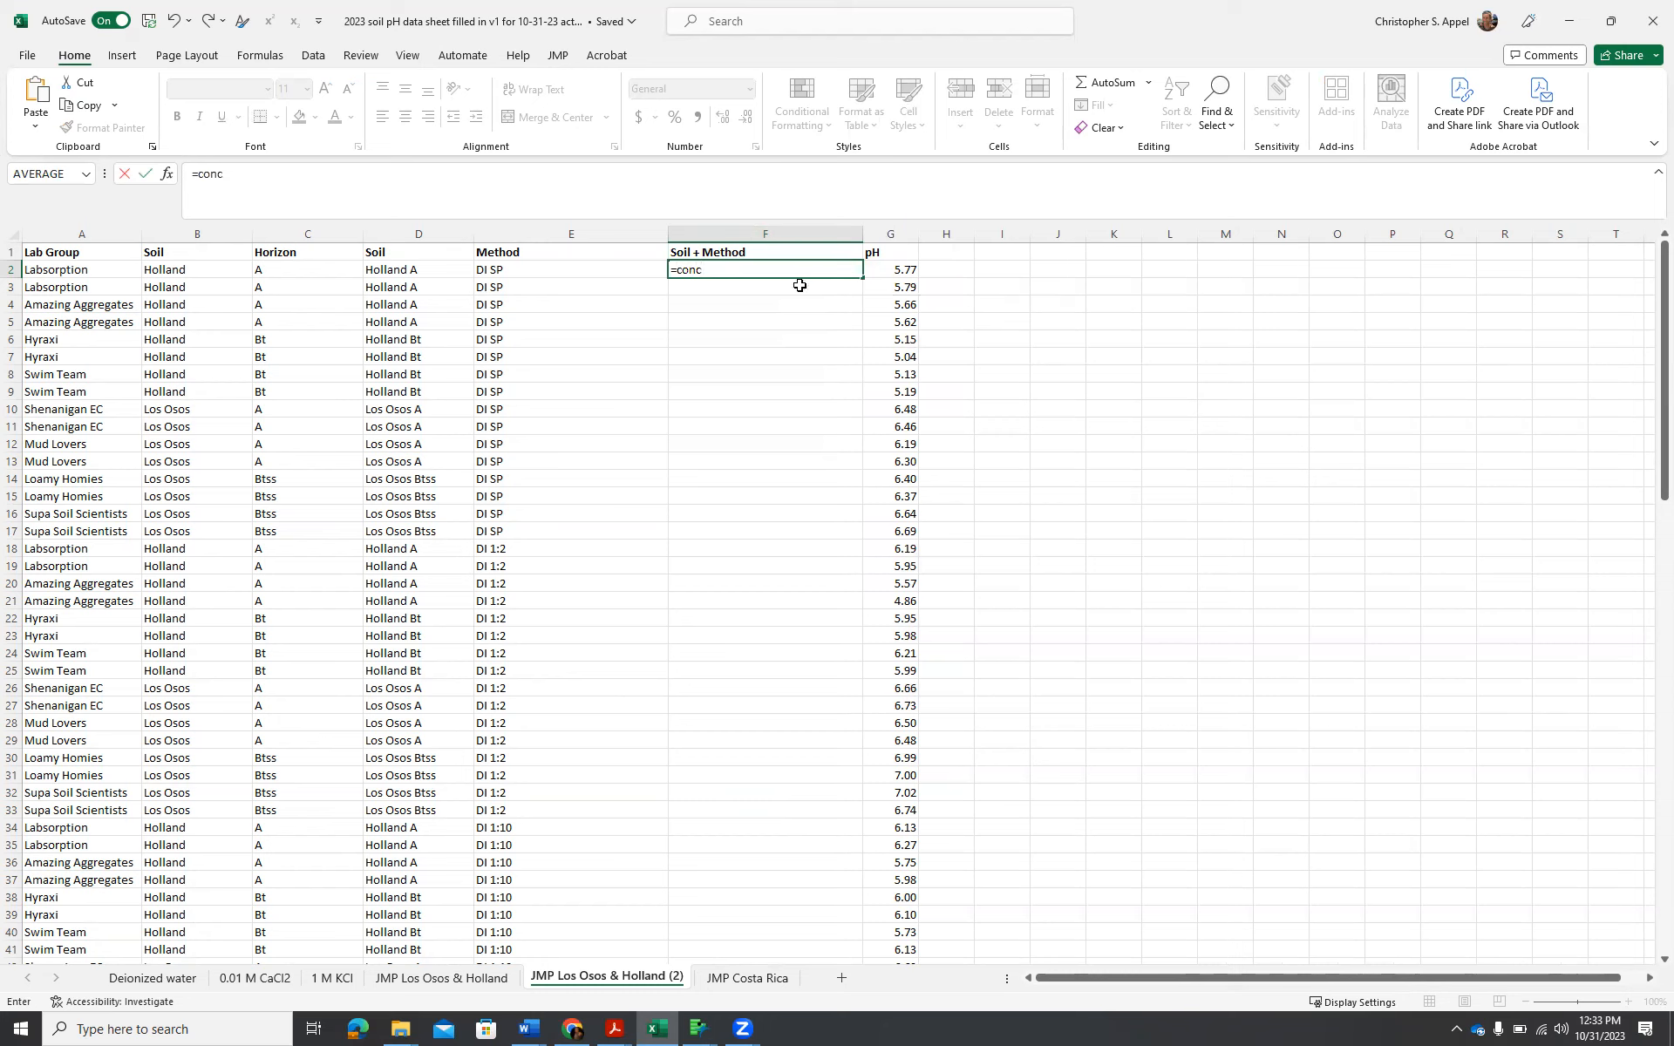
text(atenate()
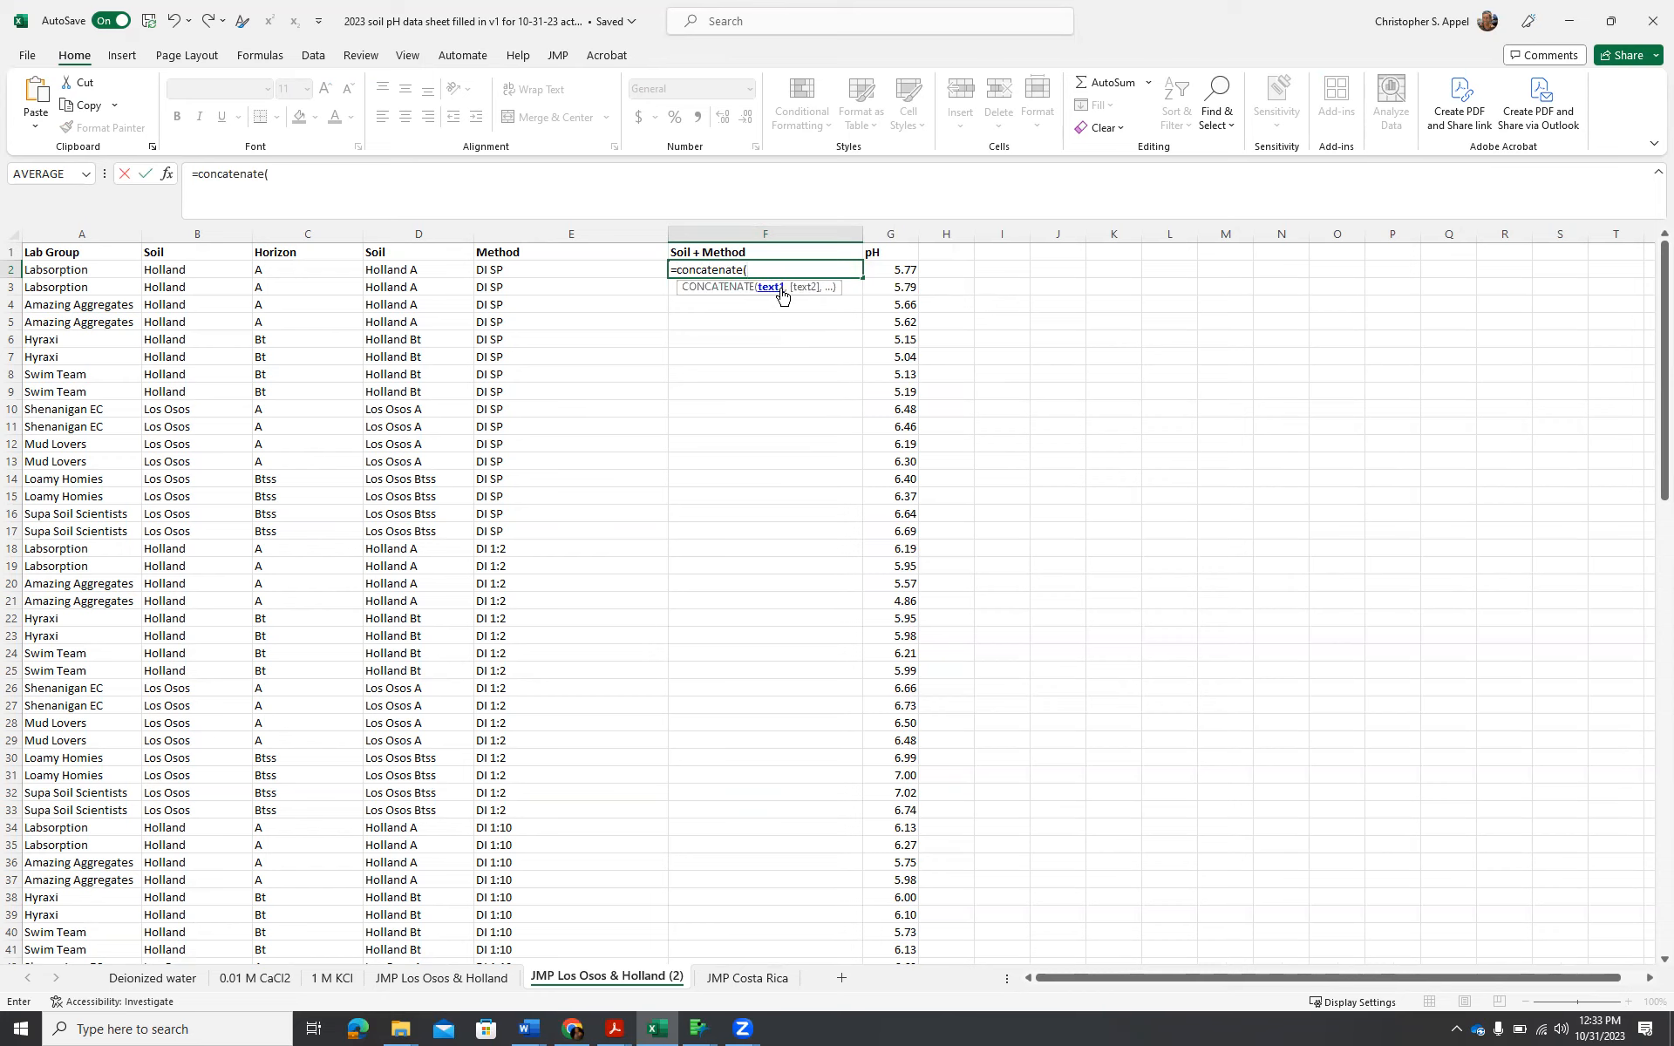
click(444, 271)
text(," ")
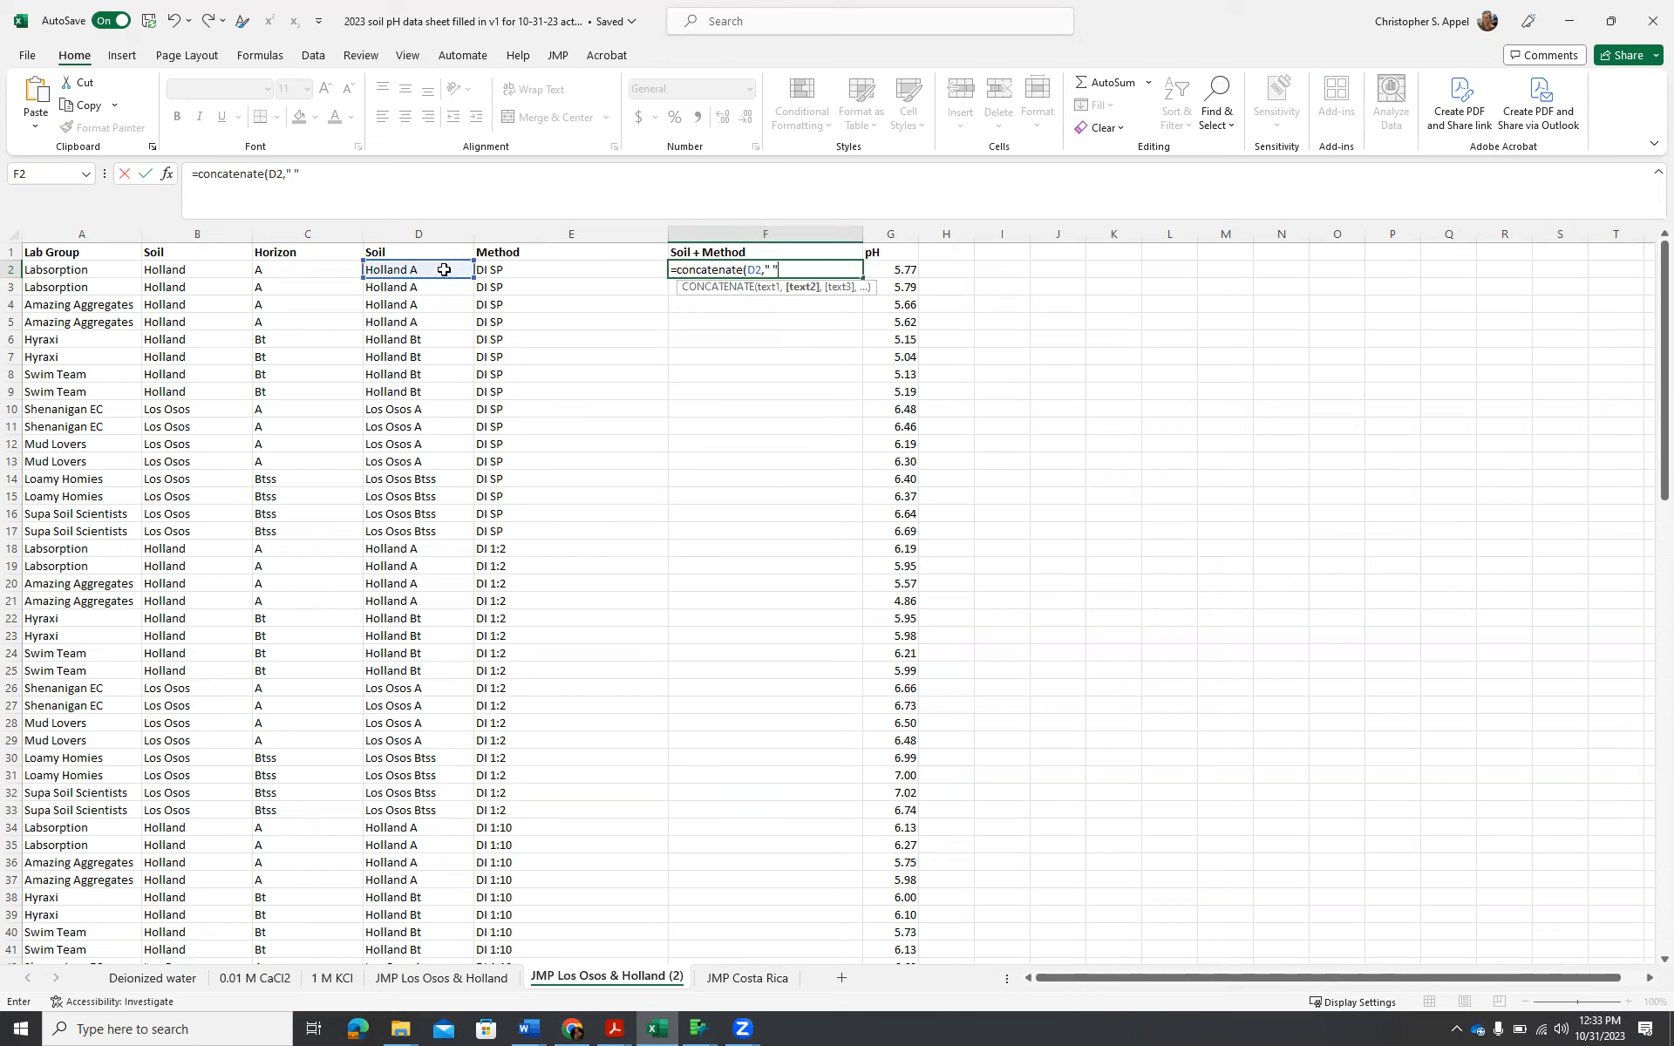
text(,)
click(572, 274)
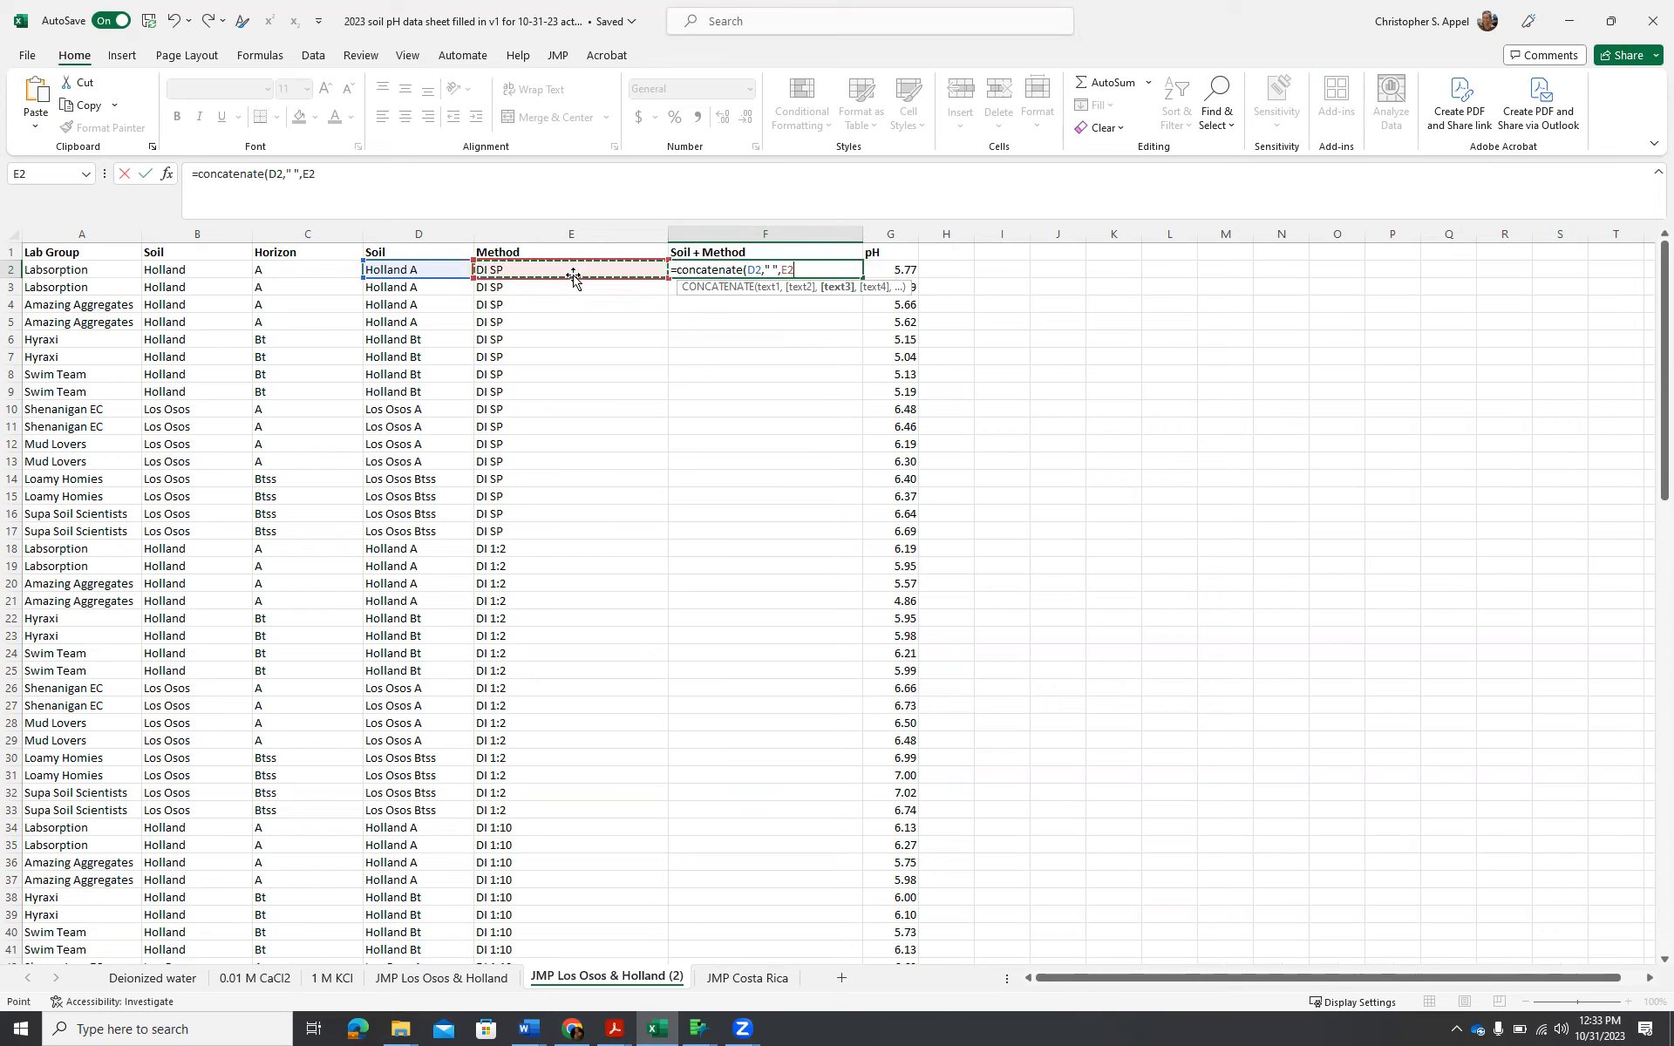
text())
key(Return)
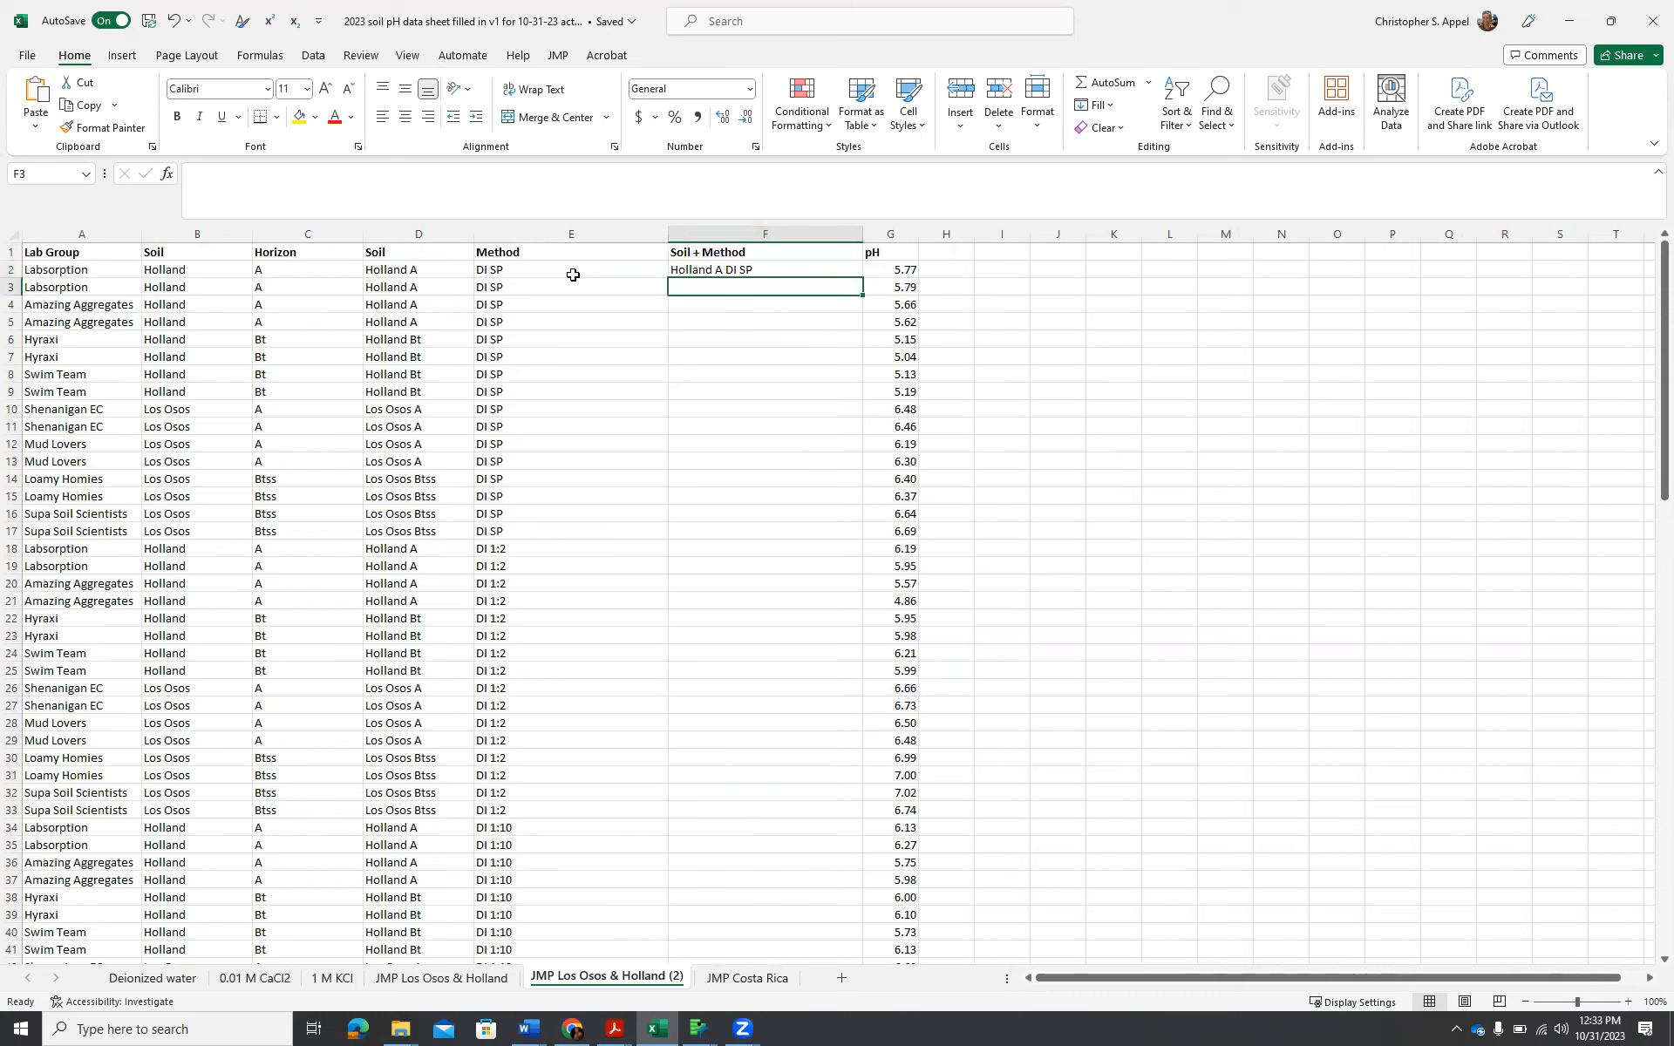
Fill the concatenation formula in F2 down the Soil + Method column to row 113.
click(725, 269)
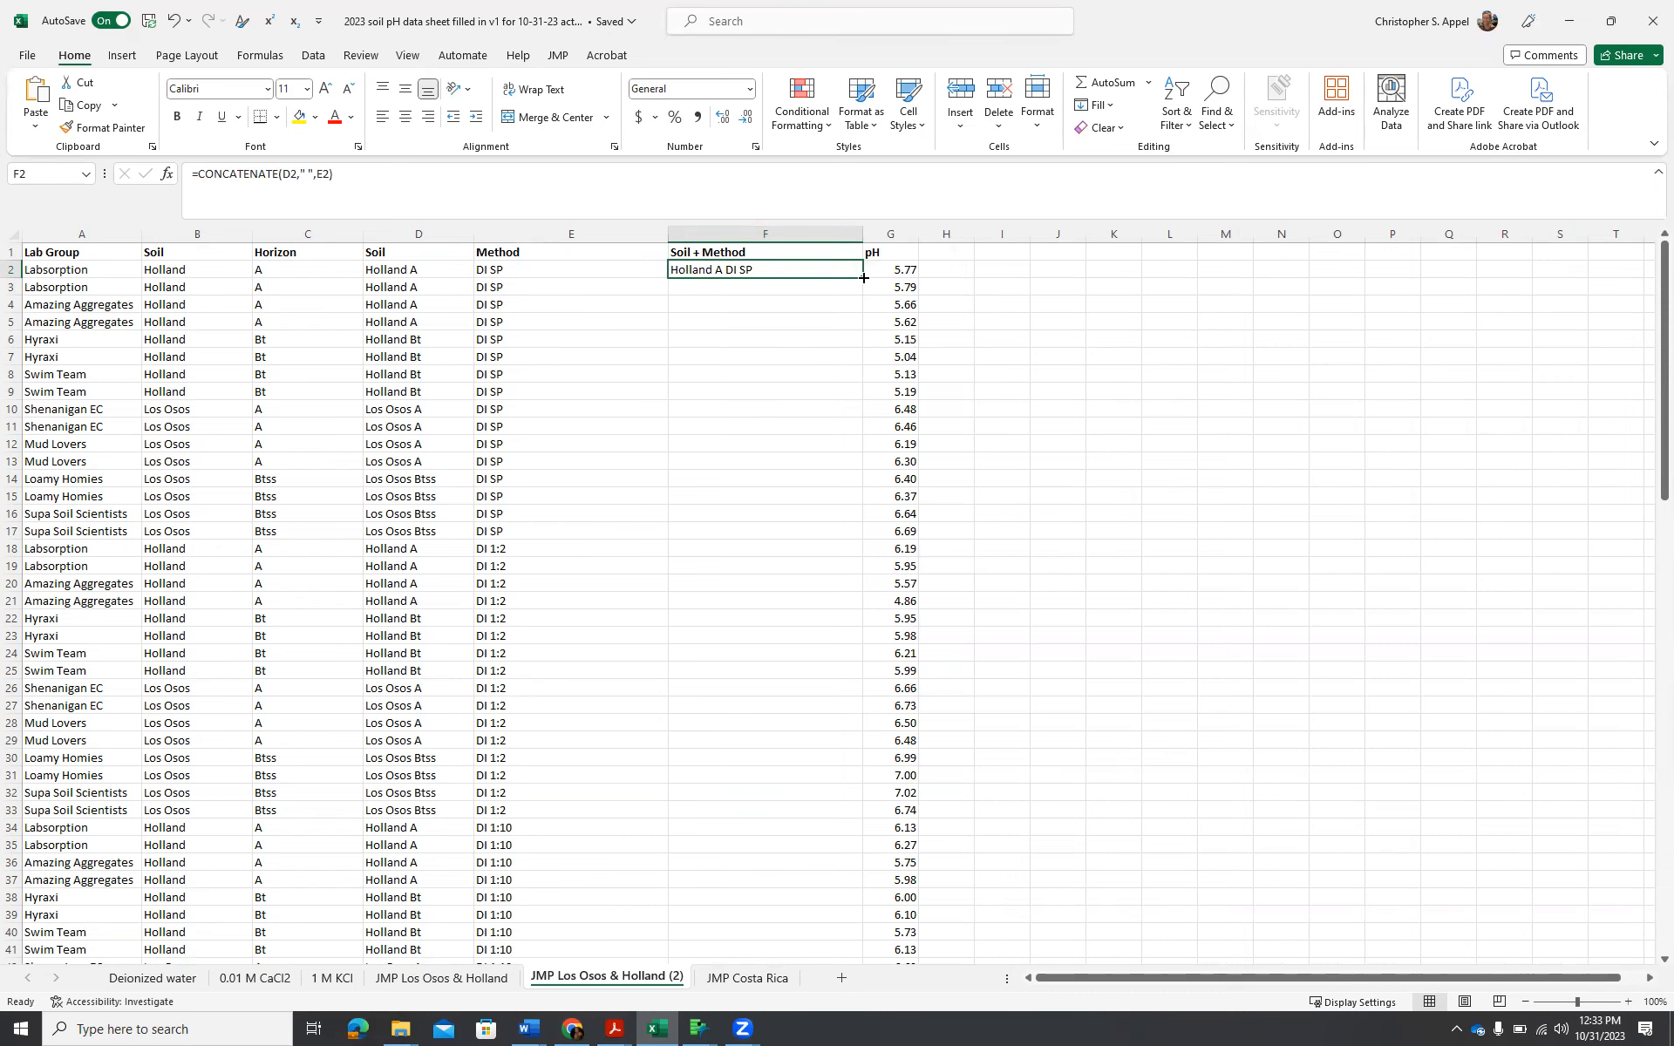
drag(864, 277, 811, 917)
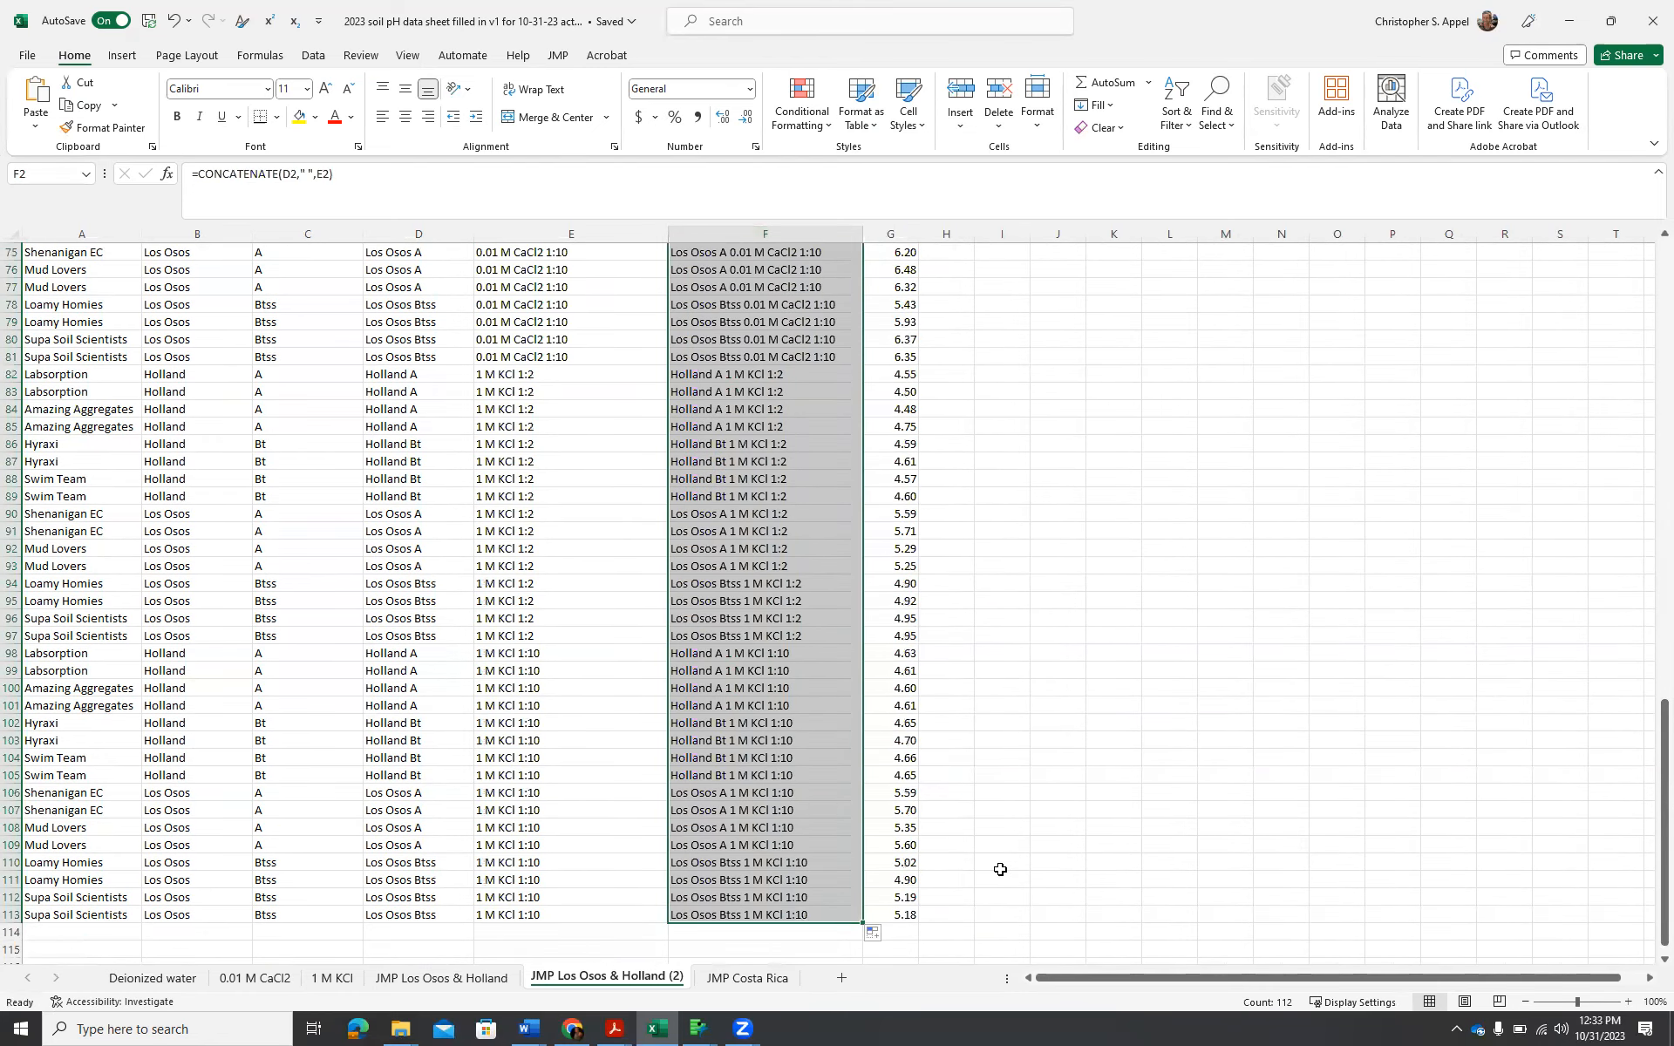
scroll(994, 845, up, 7)
scroll(990, 832, up, 18)
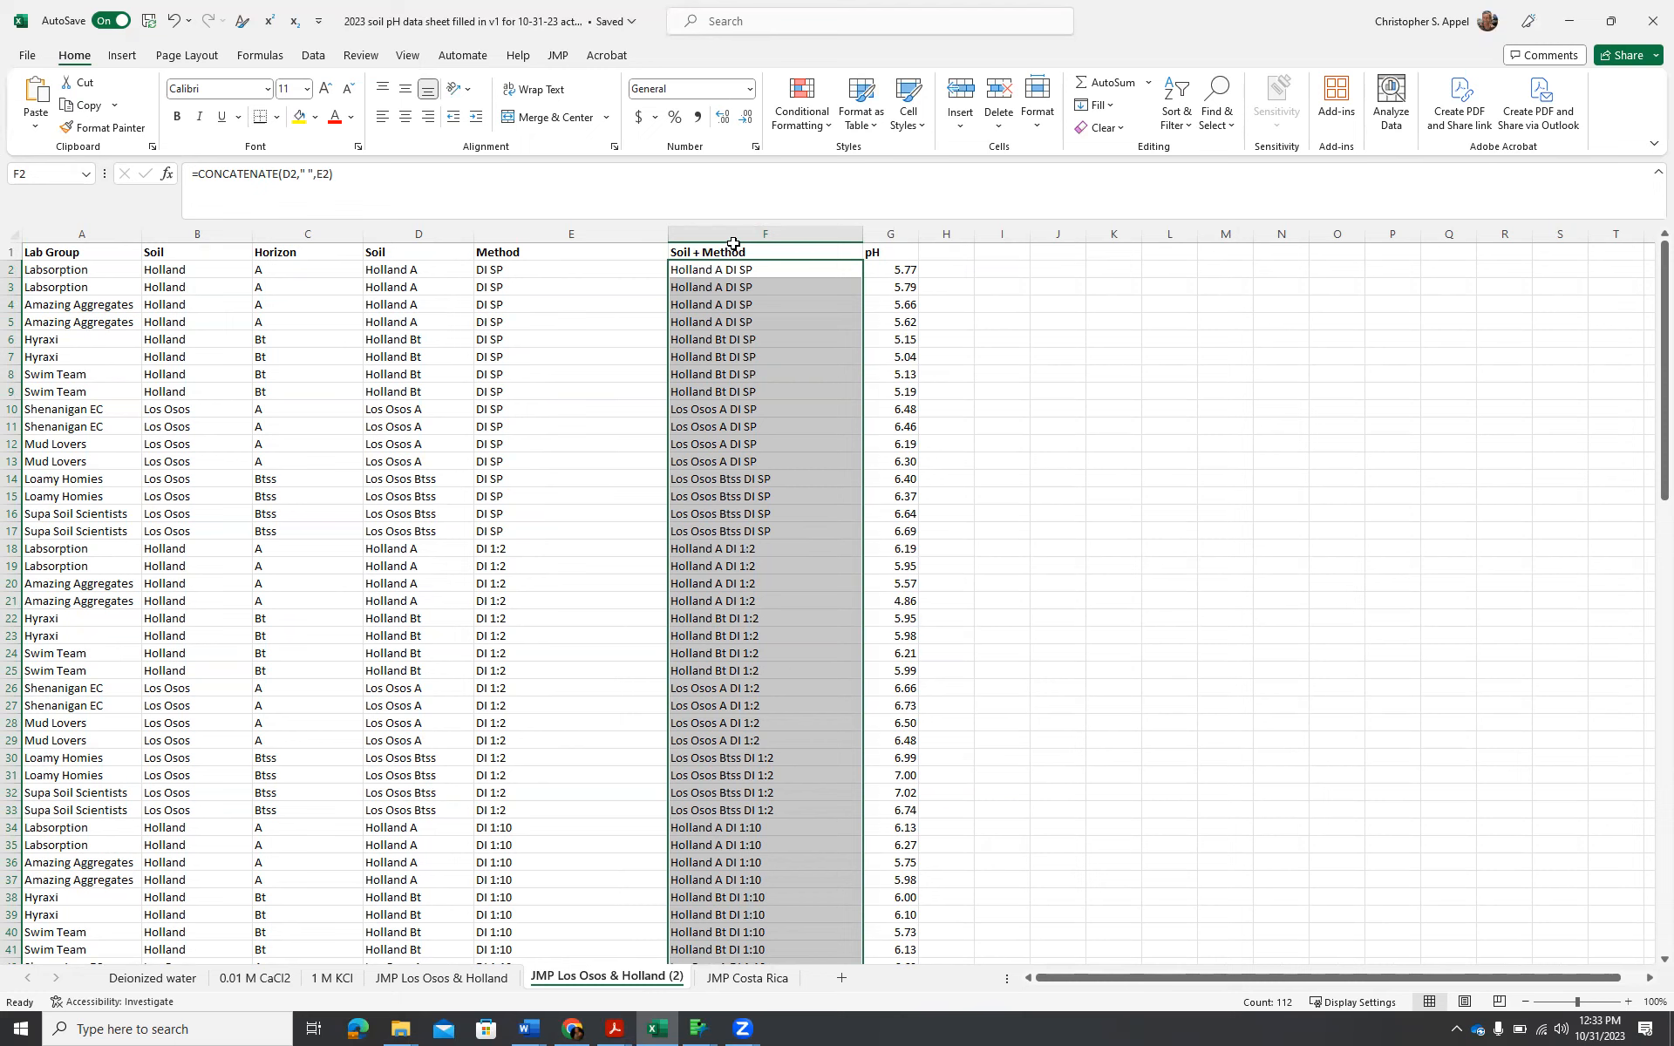
Copy the Soil + Method and pH columns with their headers, F1:G113, and launch JMP Pro 17.
drag(727, 250, 895, 909)
key(ctrl+c)
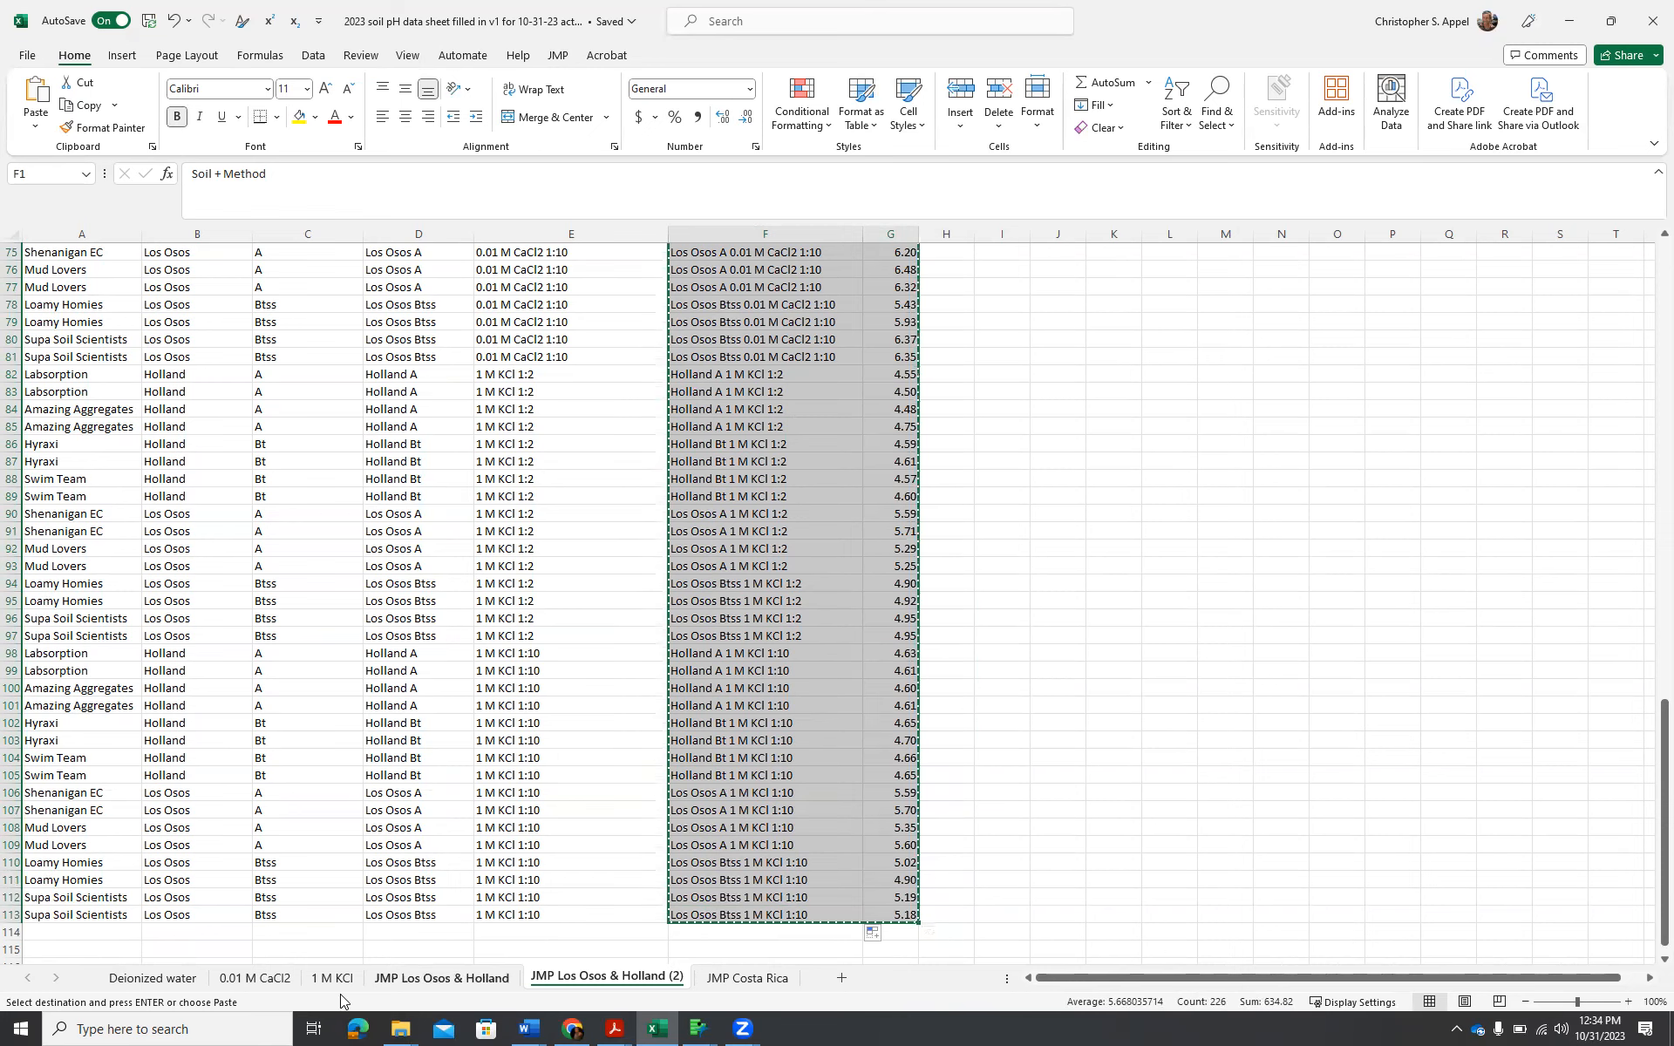
click(253, 1027)
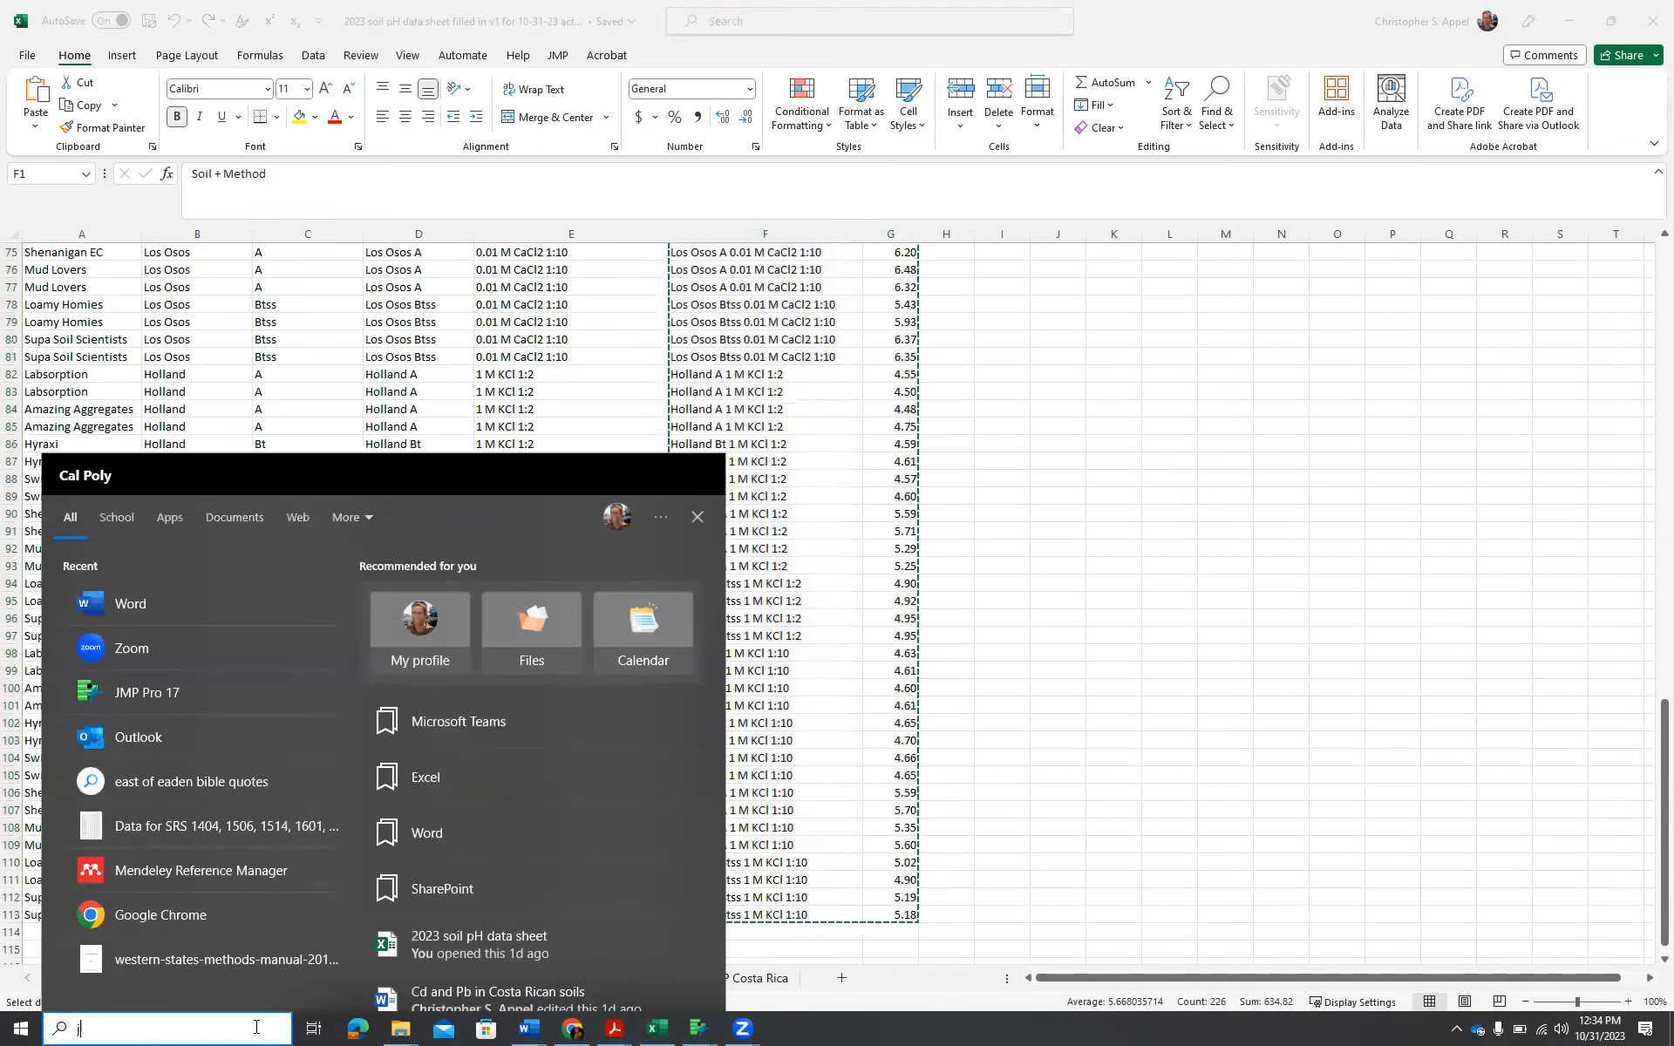
text(jmp)
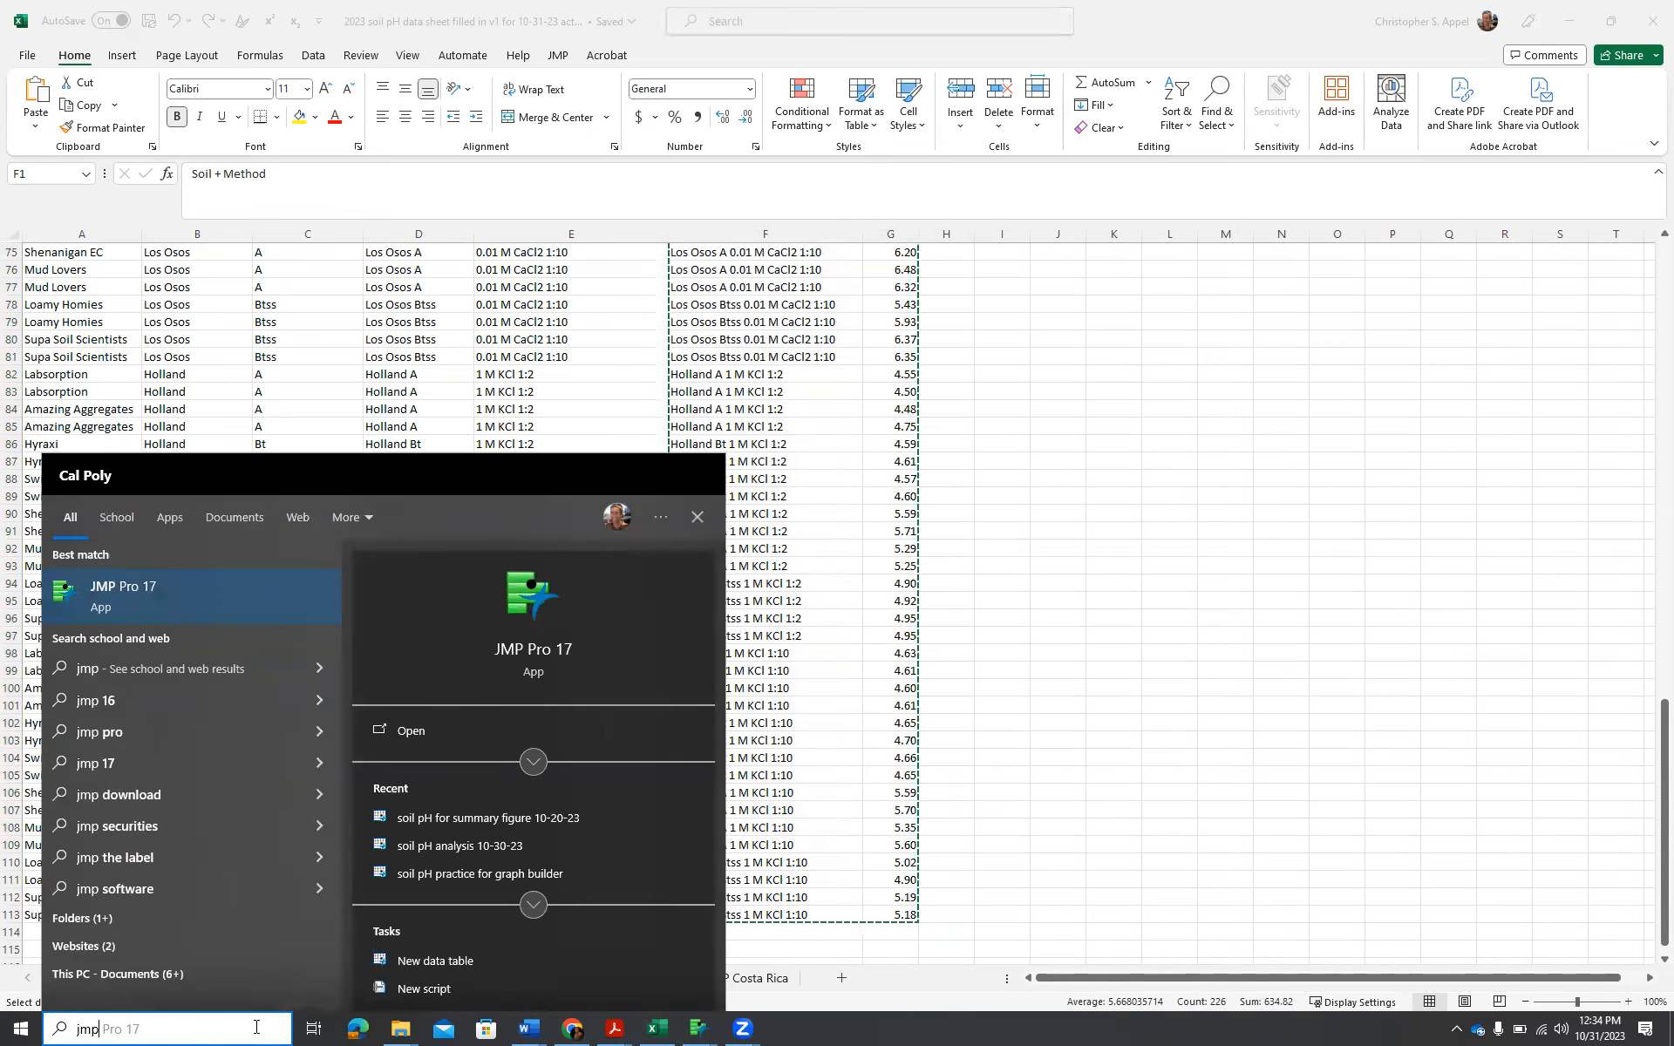
key(Return)
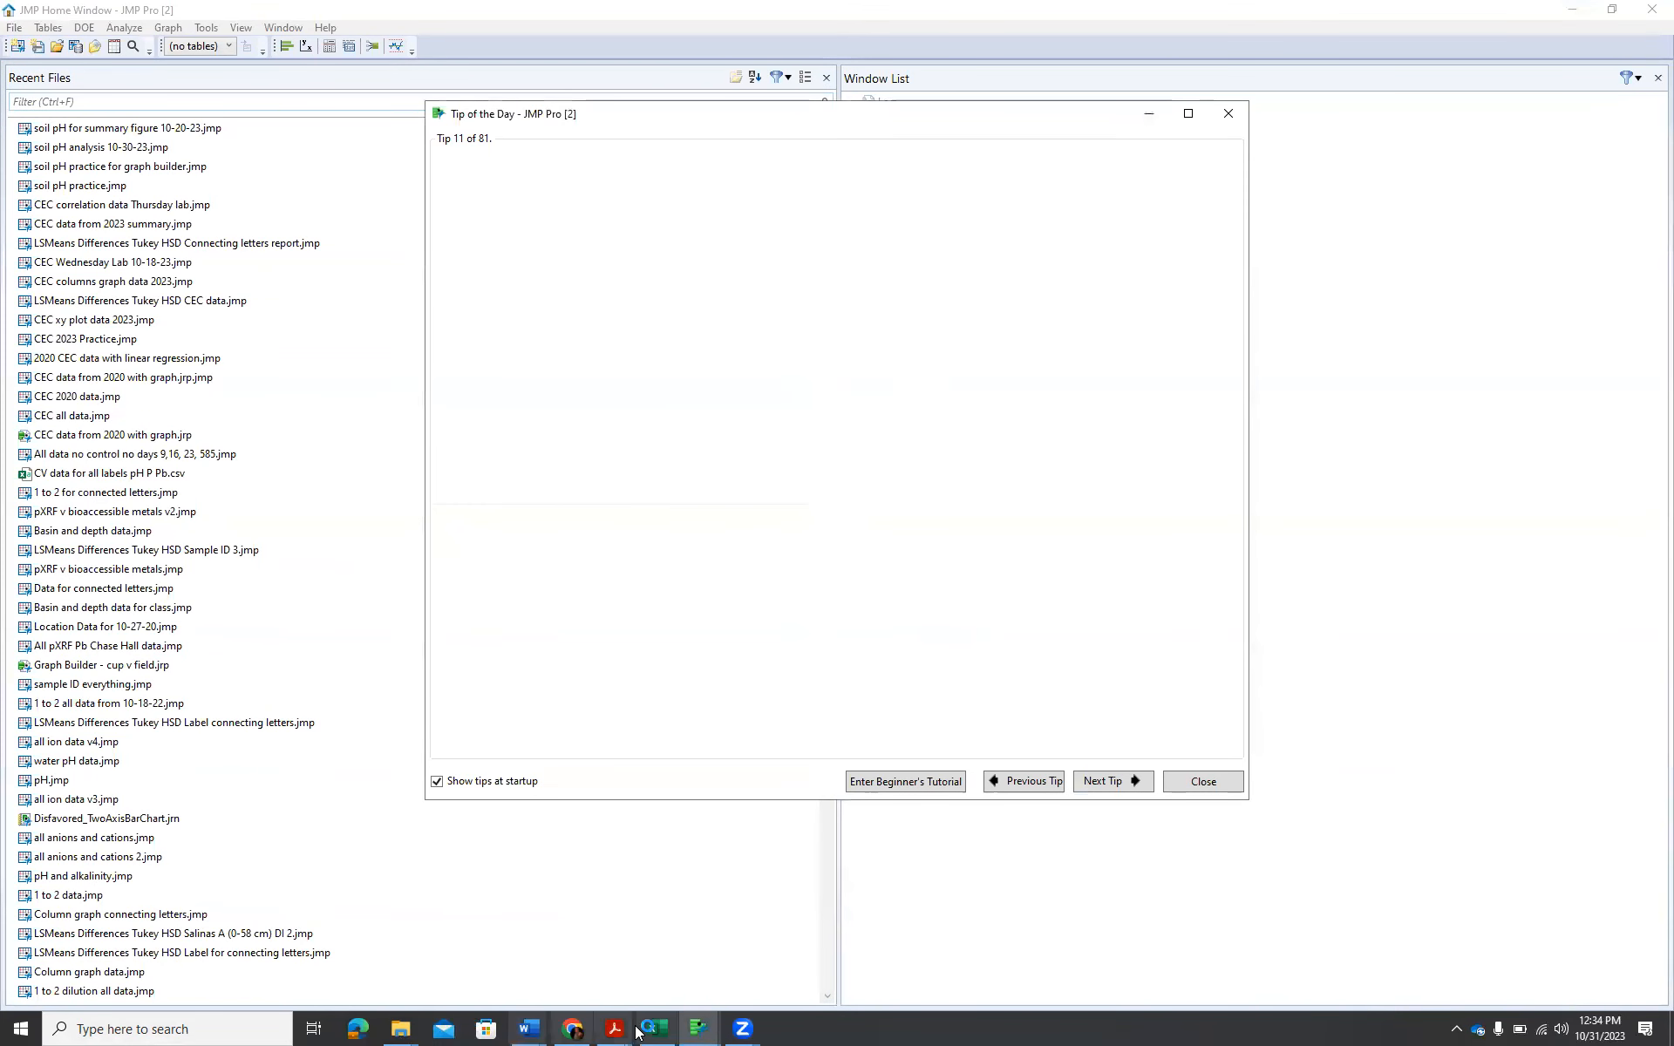
Dismiss the startup tip and create a new data table.
click(1207, 787)
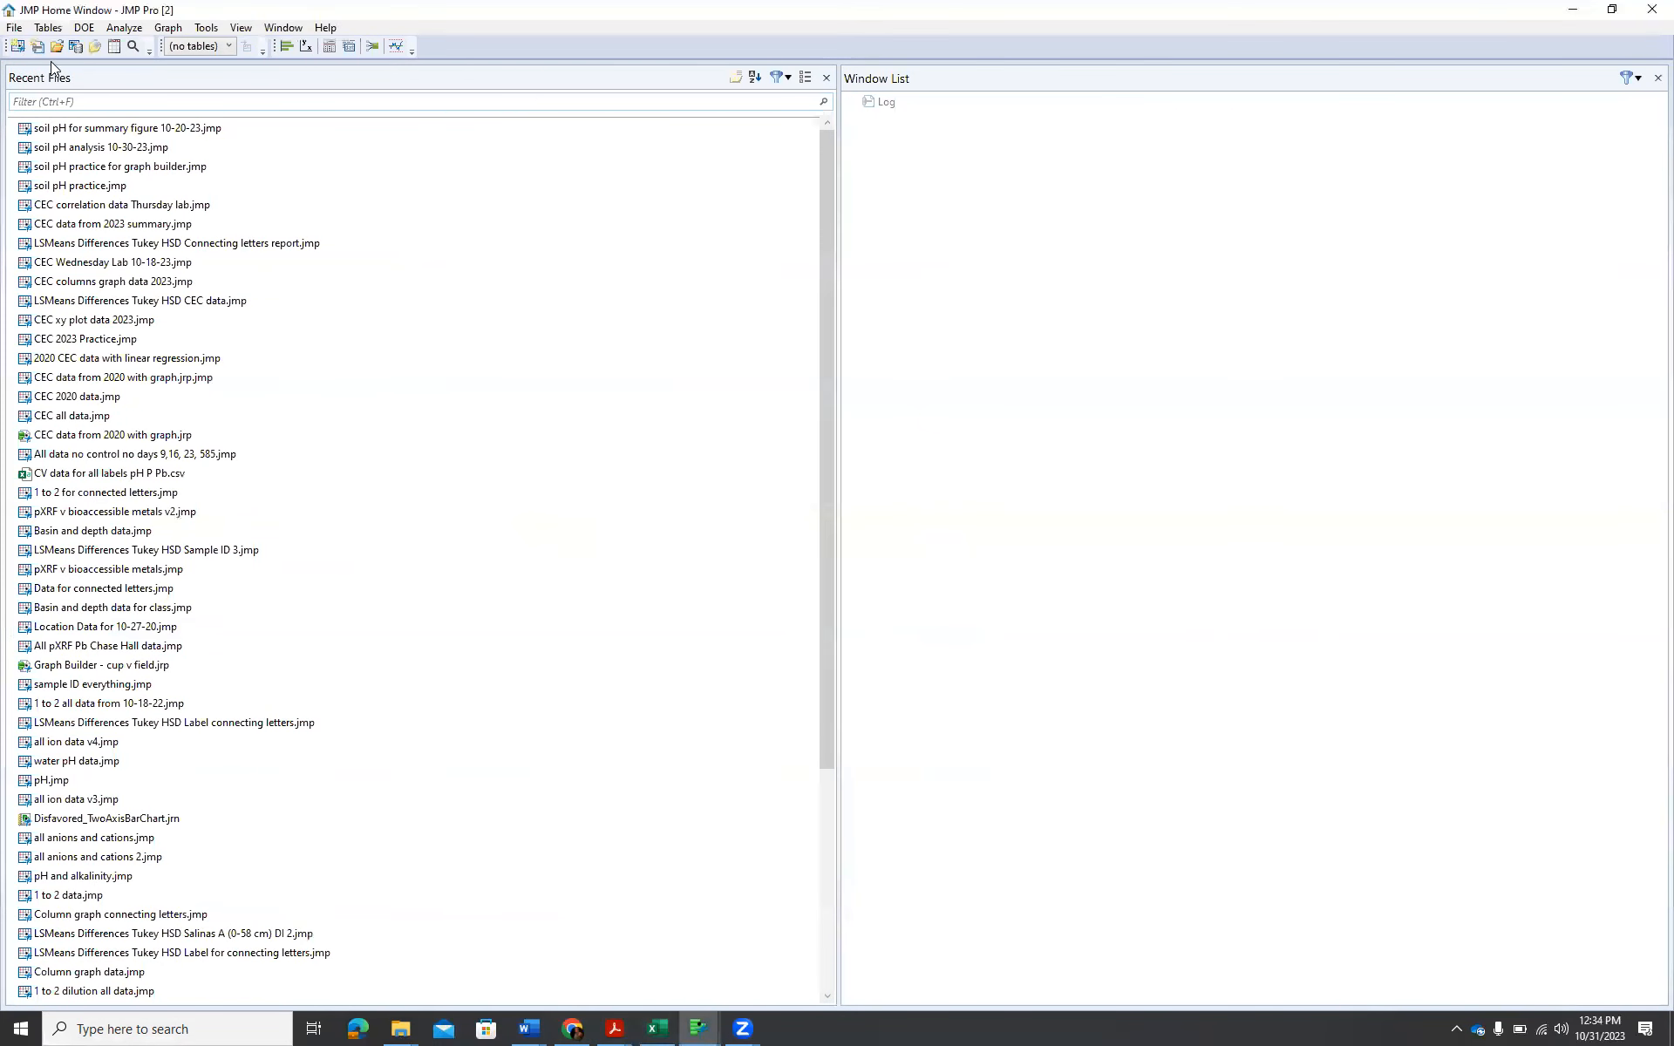
click(14, 28)
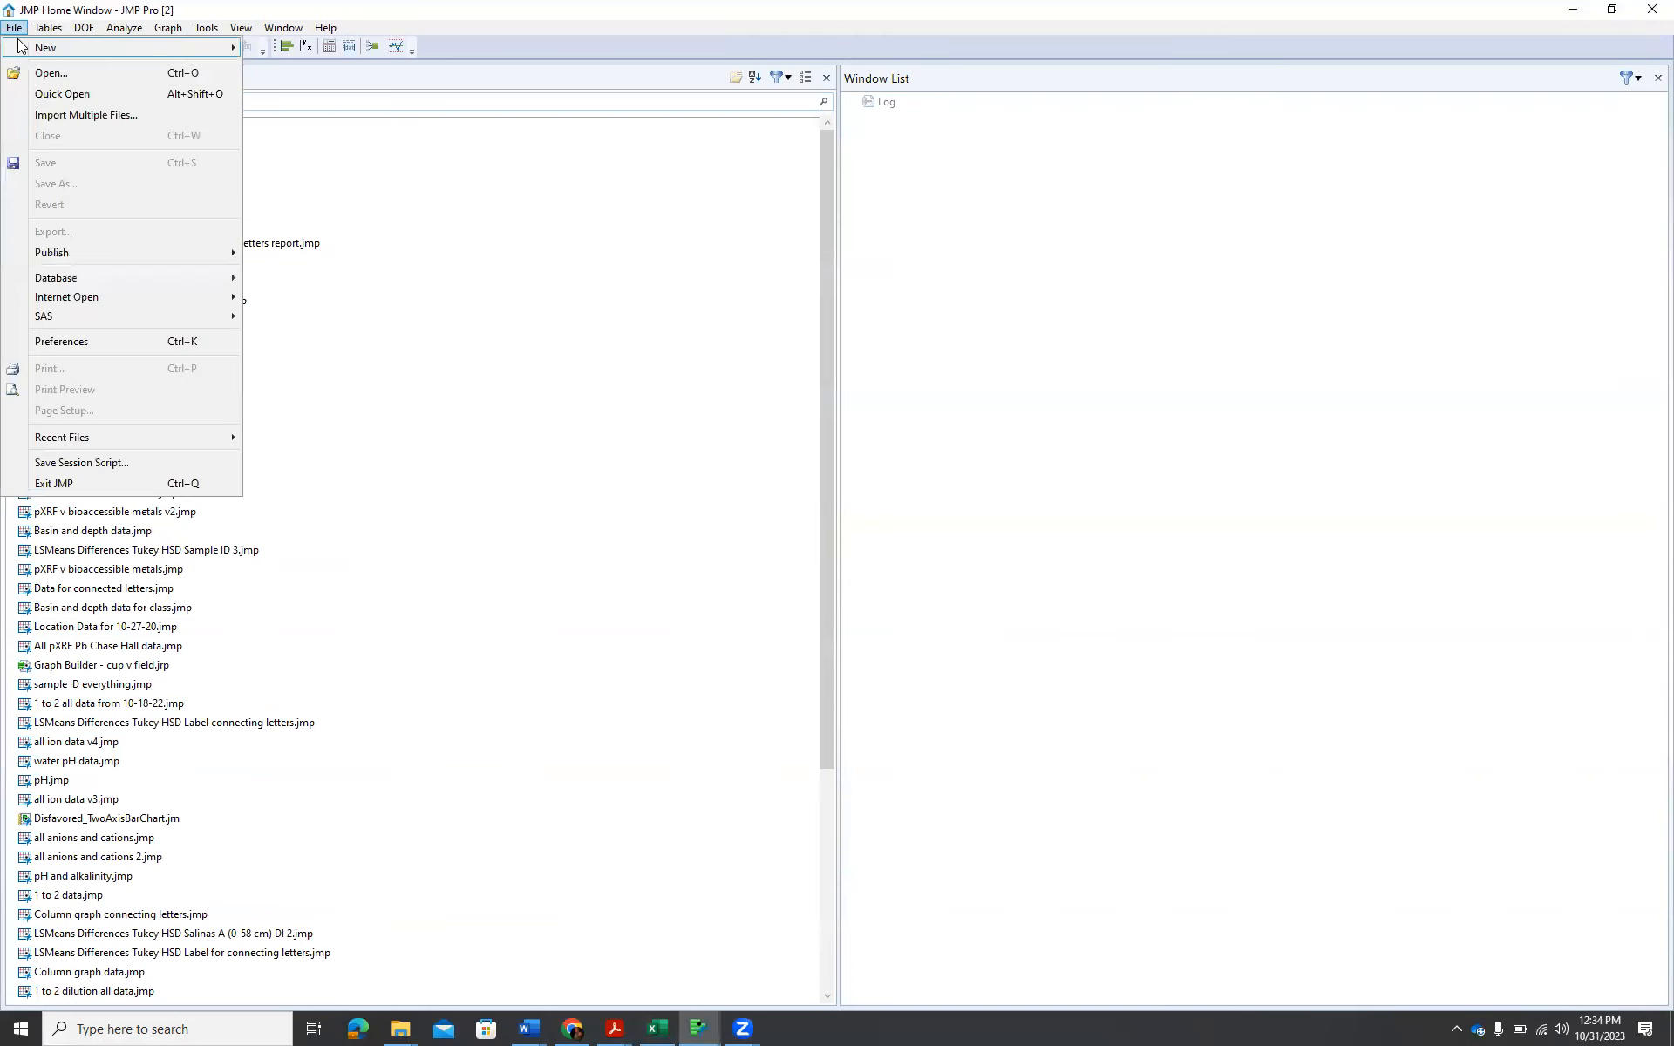
mouse_move(52, 45)
click(285, 49)
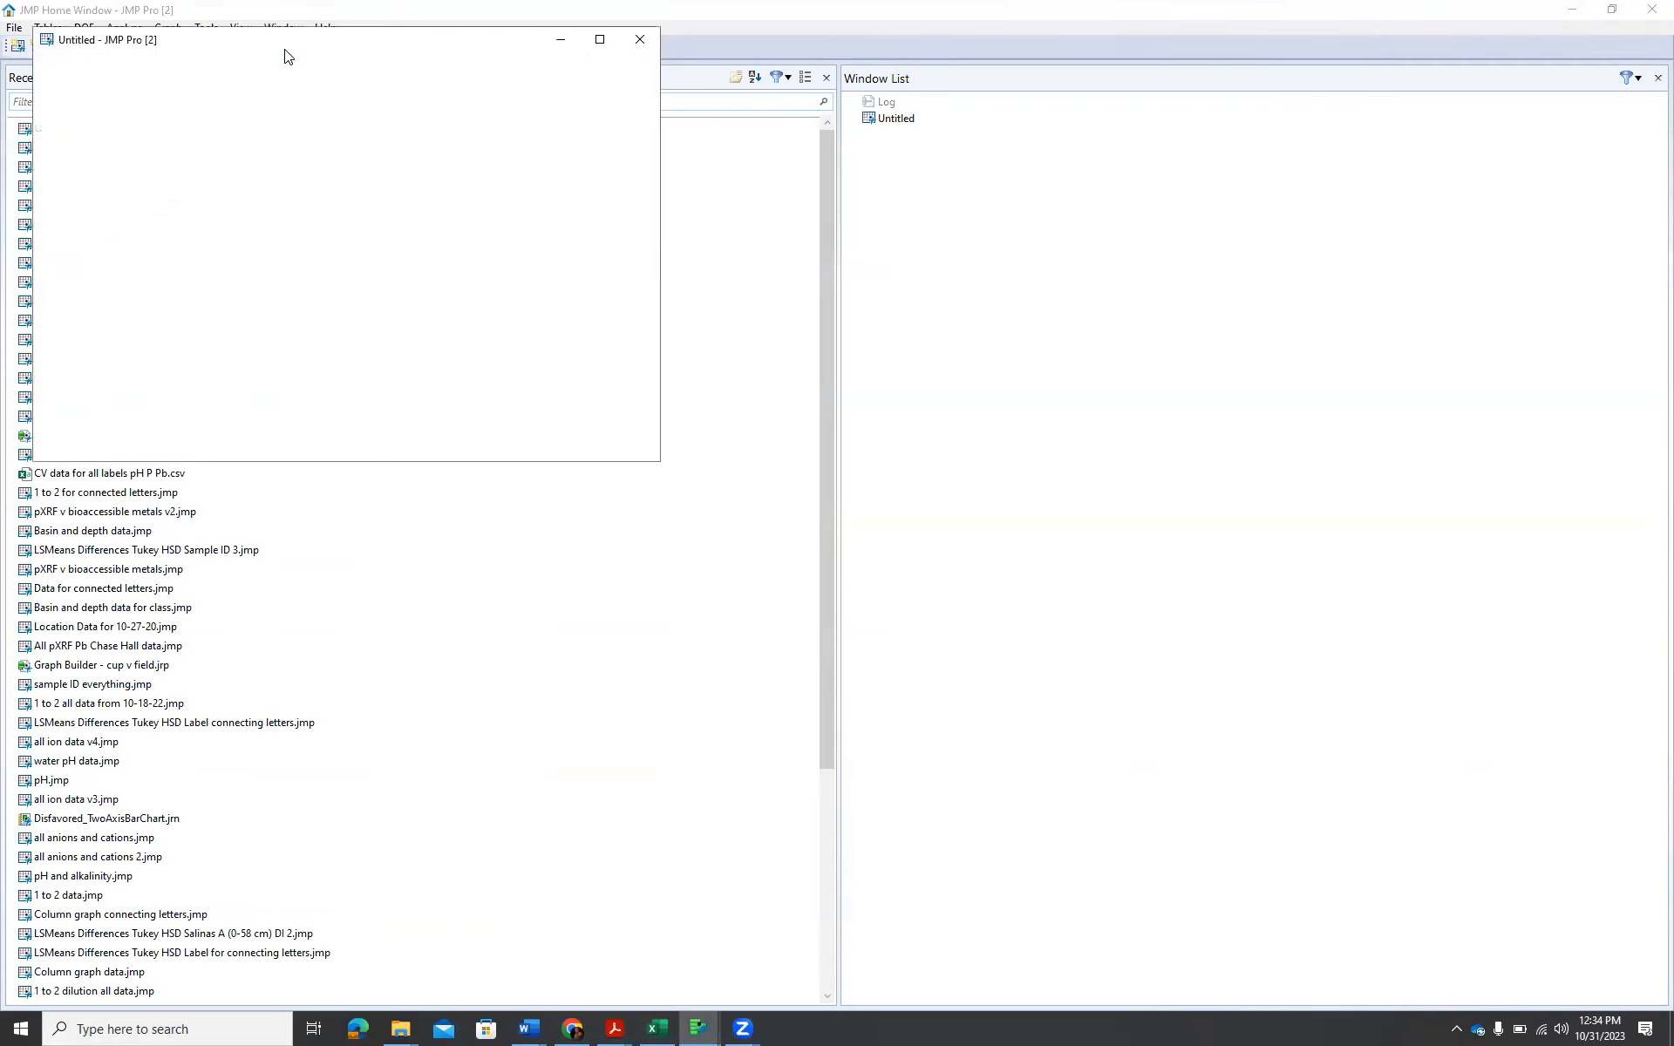
Save the empty table as a JMP data table named "soil pH data 10-31-23" in the Soil pH JMP folder.
click(45, 61)
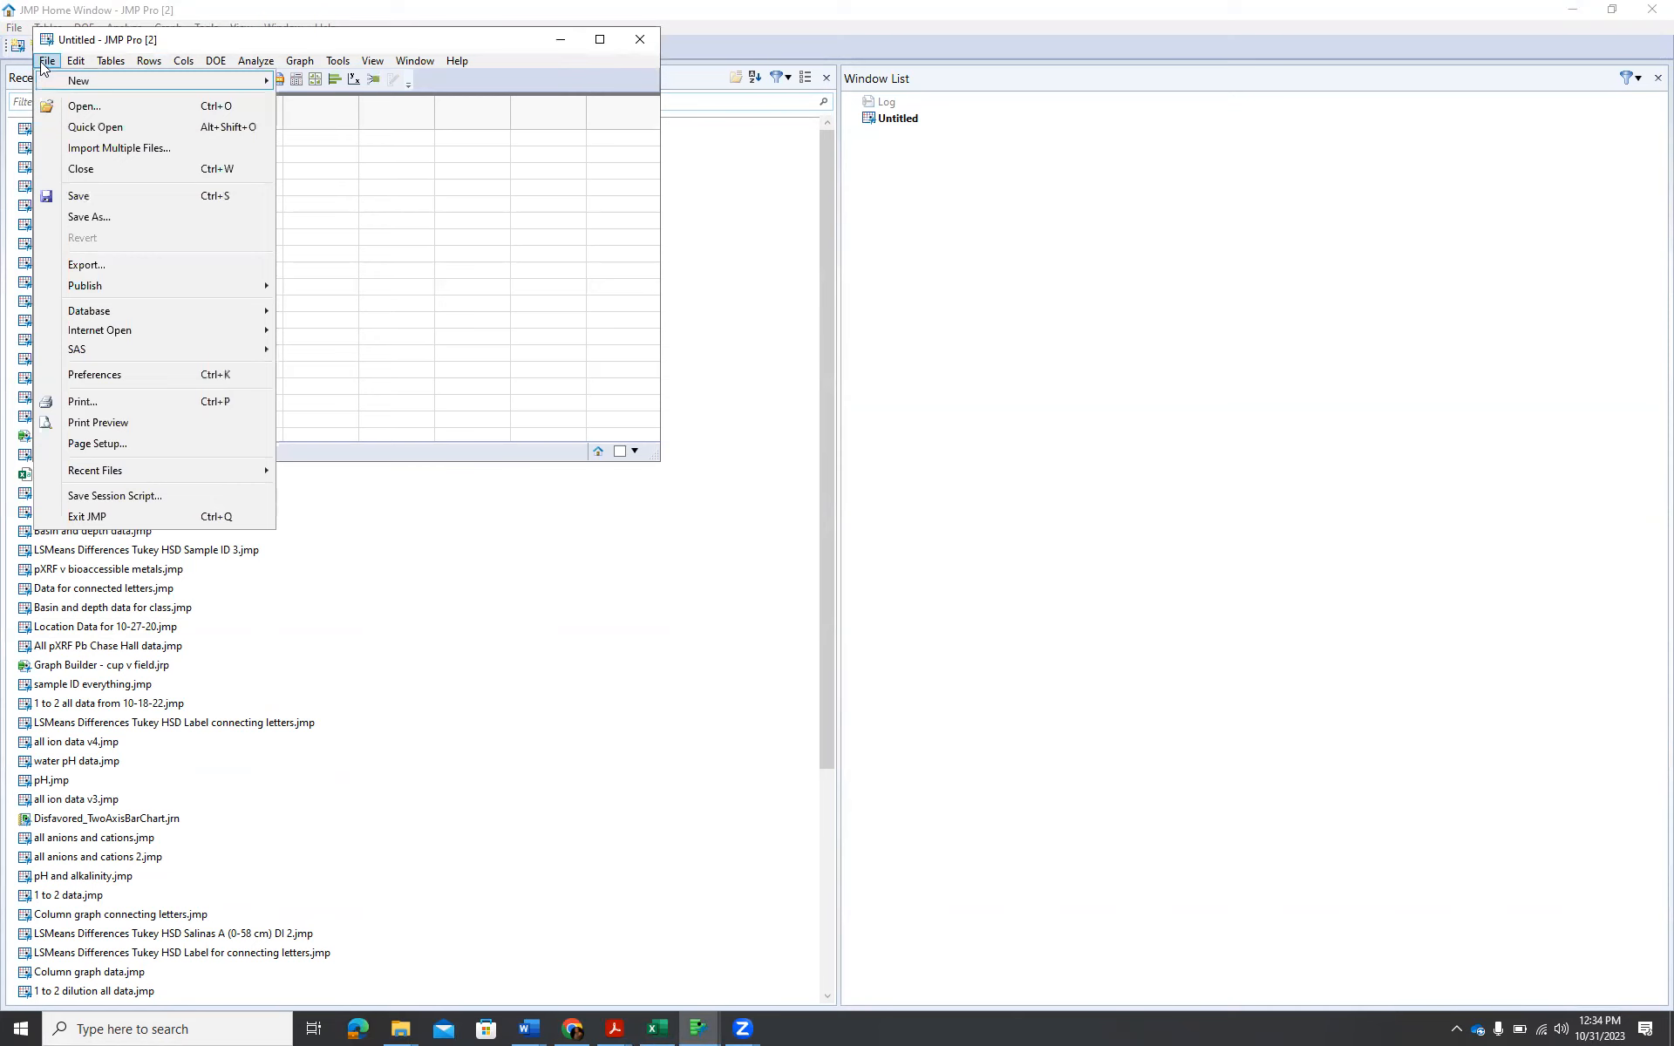
click(88, 215)
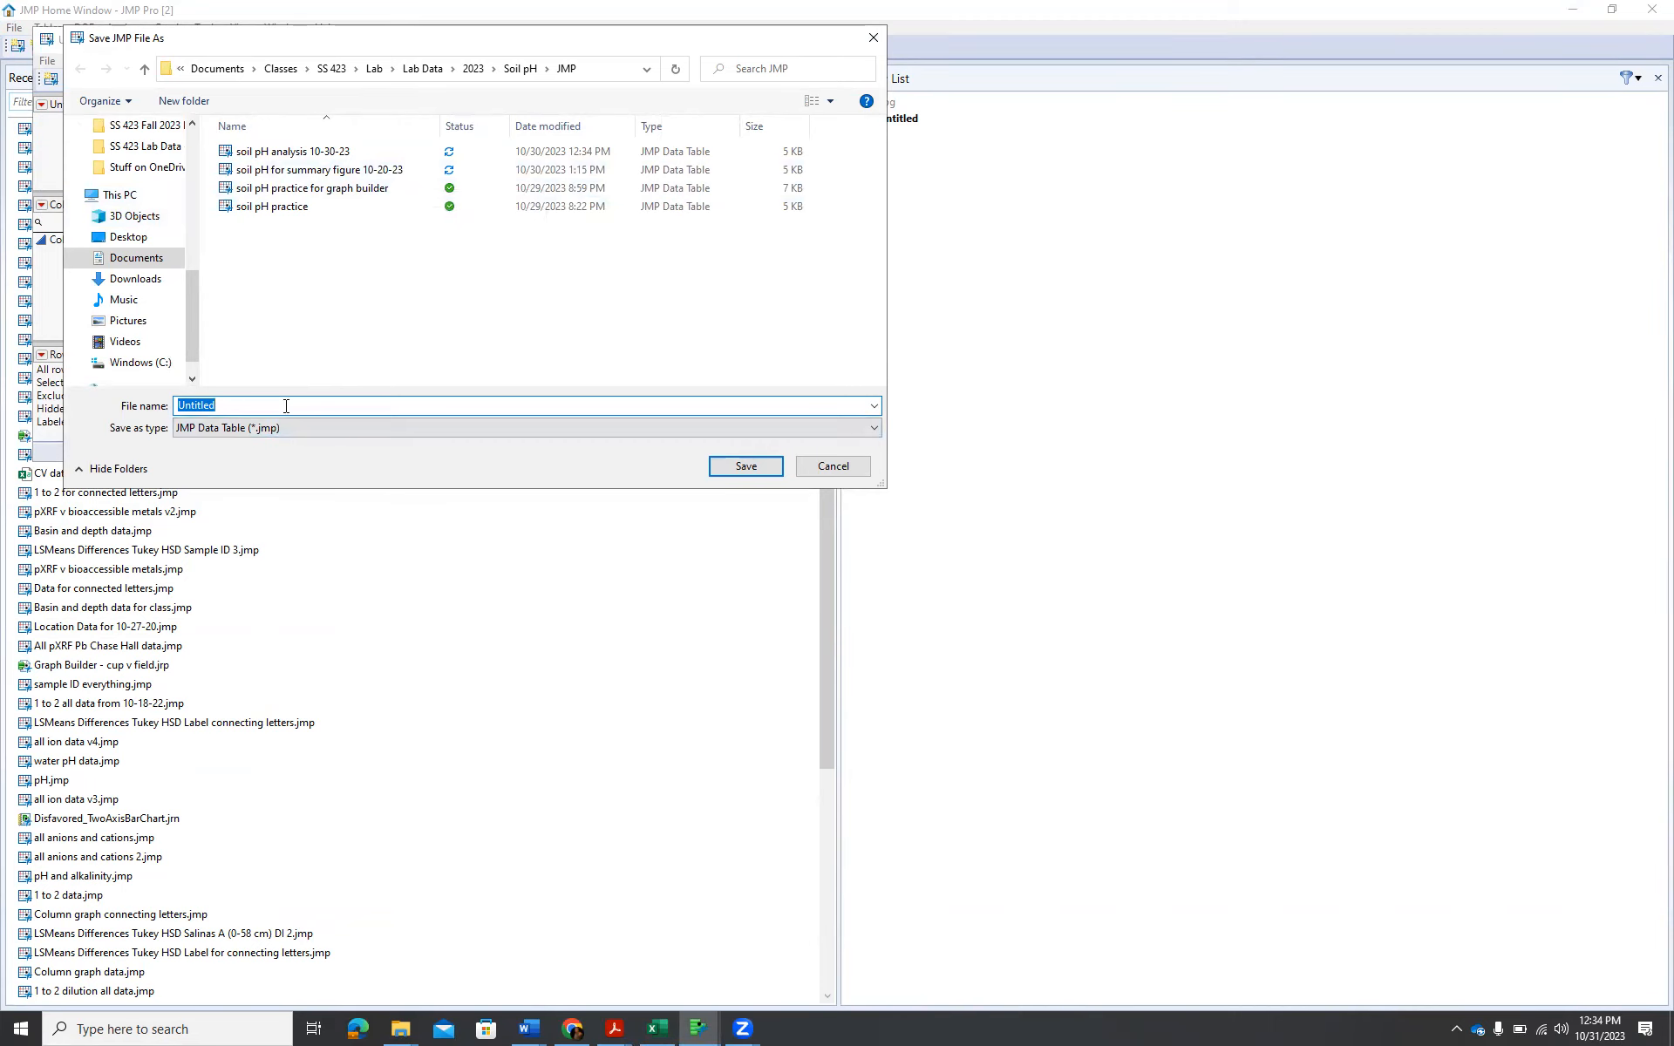
text(soi)
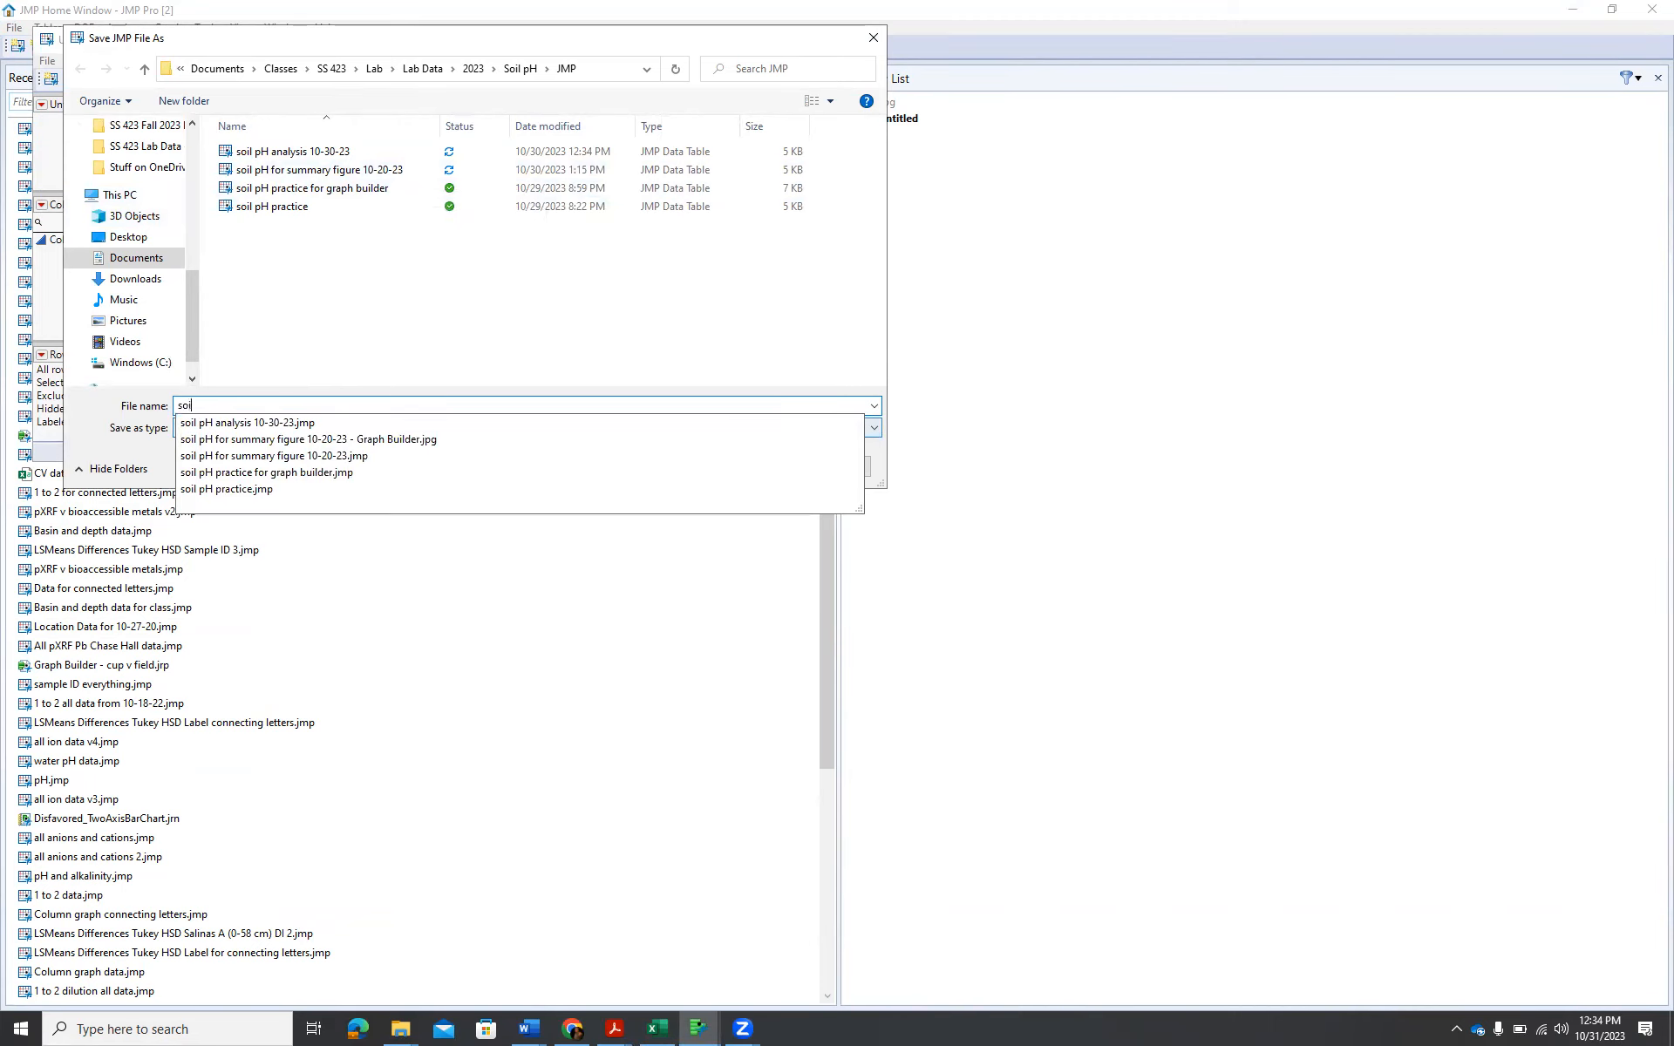
text(l pH dat)
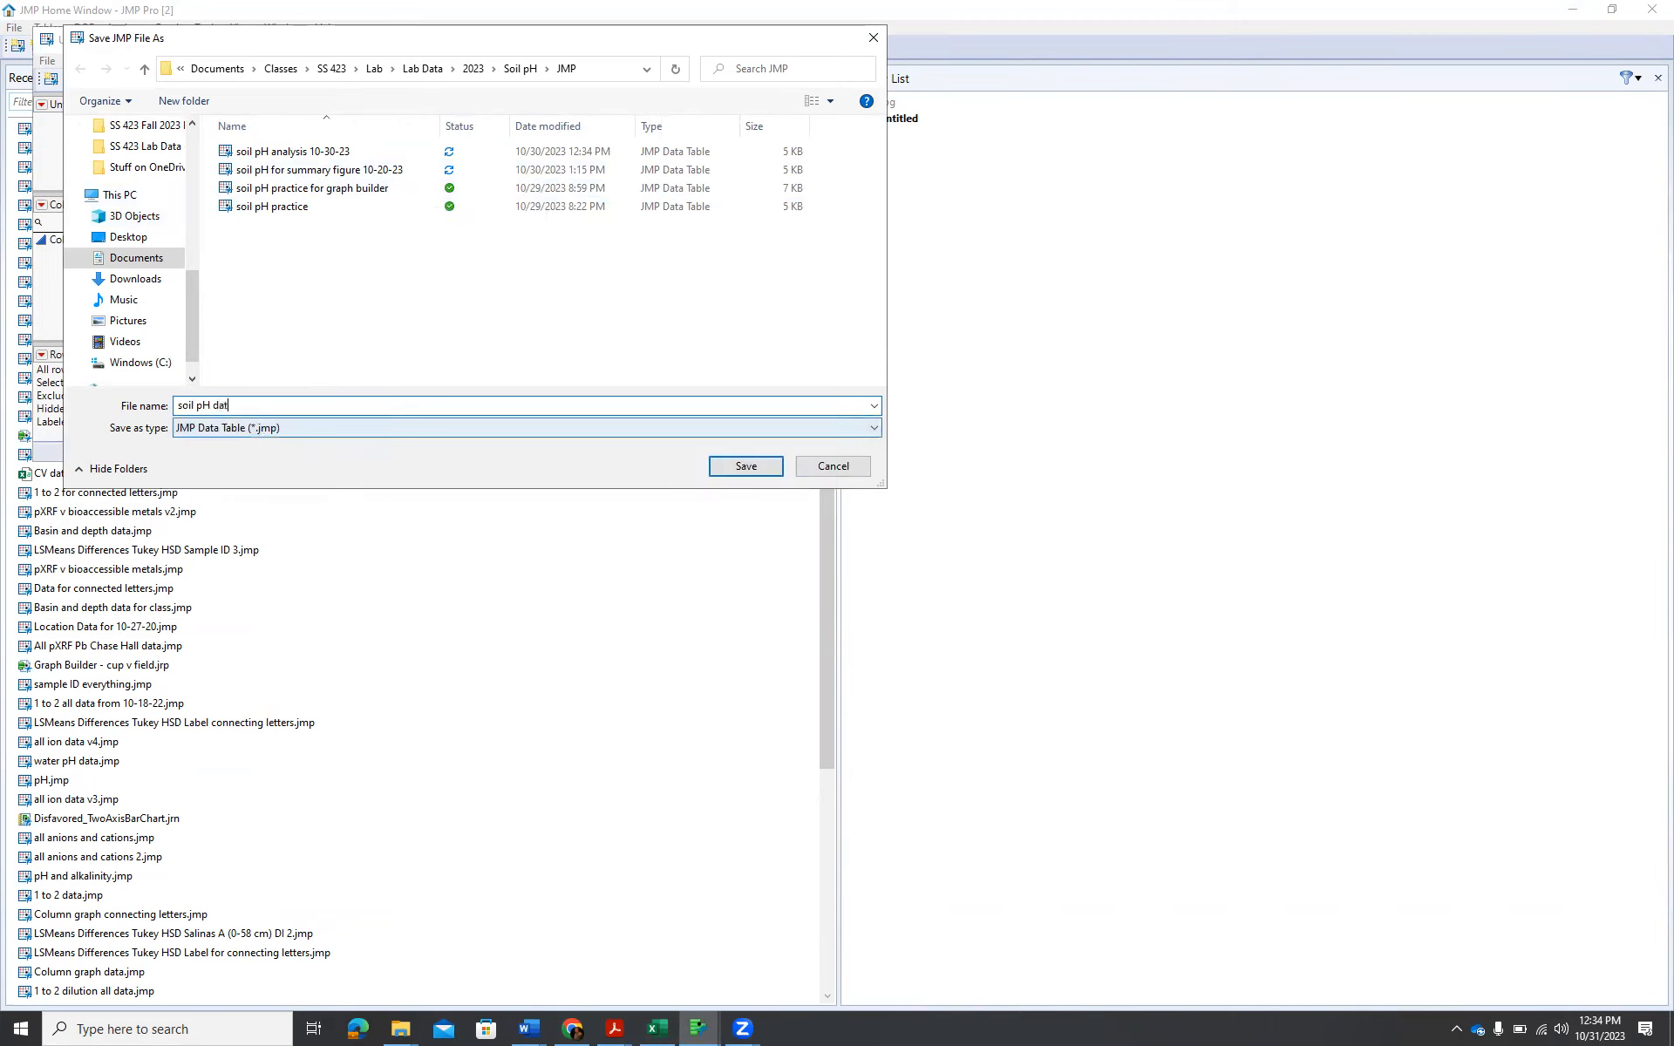
text(a 10-31-23)
key(Return)
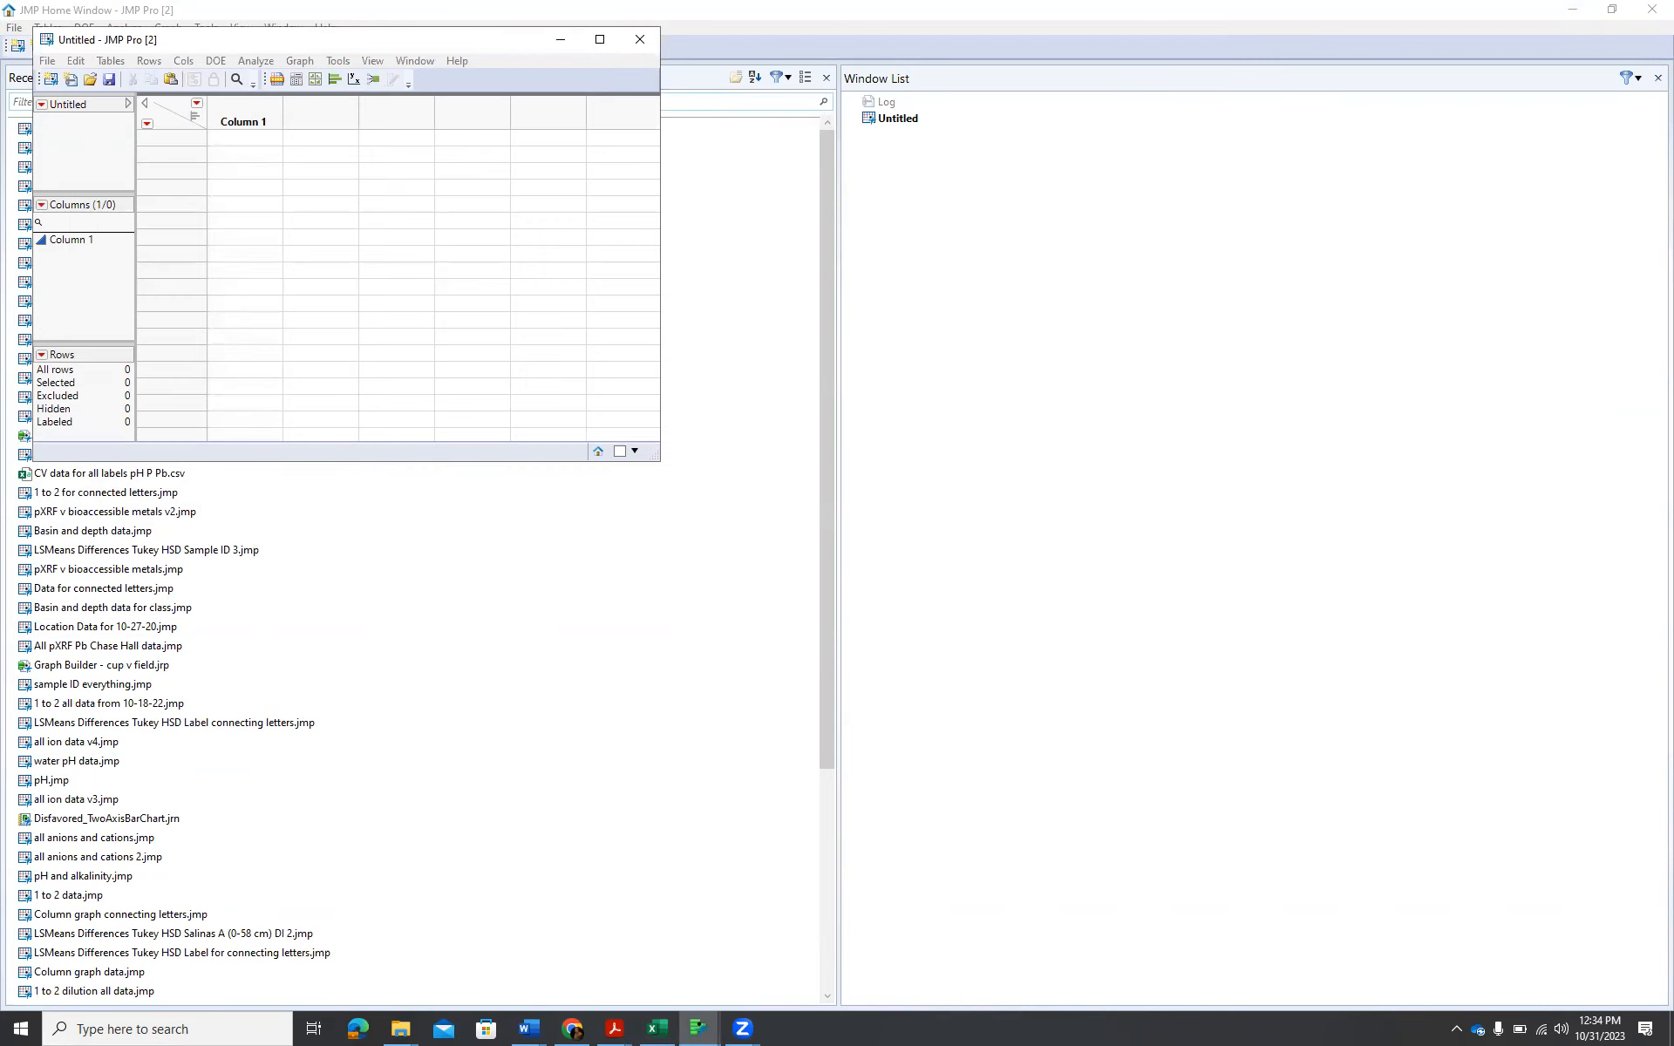
Maximize the new table and paste the copied Soil + Method and pH data with column names.
click(600, 40)
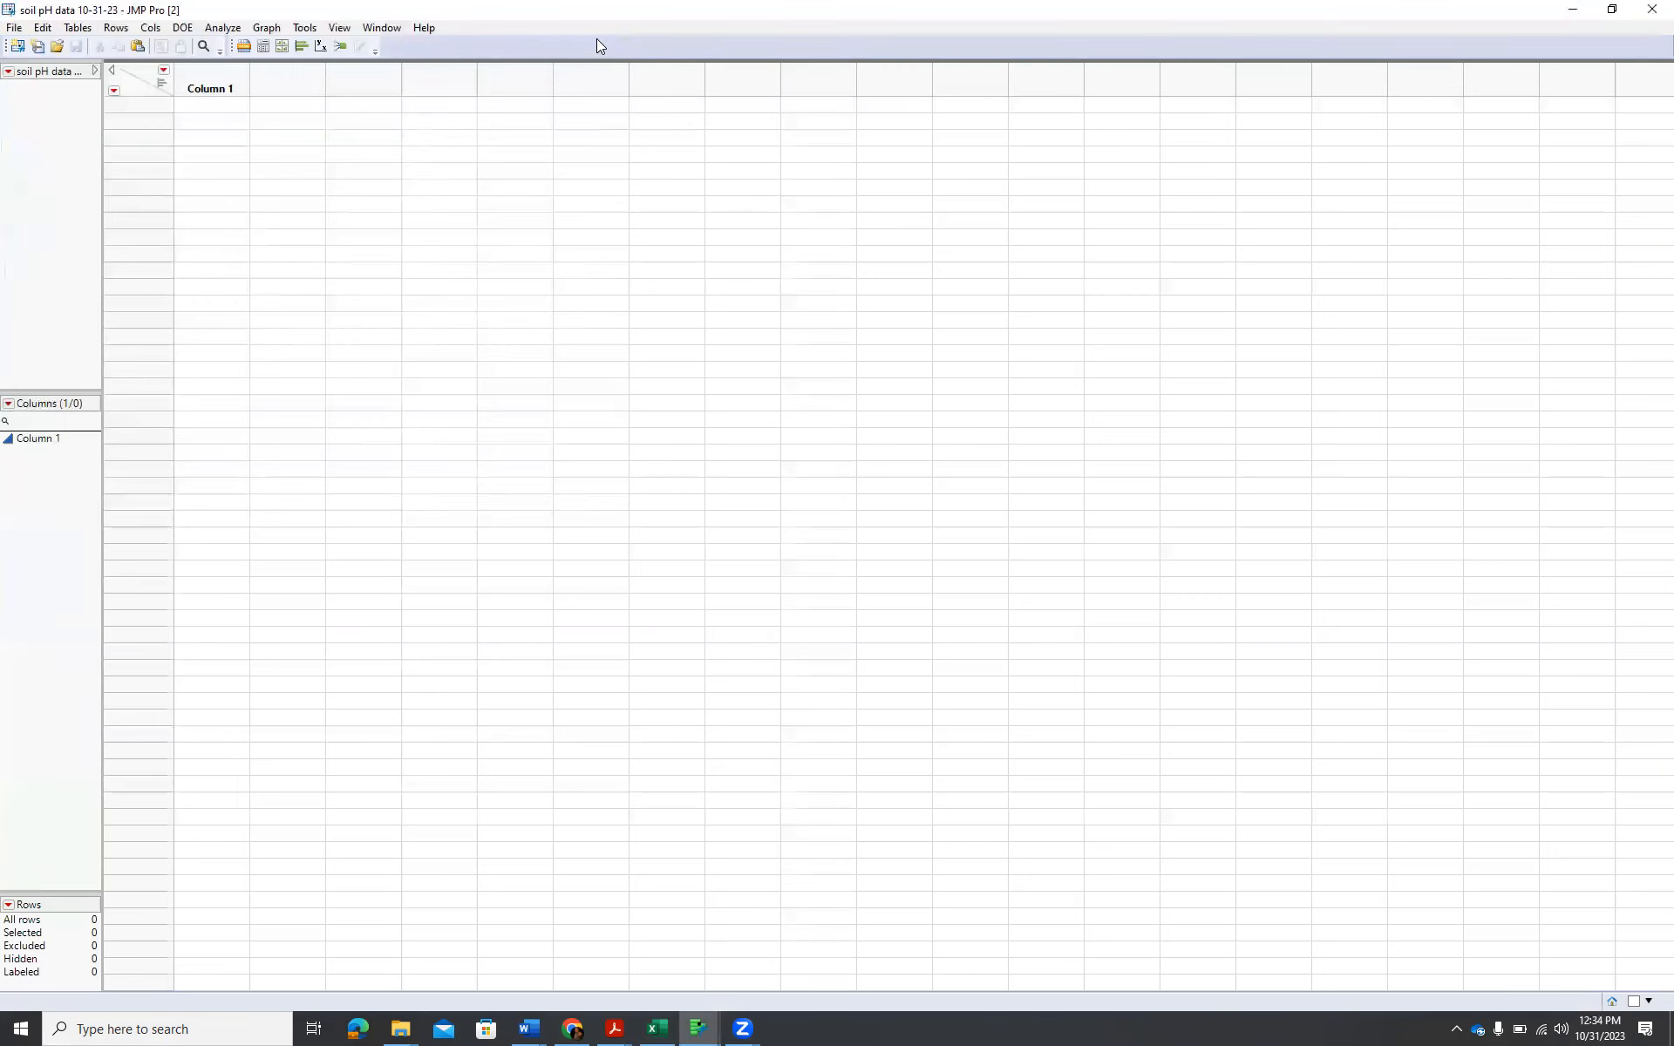
click(42, 29)
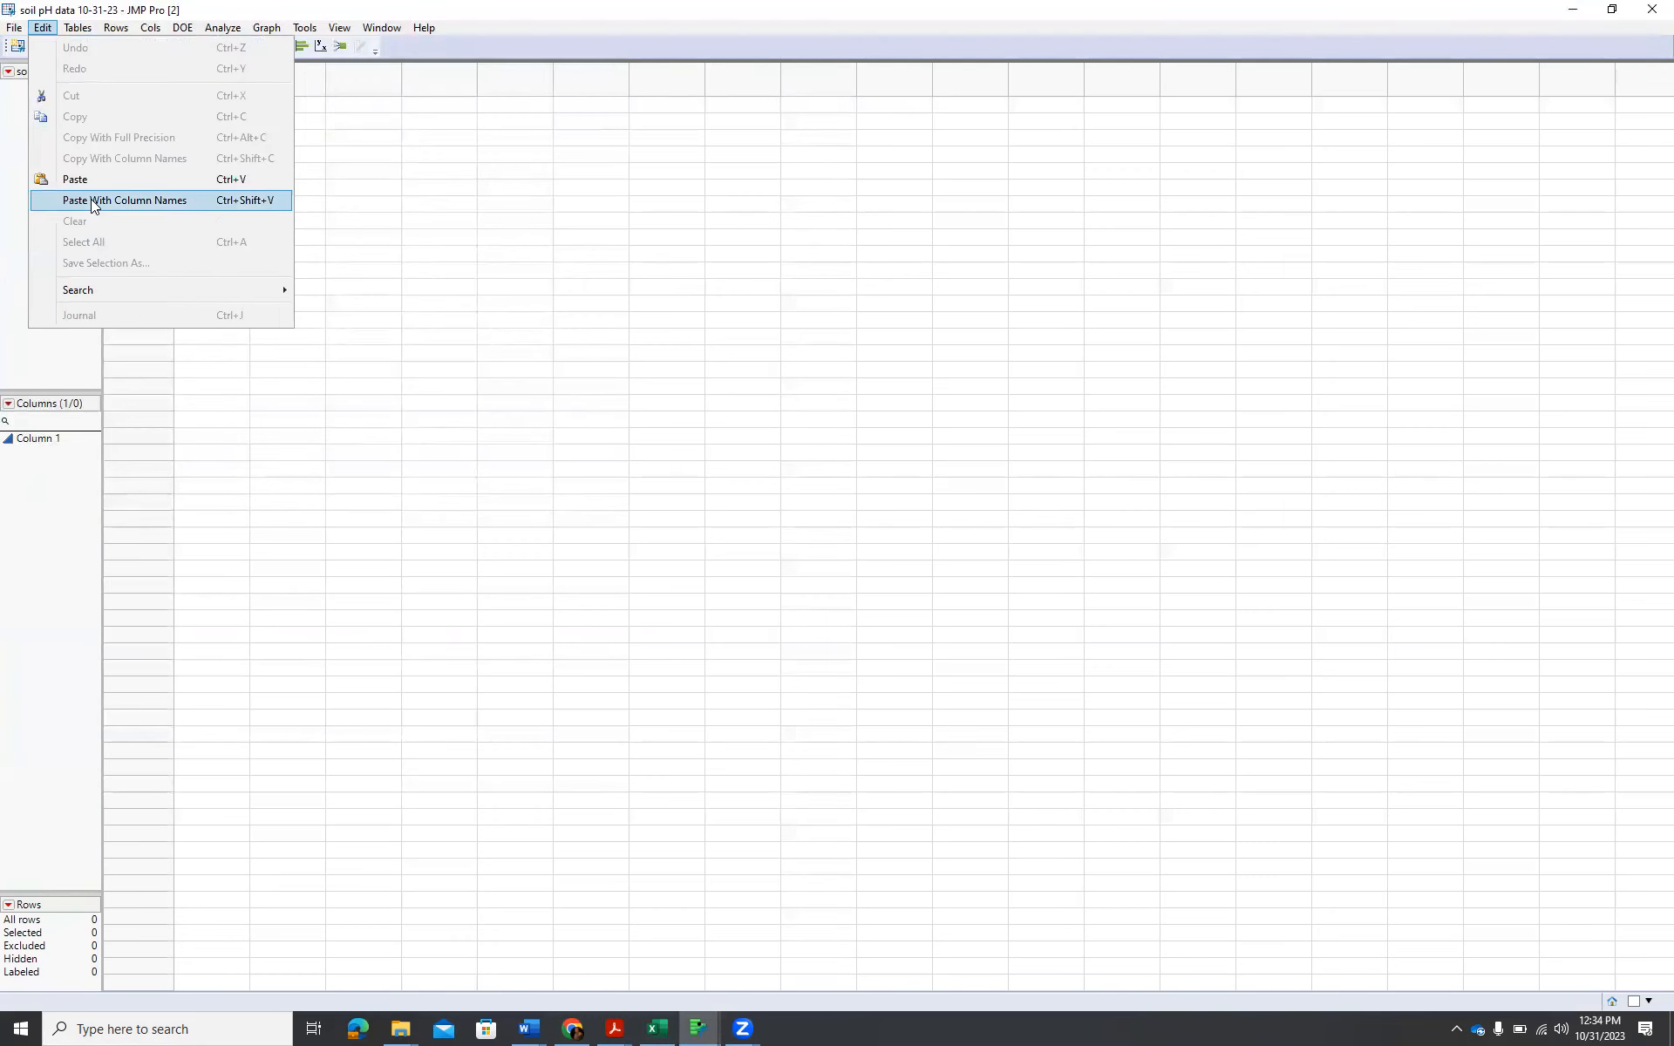
click(91, 200)
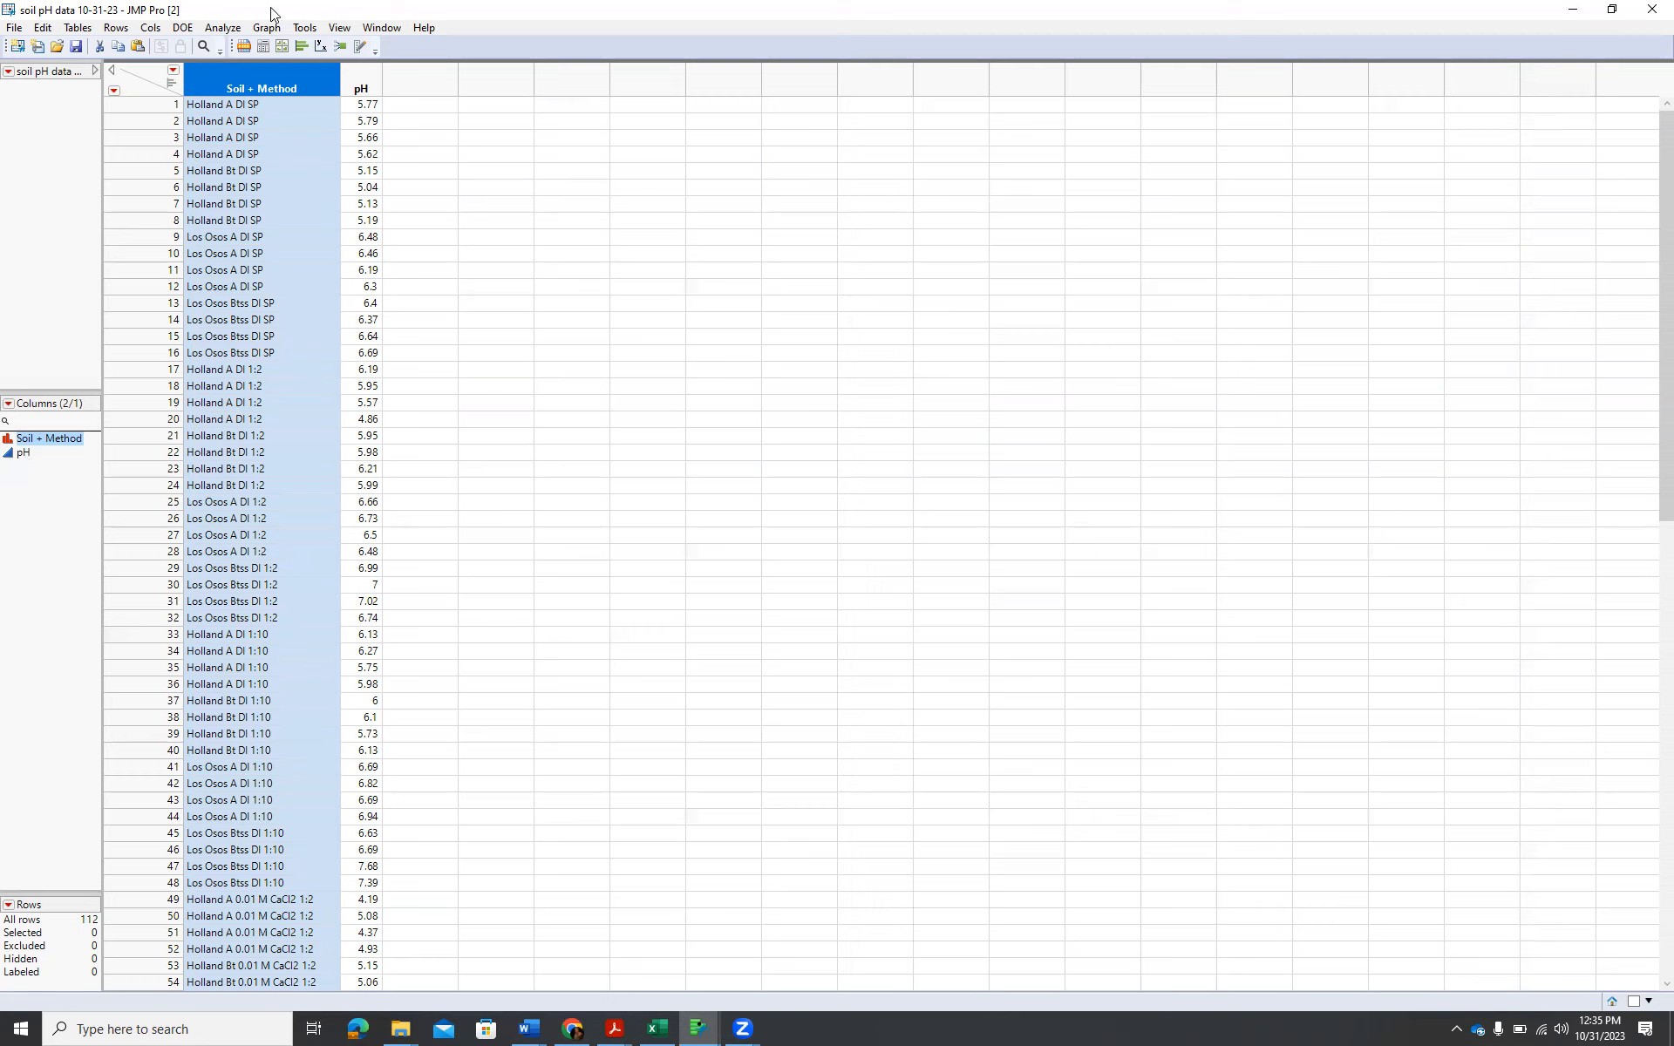
Check the data type and modeling type of the Soil + Method and pH columns.
double_click(250, 81)
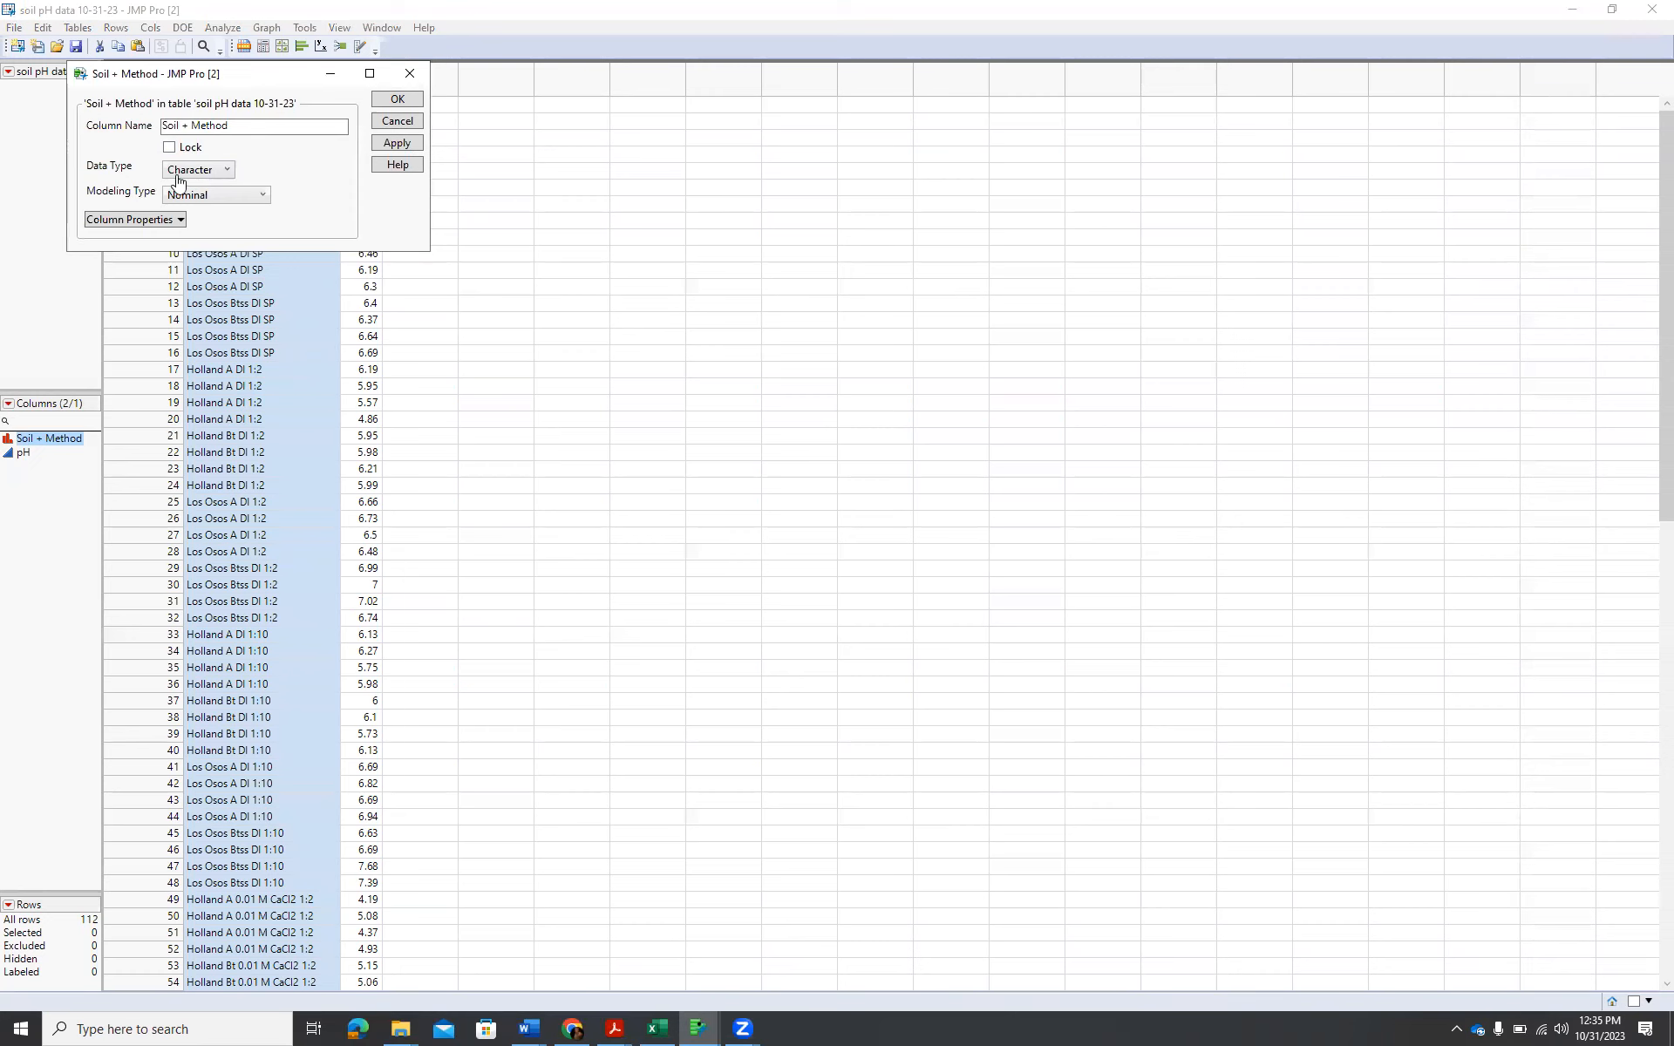
click(231, 175)
click(228, 174)
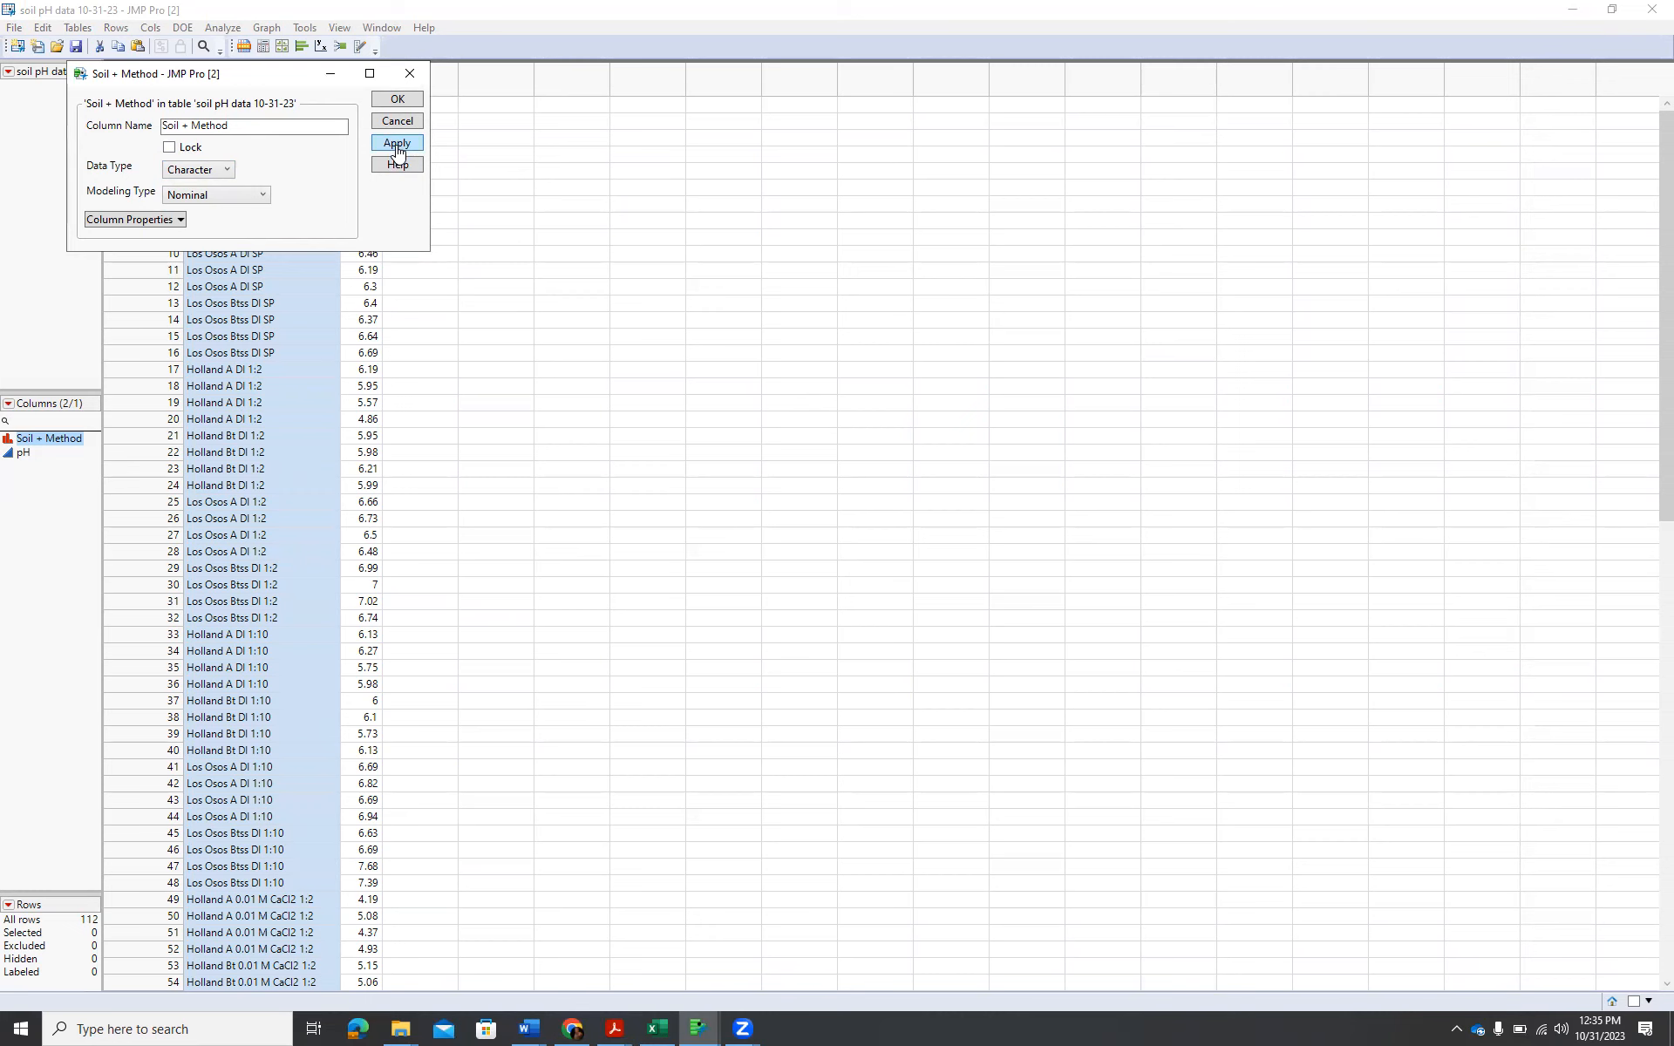
click(398, 100)
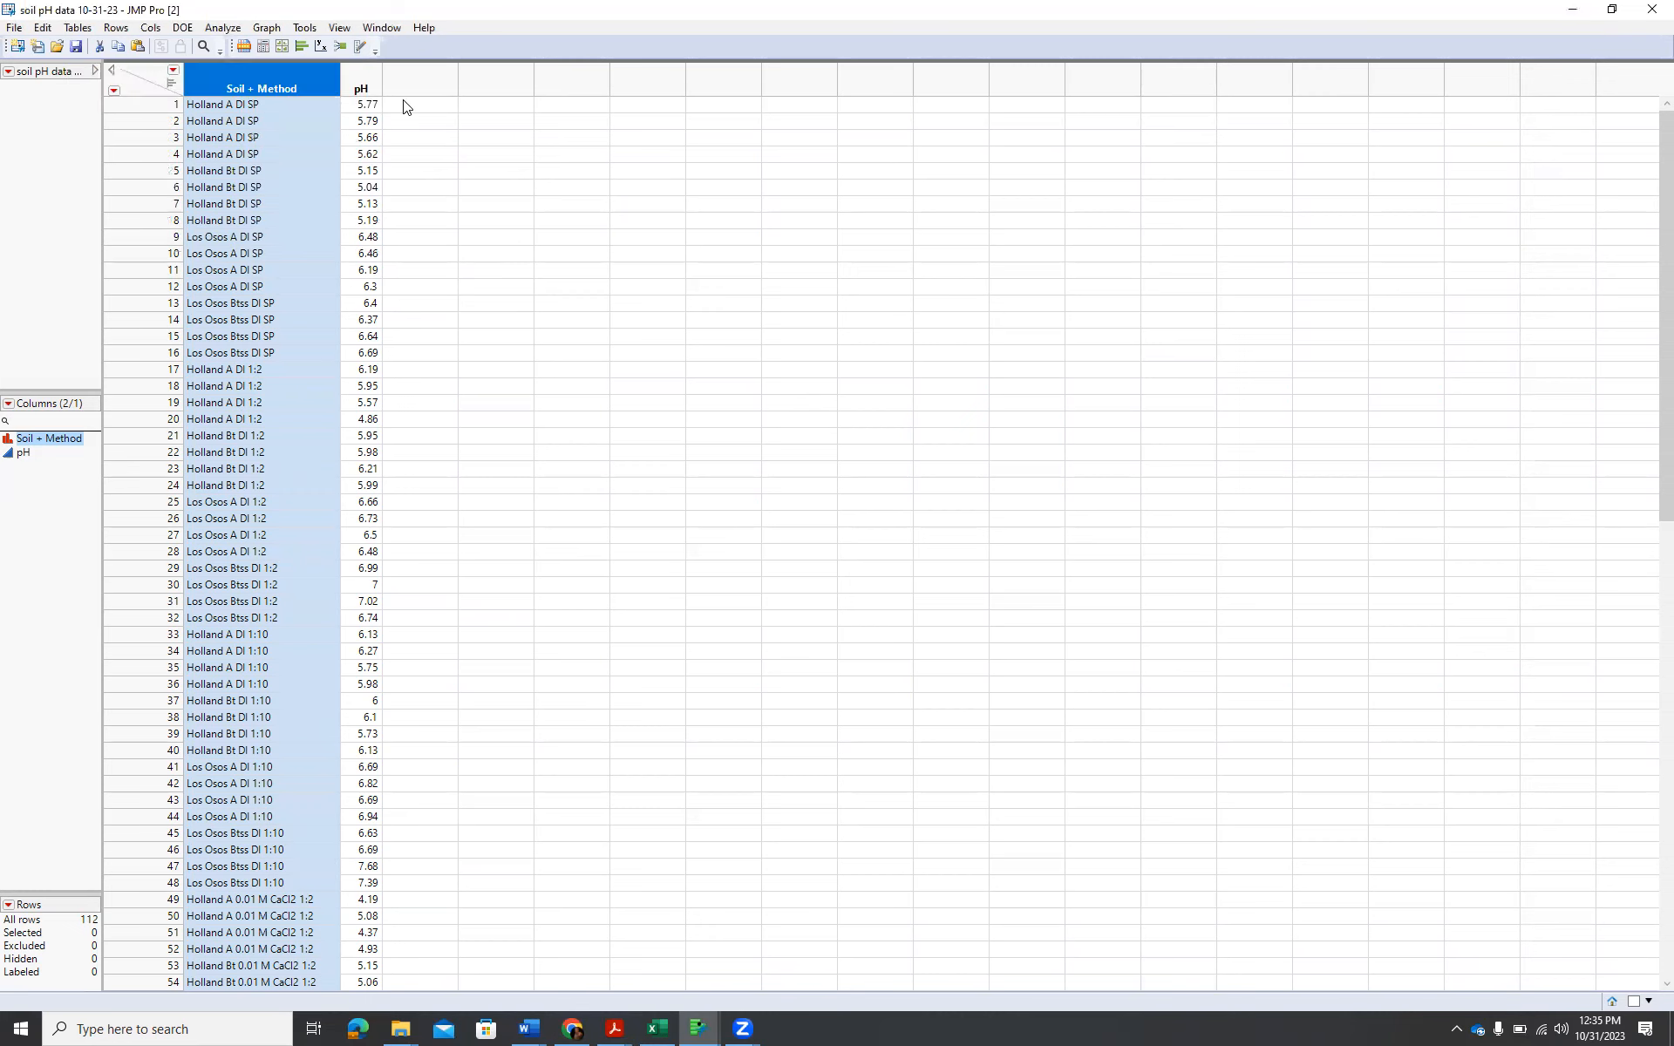
double_click(360, 85)
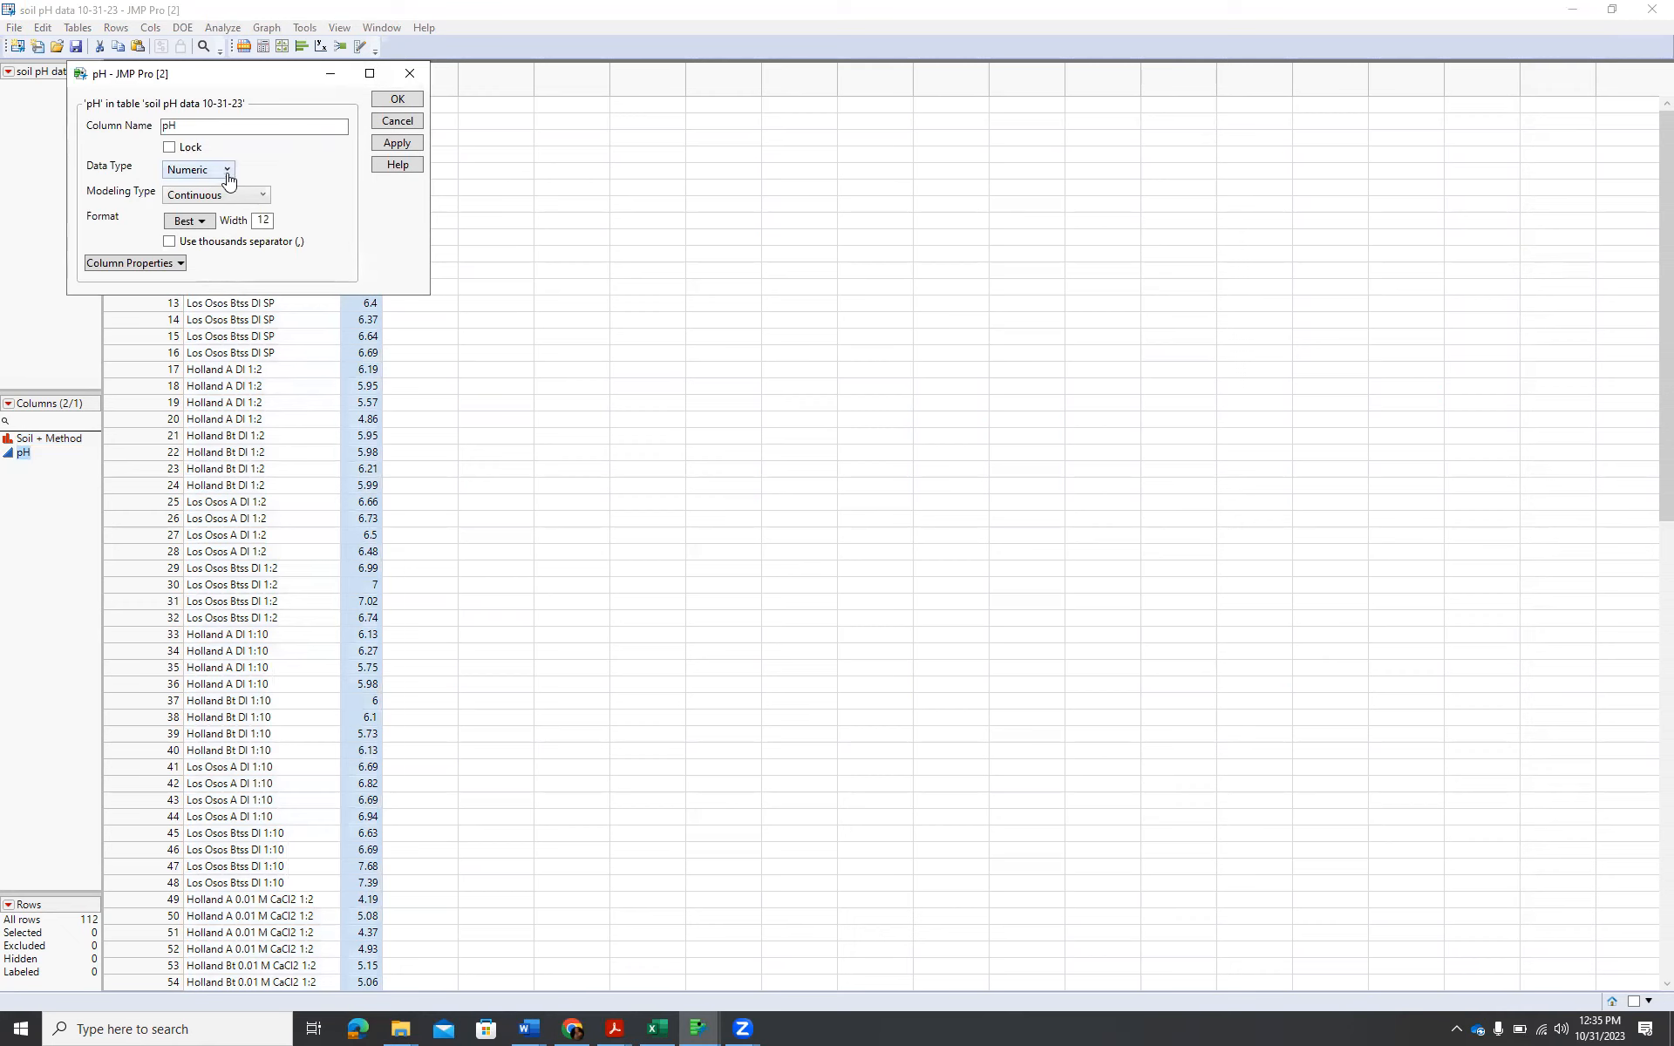
click(394, 144)
click(401, 122)
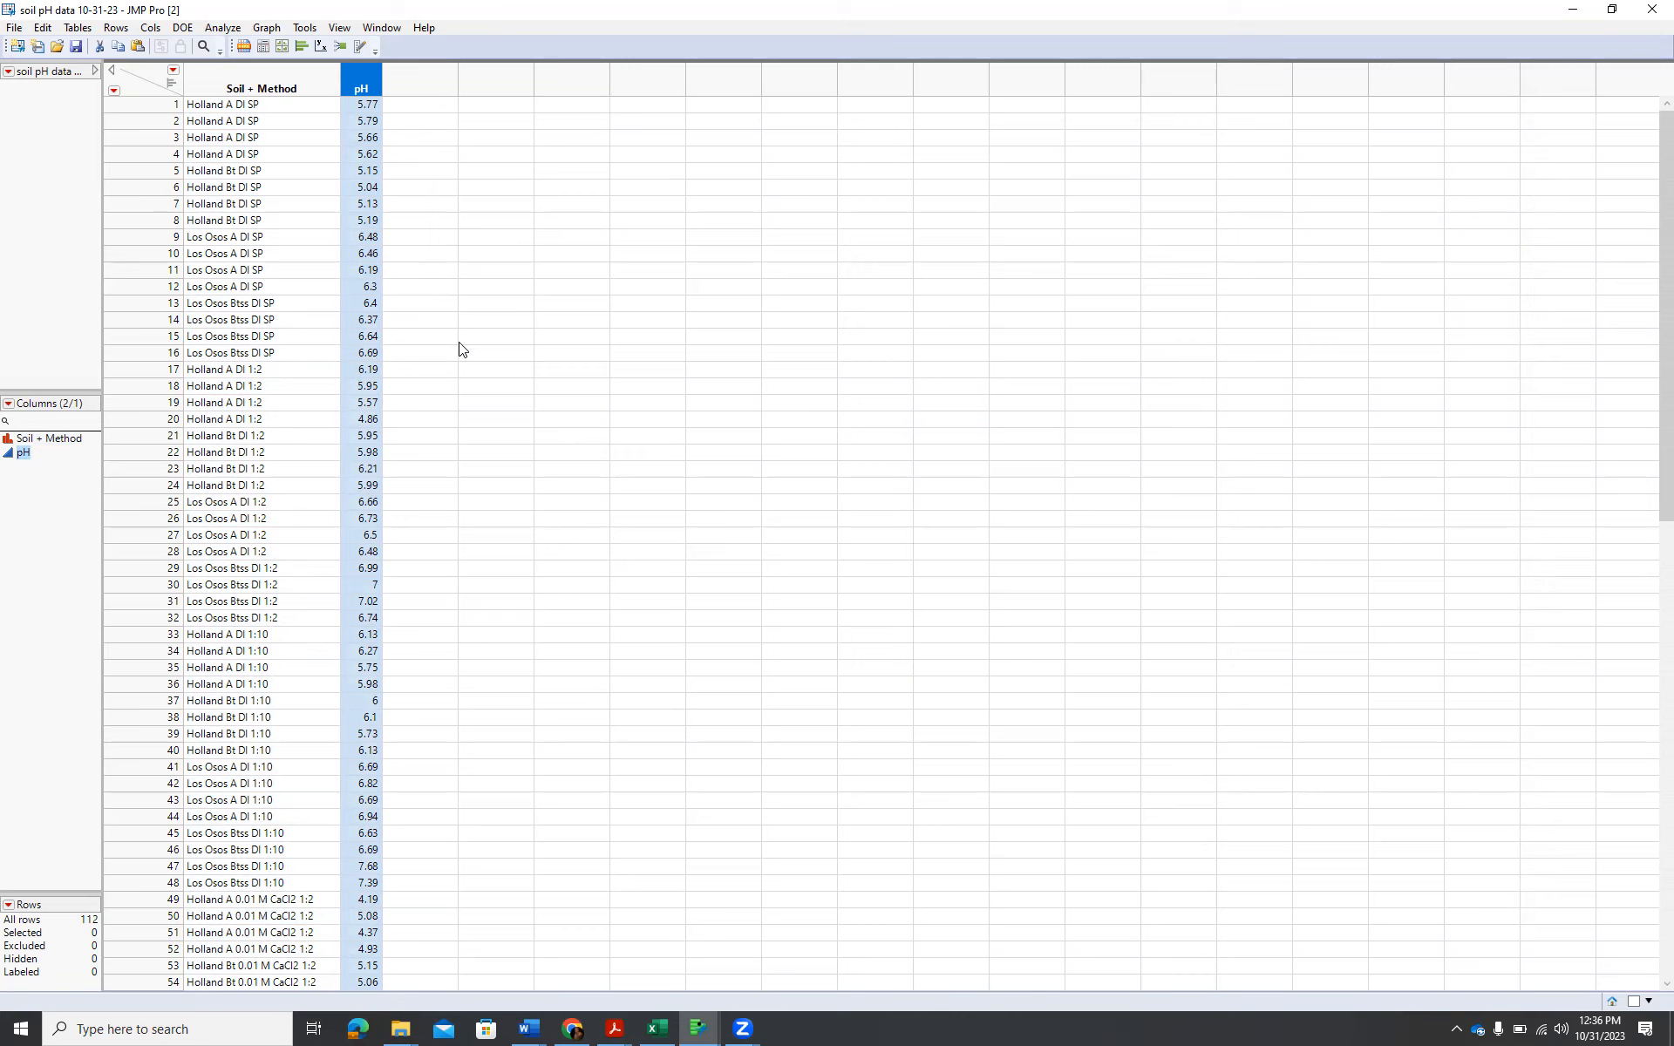
Save the data table and start a Tabulate analysis on it.
click(76, 46)
click(220, 28)
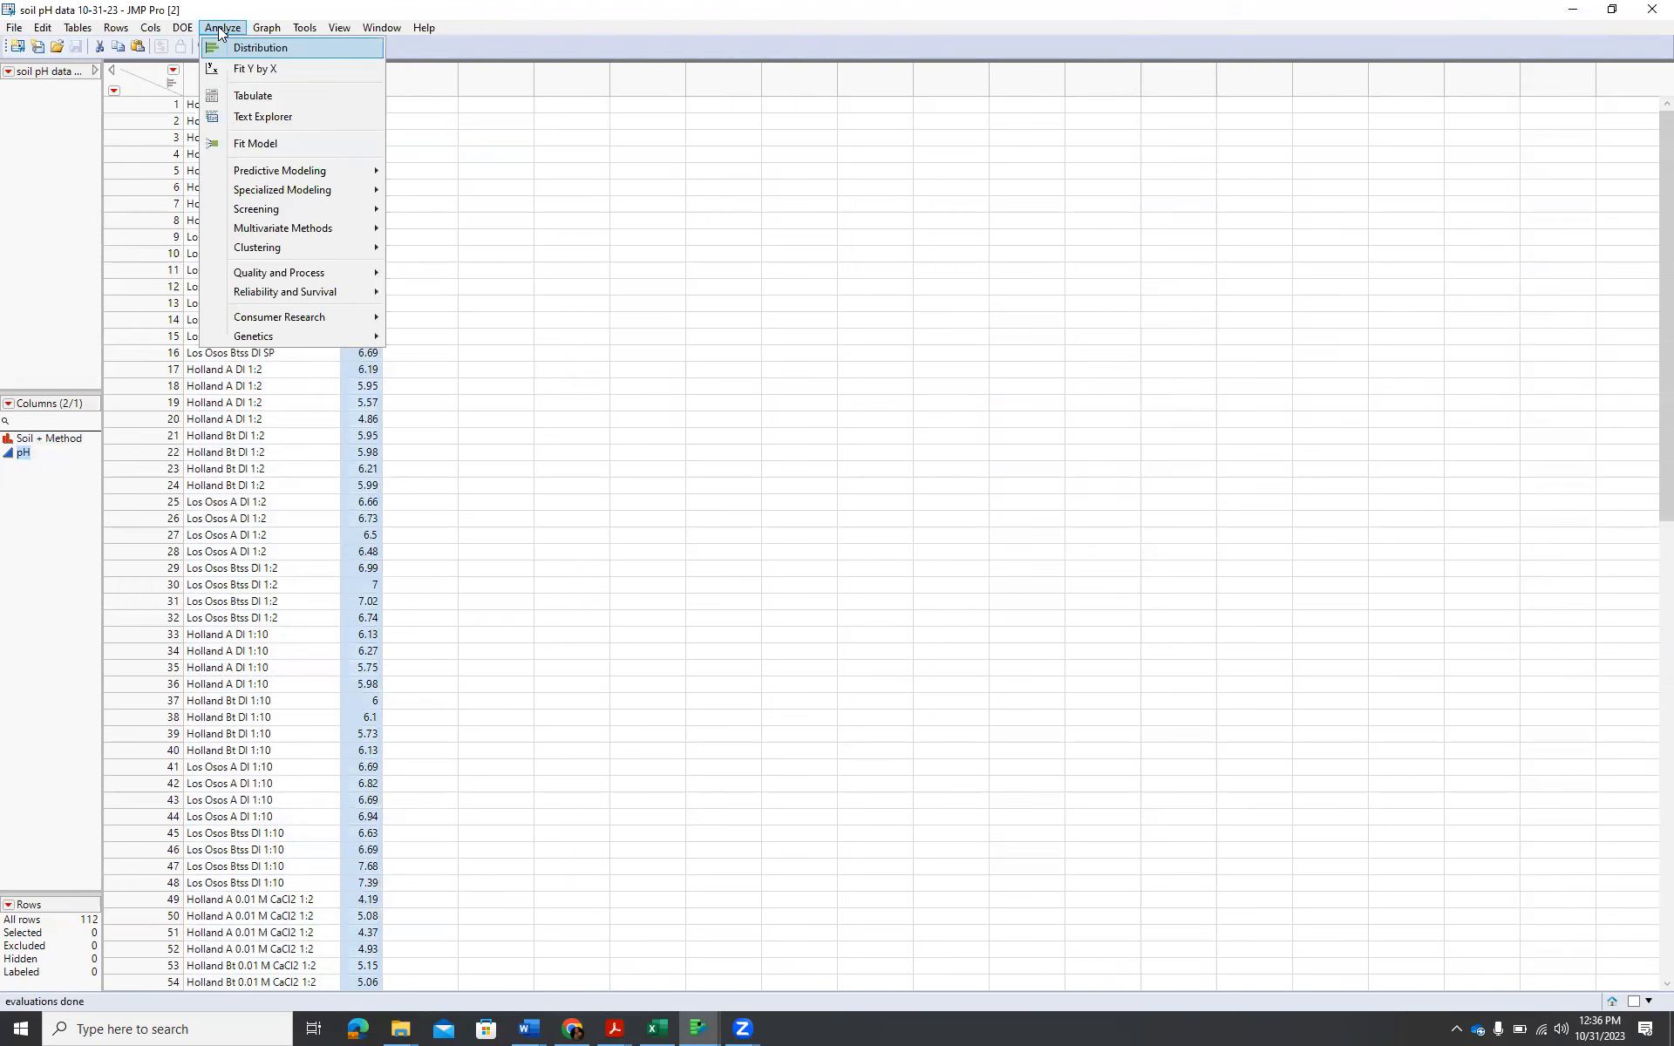
click(255, 101)
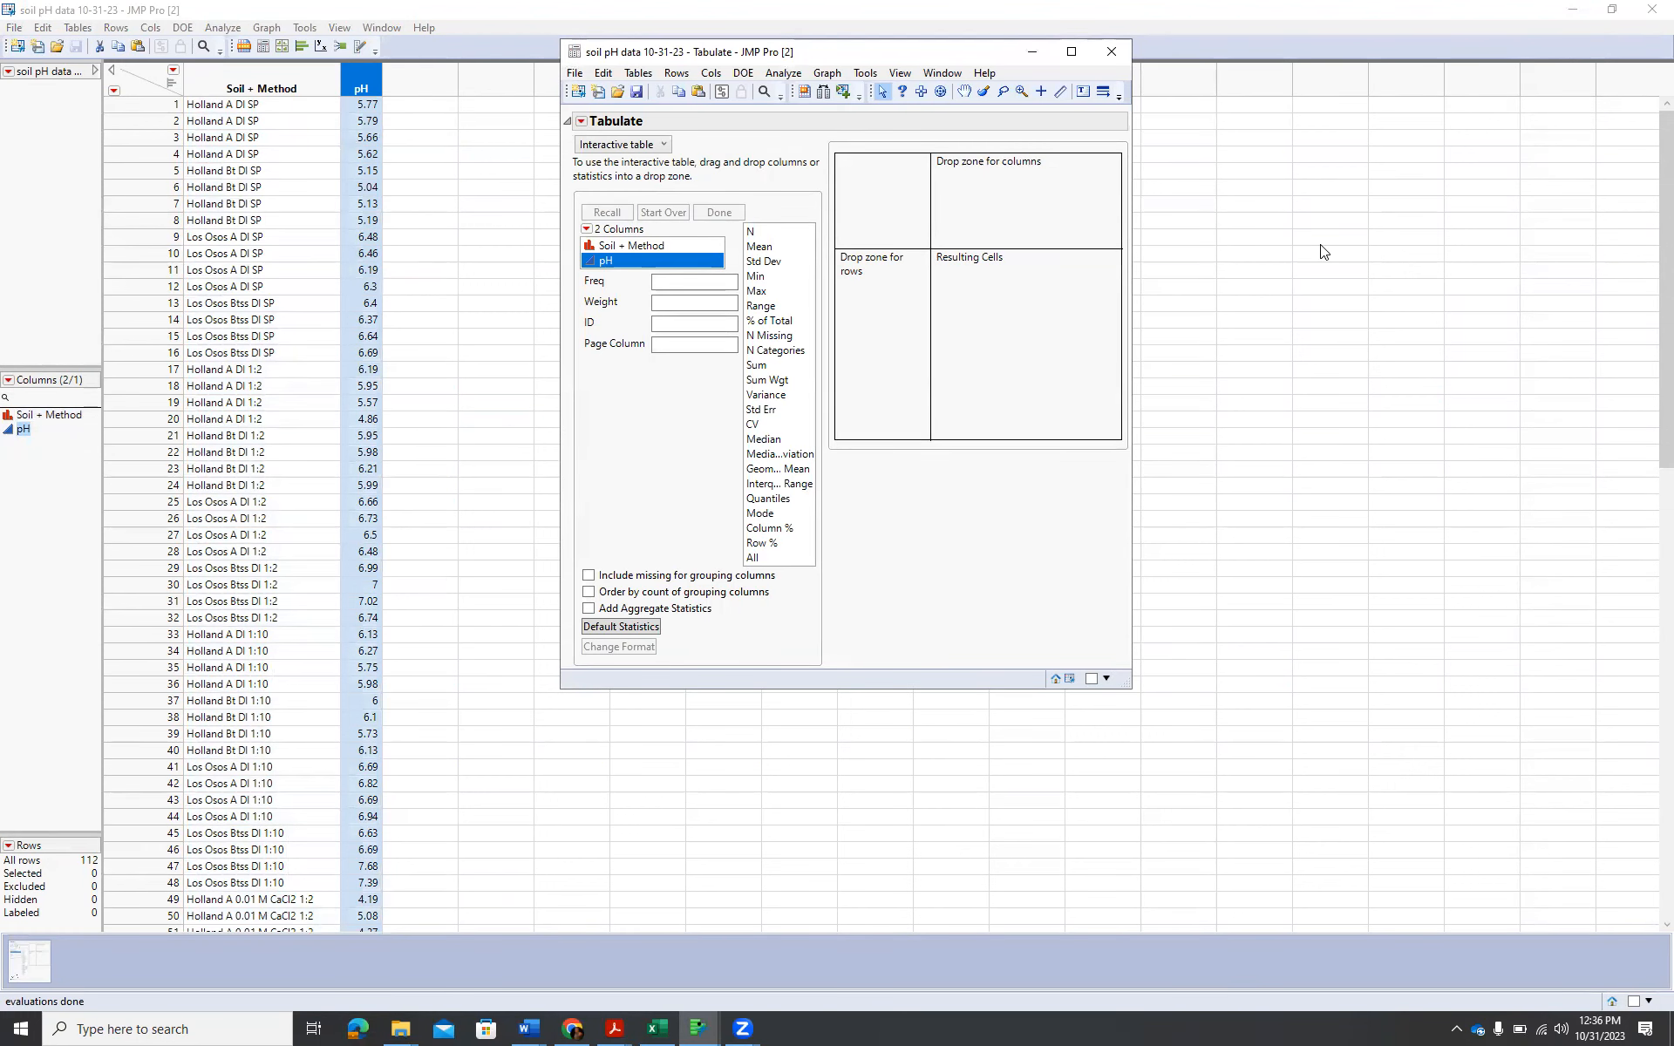
click(787, 234)
click(645, 248)
drag(645, 251, 1001, 231)
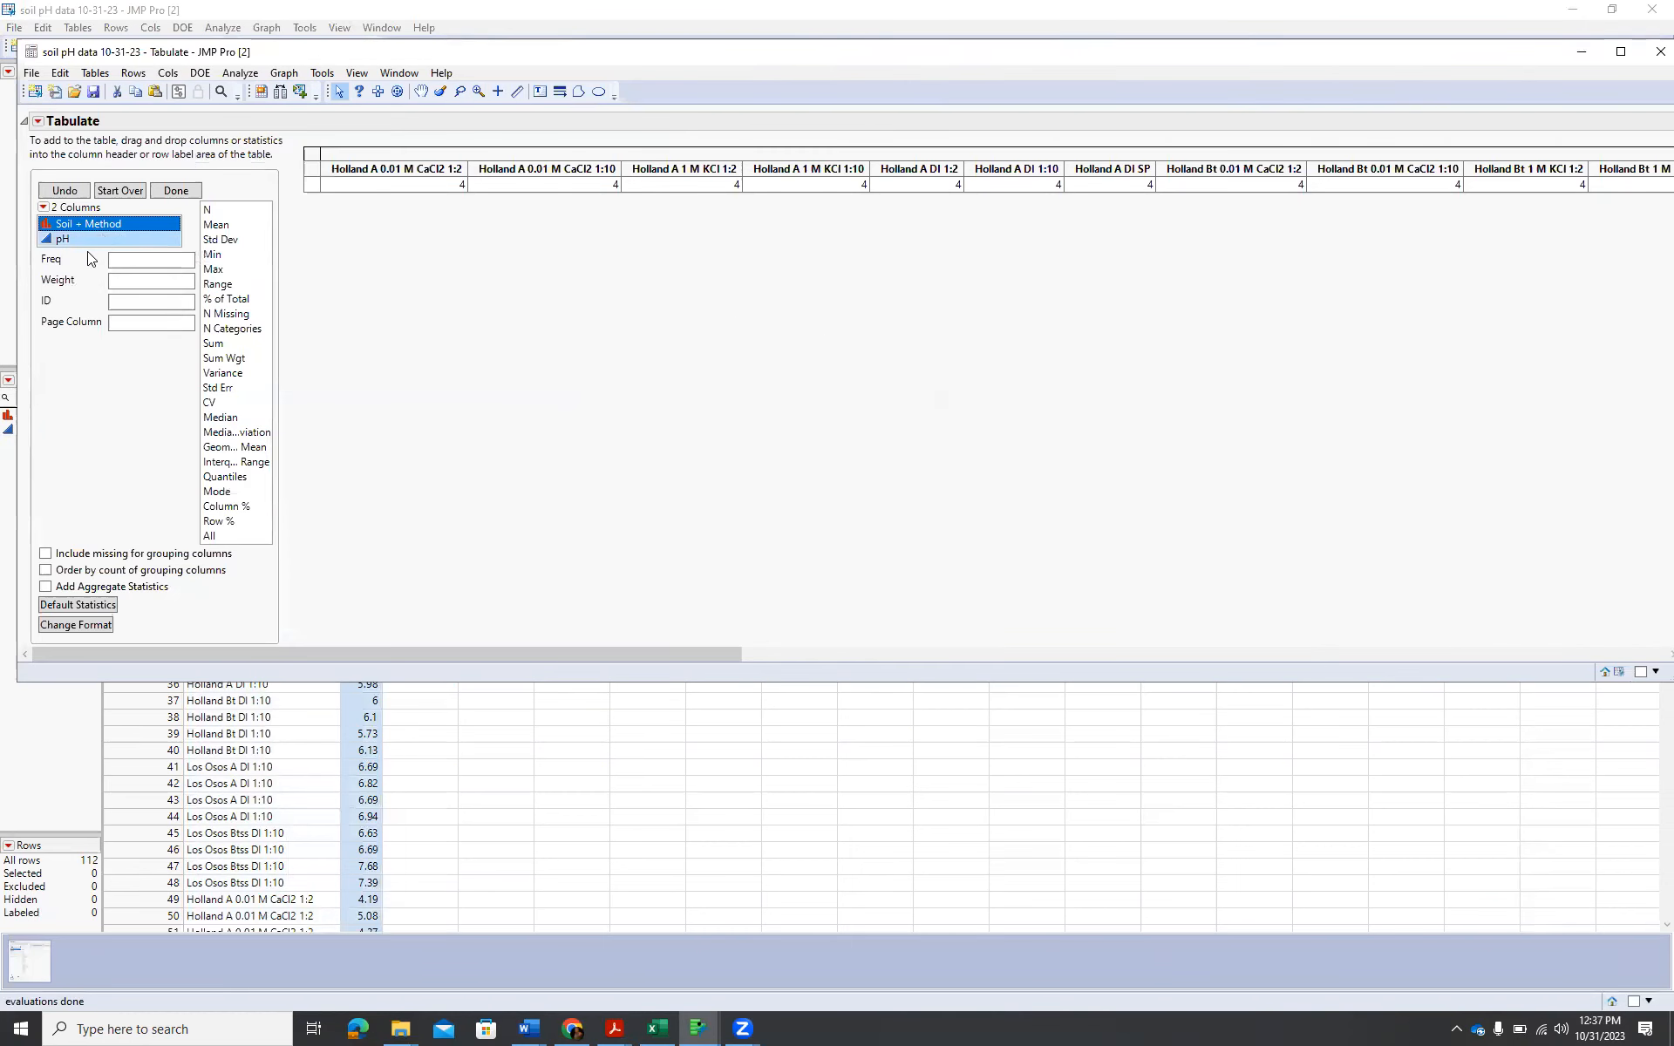
drag(66, 245, 318, 190)
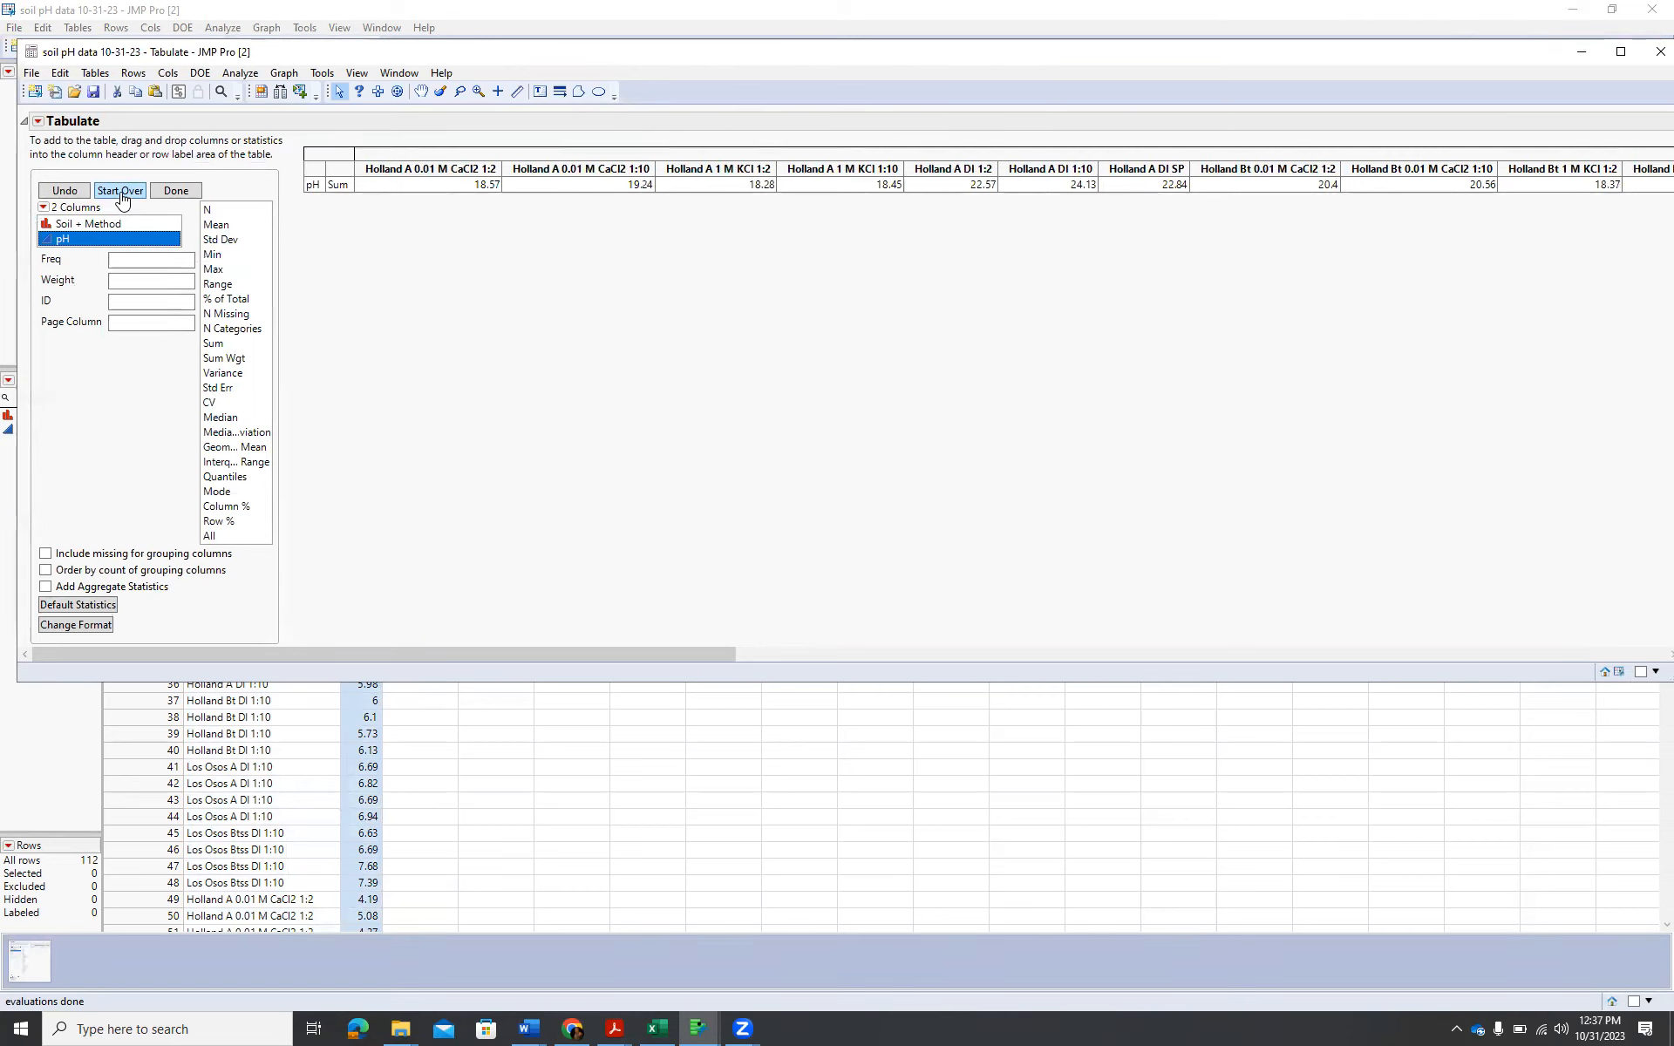
click(123, 192)
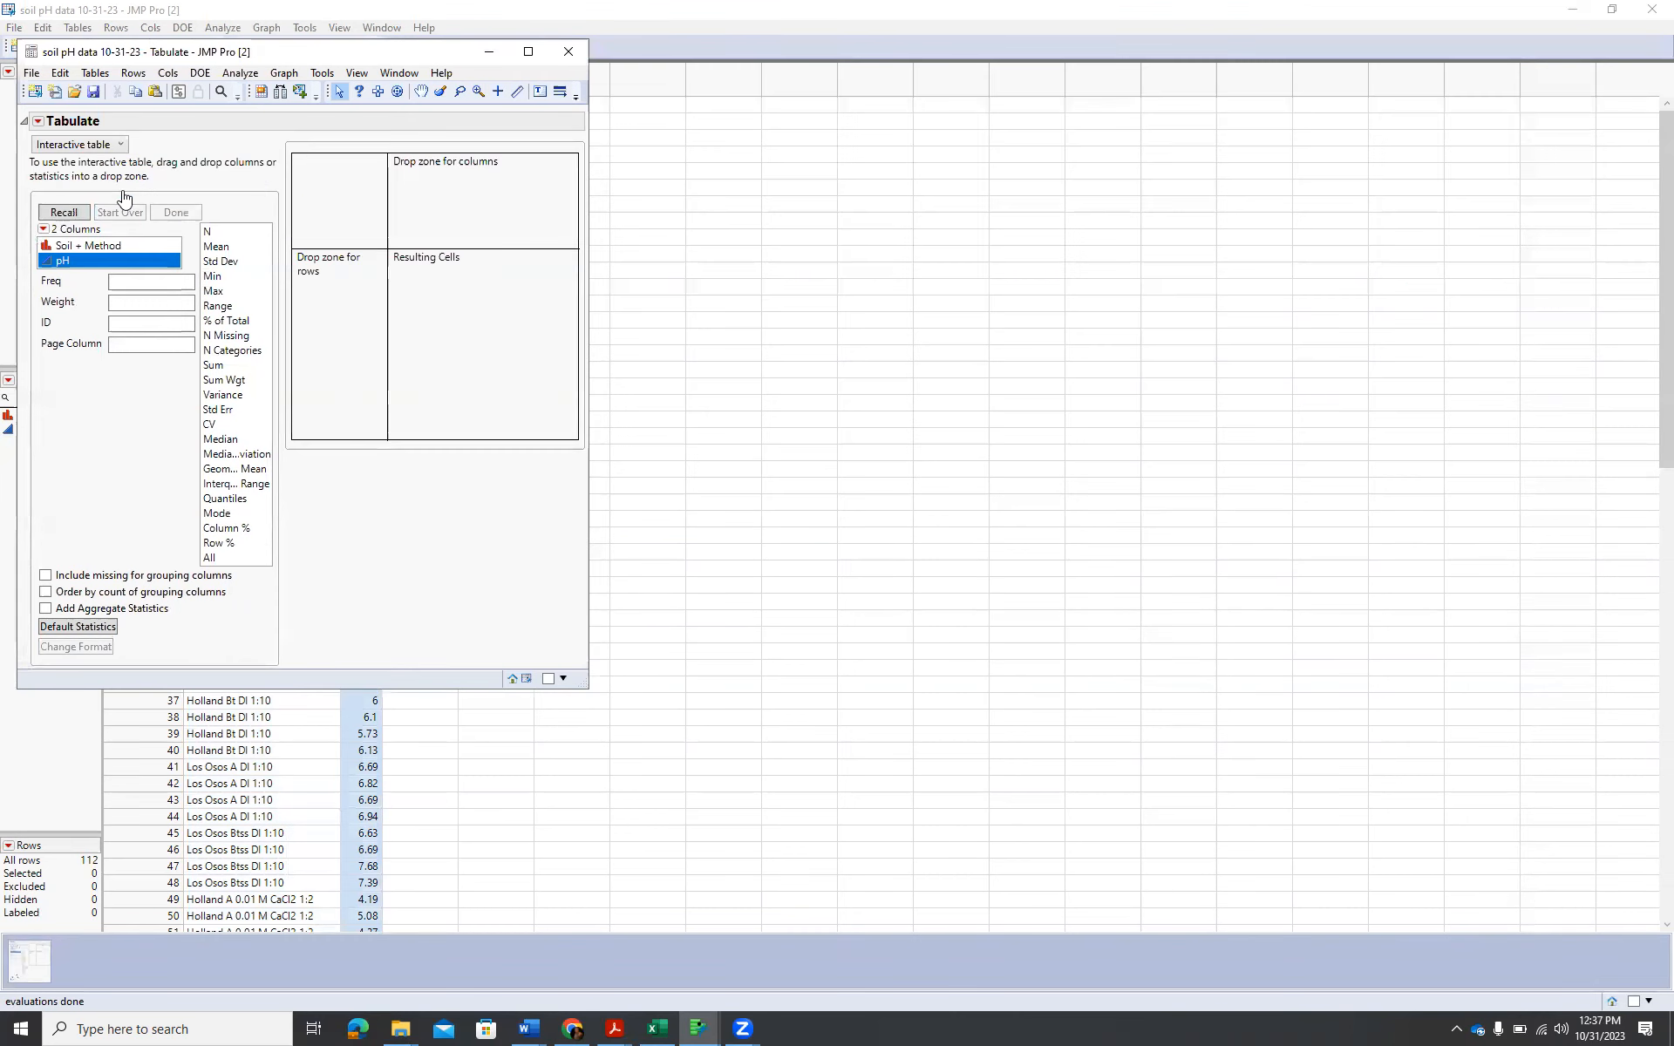
Tabulate pH in the columns with Soil + Method as rows, adding the CV statistic and replacing Sum with Mean.
drag(93, 263, 409, 218)
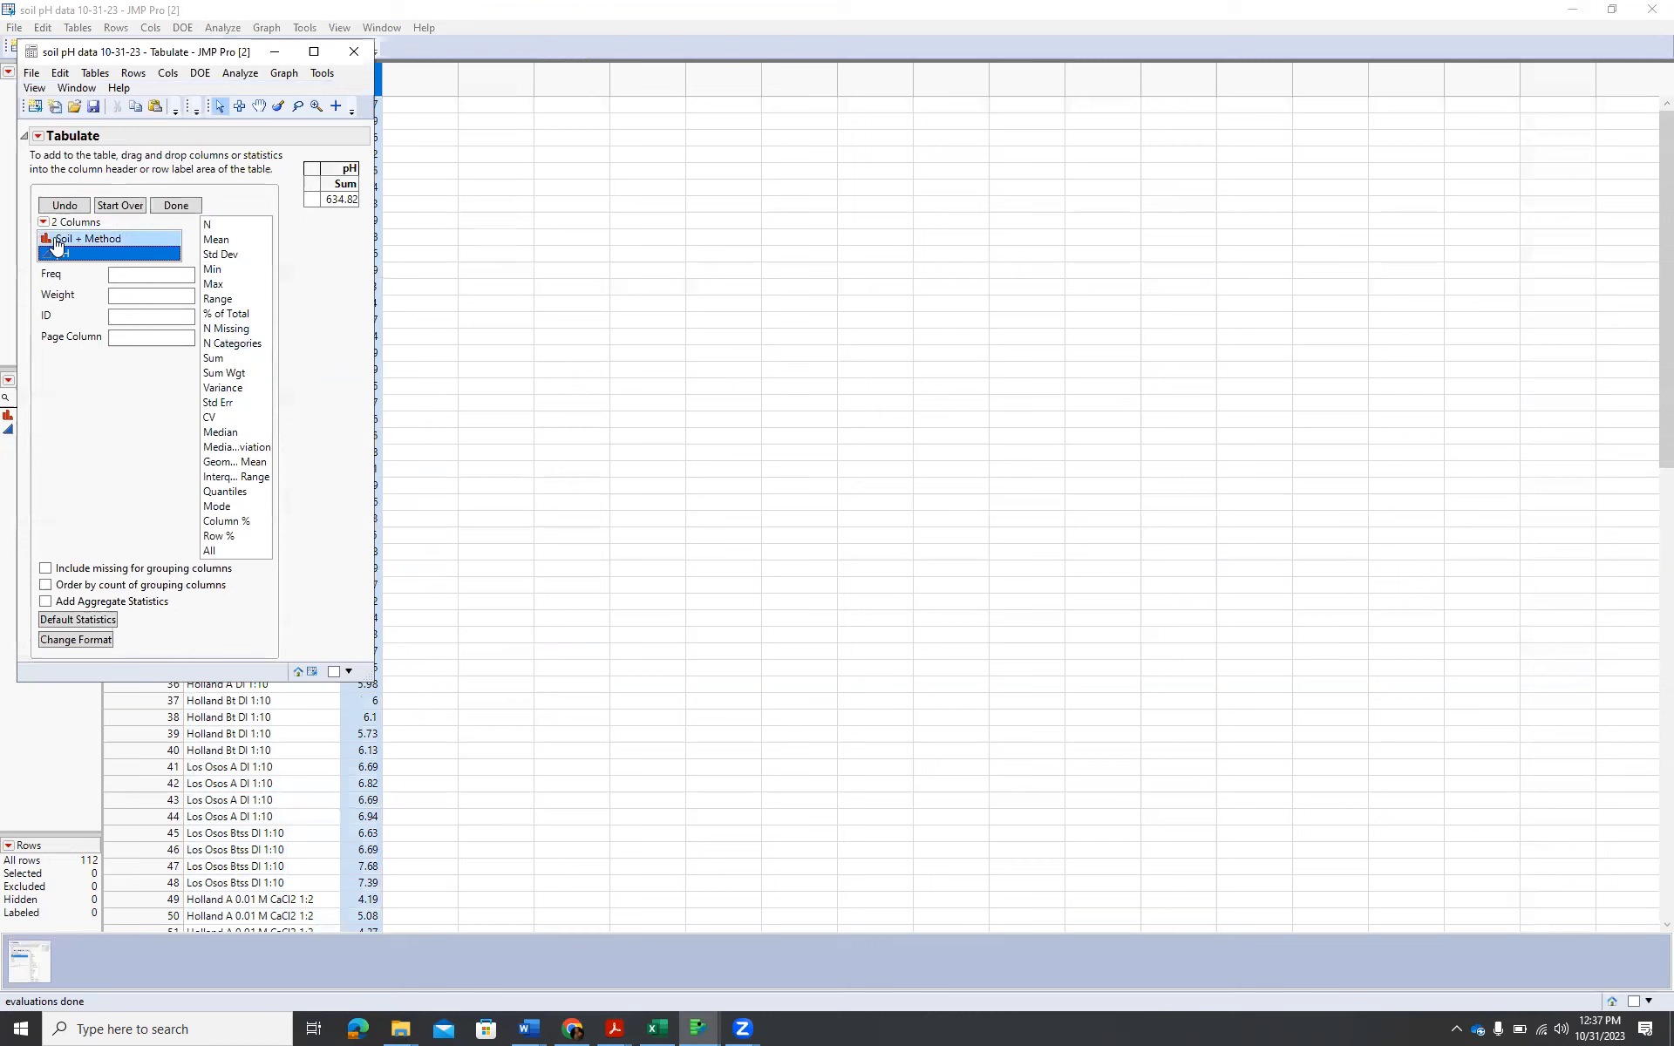
drag(87, 238, 311, 198)
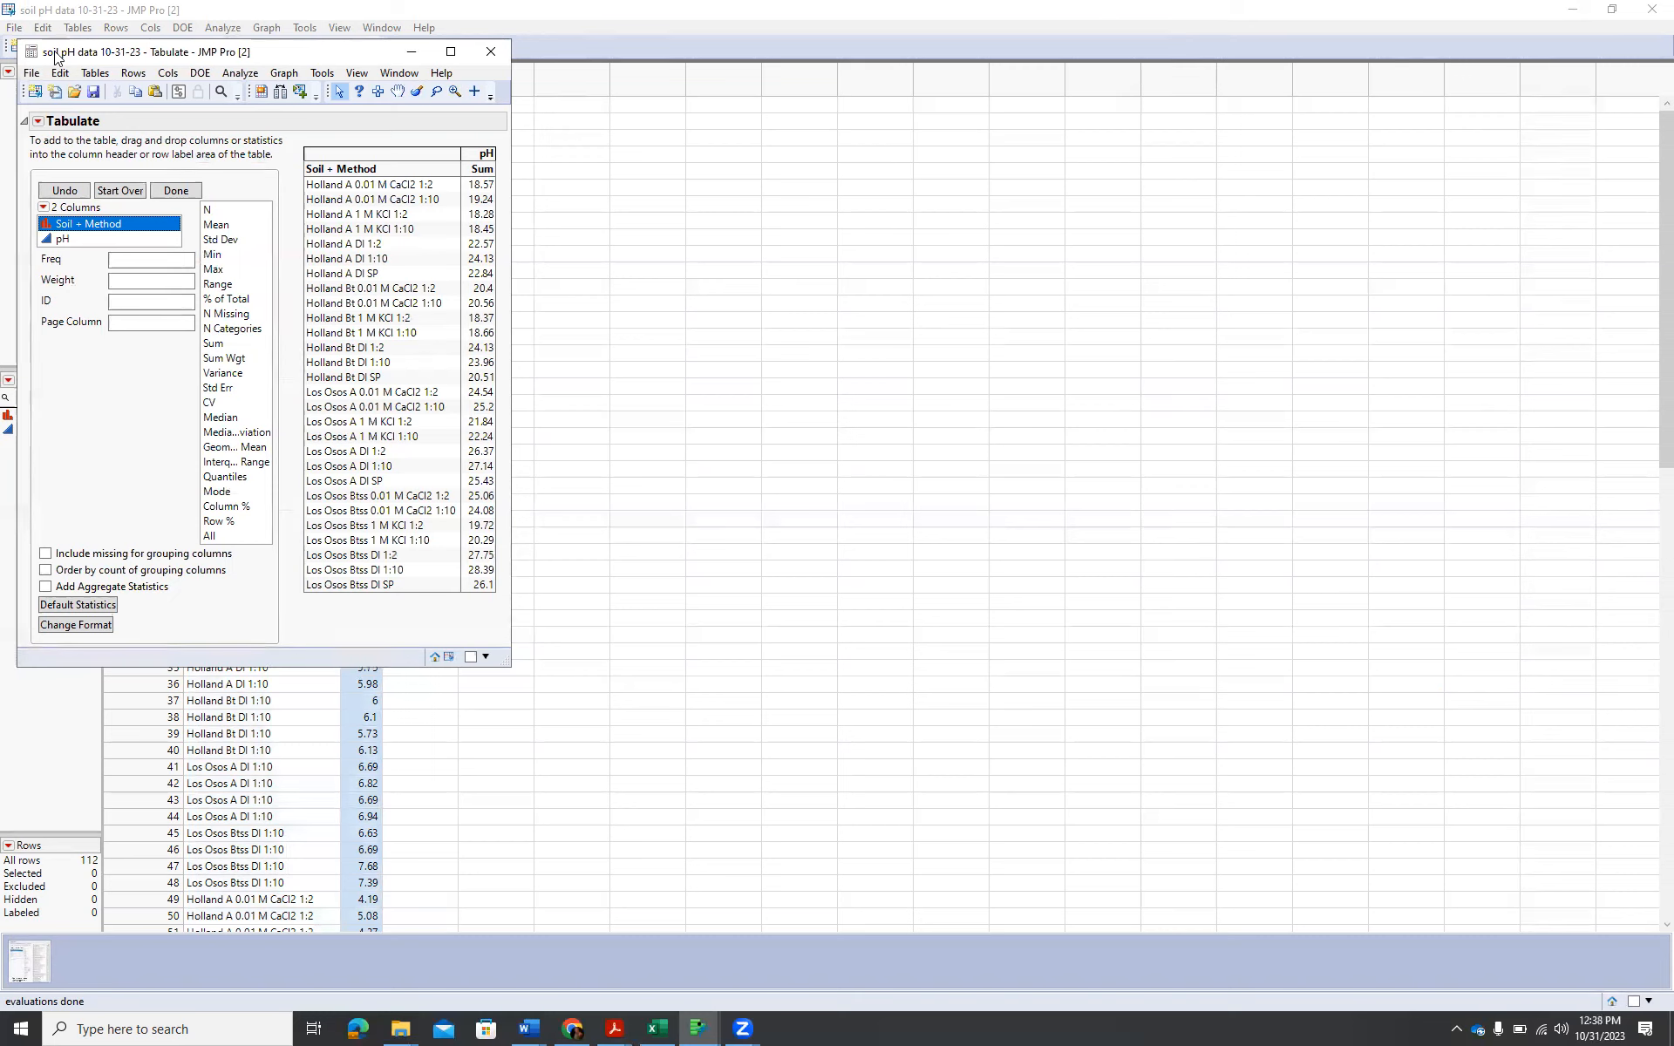
drag(223, 403, 507, 172)
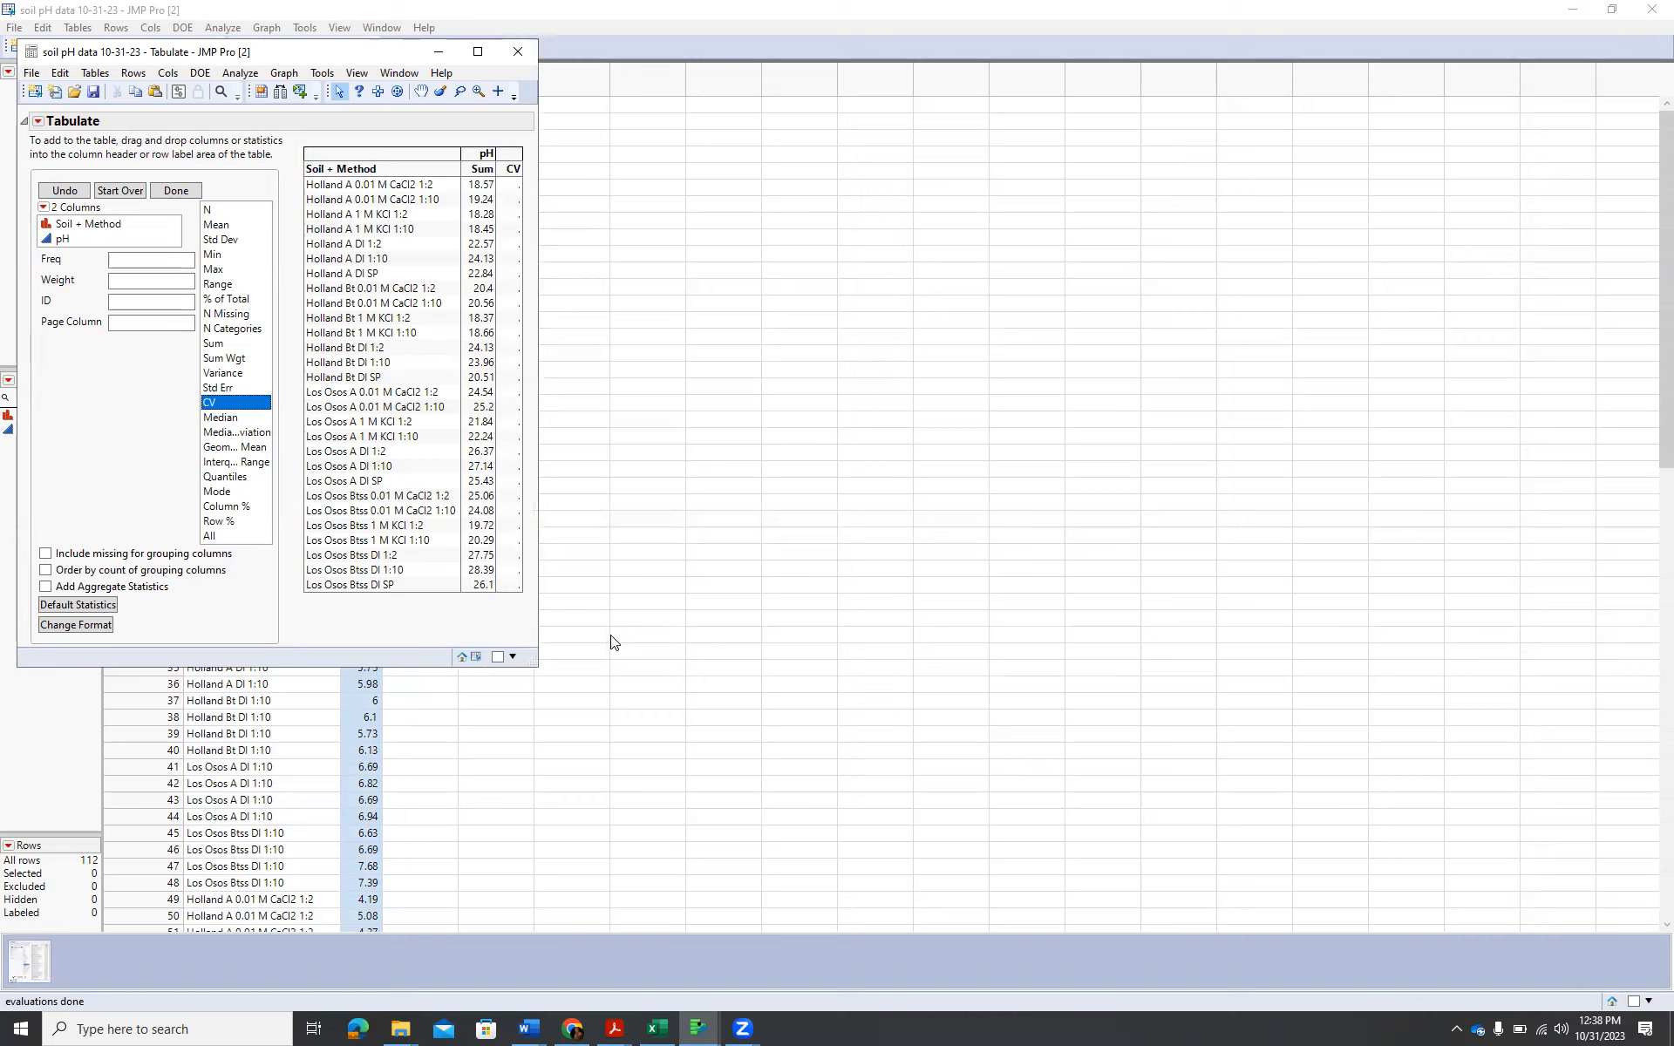
click(65, 193)
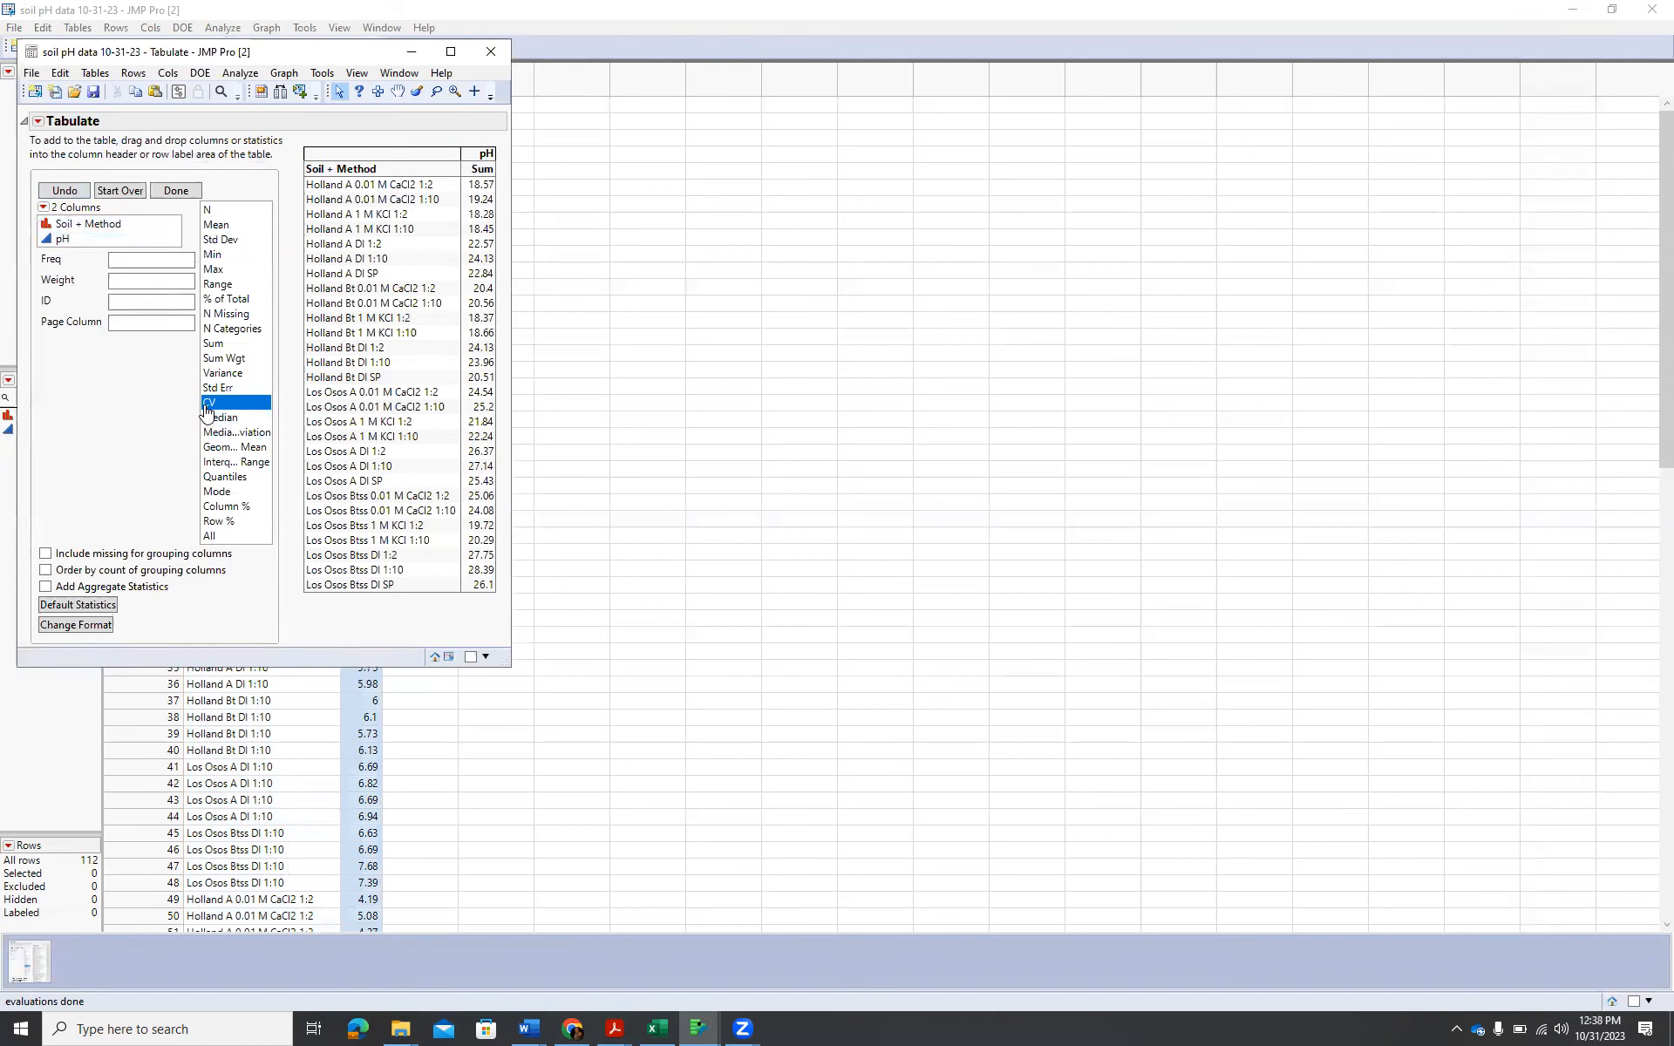
drag(207, 410, 494, 173)
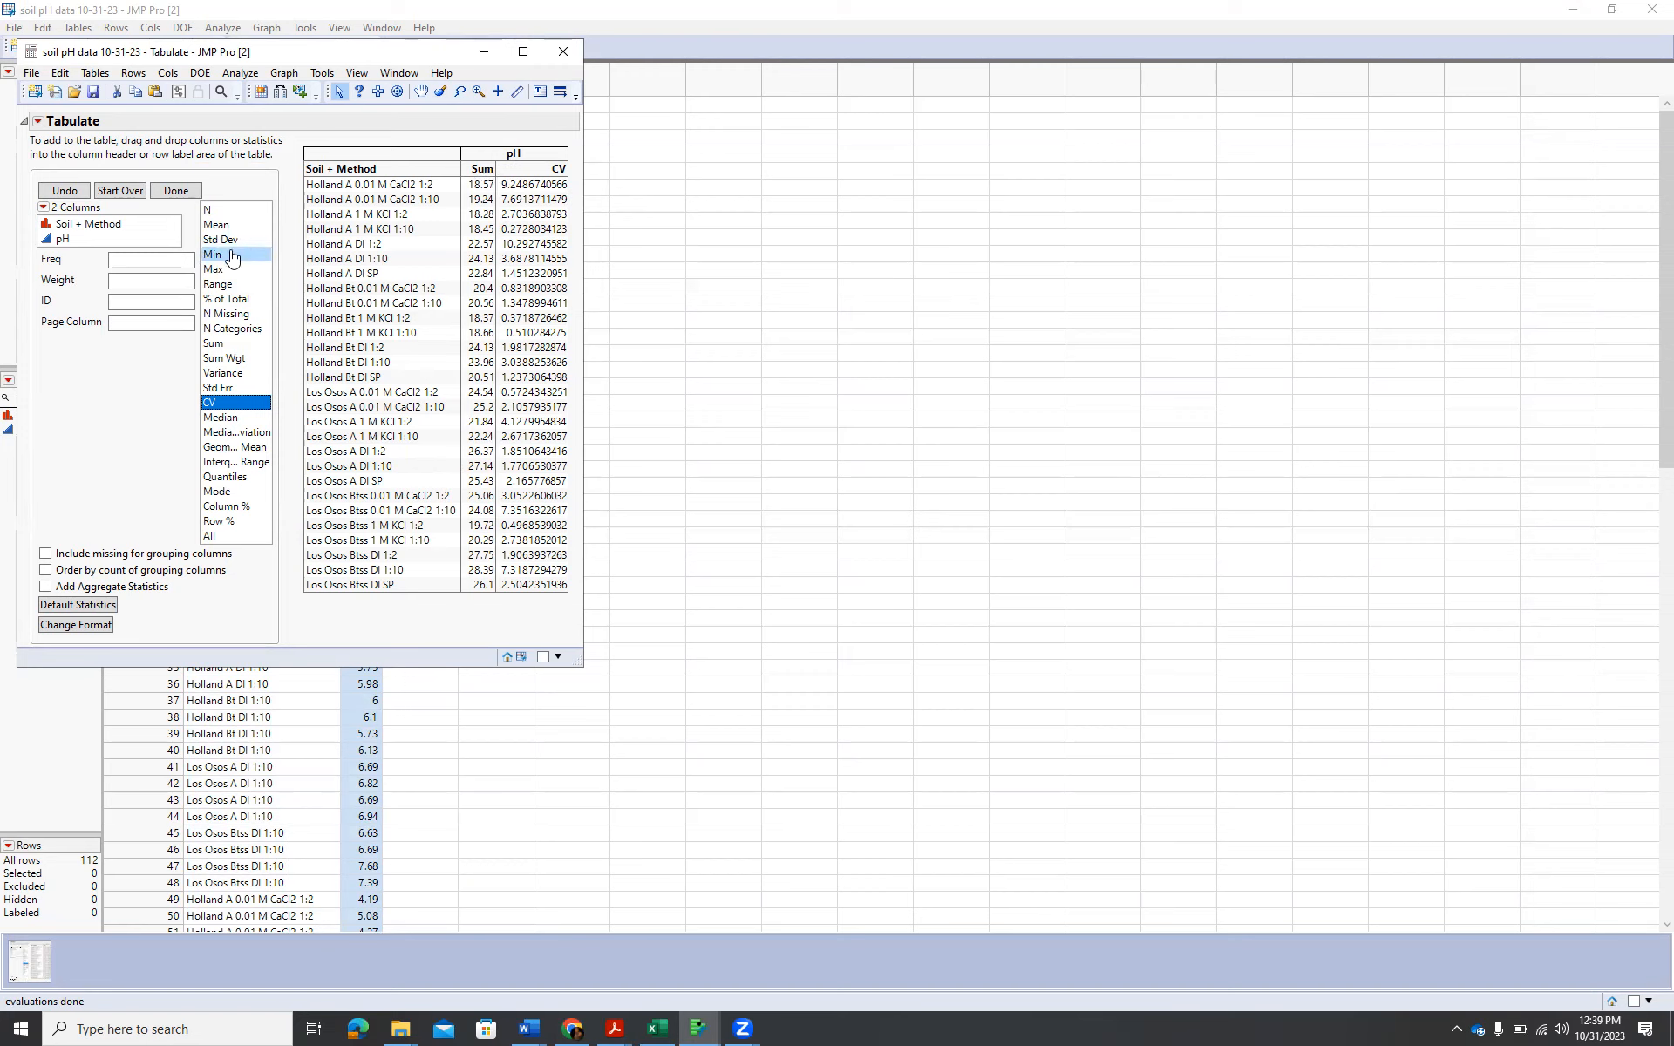
drag(217, 224, 484, 170)
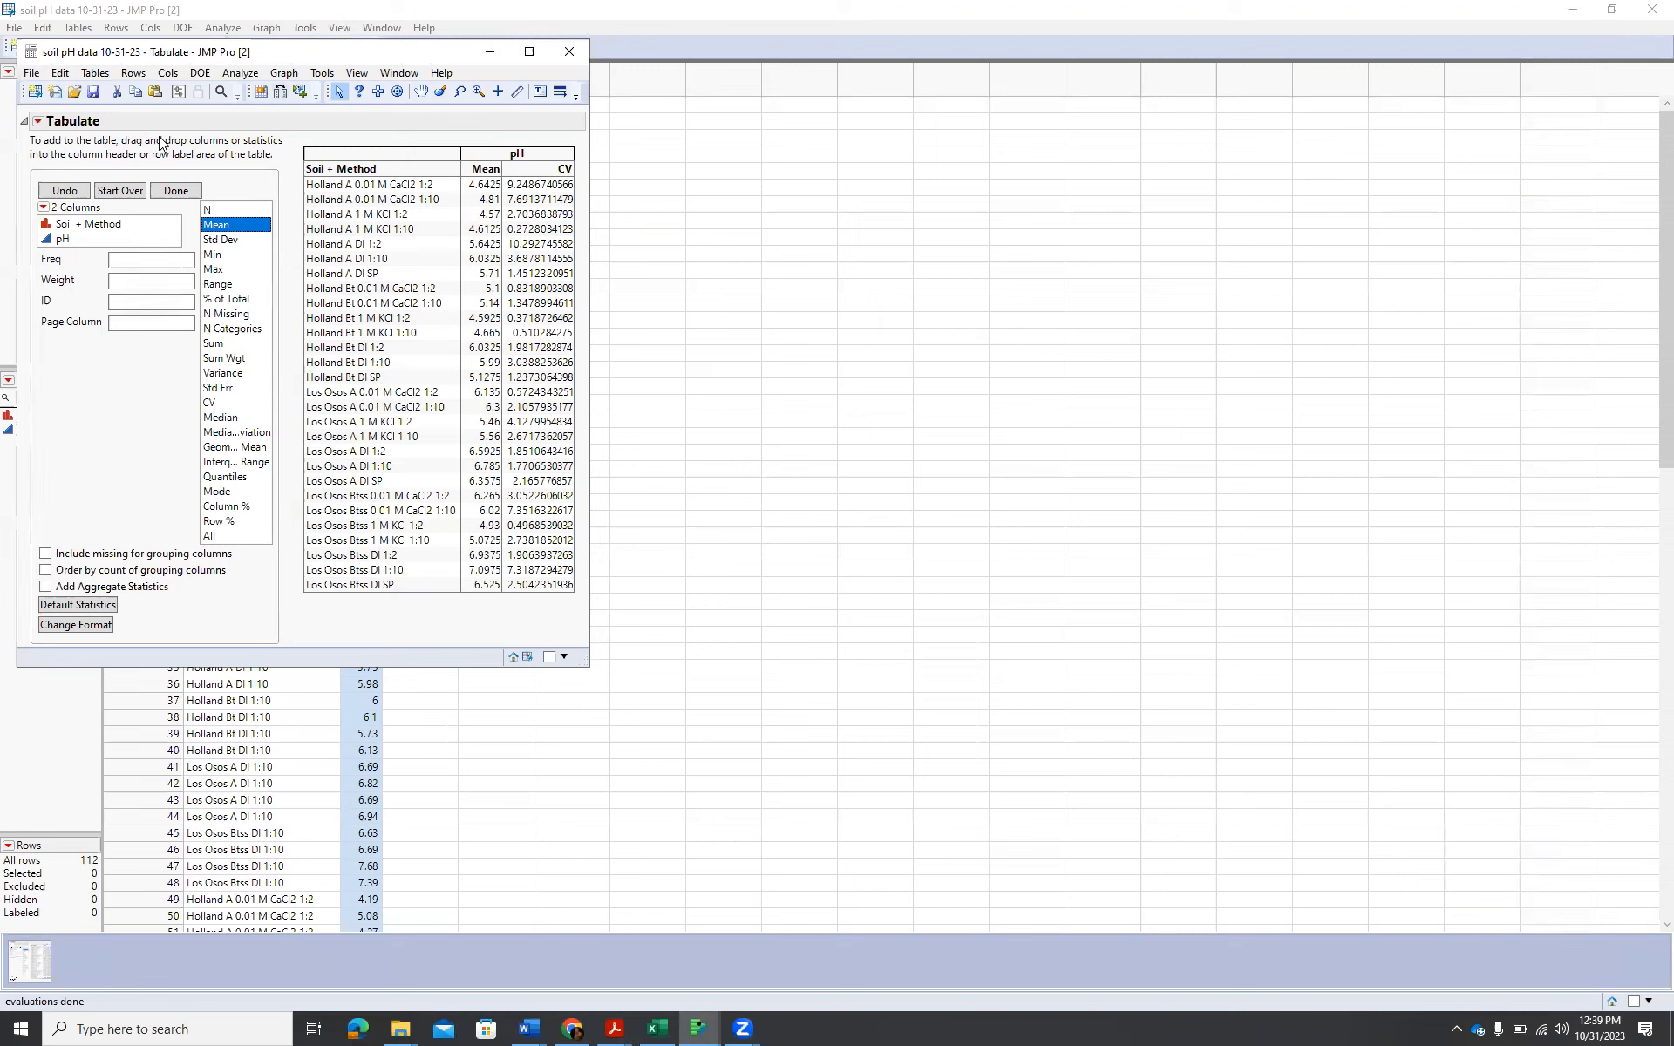
Save the Tabulate script to the data table under the name Tabulate.
click(38, 121)
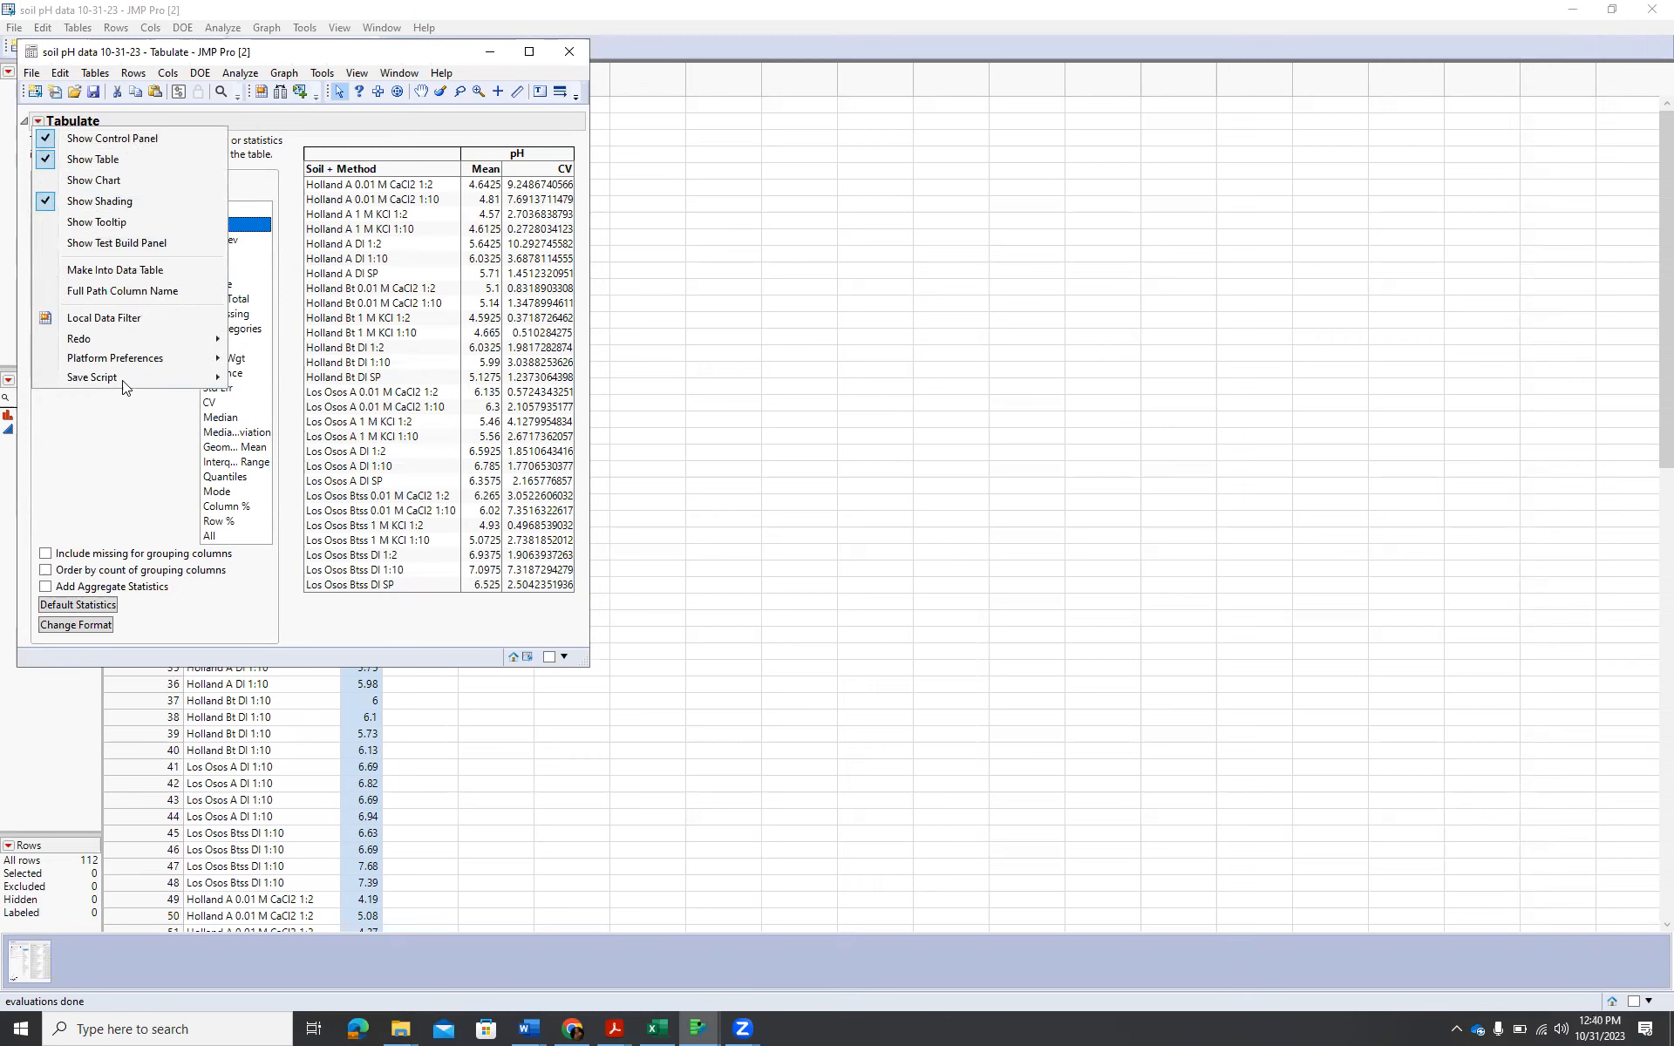
mouse_move(127, 372)
click(286, 382)
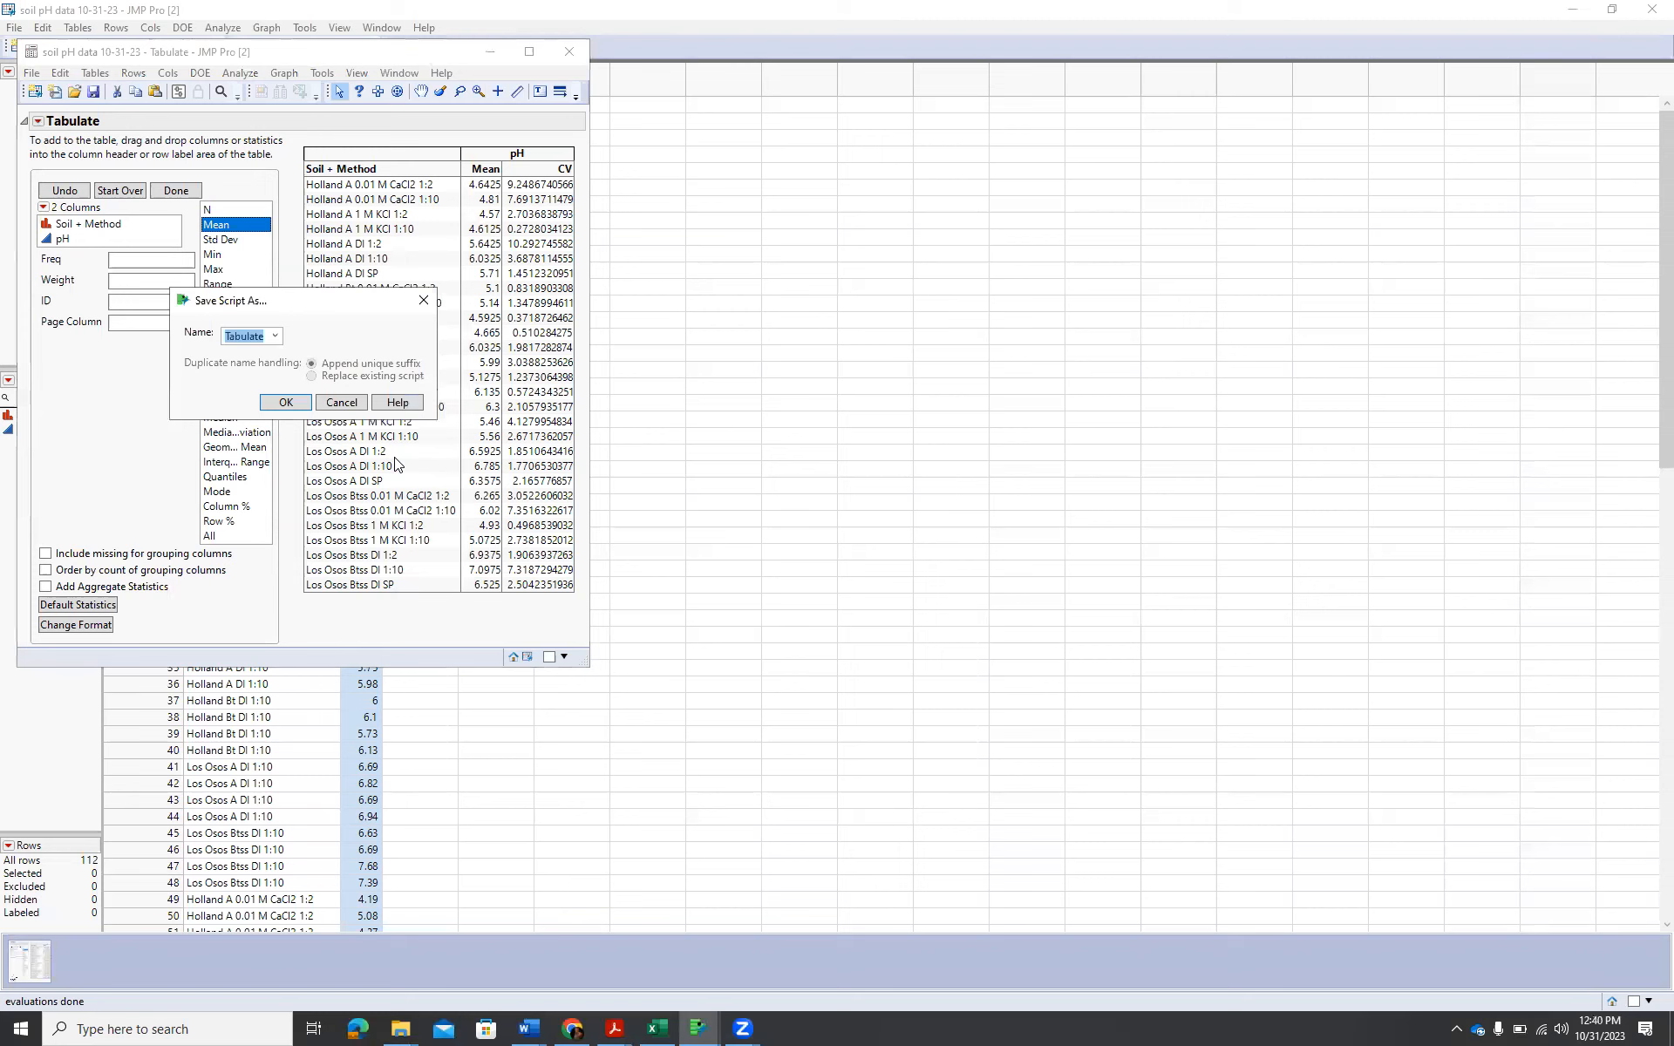
click(294, 404)
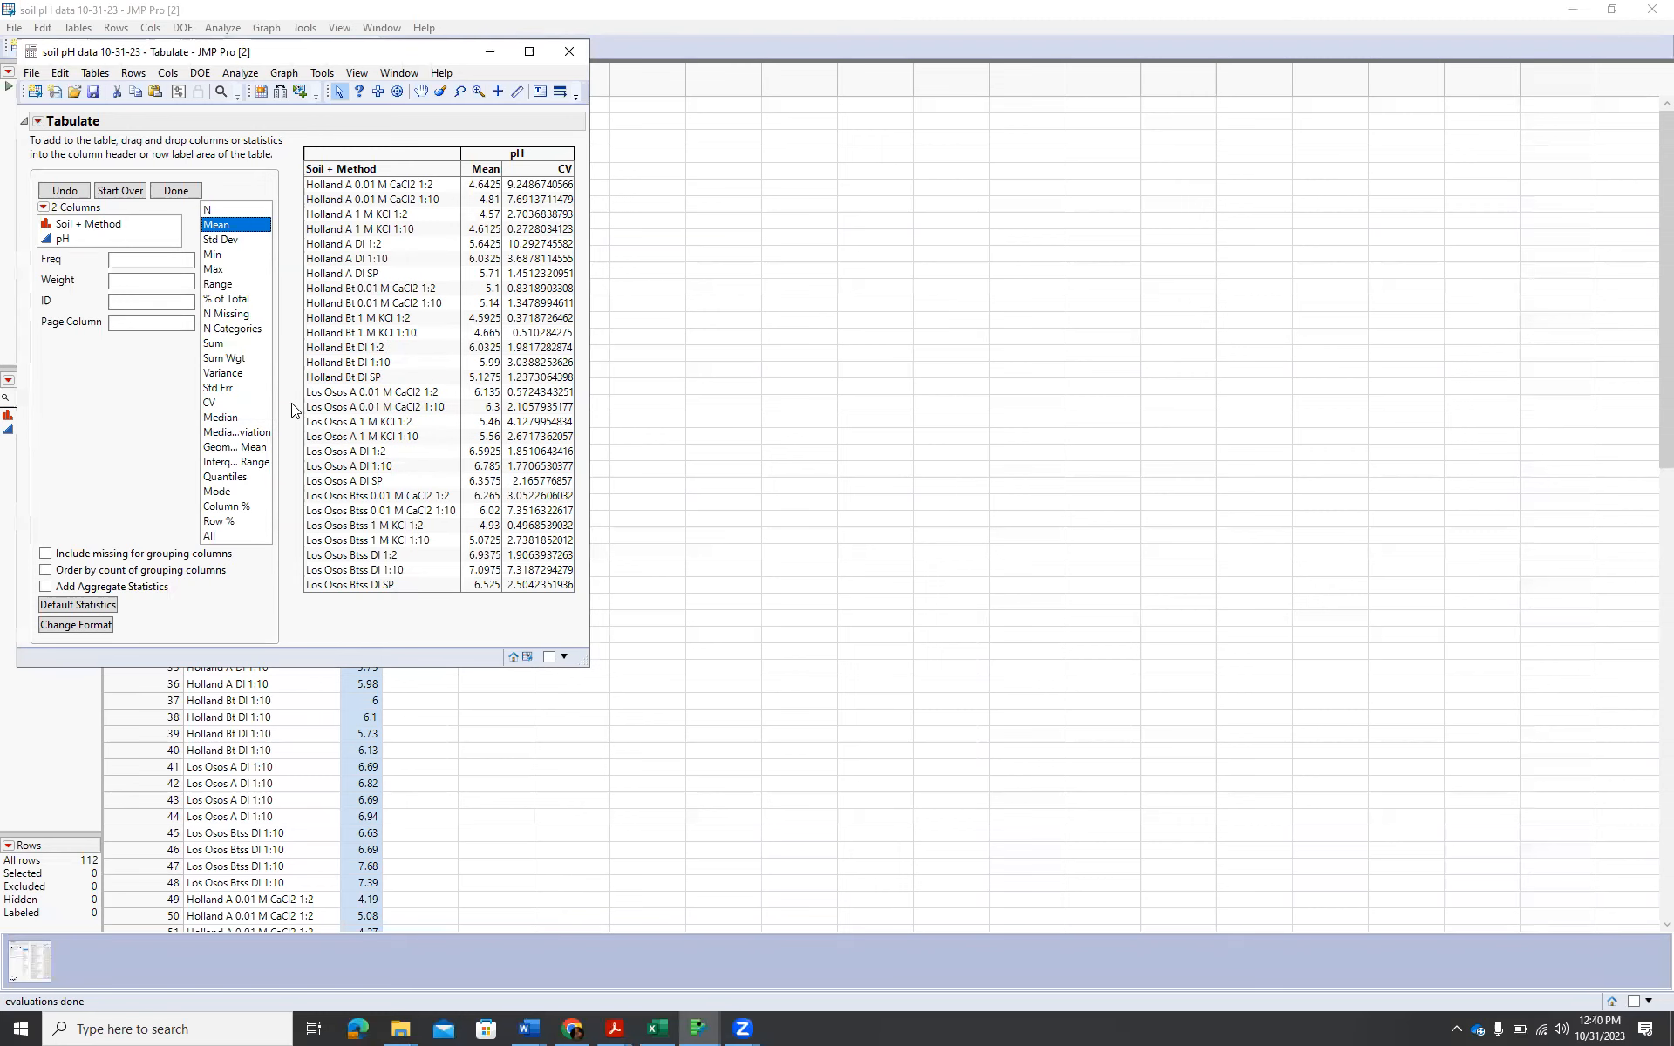
click(35, 75)
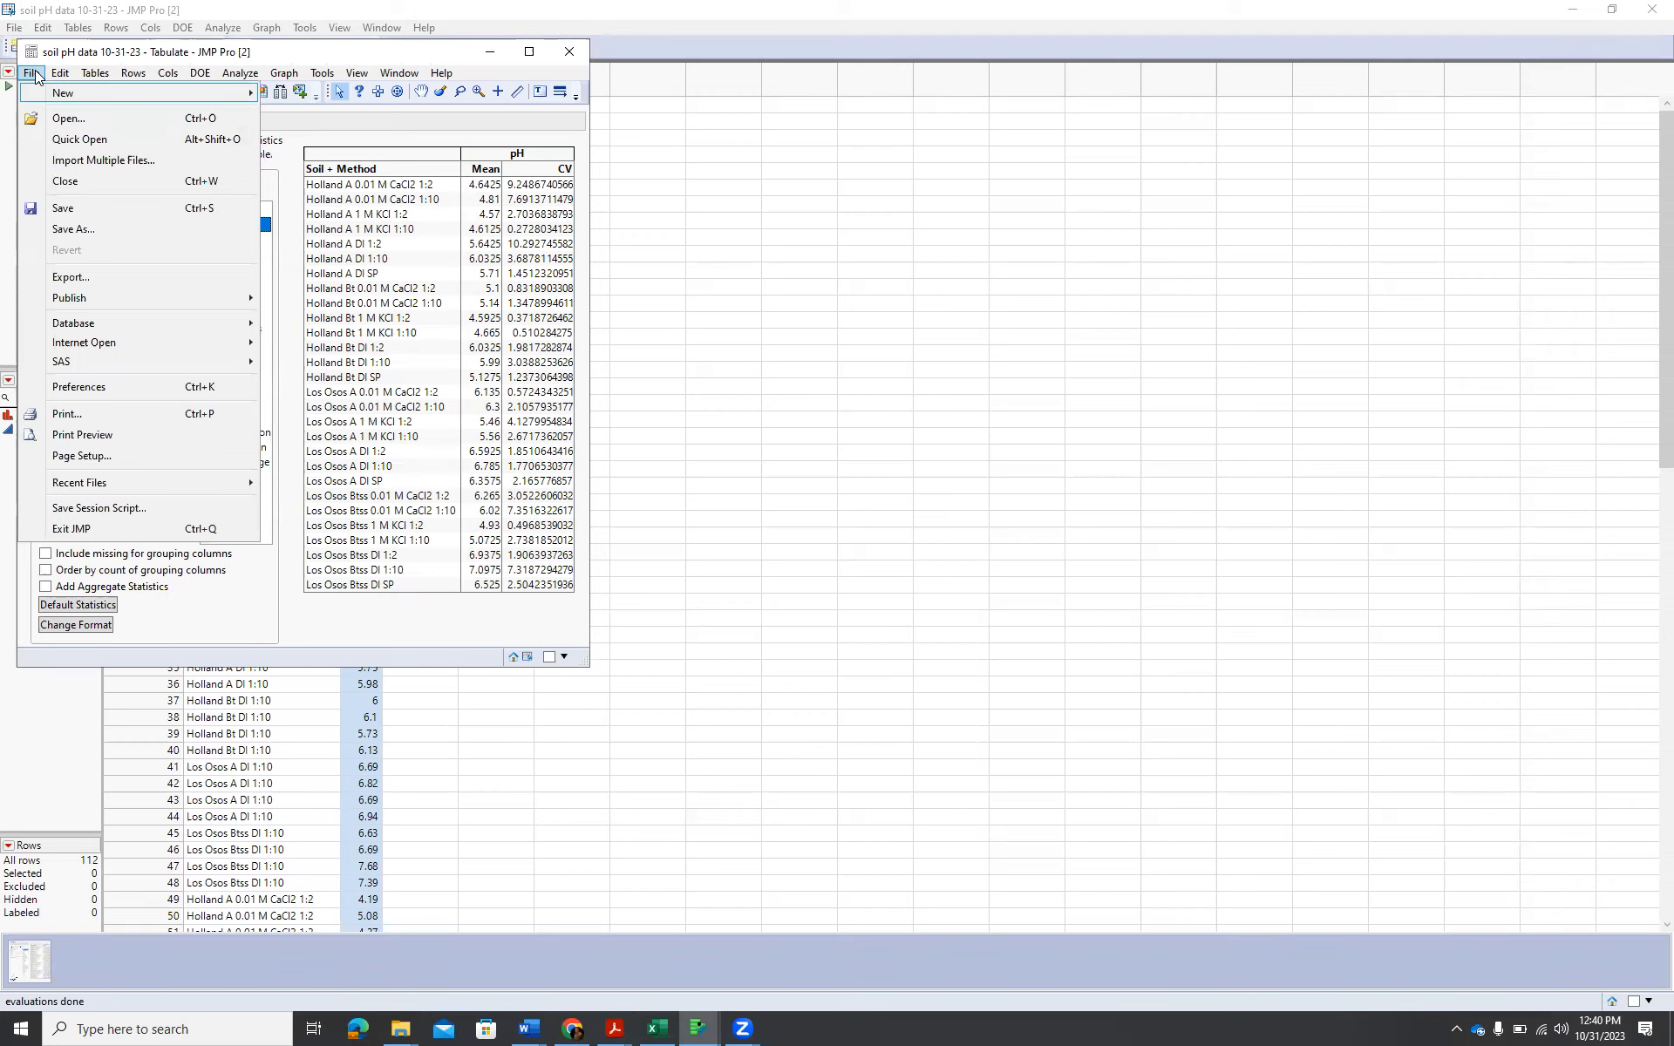
click(436, 116)
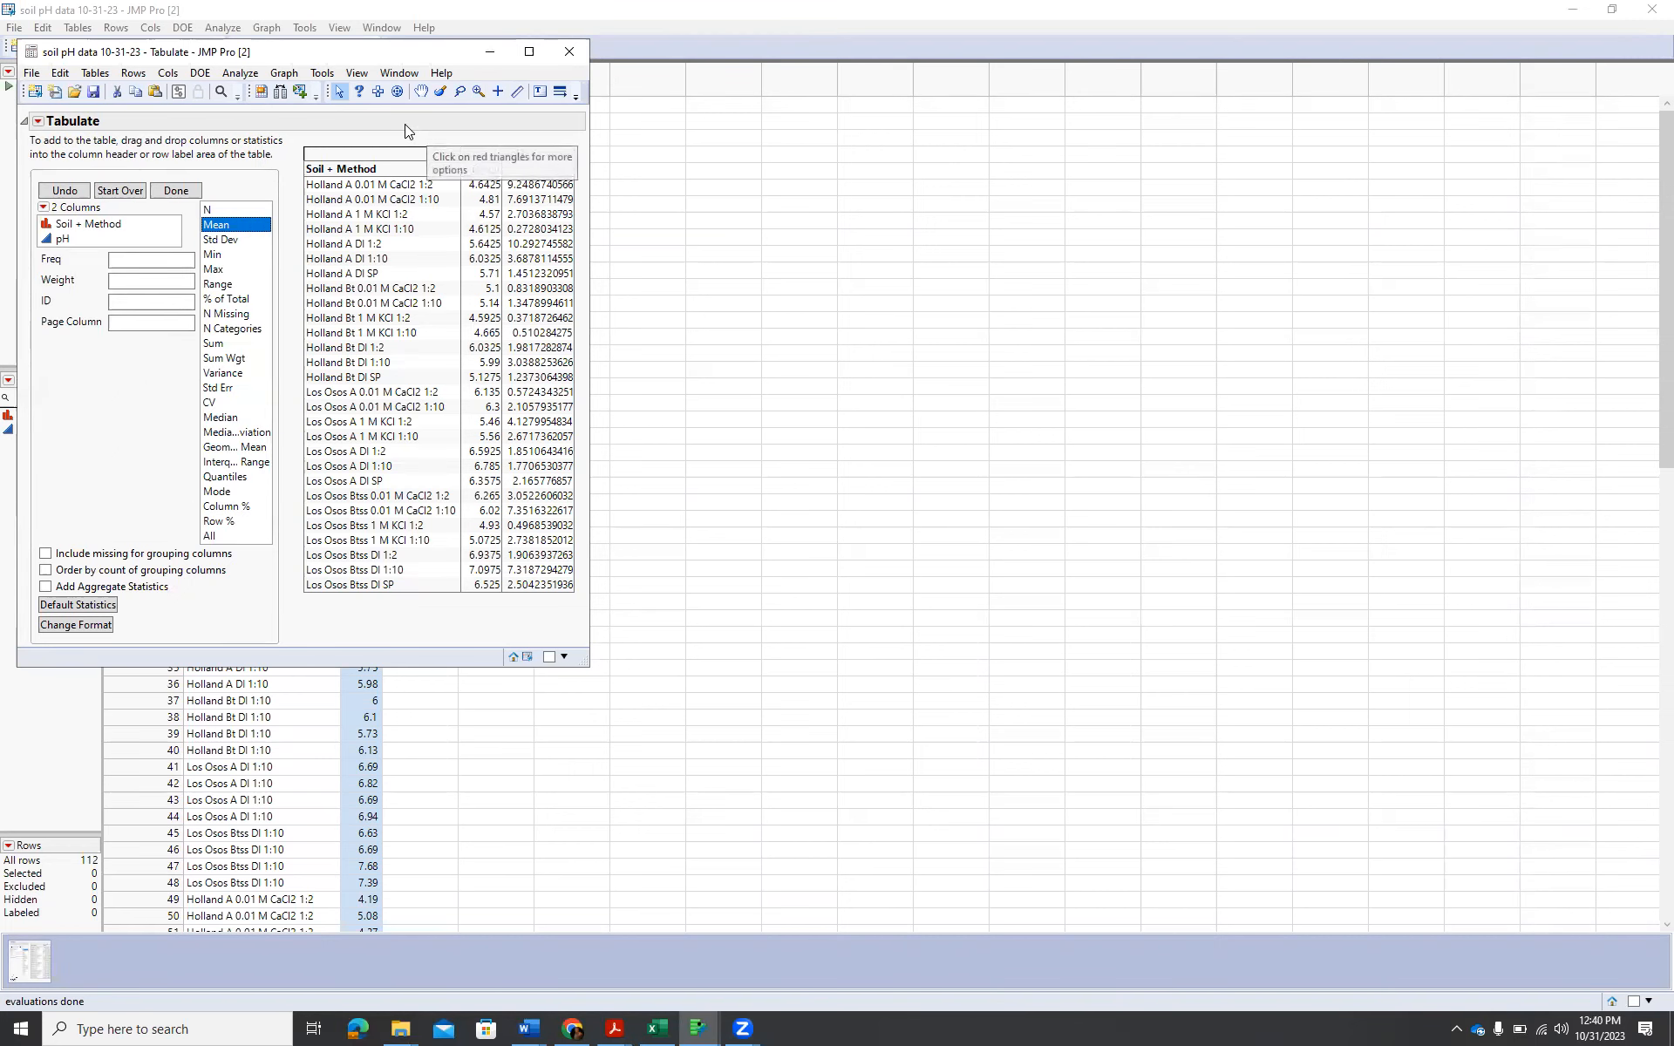
click(32, 74)
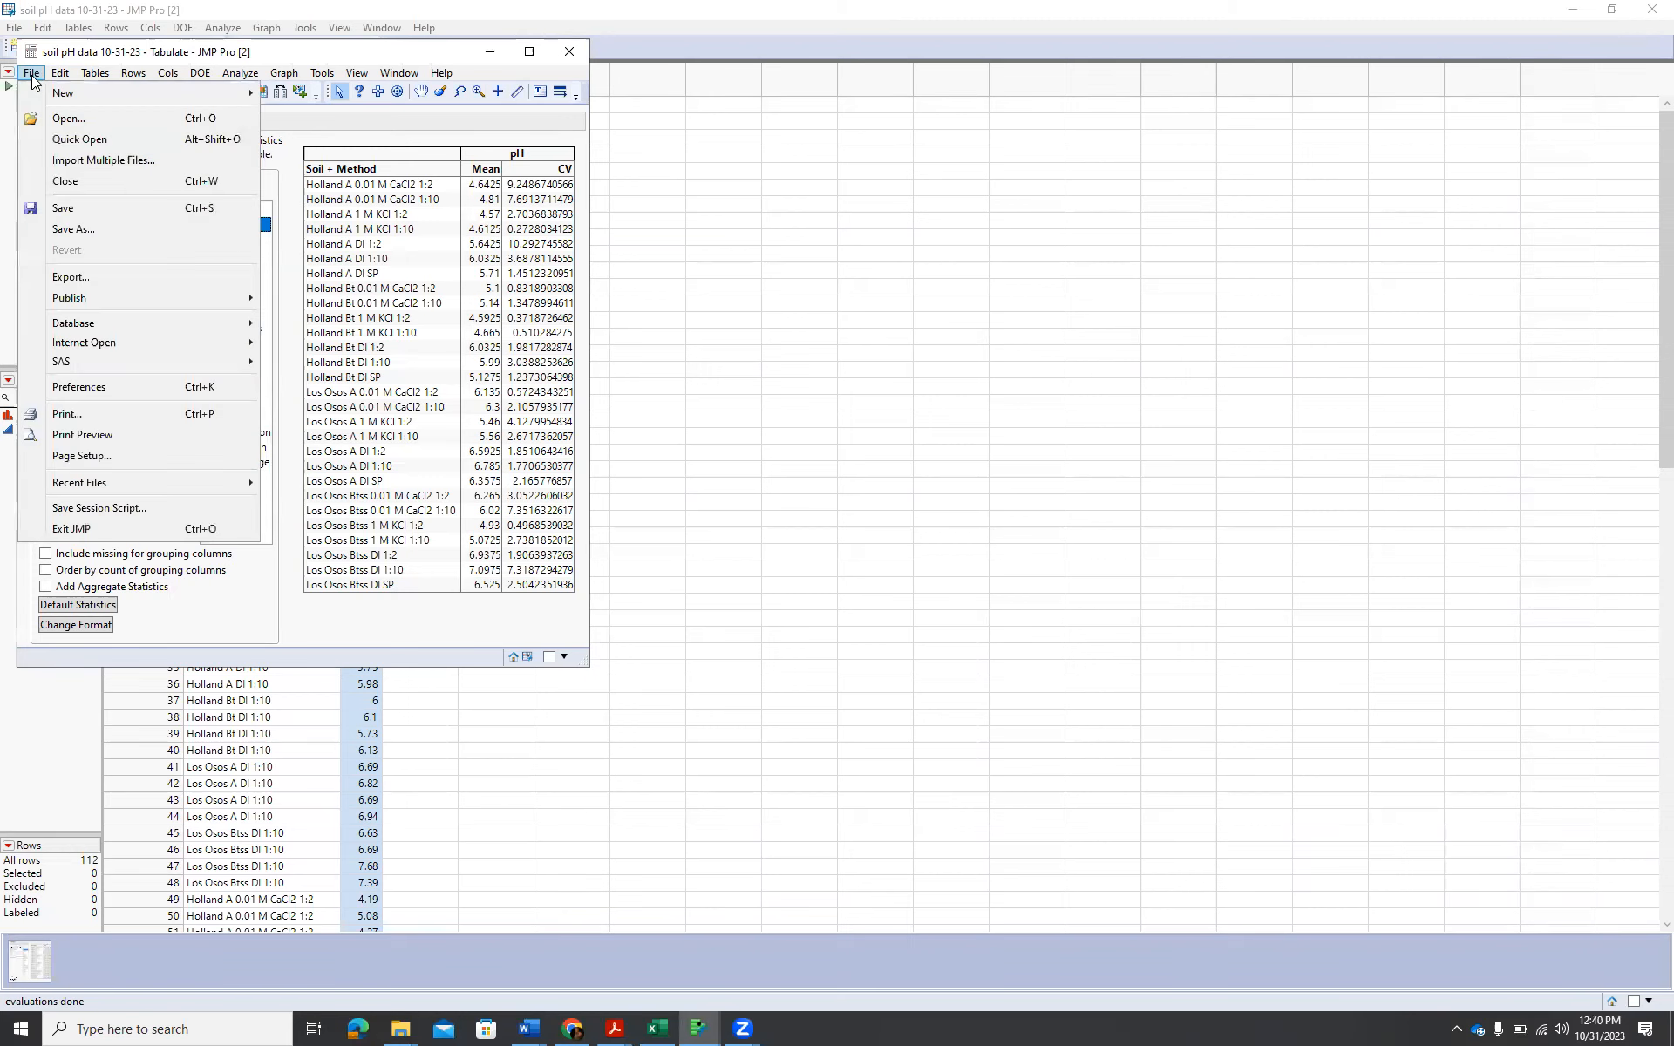
click(77, 230)
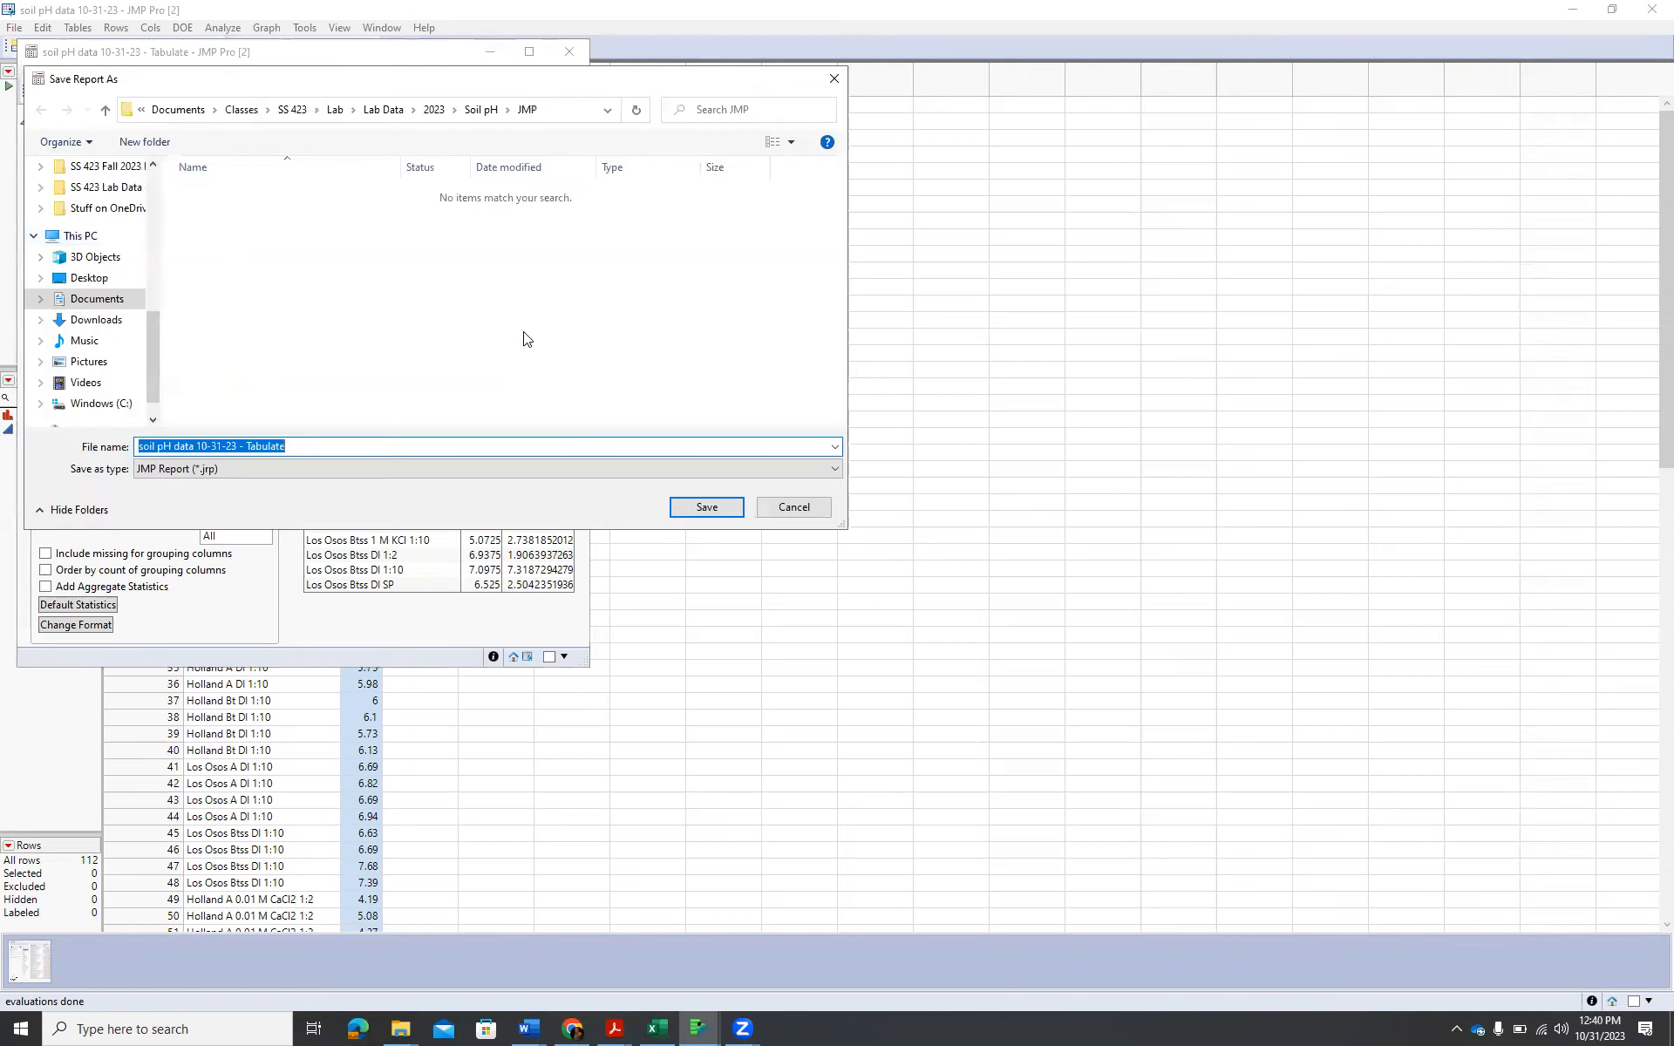
click(799, 503)
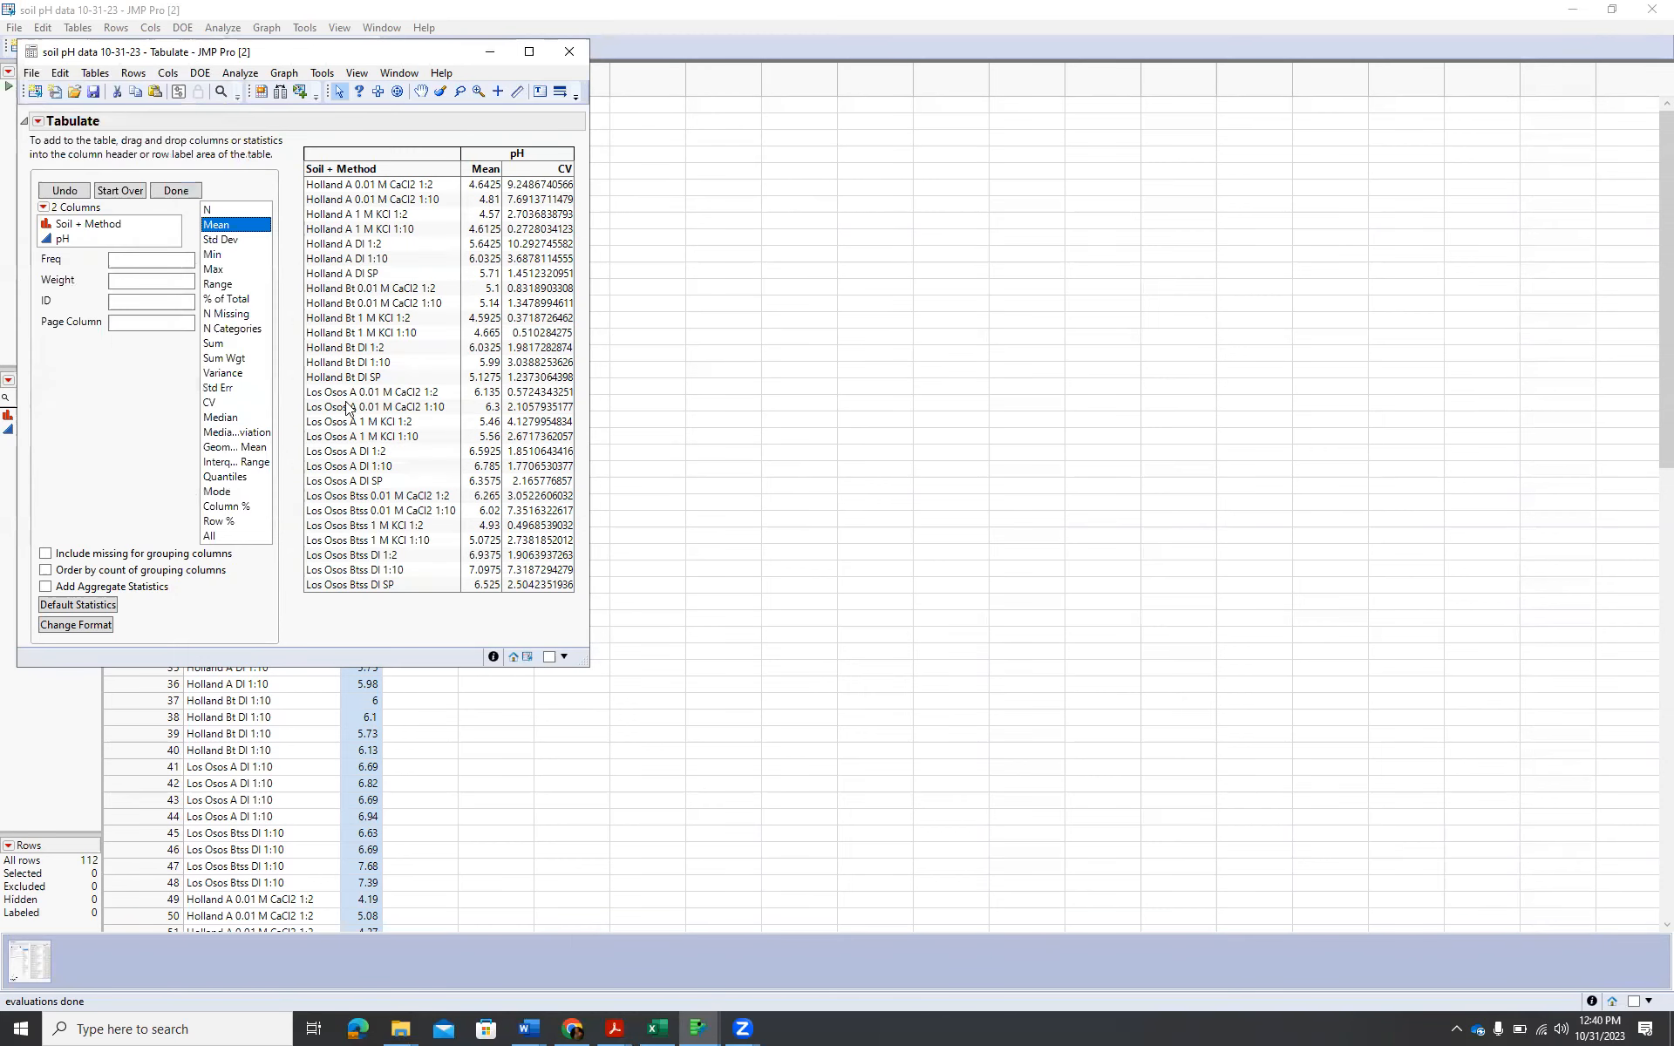
Turn the Tabulate results of mean and CV of pH into a new data table.
click(39, 121)
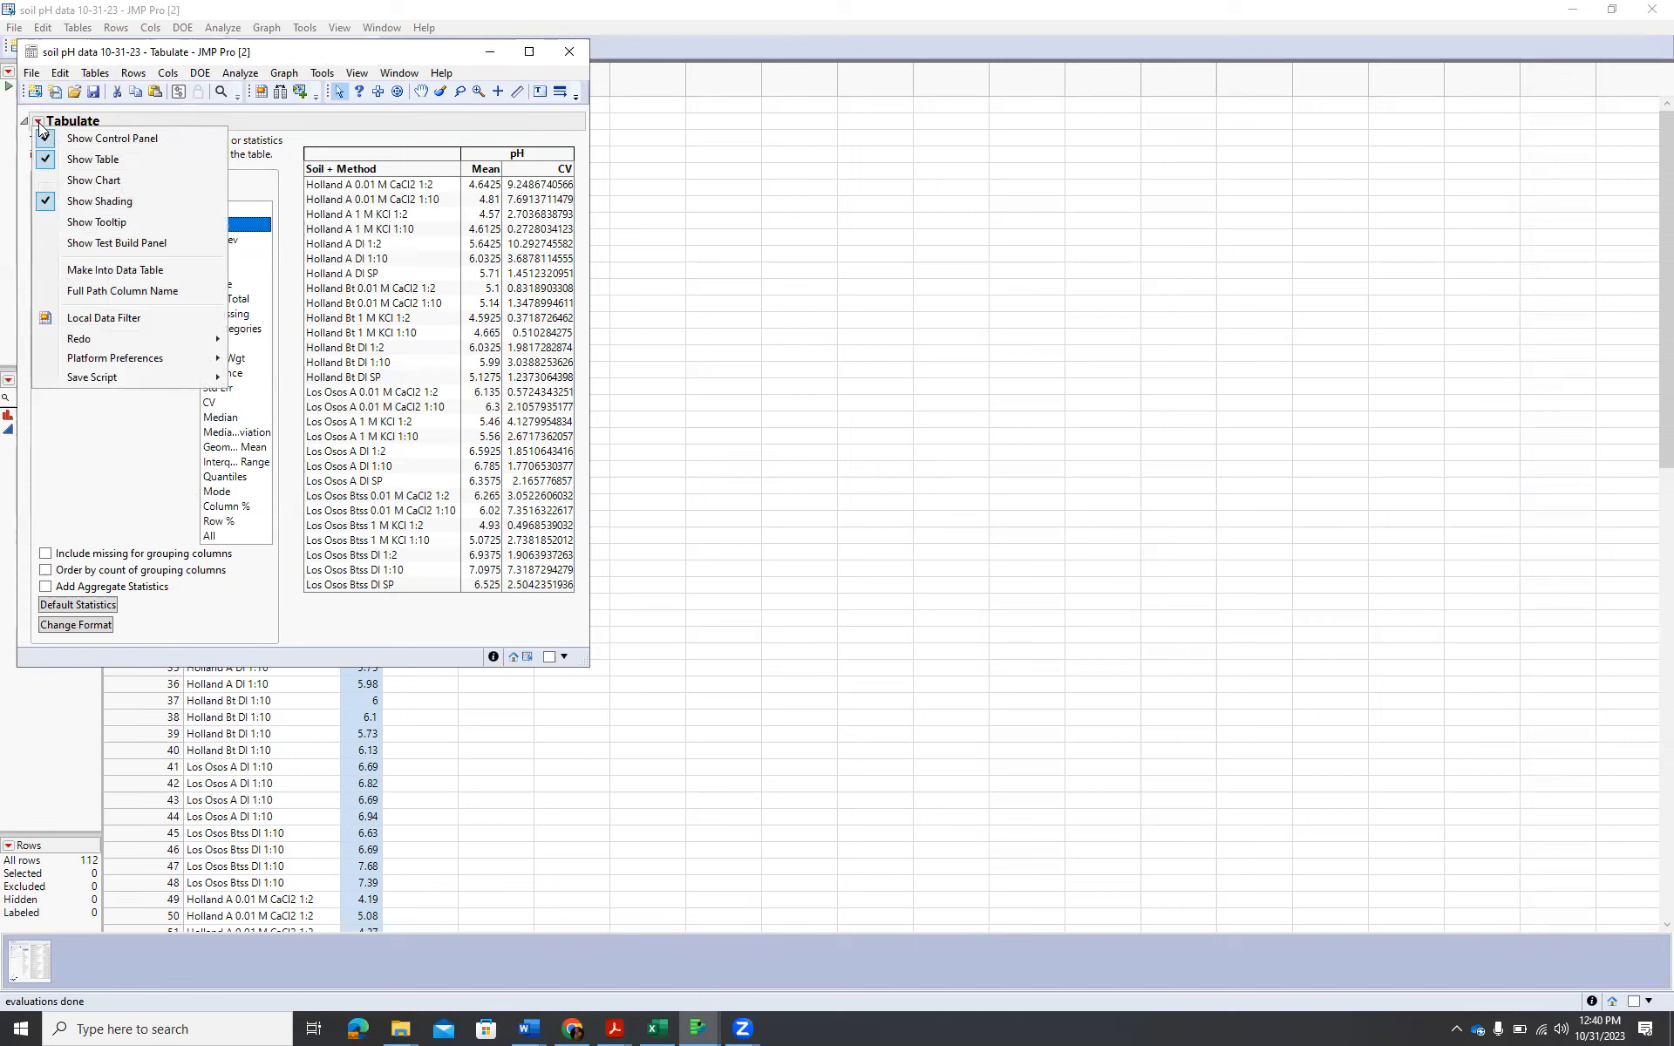
click(128, 271)
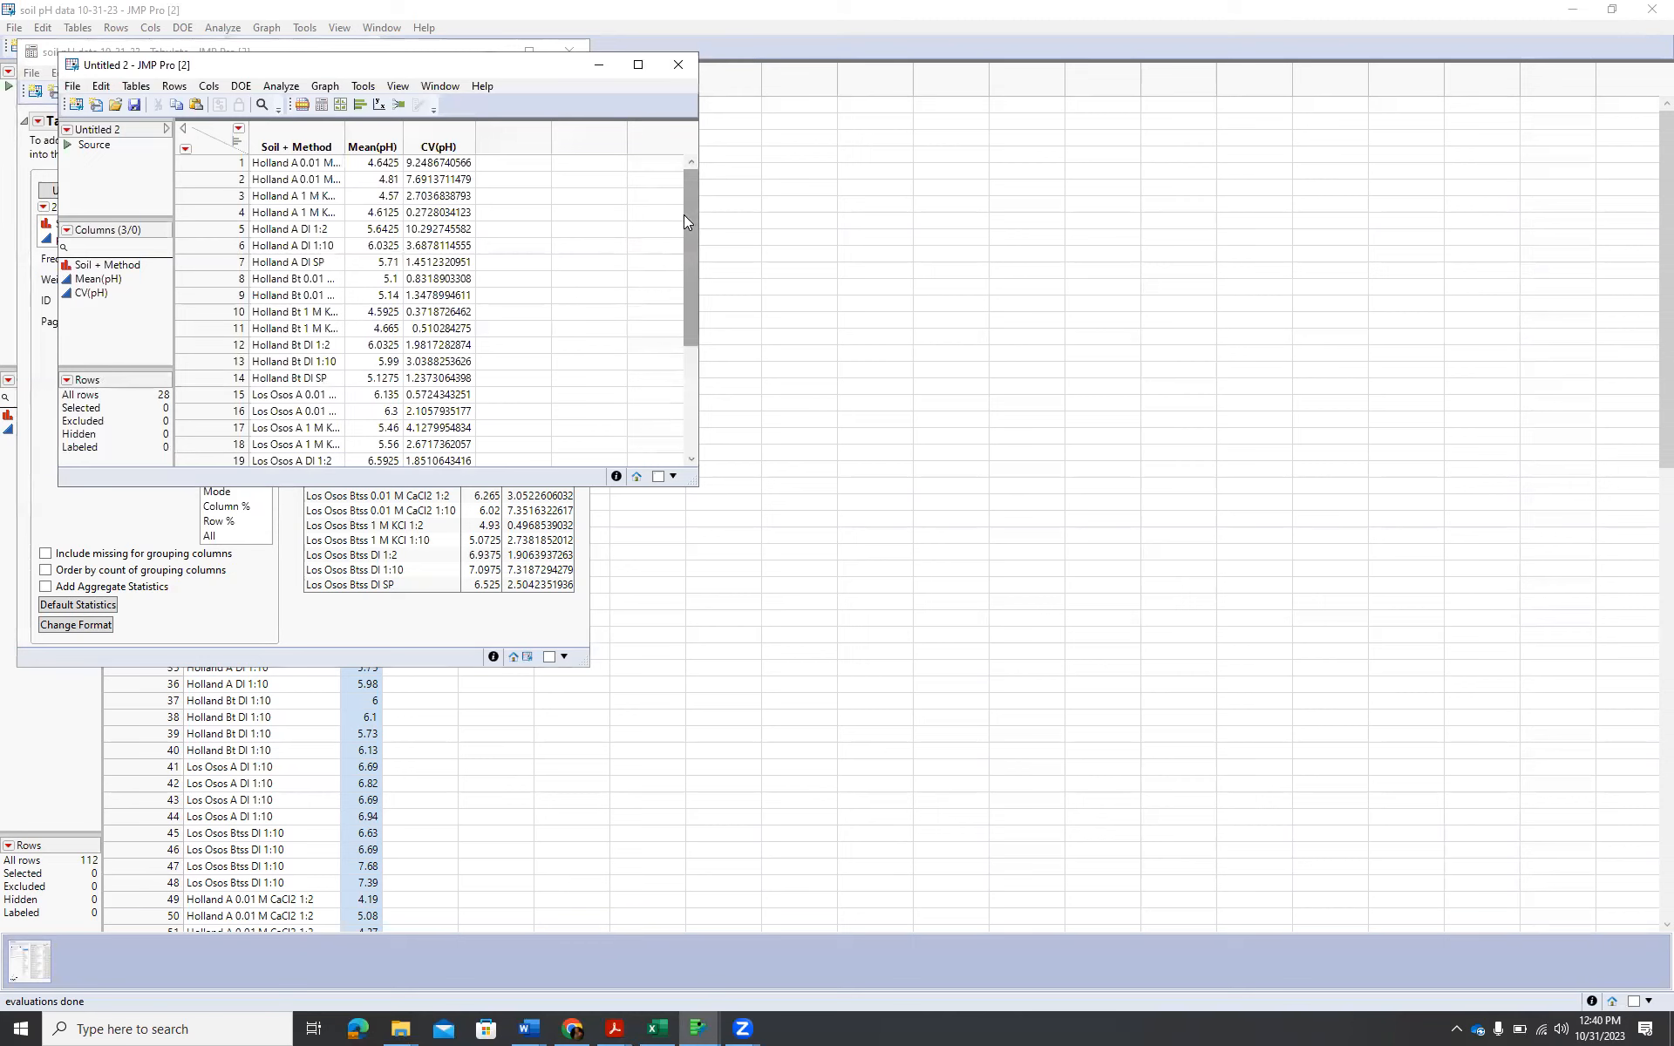
mouse_move(690, 211)
mouse_down()
mouse_move(689, 373)
mouse_move(692, 183)
mouse_up()
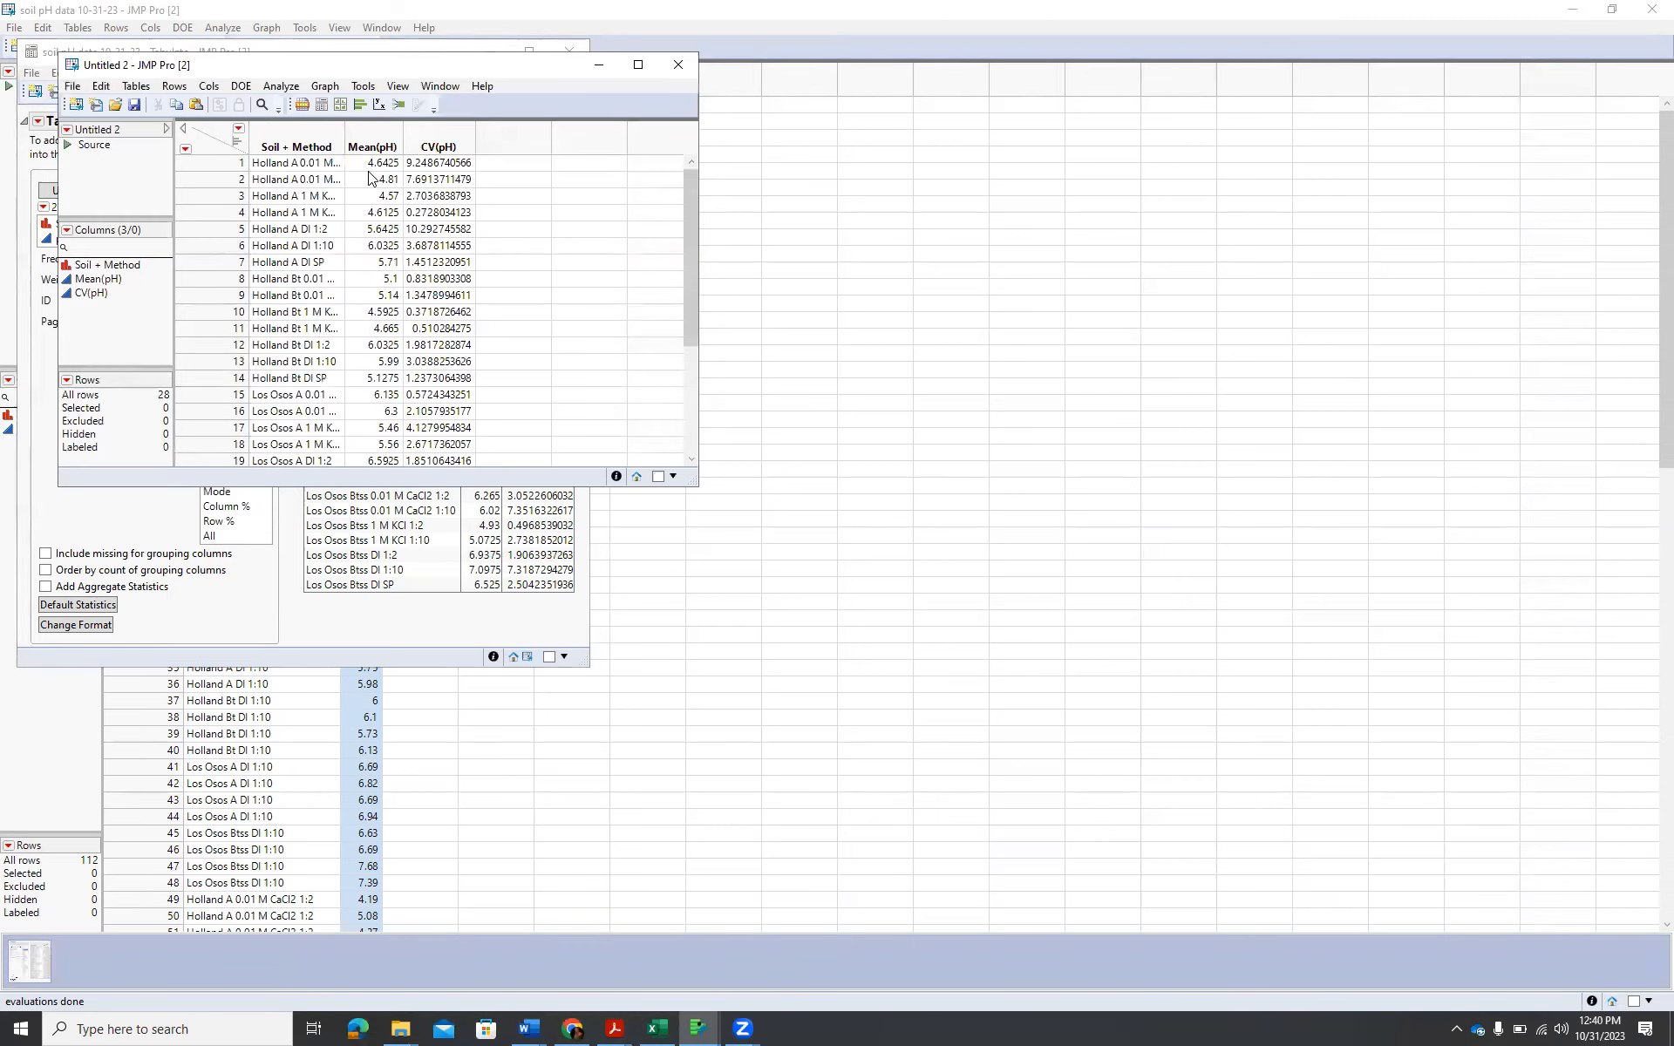
Copy the Soil + Method, Mean(pH) and CV(pH) columns of the new table together with their column names.
click(281, 133)
shift+click(427, 144)
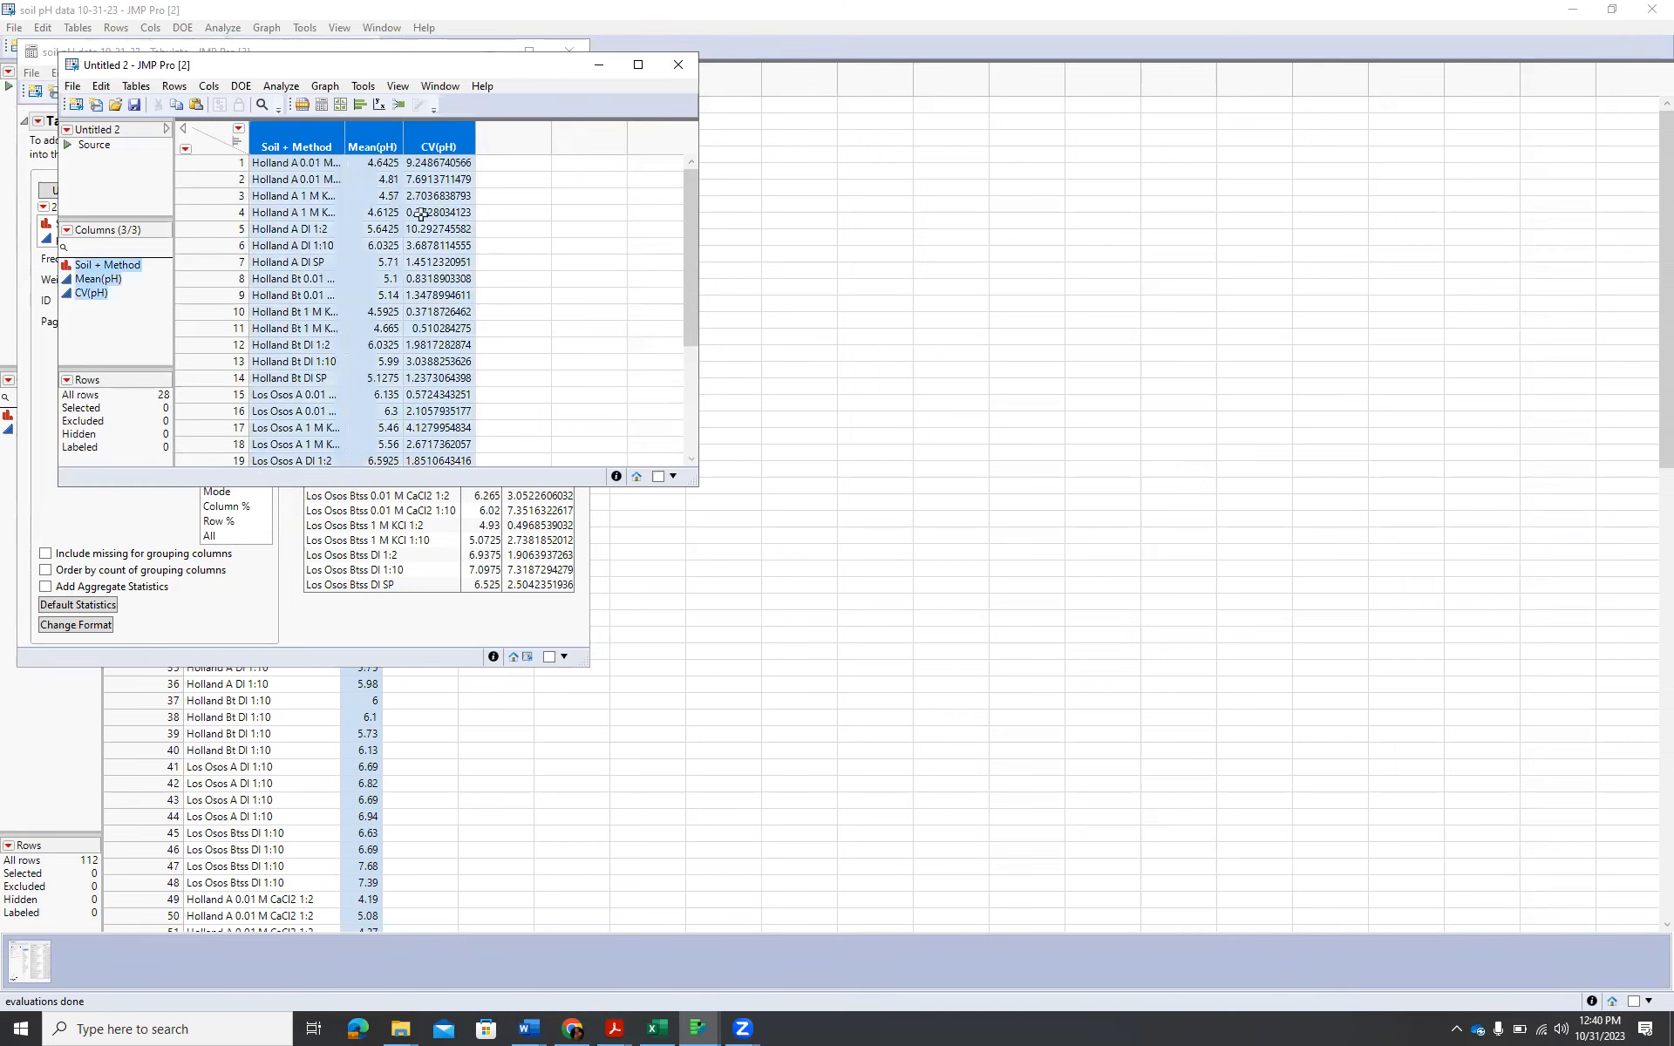
scroll(475, 298, down, 3)
scroll(475, 298, down, 1)
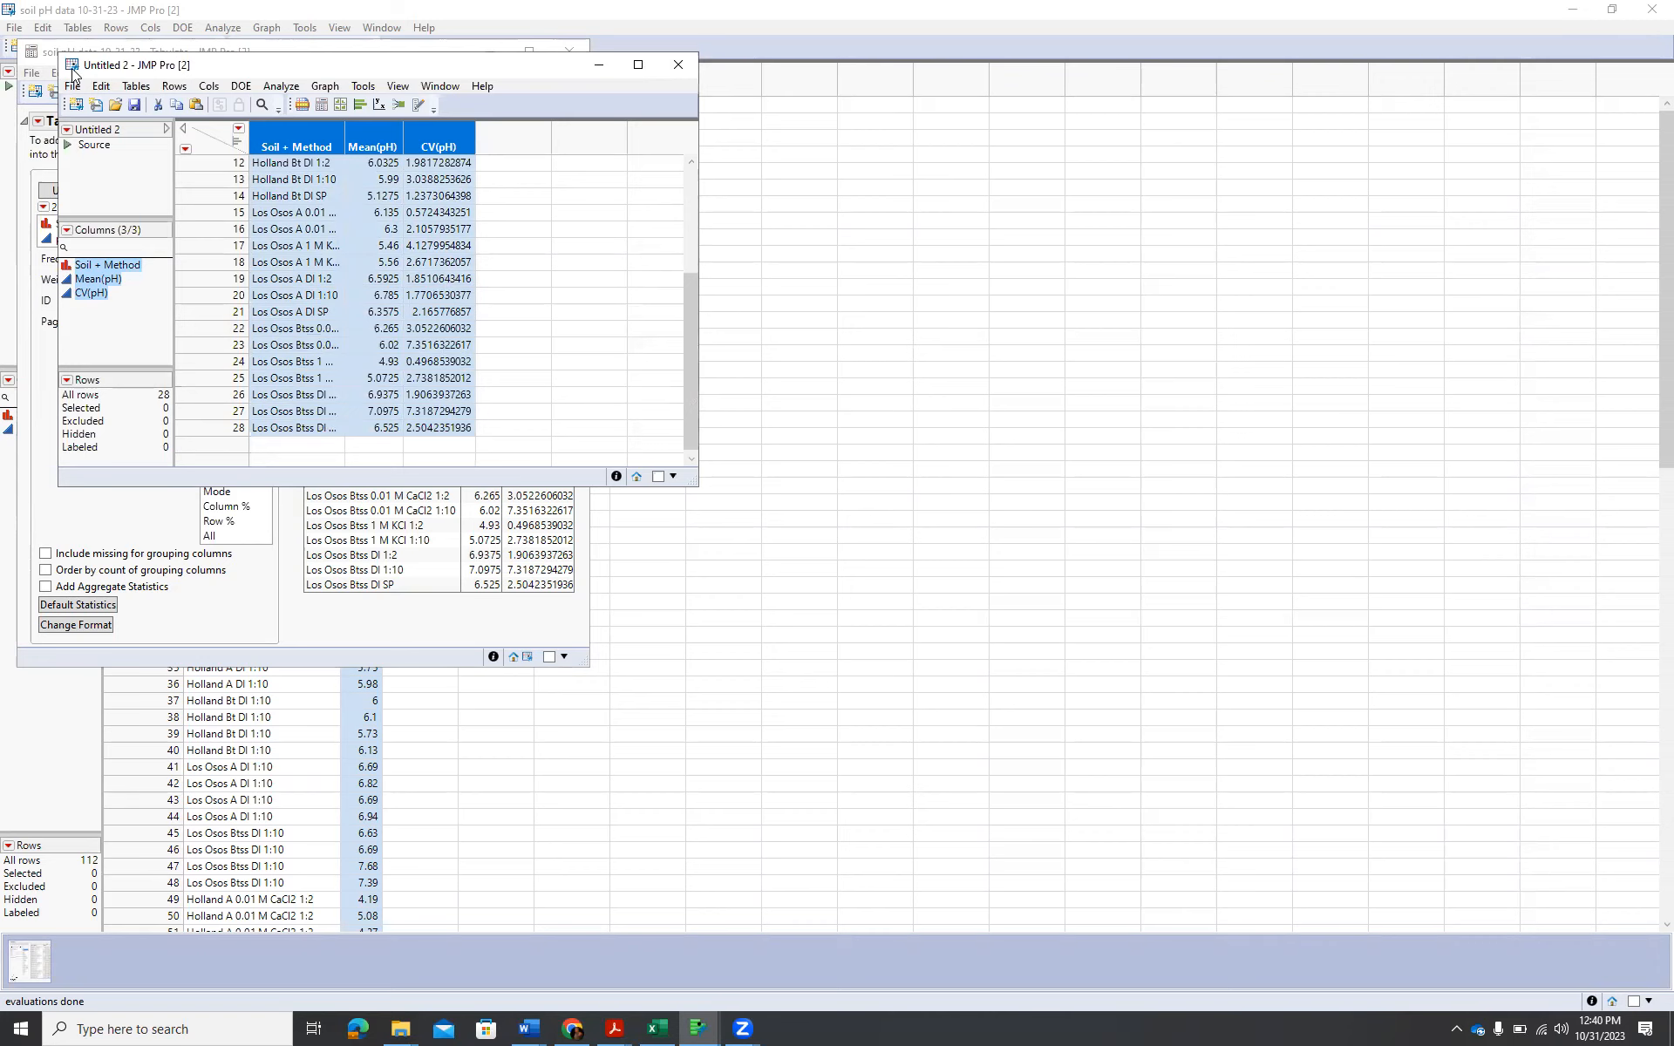
click(102, 86)
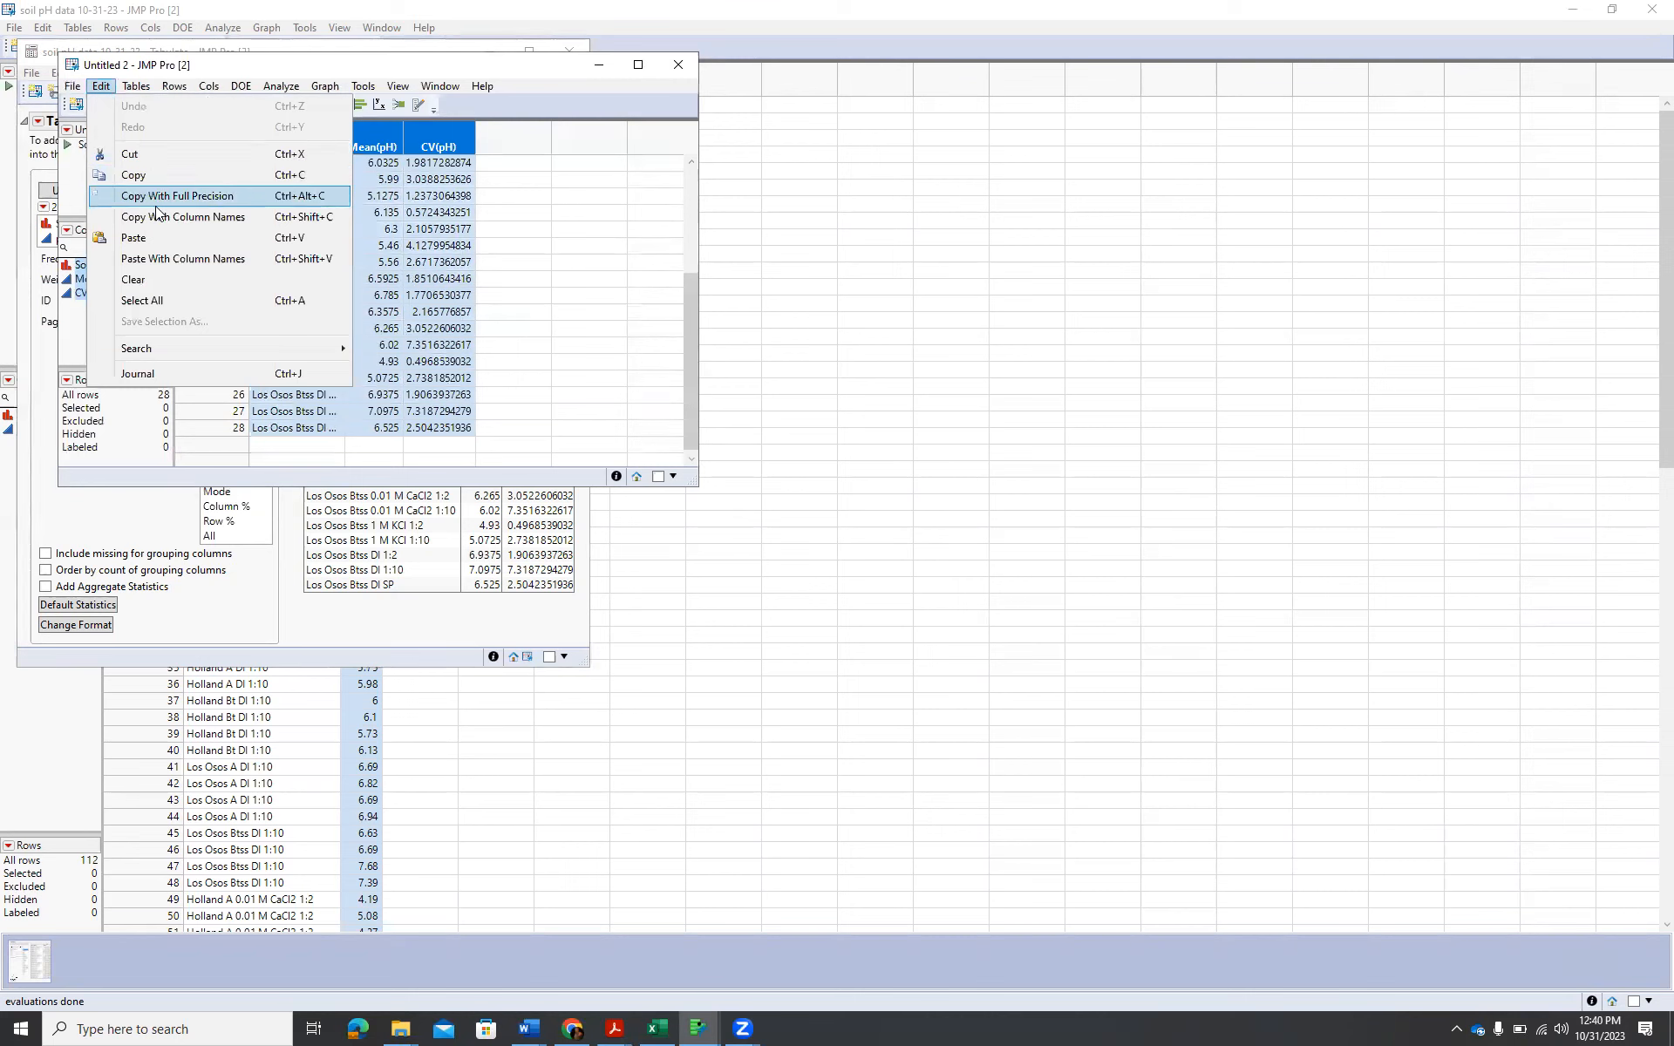
click(183, 216)
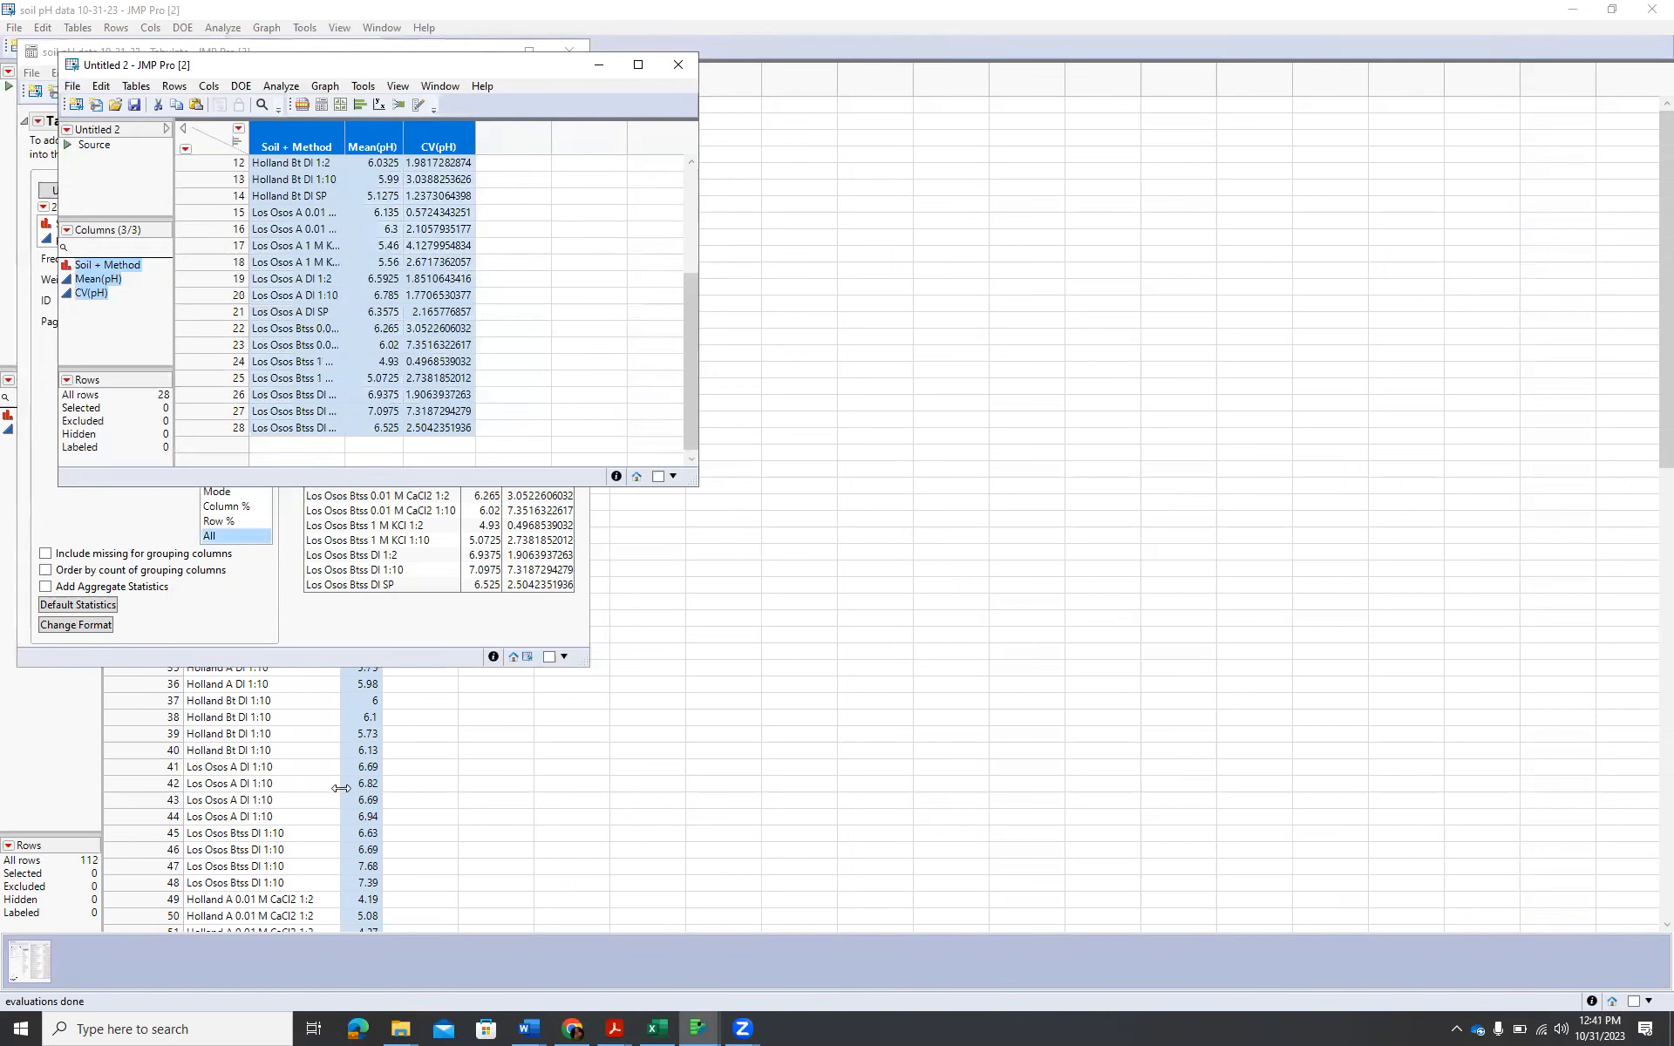
Switch to the Excel soil pH workbook and paste the summary table at cell J1 of the JMP Los Osos & Holland (2) sheet.
key(alt+Tab)
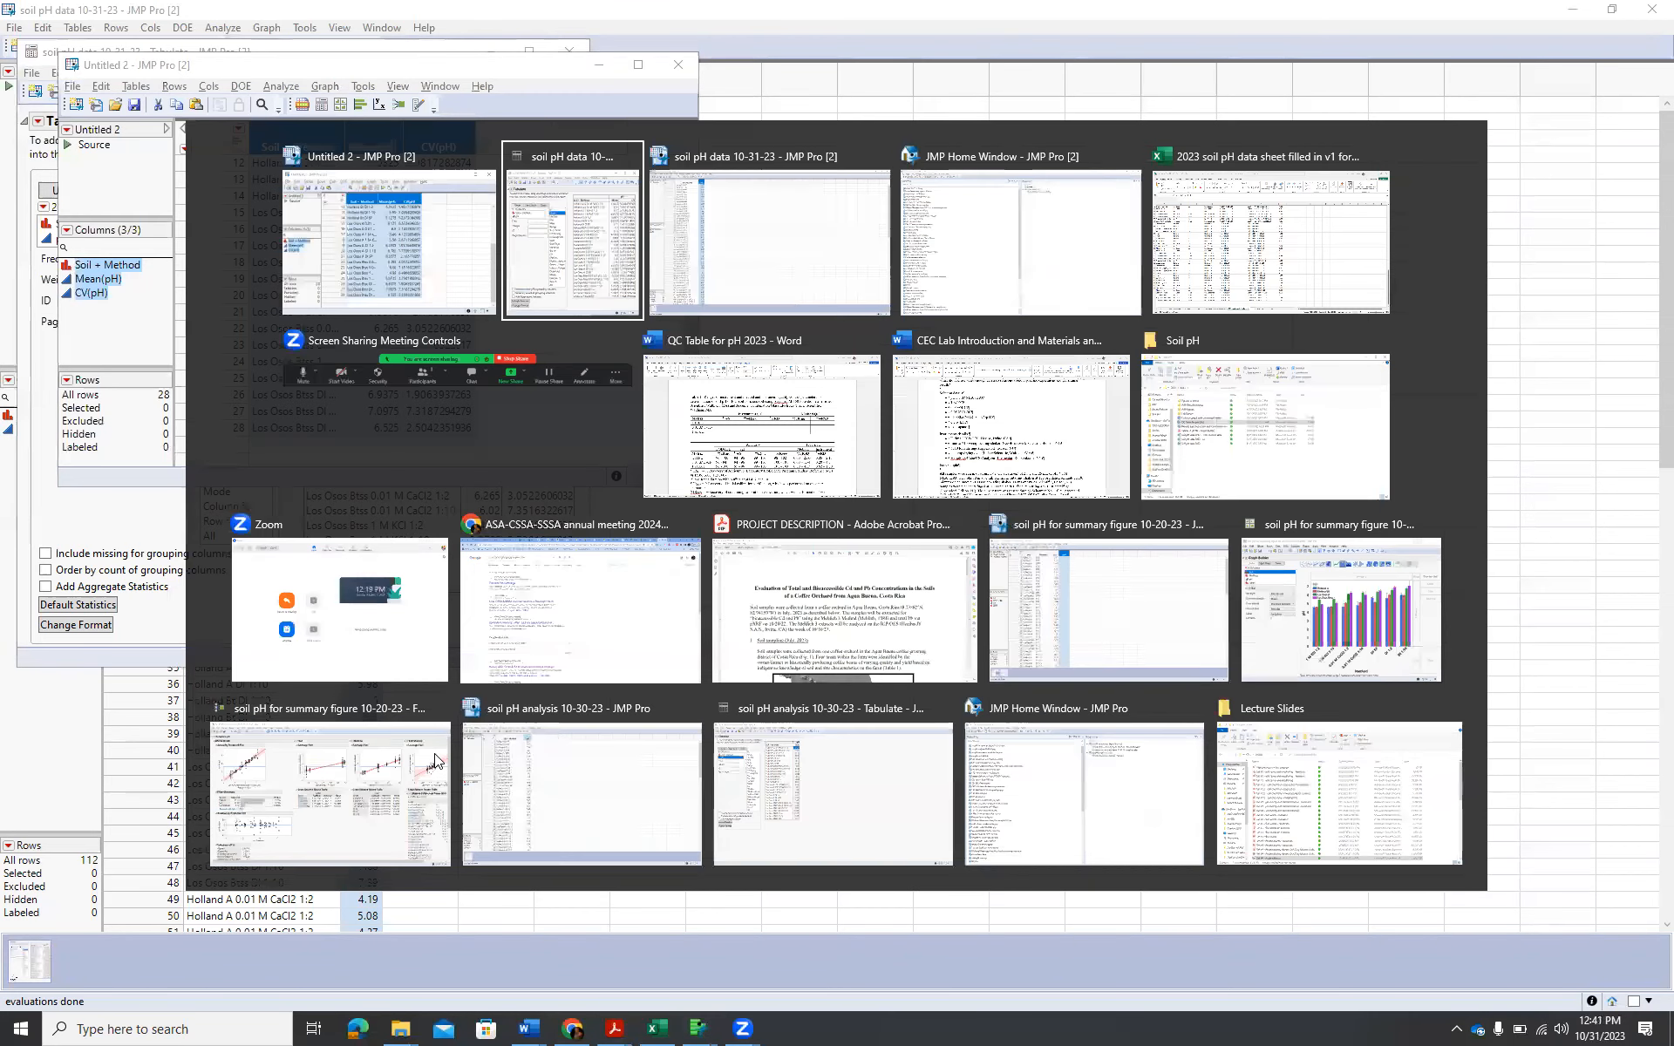
key(alt+Tab)
key(alt+Tab)
key(alt+Tab)
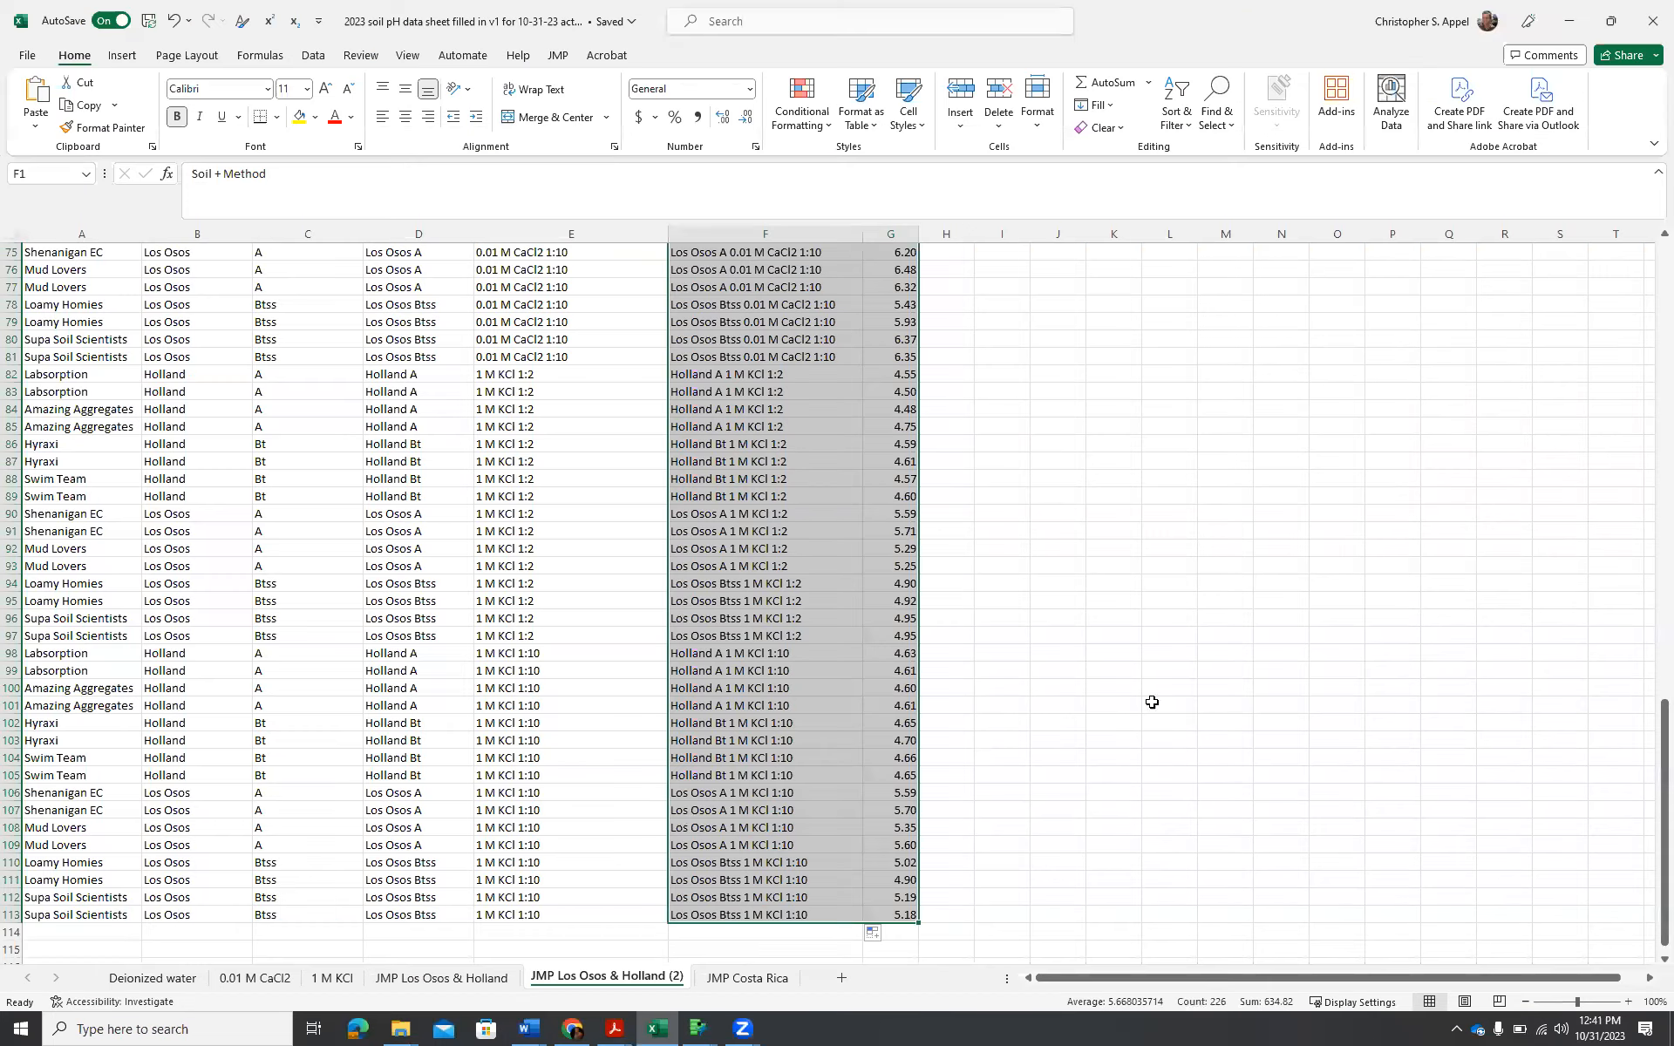
scroll(1165, 704, up, 10)
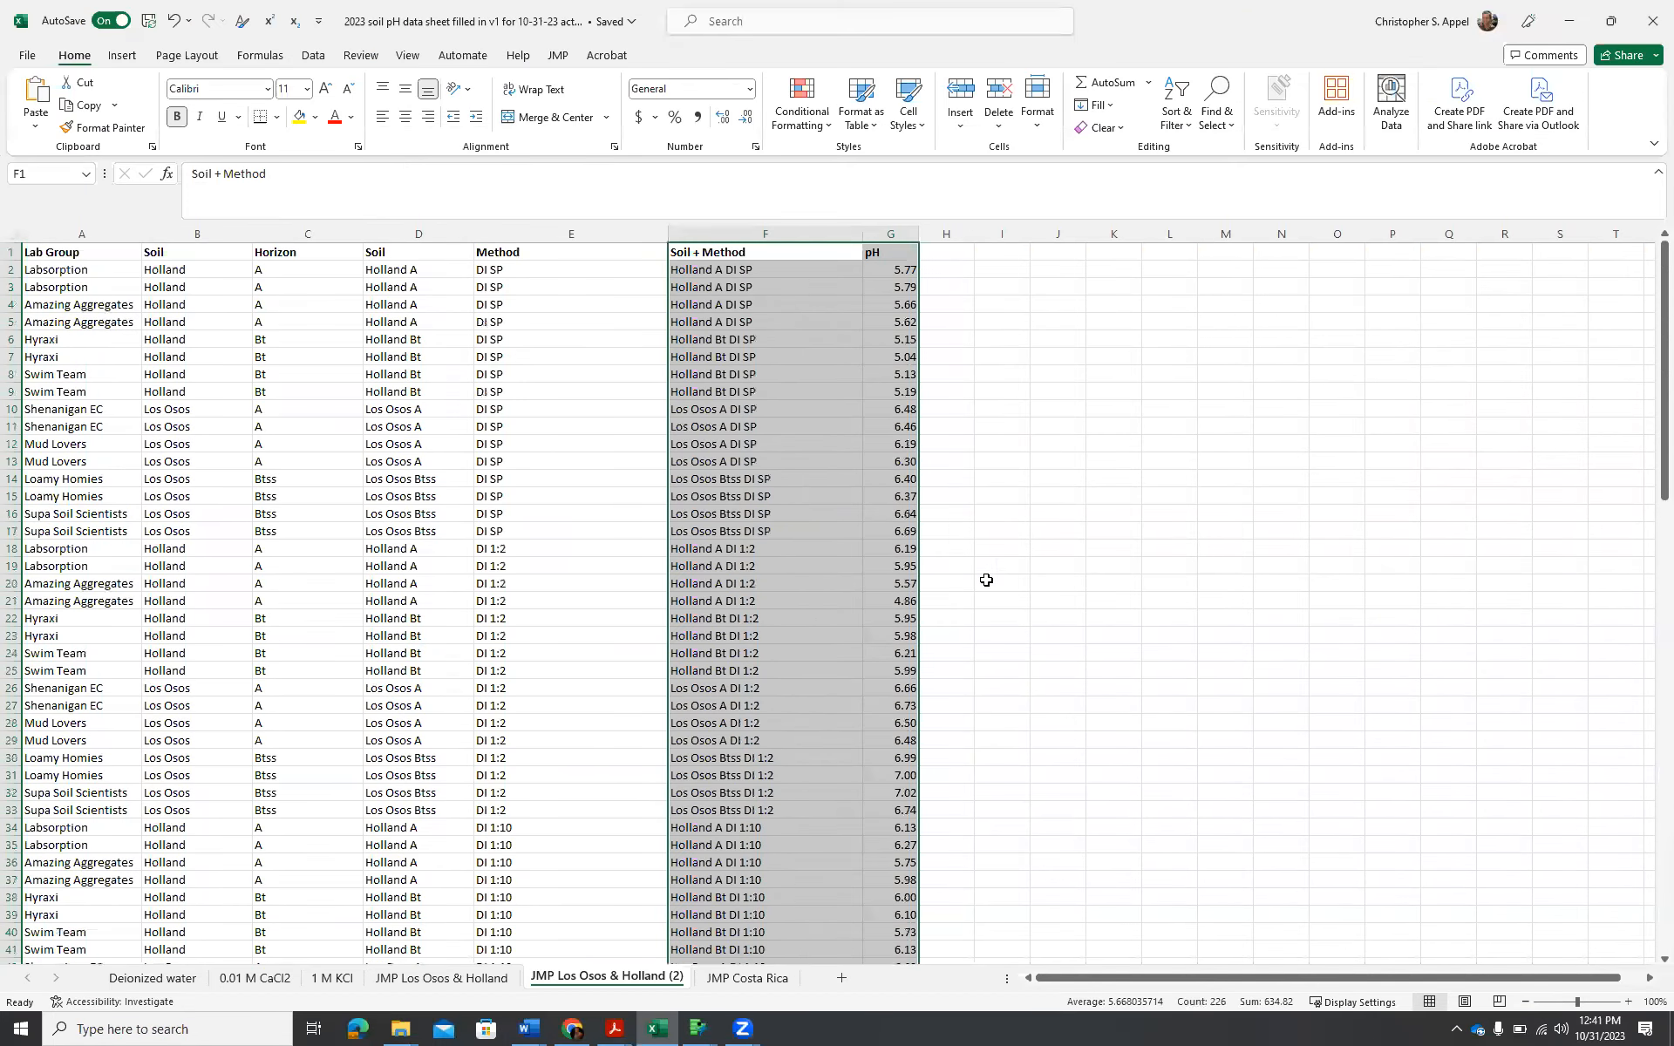
click(1059, 254)
right_click(1061, 256)
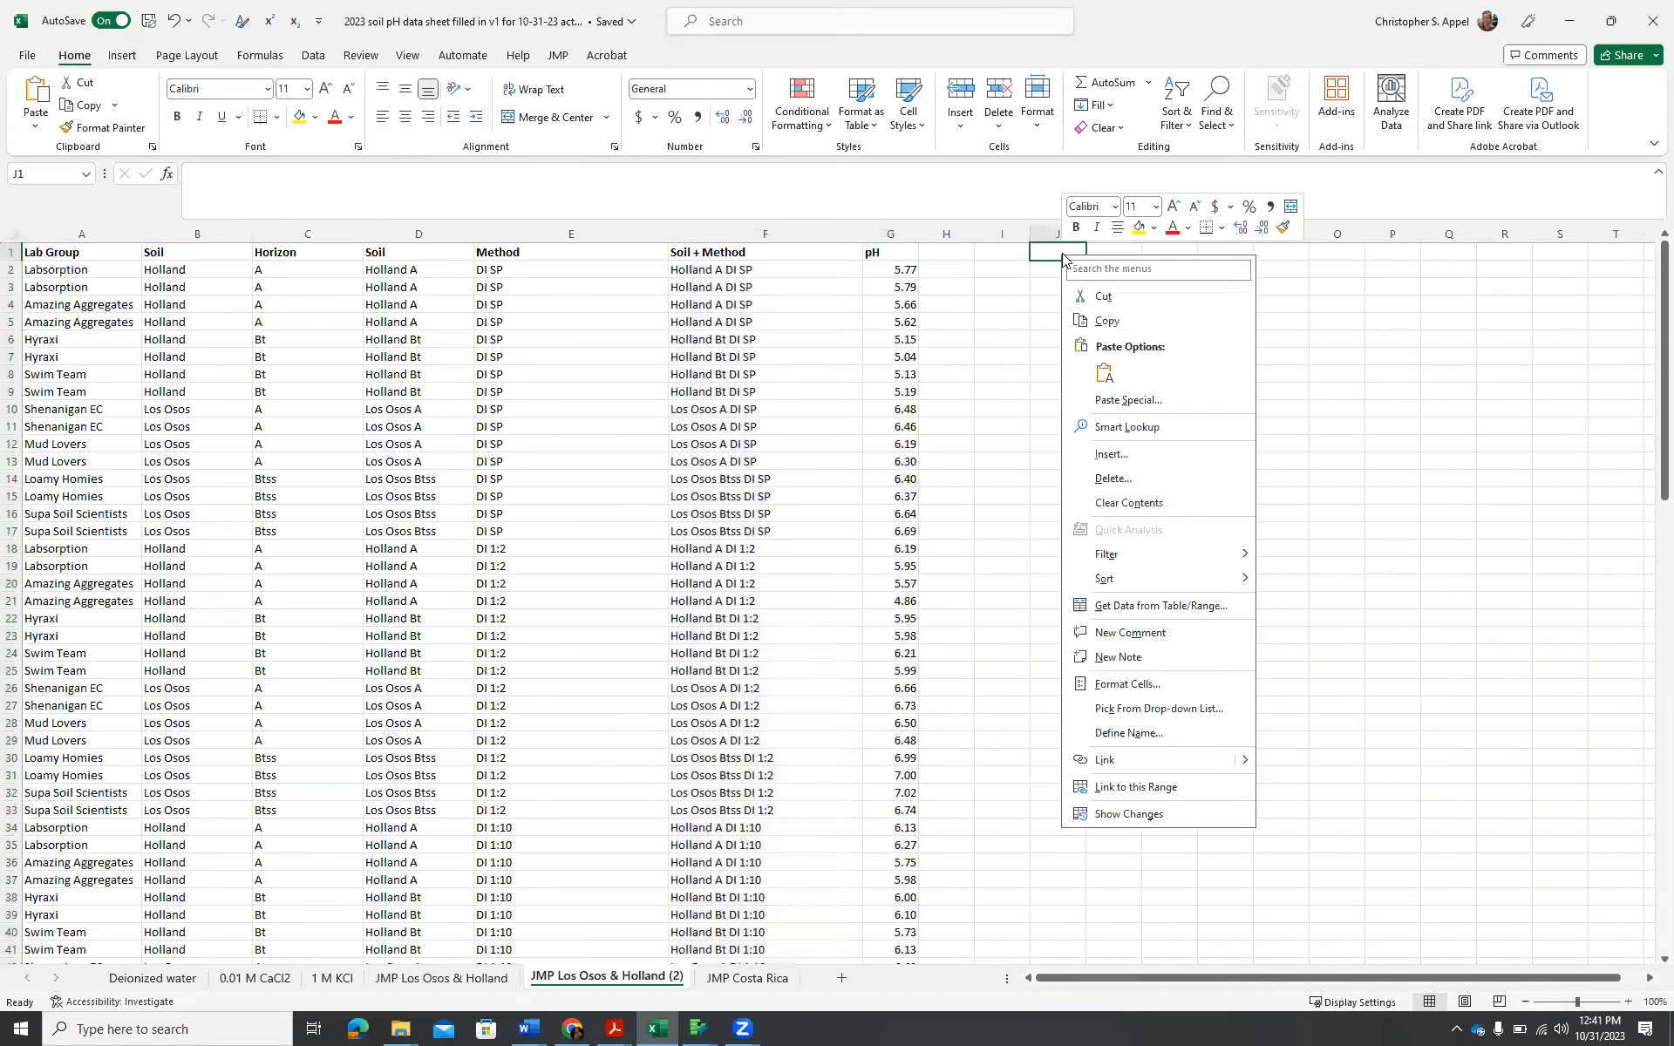
click(1105, 372)
click(1321, 370)
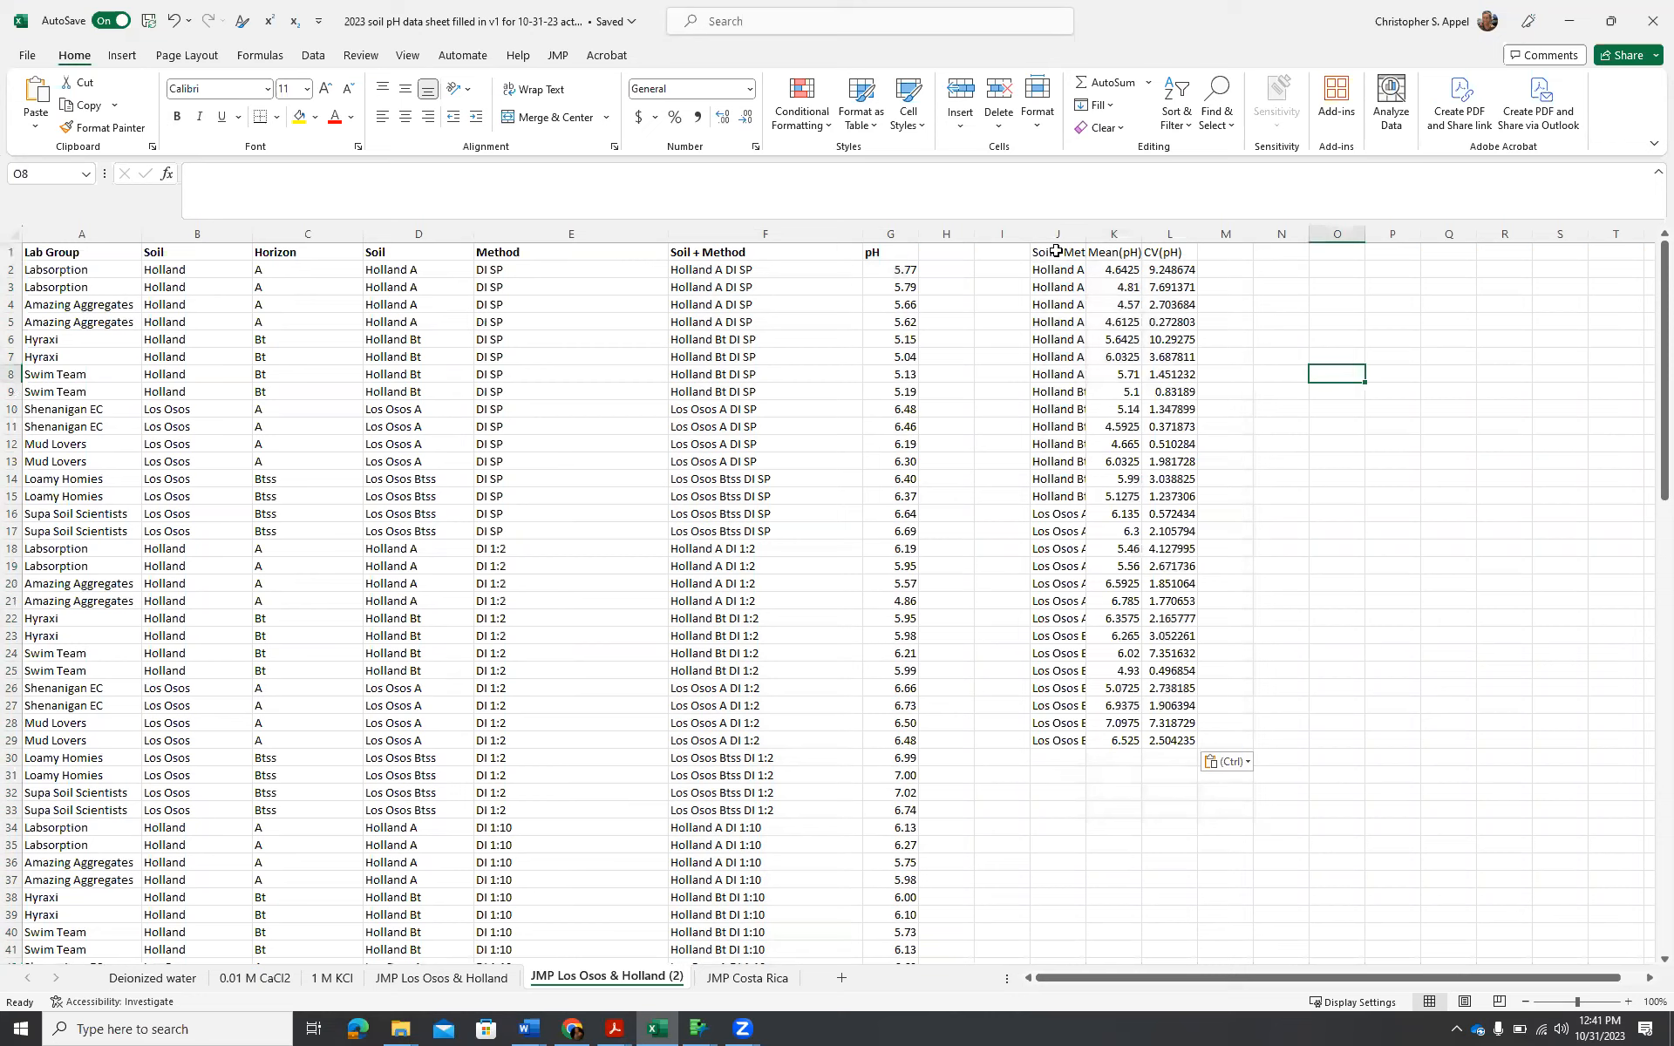
Make the pasted headers in J1:L1 bold and widen columns J to L so their contents fit.
drag(1057, 252, 1172, 252)
click(177, 118)
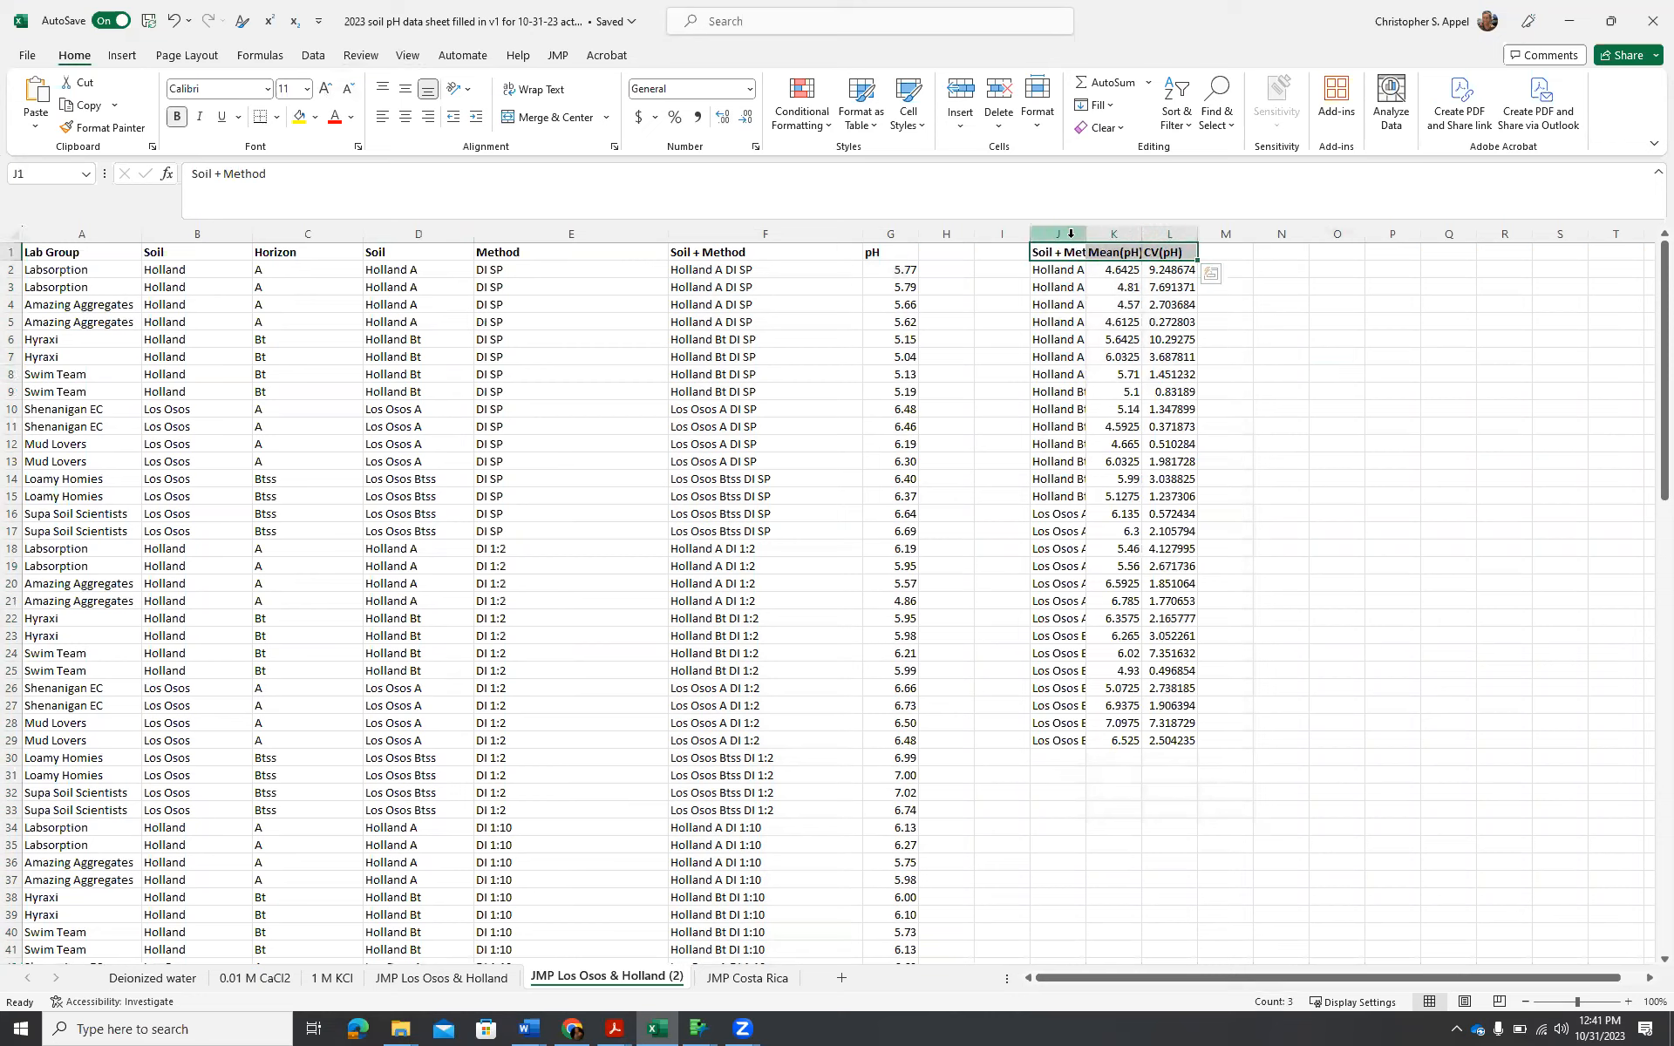
drag(1079, 233, 1282, 233)
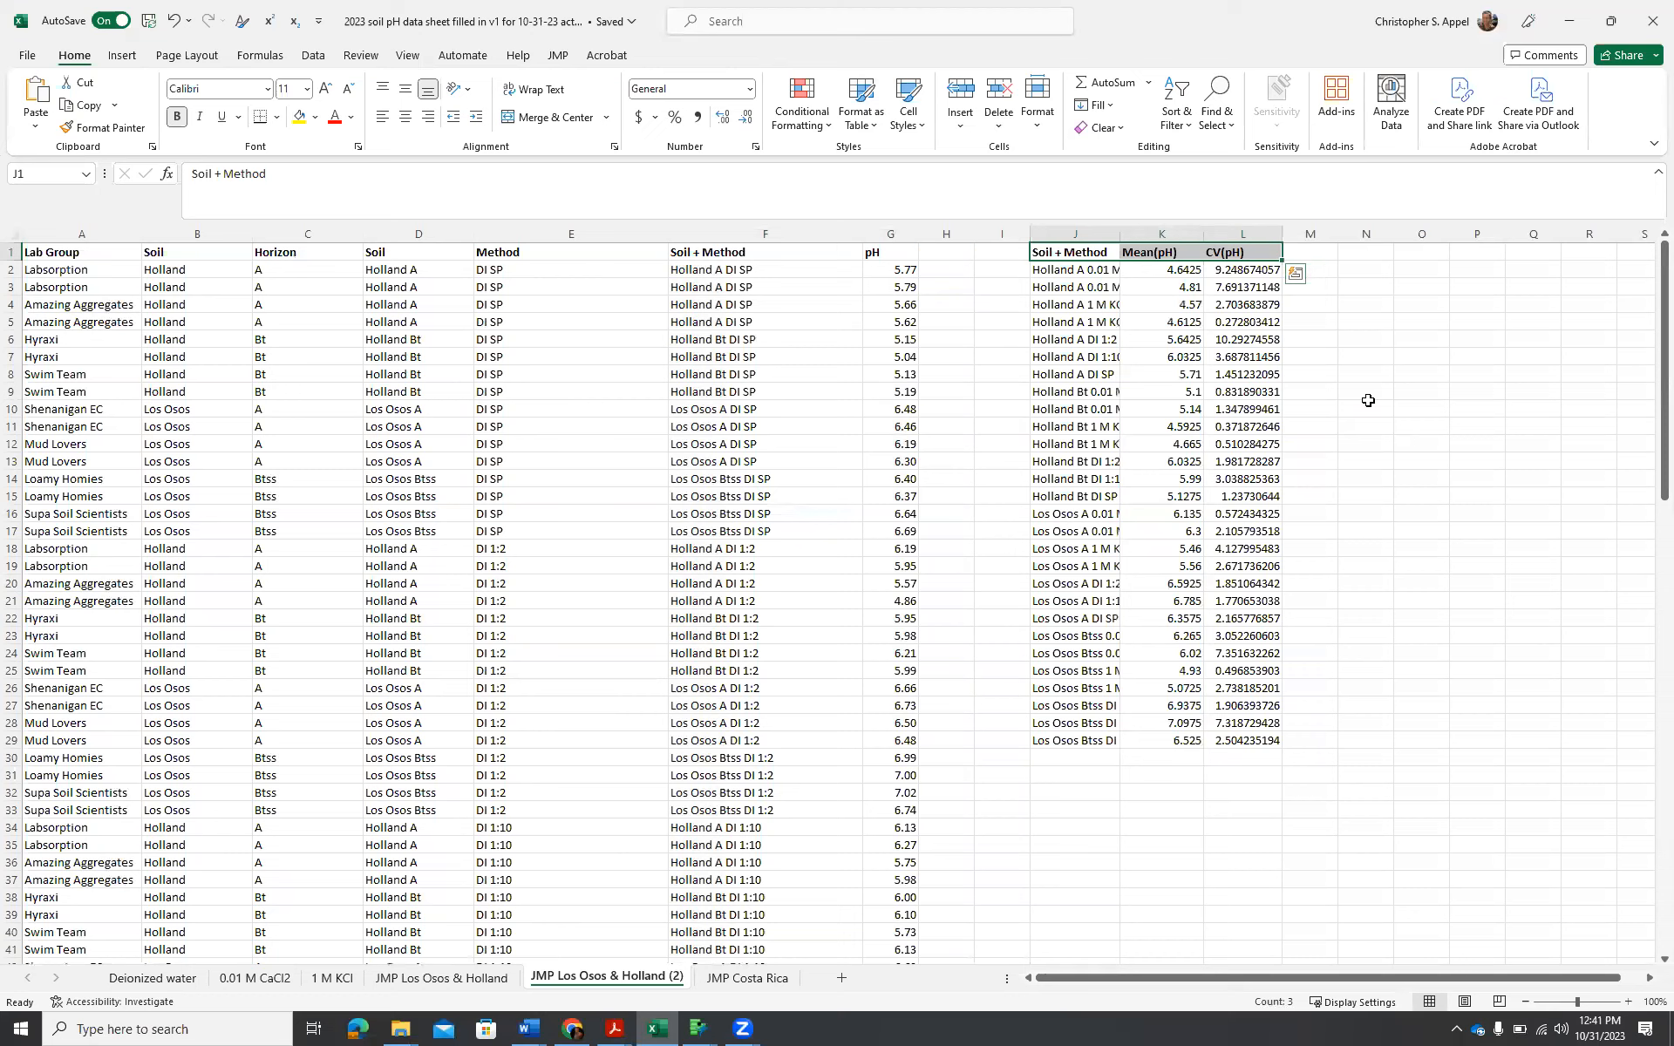
click(1068, 251)
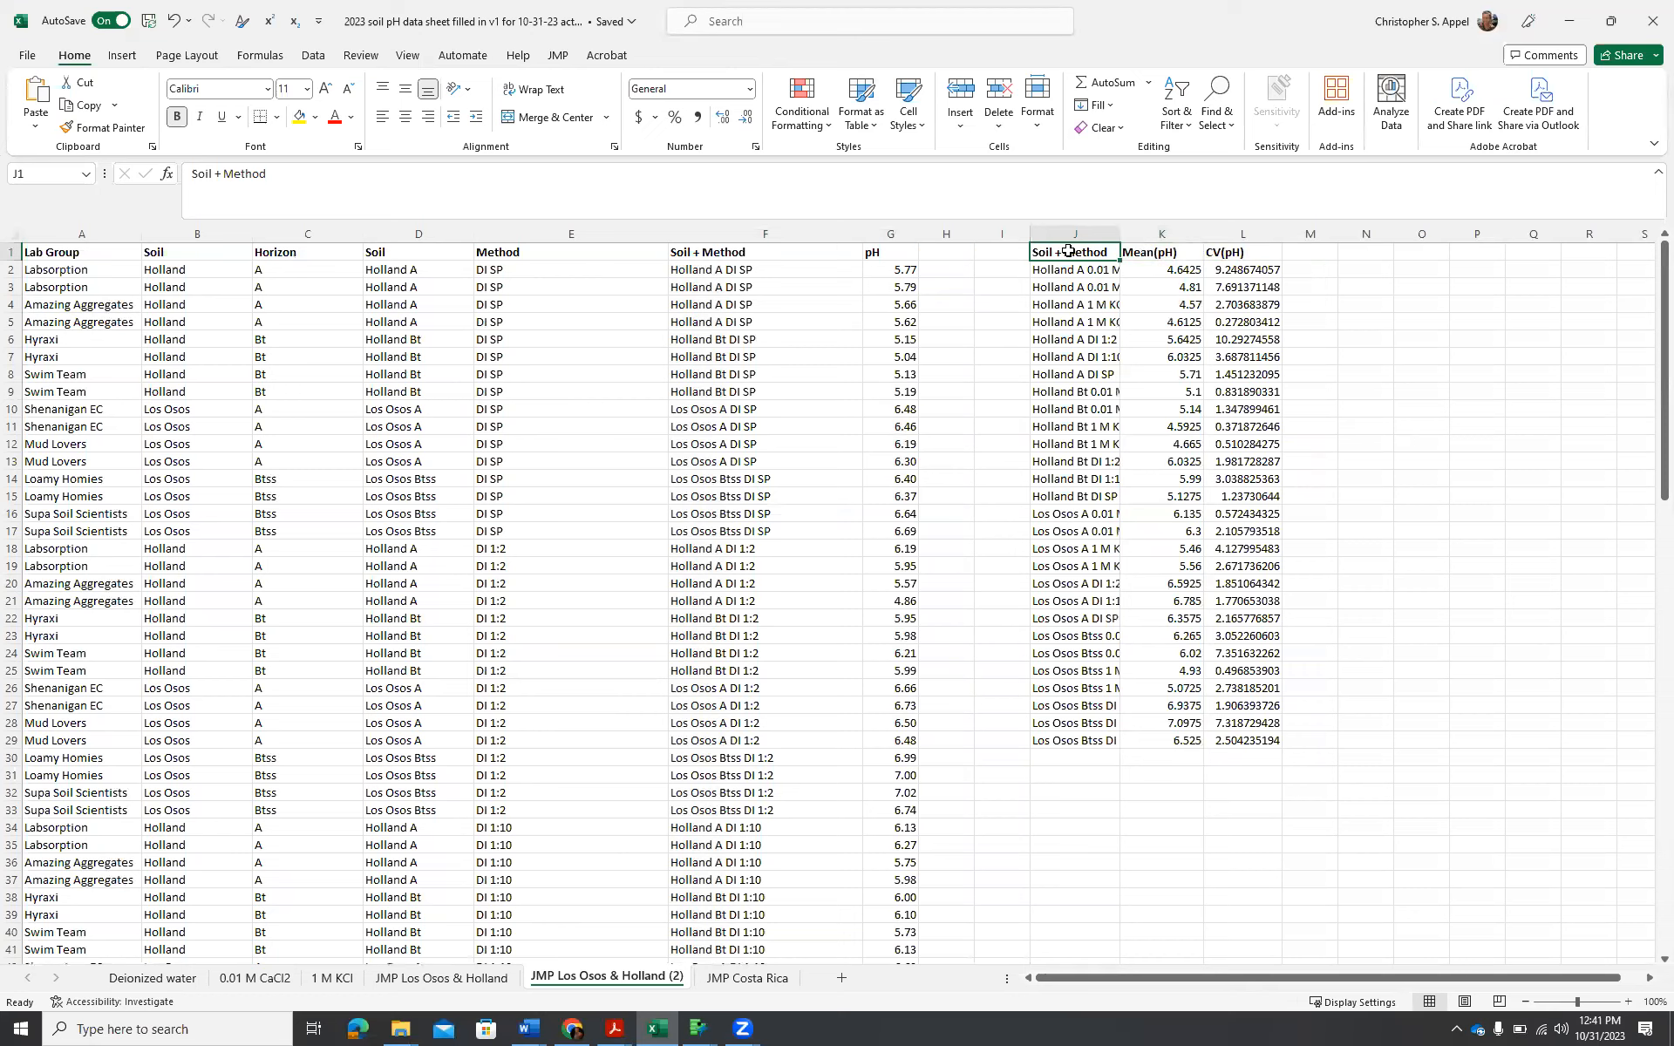
drag(1119, 234, 1197, 234)
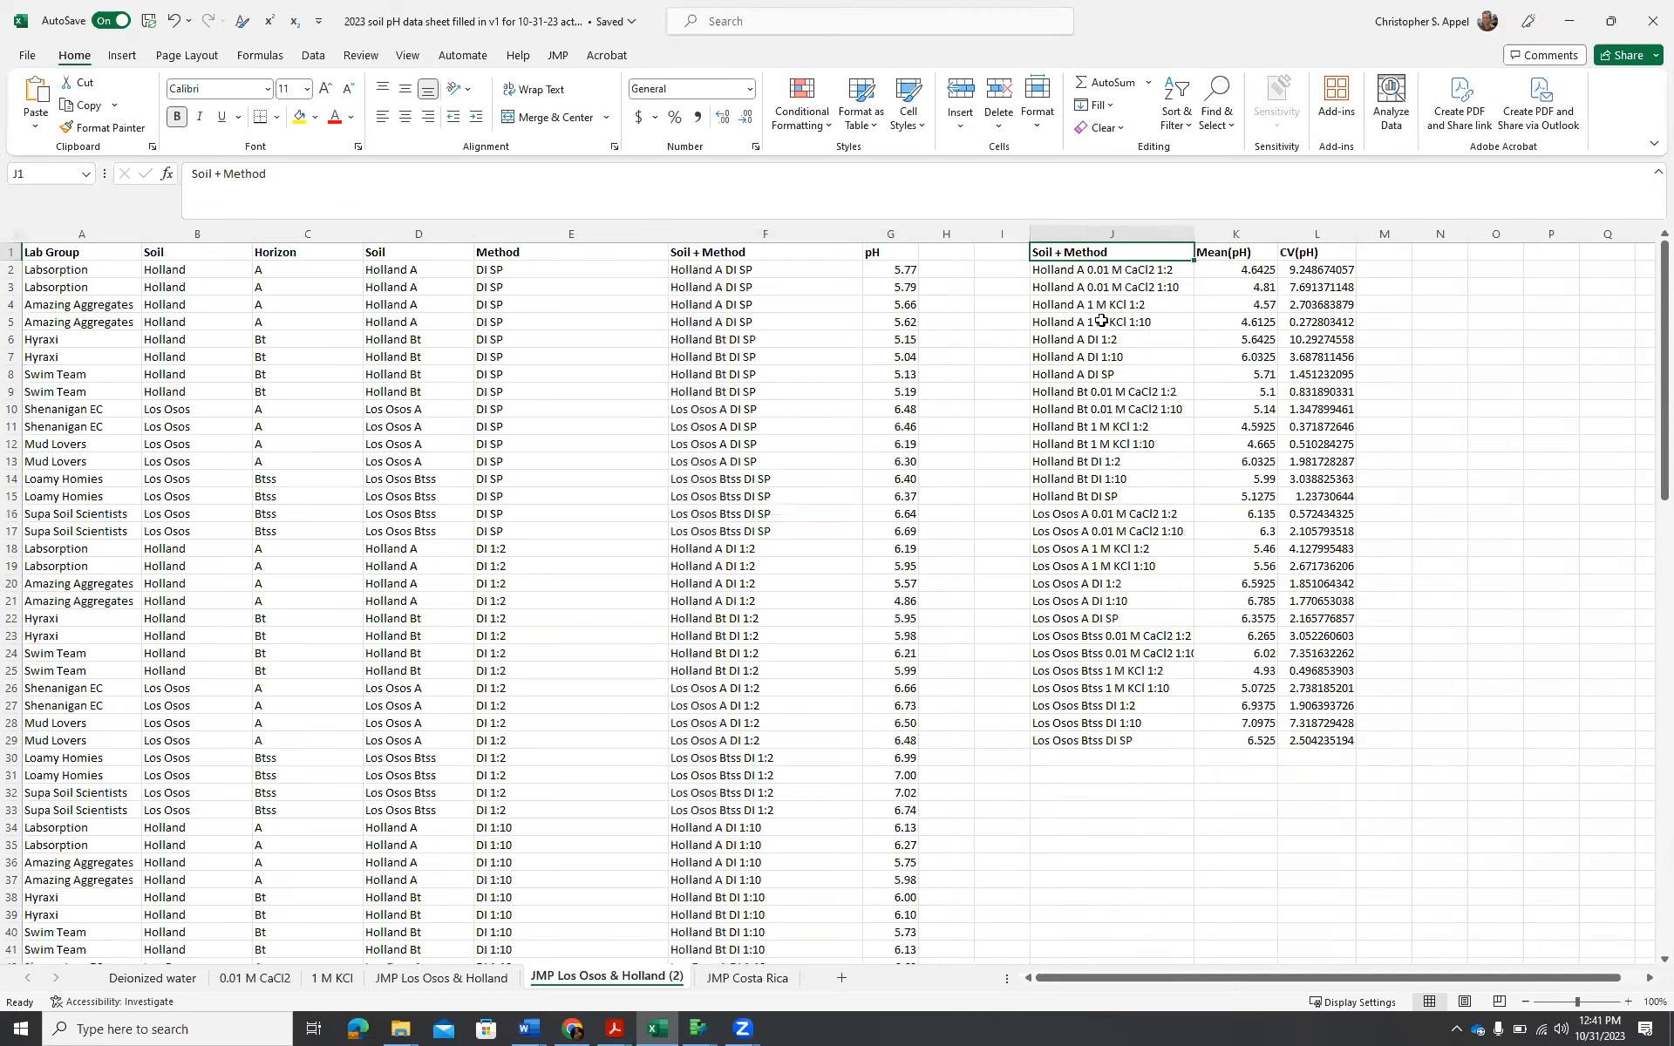
Move the 1 M KCl and DI rows of Holland A, Holland Bt and Los Osos A below the table, to J30, J35 and J40.
drag(1063, 311, 1234, 826)
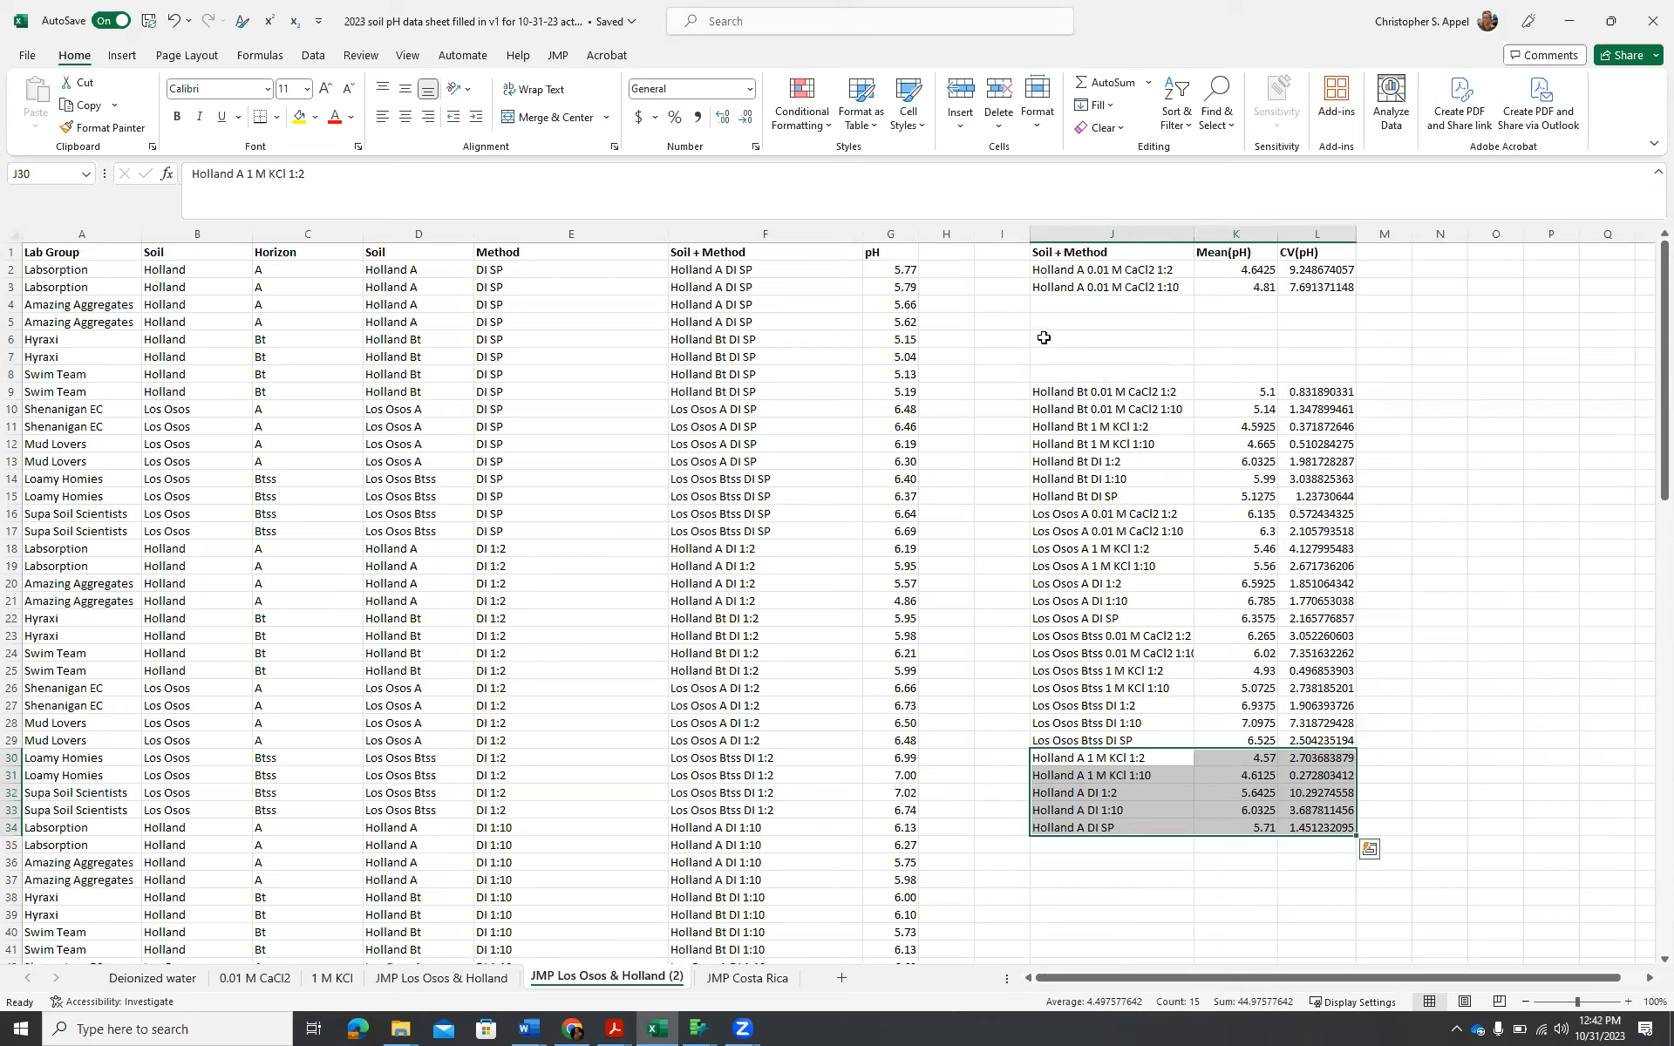
drag(1055, 426, 1331, 502)
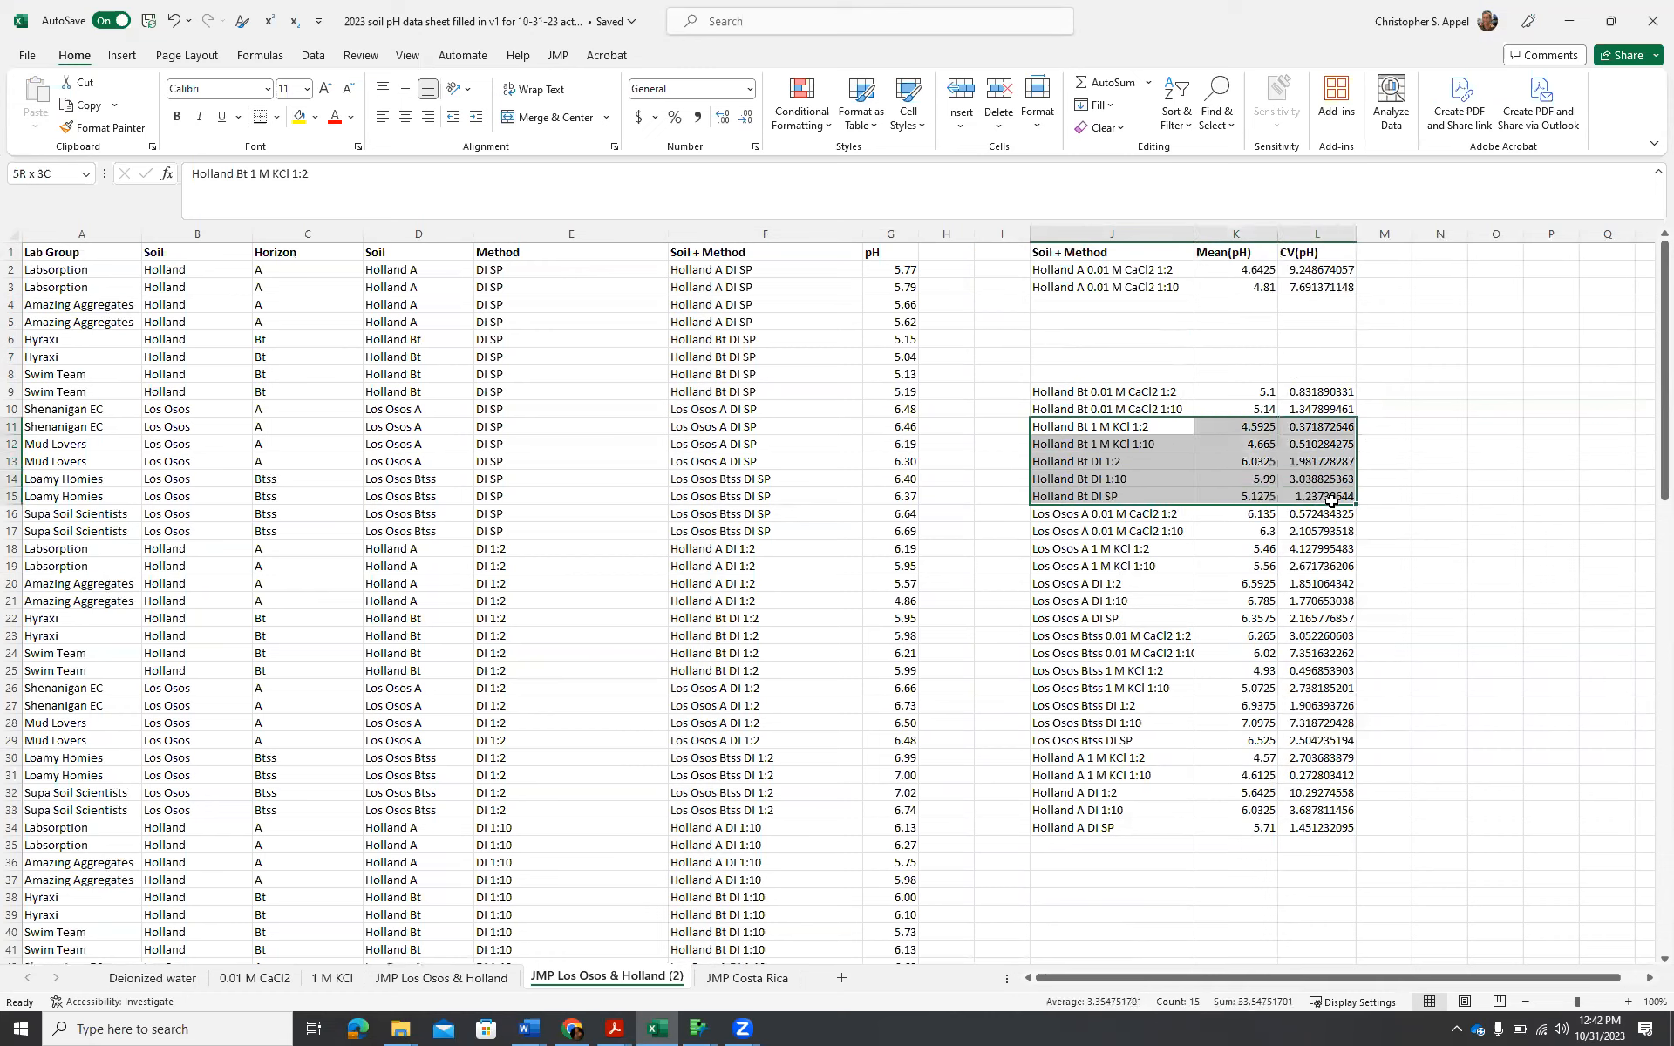
drag(1090, 505, 1090, 922)
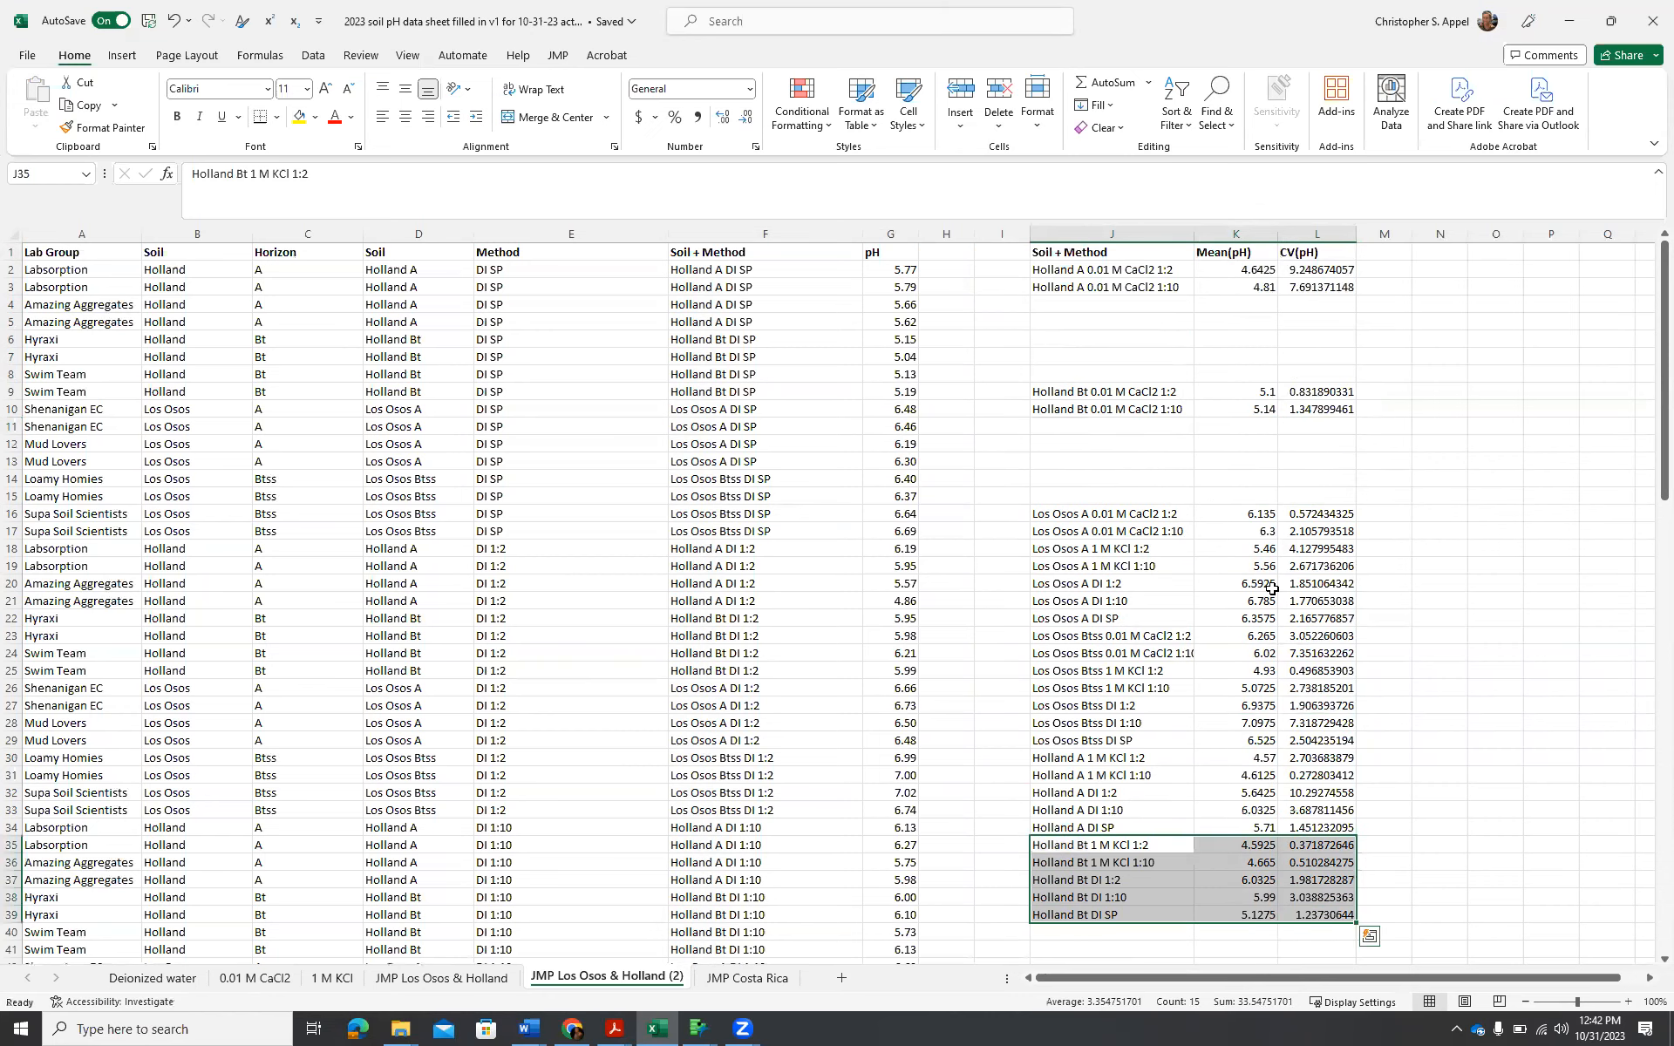
scroll(1271, 589, down, 2)
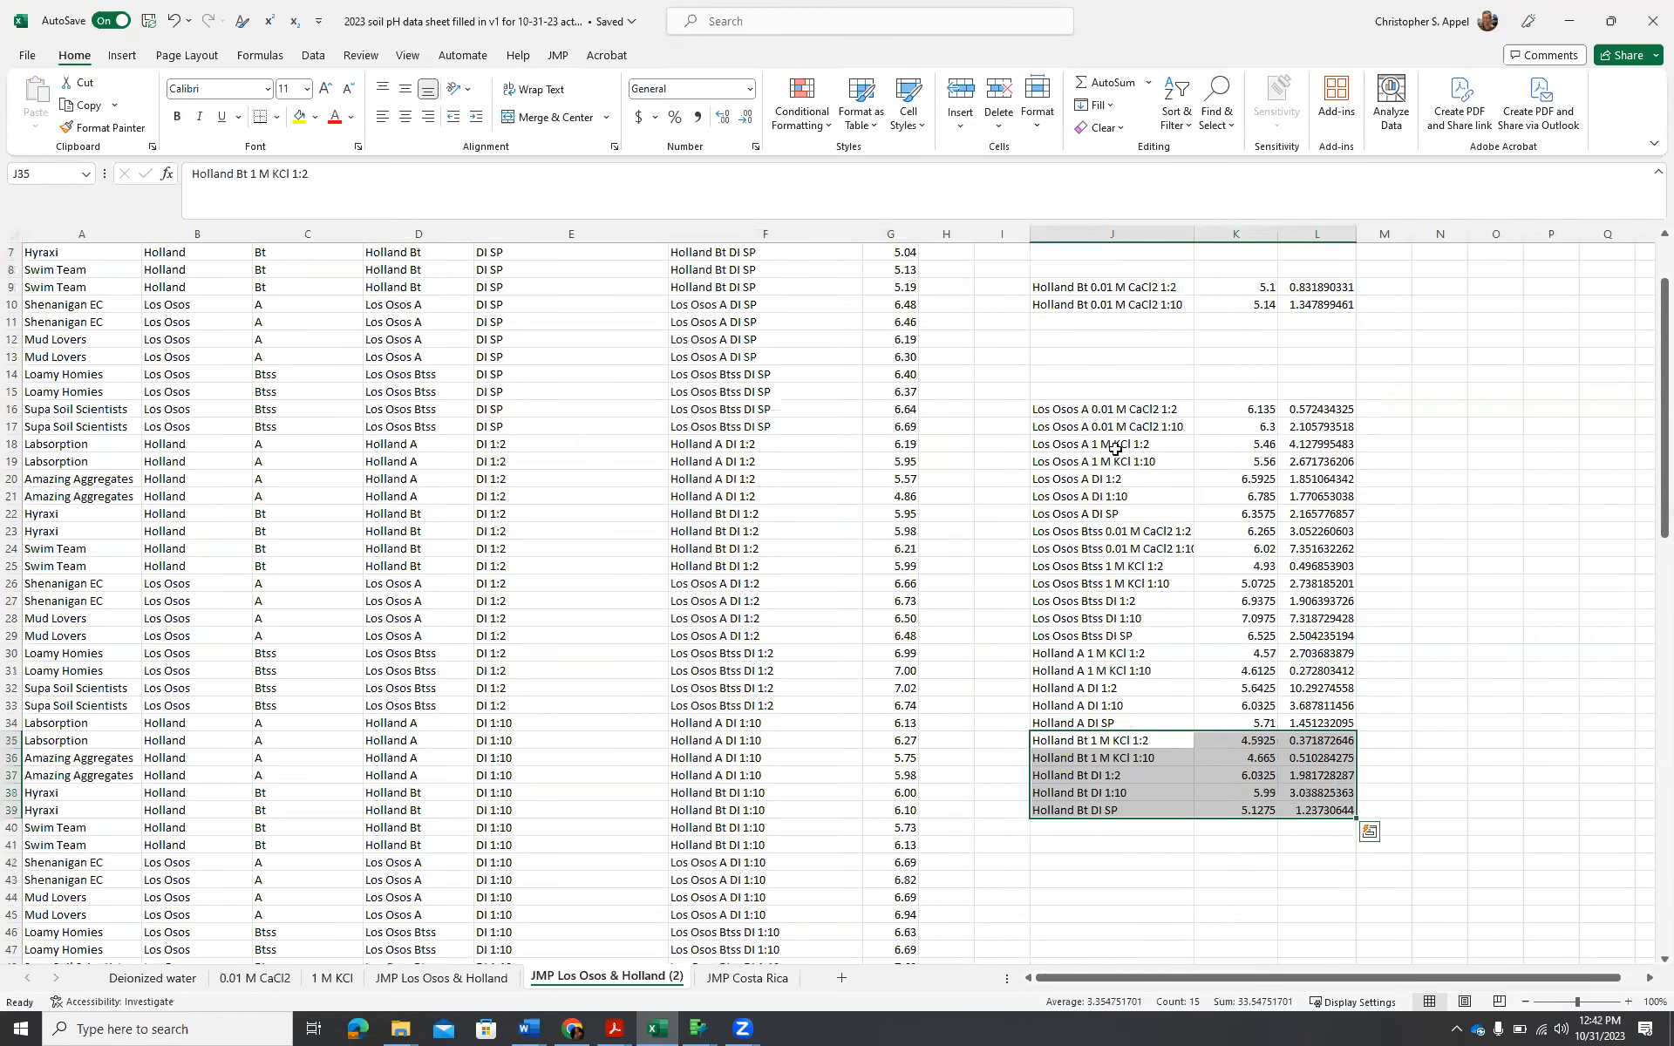
drag(1055, 444, 1329, 506)
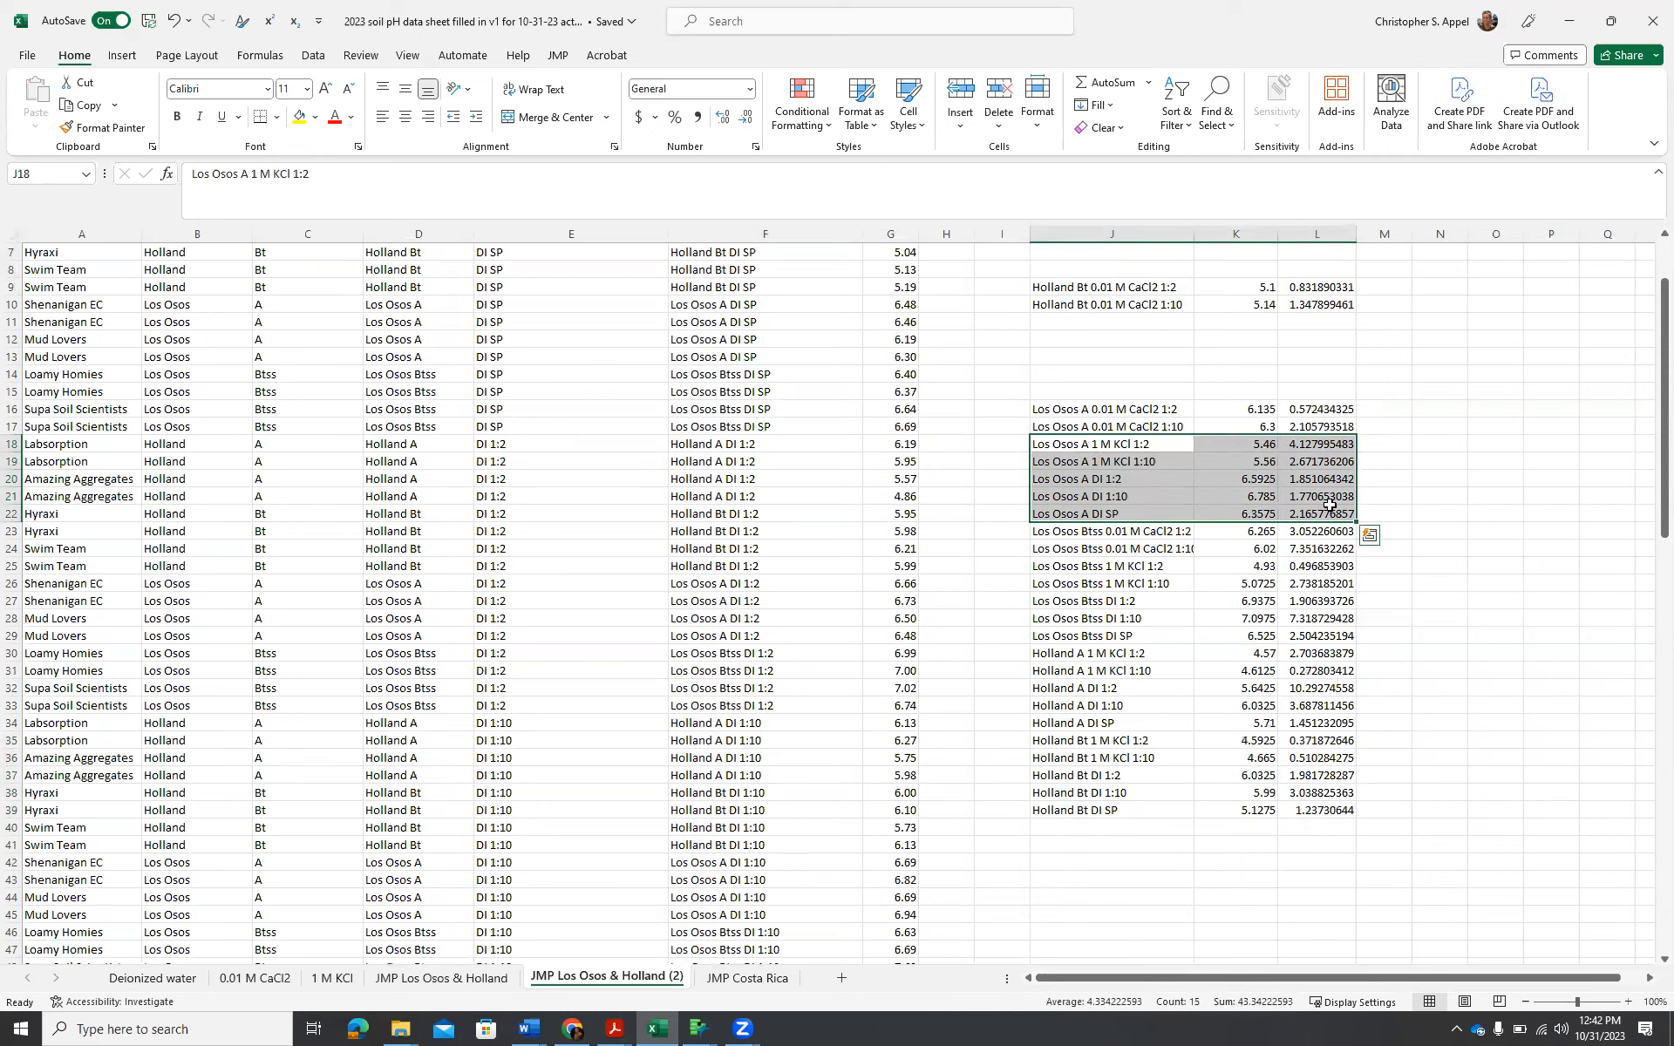
drag(1174, 520, 1167, 903)
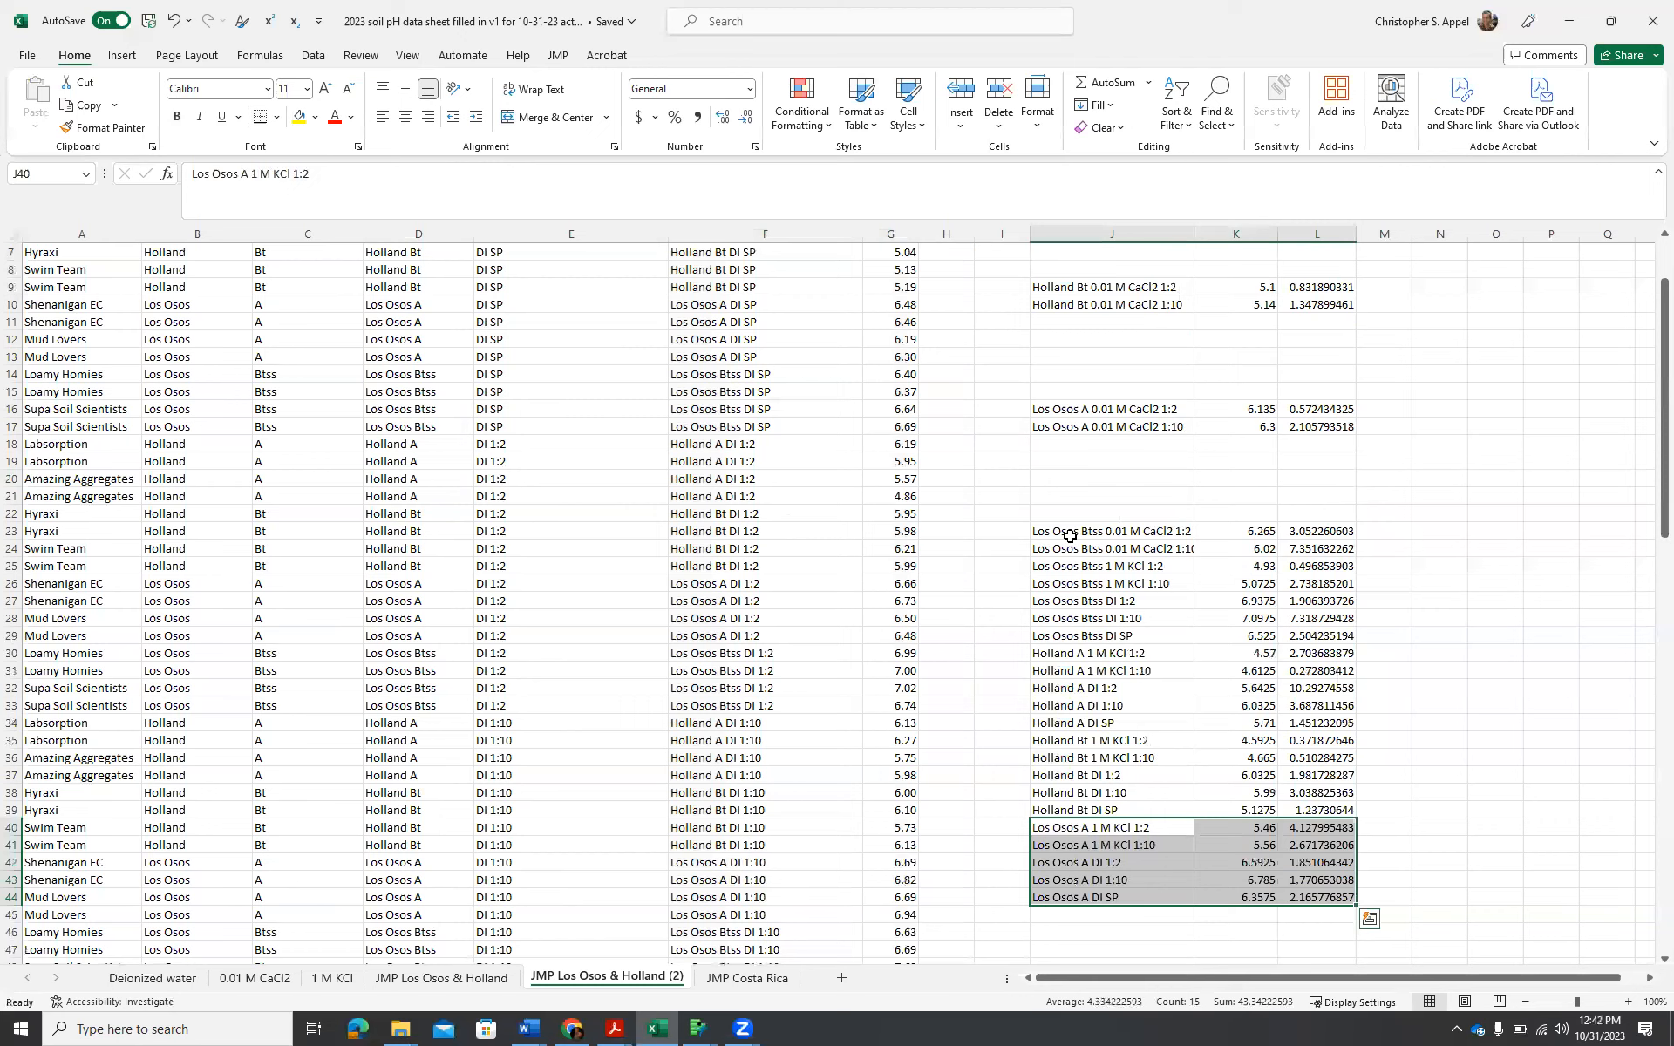
Gather the Los Osos Btss, Los Osos A and Holland Bt 0.01 M CaCl2 rows directly under the Holland A CaCl2 rows, starting at J4.
drag(1067, 534, 1290, 550)
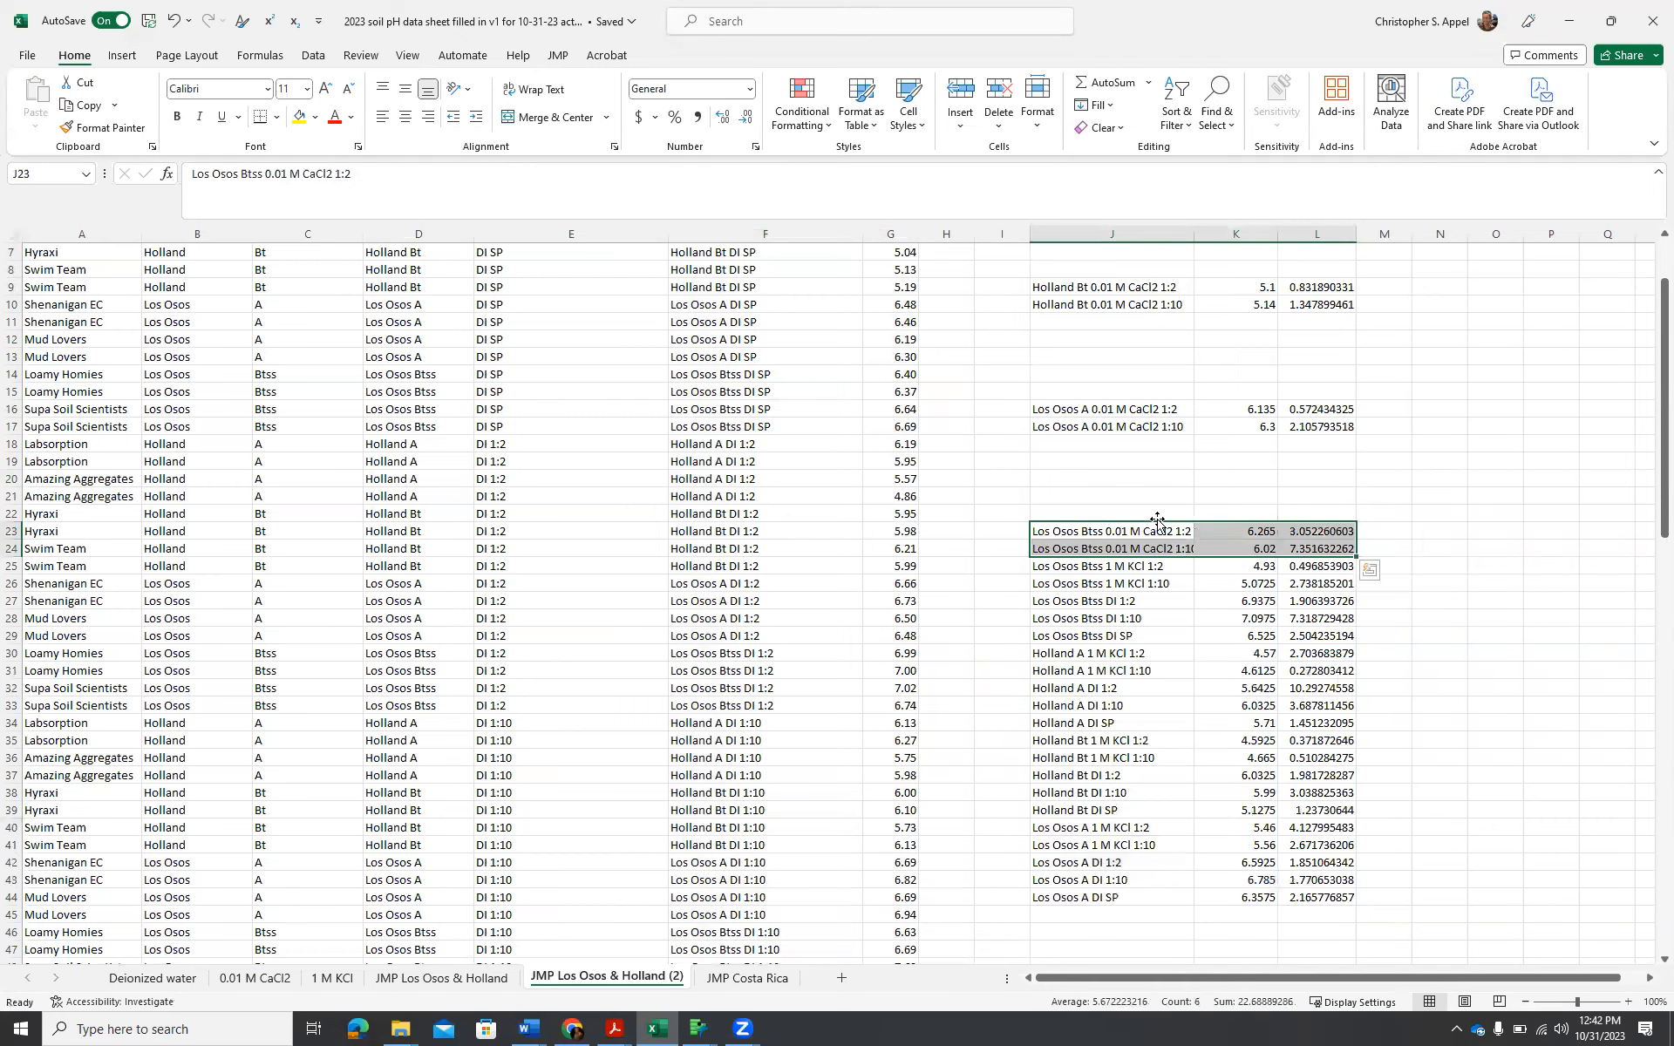
drag(1159, 524, 1299, 463)
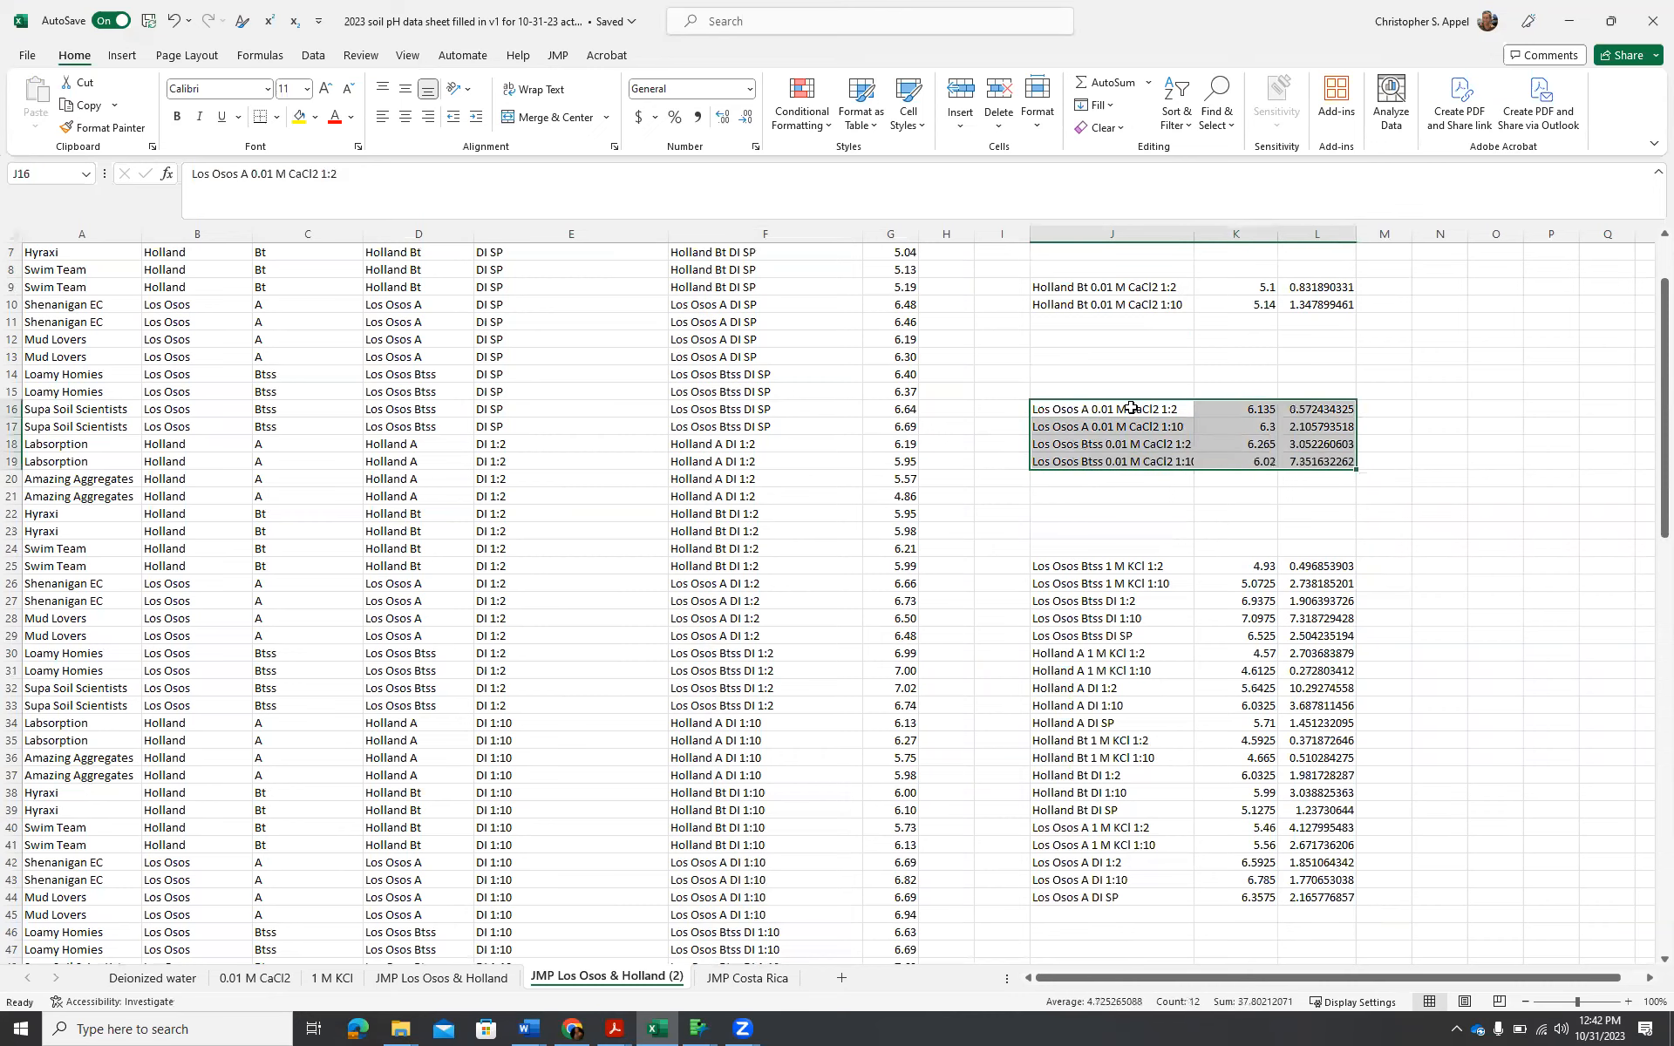
drag(1125, 402, 1125, 317)
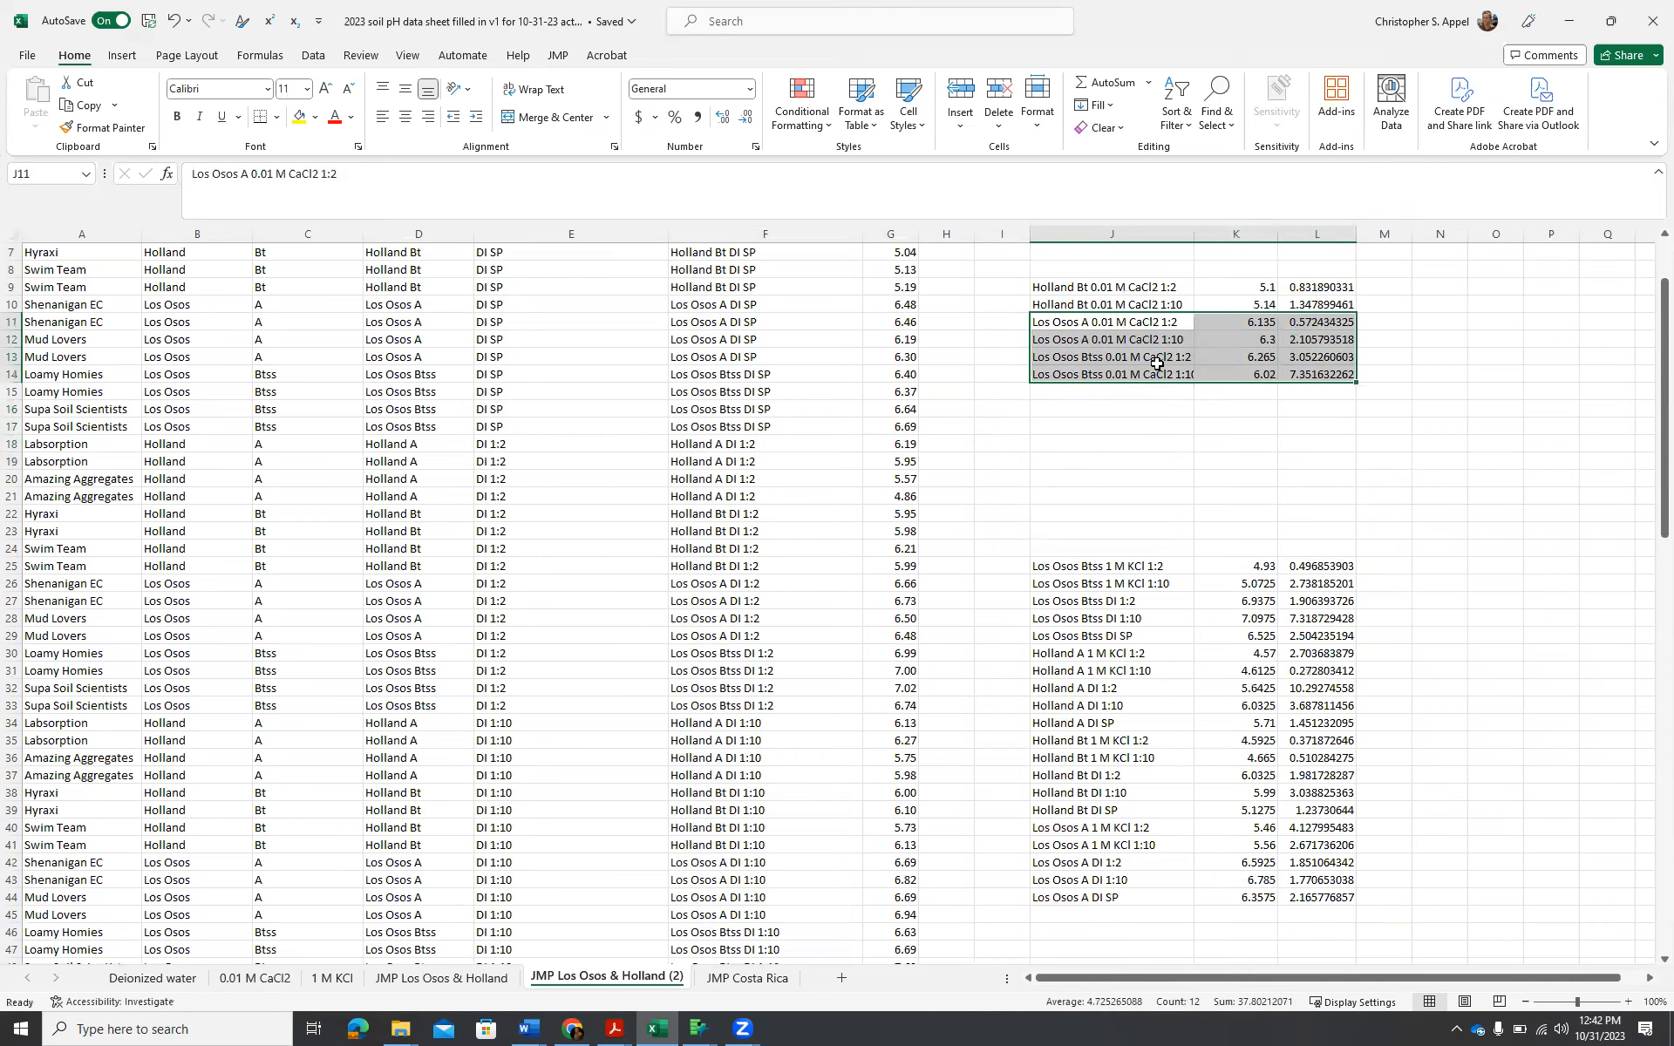
scroll(1156, 363, up, 2)
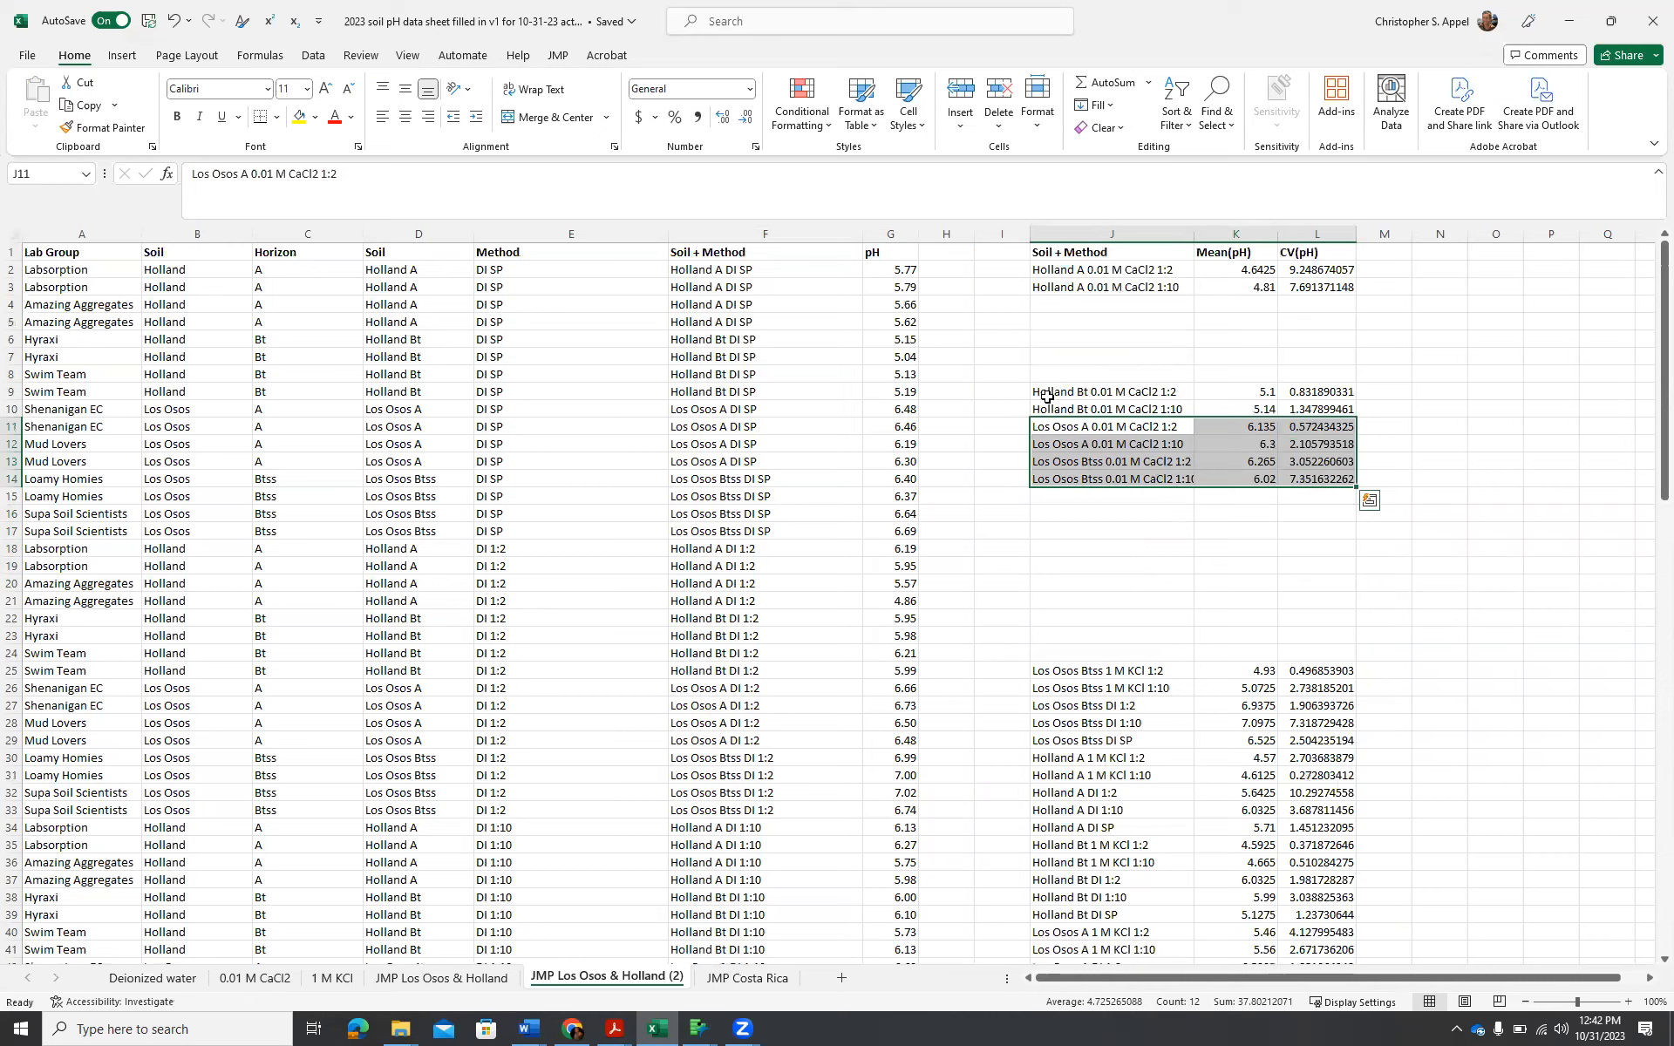
drag(1061, 389, 1342, 475)
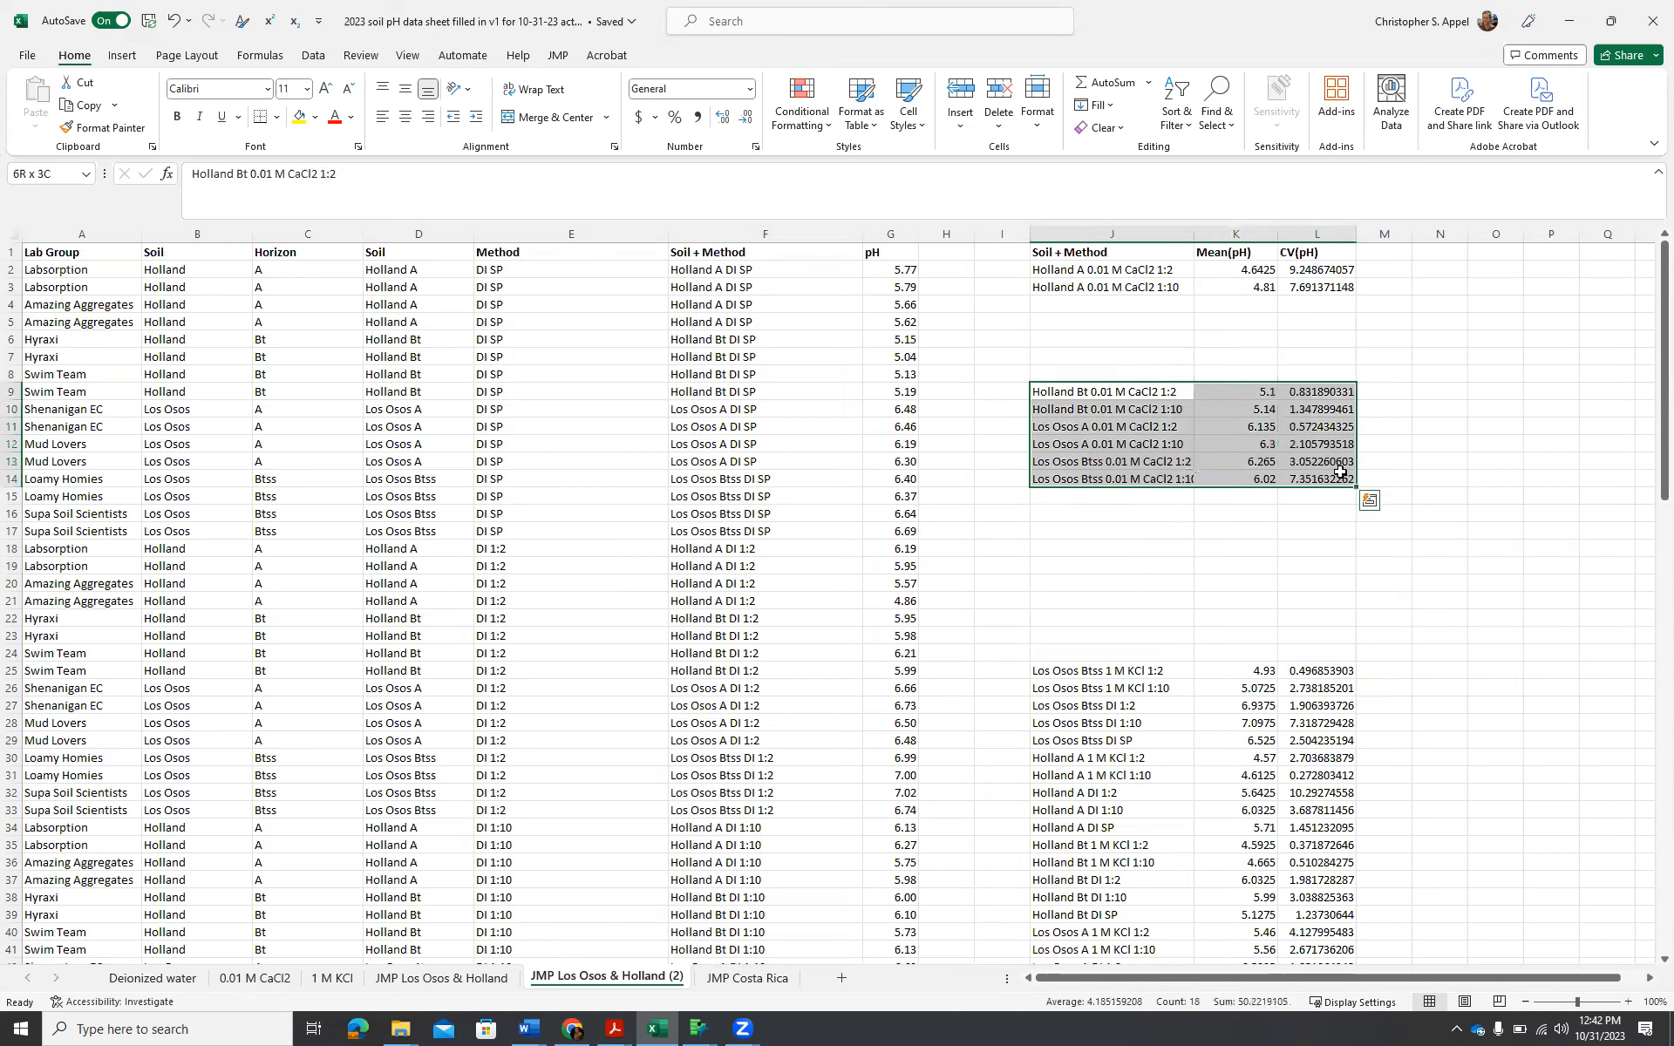
drag(1131, 384, 1128, 297)
Move the two Los Osos Btss 1 M KCl rows to N2 and widen column N to fit the labels.
scroll(1340, 575, down, 2)
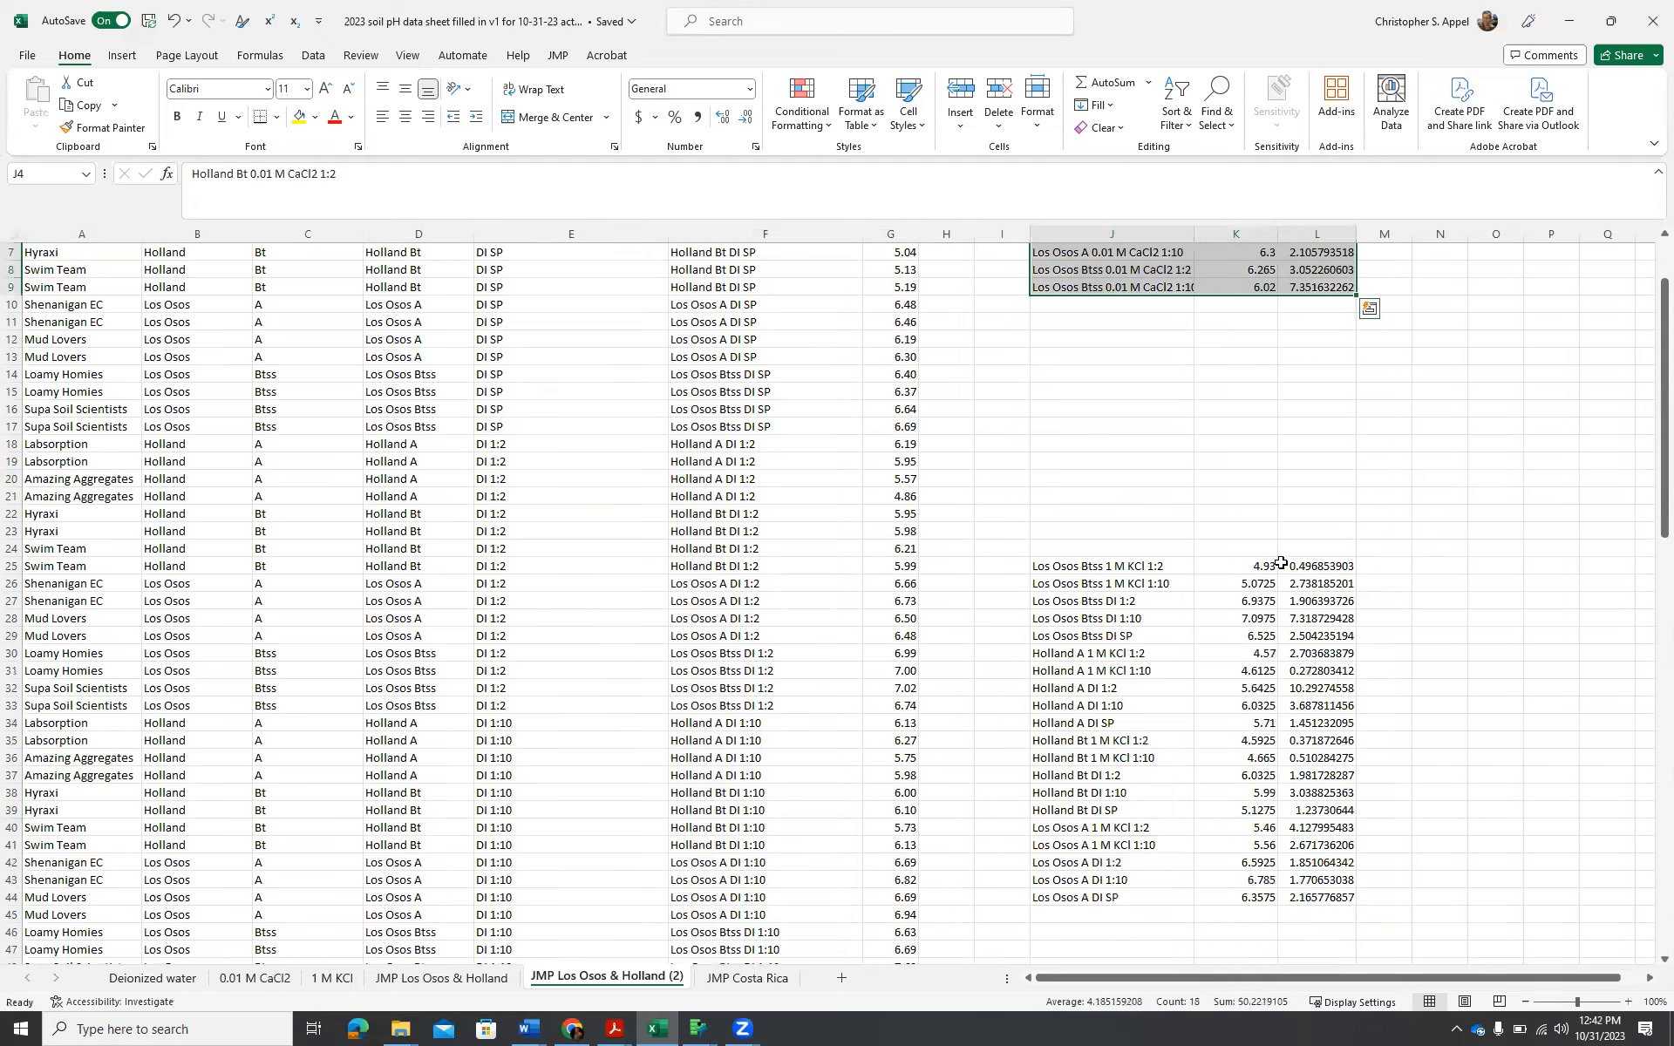
drag(1065, 565, 1315, 583)
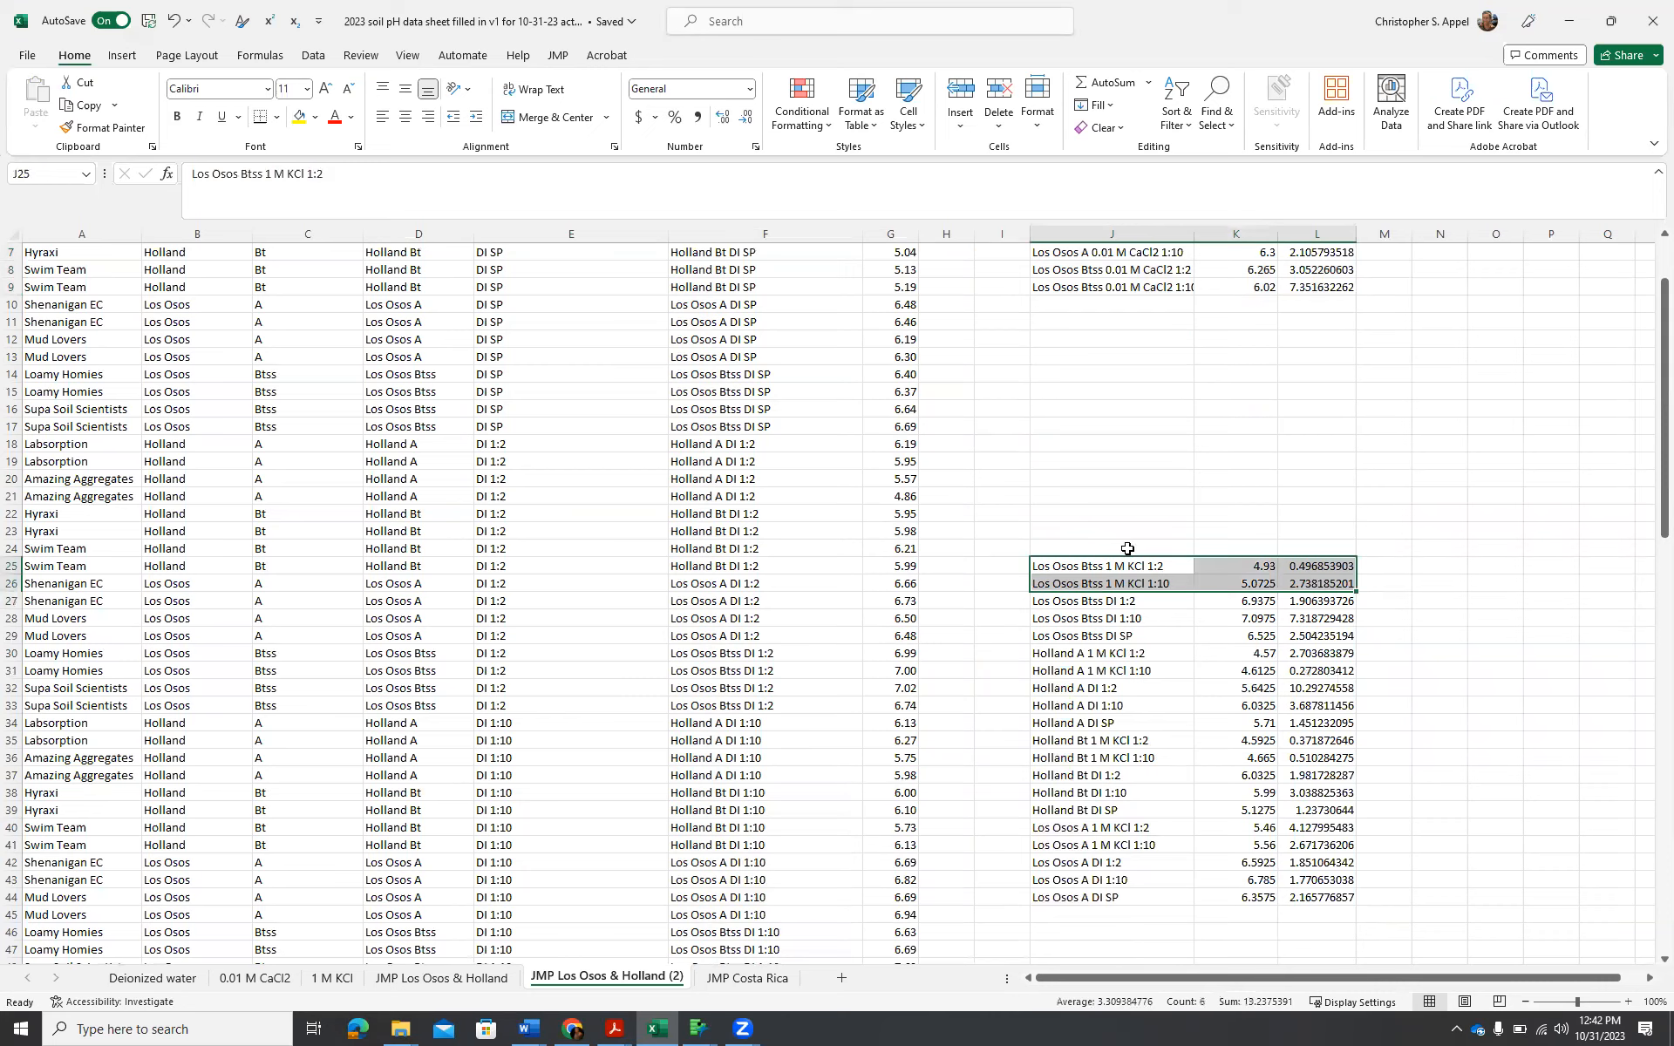
drag(1127, 559, 1515, 233)
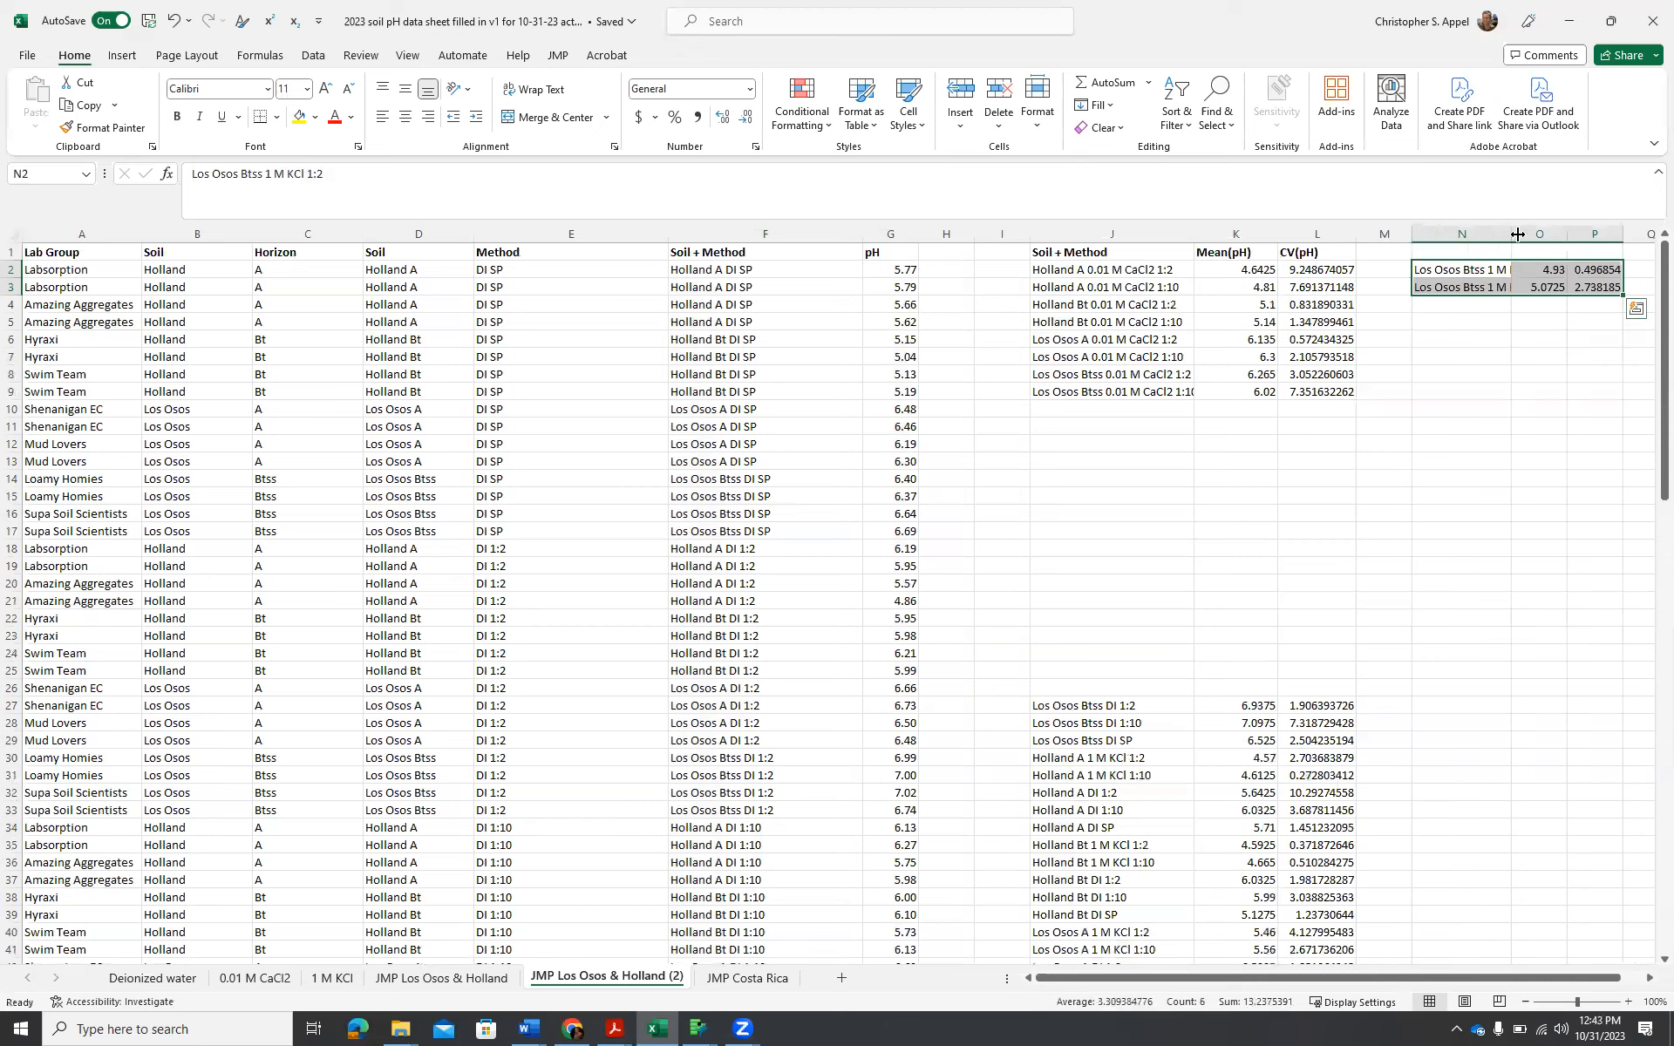
drag(1511, 234, 1566, 236)
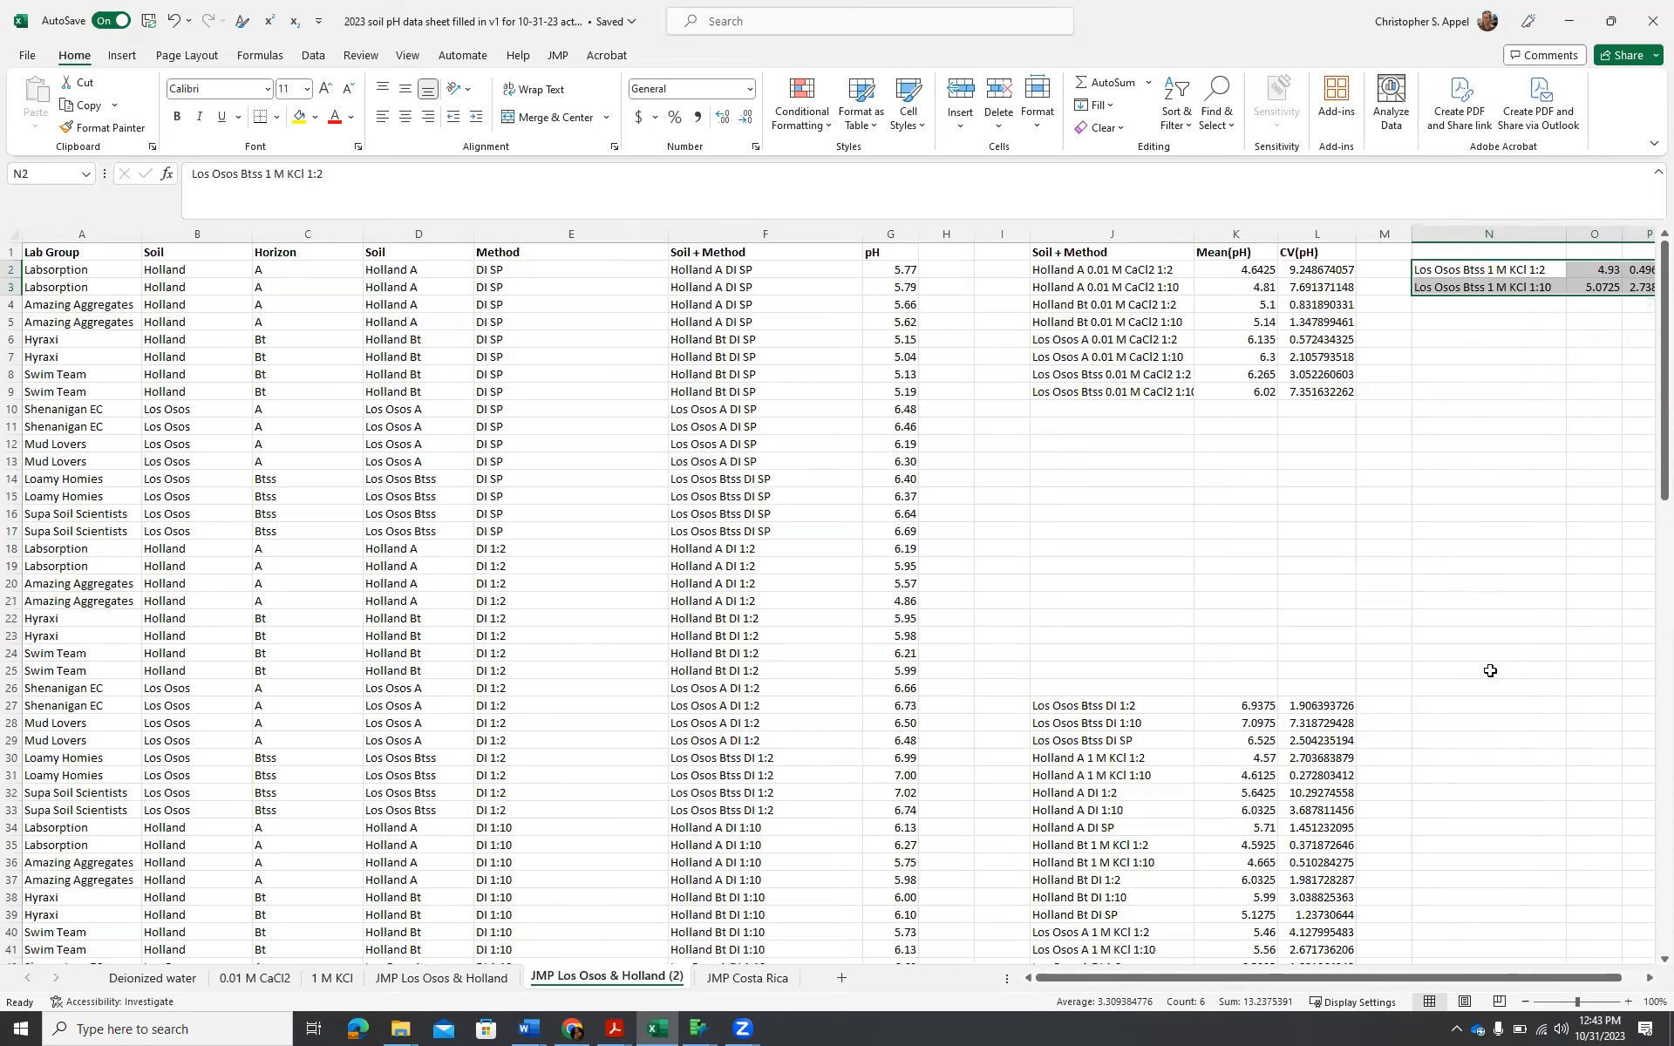
Try to copy the 1 M KCl rows of Holland A, Holland Bt and Los Osos A together as one multiple selection.
scroll(1488, 670, down, 1)
scroll(1489, 671, down, 2)
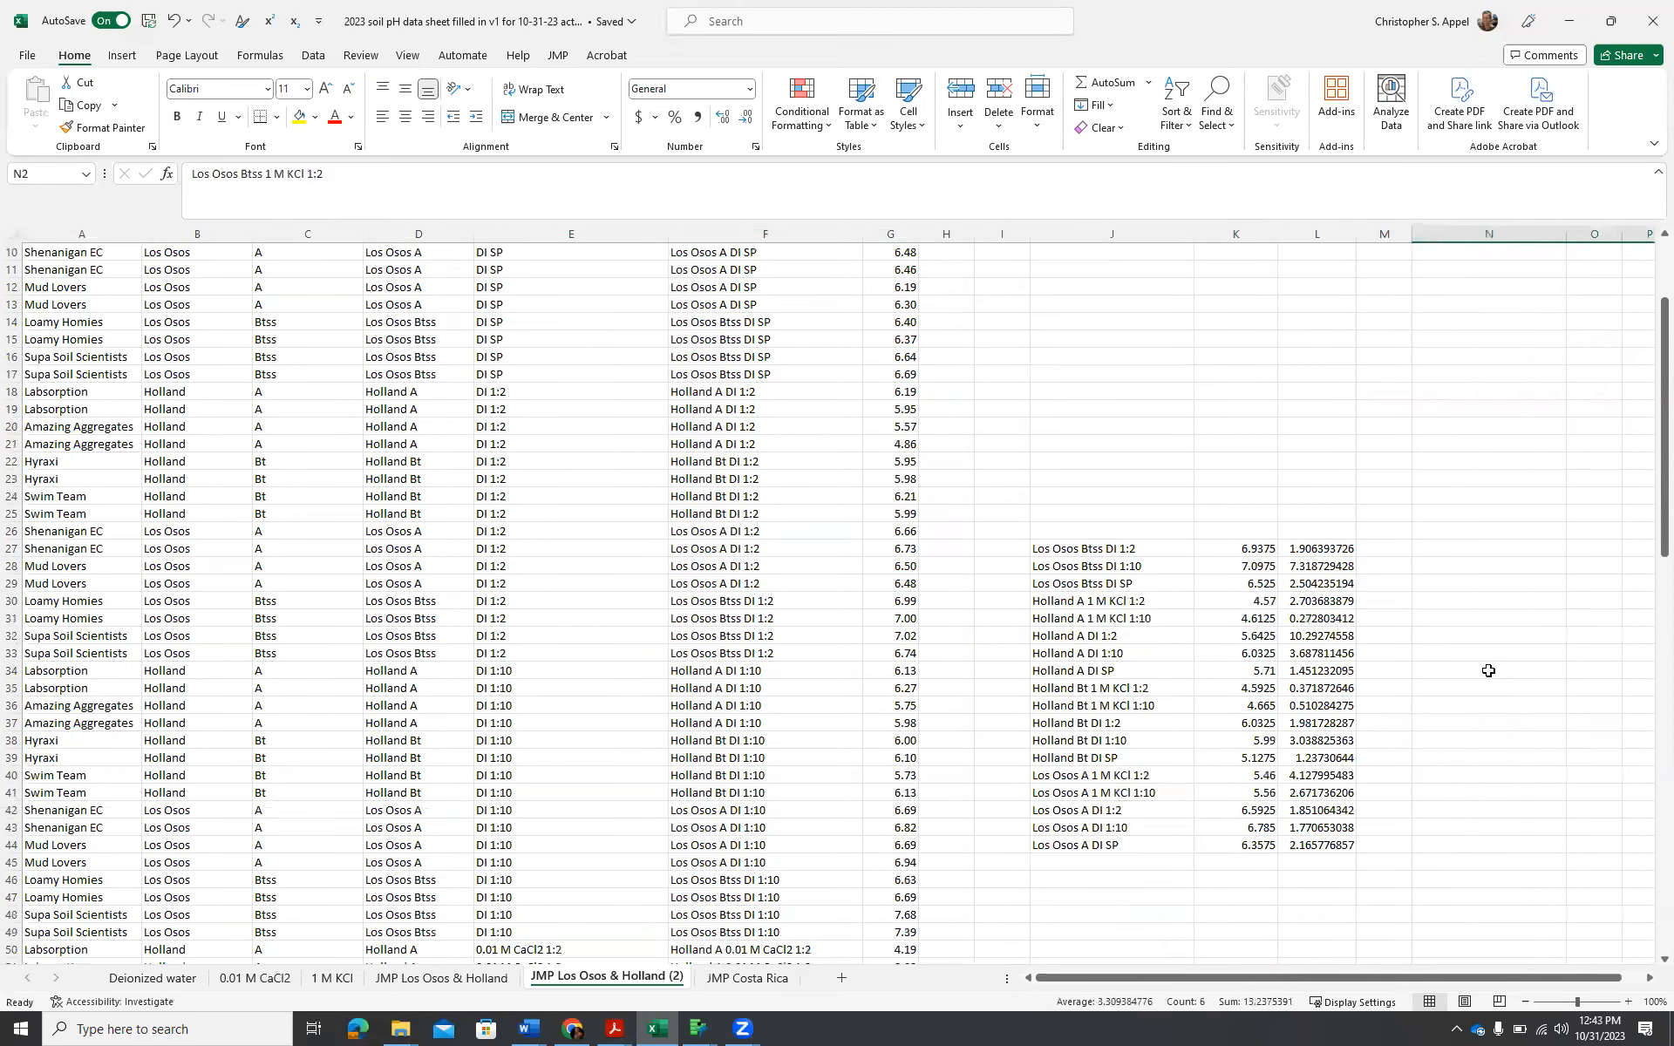
drag(1050, 601, 1314, 617)
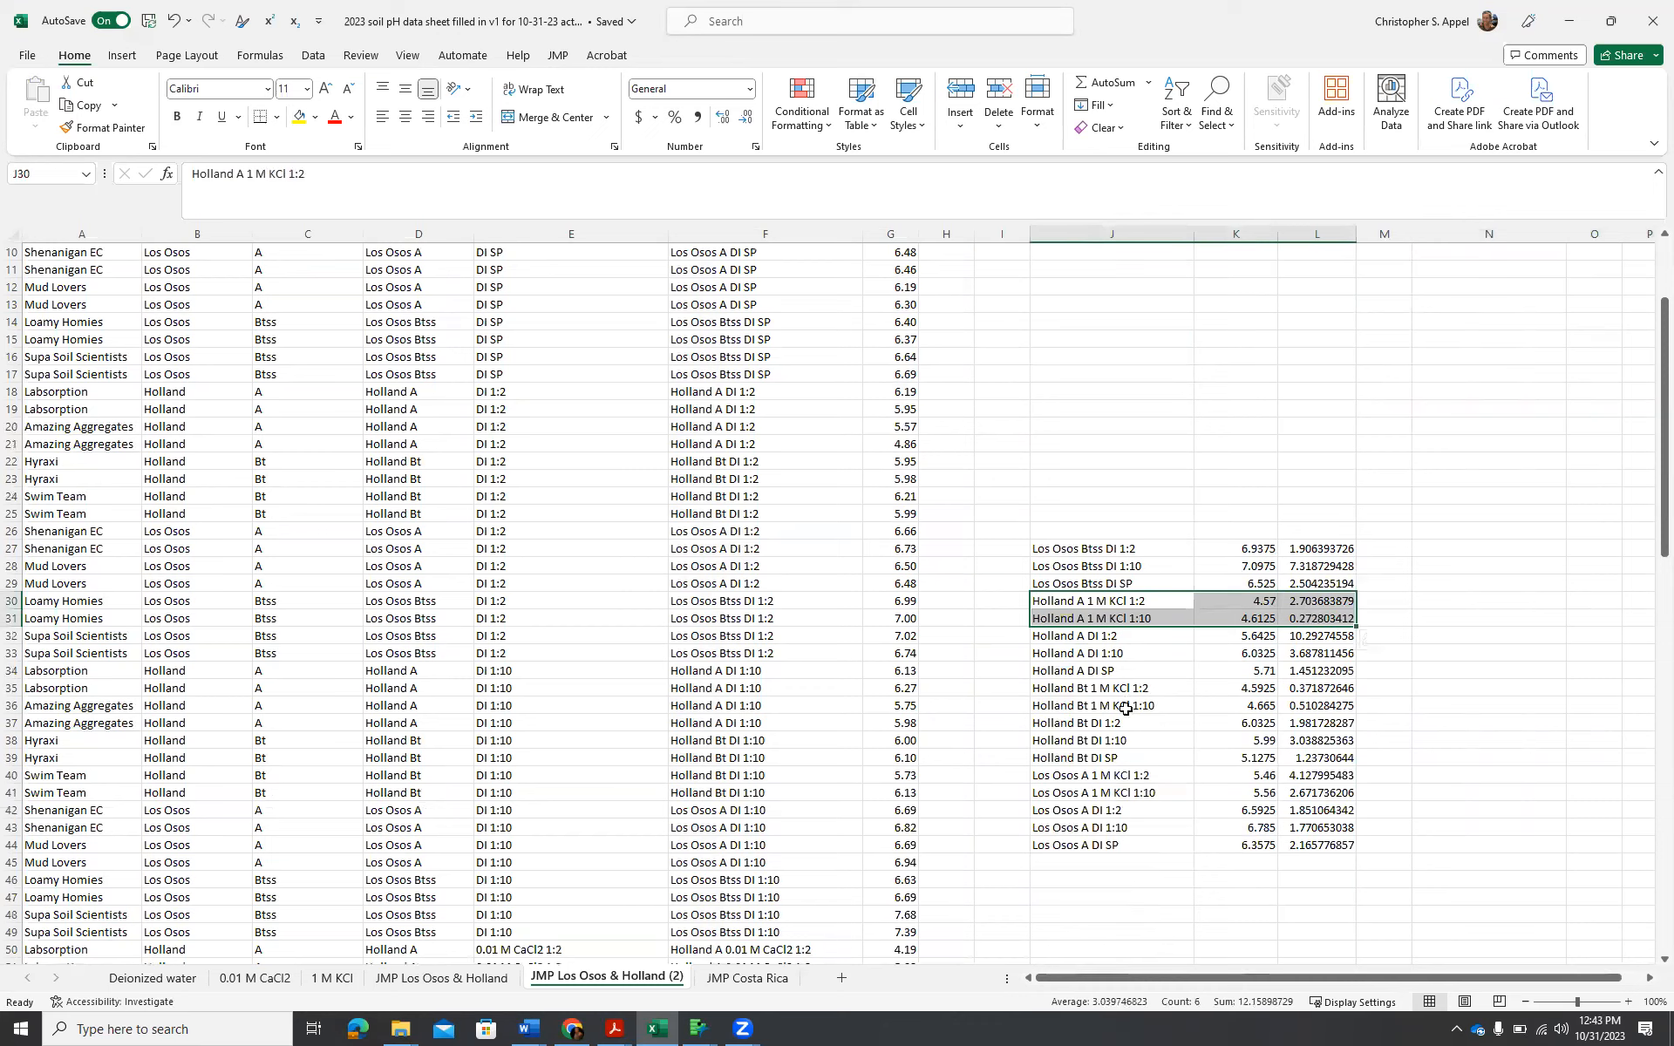
drag(1054, 691, 1331, 706)
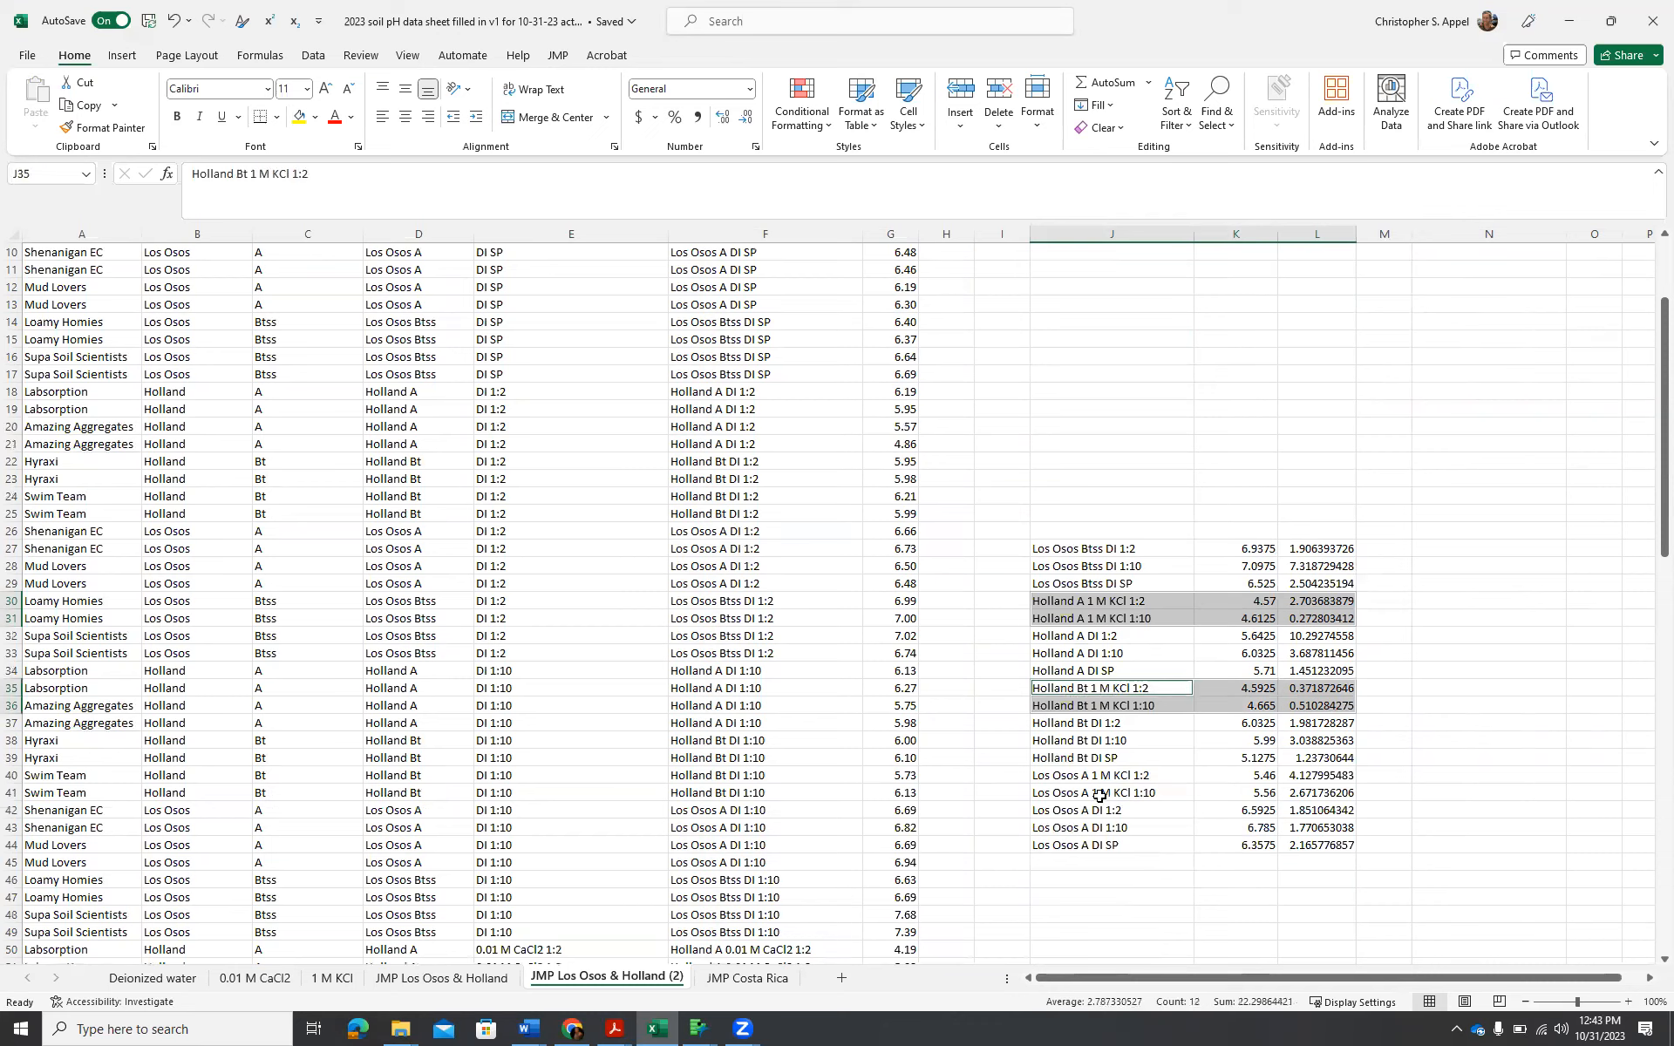
drag(1051, 776, 1354, 784)
key(ctrl+c)
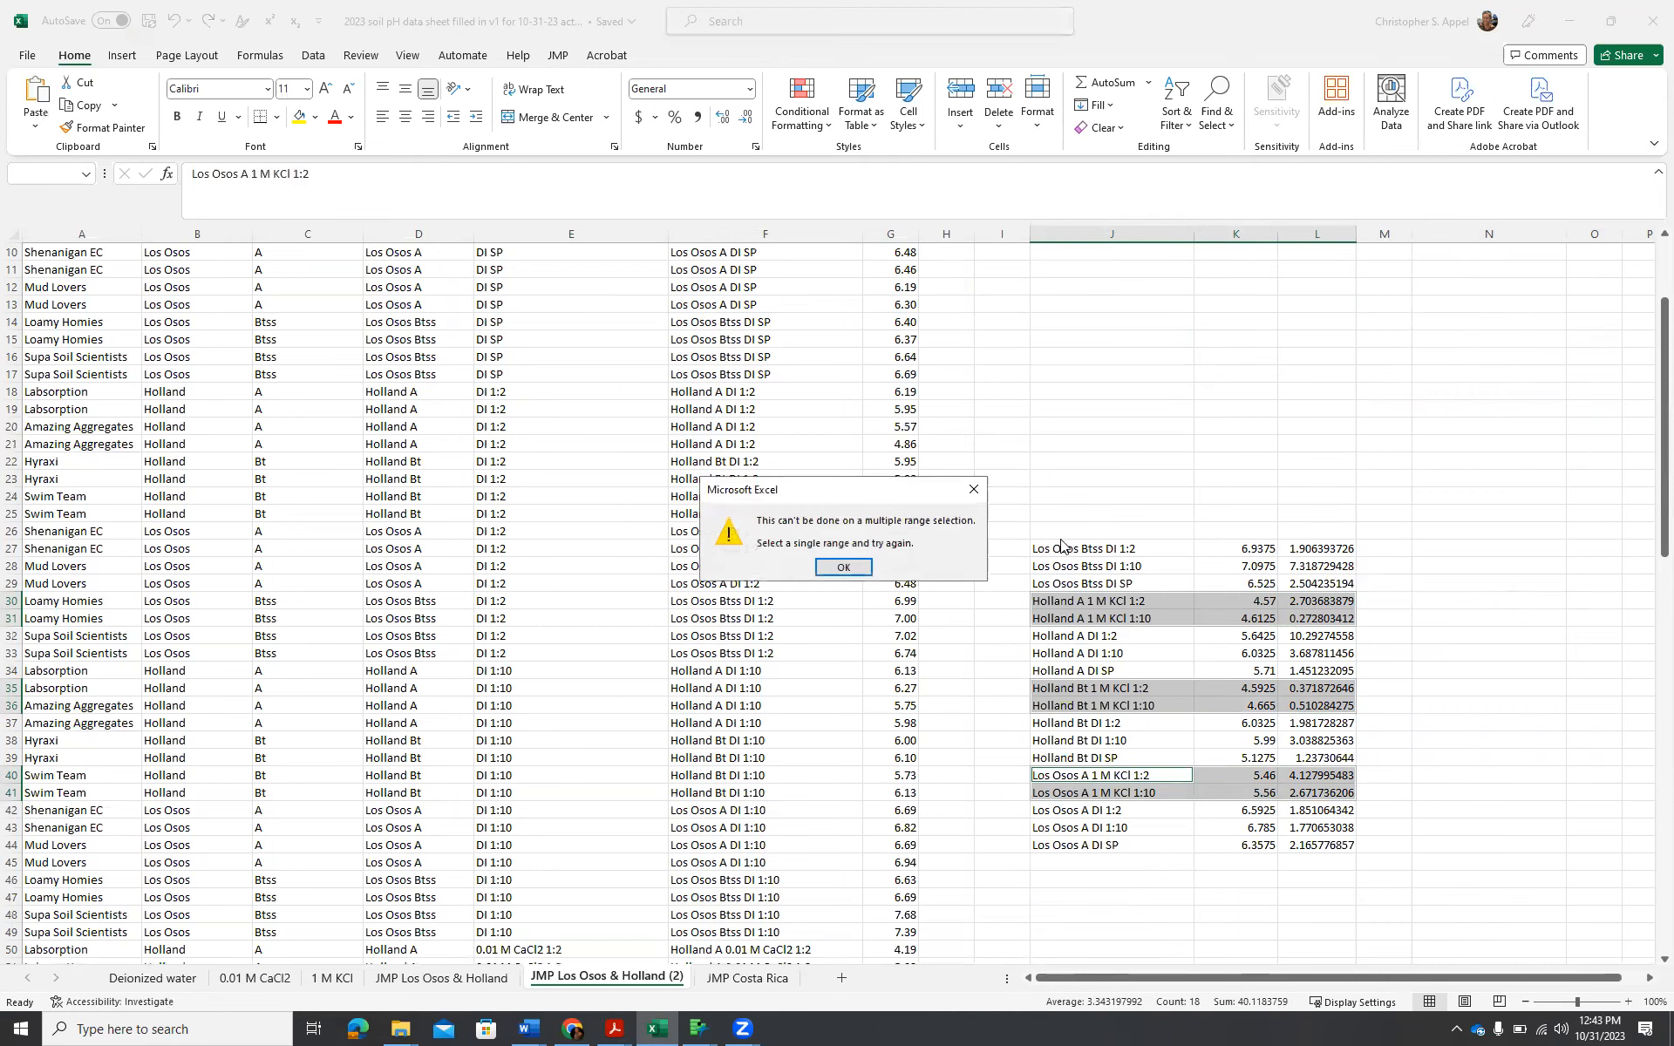
click(850, 567)
scroll(1504, 637, up, 3)
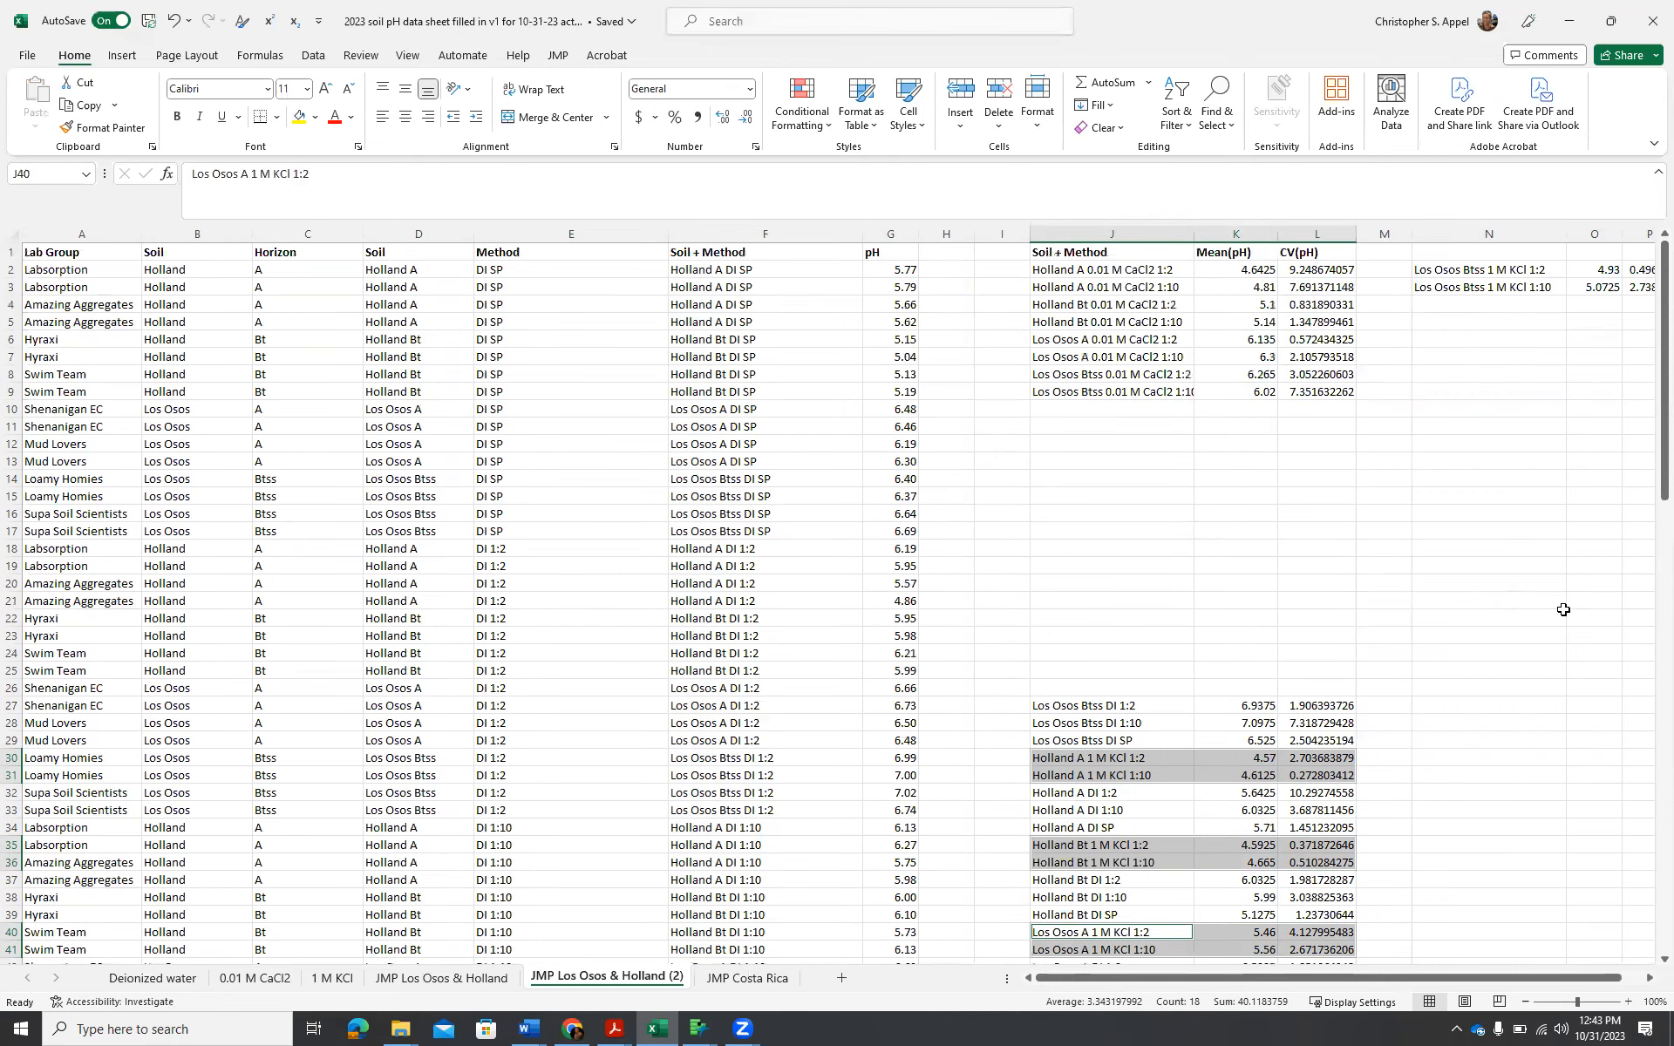
click(1510, 307)
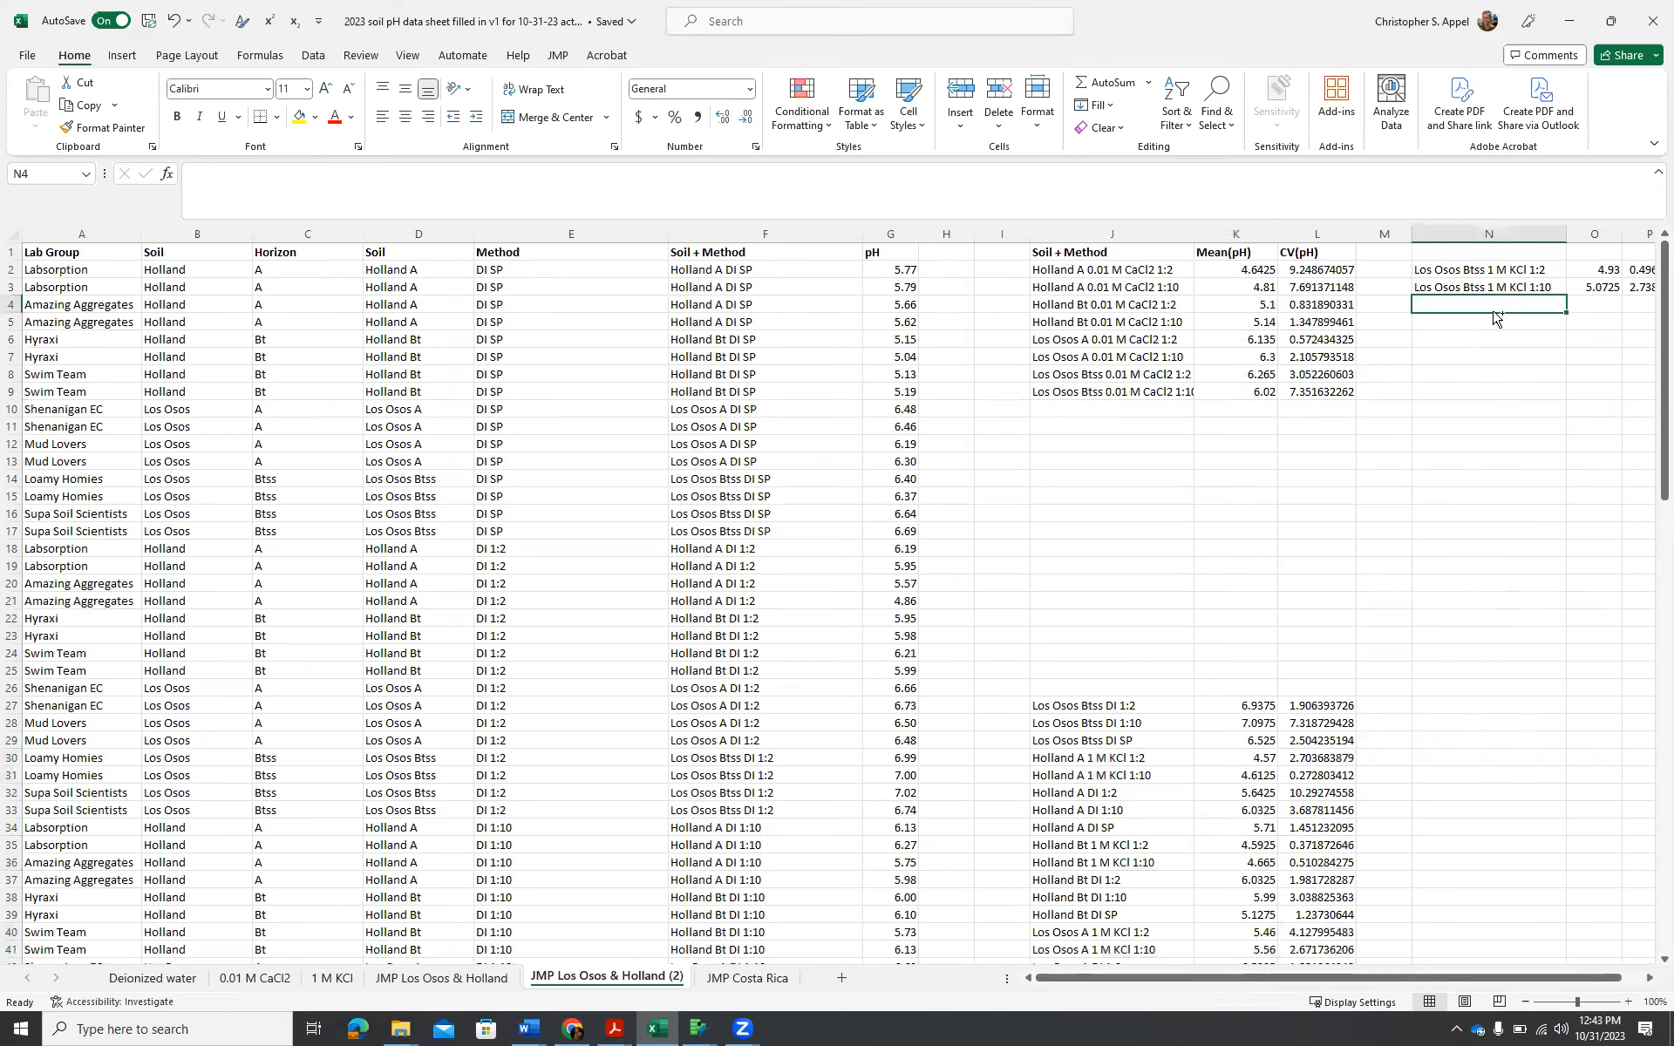
scroll(1381, 656, down, 3)
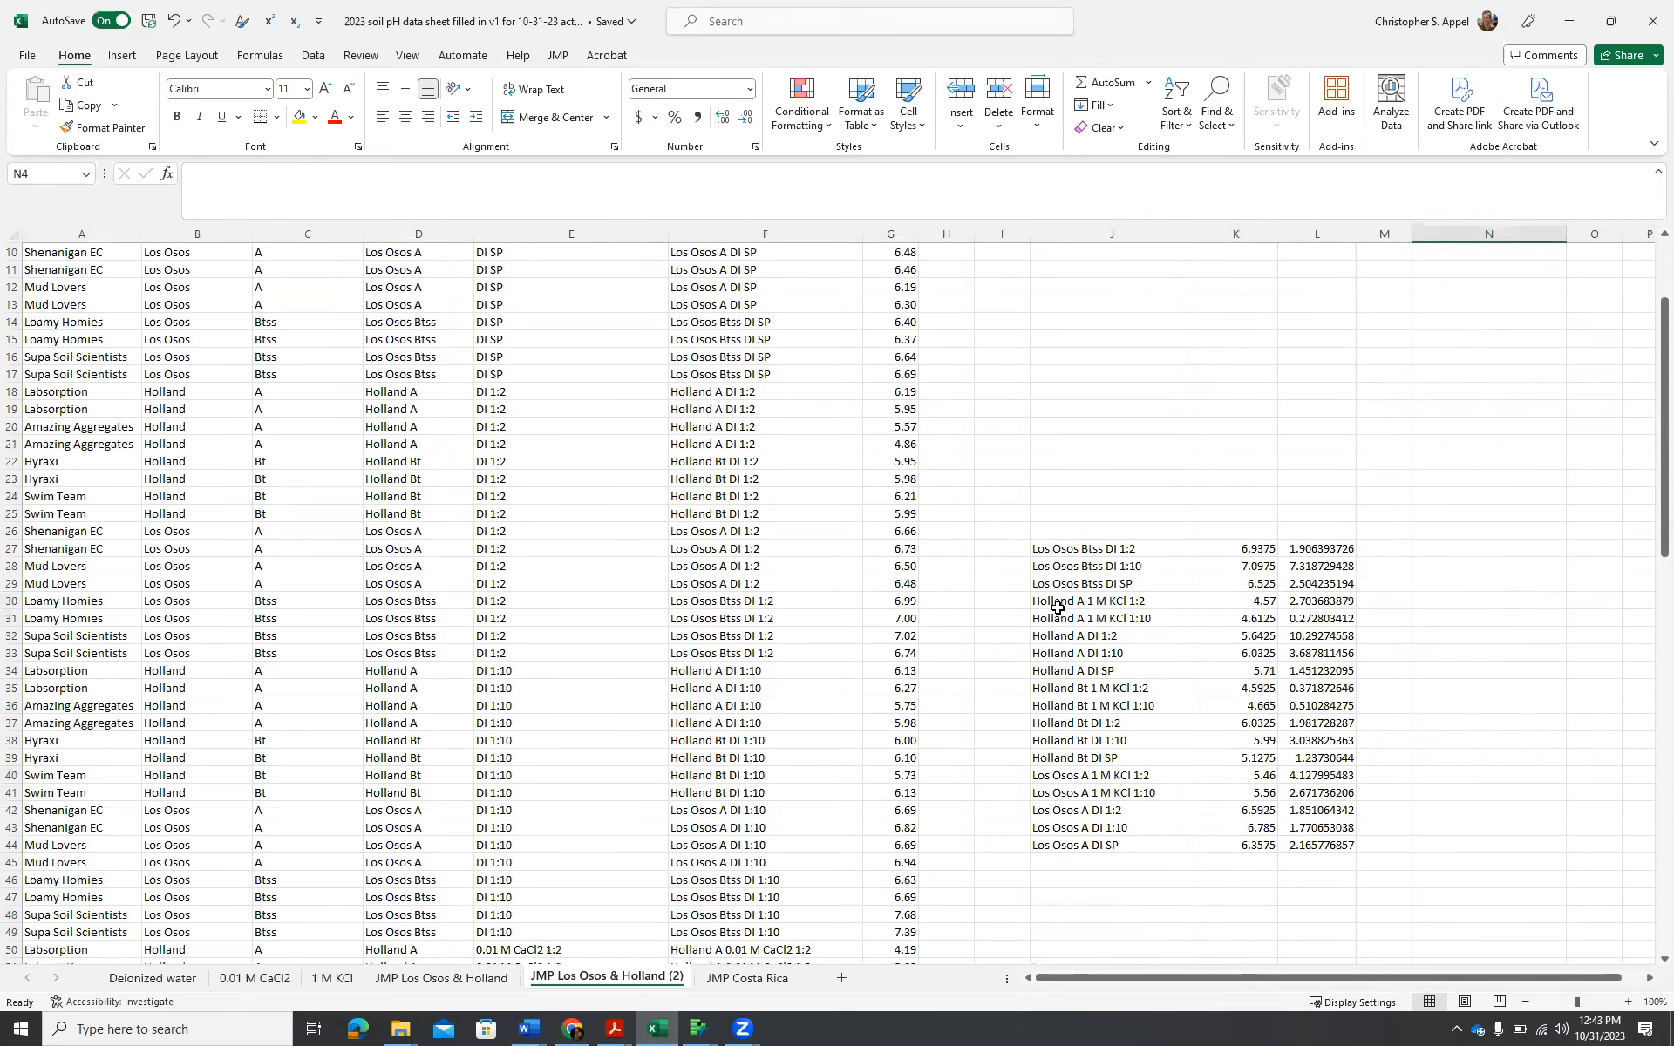
drag(1057, 601, 1325, 621)
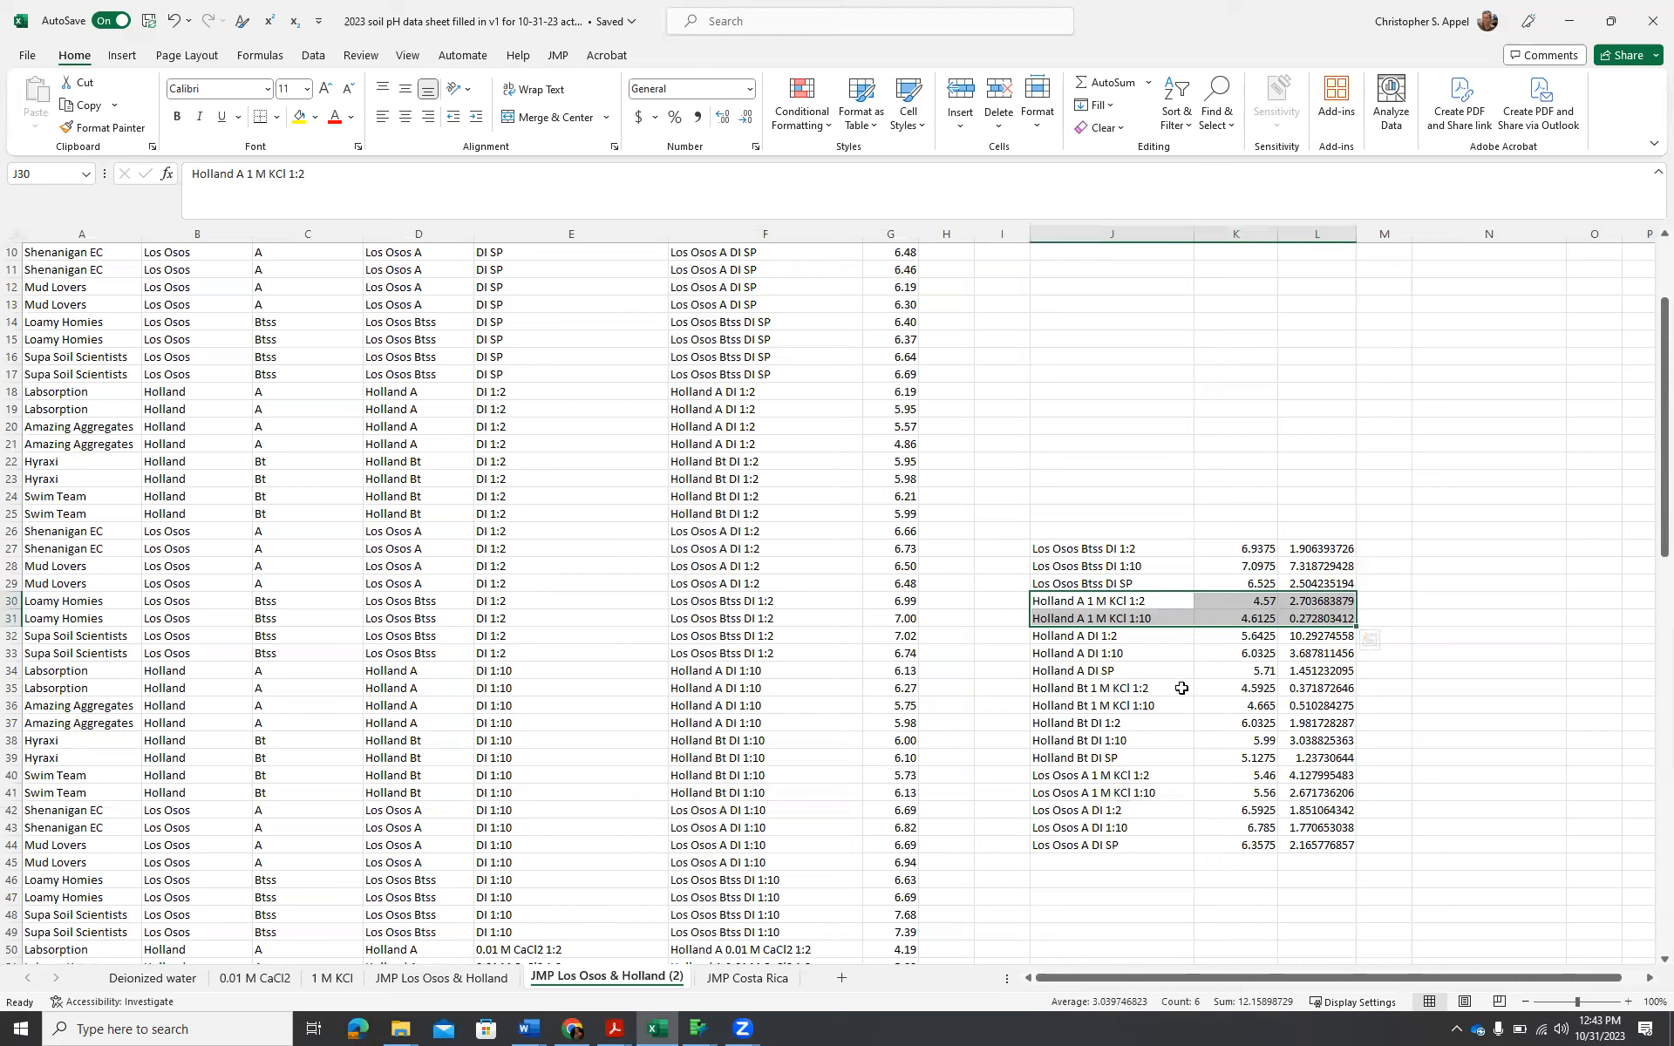
click(1046, 688)
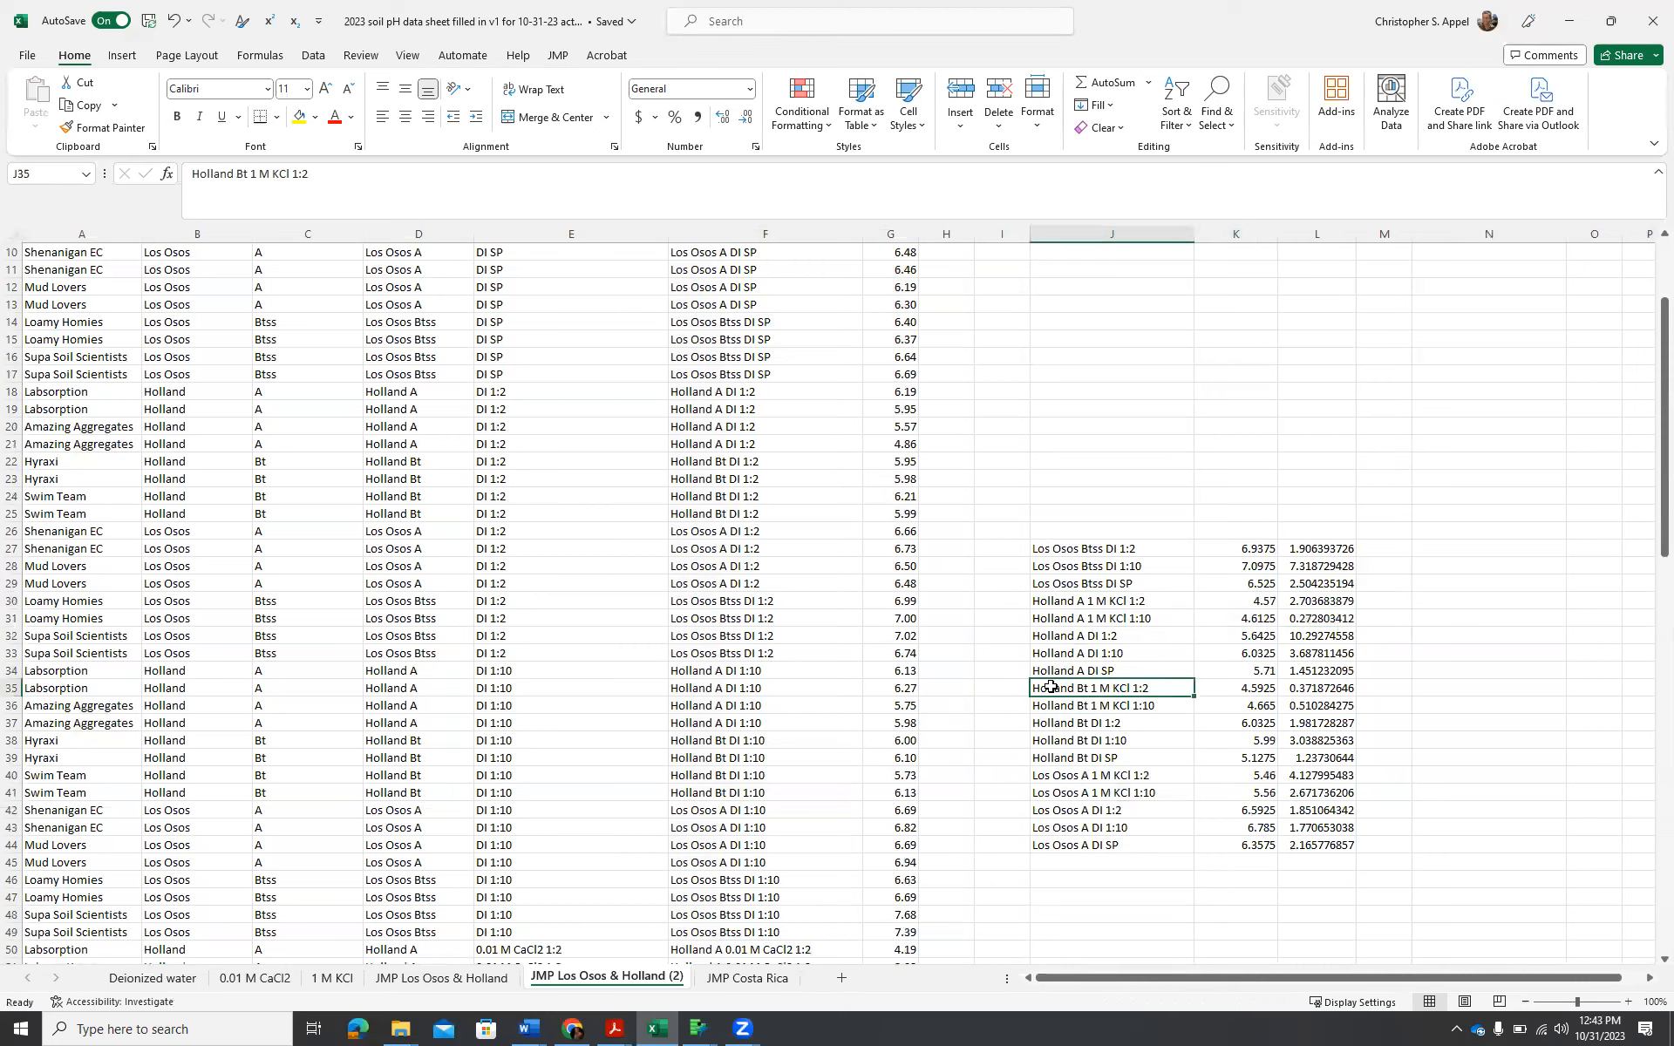
Copy the 1 M KCl rows of Holland A, Holland Bt and Los Osos A and paste them as values at N4, under the Los Osos Btss rows.
drag(1058, 602, 1321, 621)
key(ctrl+q)
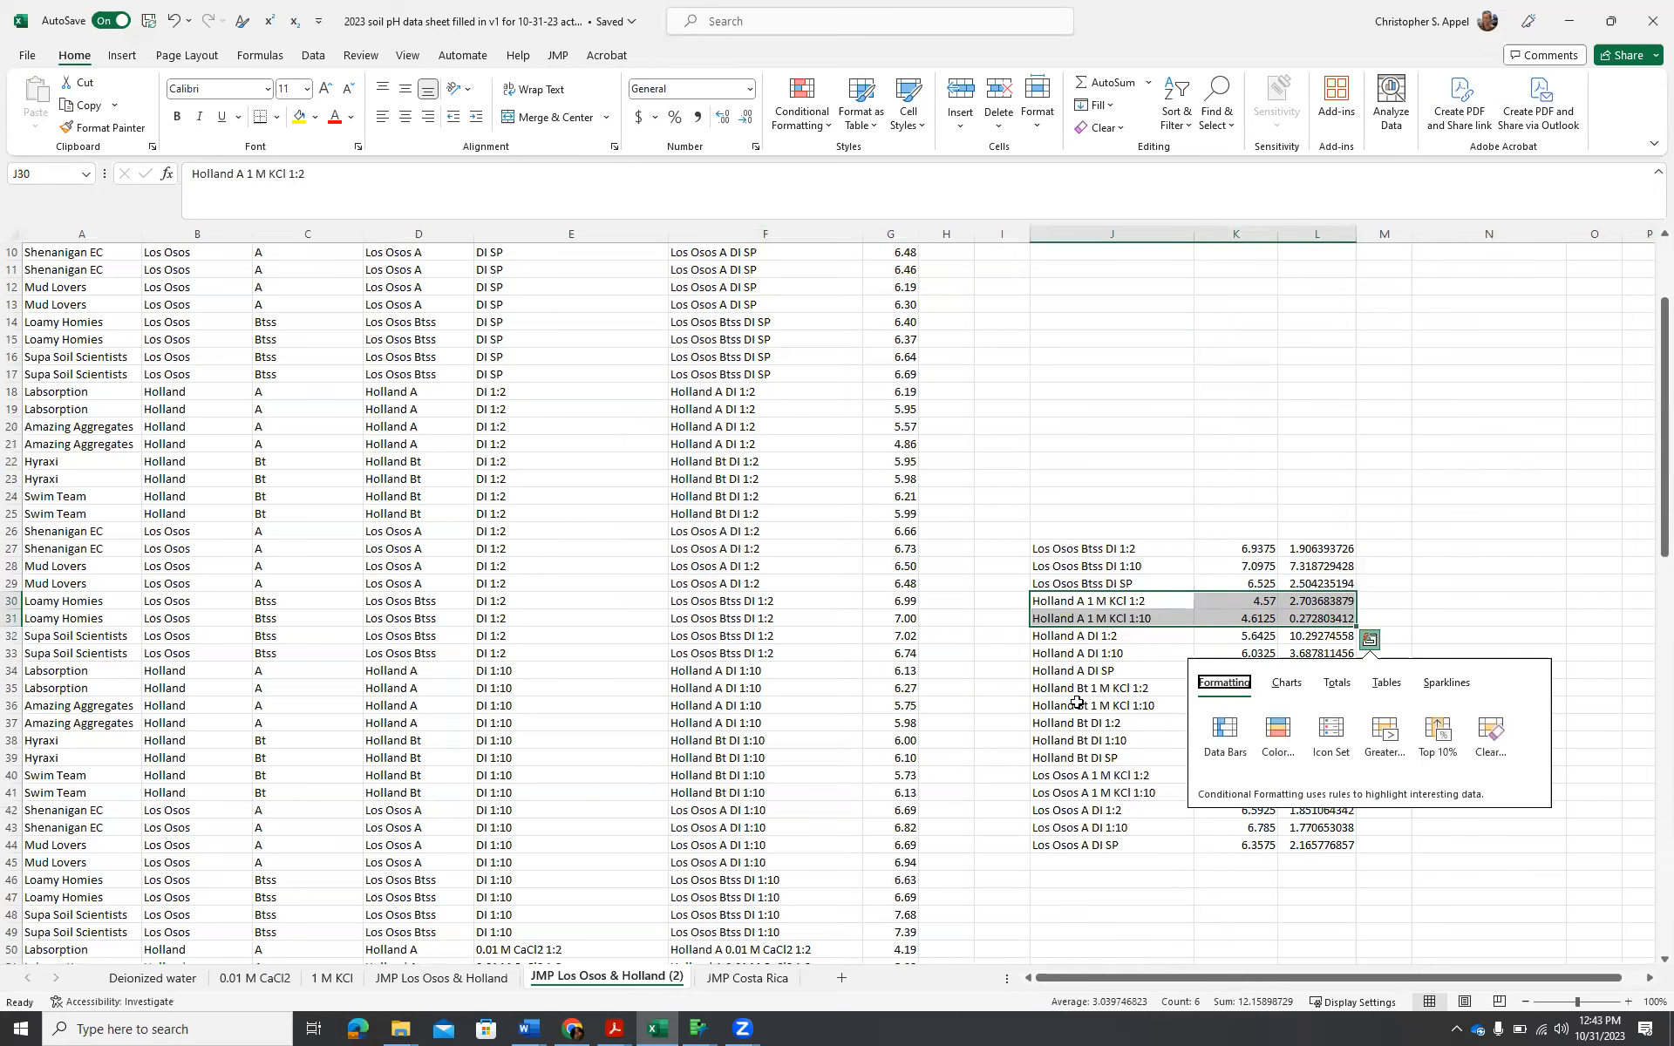
drag(1073, 687, 1319, 705)
drag(1054, 774, 1314, 793)
key(ctrl+c)
scroll(1588, 685, up, 3)
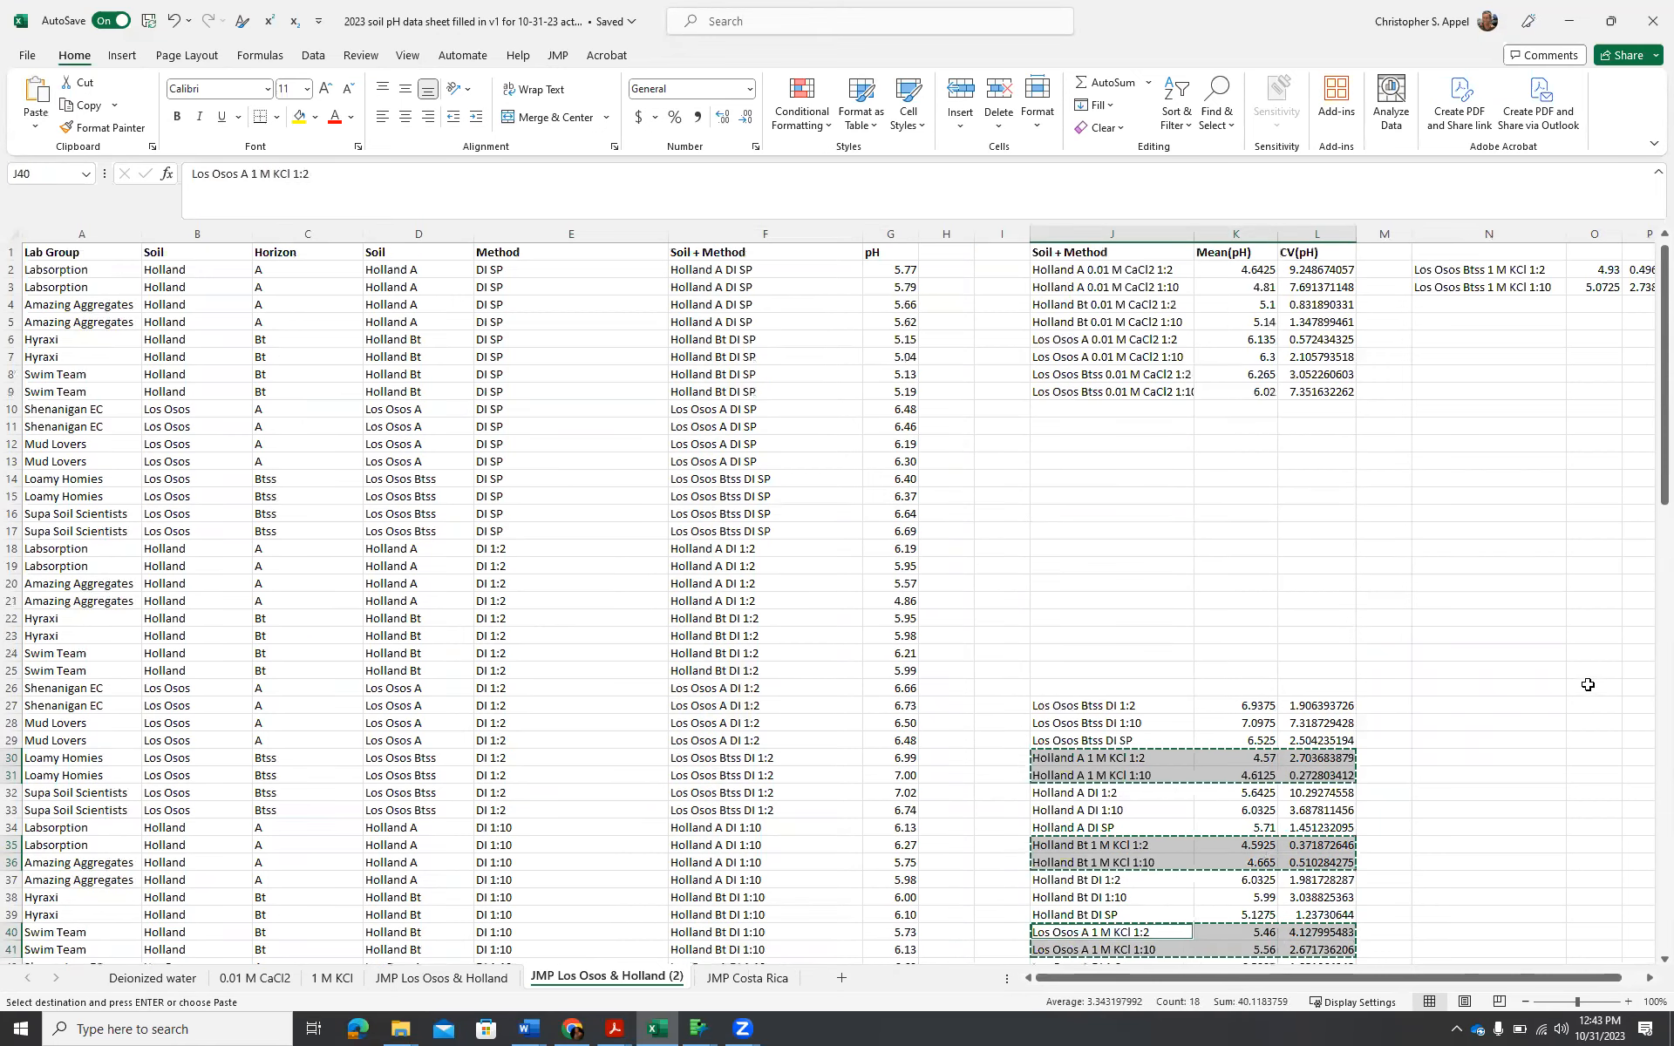
click(1465, 306)
right_click(1465, 305)
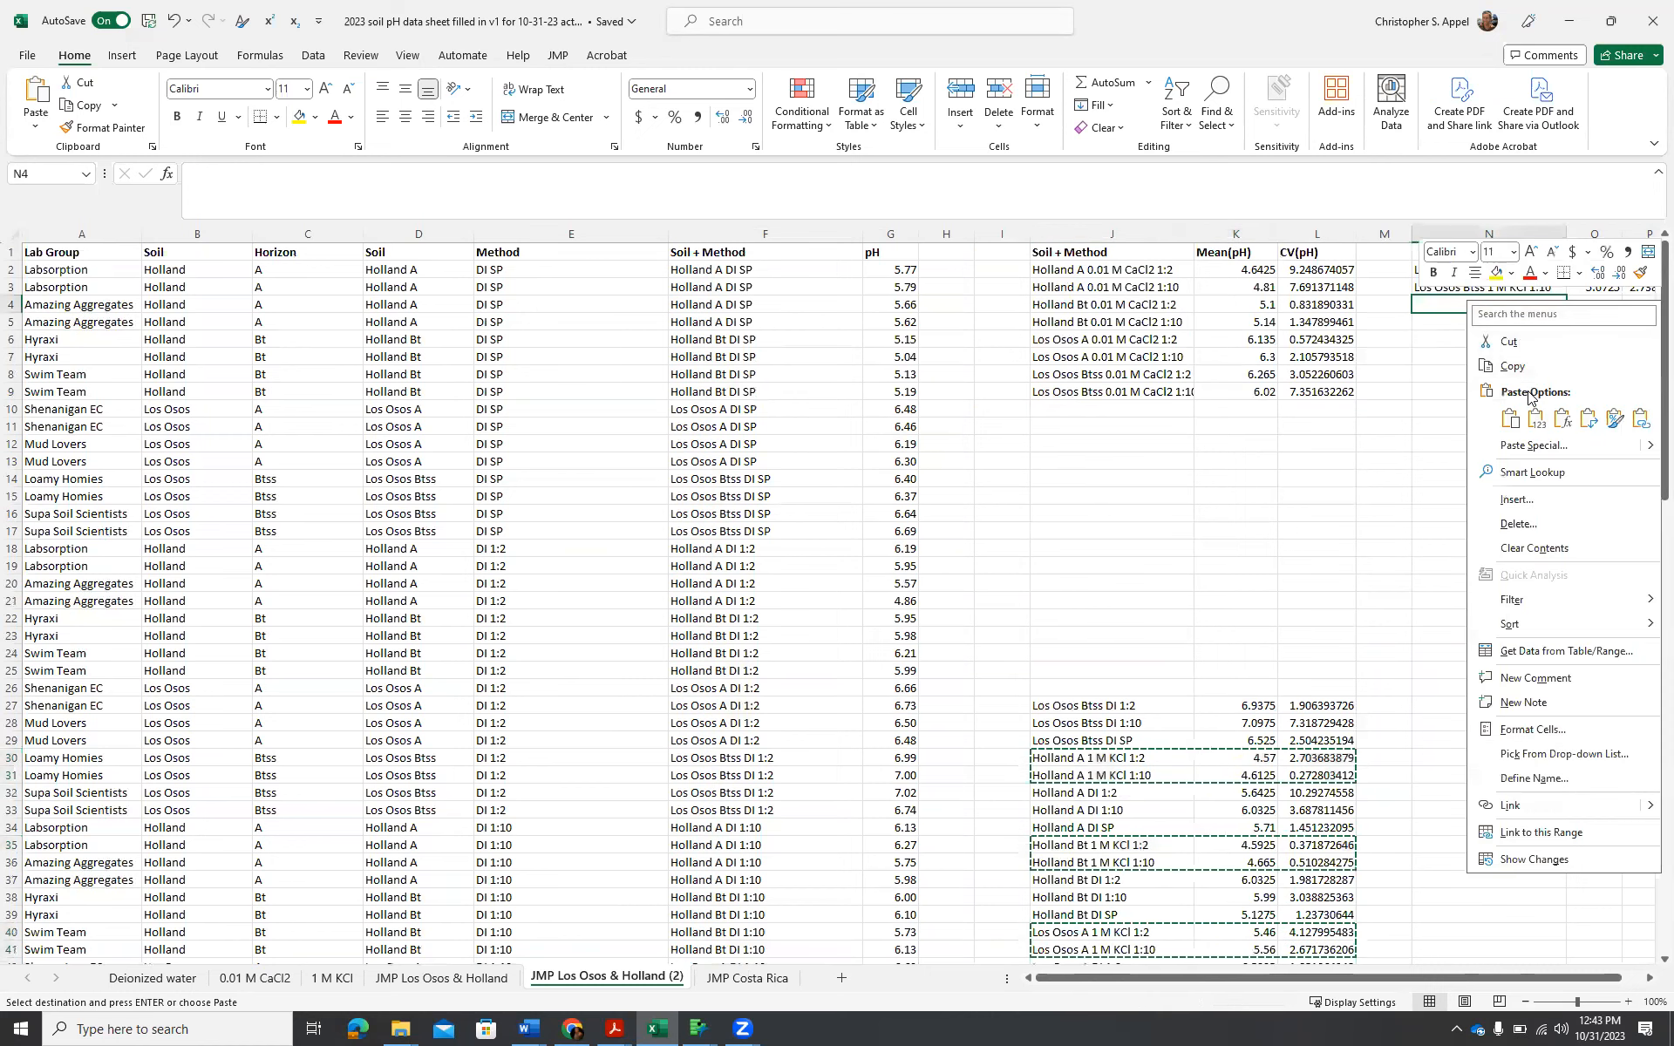
click(1539, 422)
click(1539, 422)
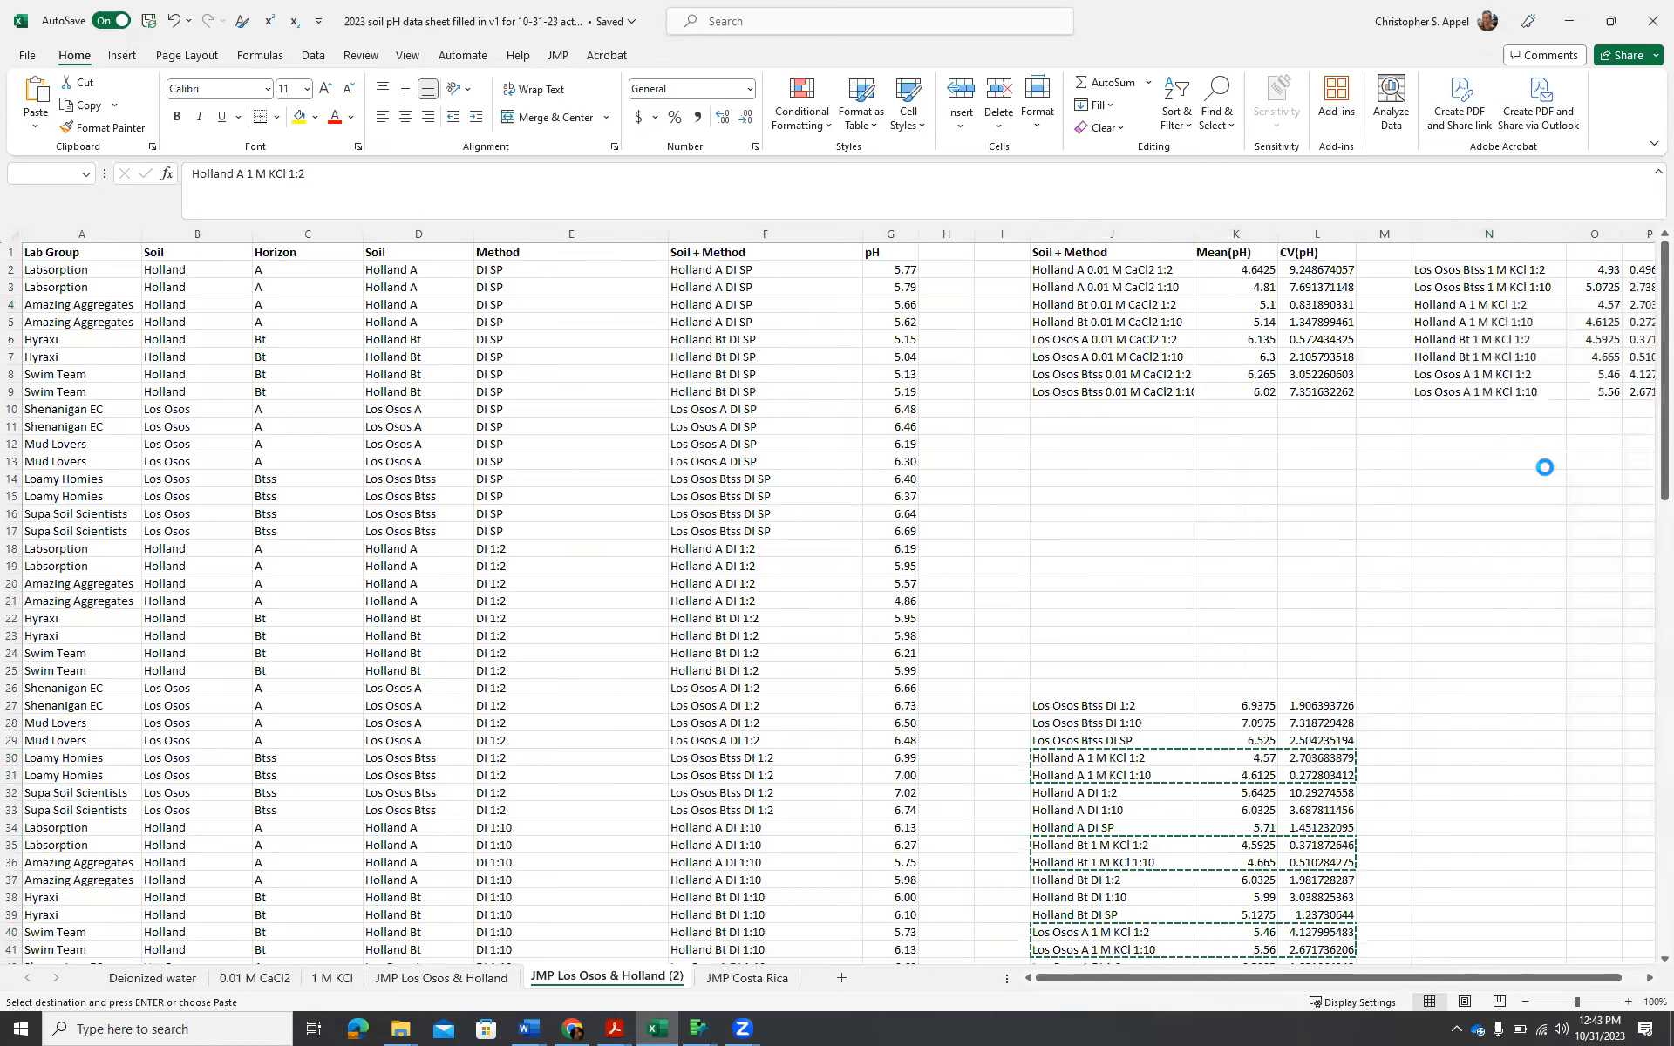
scroll(1479, 654, down, 16)
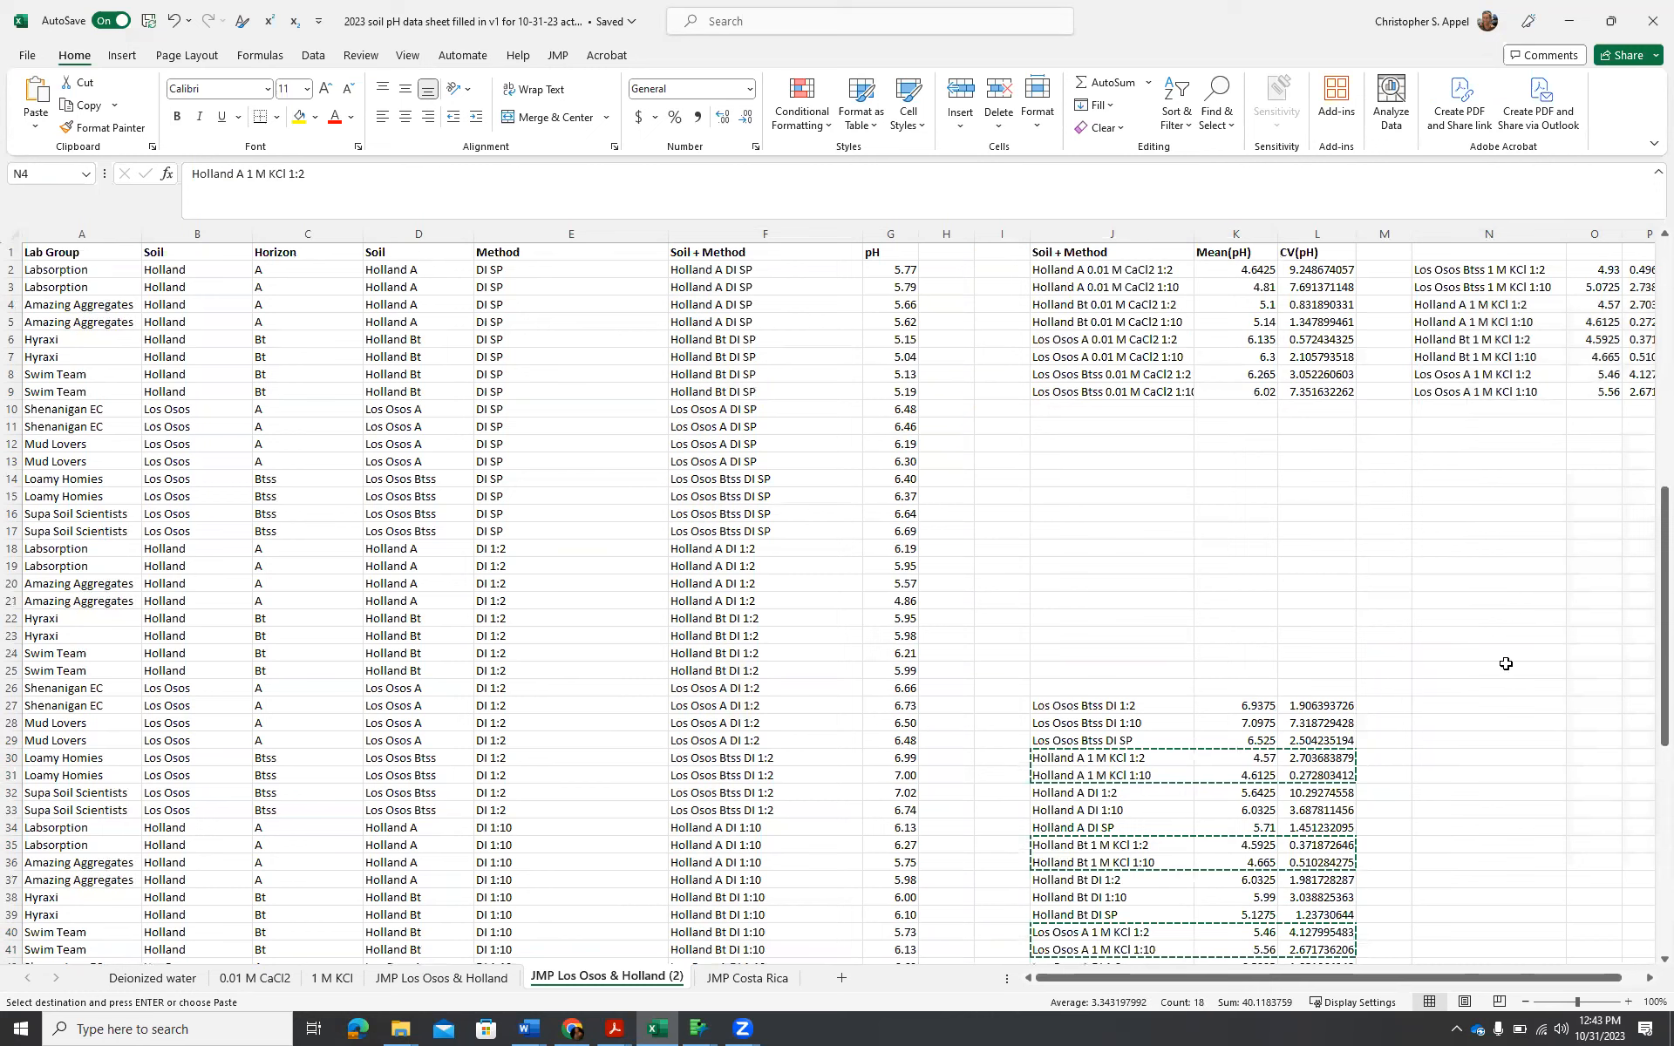
click(1056, 767)
key(Escape)
click(1392, 626)
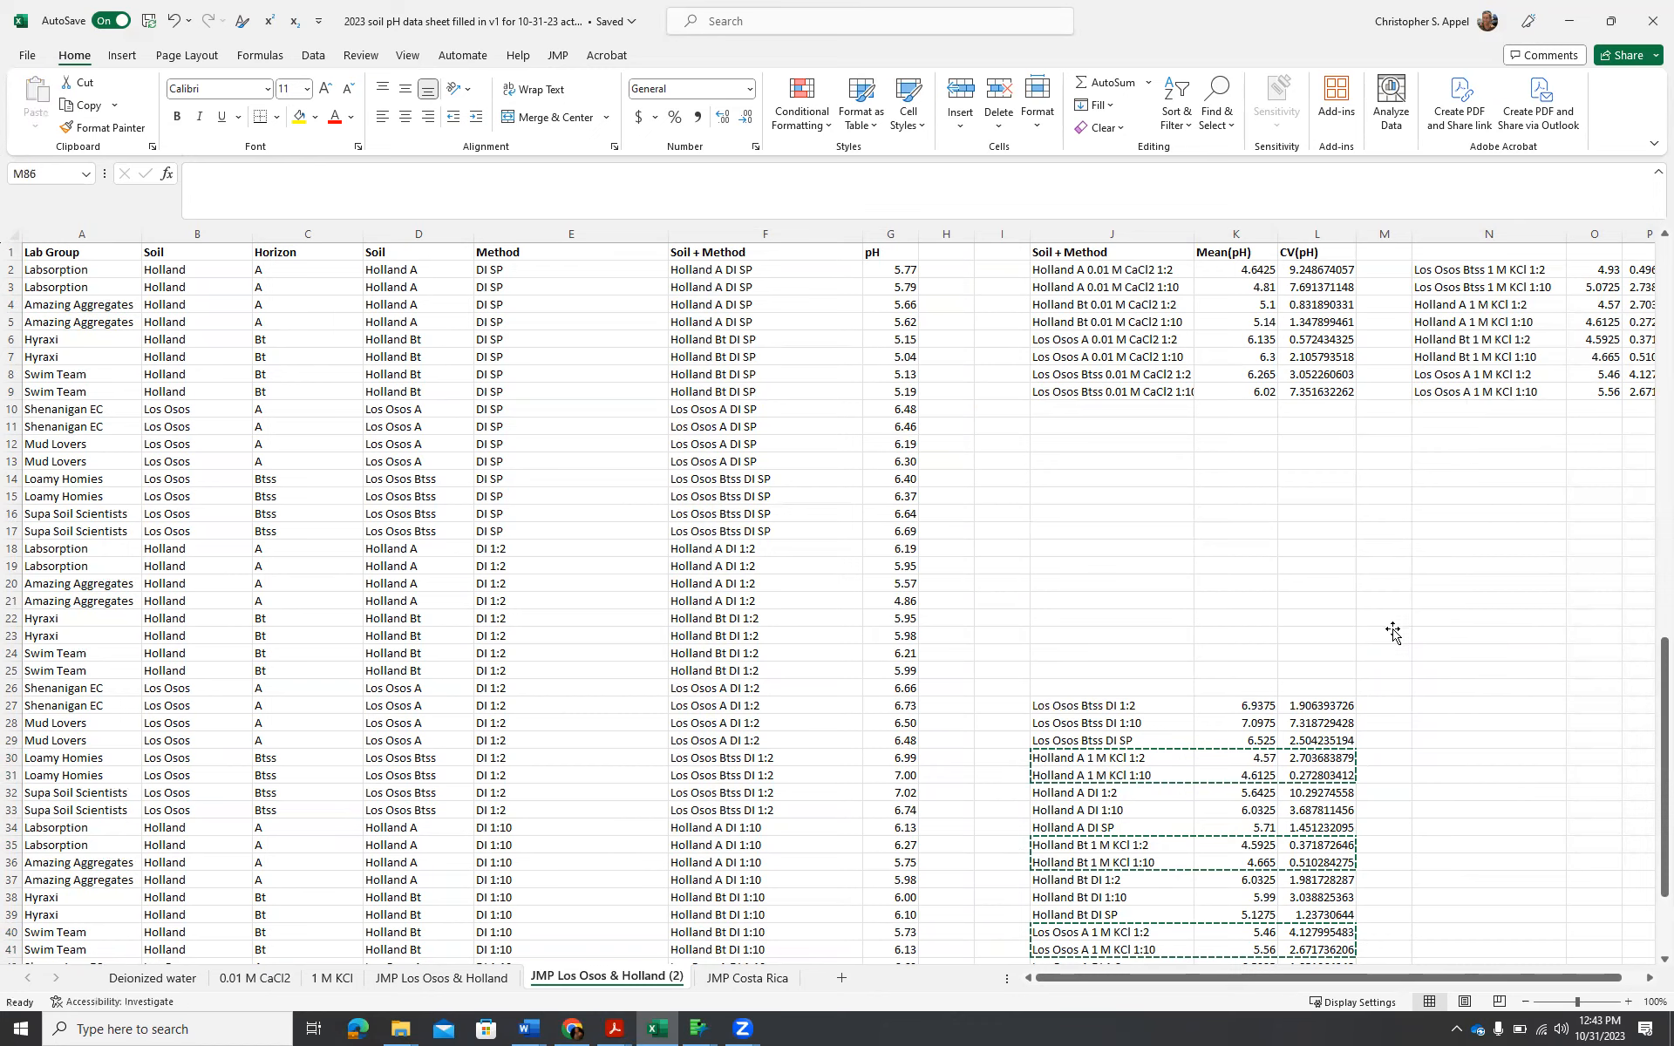
double_click(1452, 576)
key(Return)
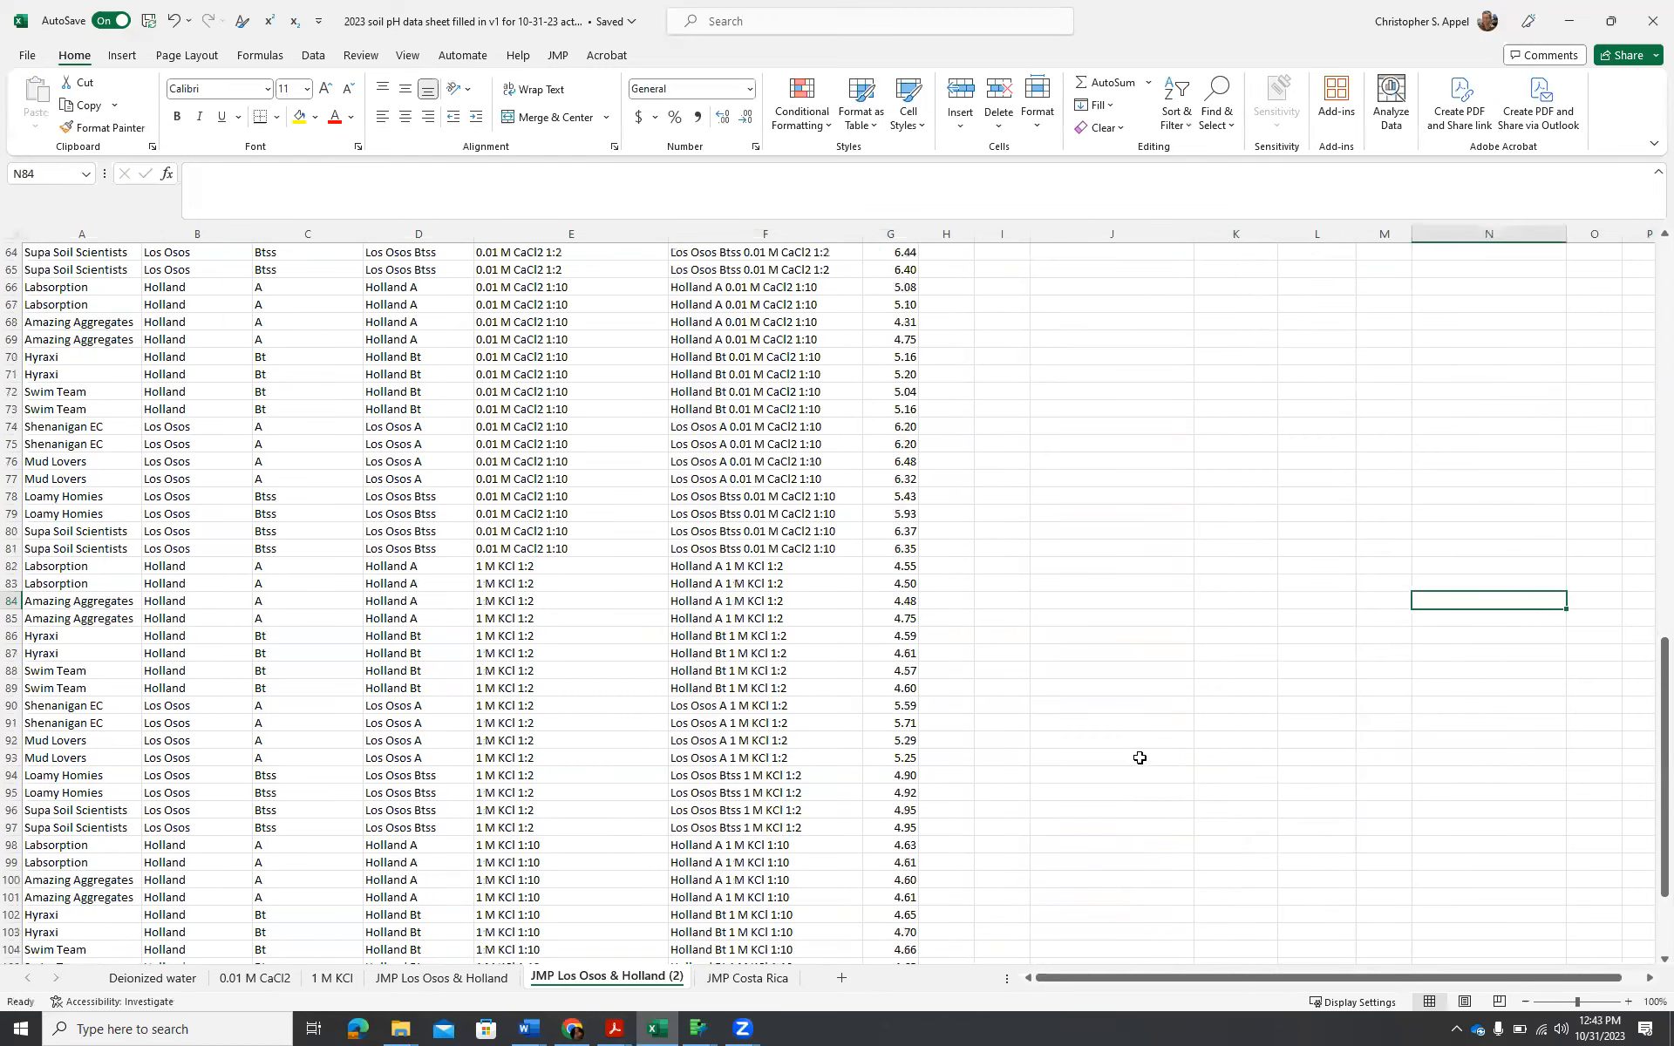
Copy the DI 1:2, DI 1:10 and DI SP rows of Los Osos Btss, Holland A, Holland Bt and Los Osos A from columns J to L.
scroll(1218, 733, up, 15)
scroll(1220, 735, up, 6)
scroll(1230, 728, down, 4)
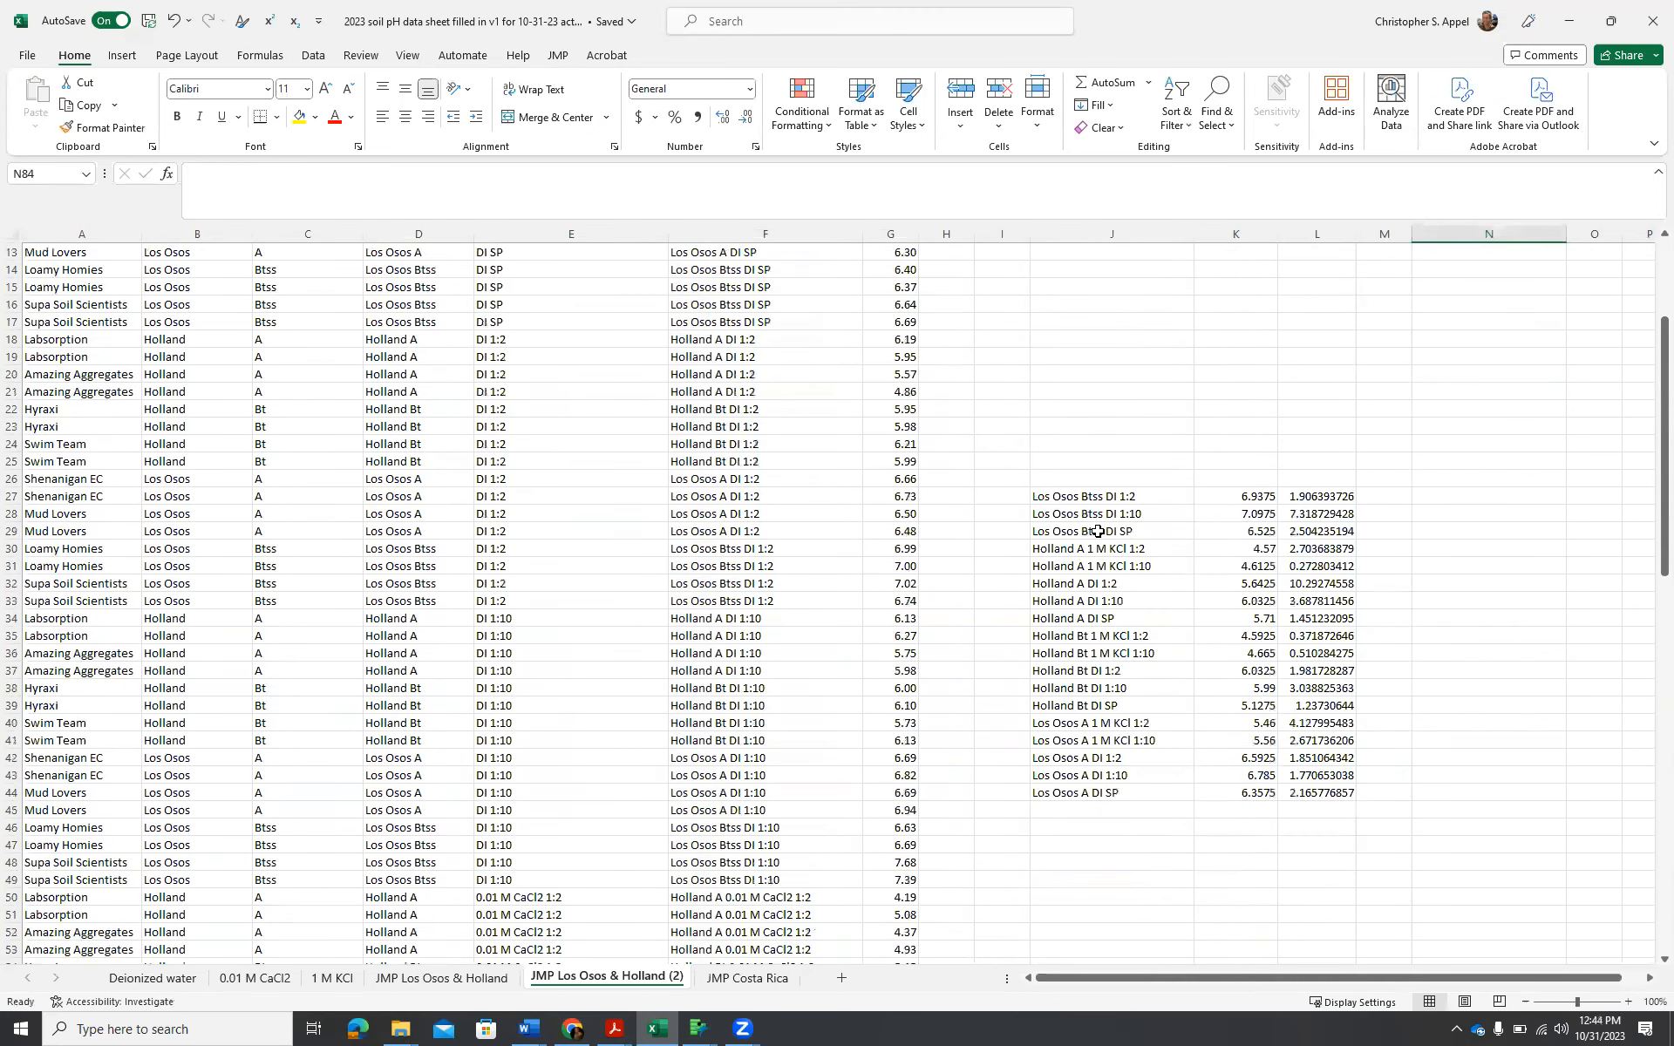
drag(1056, 496, 1326, 538)
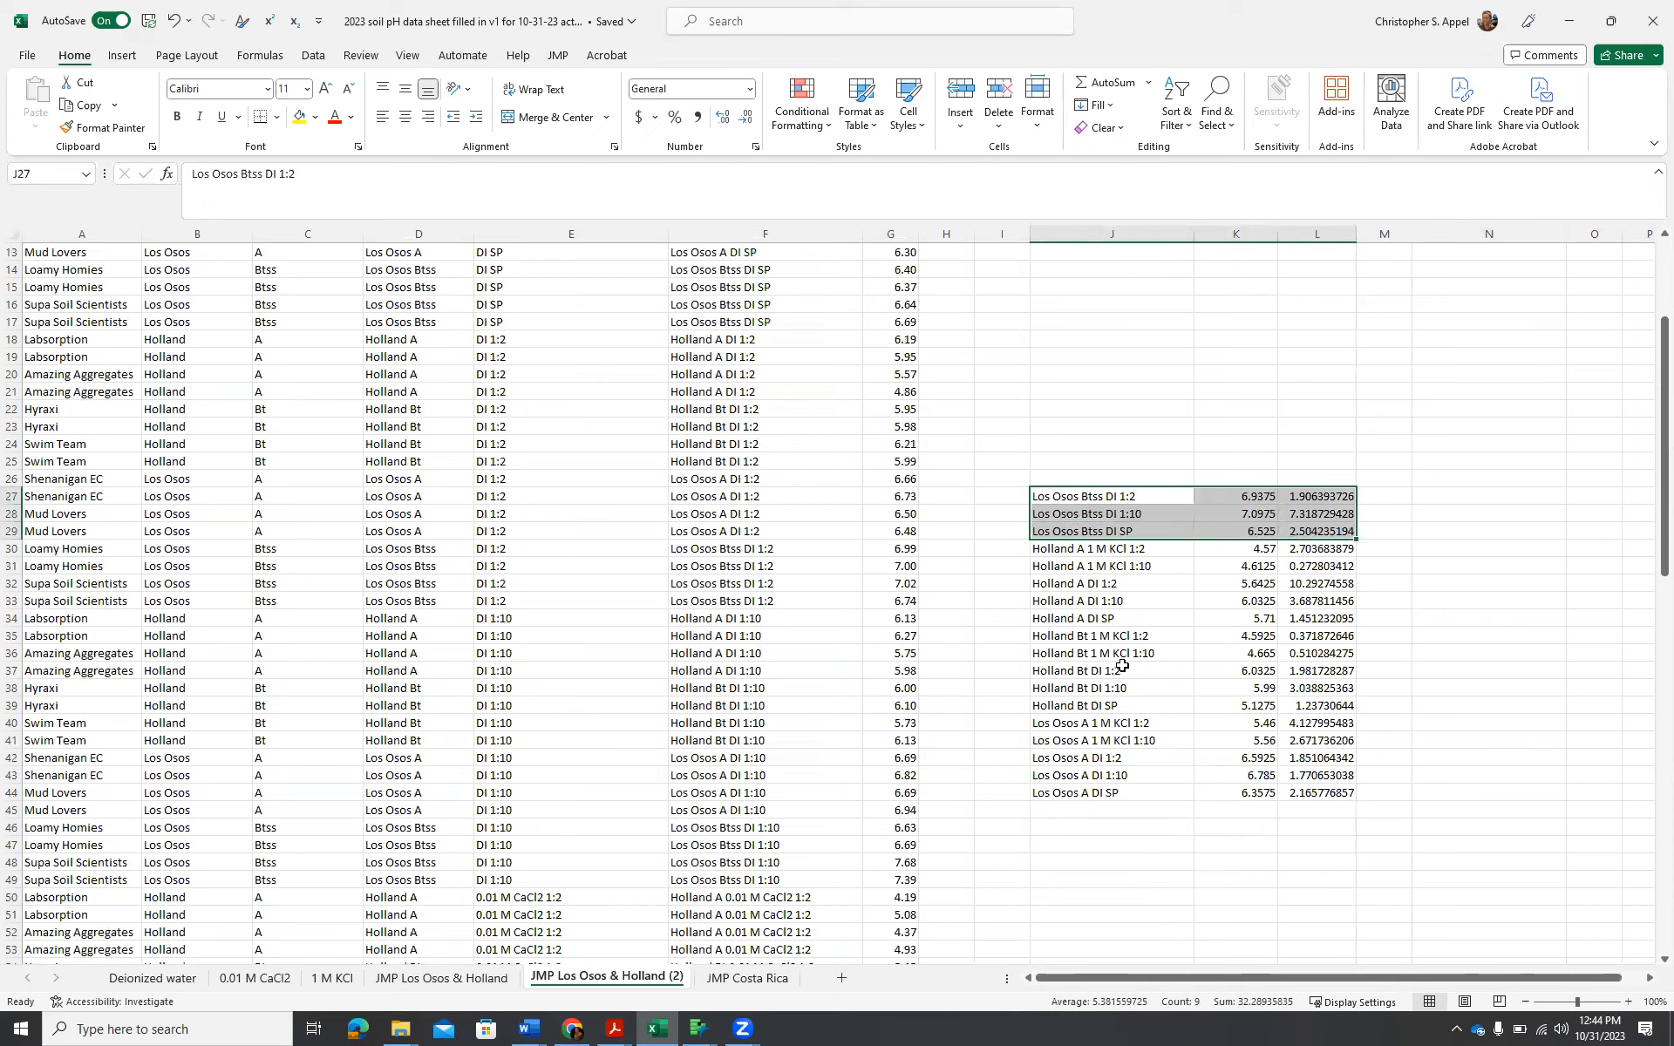
ctrl+click(1051, 583)
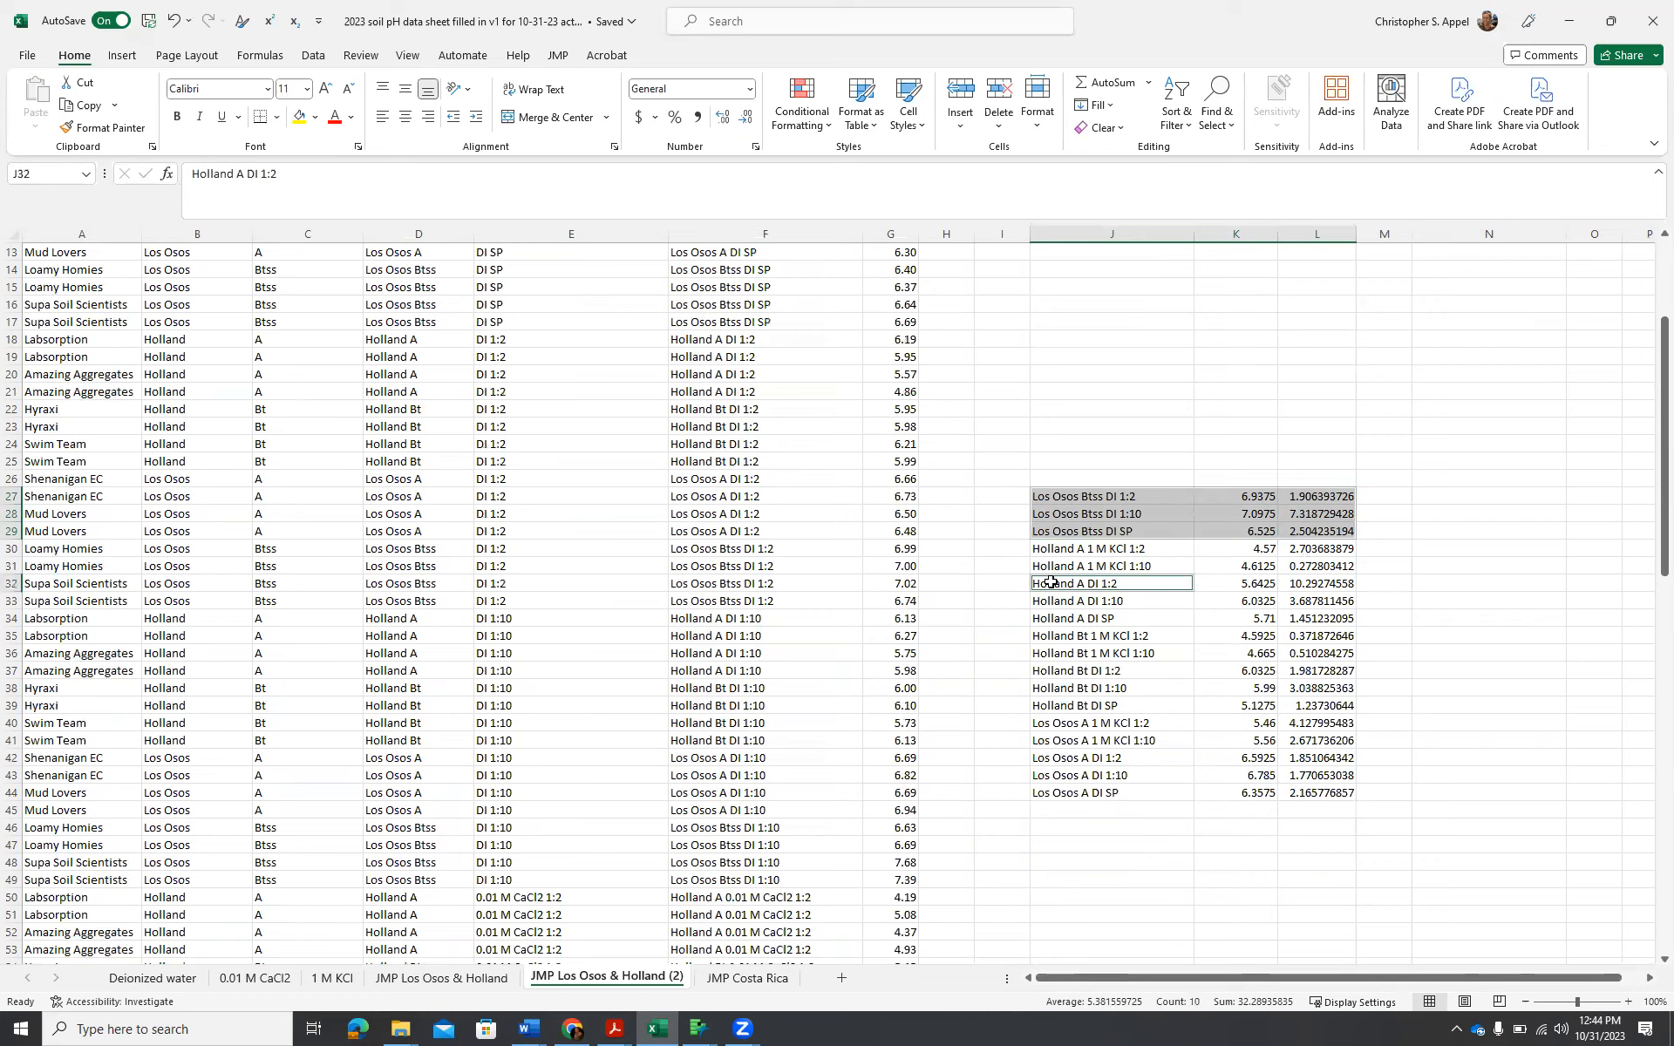
drag(1051, 588, 1331, 620)
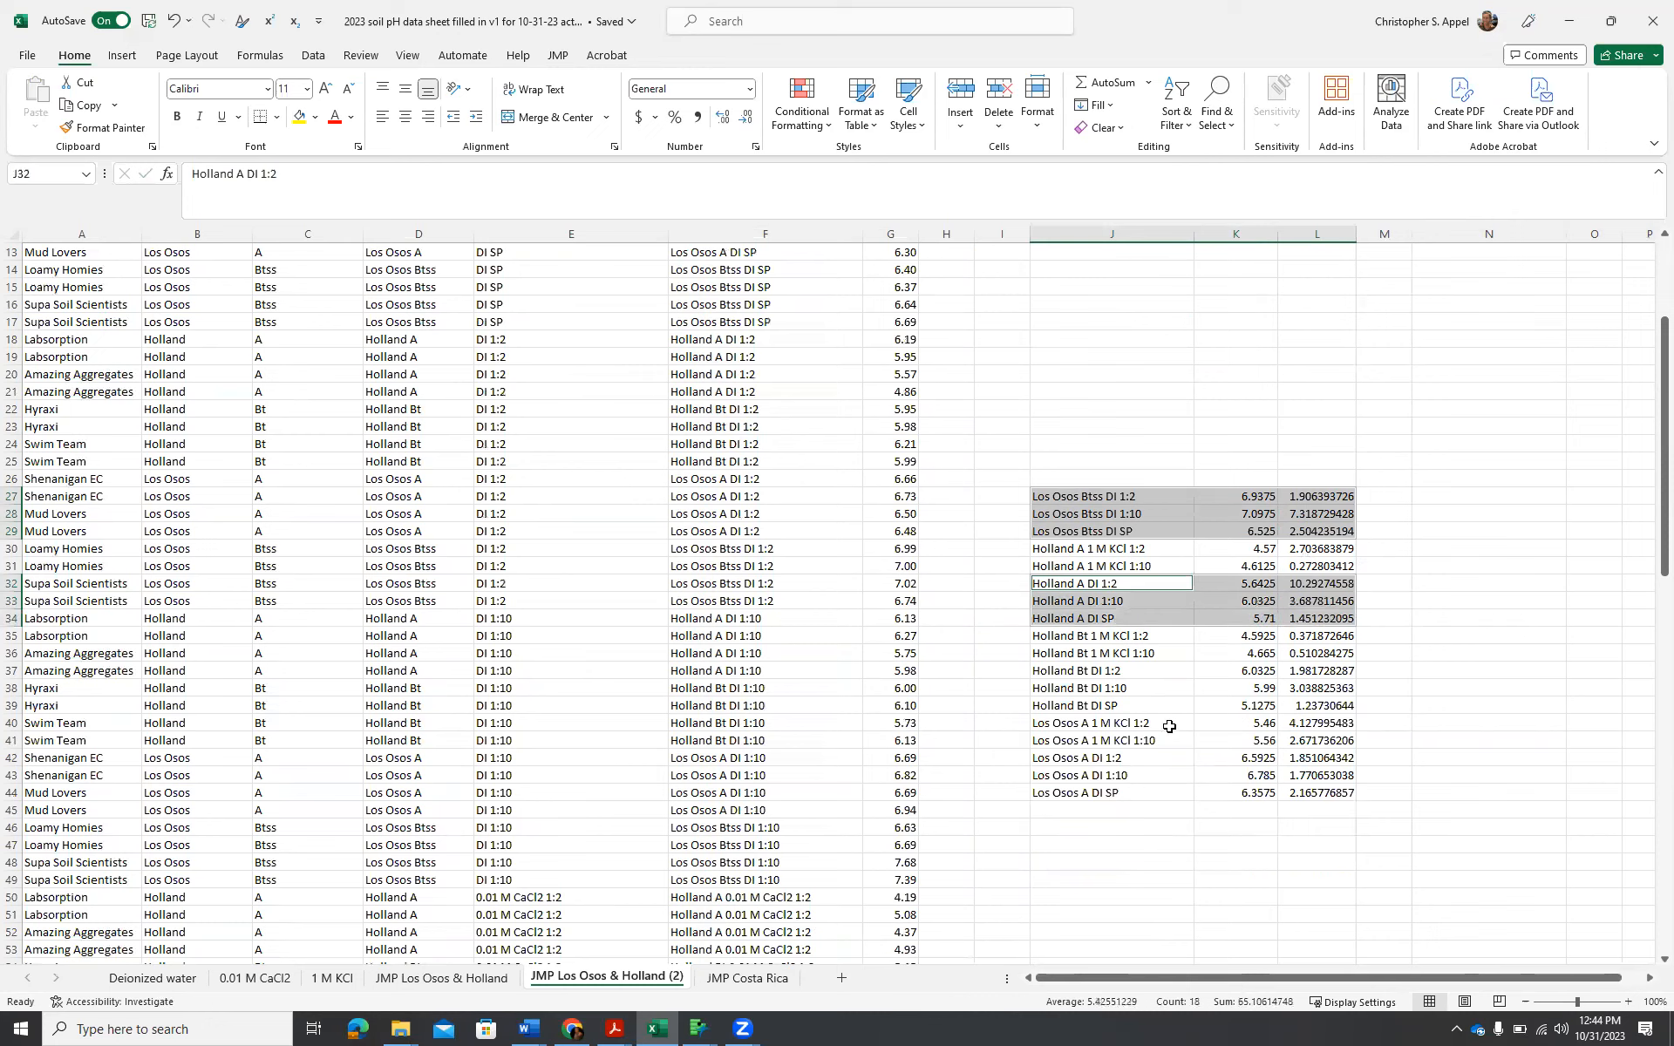
ctrl+drag(1060, 671, 1321, 706)
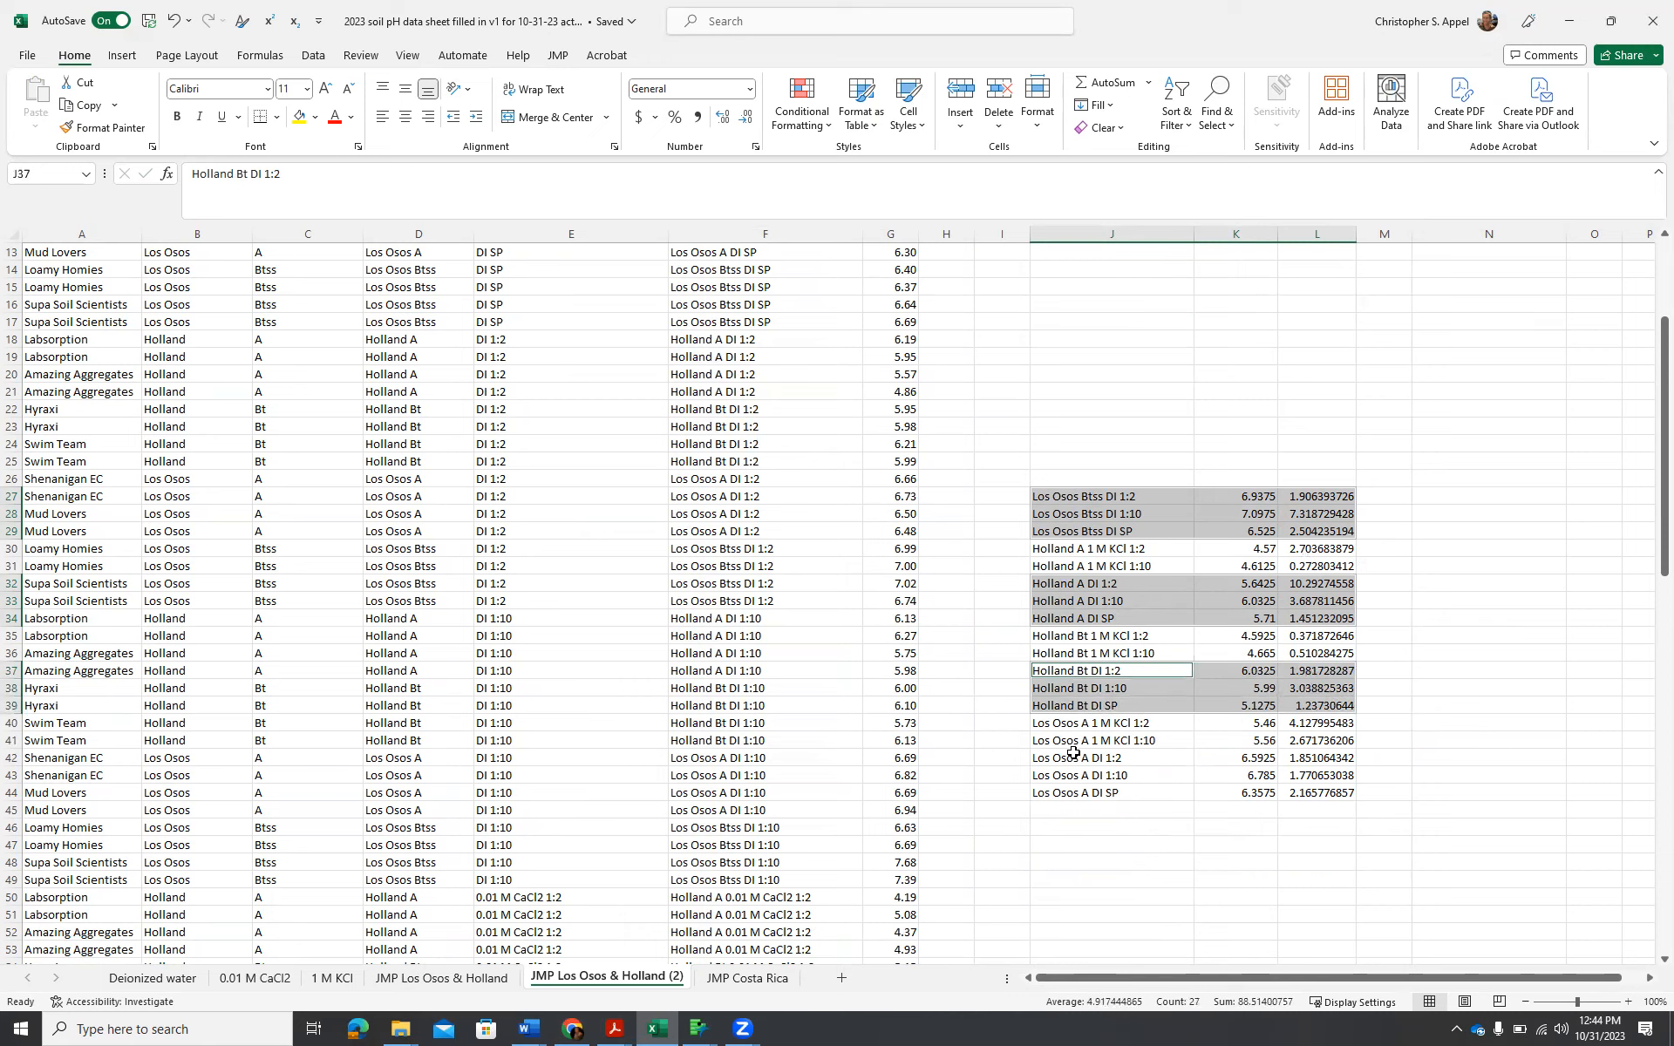
ctrl+drag(1071, 757, 1312, 792)
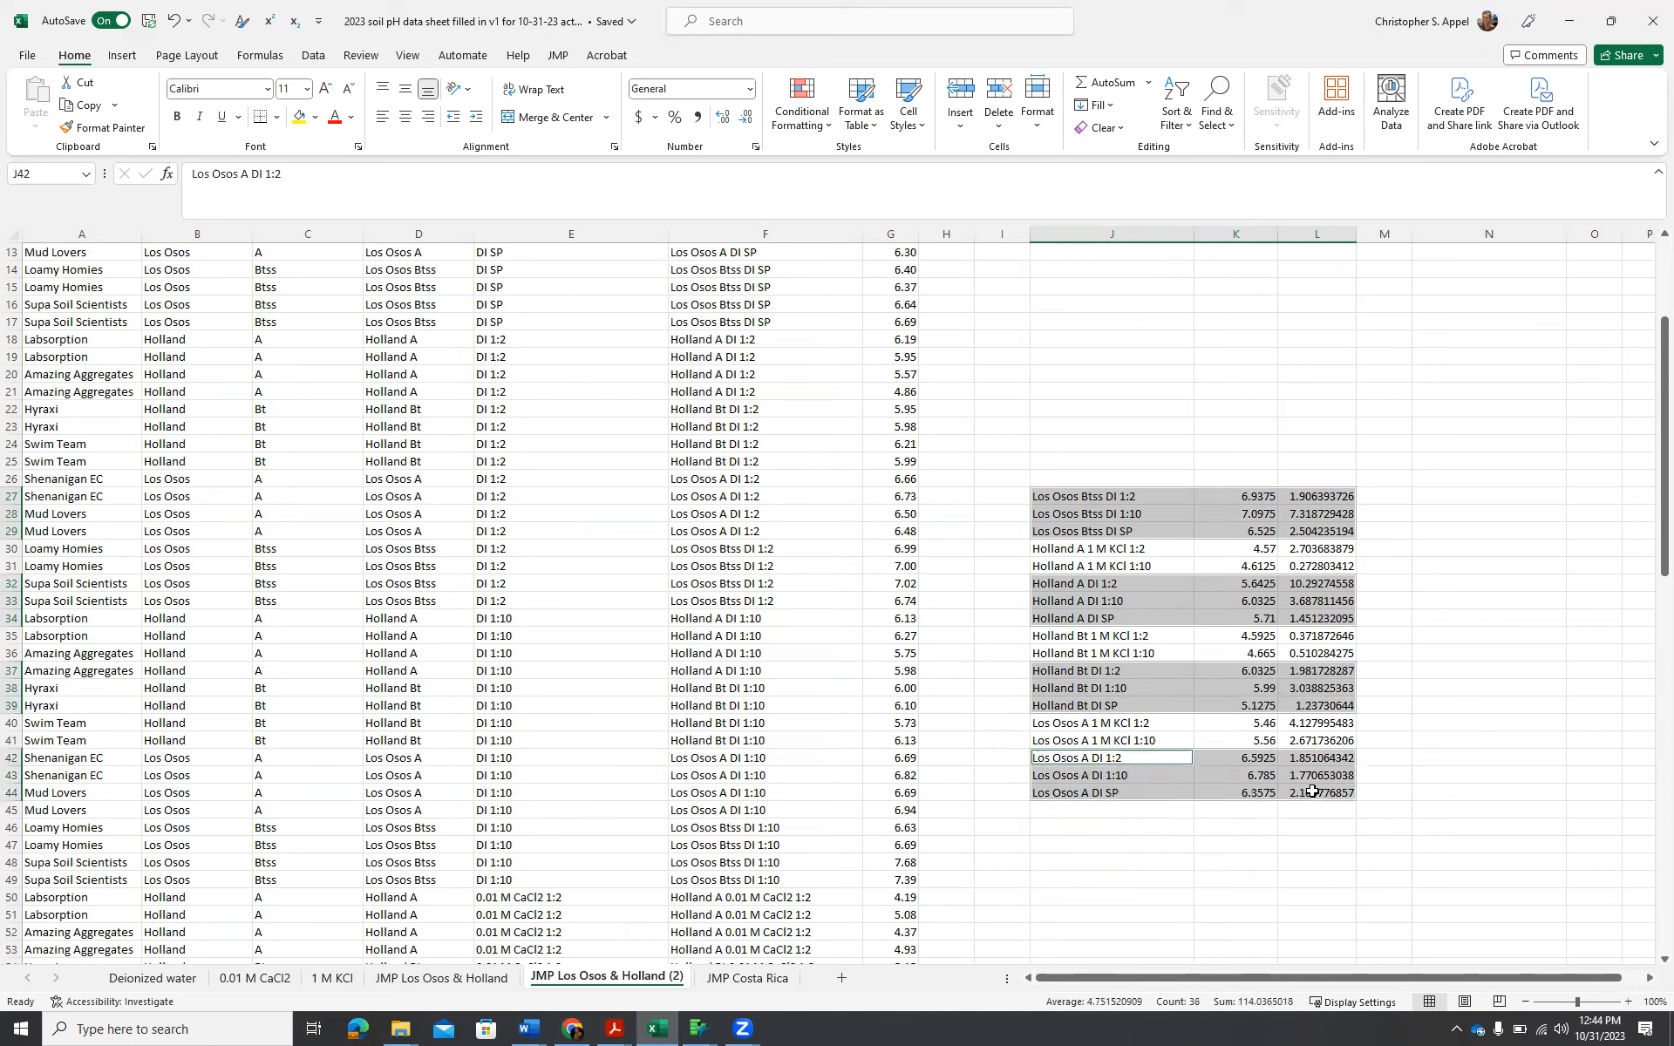
key(ctrl+c)
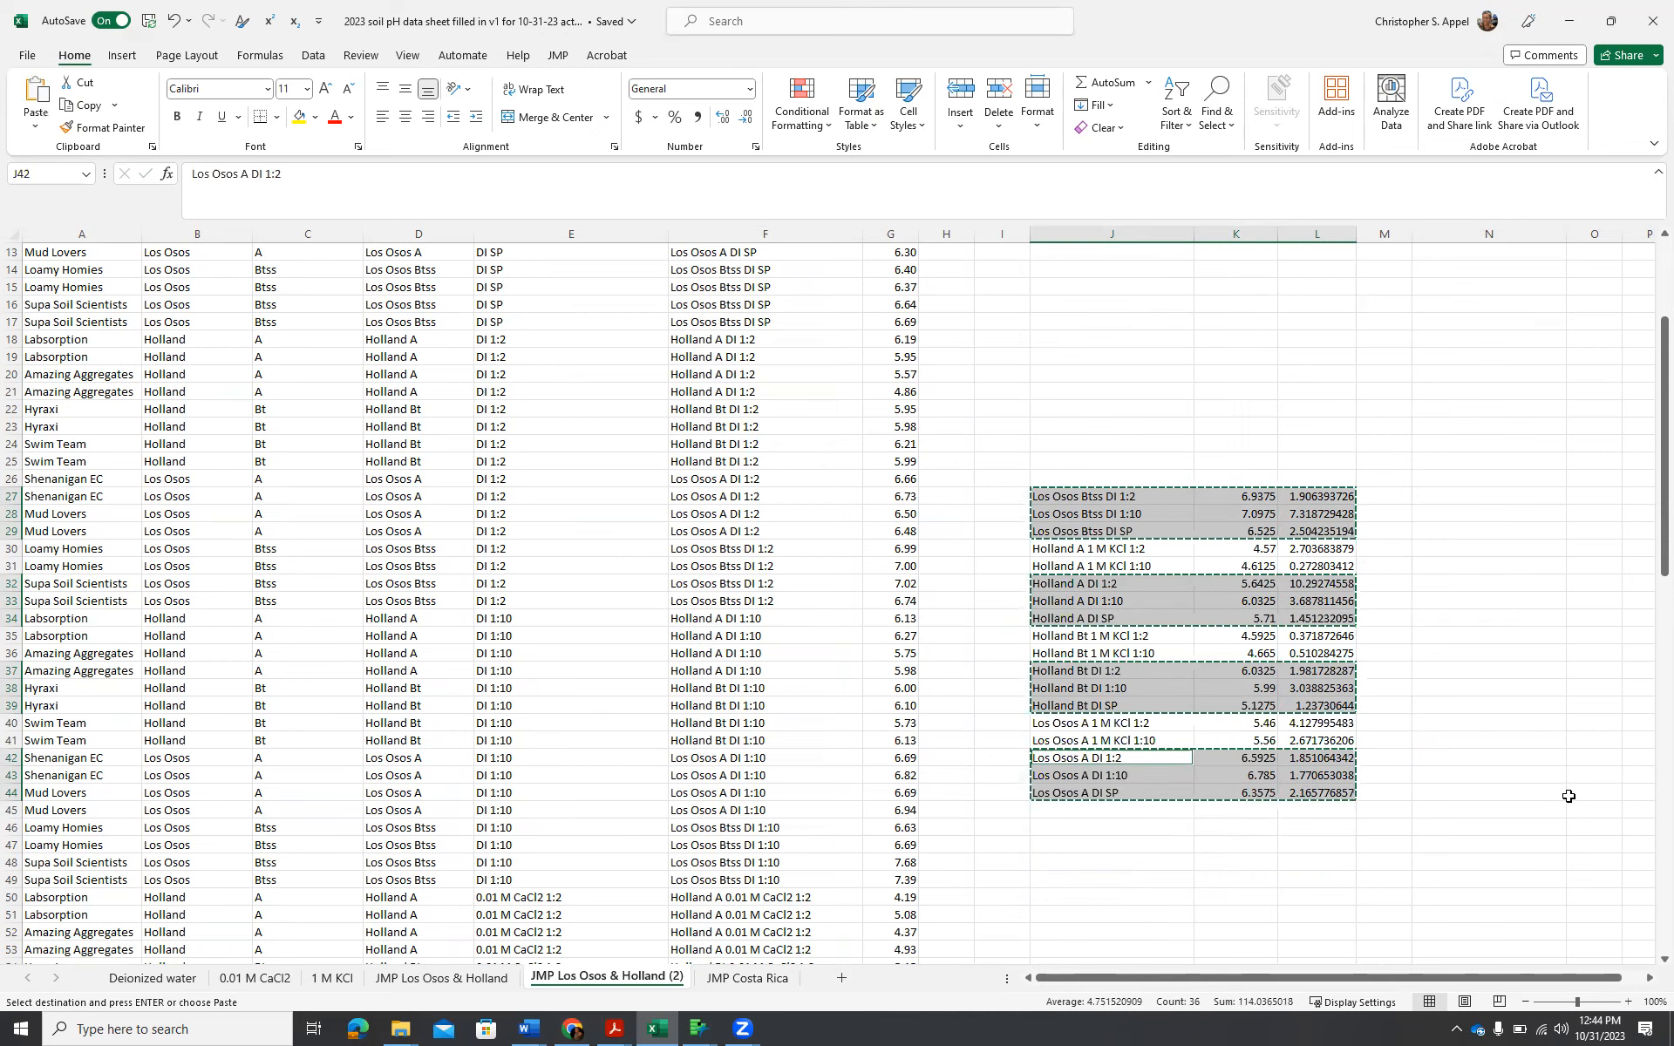
Paste the copied DI rows into a third block starting at R2, beside the 1 M KCl rows.
scroll(1549, 792, up, 4)
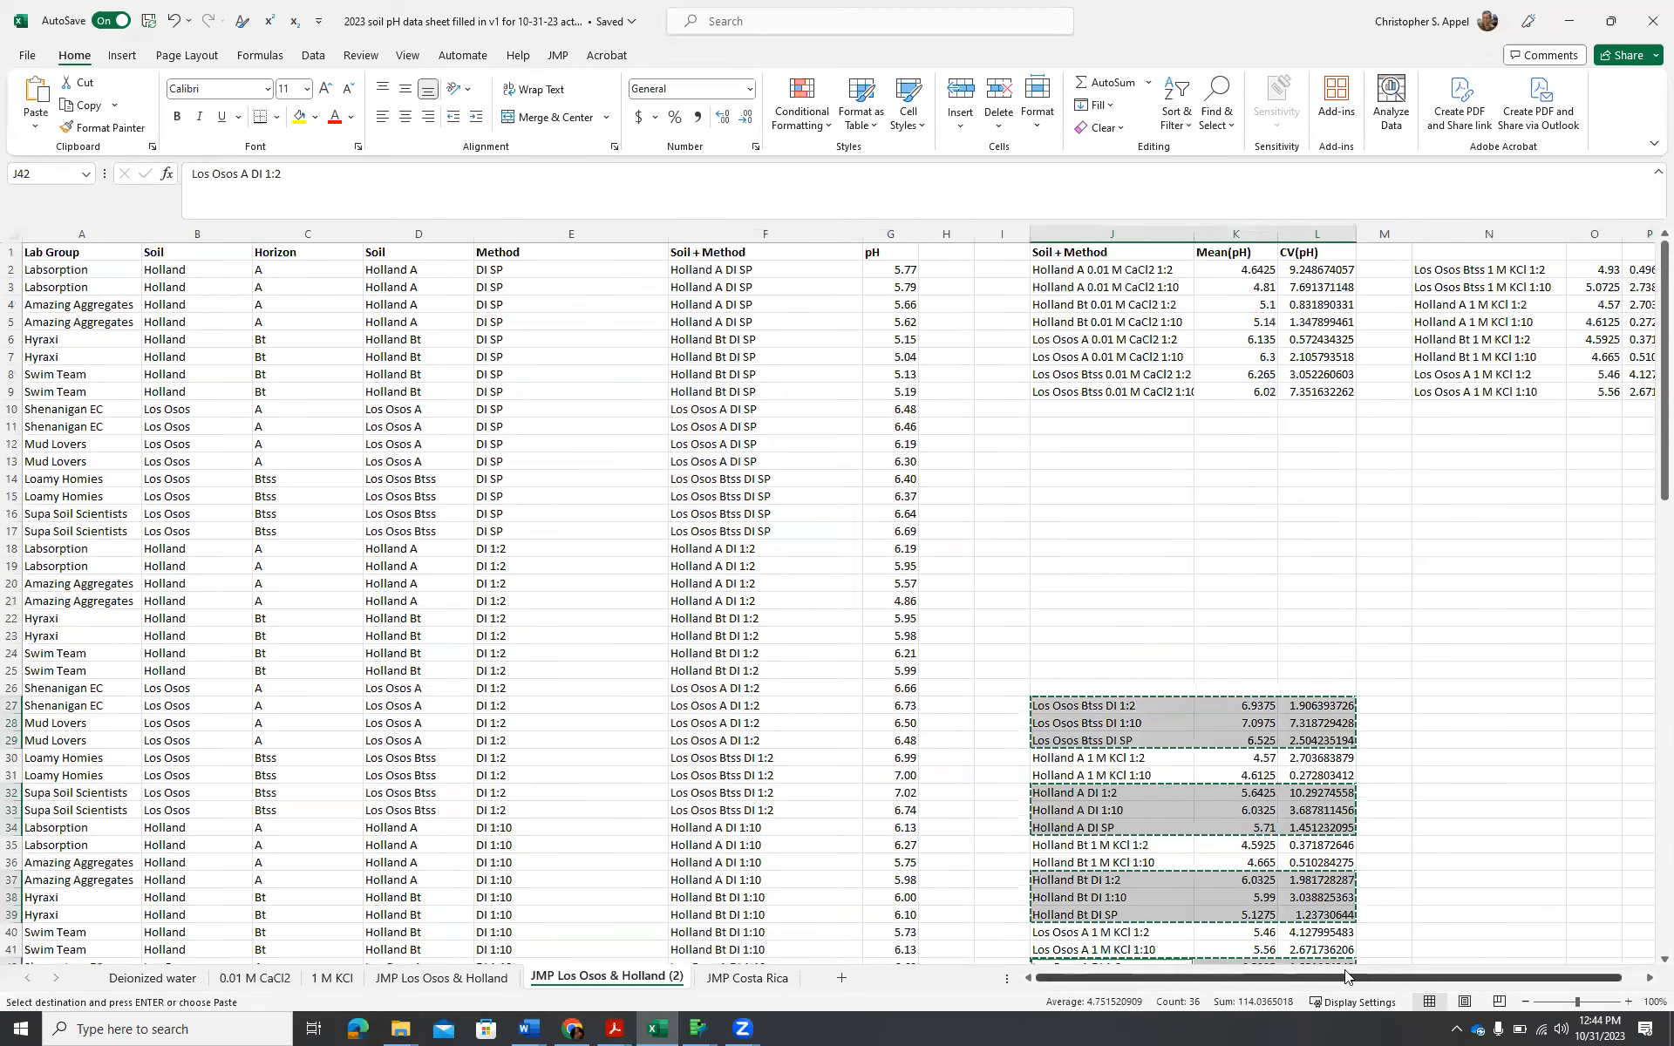
click(1650, 978)
click(1650, 978)
click(1649, 979)
click(1649, 978)
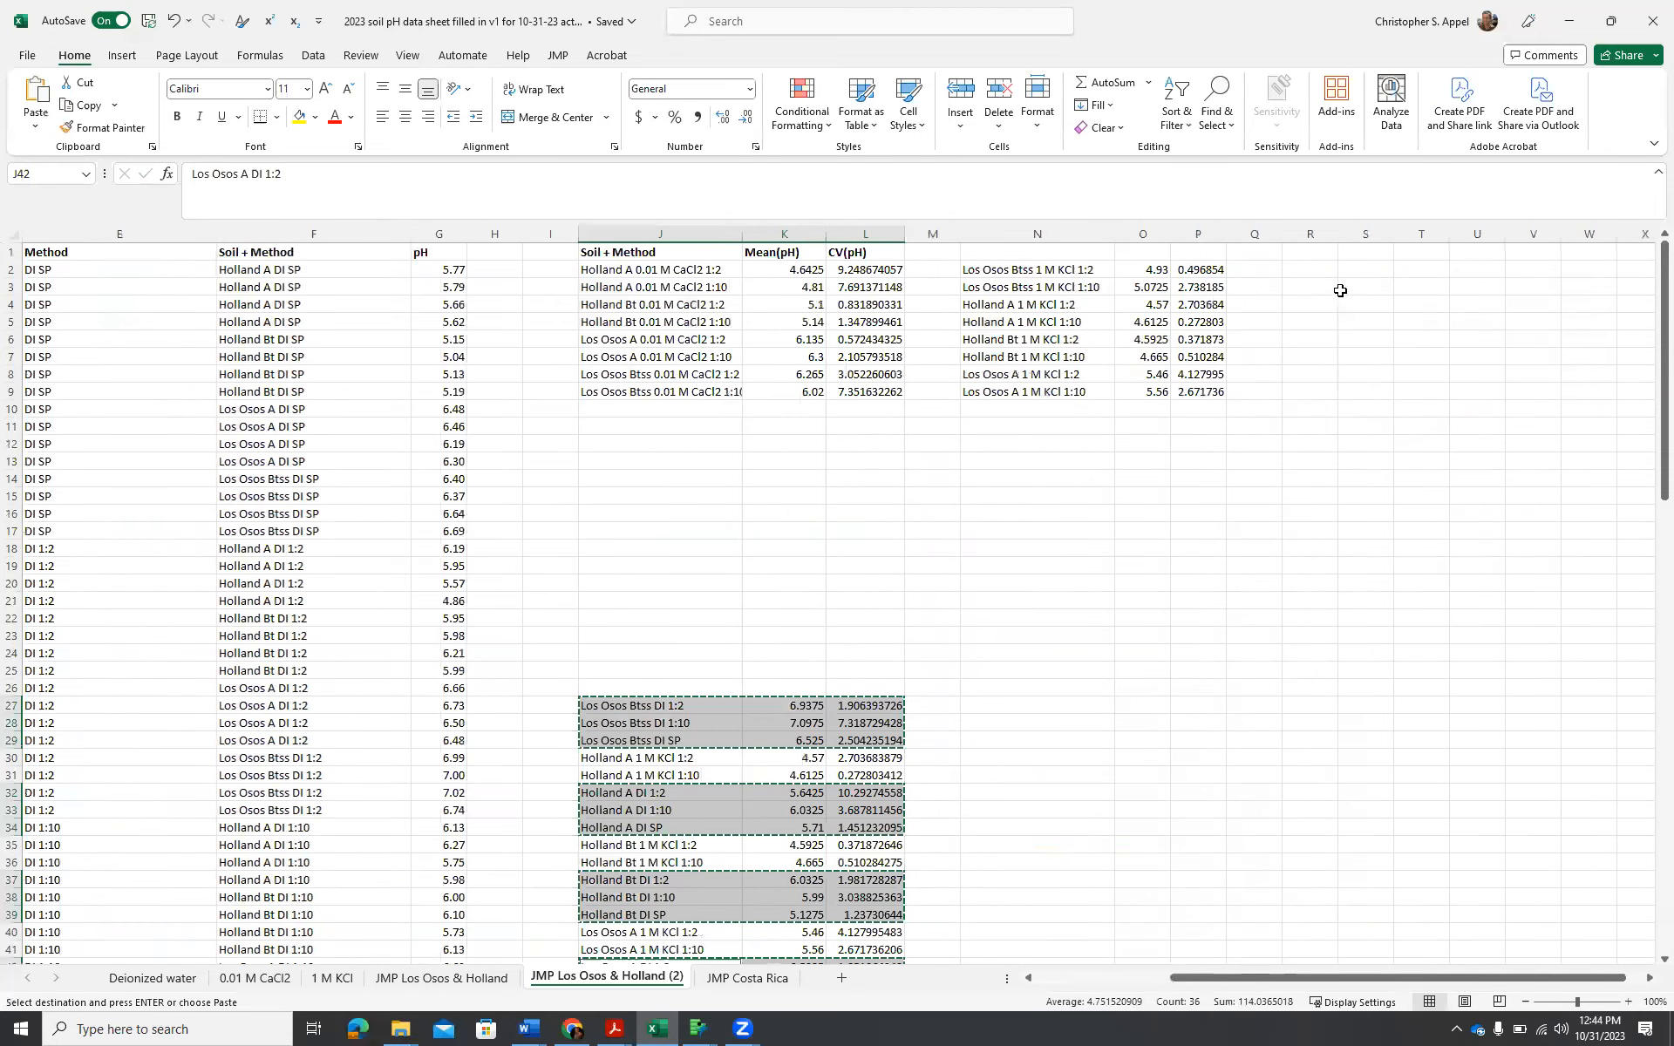
click(1323, 270)
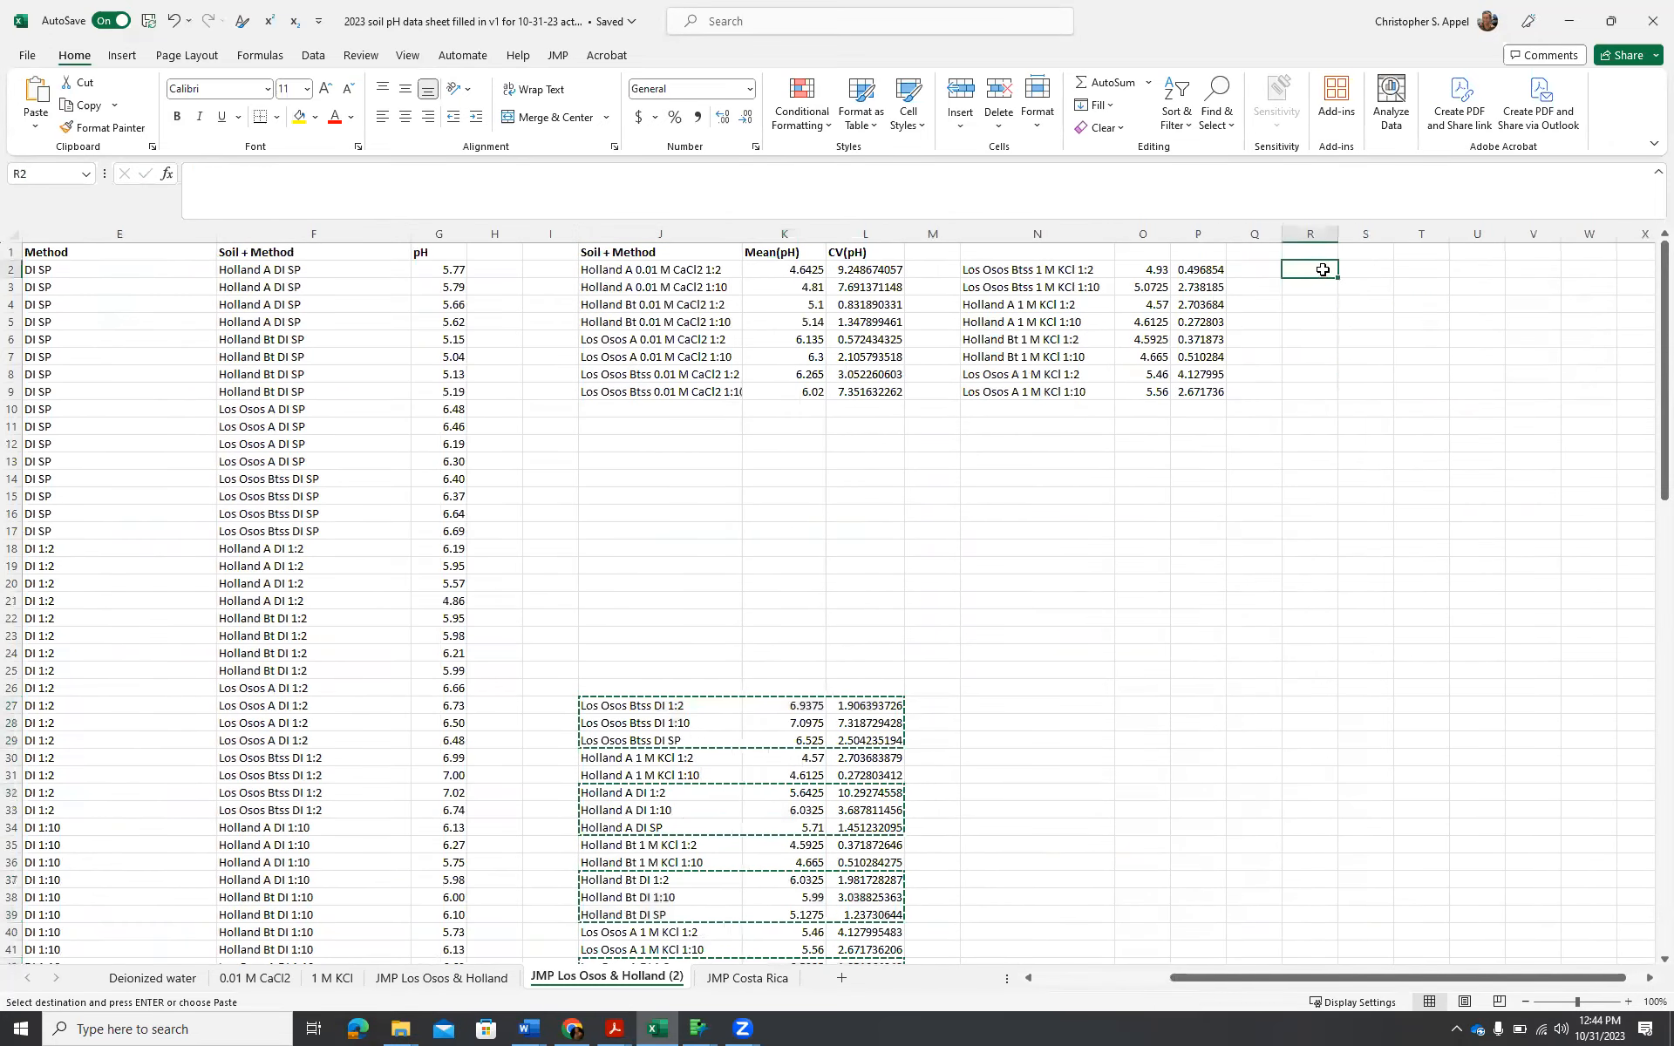
key(ctrl+v)
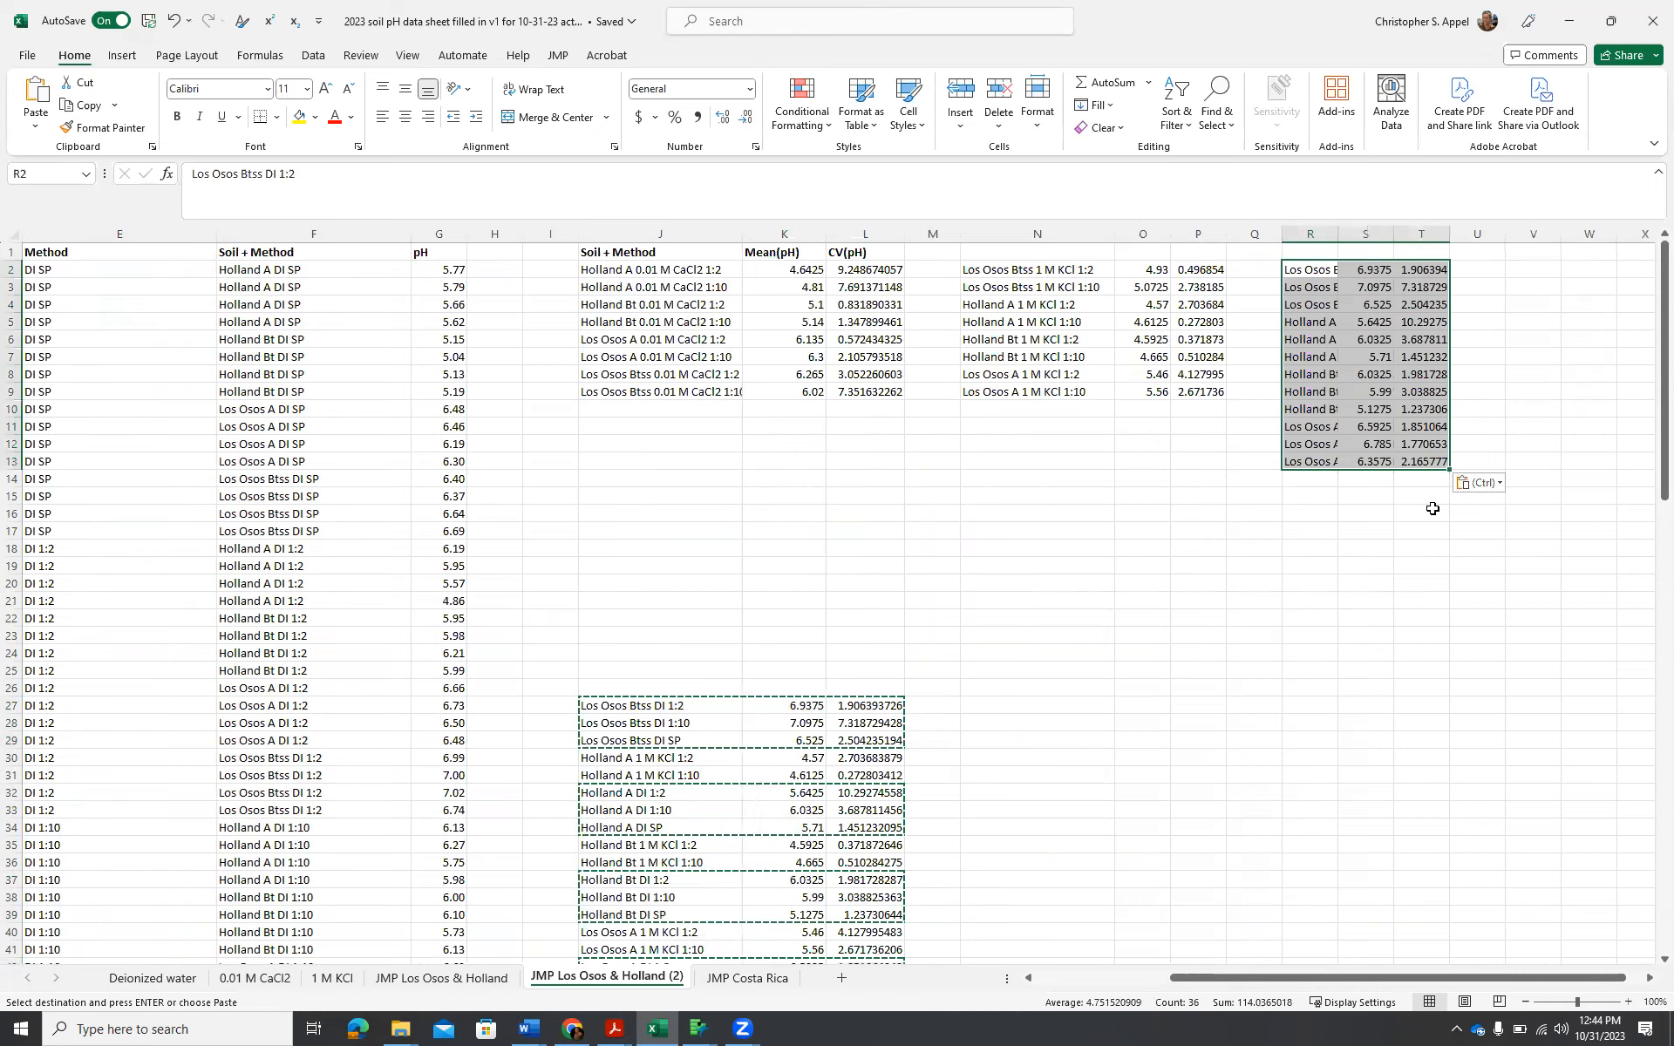
click(1198, 530)
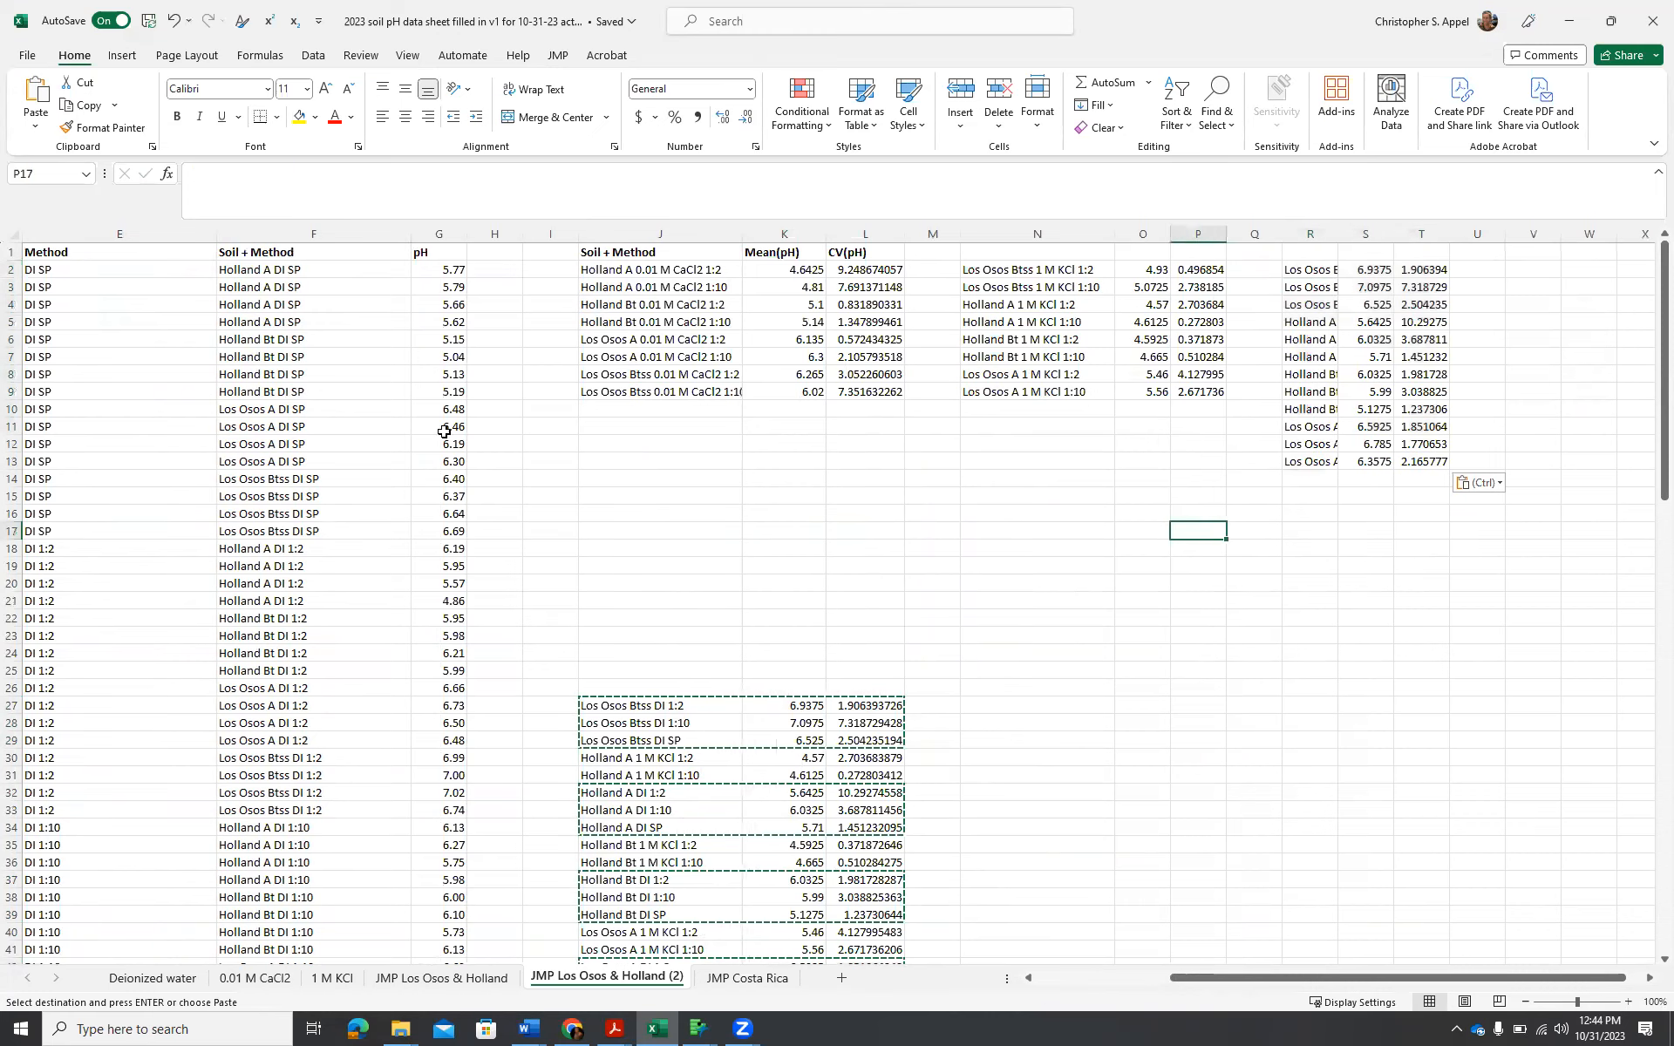
Label cells K11 and K12 below the 0.01 M CaCl2 block as min and max.
click(790, 429)
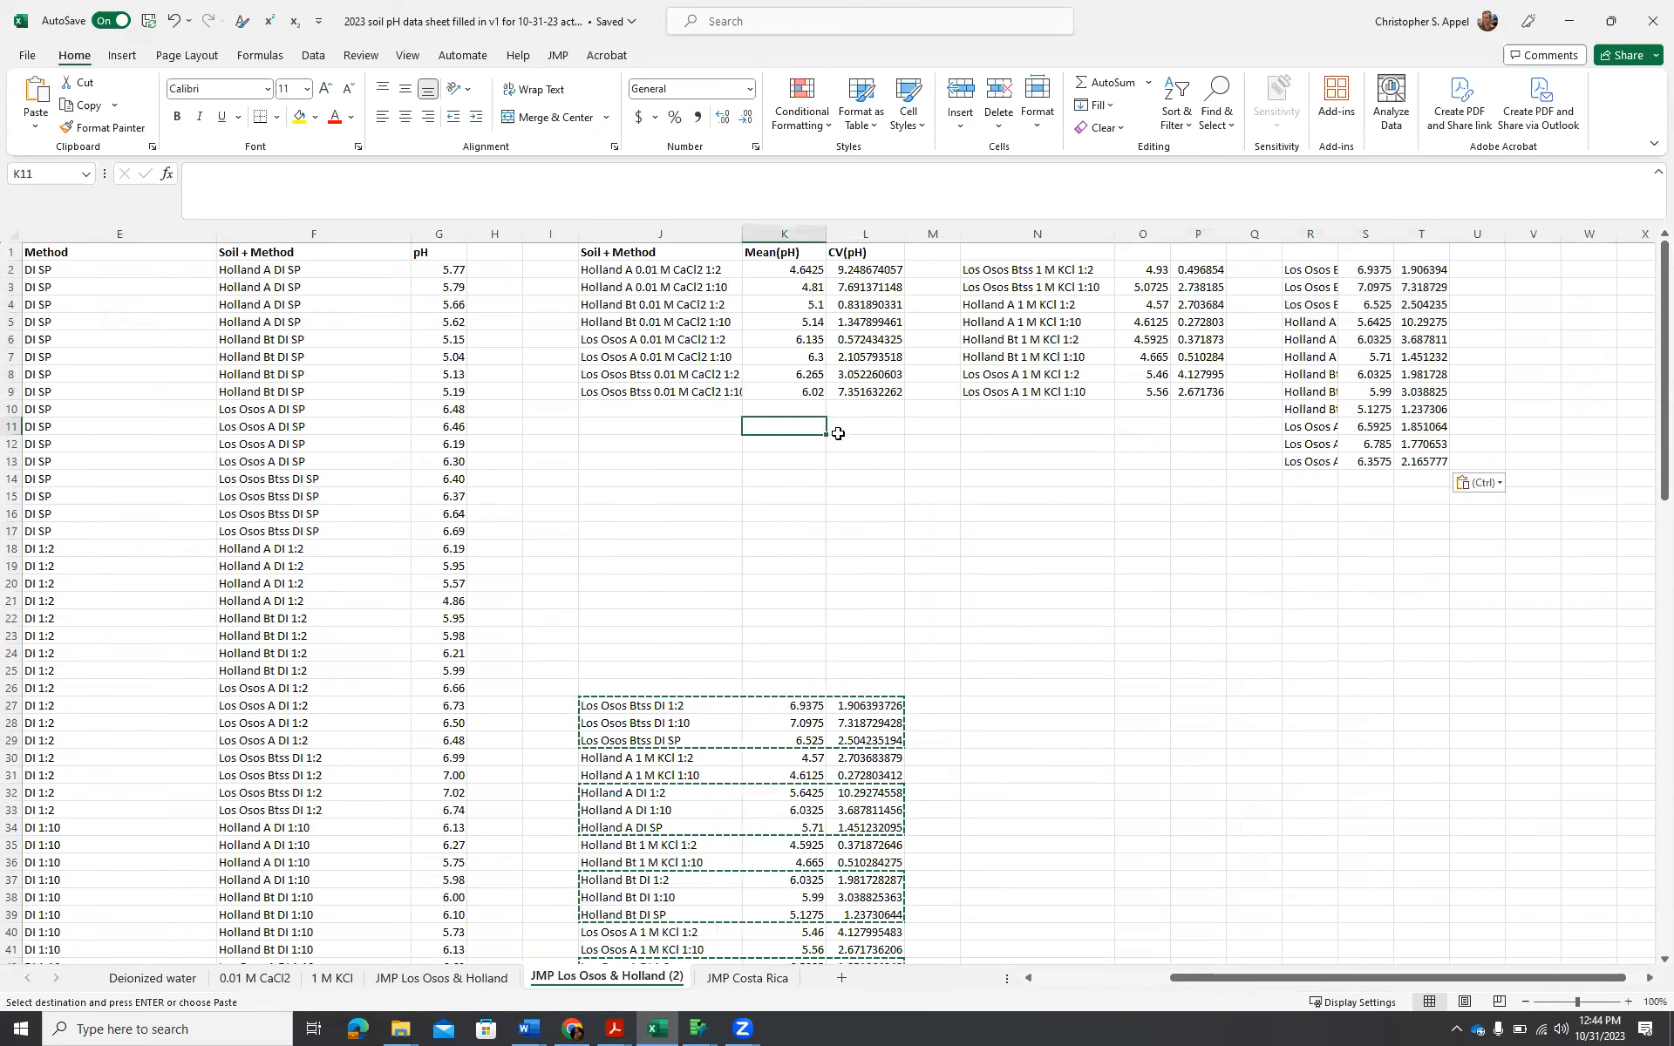
text(min)
key(Return)
text(max)
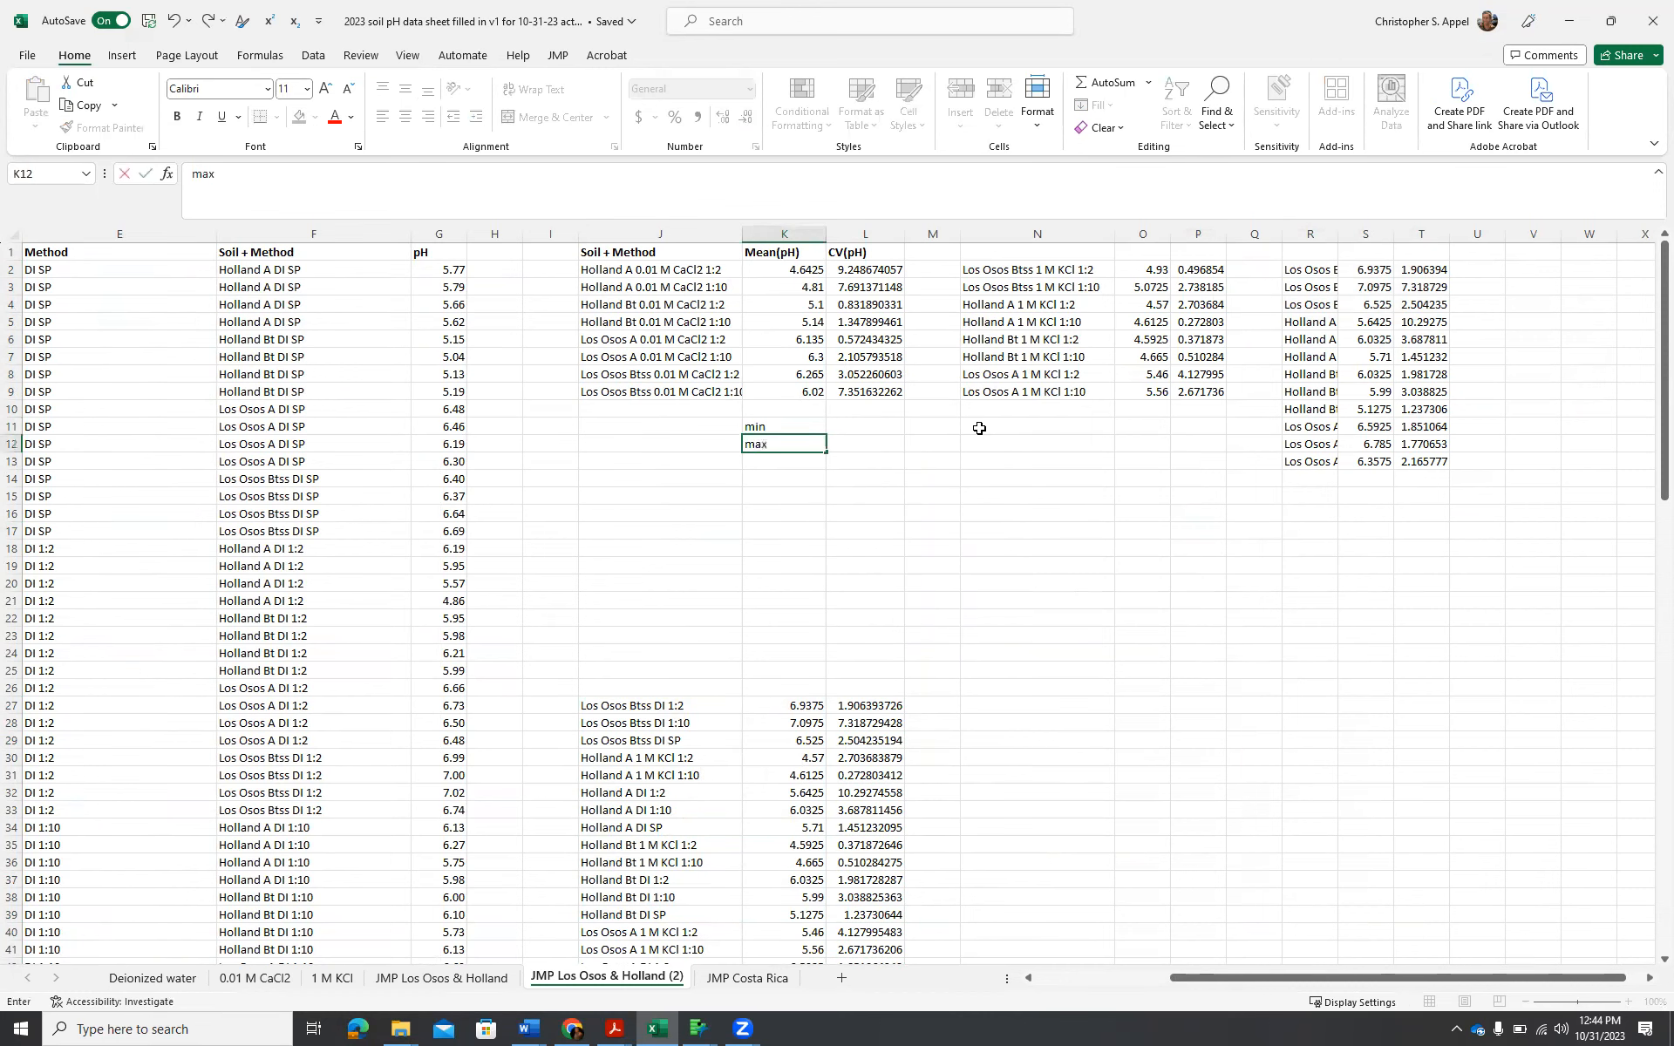
key(Return)
Calculate the minimum CV of the 0.01 M CaCl2 rows in L11 with the MIN function over L2:L9.
key(Right)
key(Up)
key(Up)
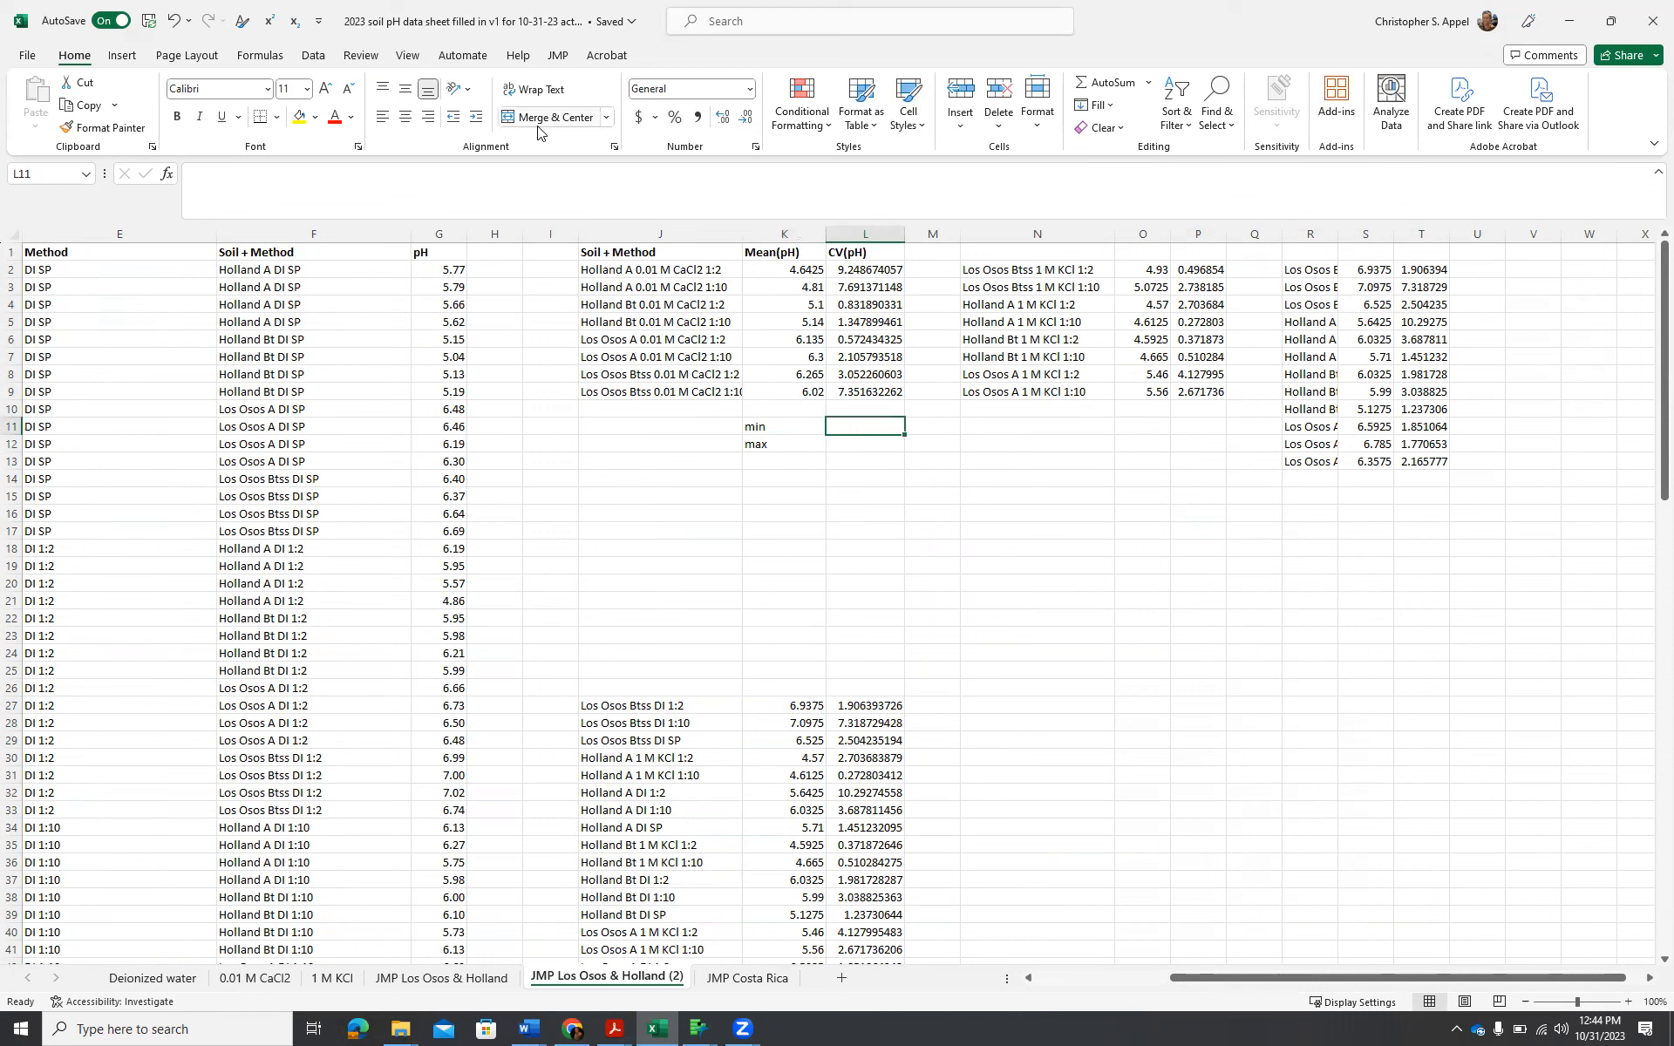
click(174, 174)
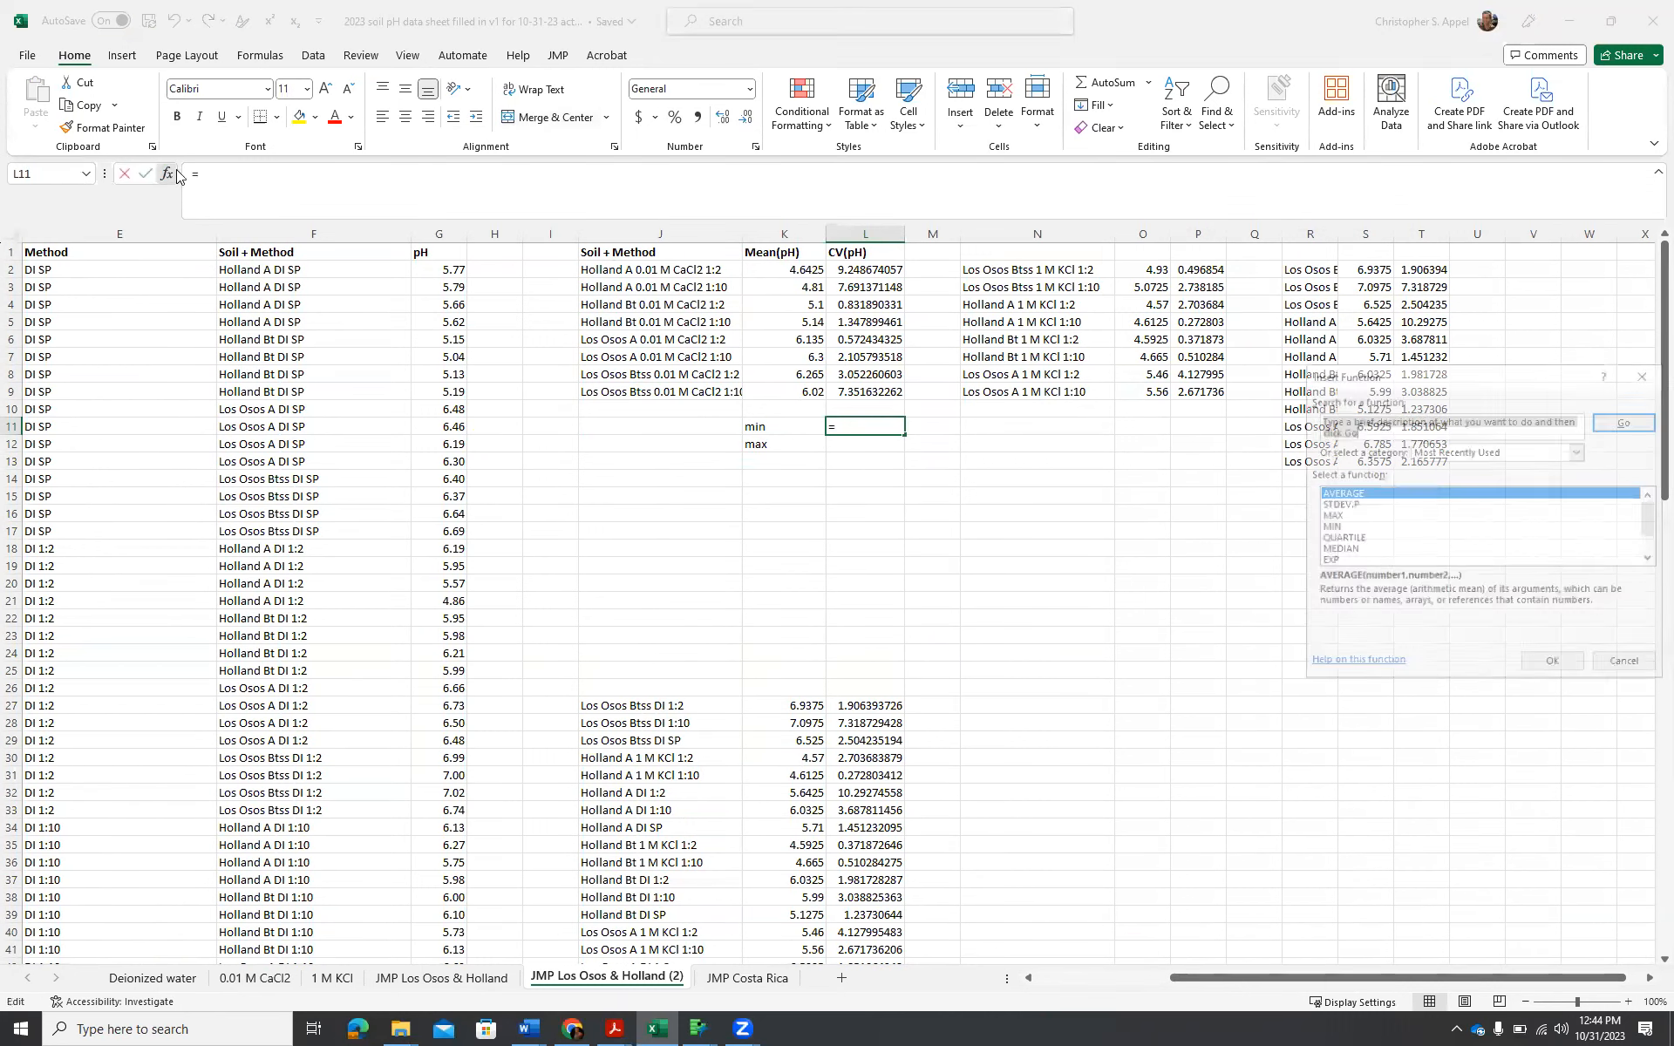
click(1332, 526)
click(1553, 666)
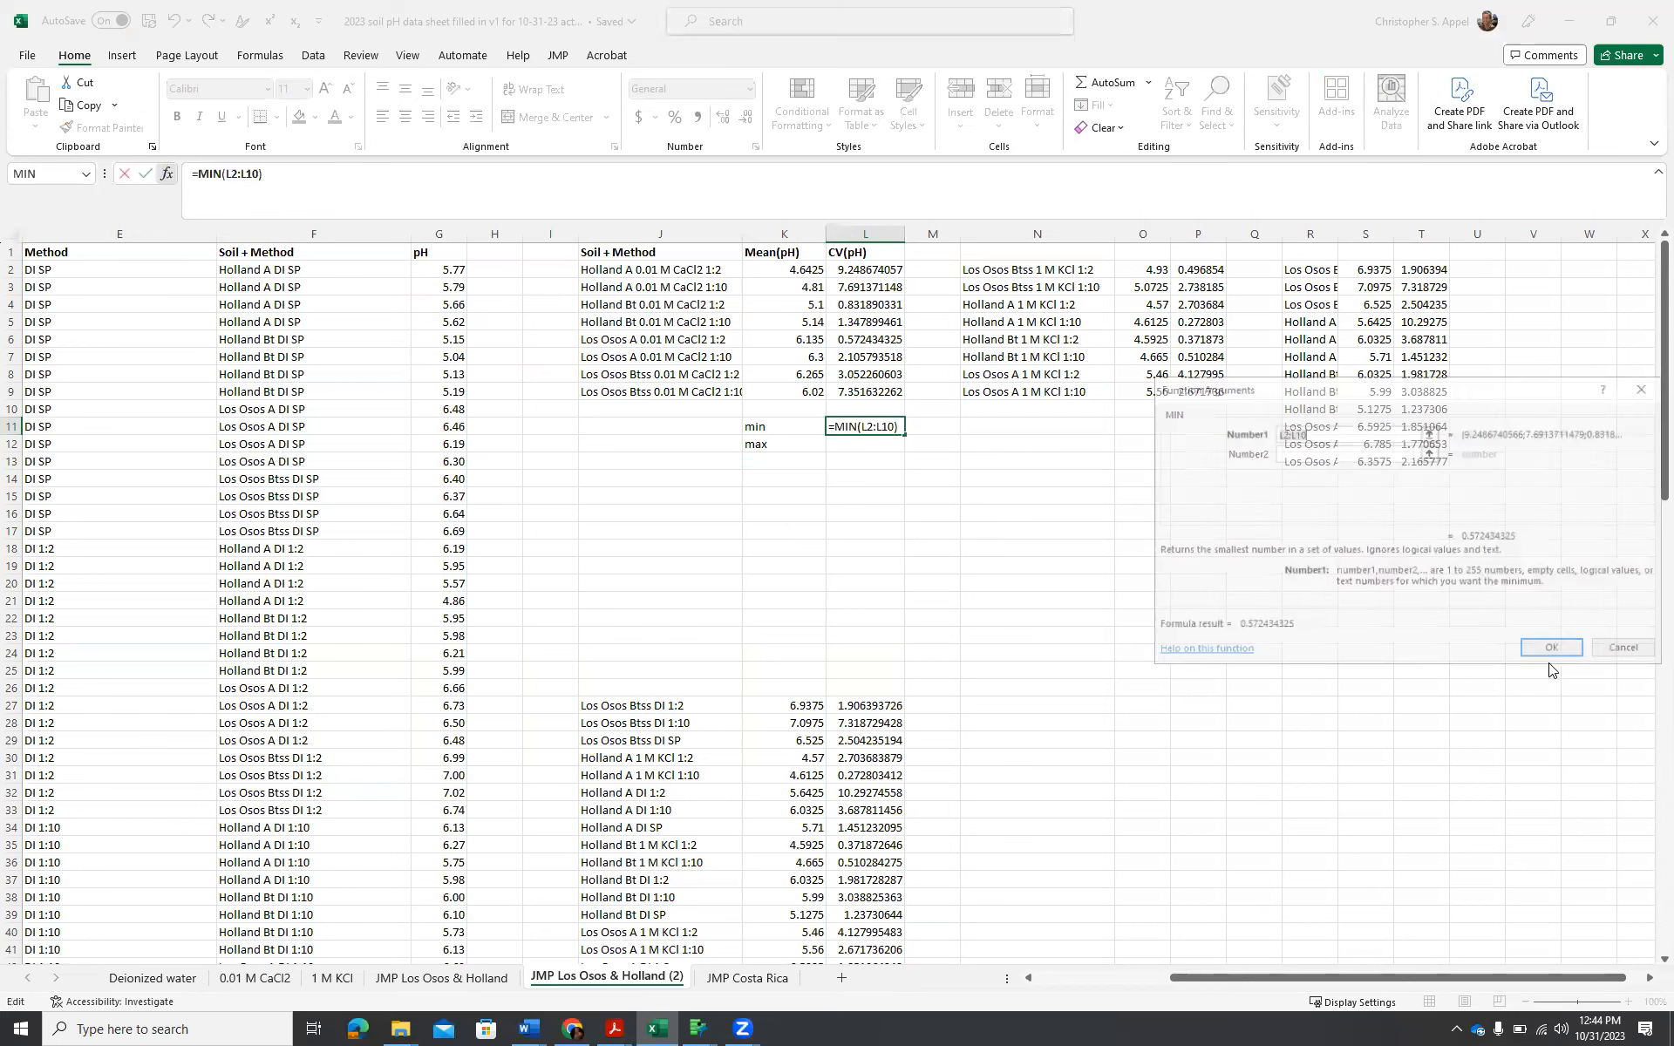
drag(881, 267, 867, 395)
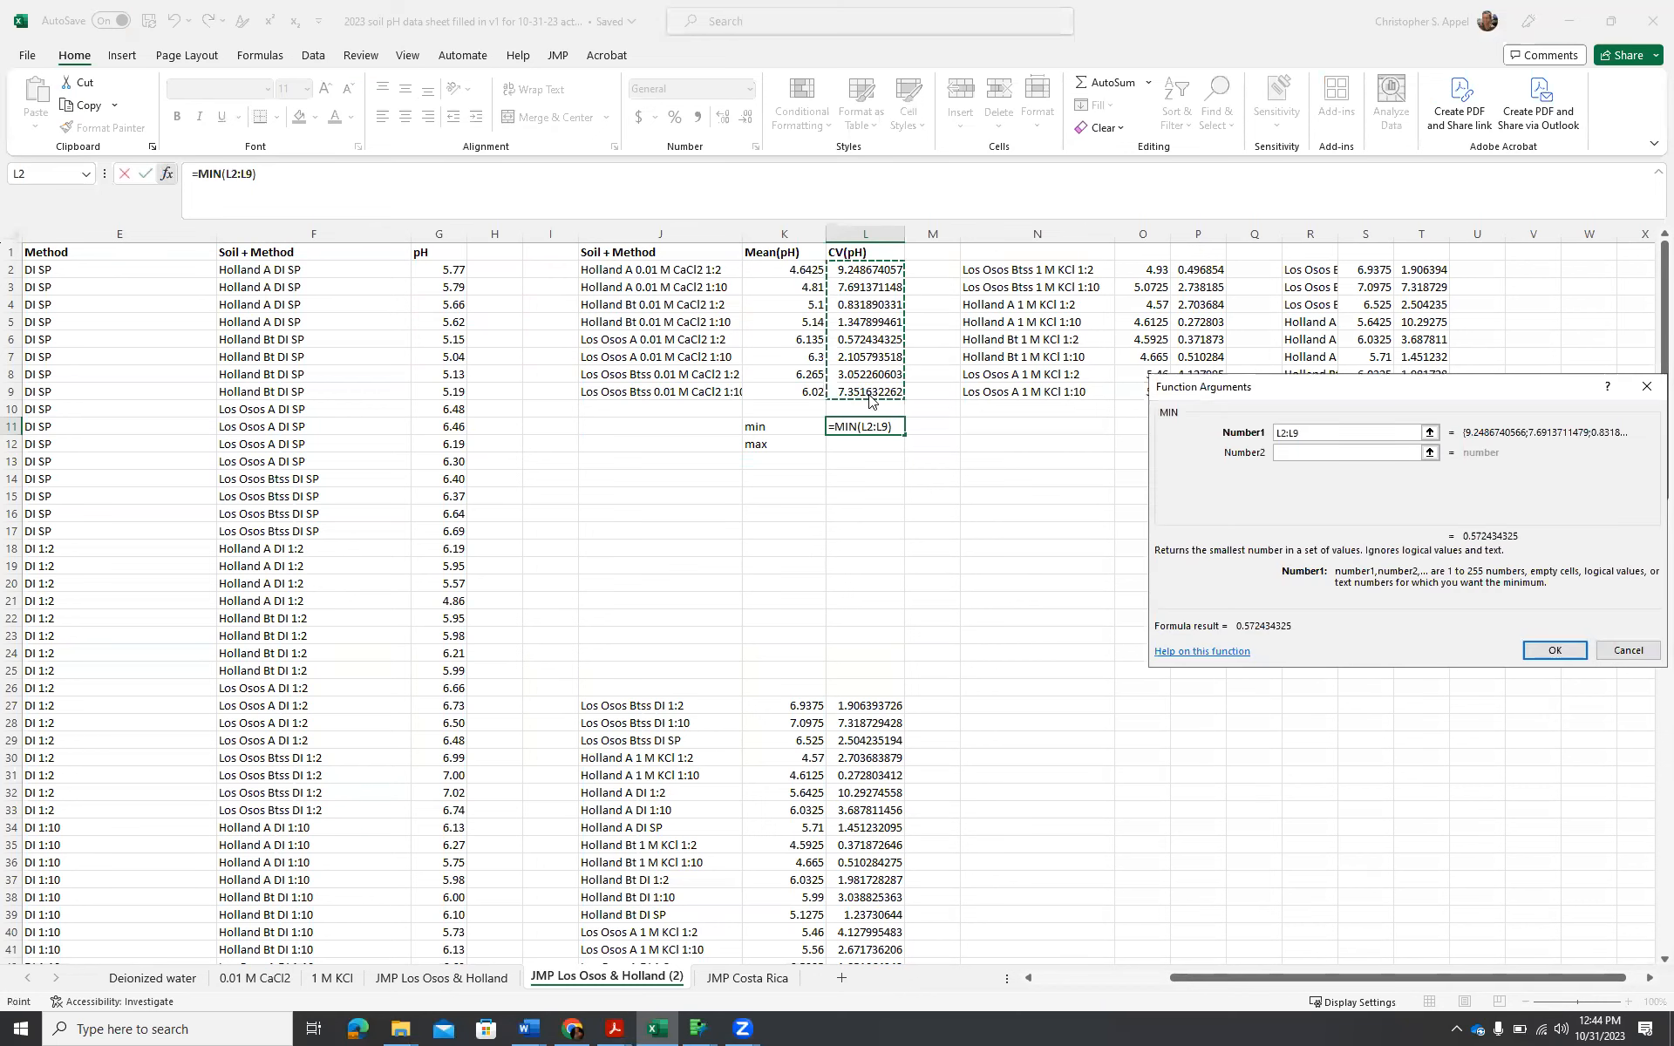
key(Return)
Calculate the maximum CV of the 0.01 M CaCl2 rows in L12 with the MAX function over L2:L9.
text(max)
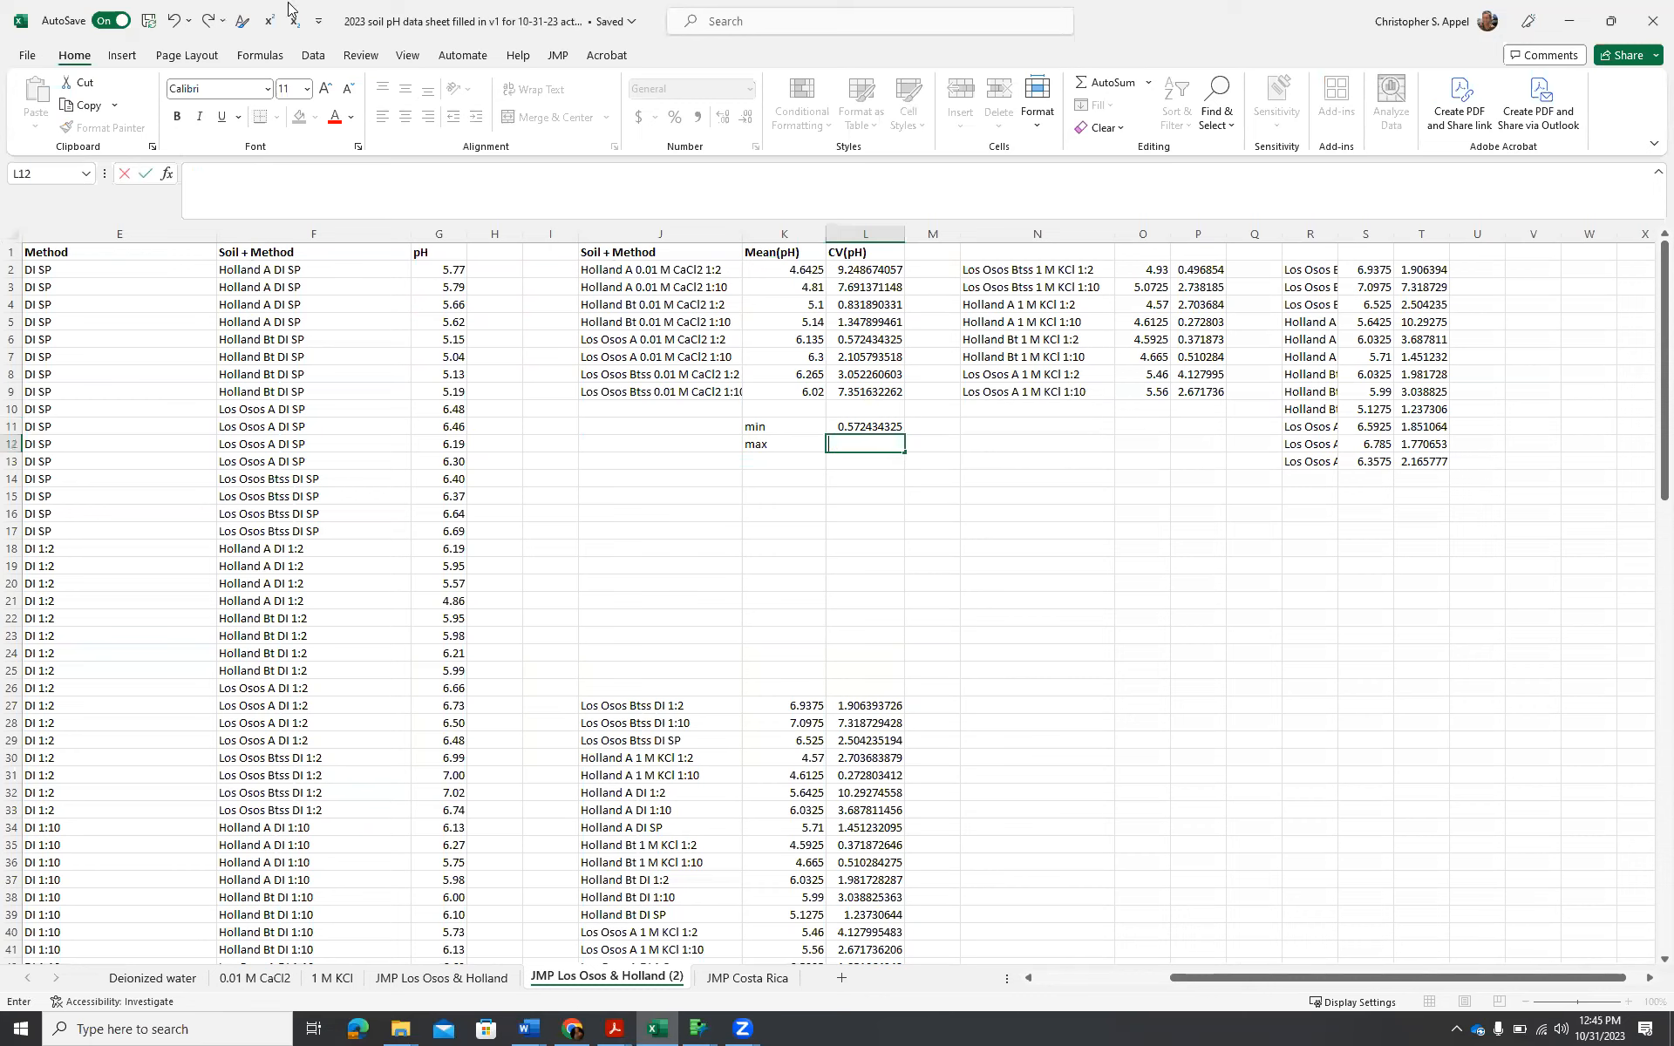
click(169, 174)
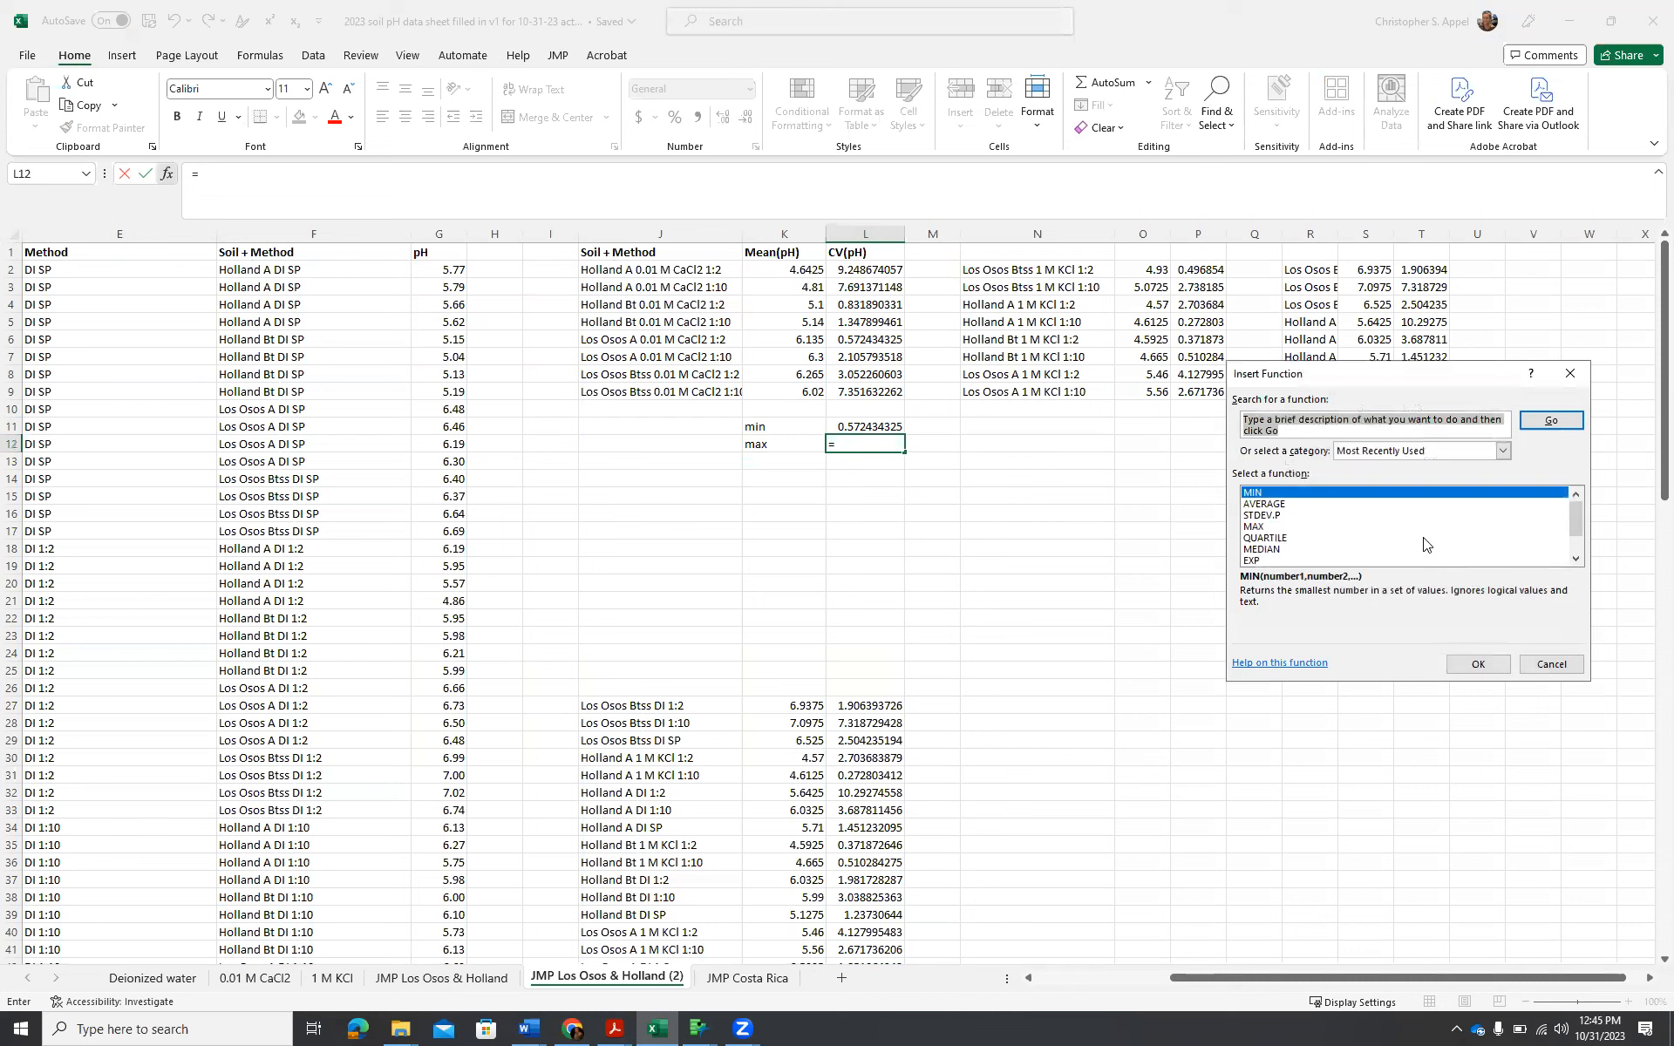
click(1271, 527)
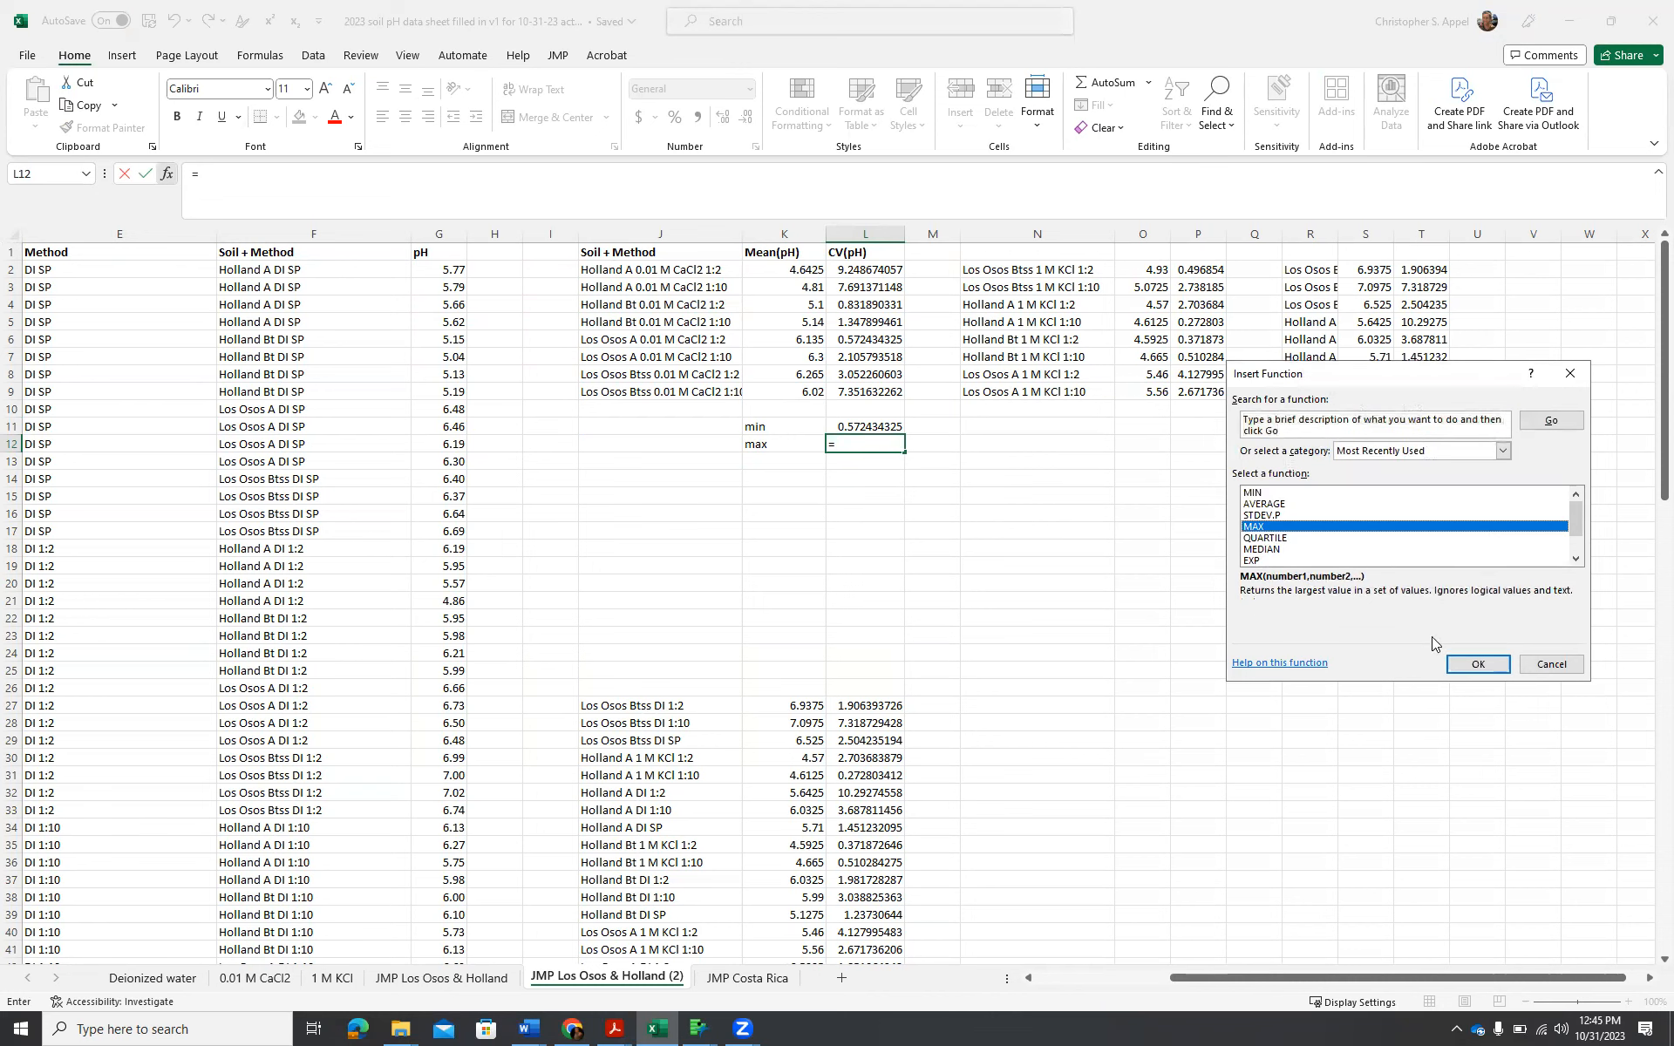
click(1479, 665)
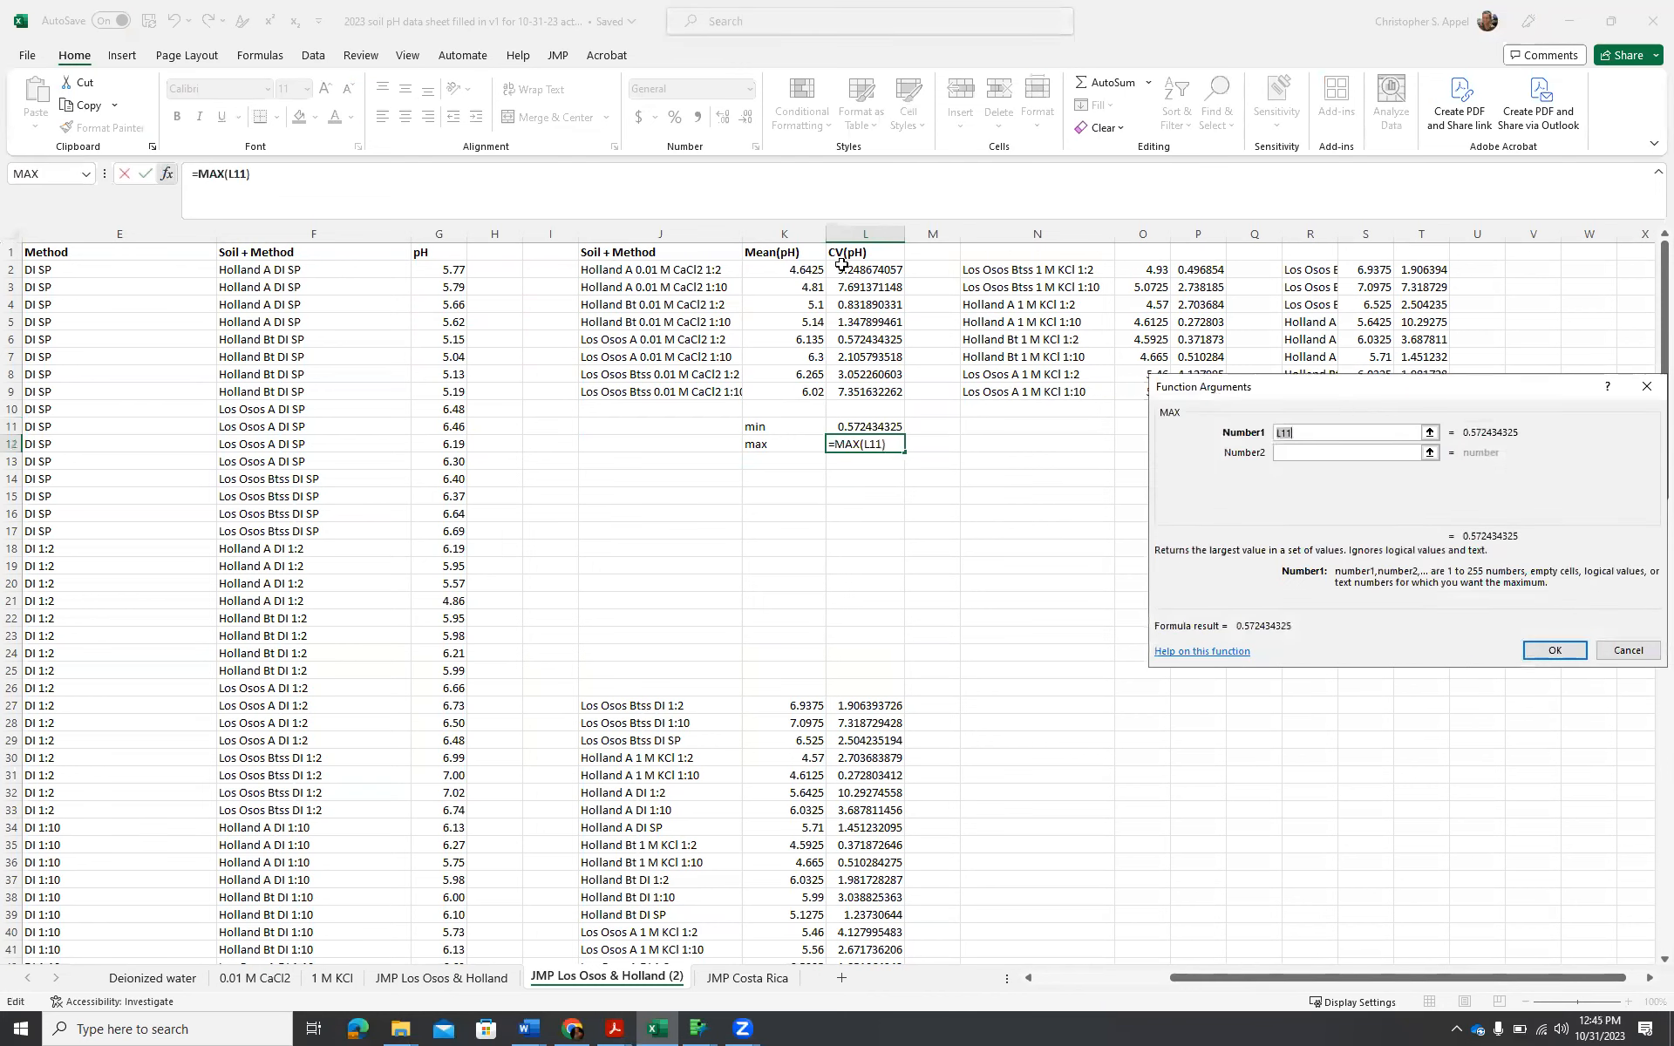
drag(850, 270, 852, 392)
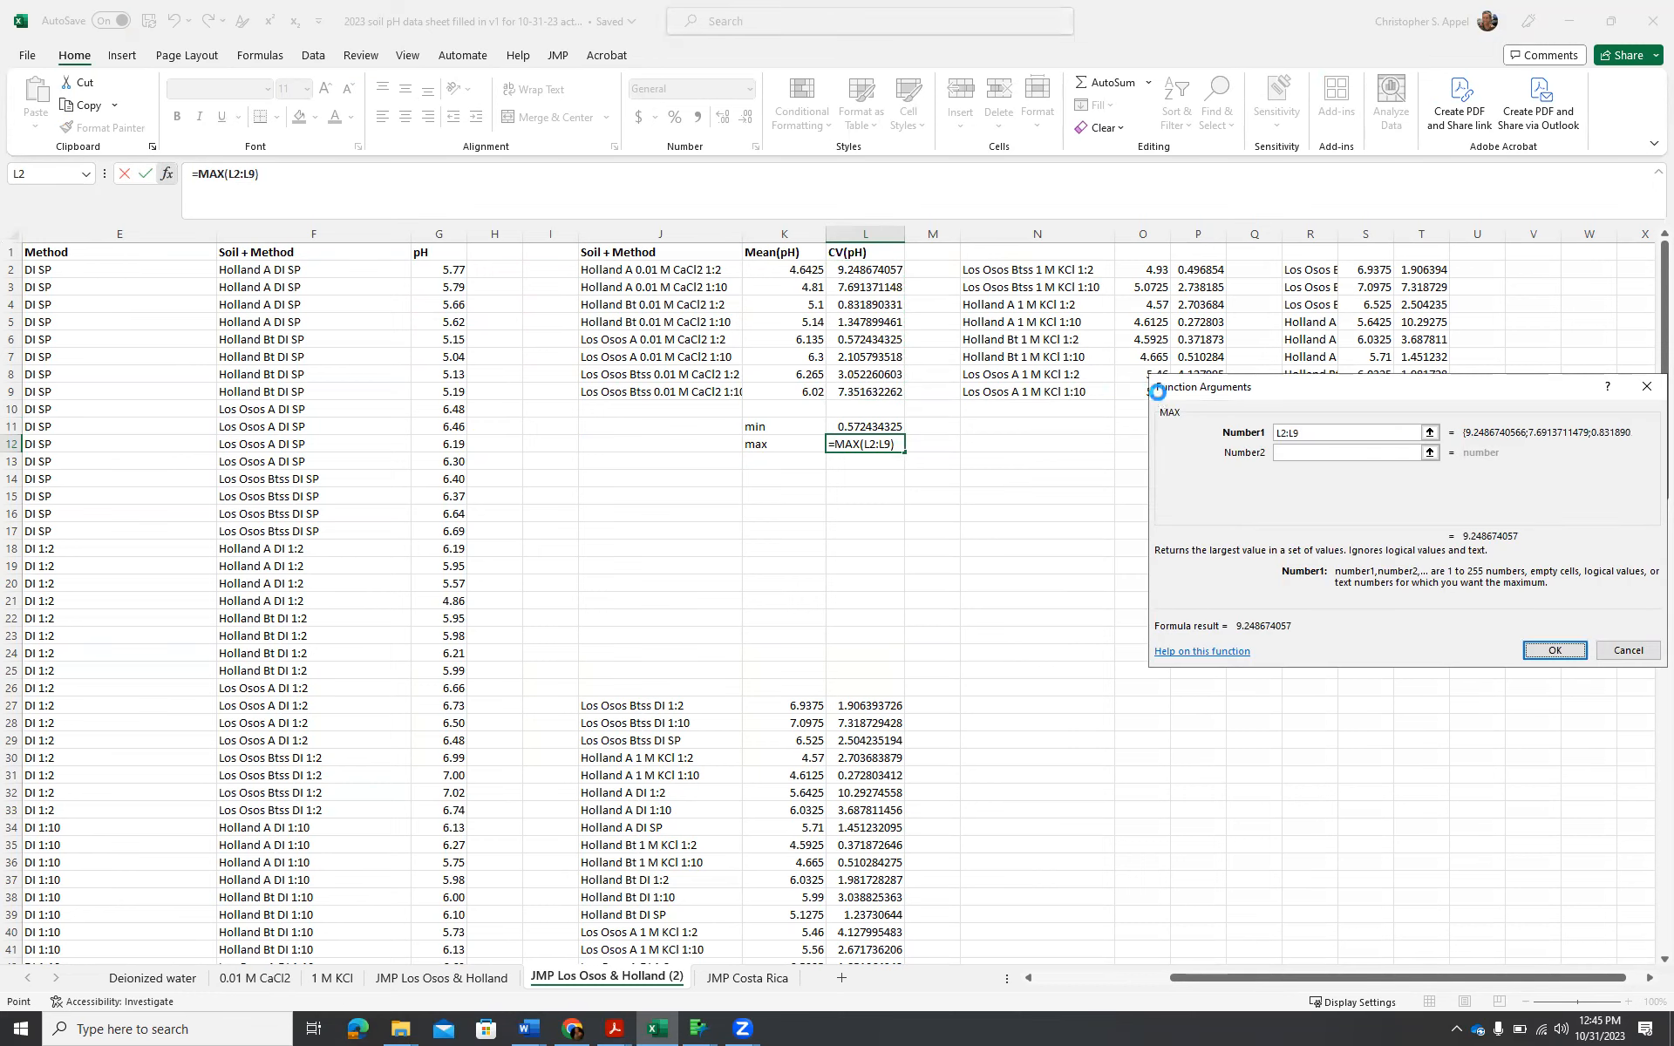
key(Return)
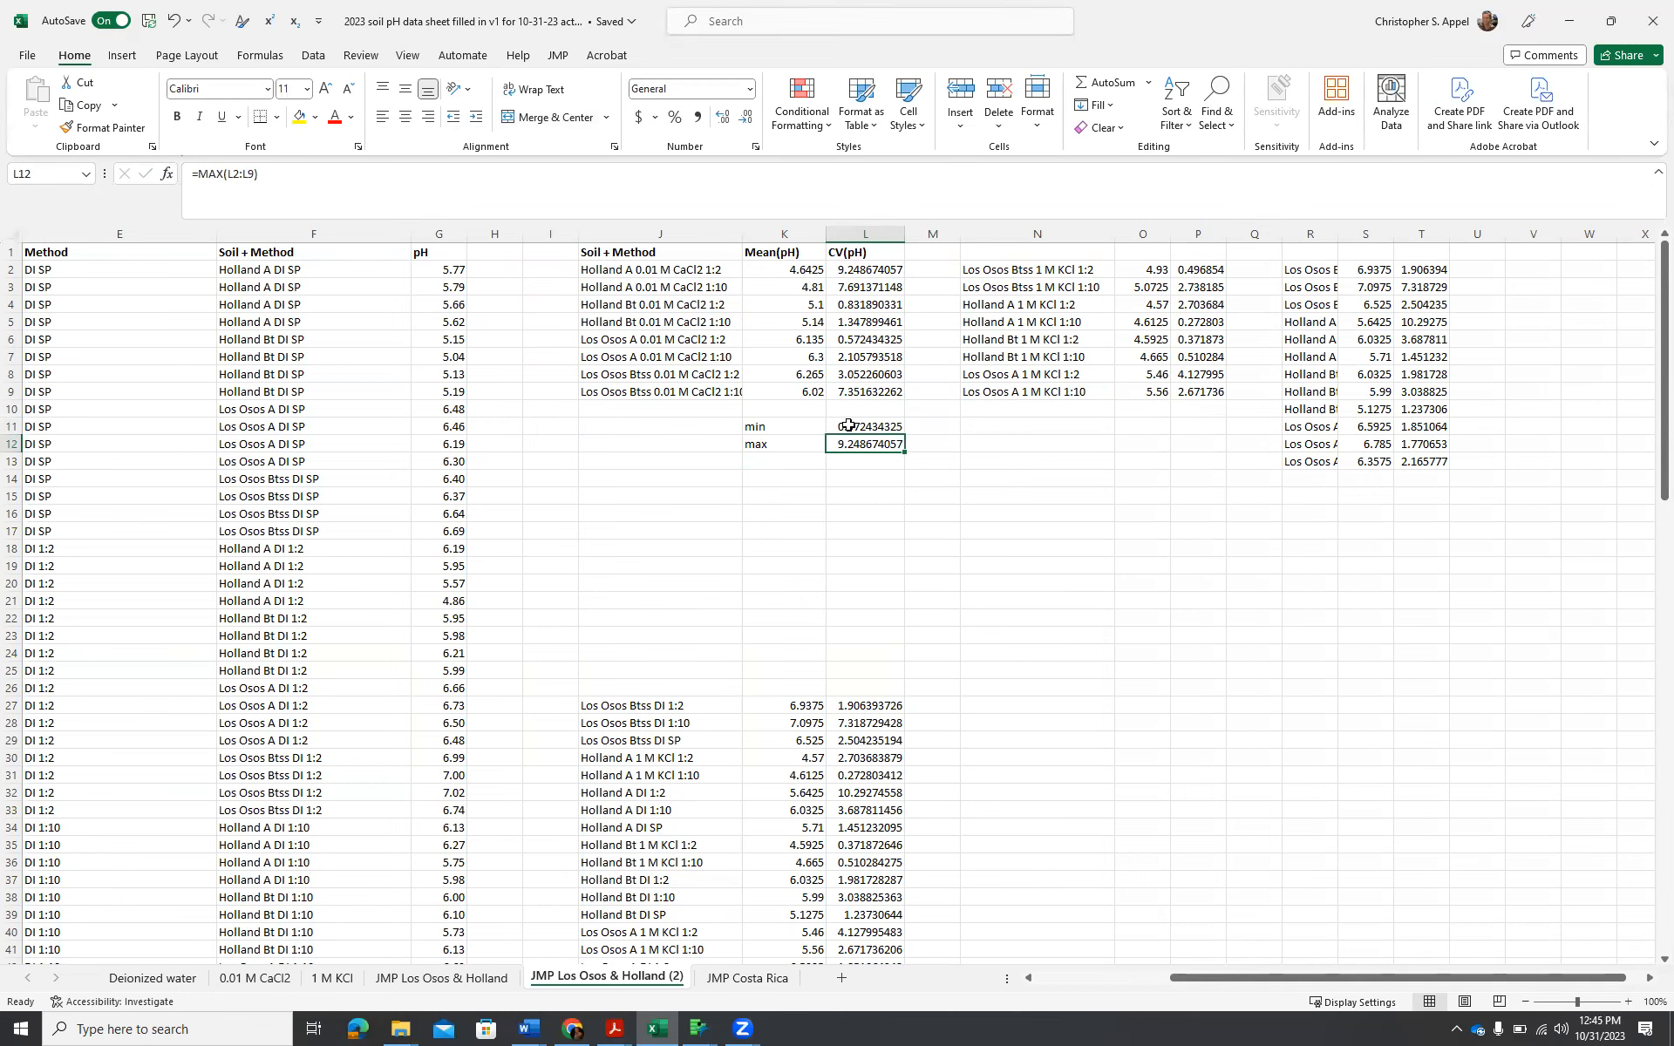
Format the min and max CV cells L11:L12 as numbers without decimal places.
drag(848, 425, 850, 442)
click(722, 116)
click(751, 122)
click(751, 121)
click(751, 121)
click(751, 121)
click(751, 122)
click(751, 121)
click(750, 121)
click(751, 121)
click(748, 120)
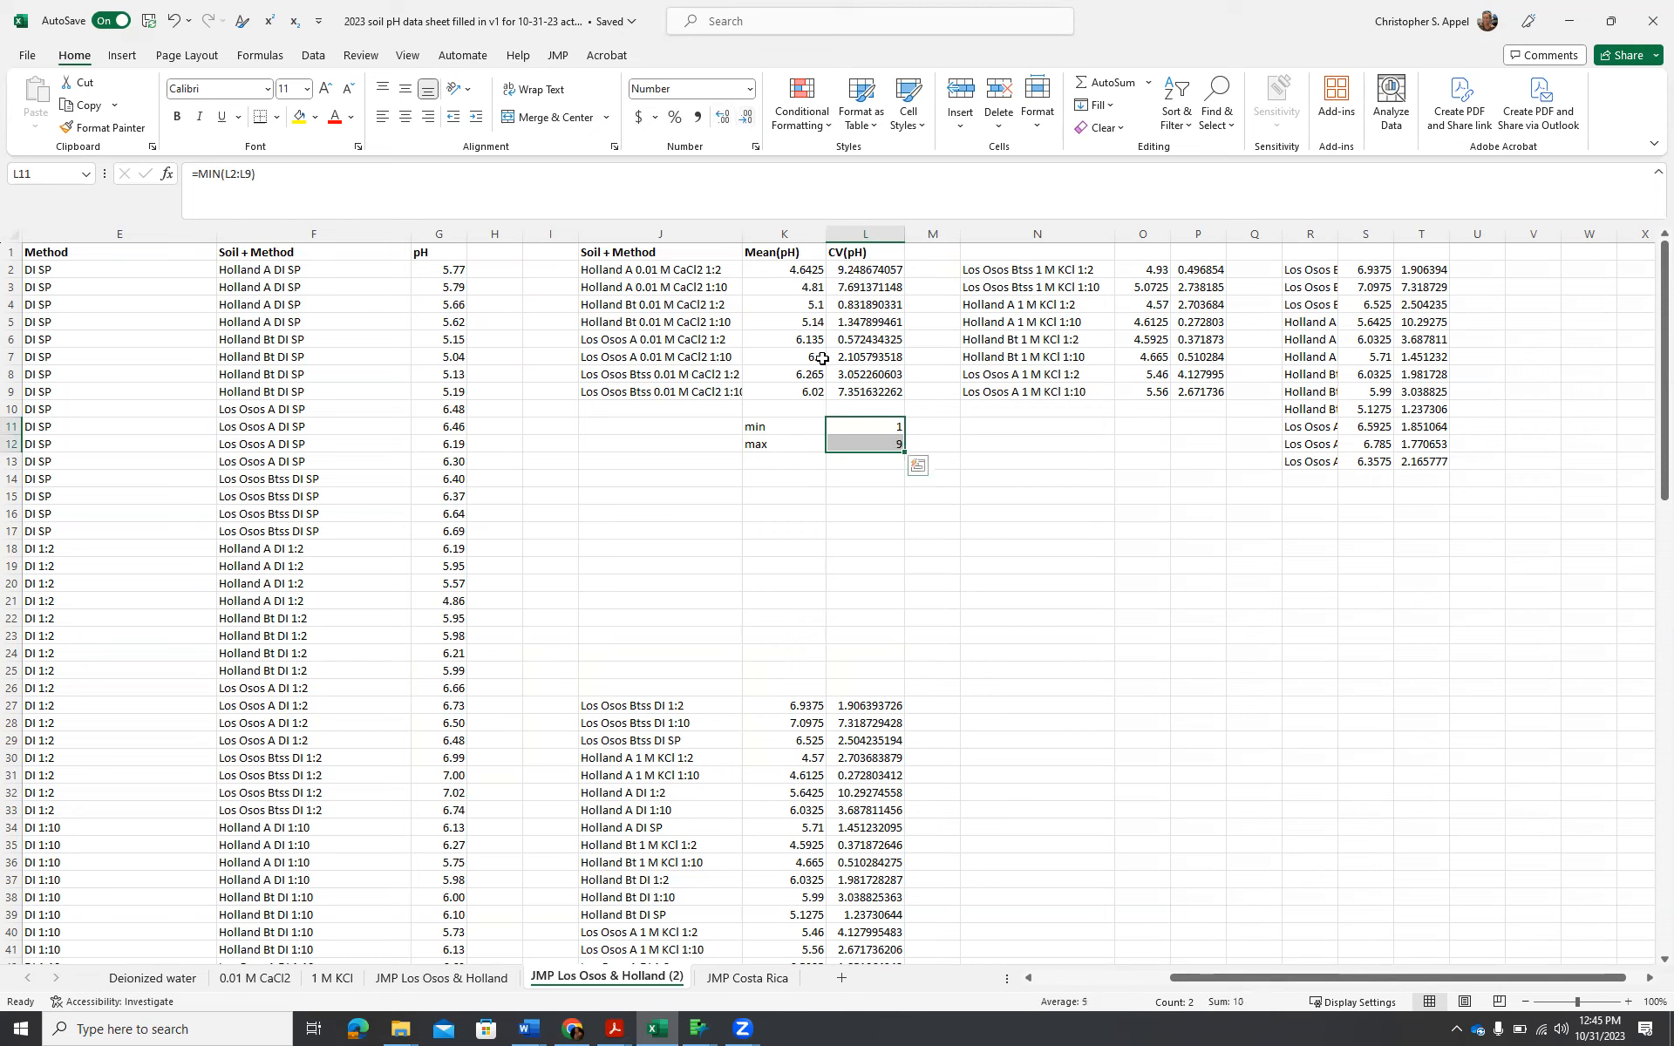
Copy the min and max formulas from L11:L12 to P11 under the 1 M KCl block and T15 under the DI block.
key(ctrl+c)
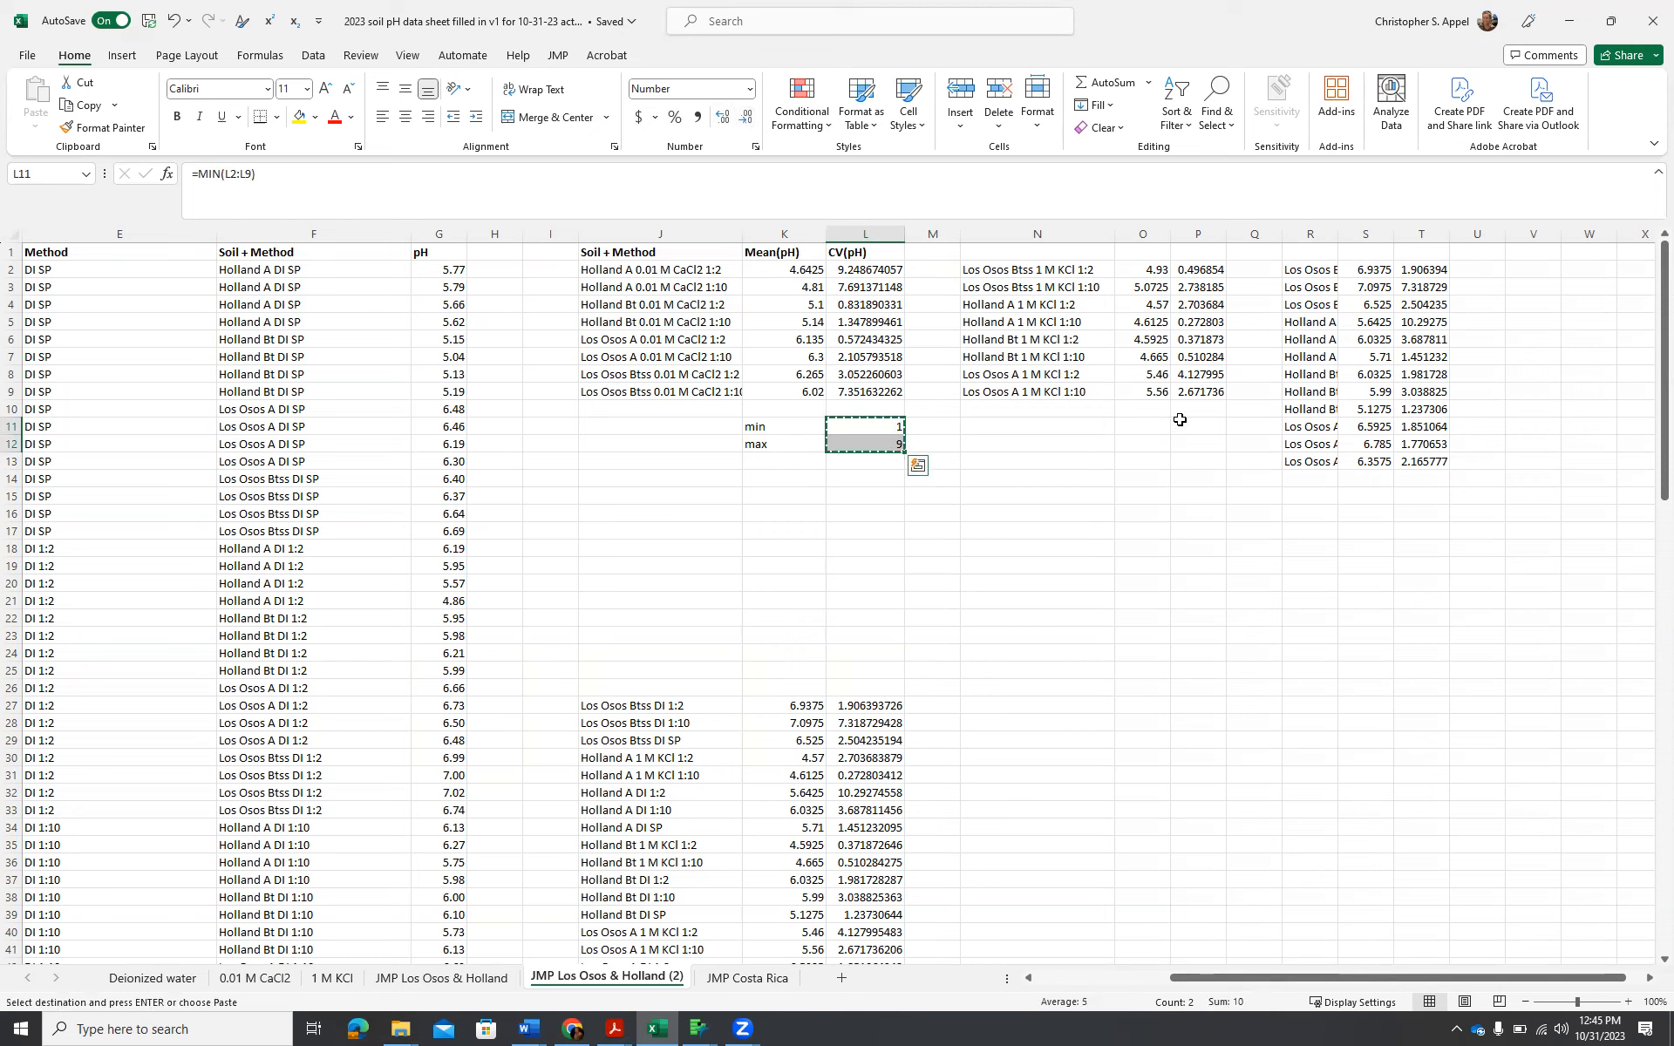
click(1206, 423)
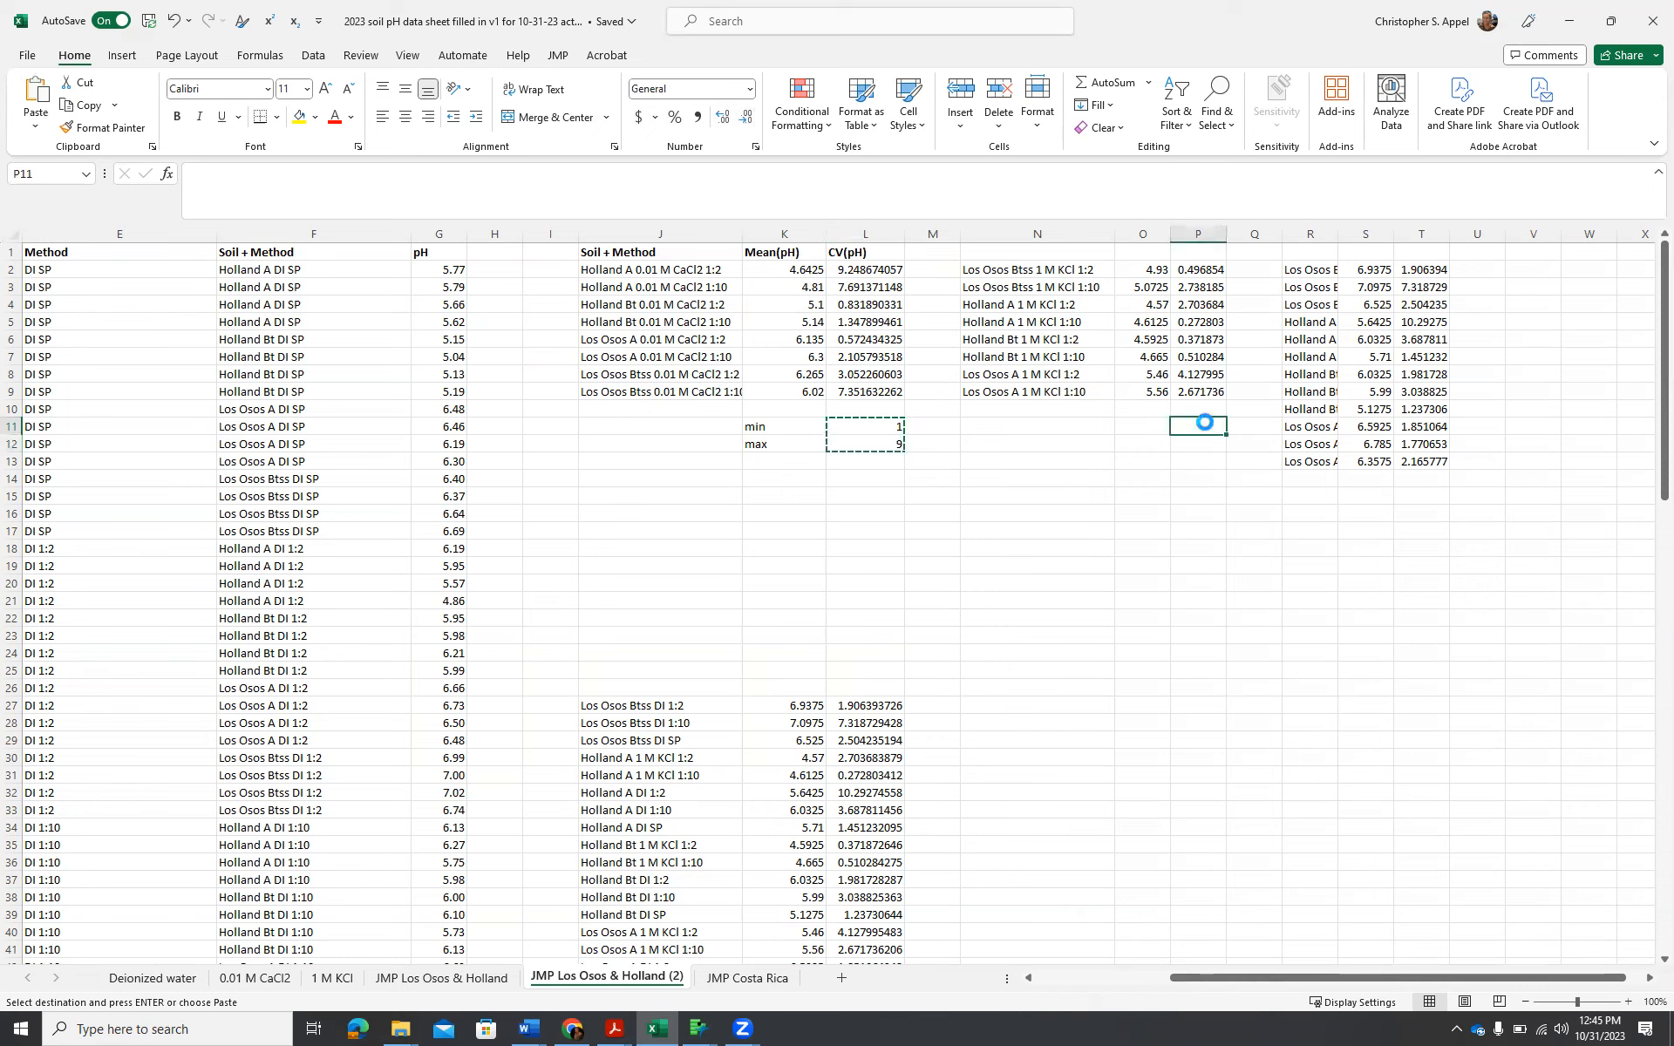
key(ctrl+v)
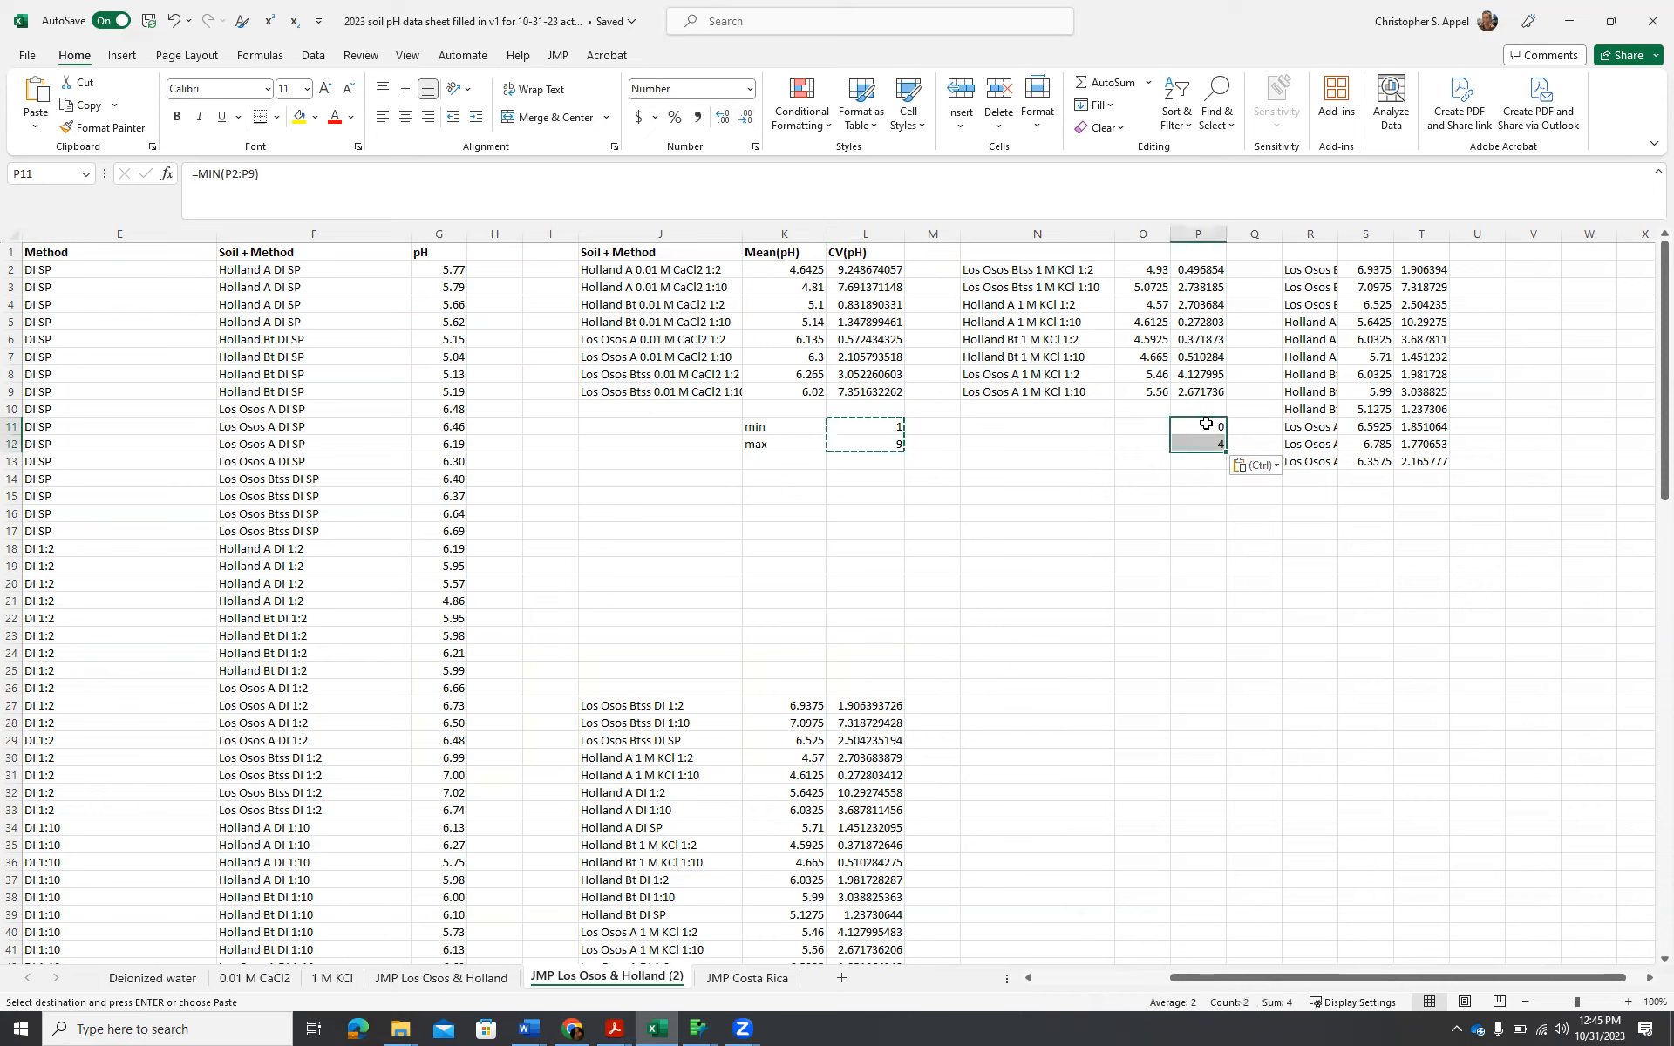
click(1422, 494)
key(ctrl+v)
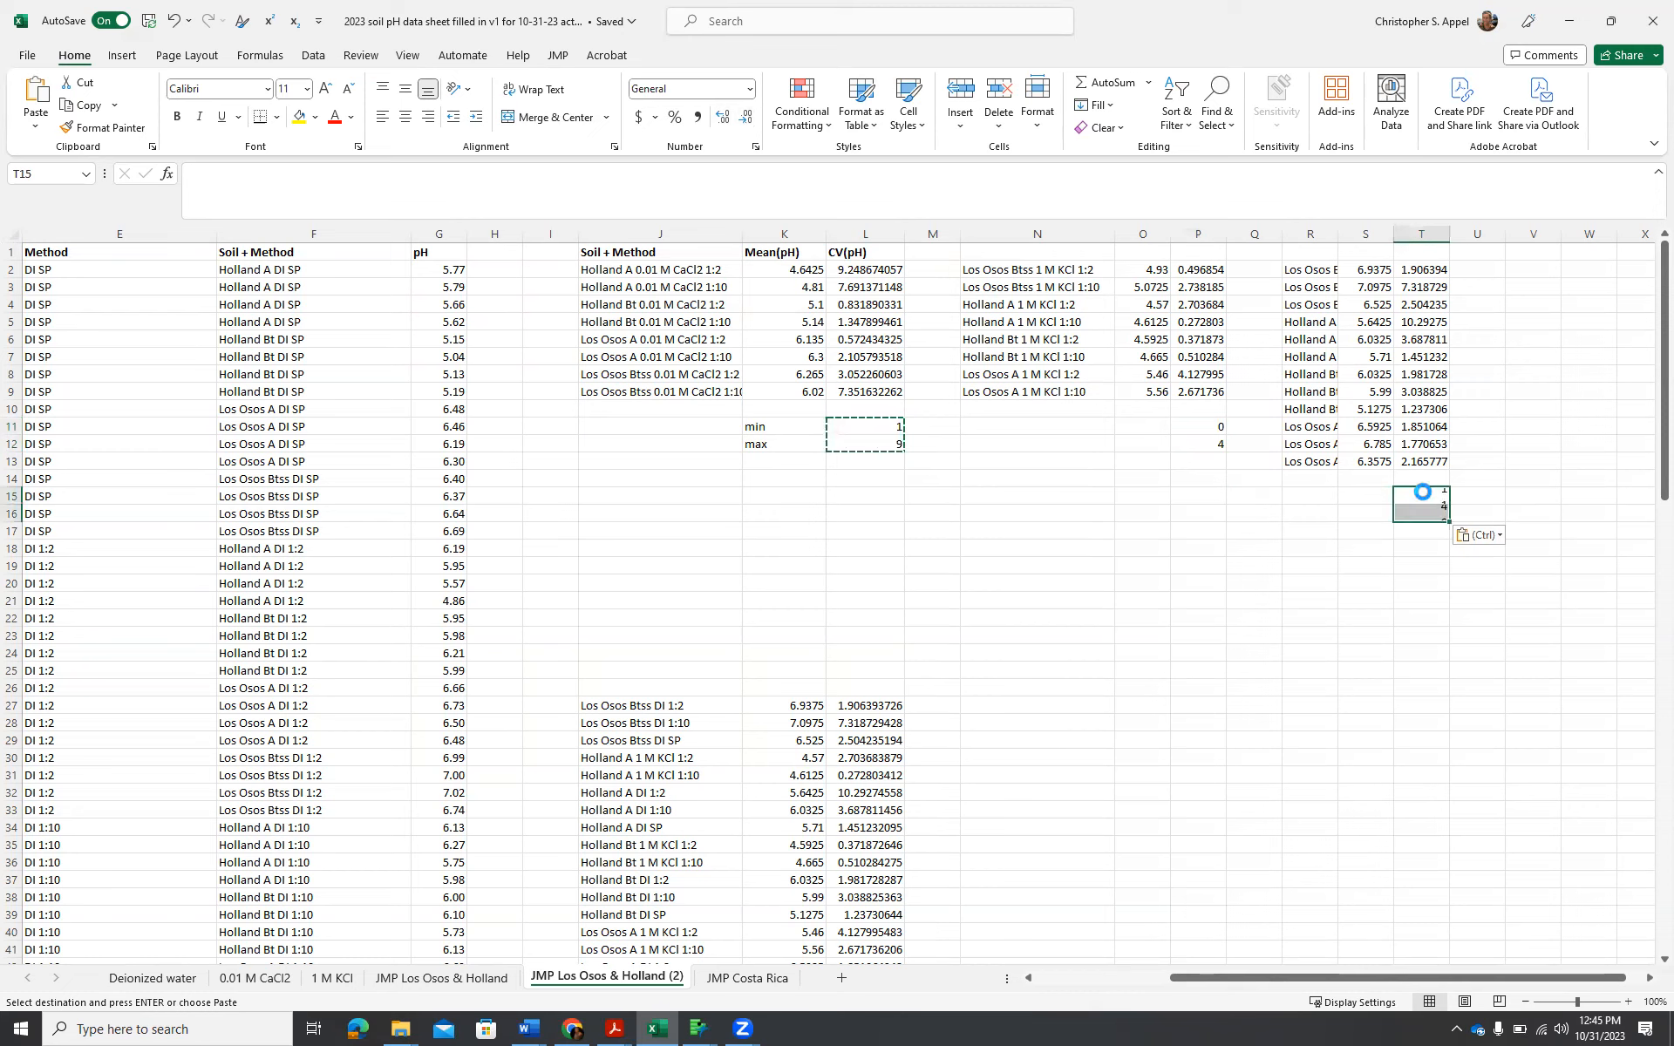
Correct the MIN formula in T15 and the MAX formula in T16 to cover all DI rows, T2:T13.
click(1436, 497)
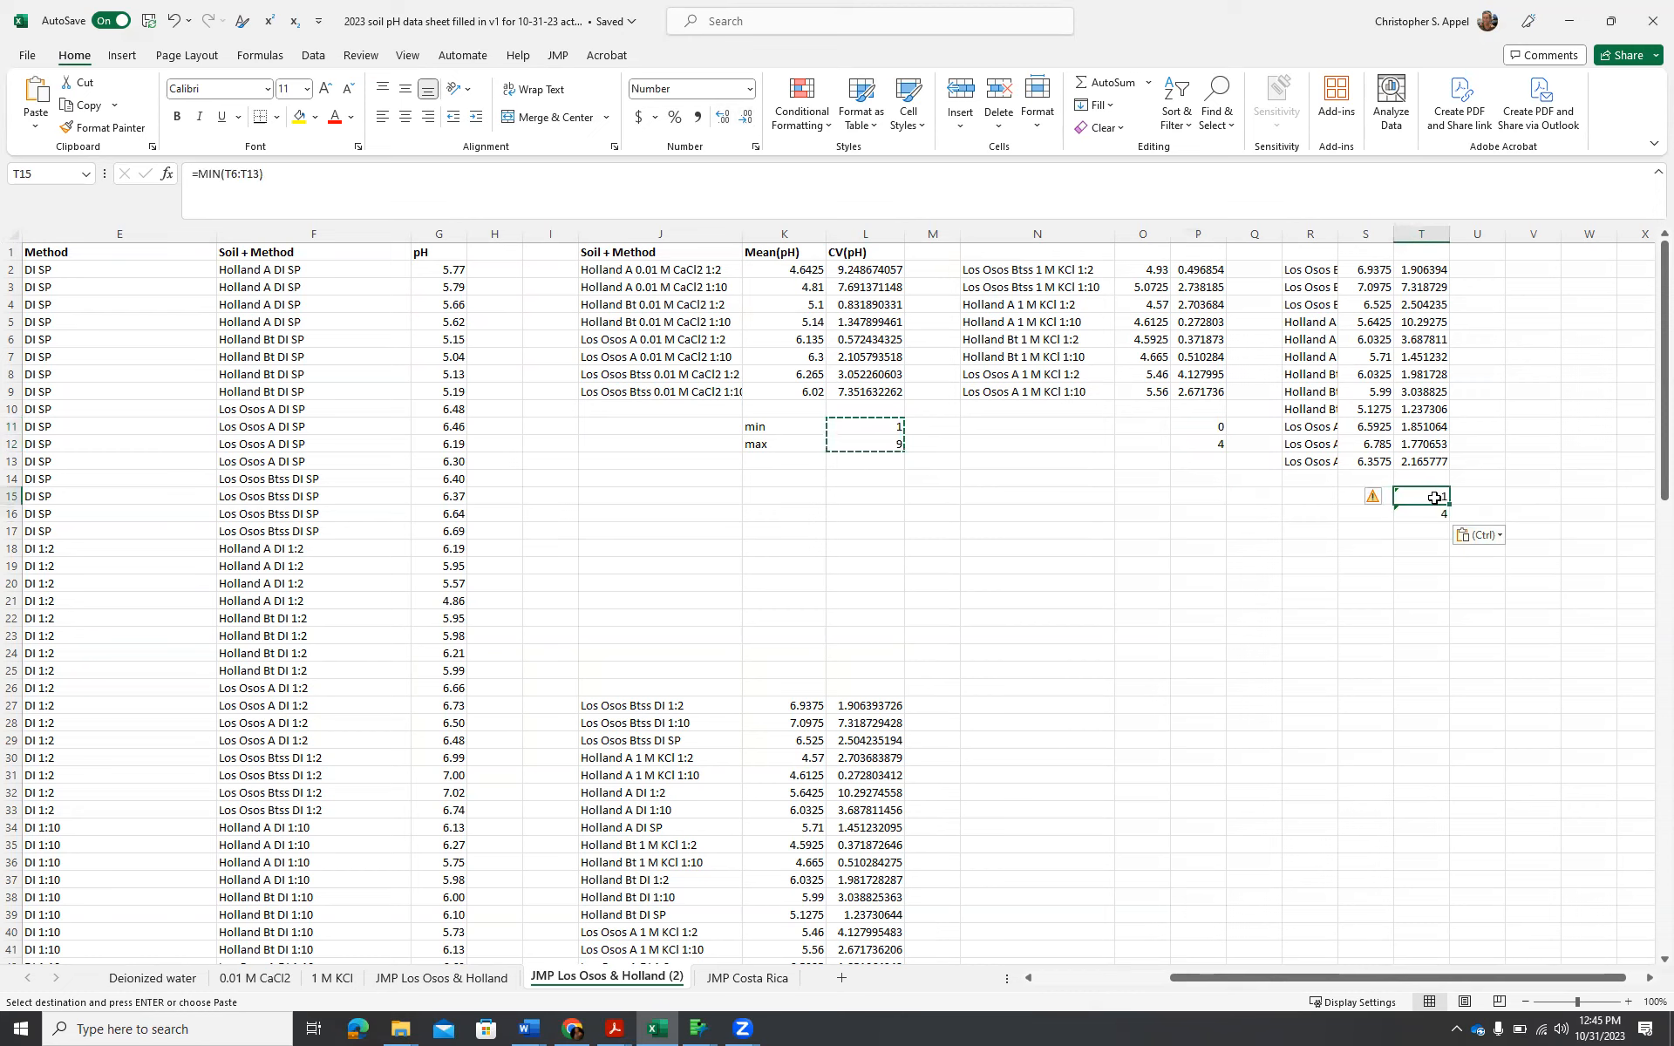
double_click(236, 175)
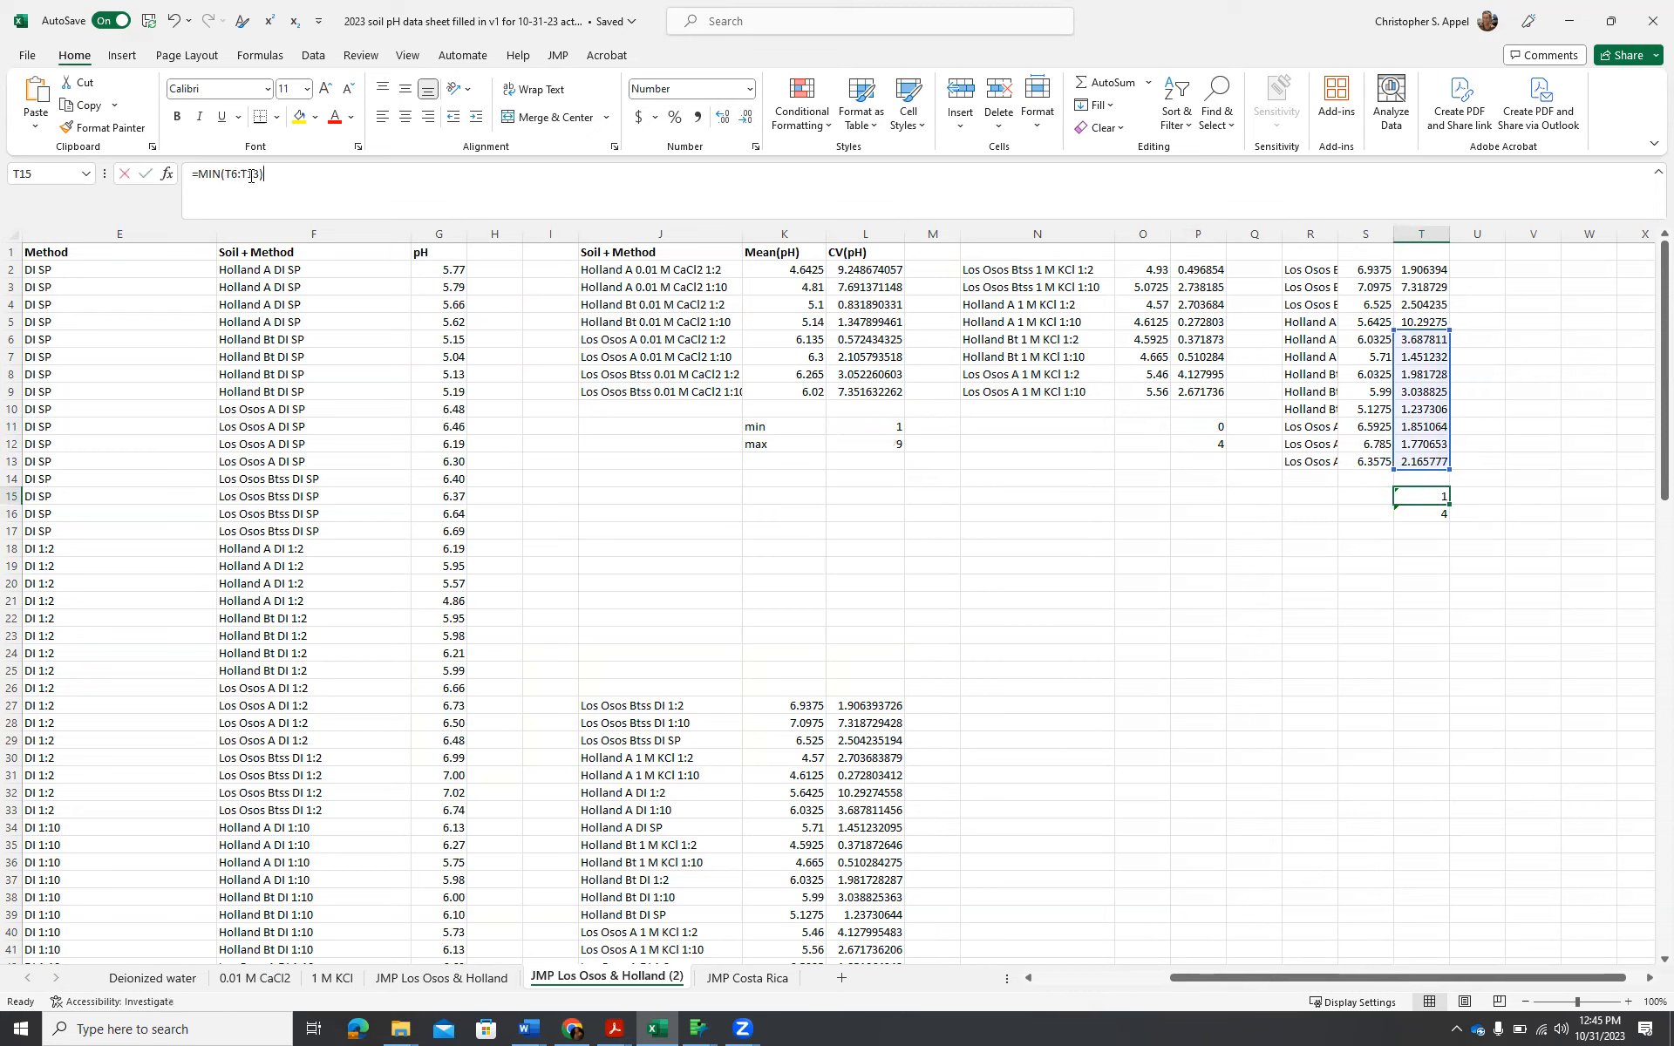
drag(1415, 270, 1407, 474)
key(Return)
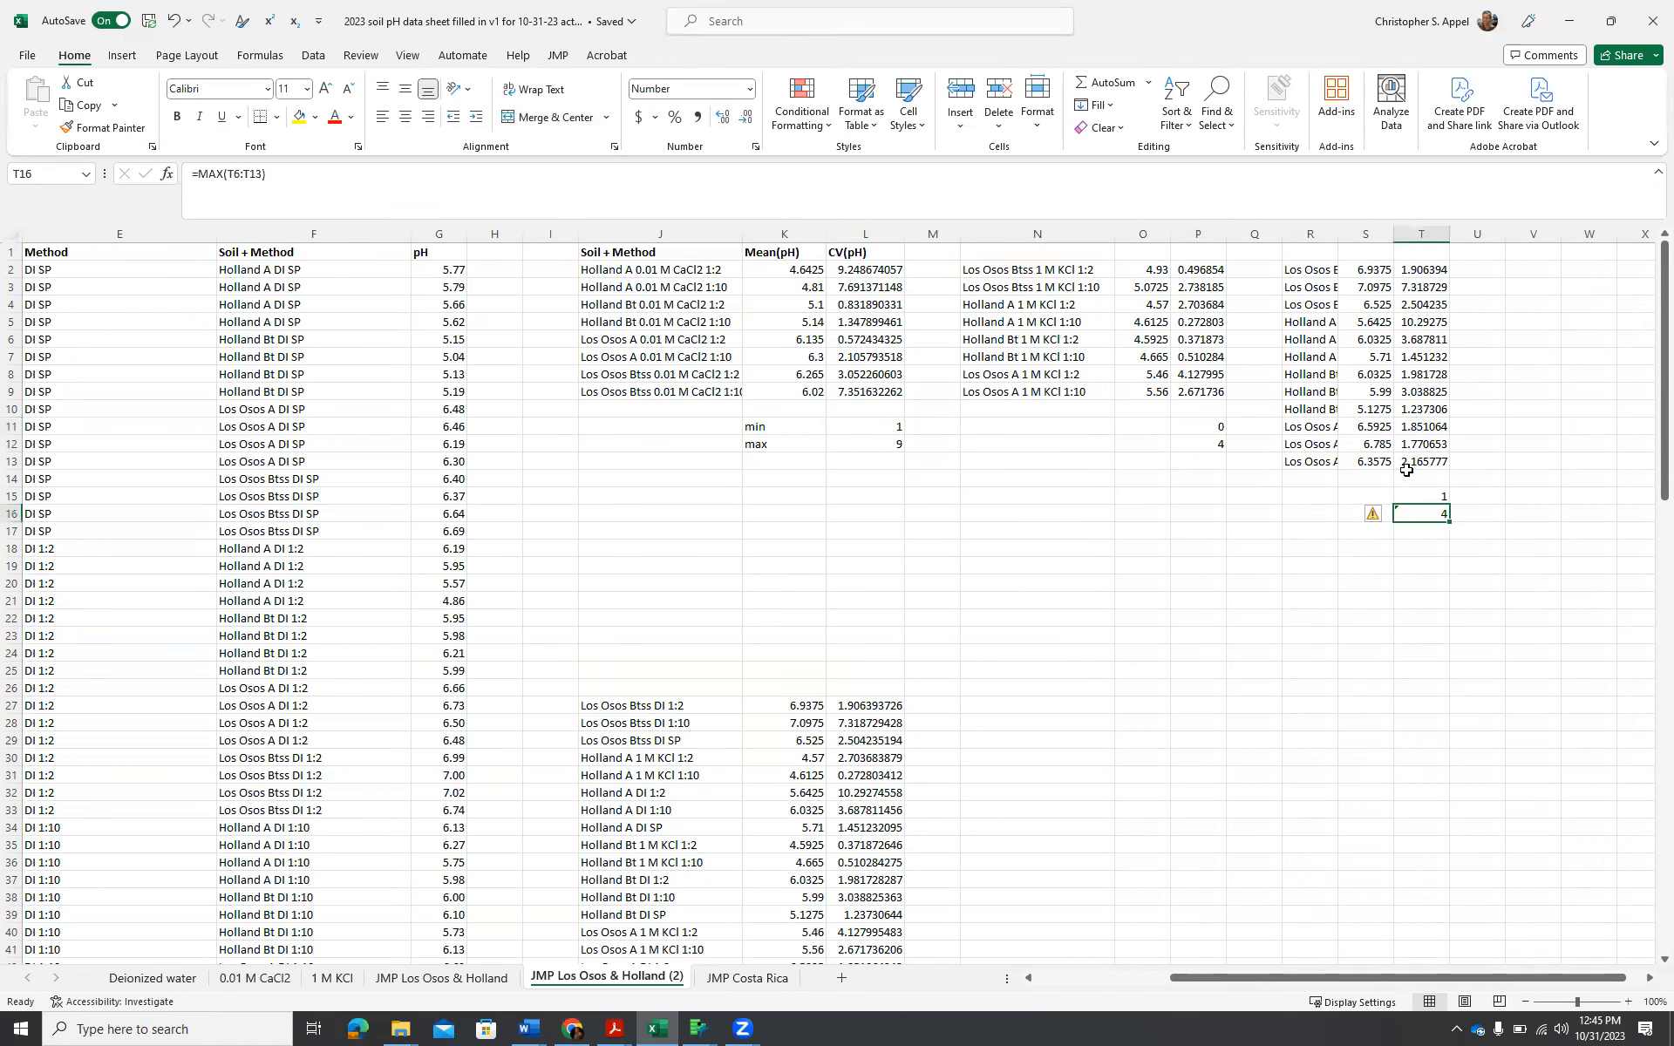
double_click(230, 175)
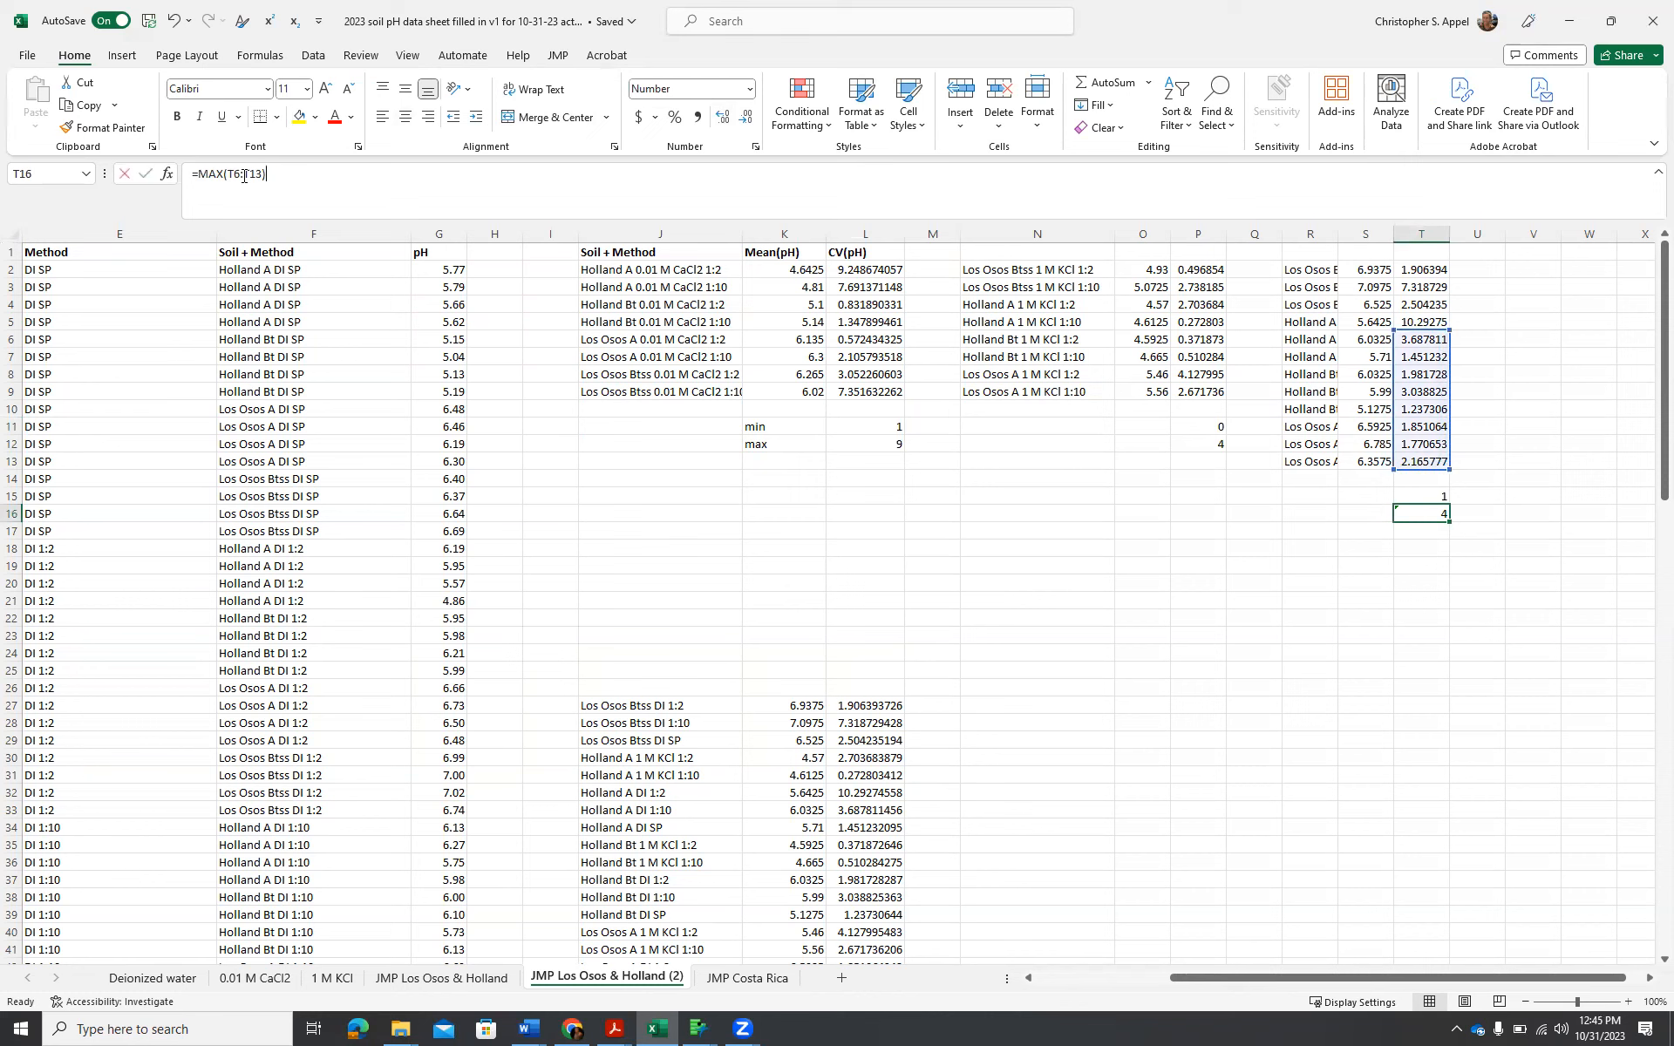
drag(1422, 267, 1423, 469)
key(Return)
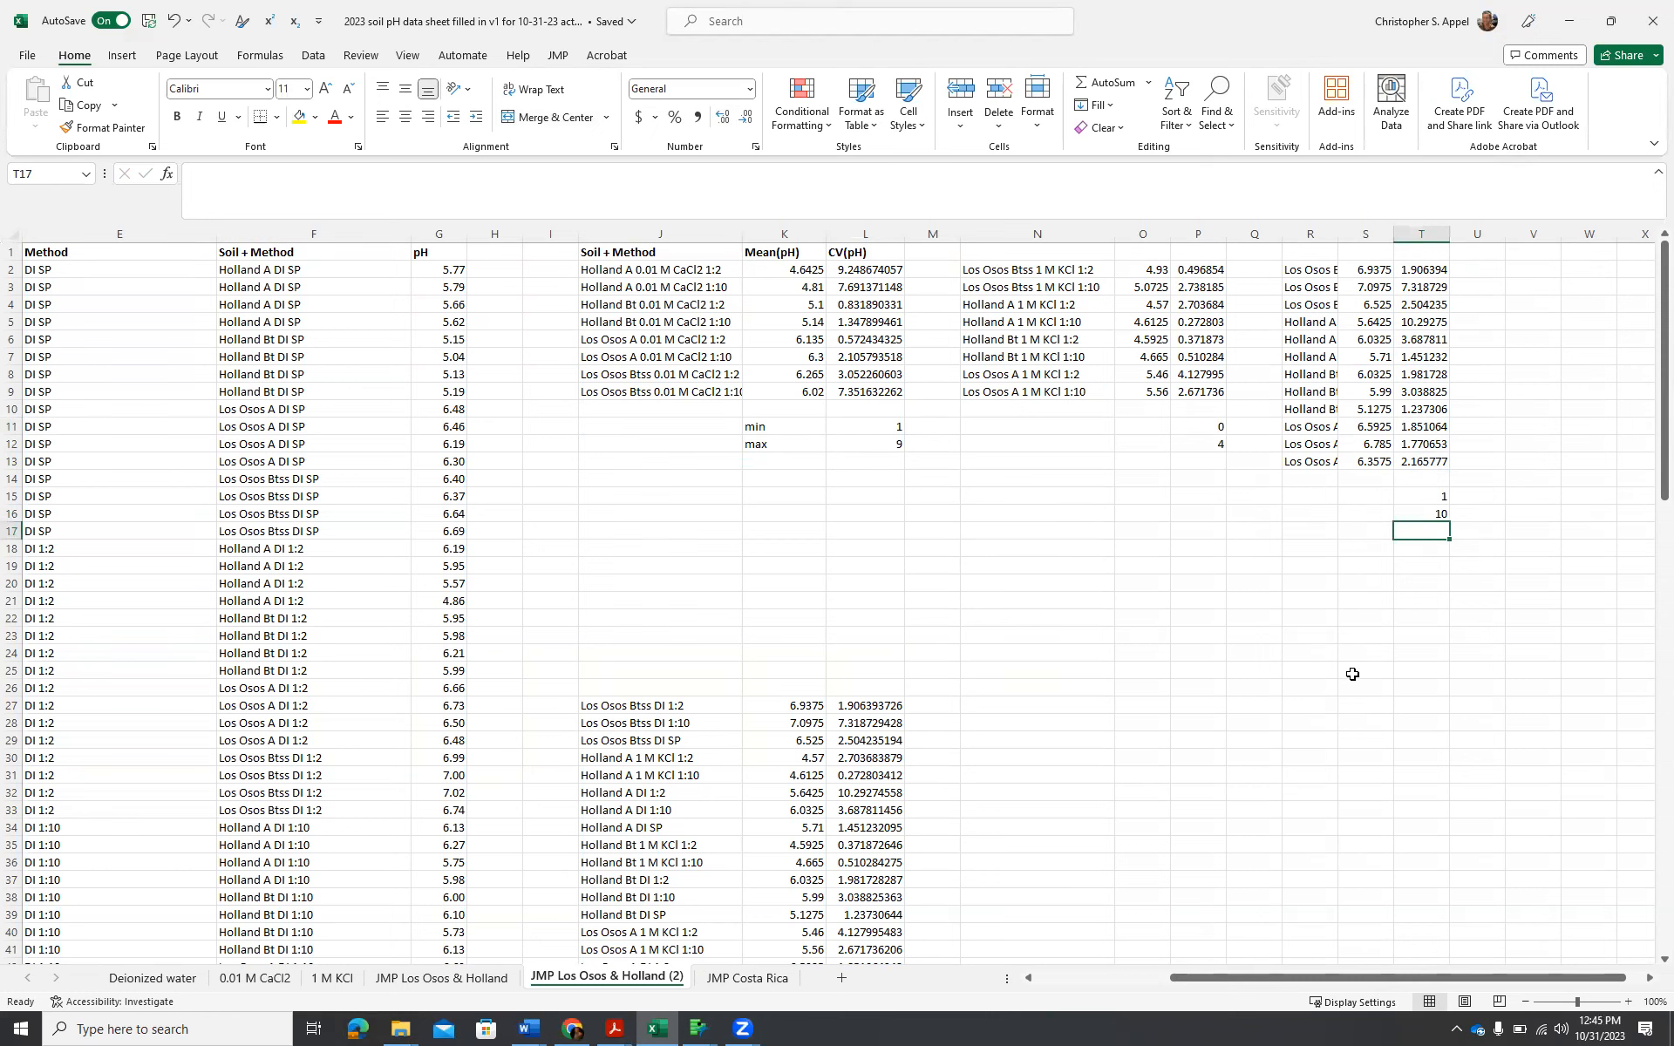
Copy the combined Soil, Method and pH columns with their headers, D1:F113, from the JMP Los Osos & Holland sheet.
click(1206, 929)
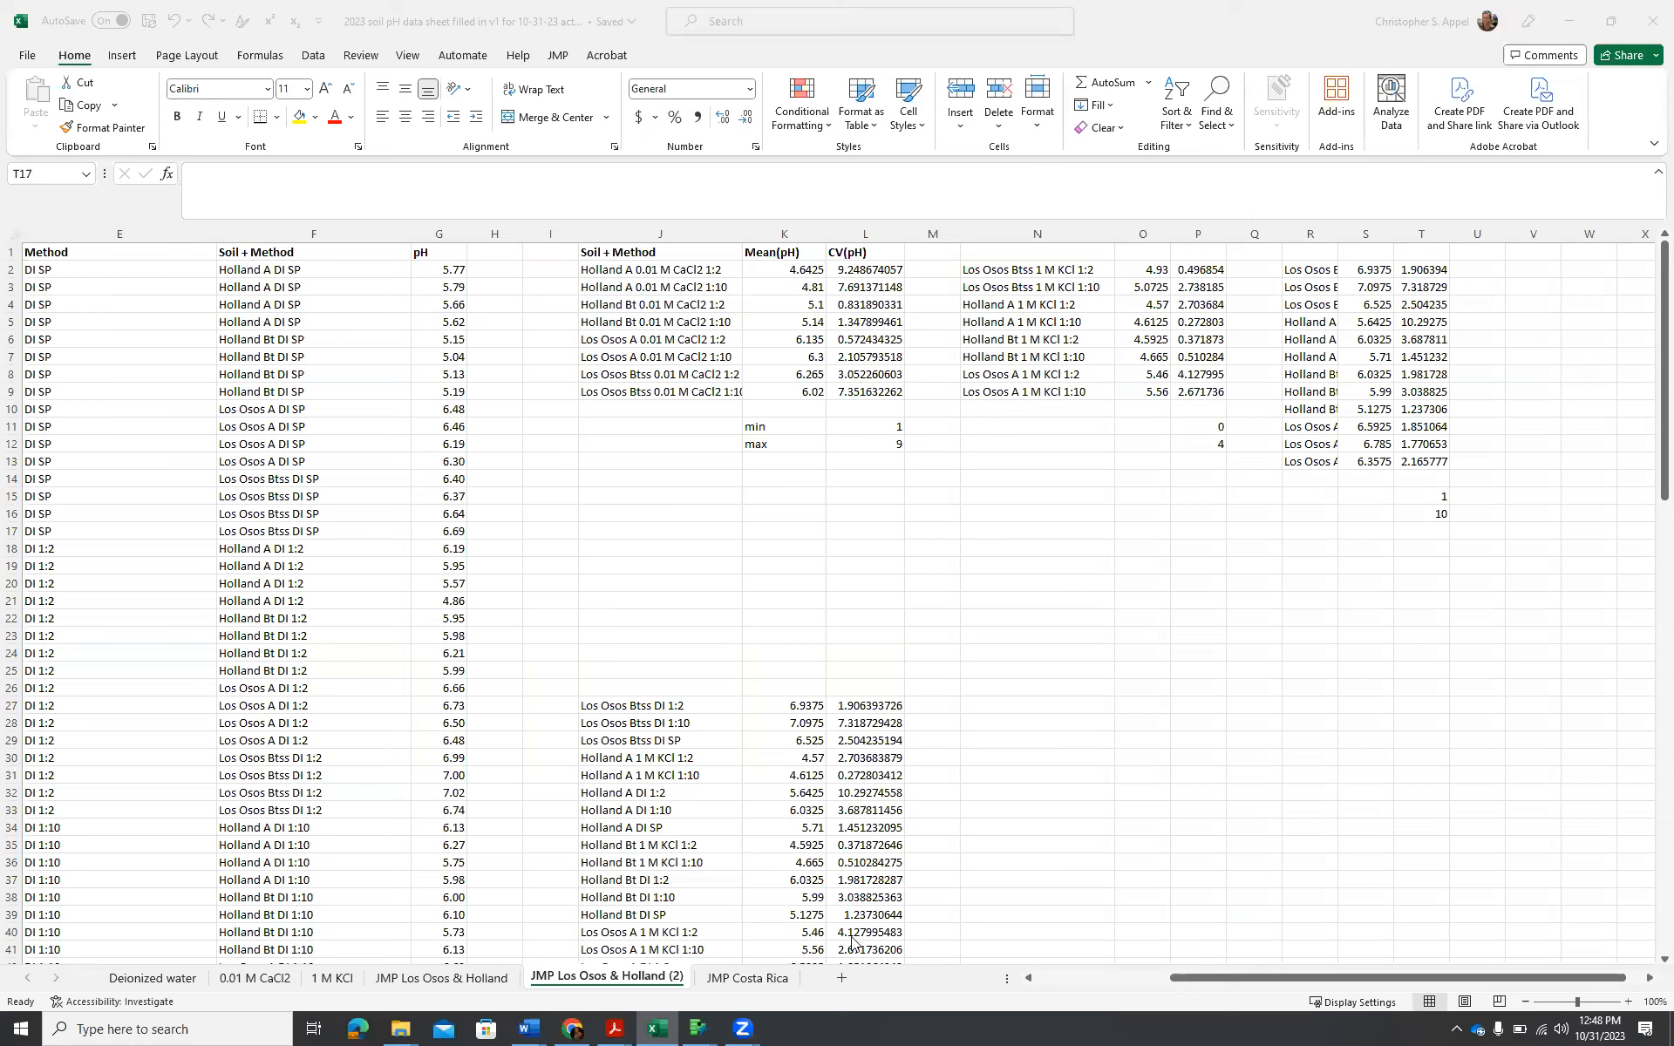
click(441, 988)
click(440, 985)
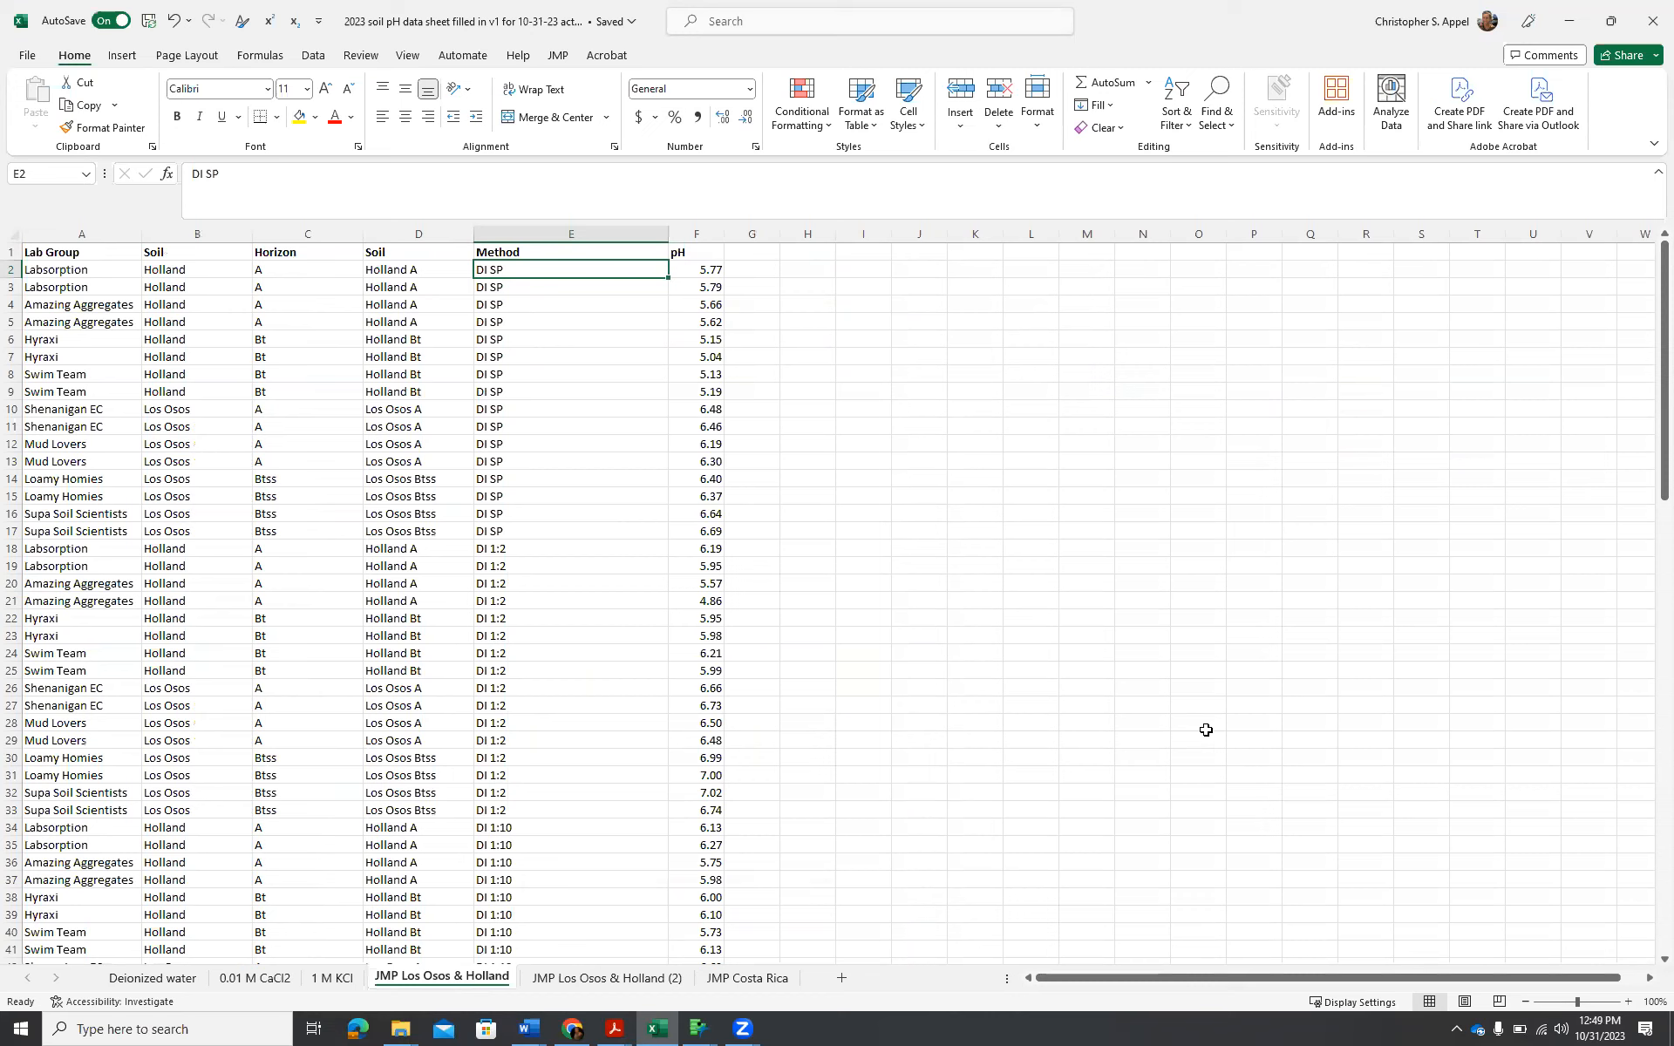
click(422, 253)
drag(421, 254, 703, 883)
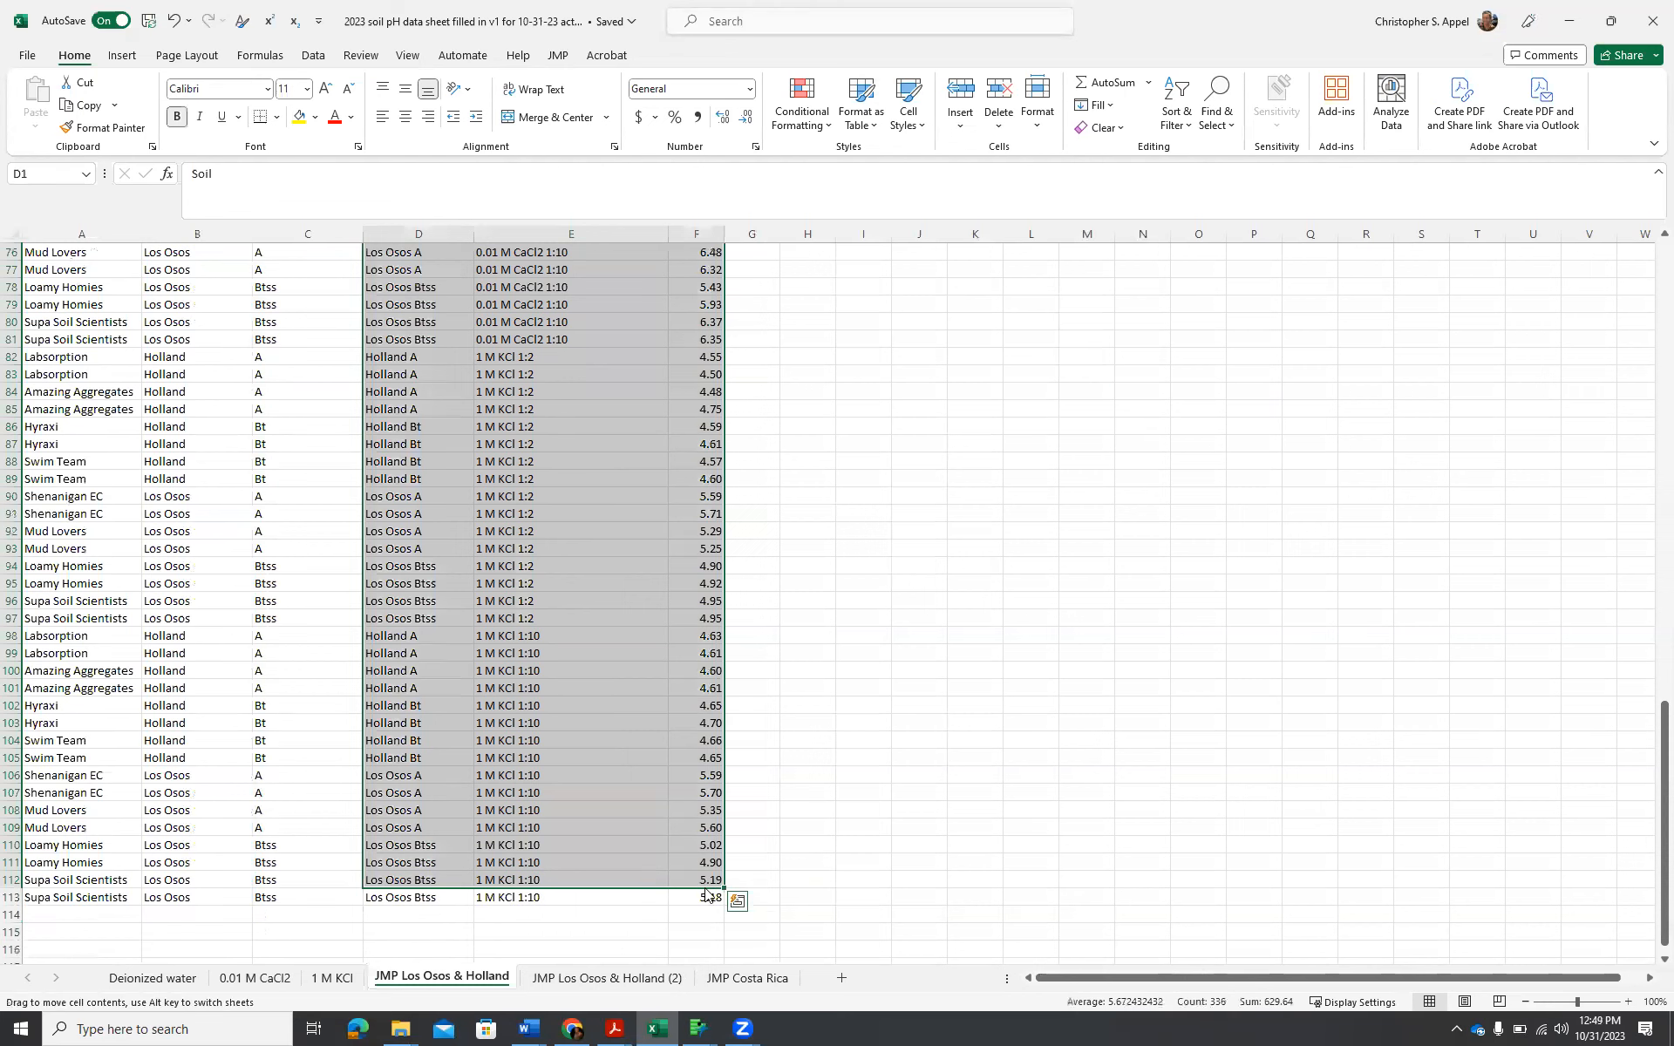
scroll(977, 614, up, 18)
scroll(977, 615, up, 7)
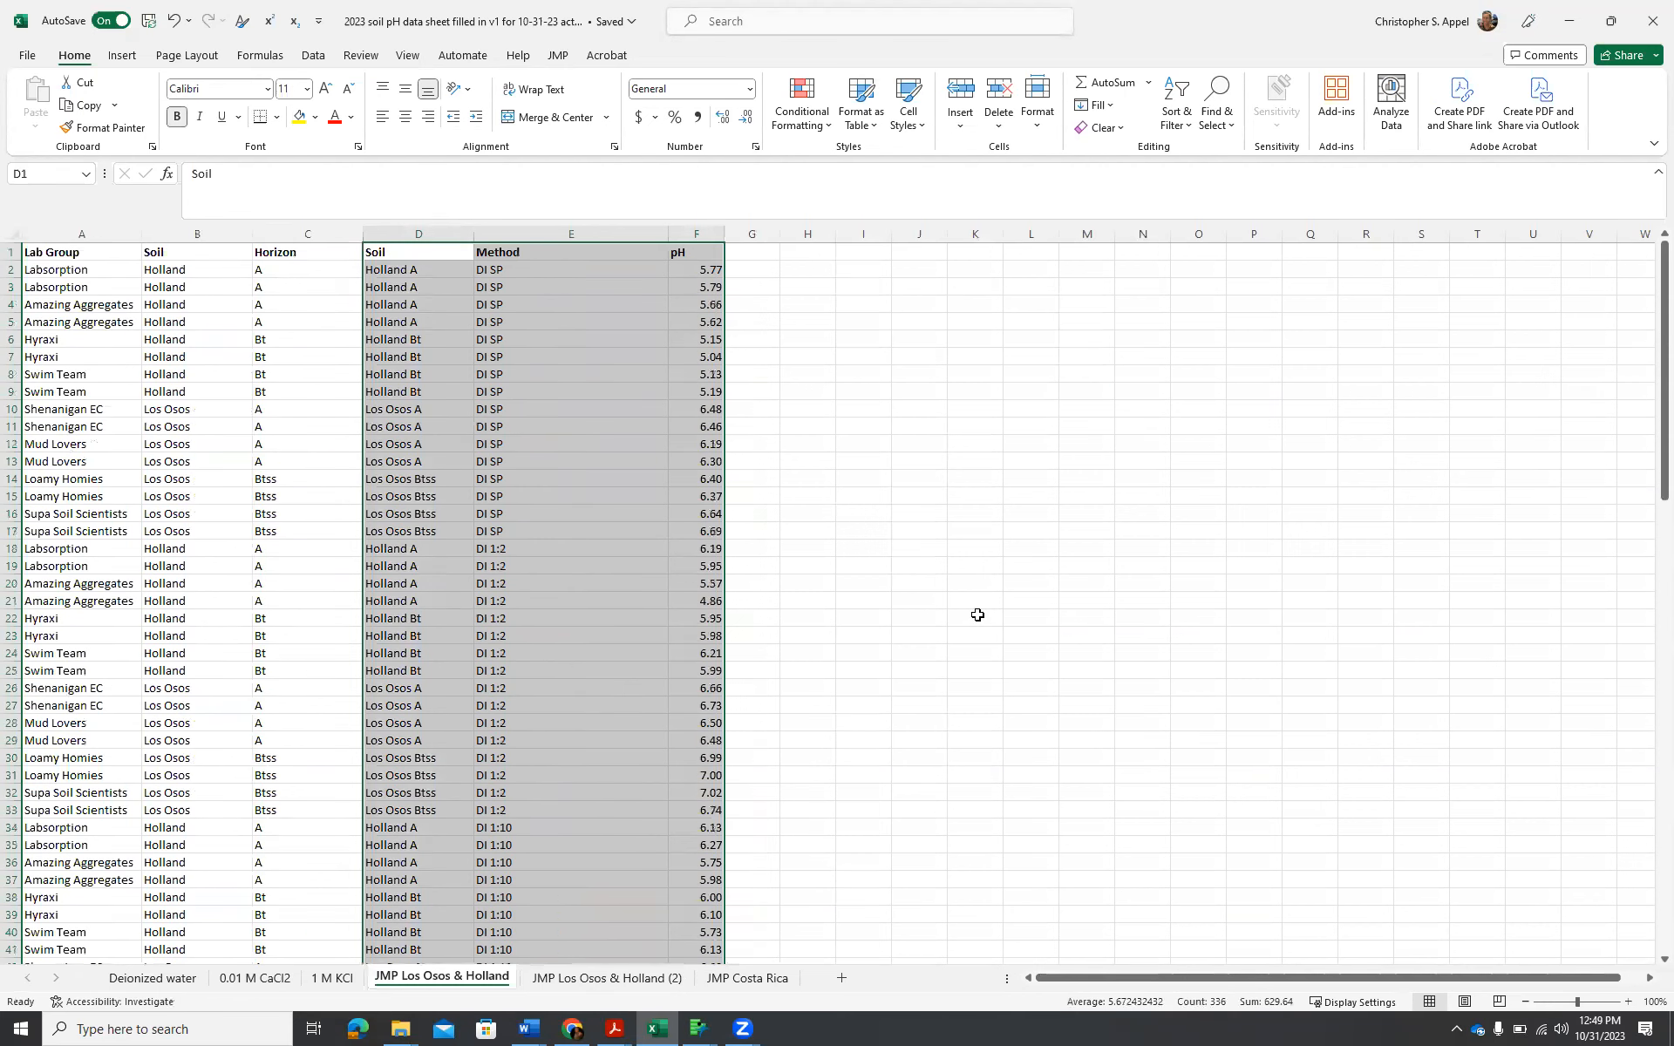
drag(426, 256, 710, 915)
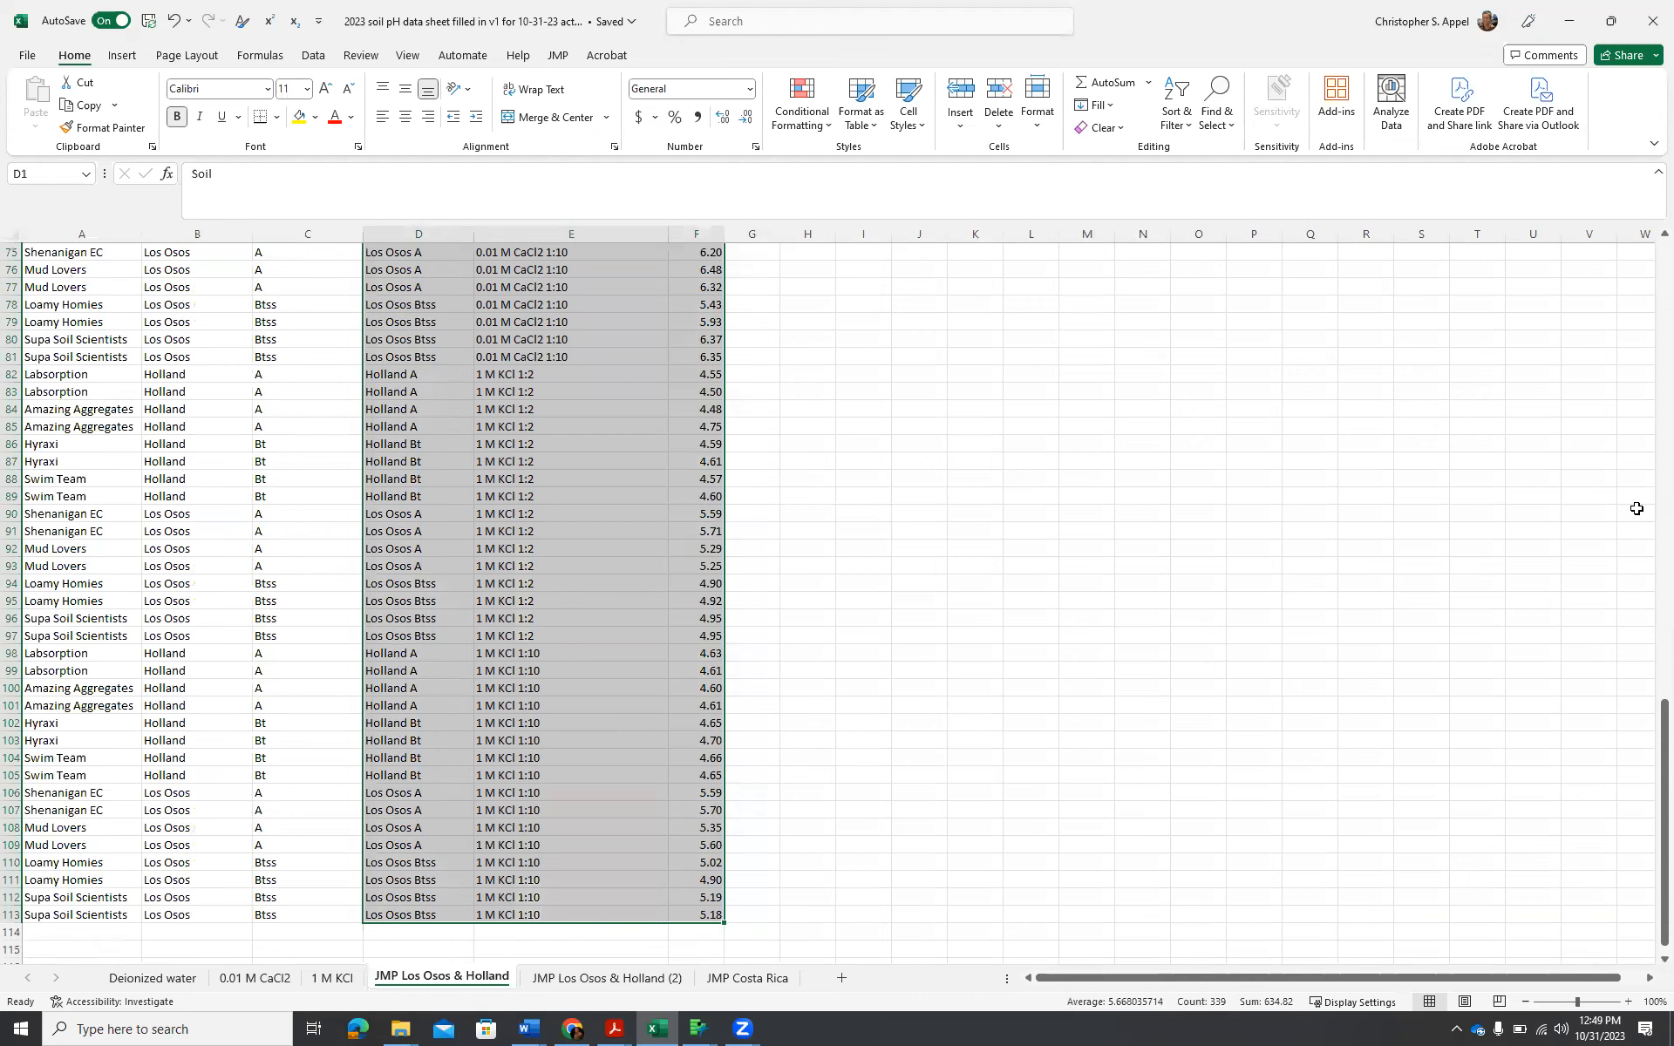
key(ctrl+c)
Switch to JMP, close the Untitled 2 summary table without saving, and close the Tabulate window.
key(alt+Tab)
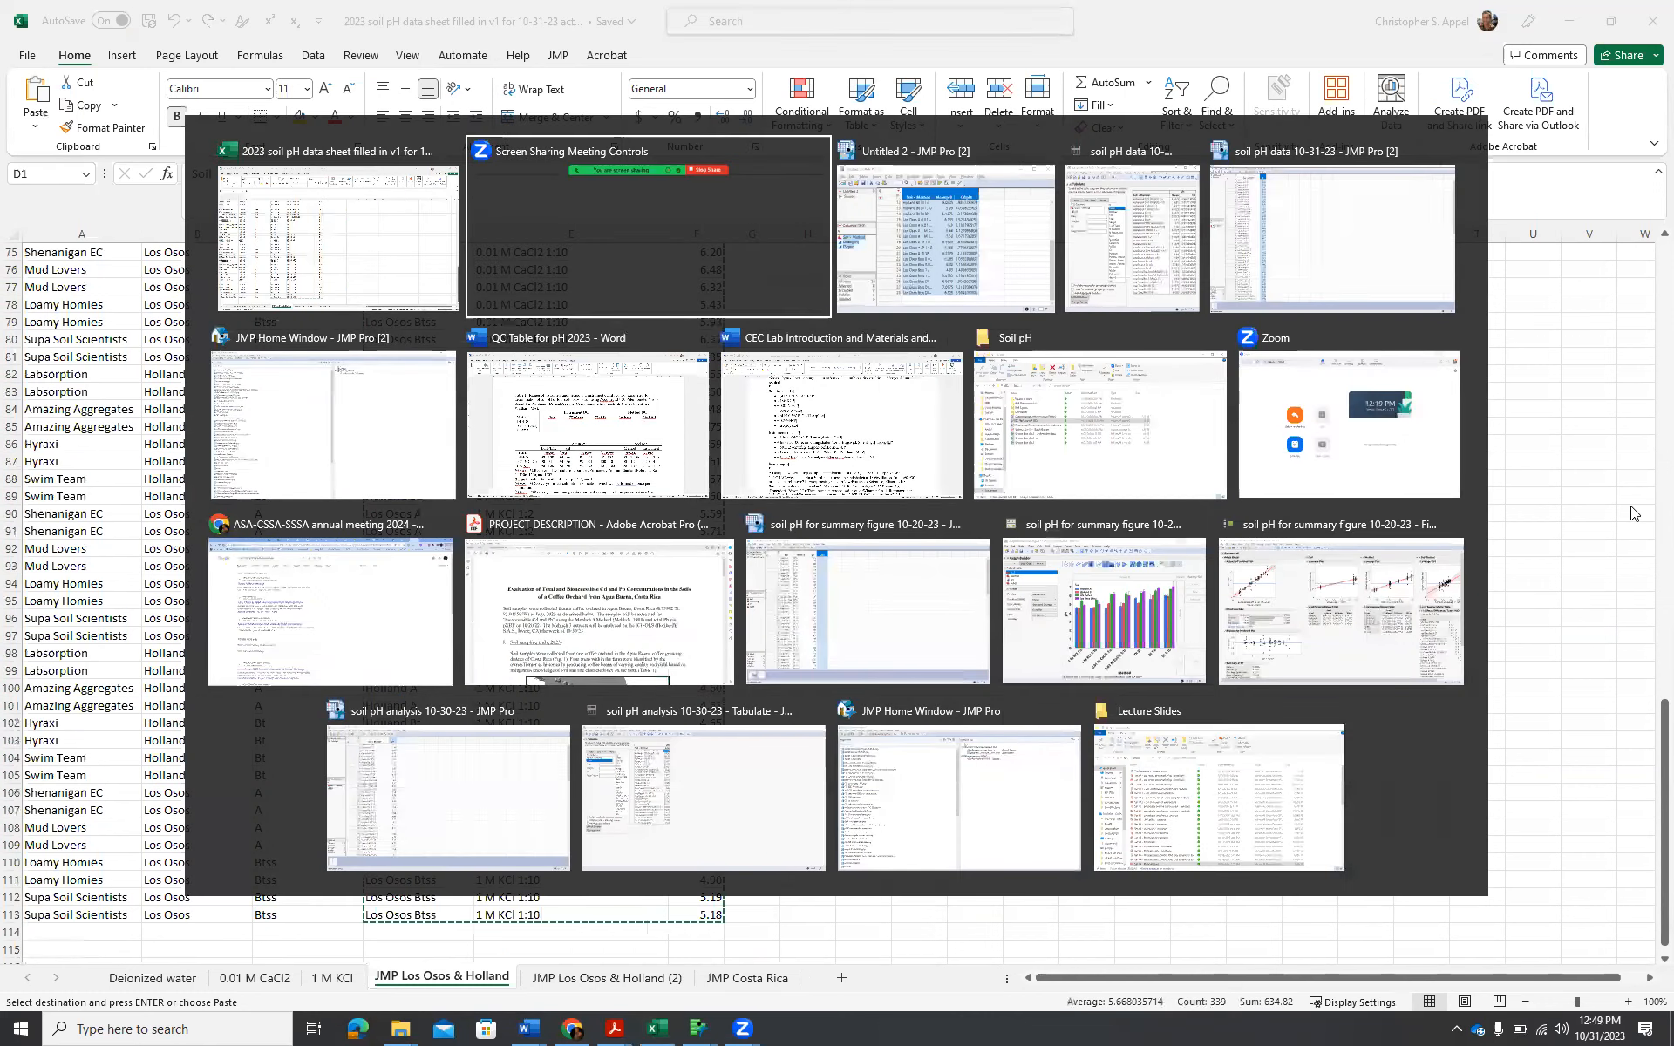
key(alt+Tab)
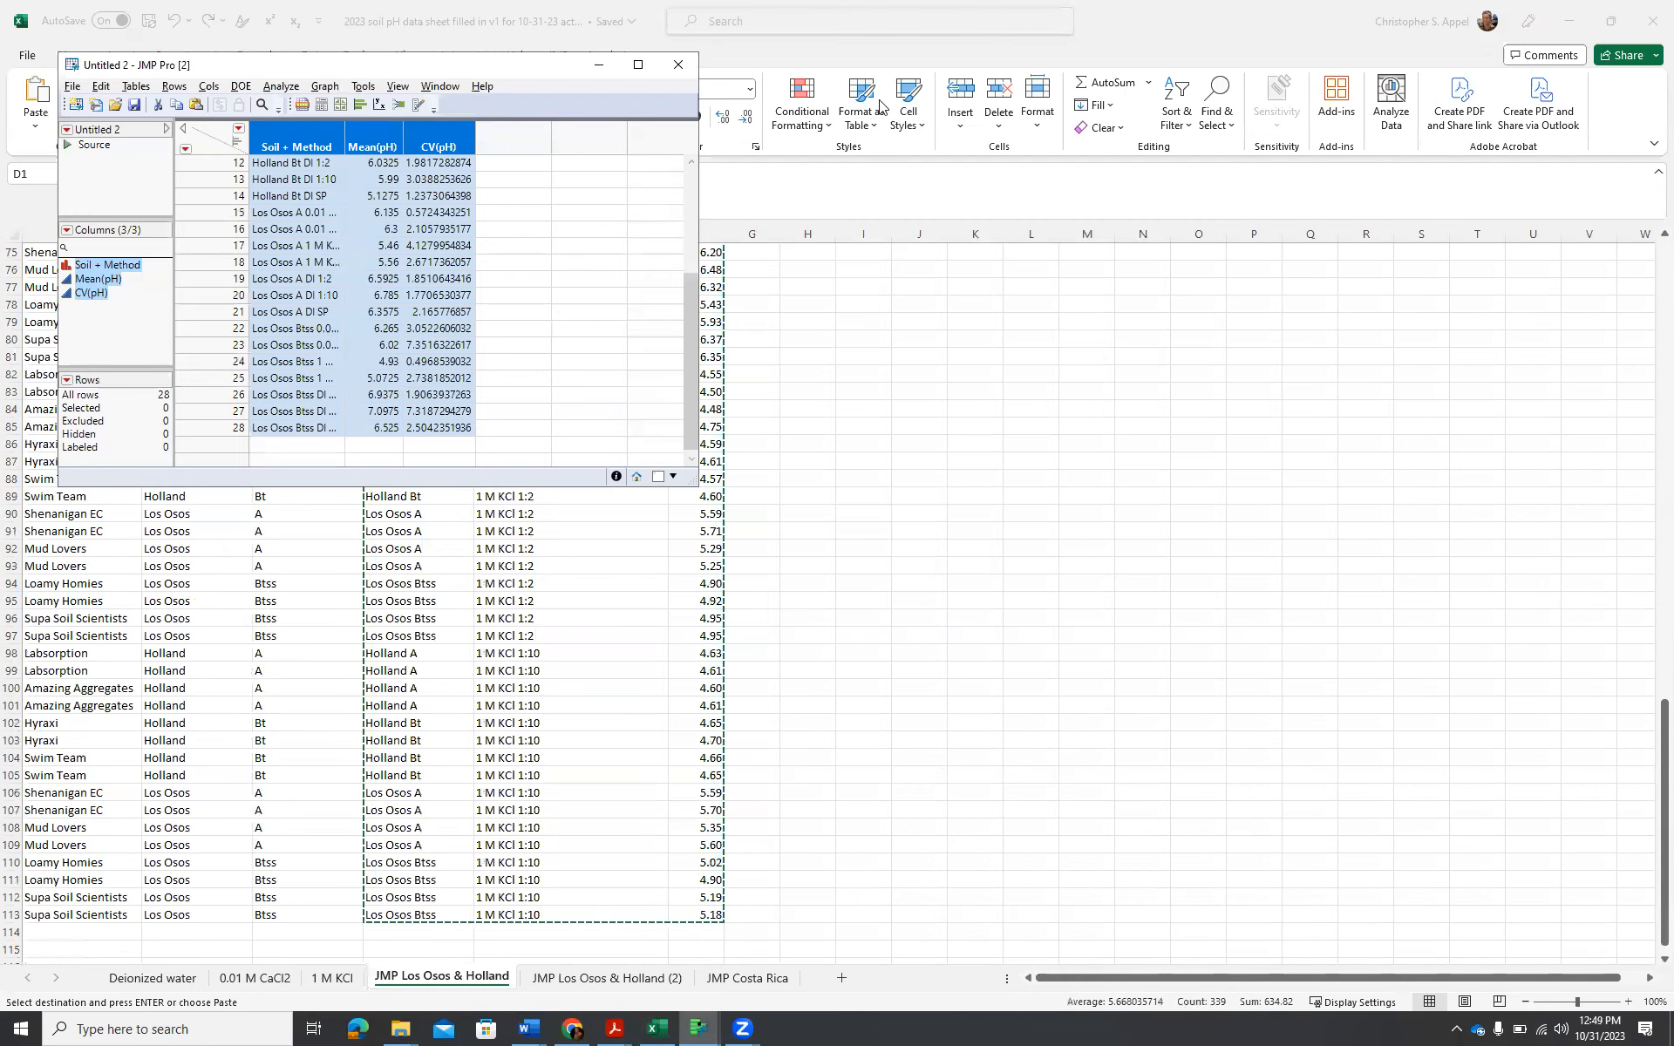
click(676, 68)
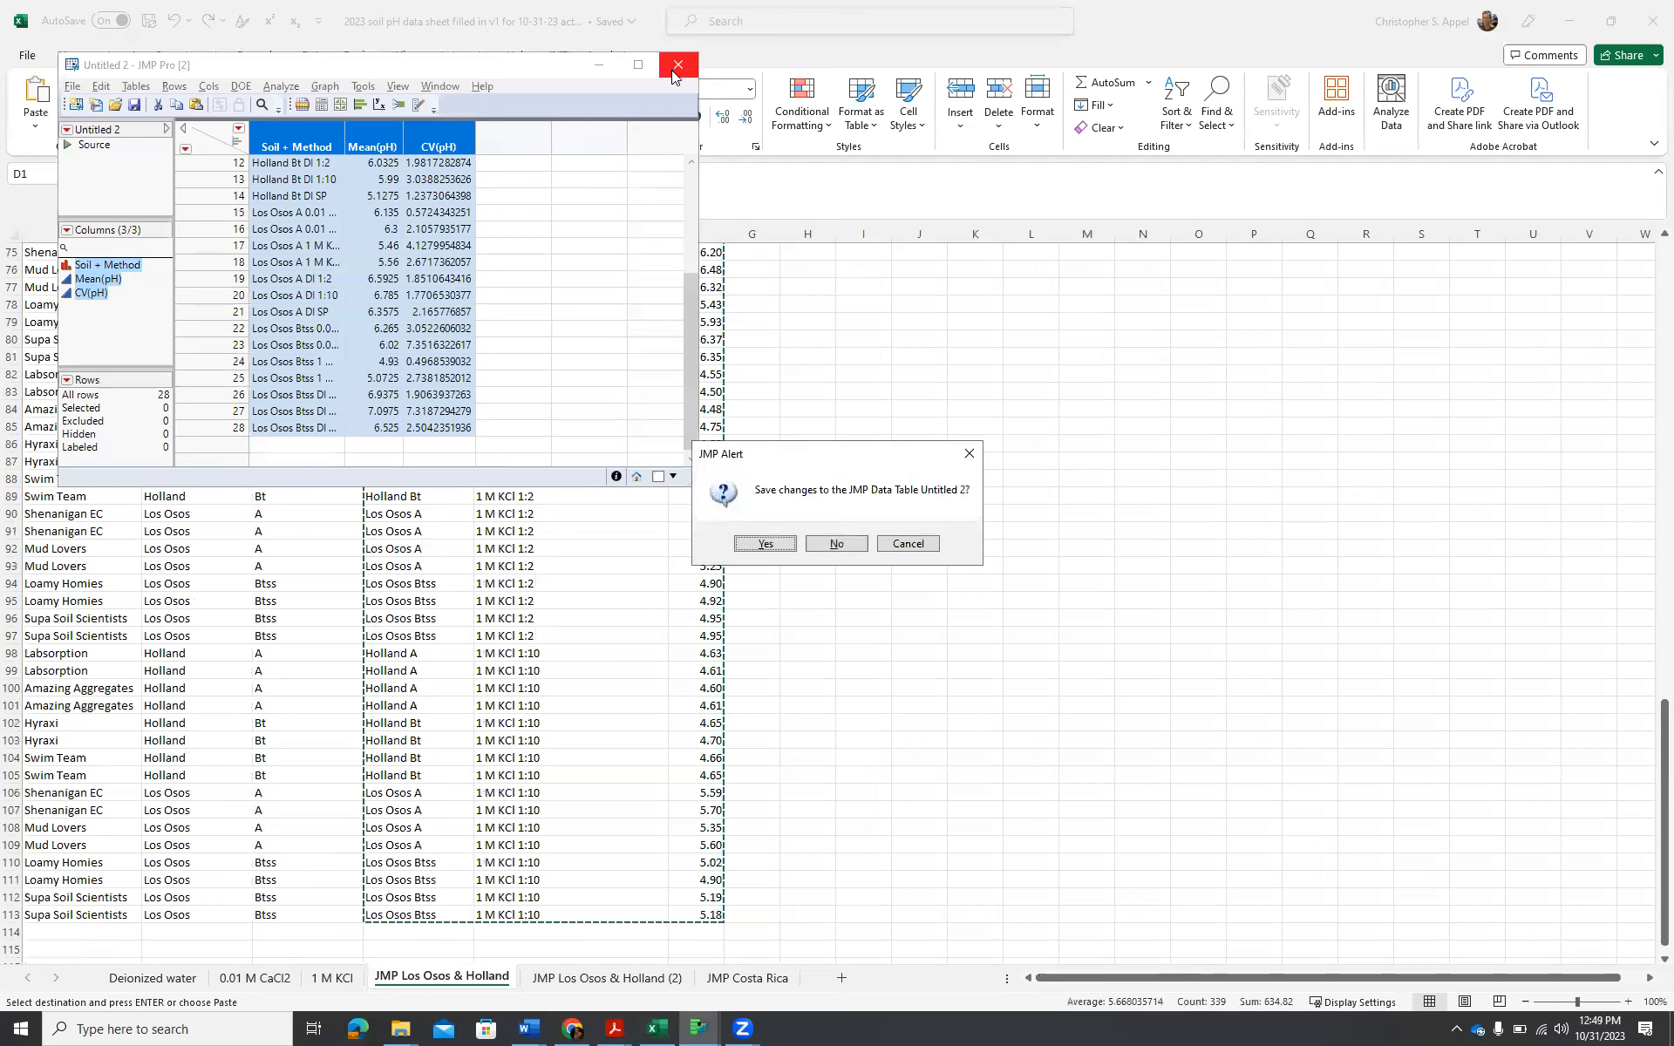
click(852, 542)
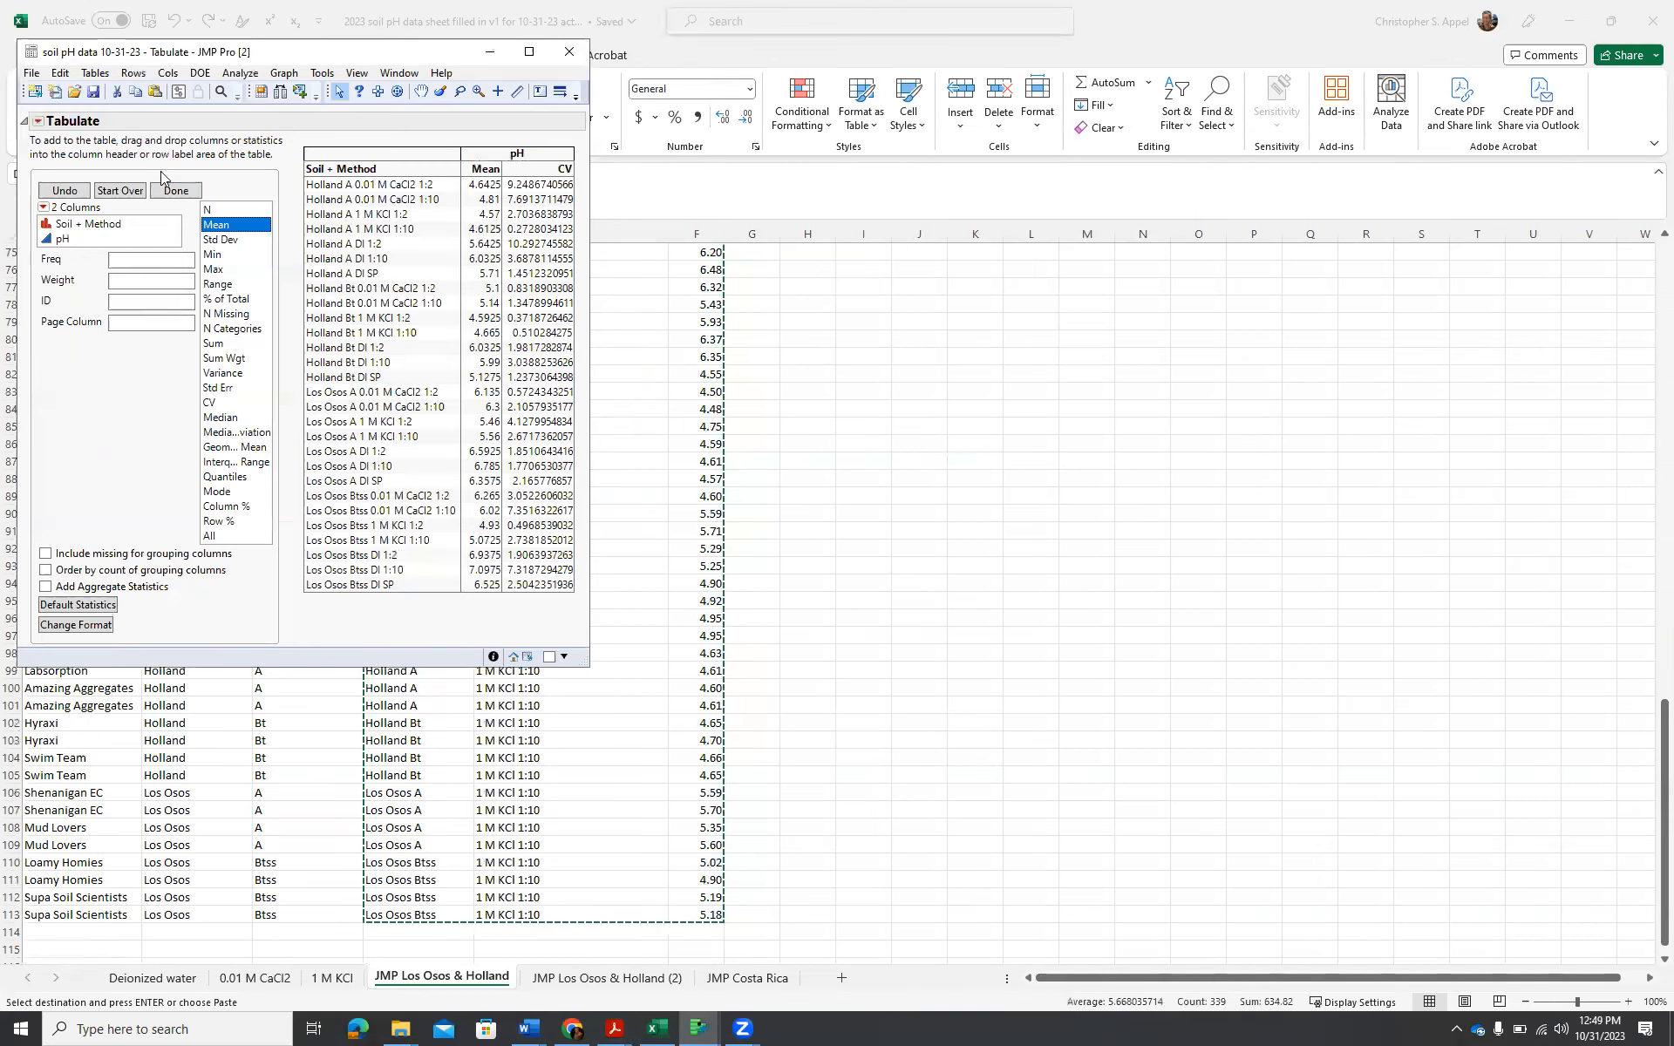
click(569, 52)
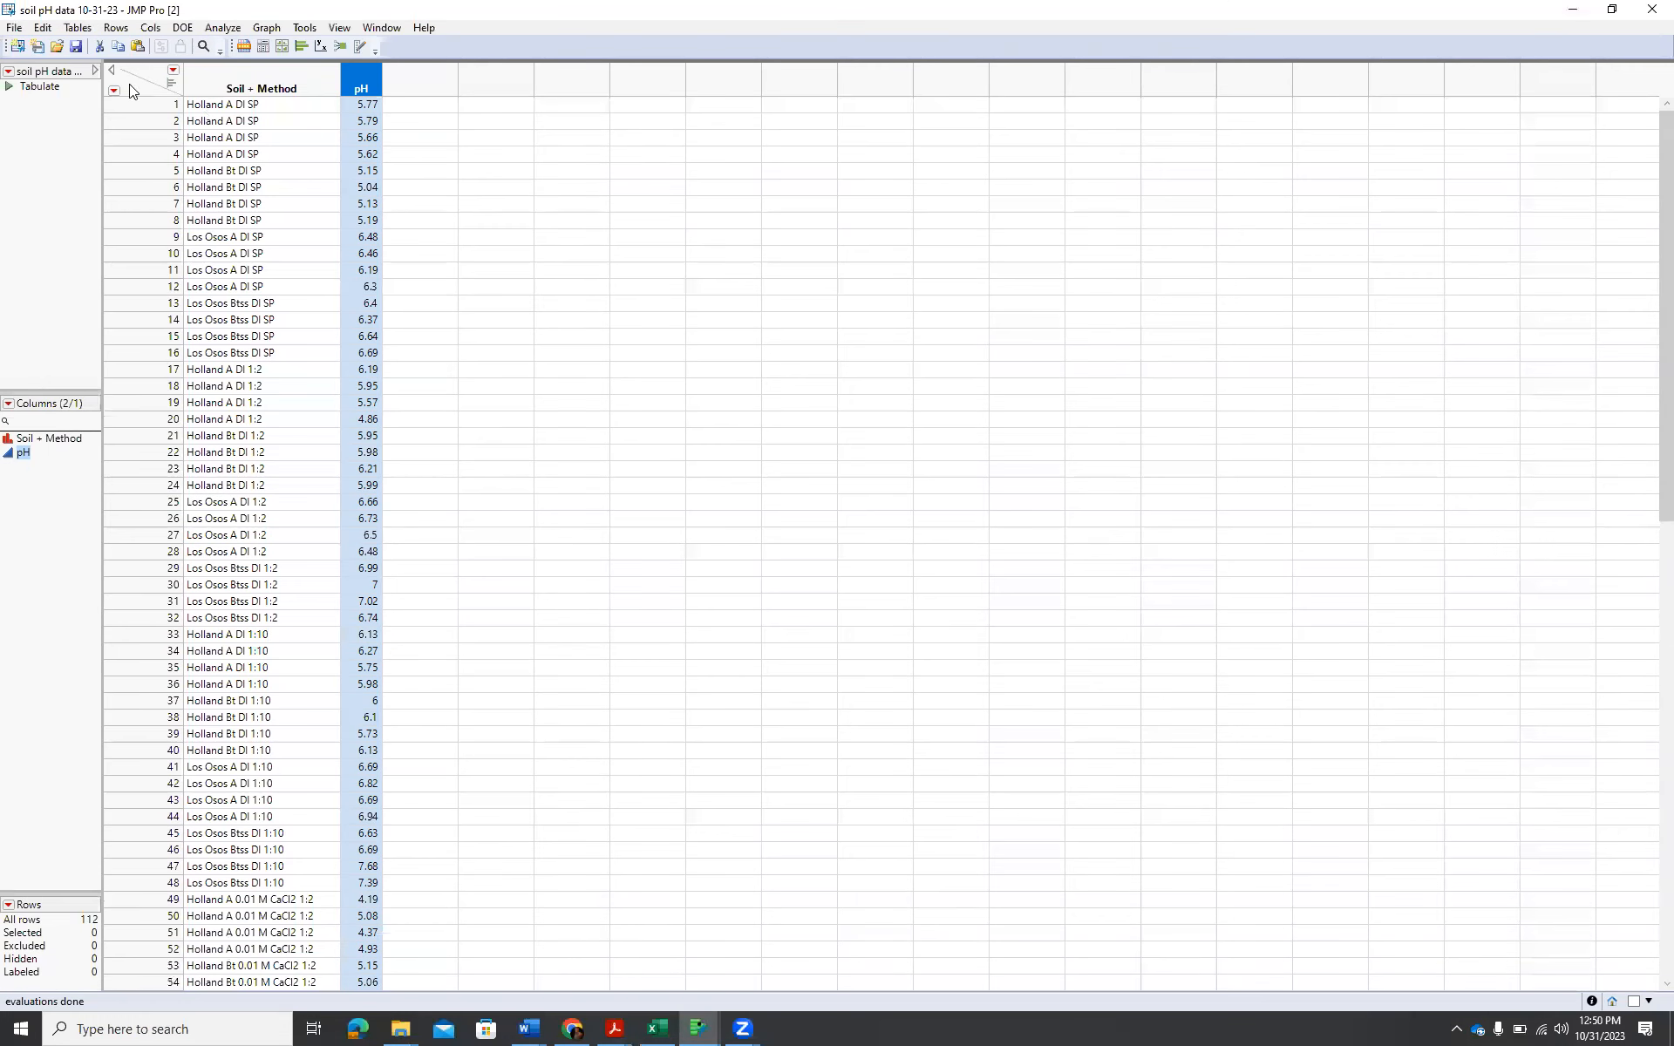
Create a new JMP data table, paste the copied soil data with its column names, and maximize the table window.
click(15, 28)
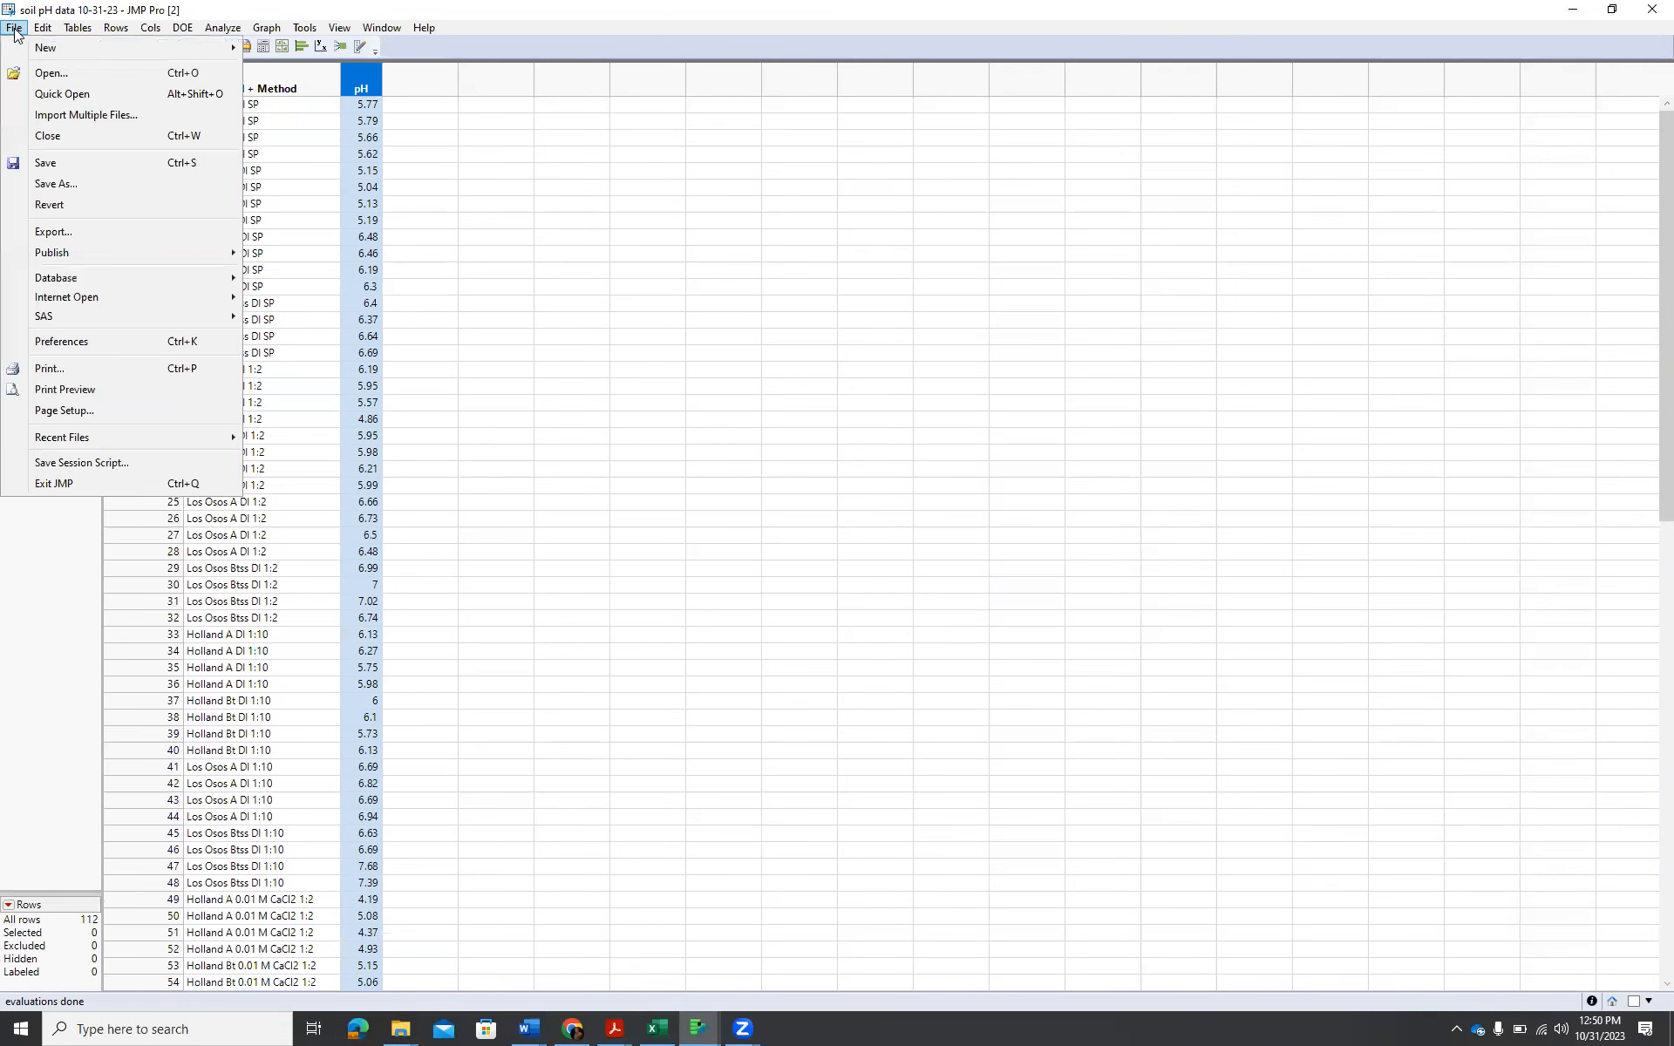
mouse_move(64, 51)
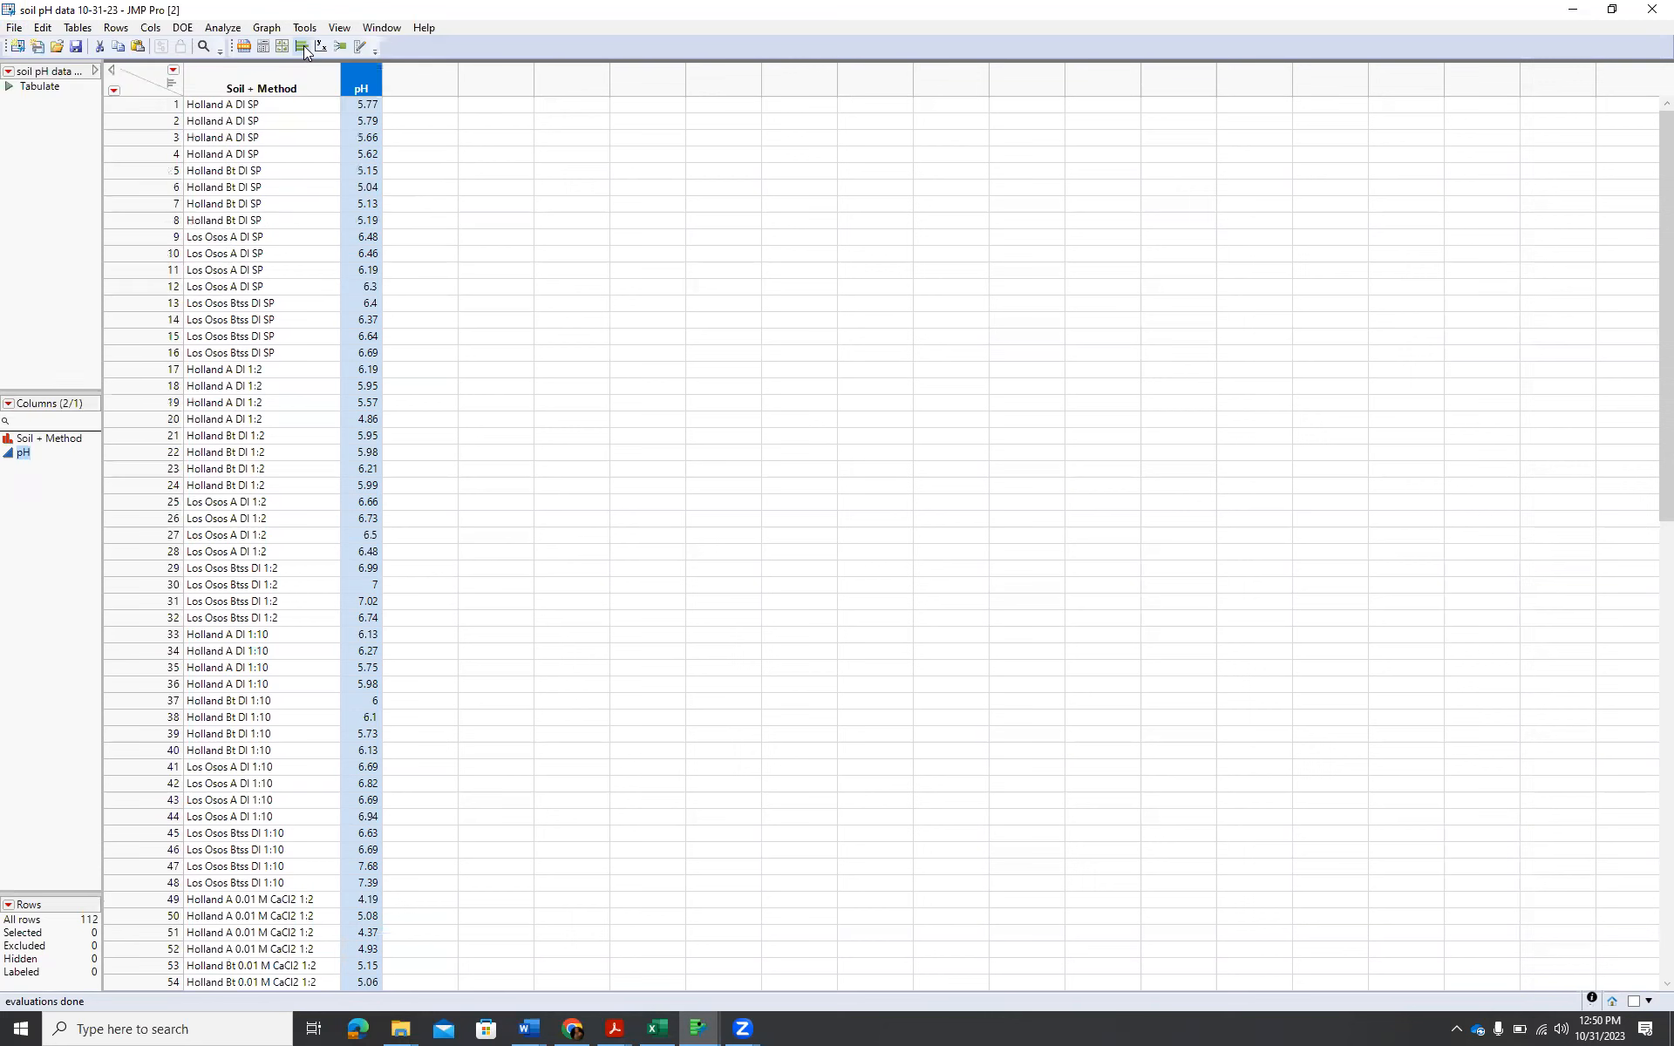
click(303, 47)
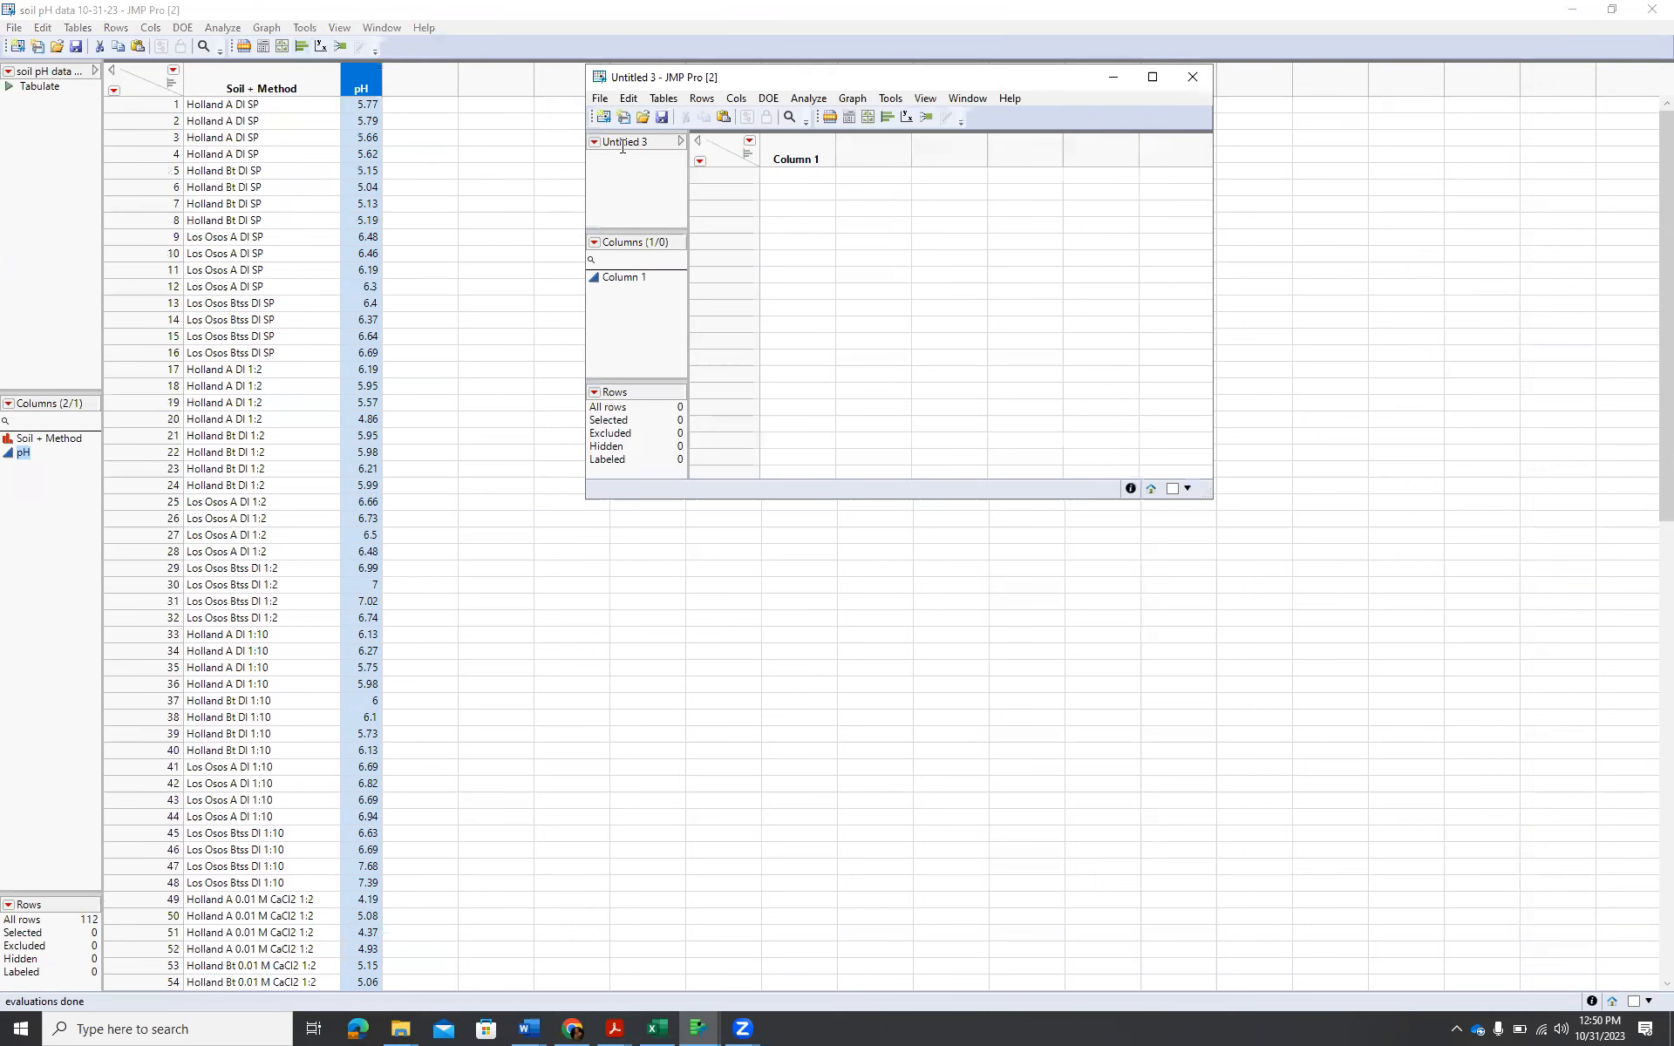
click(627, 98)
click(692, 267)
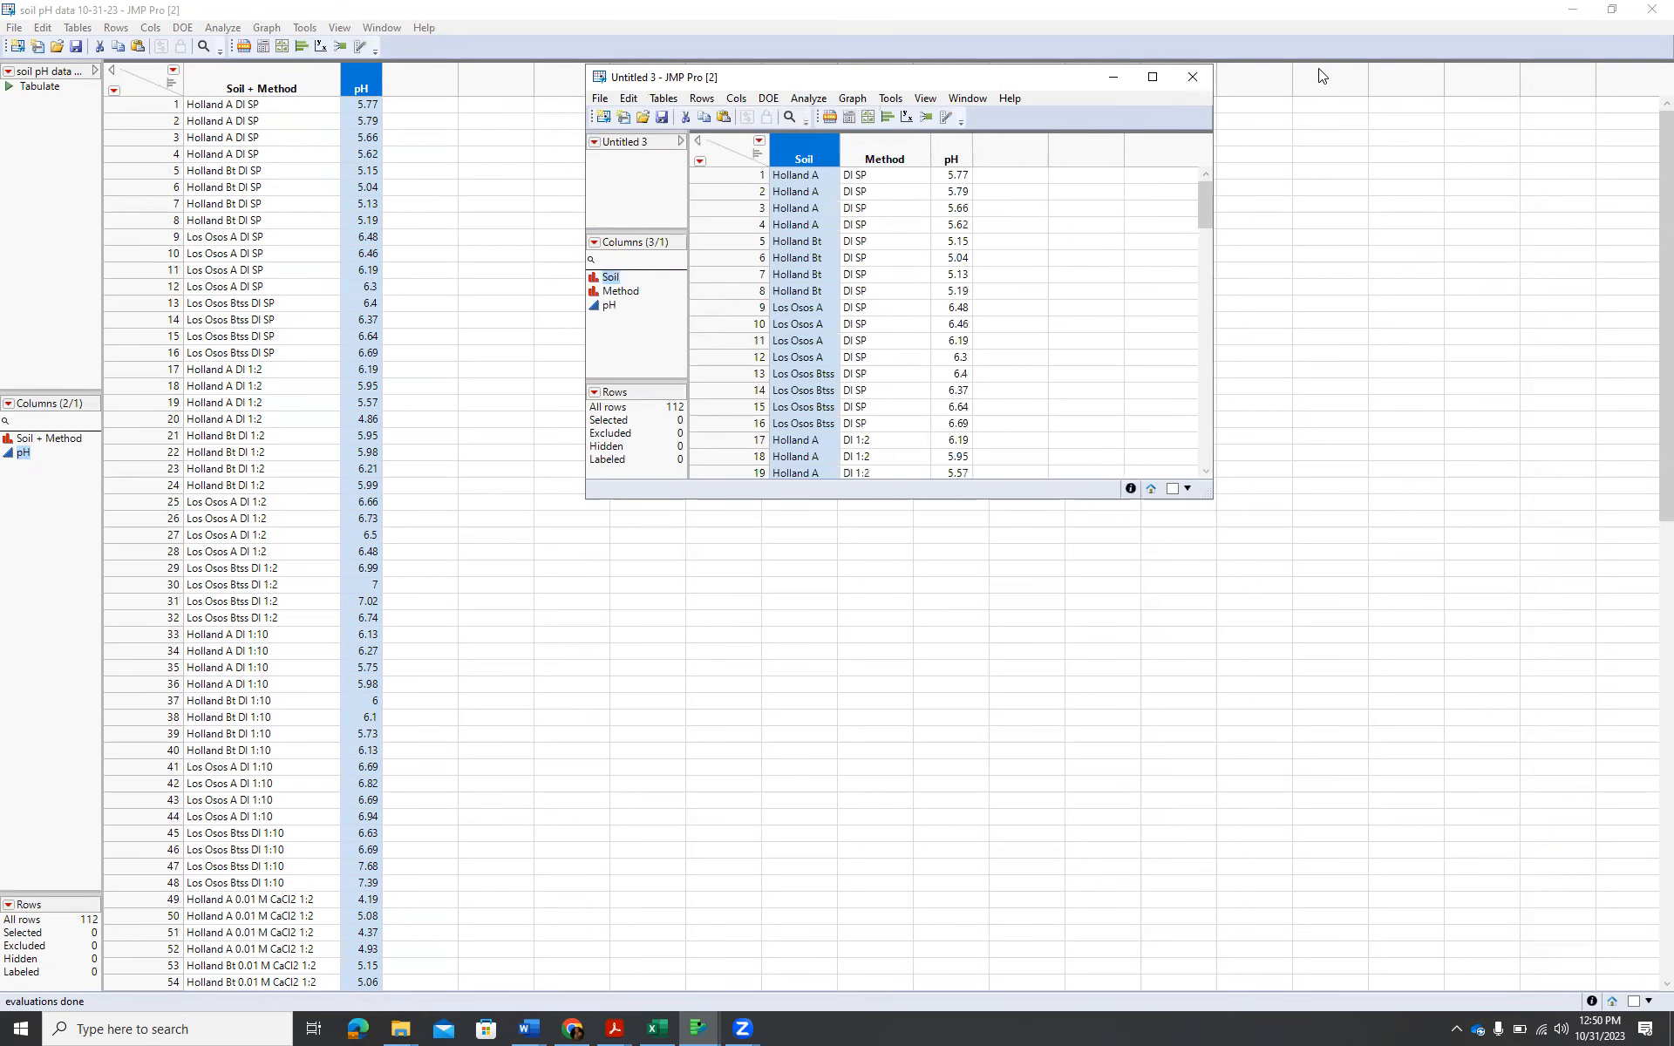
click(1149, 78)
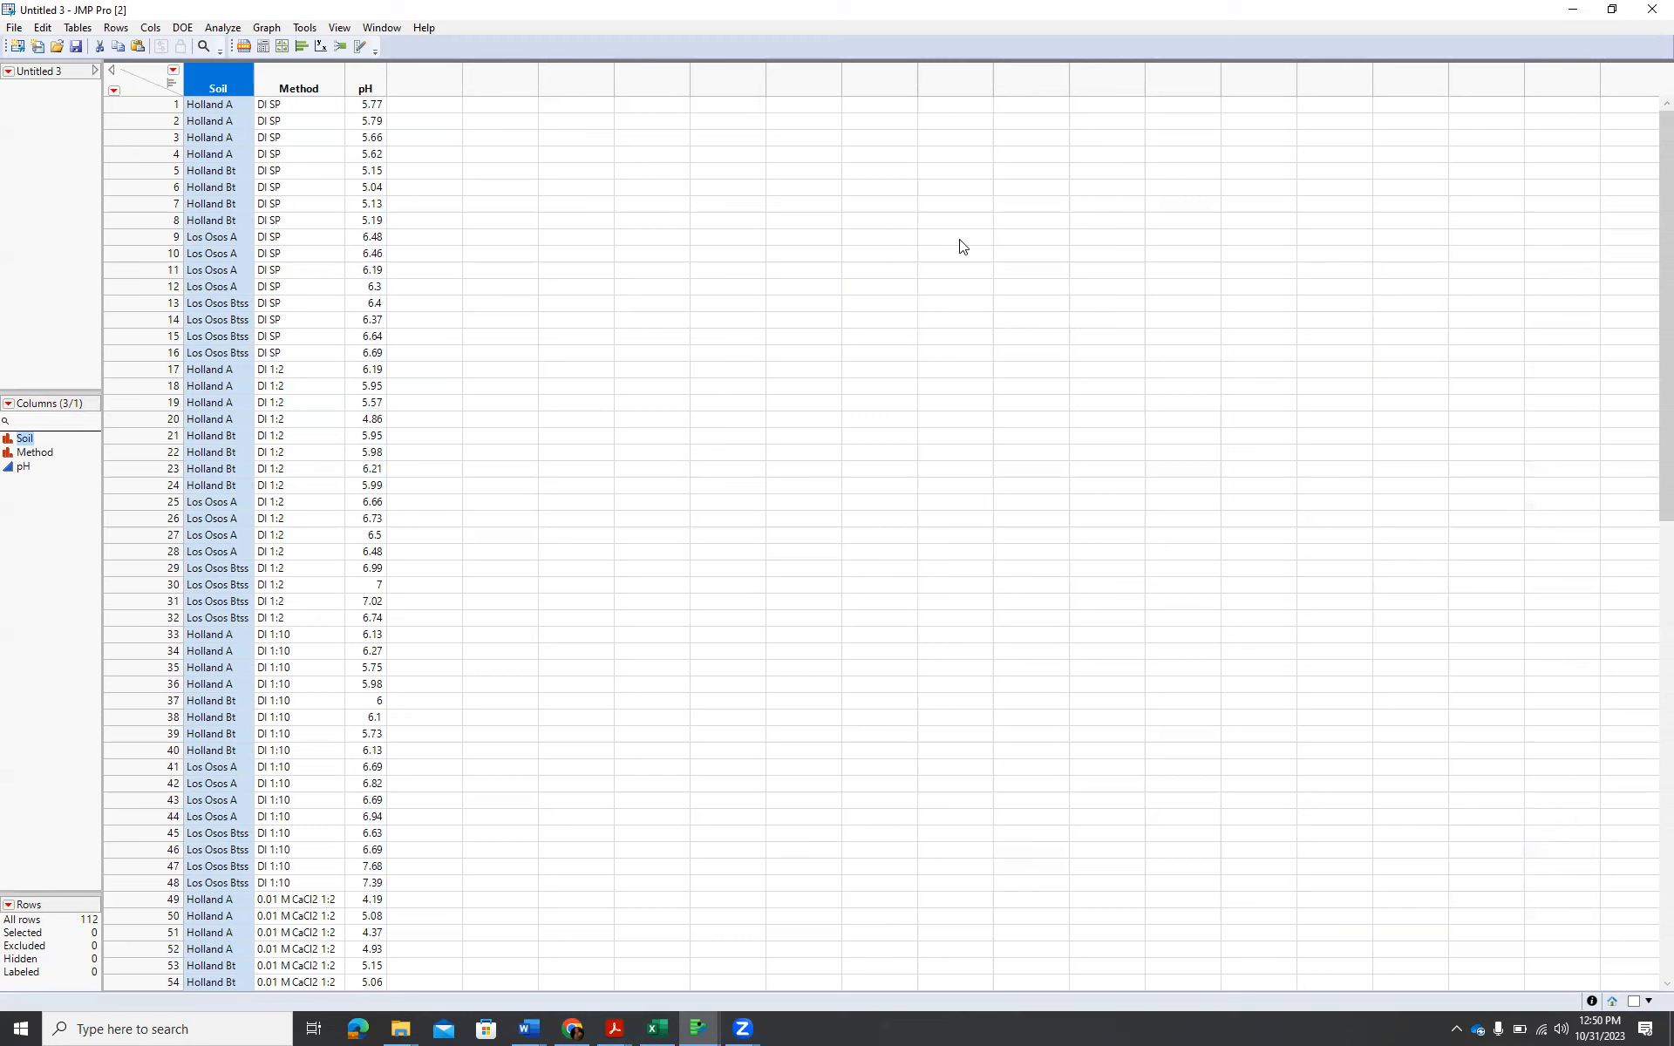
Start a Graph Builder plot with pH on the Y axis and Method on the X axis.
click(266, 31)
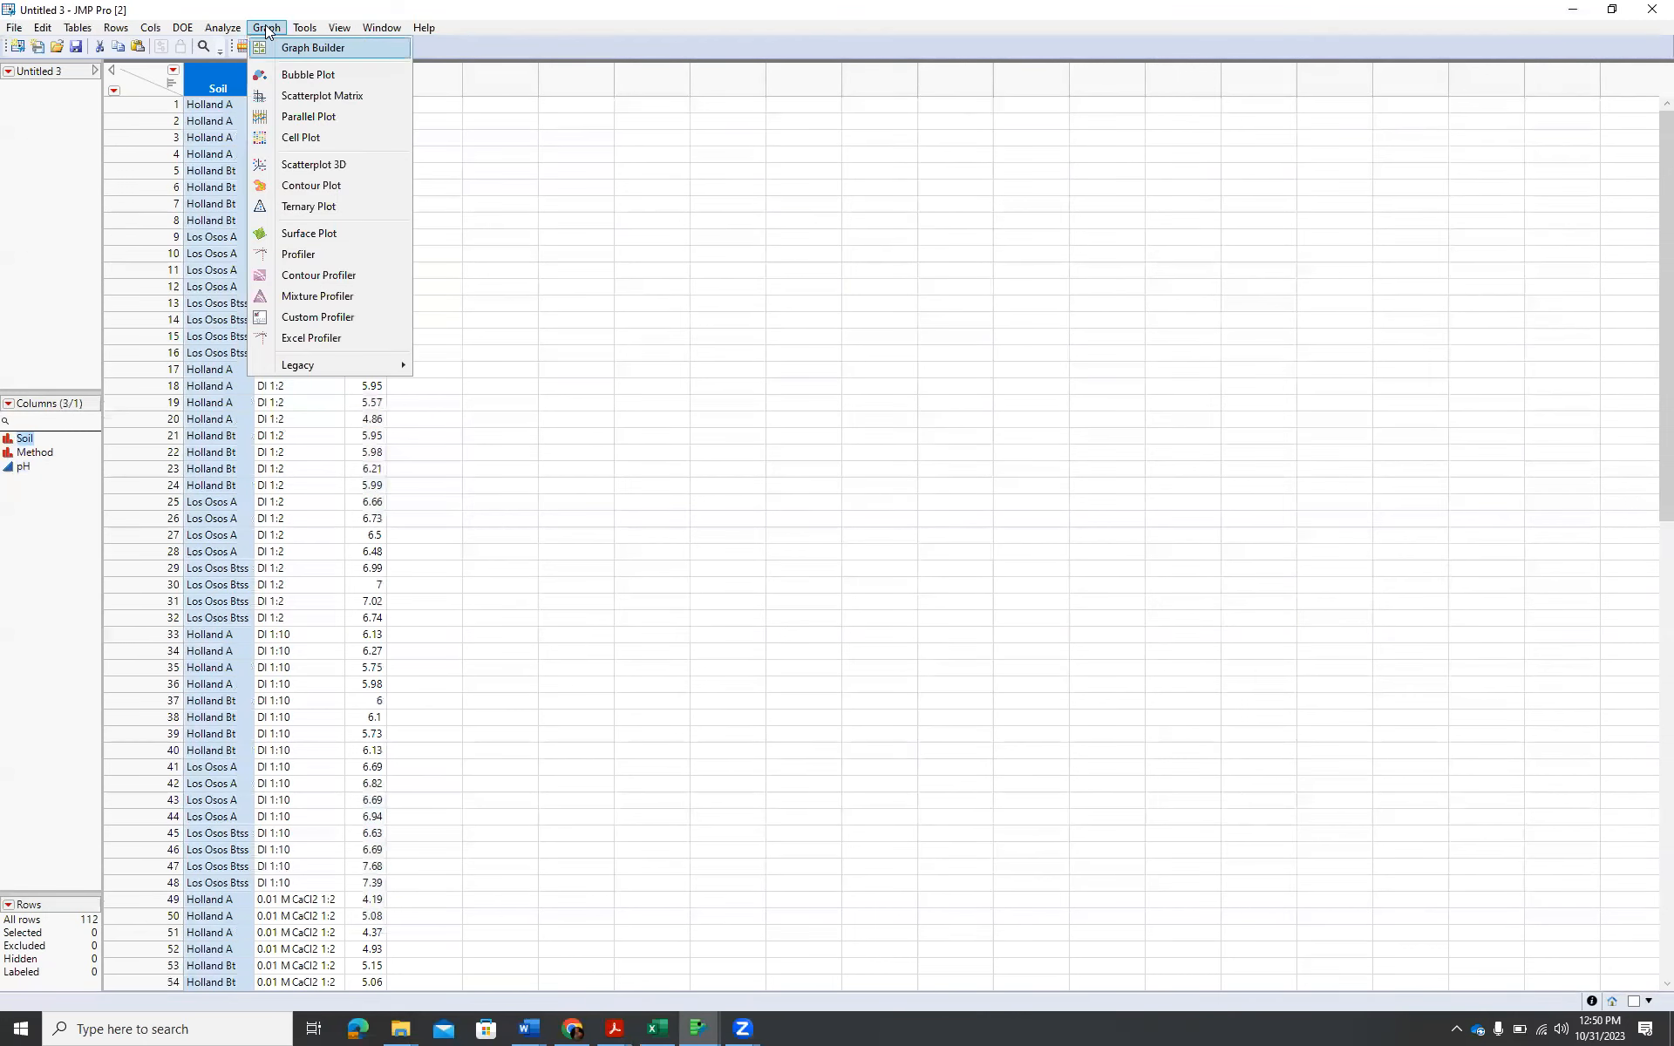
click(316, 50)
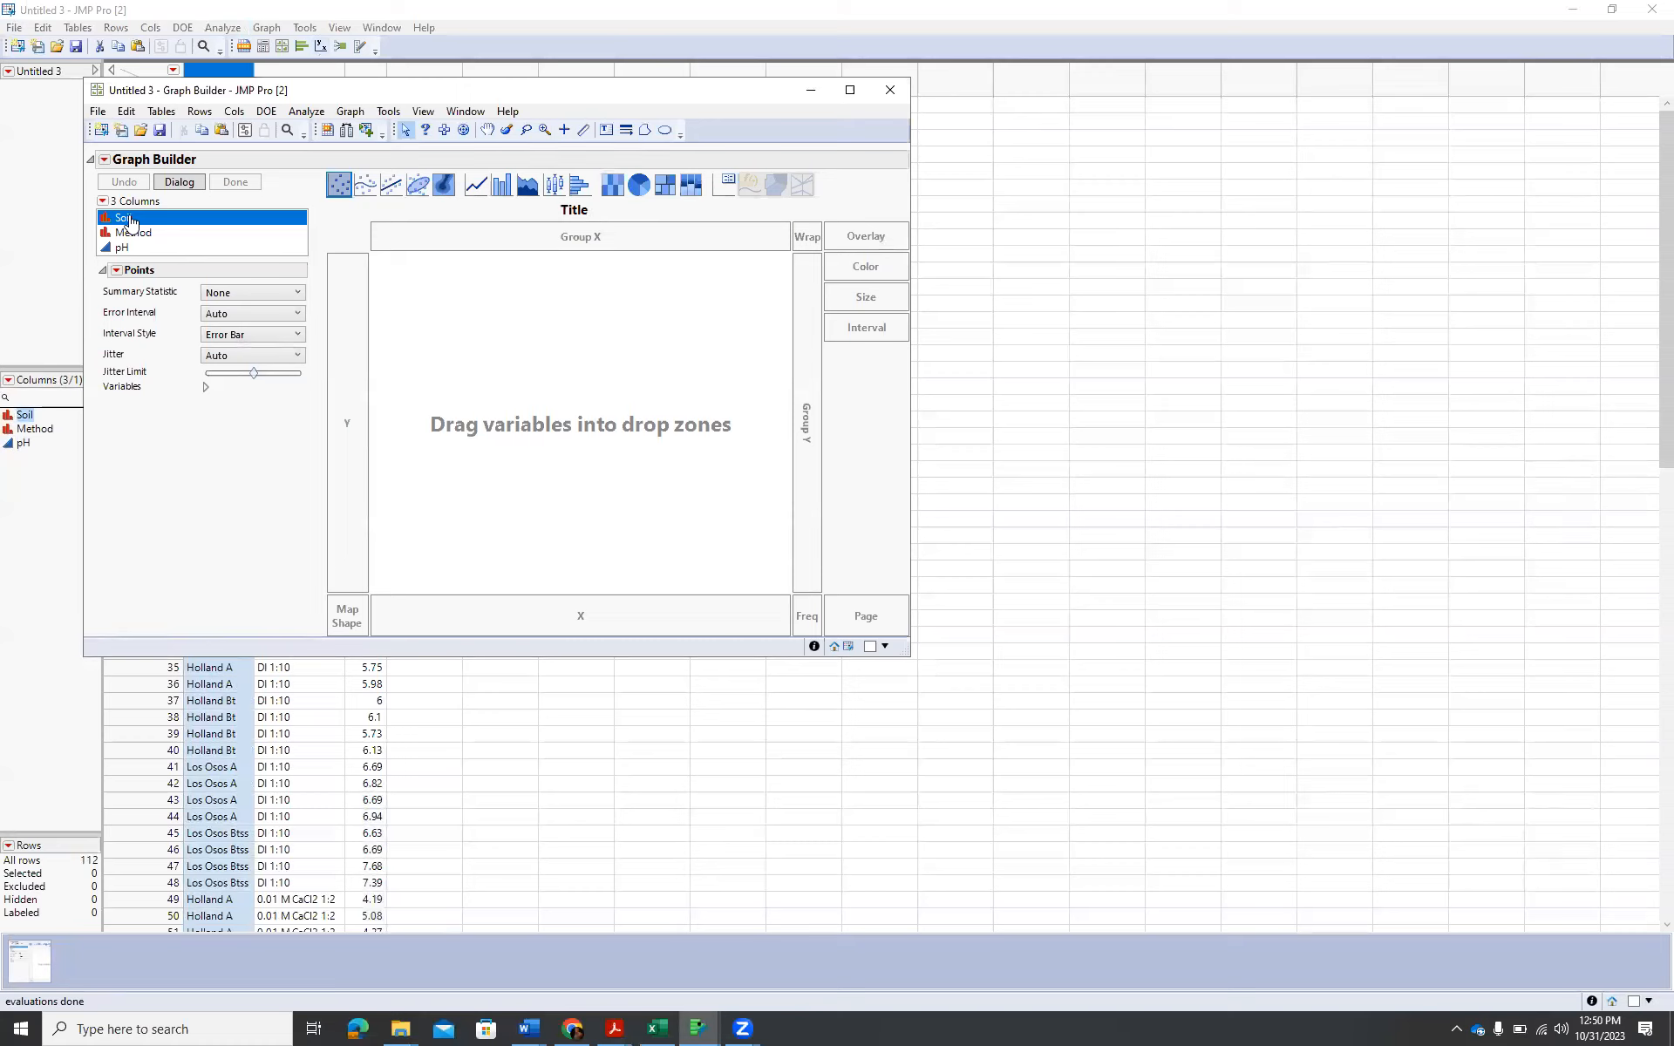
click(123, 248)
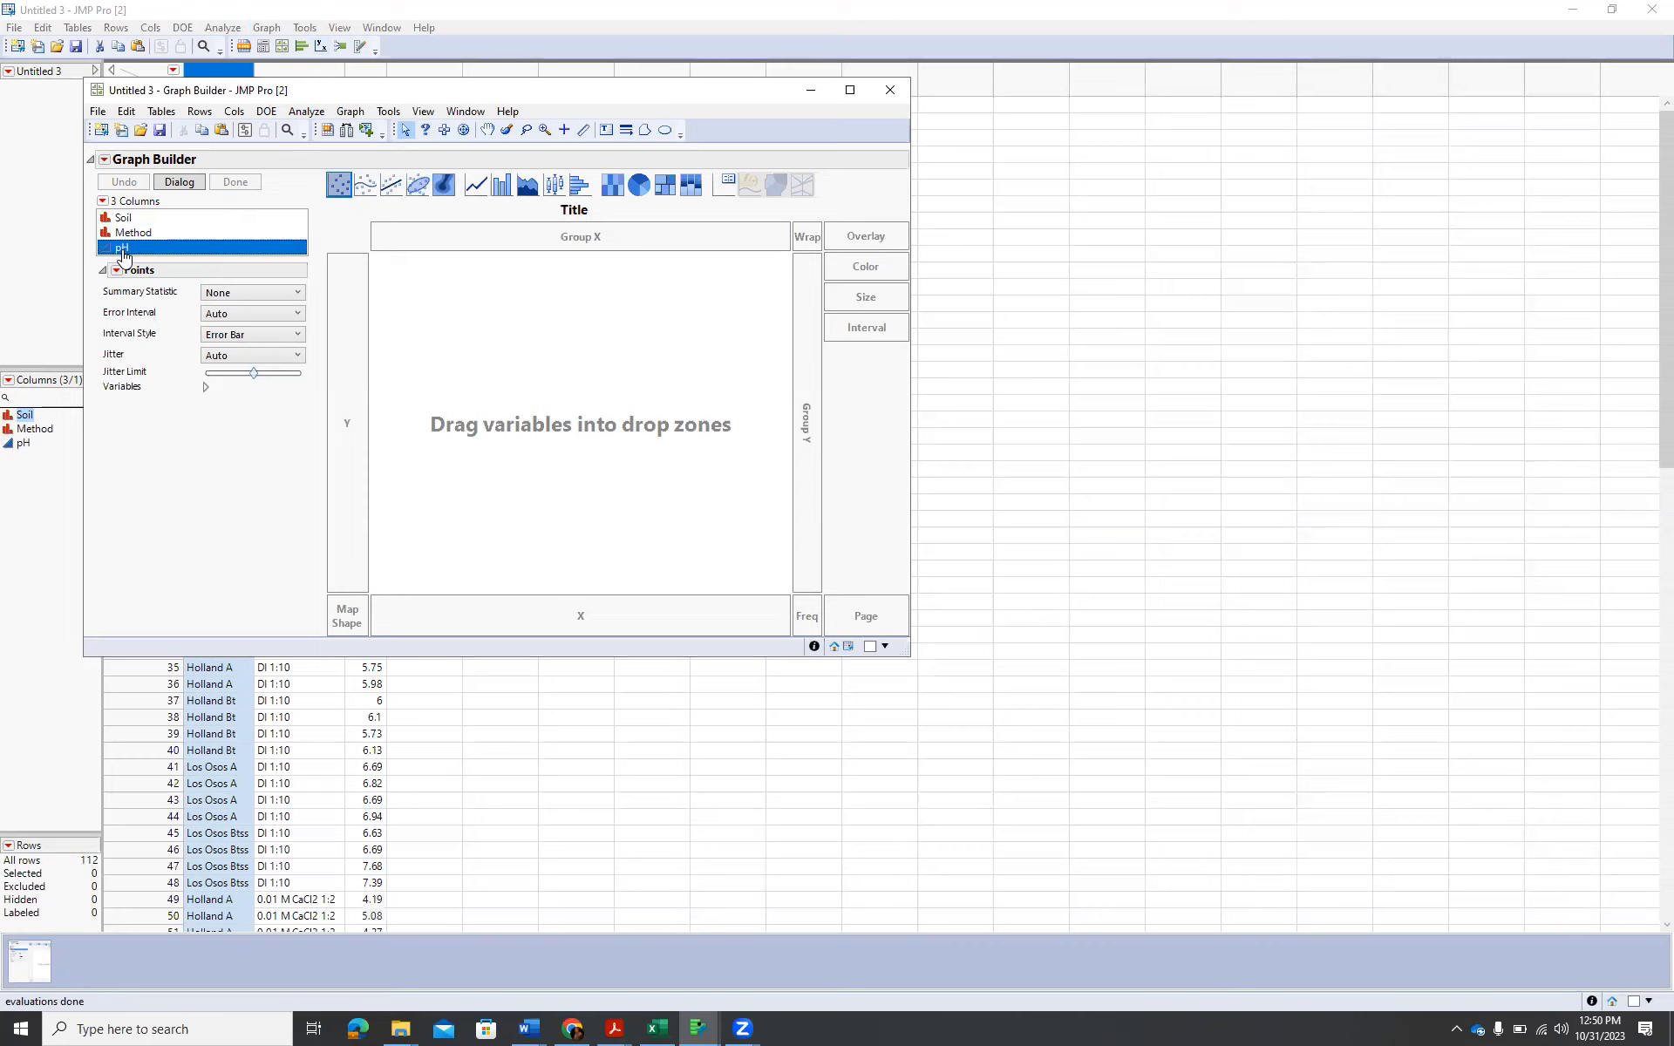
drag(123, 252, 357, 414)
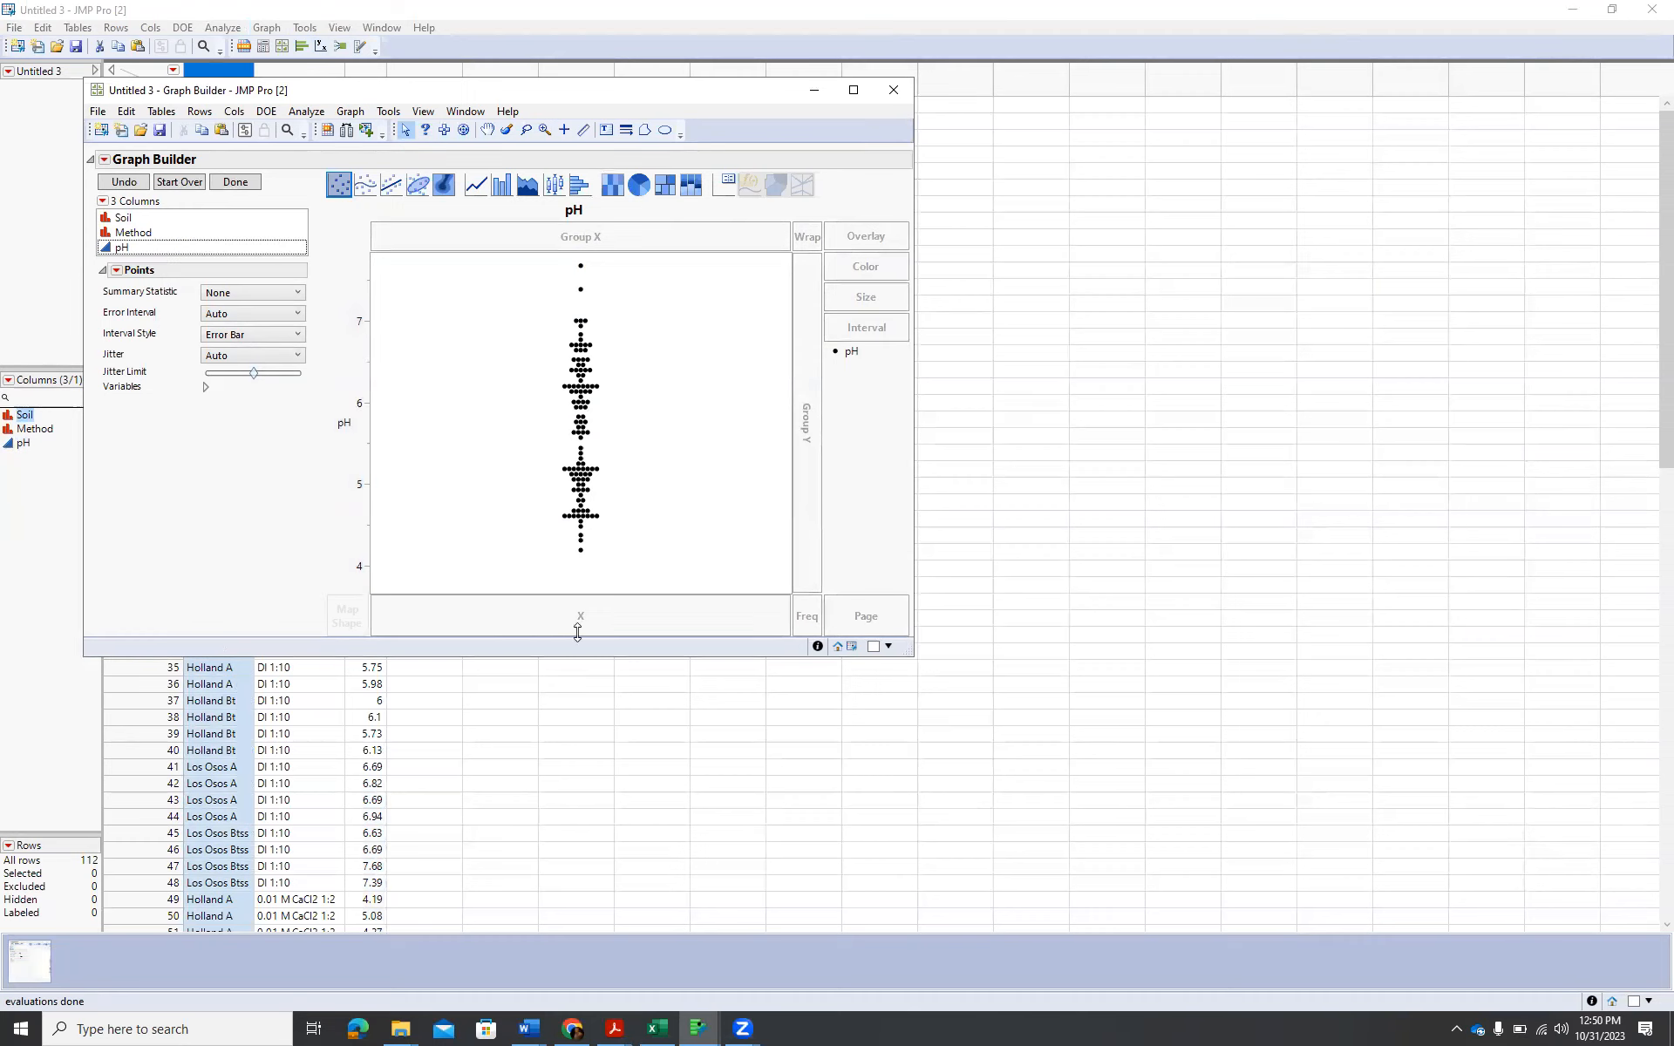
click(151, 221)
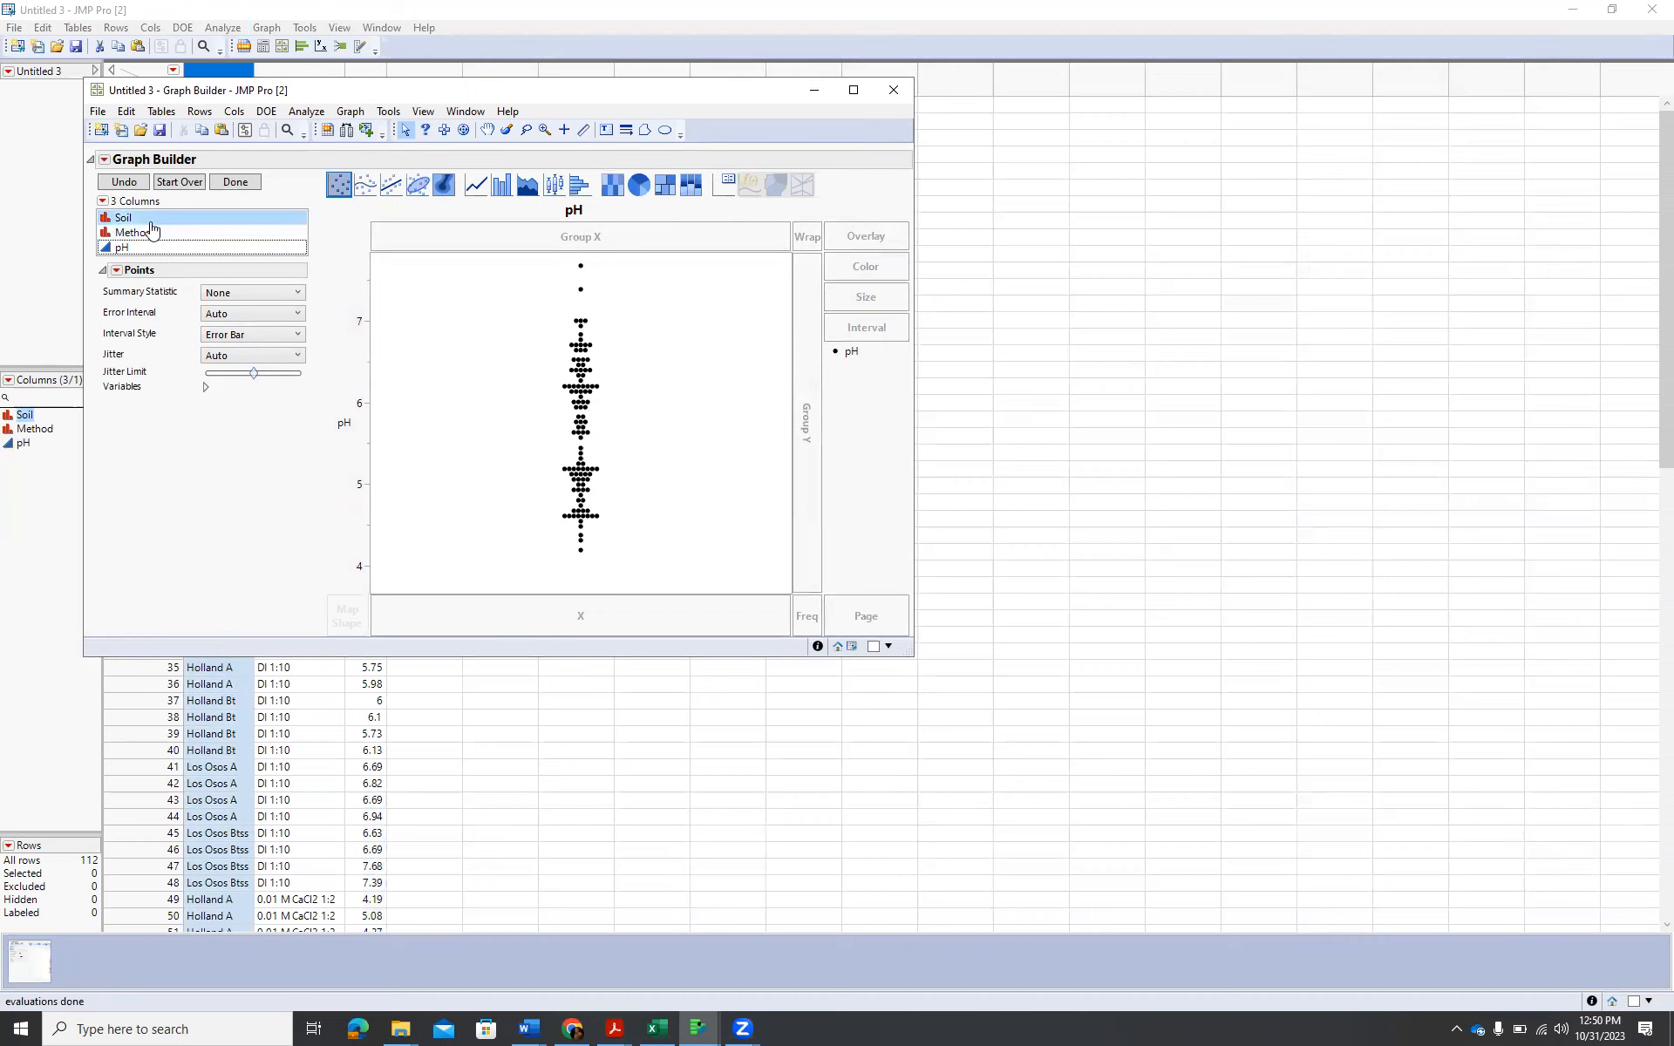
click(153, 233)
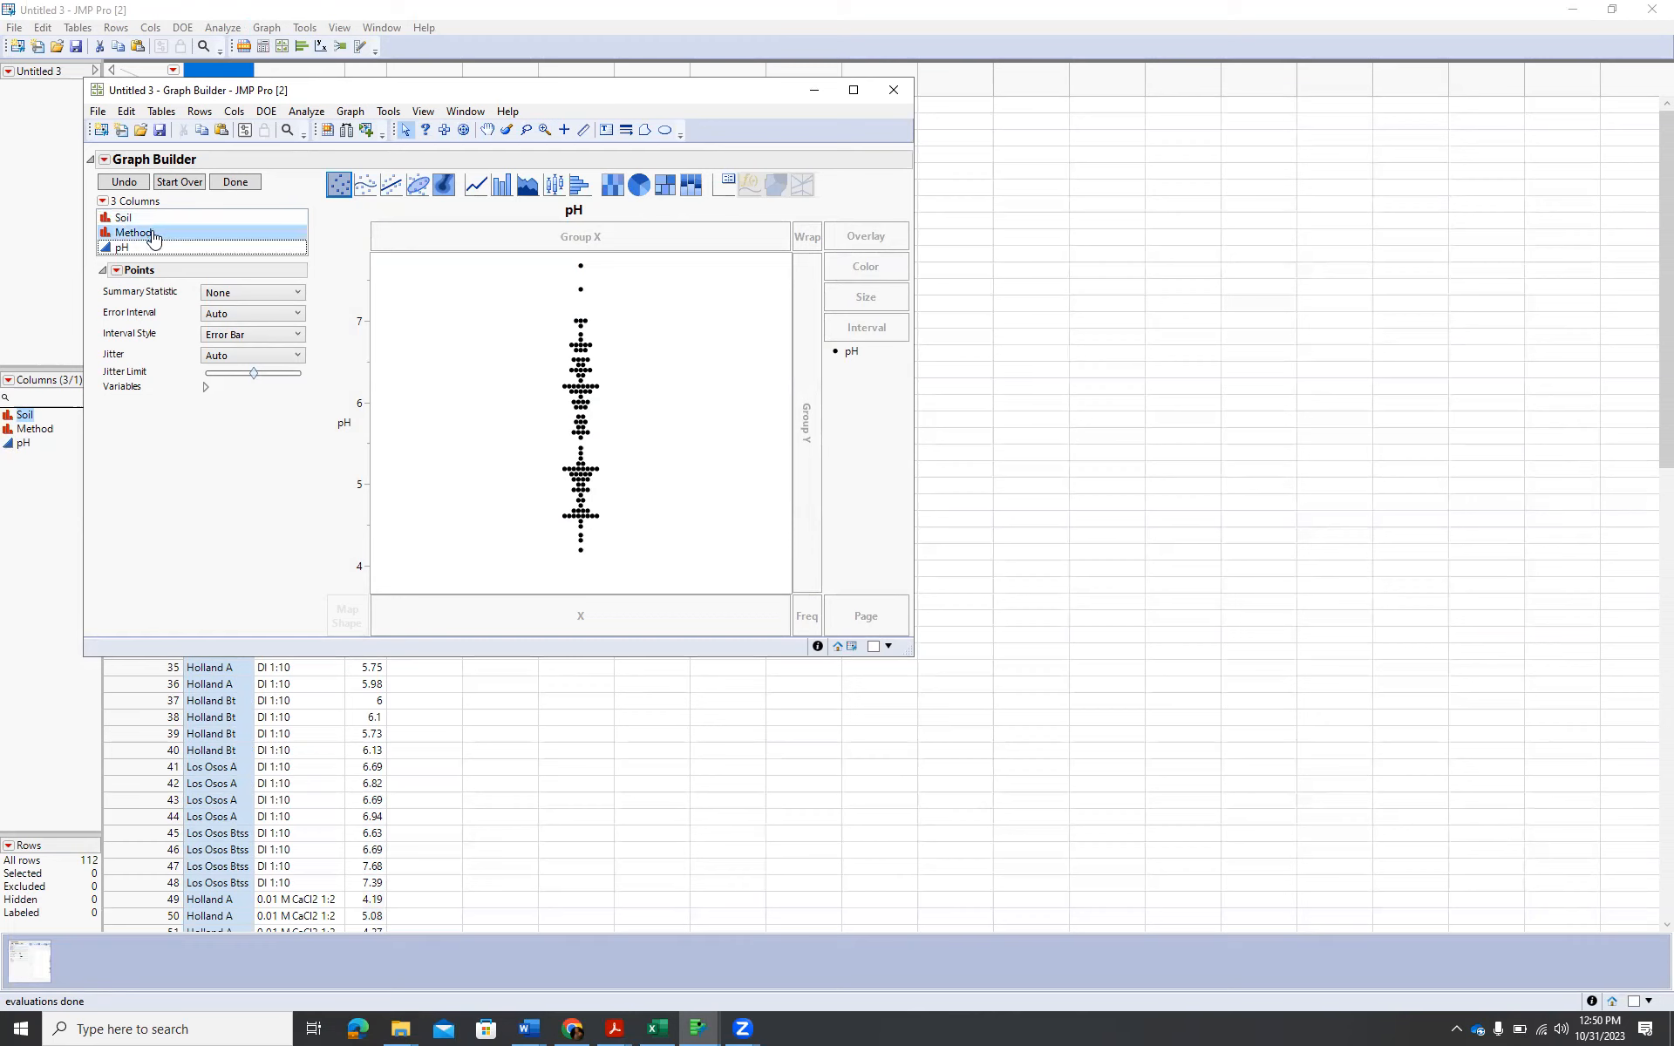
drag(152, 237, 577, 621)
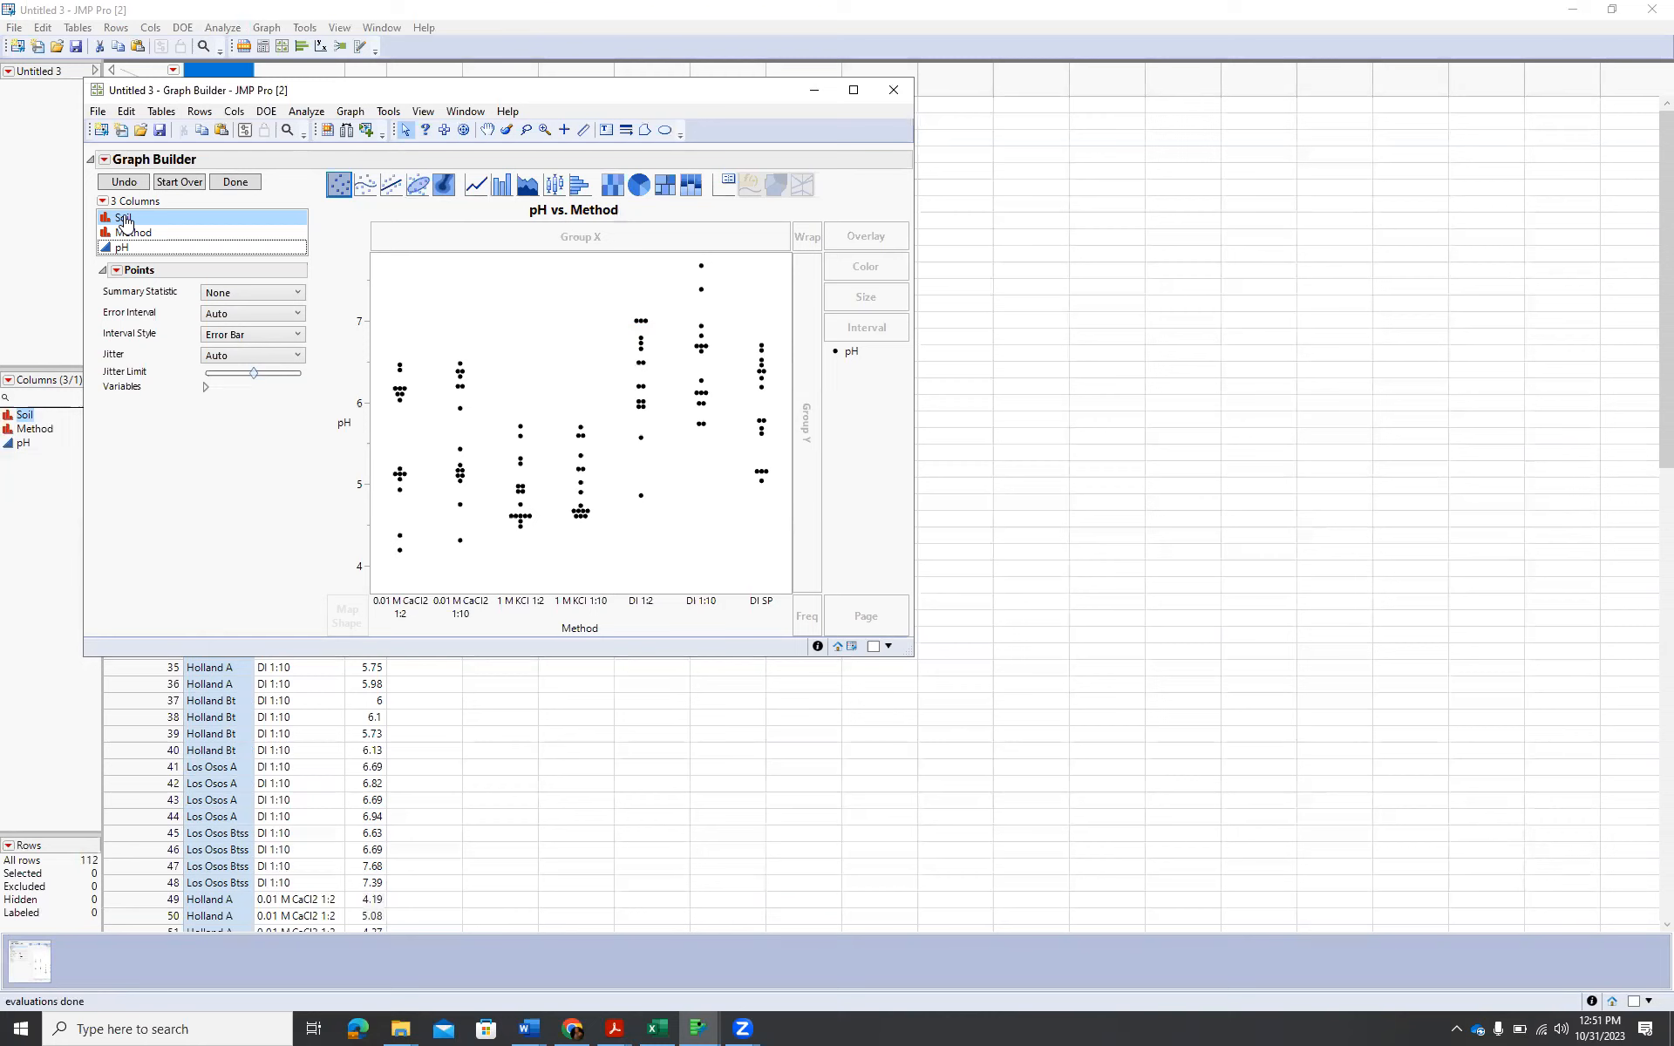
Overlay the pH vs. Method graph by Soil and change the graph type to bars.
drag(126, 221, 866, 358)
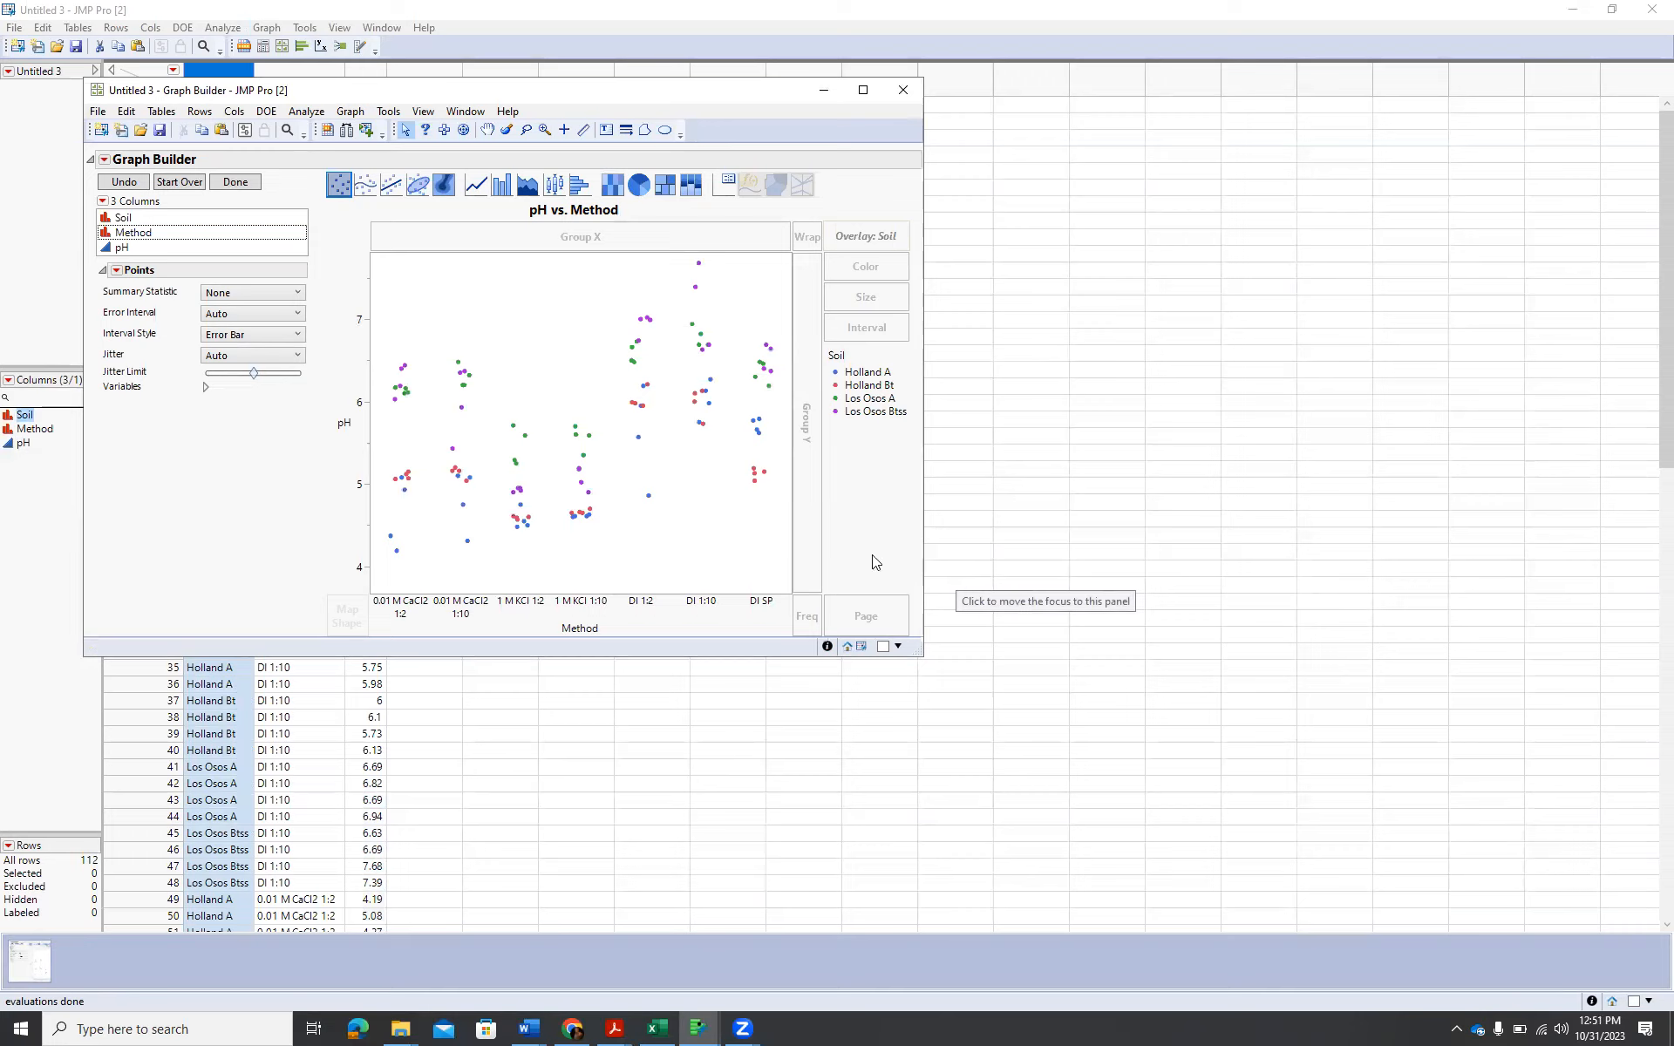
click(505, 196)
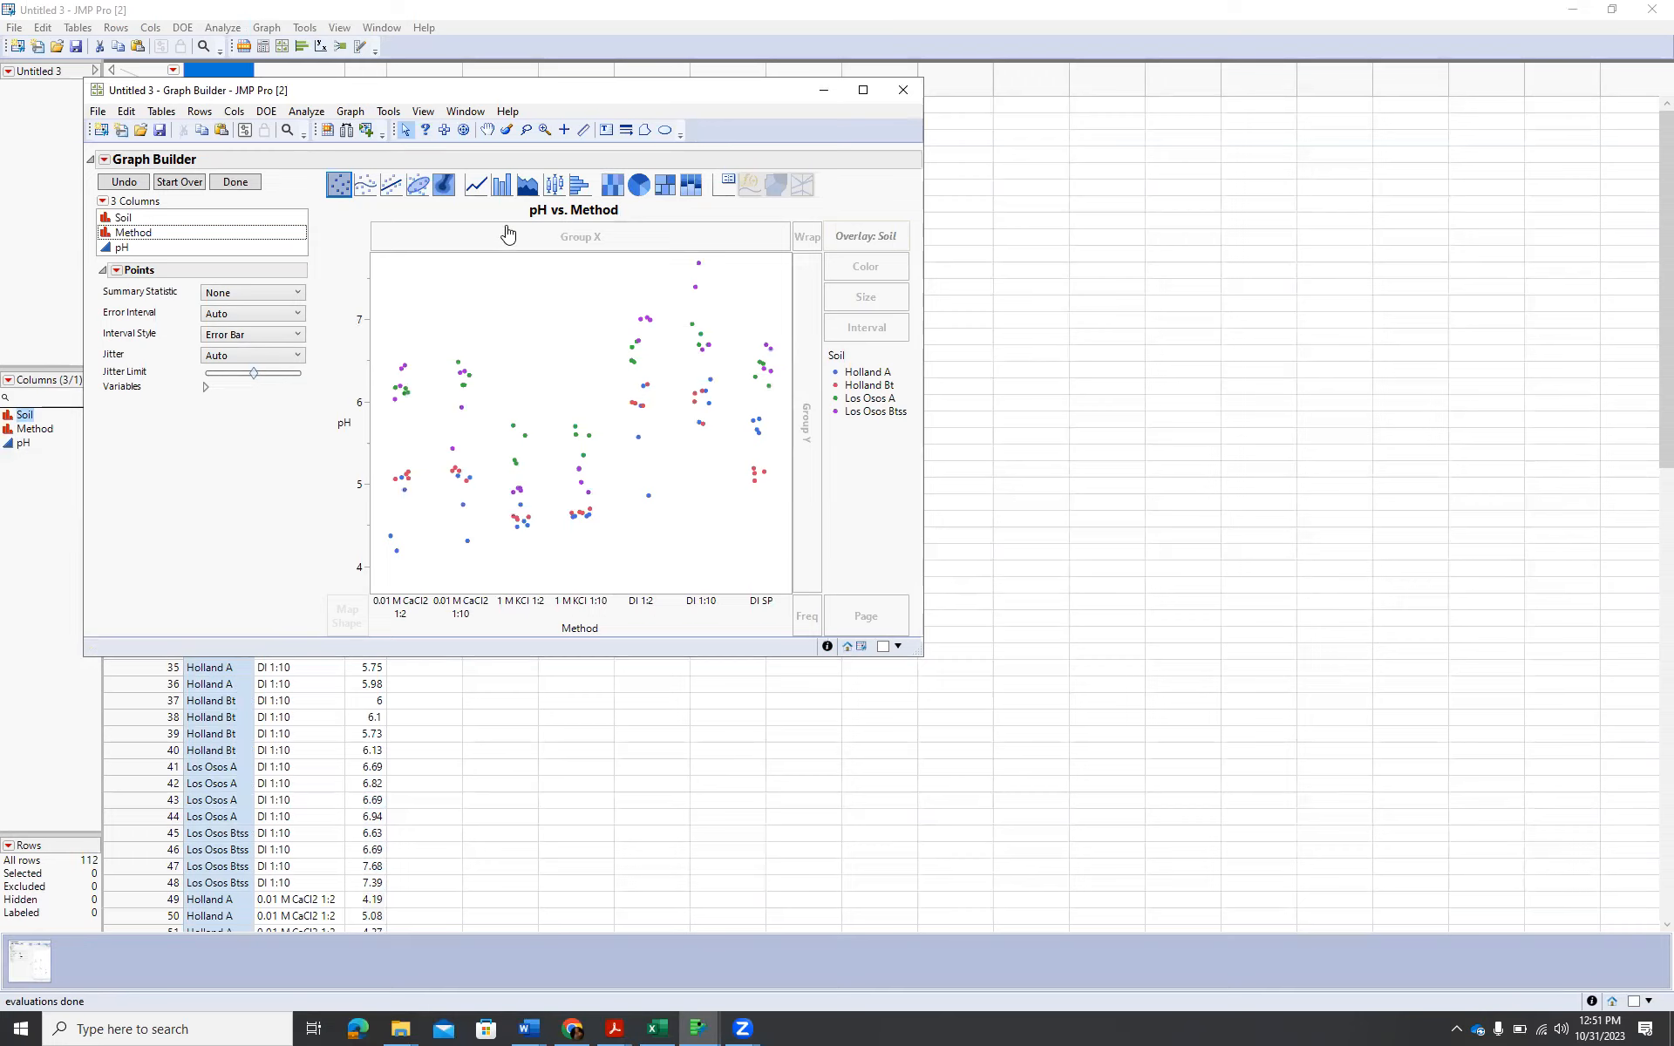
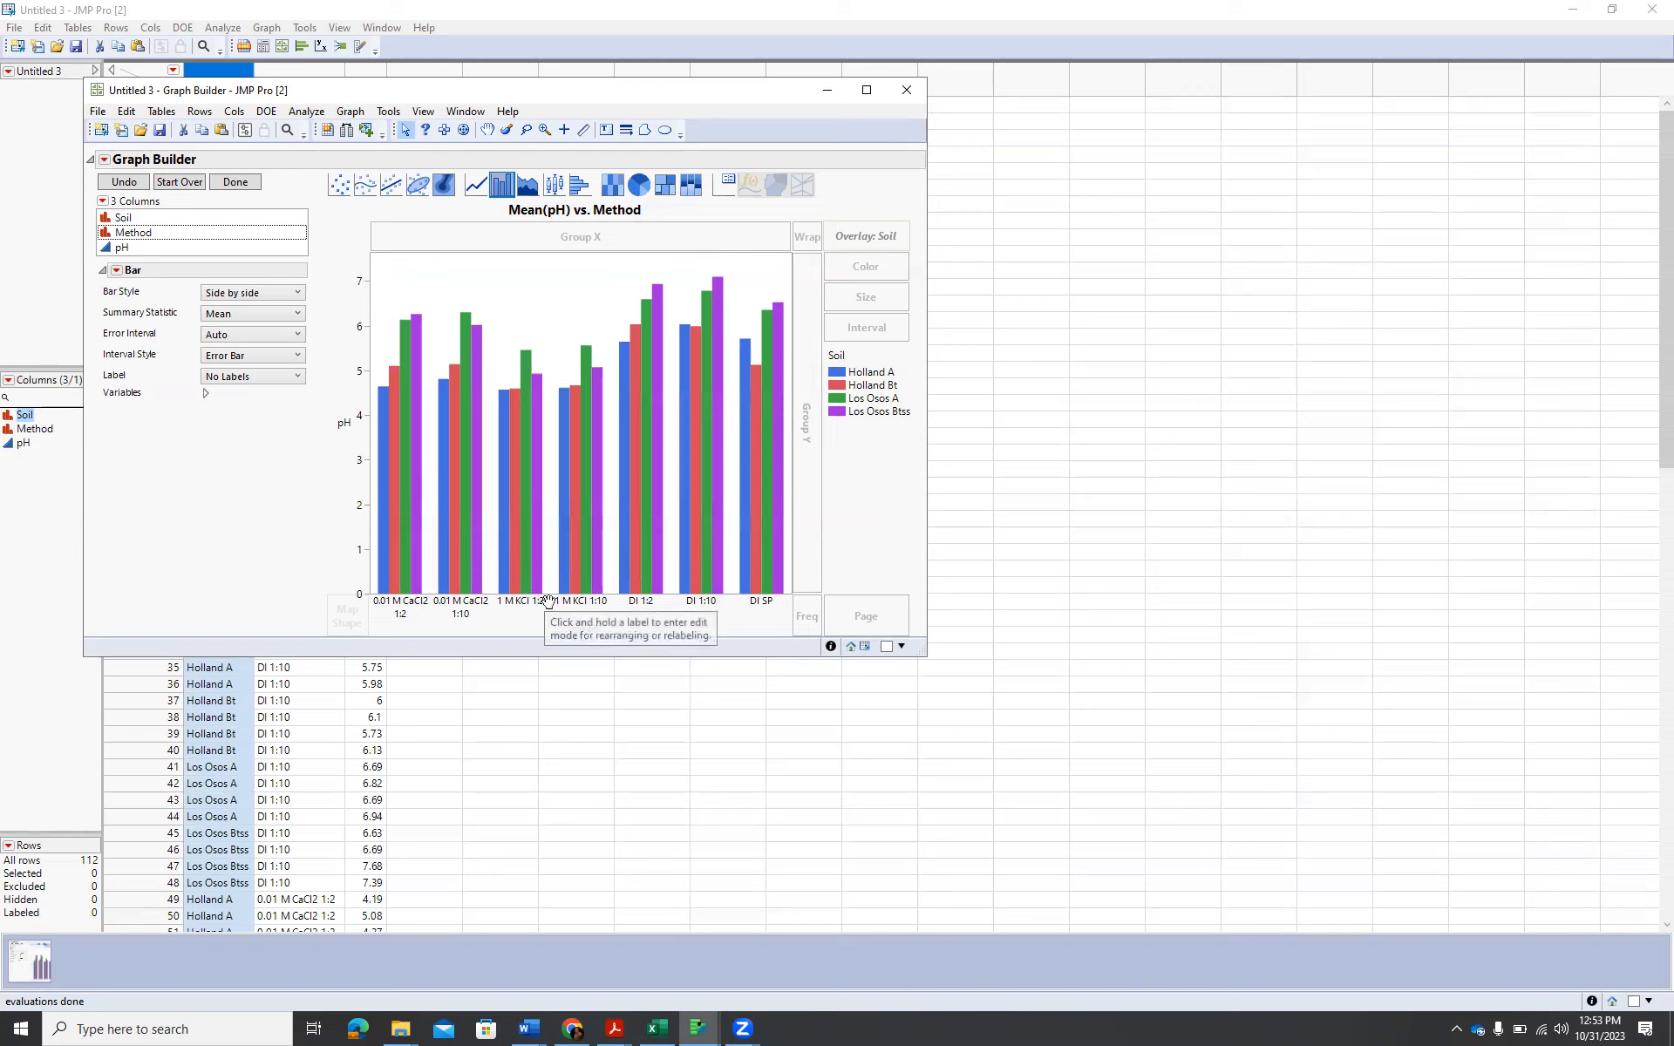
Edit the Method axis's value order, placing 1 M KCl 1:2 and 1 M KCl 1:10 ahead of the CaCl2 methods.
right_click(546, 602)
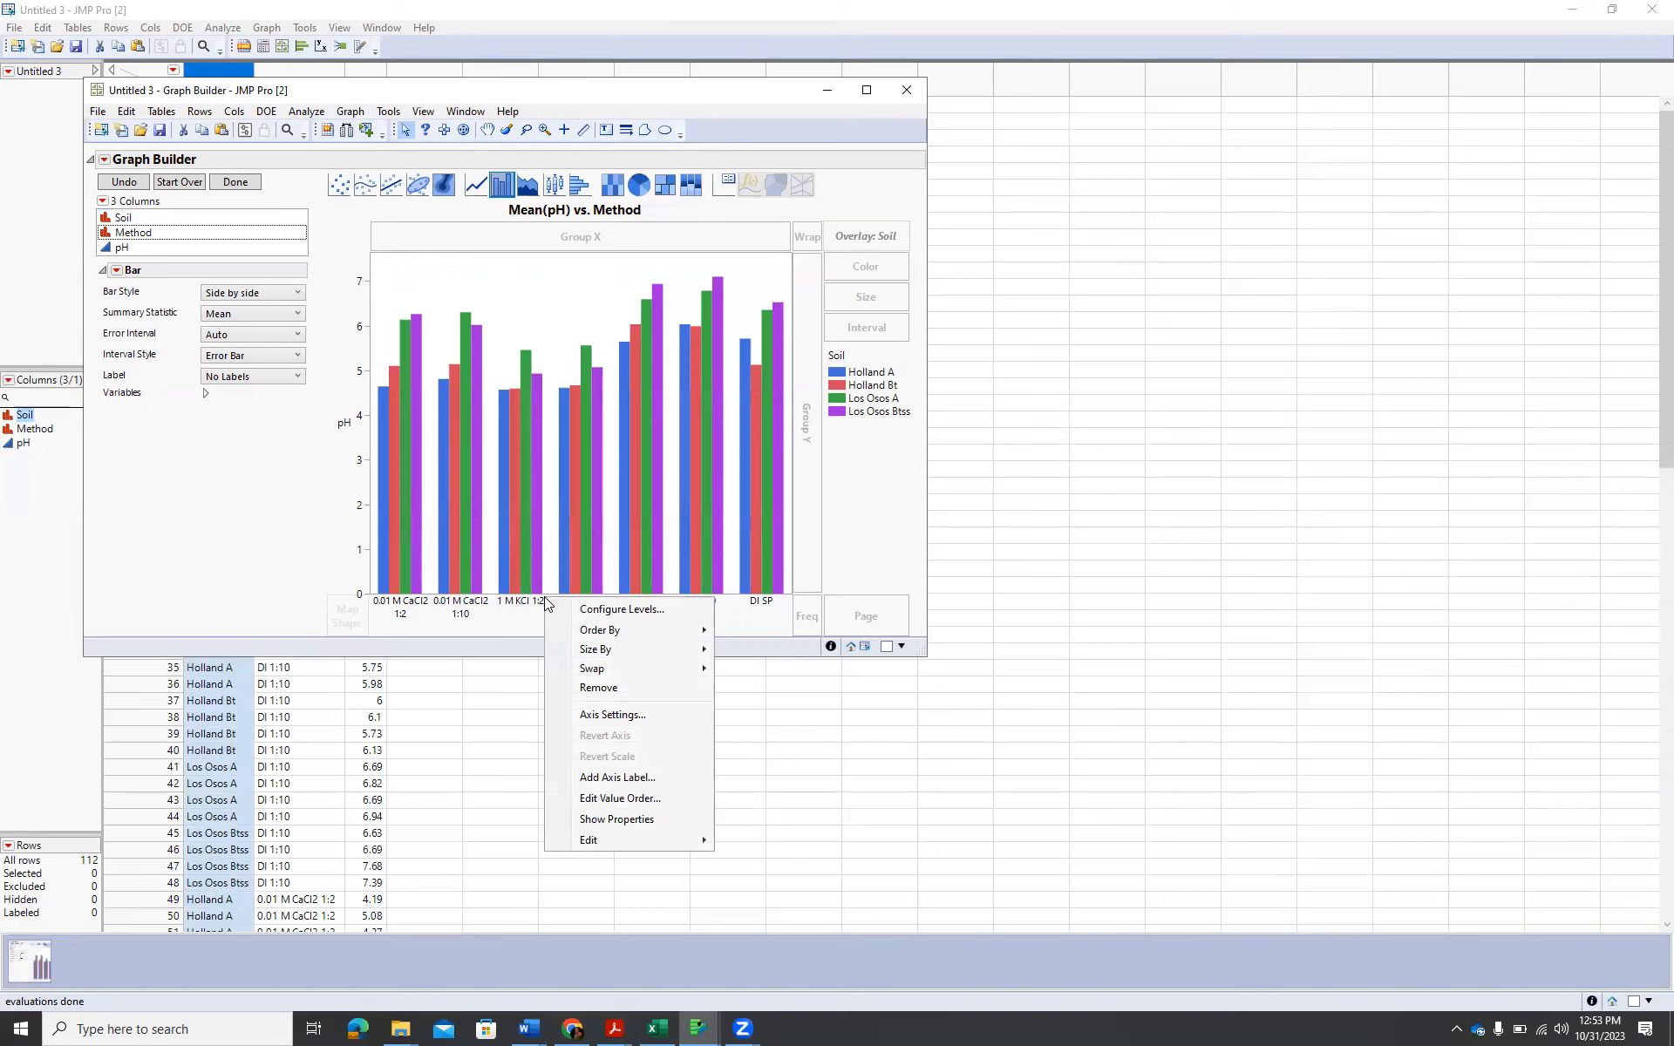
click(645, 799)
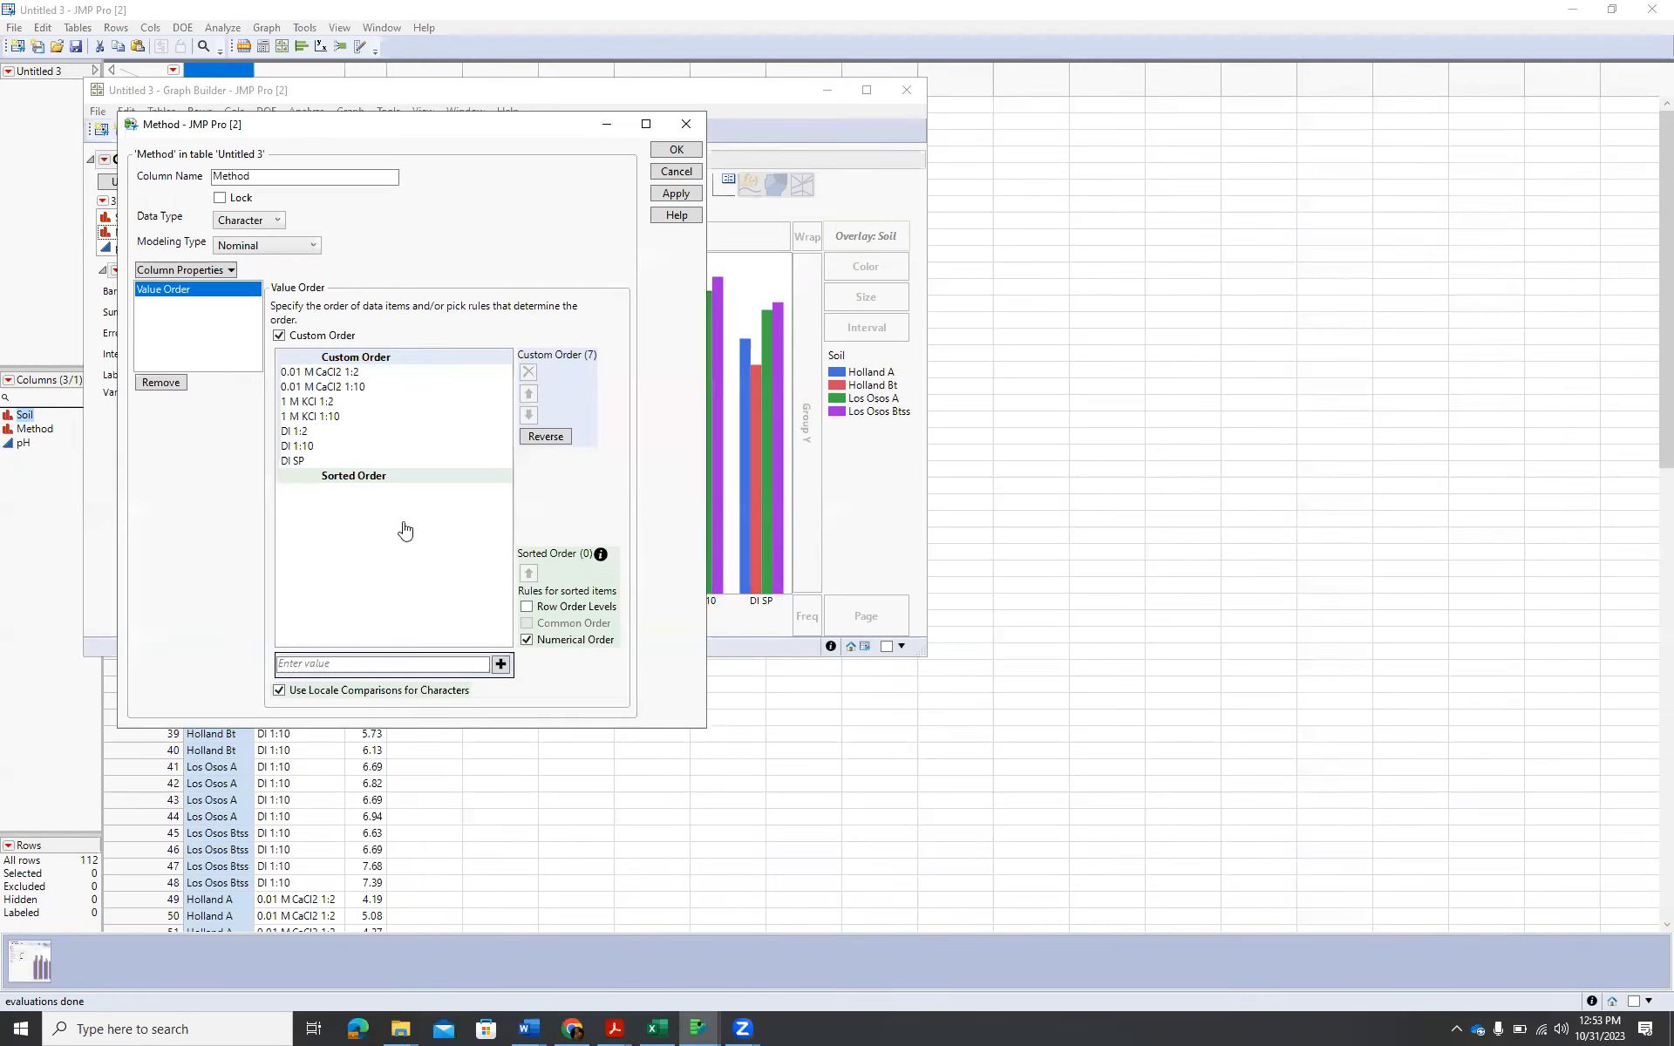
click(316, 403)
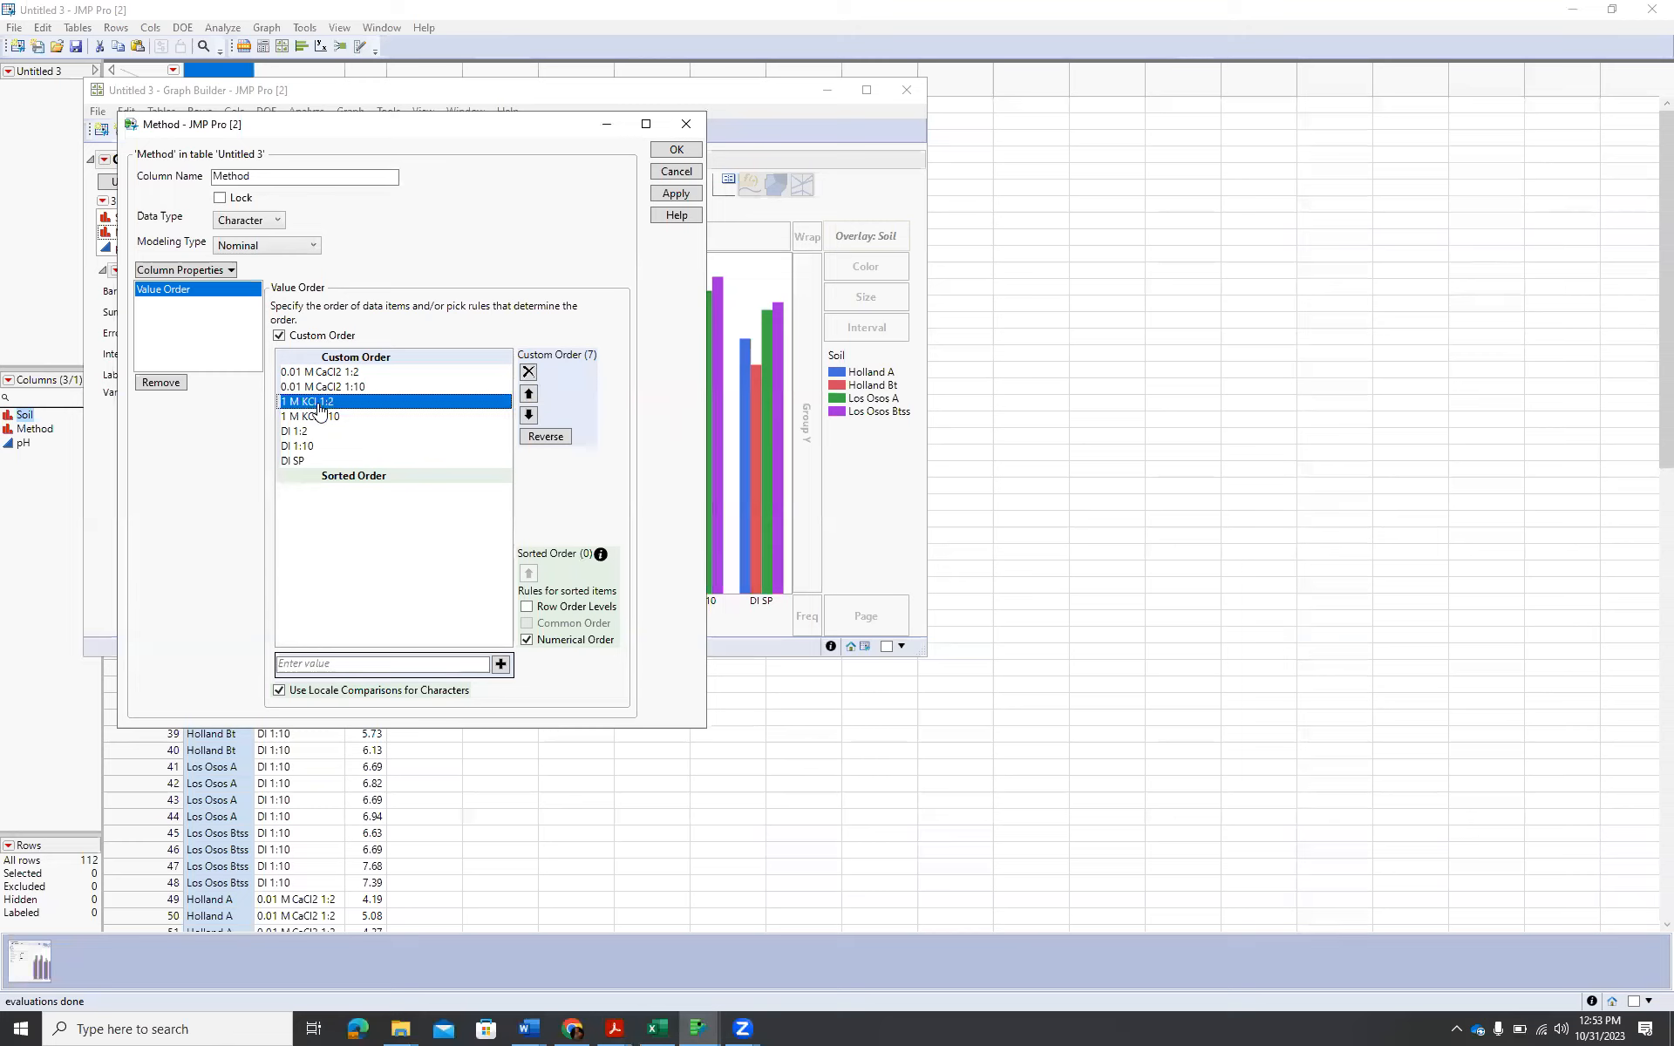
click(528, 393)
click(528, 393)
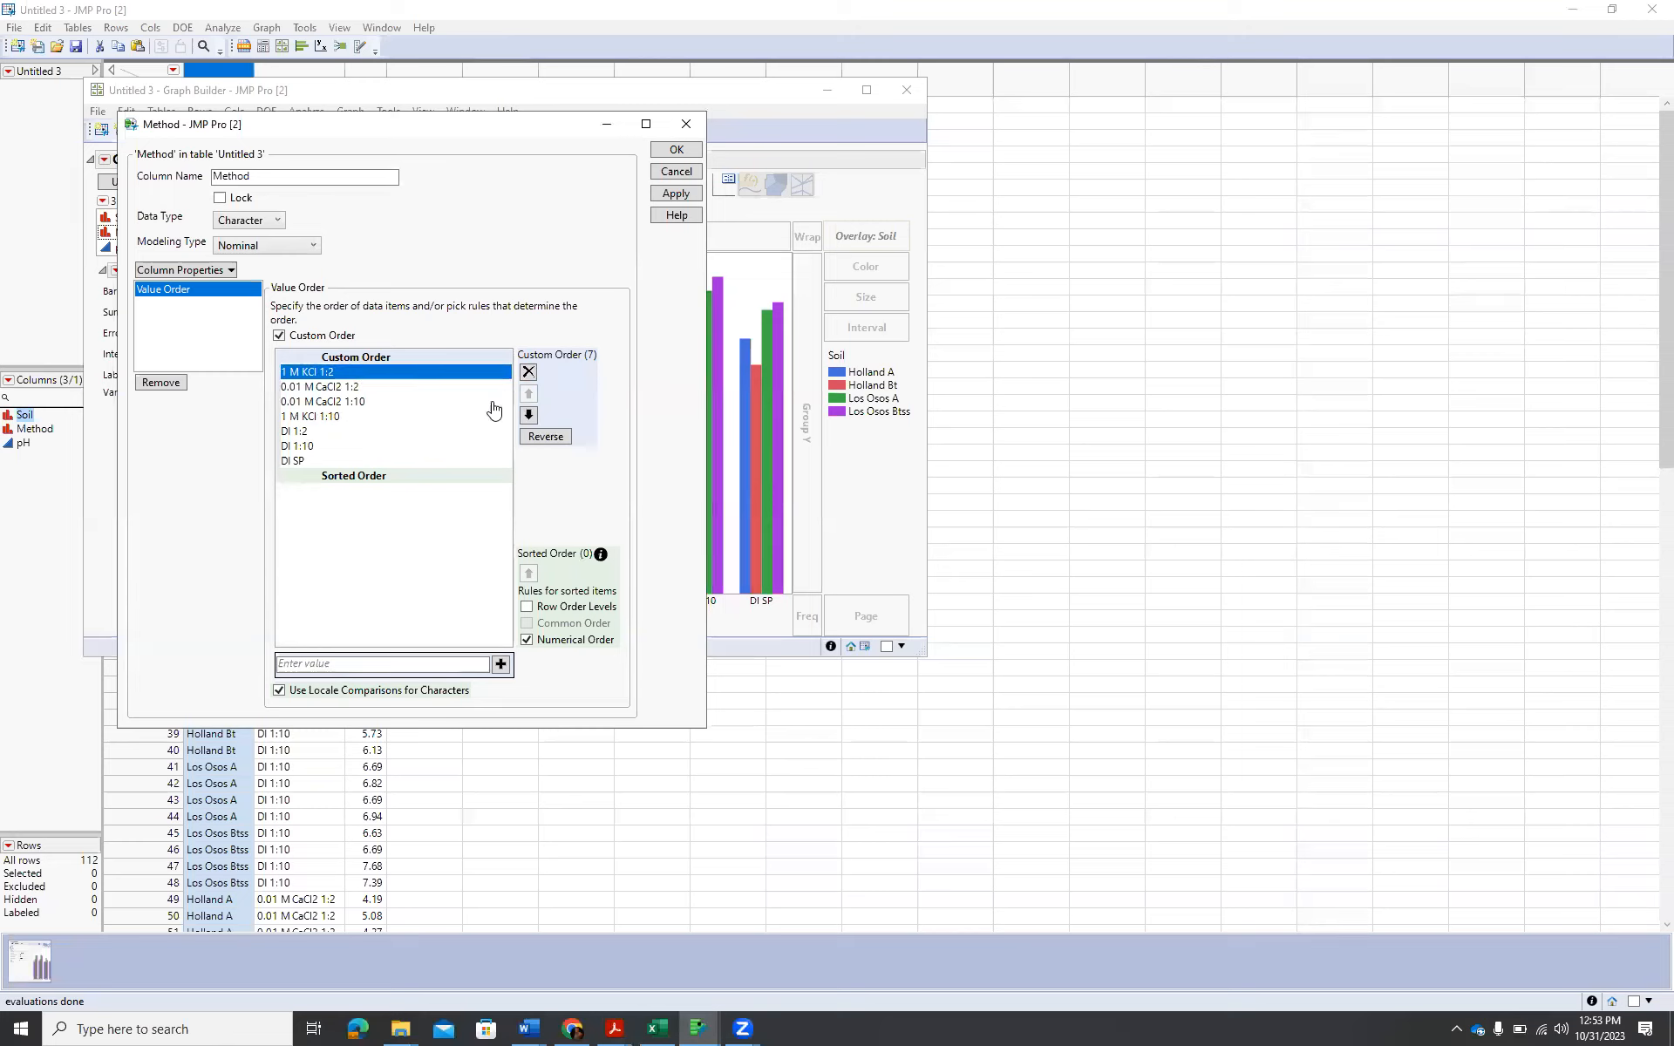
click(339, 416)
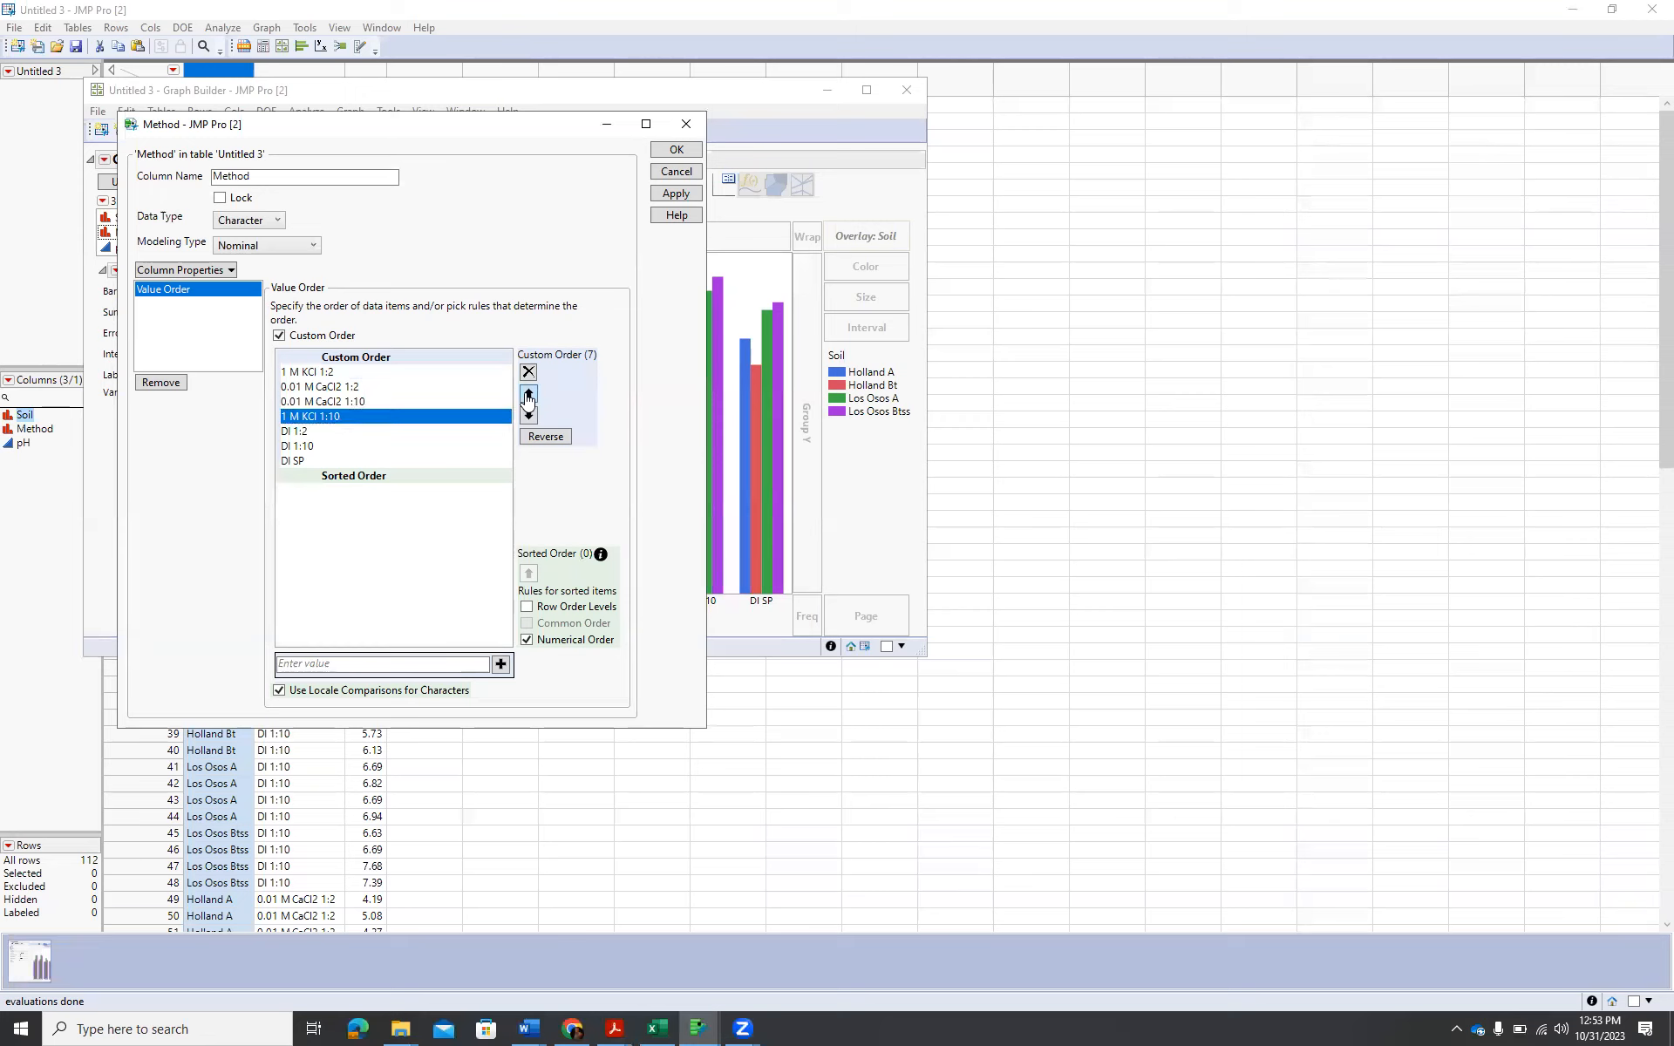
click(529, 395)
click(529, 395)
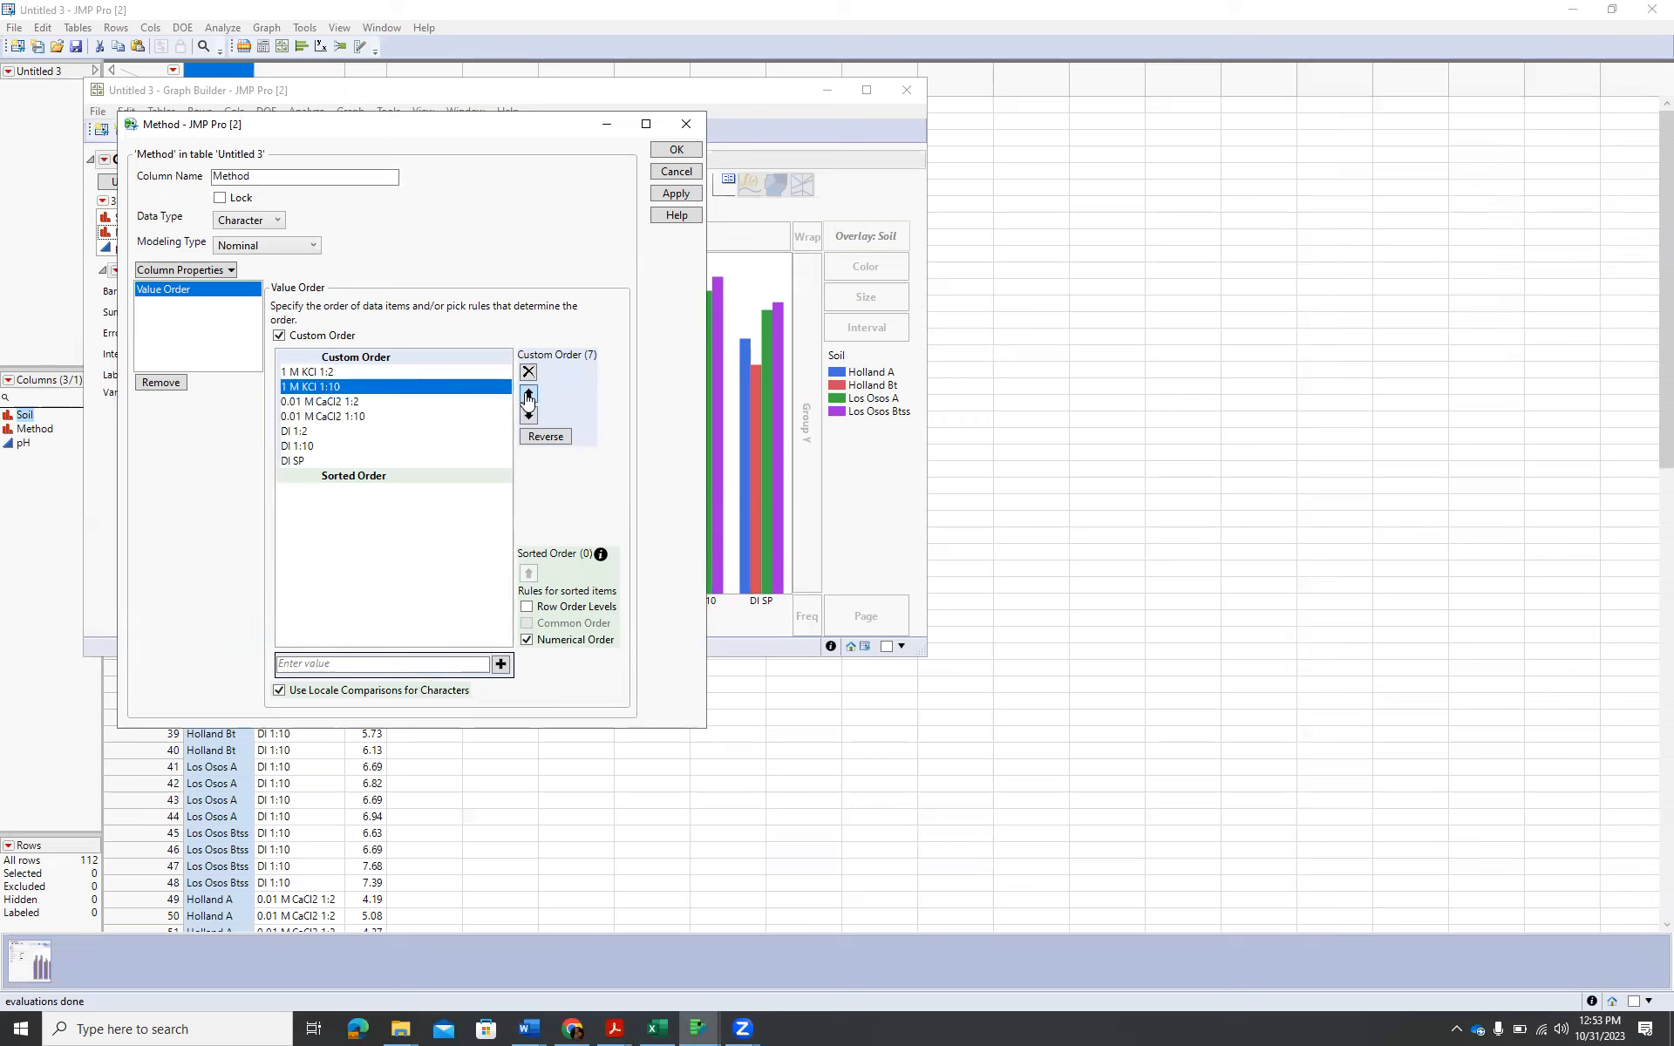
Move DI SP ahead of DI 1:2 in the Method value order and apply the custom order to the column.
click(286, 462)
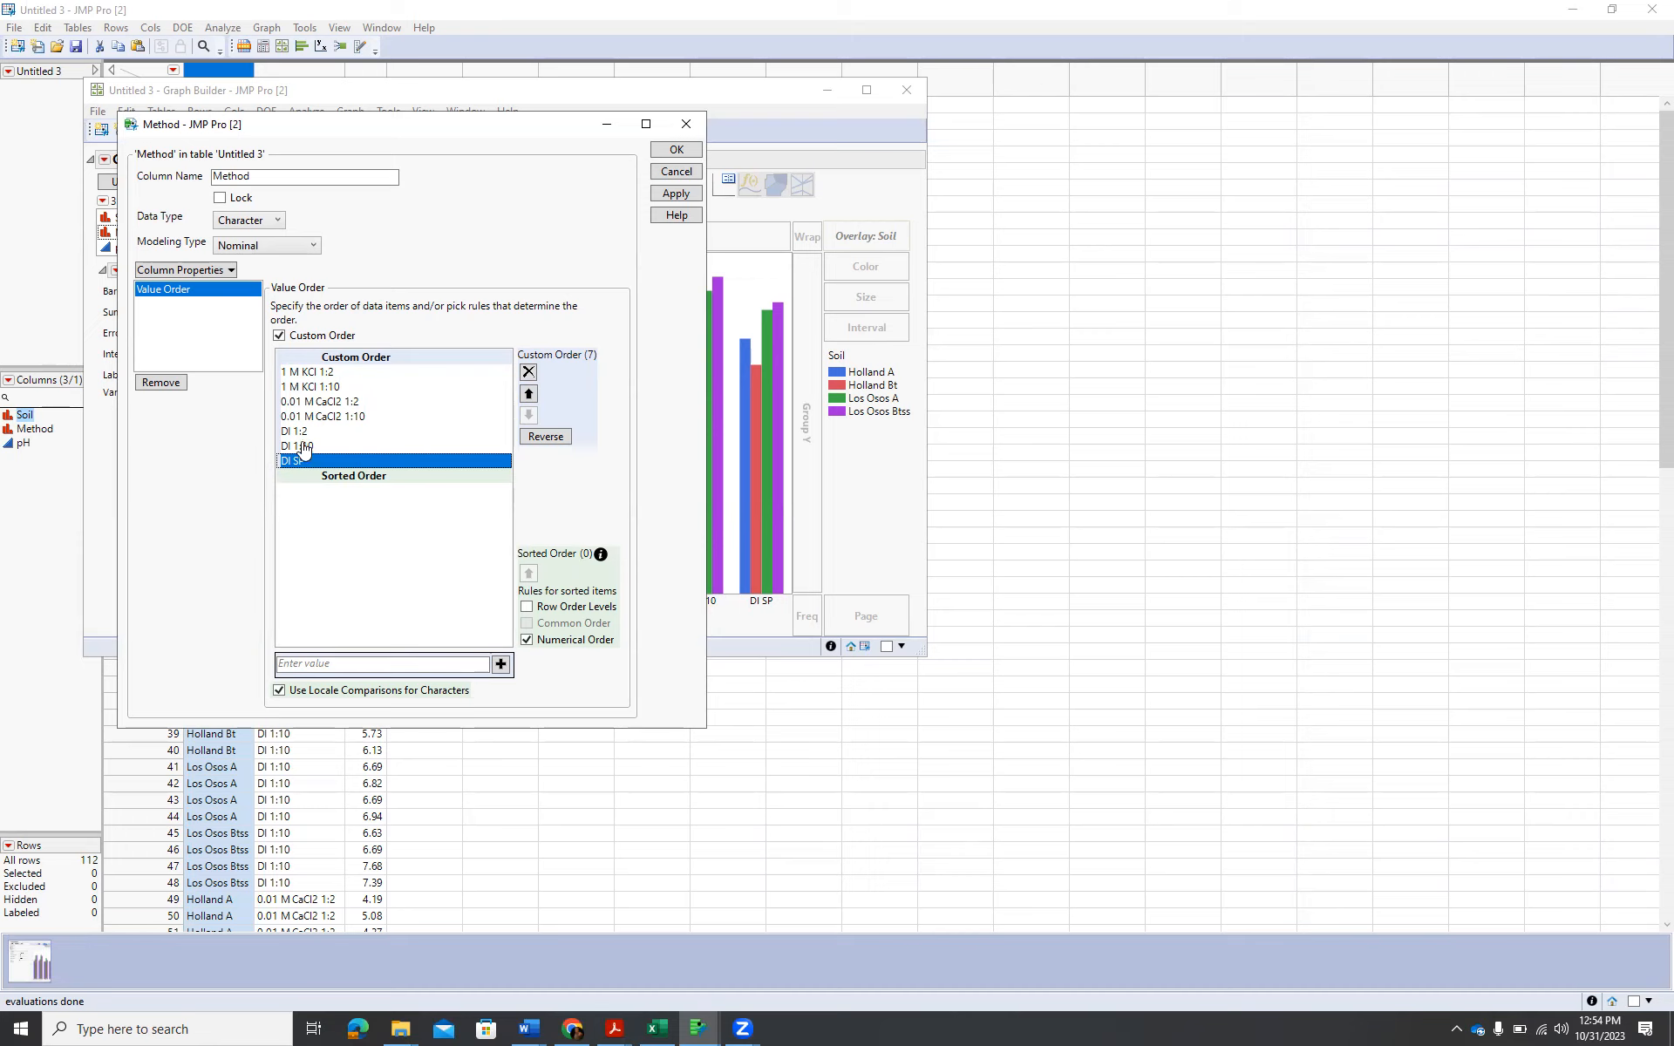
click(528, 394)
click(529, 394)
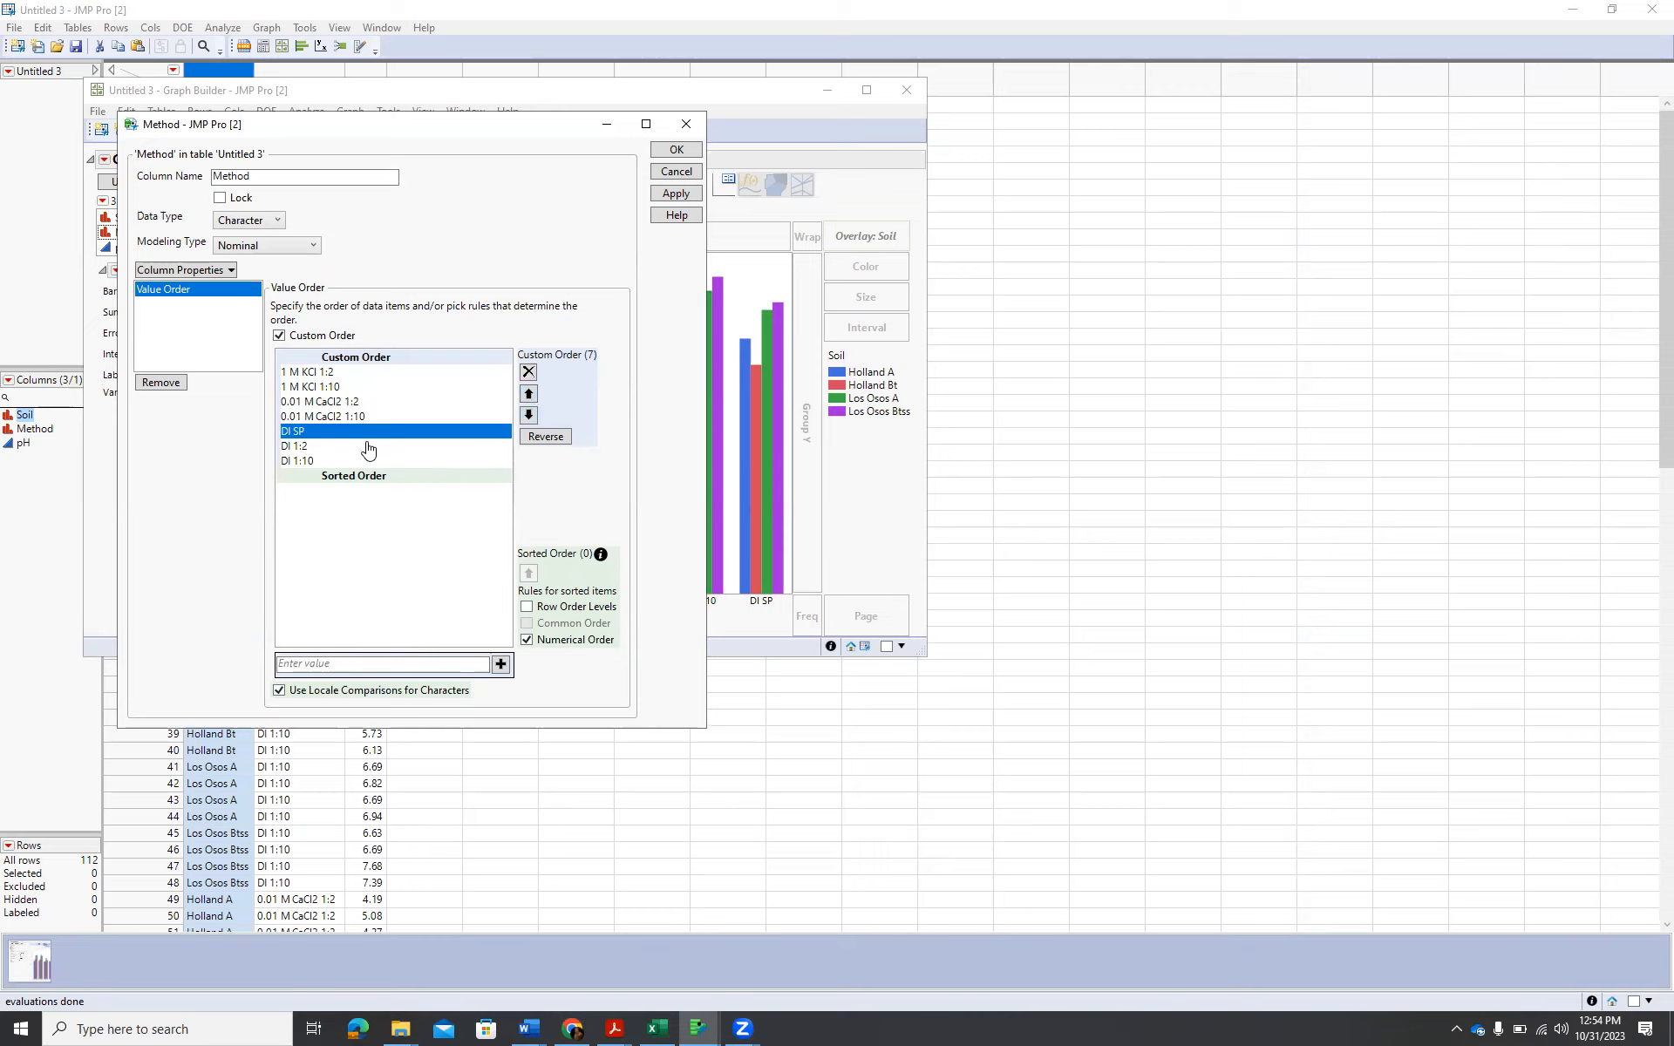
click(680, 194)
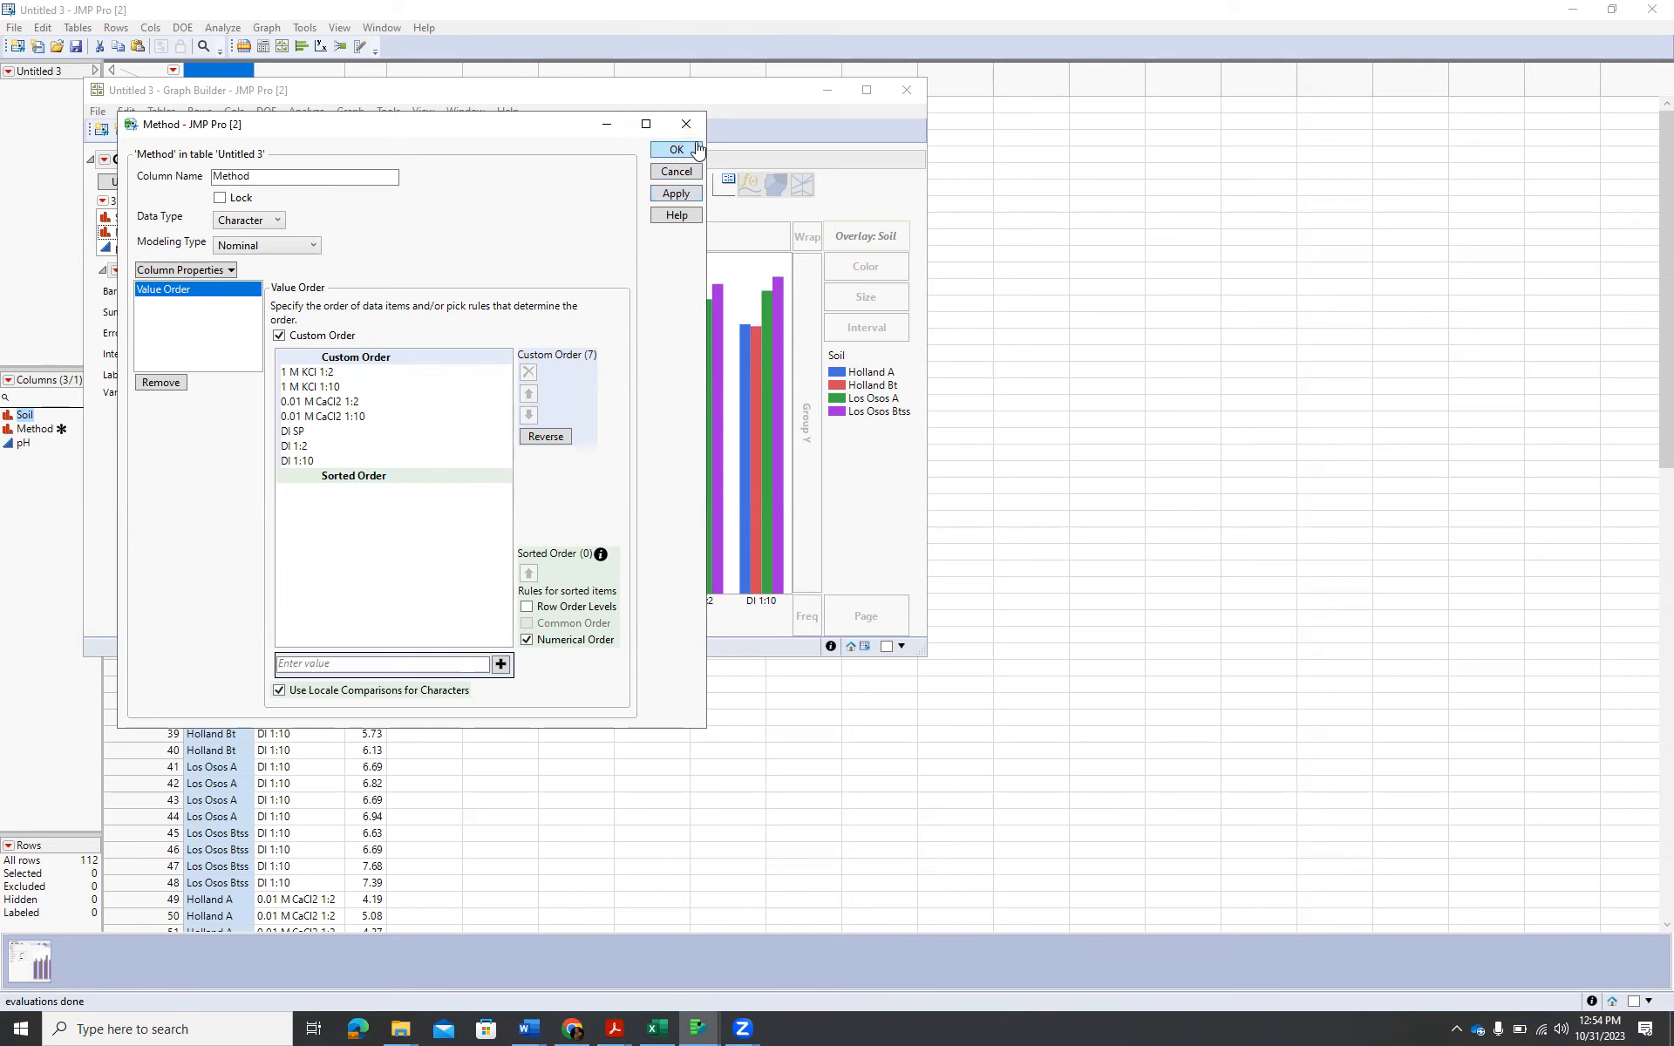
click(678, 150)
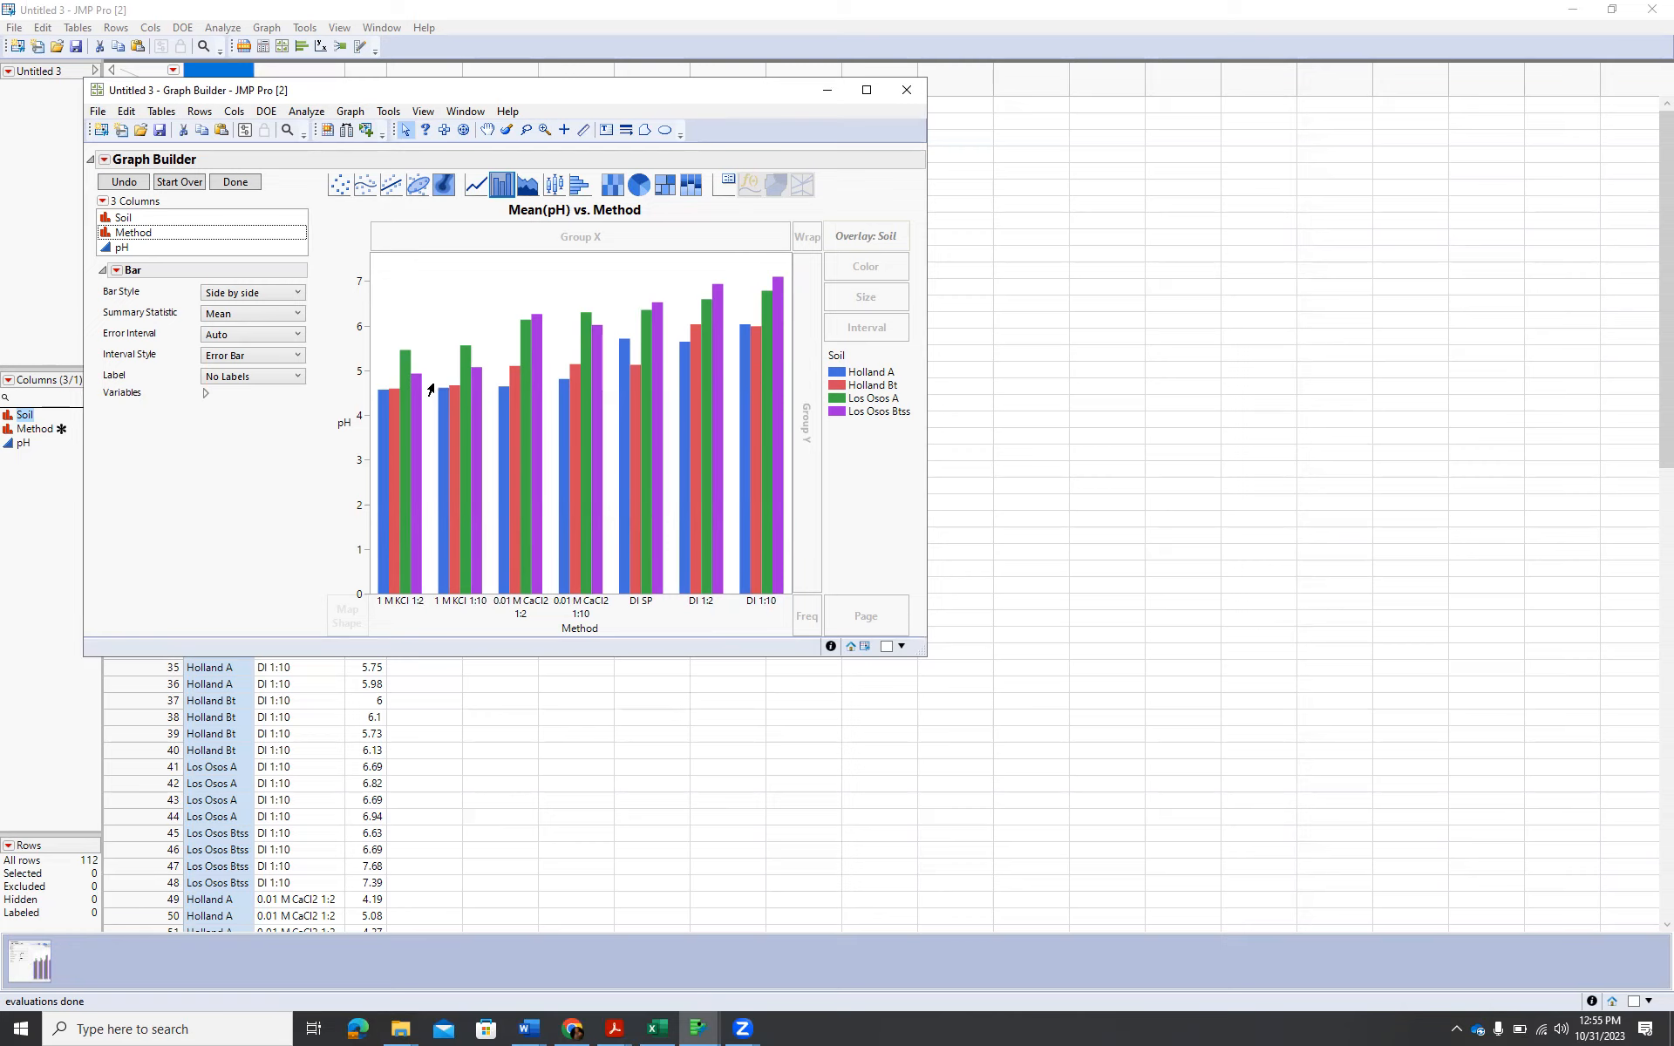
Clear the graph title and move the Soil legend inside the plot's upper-left corner.
click(644, 212)
key(BackSpace)
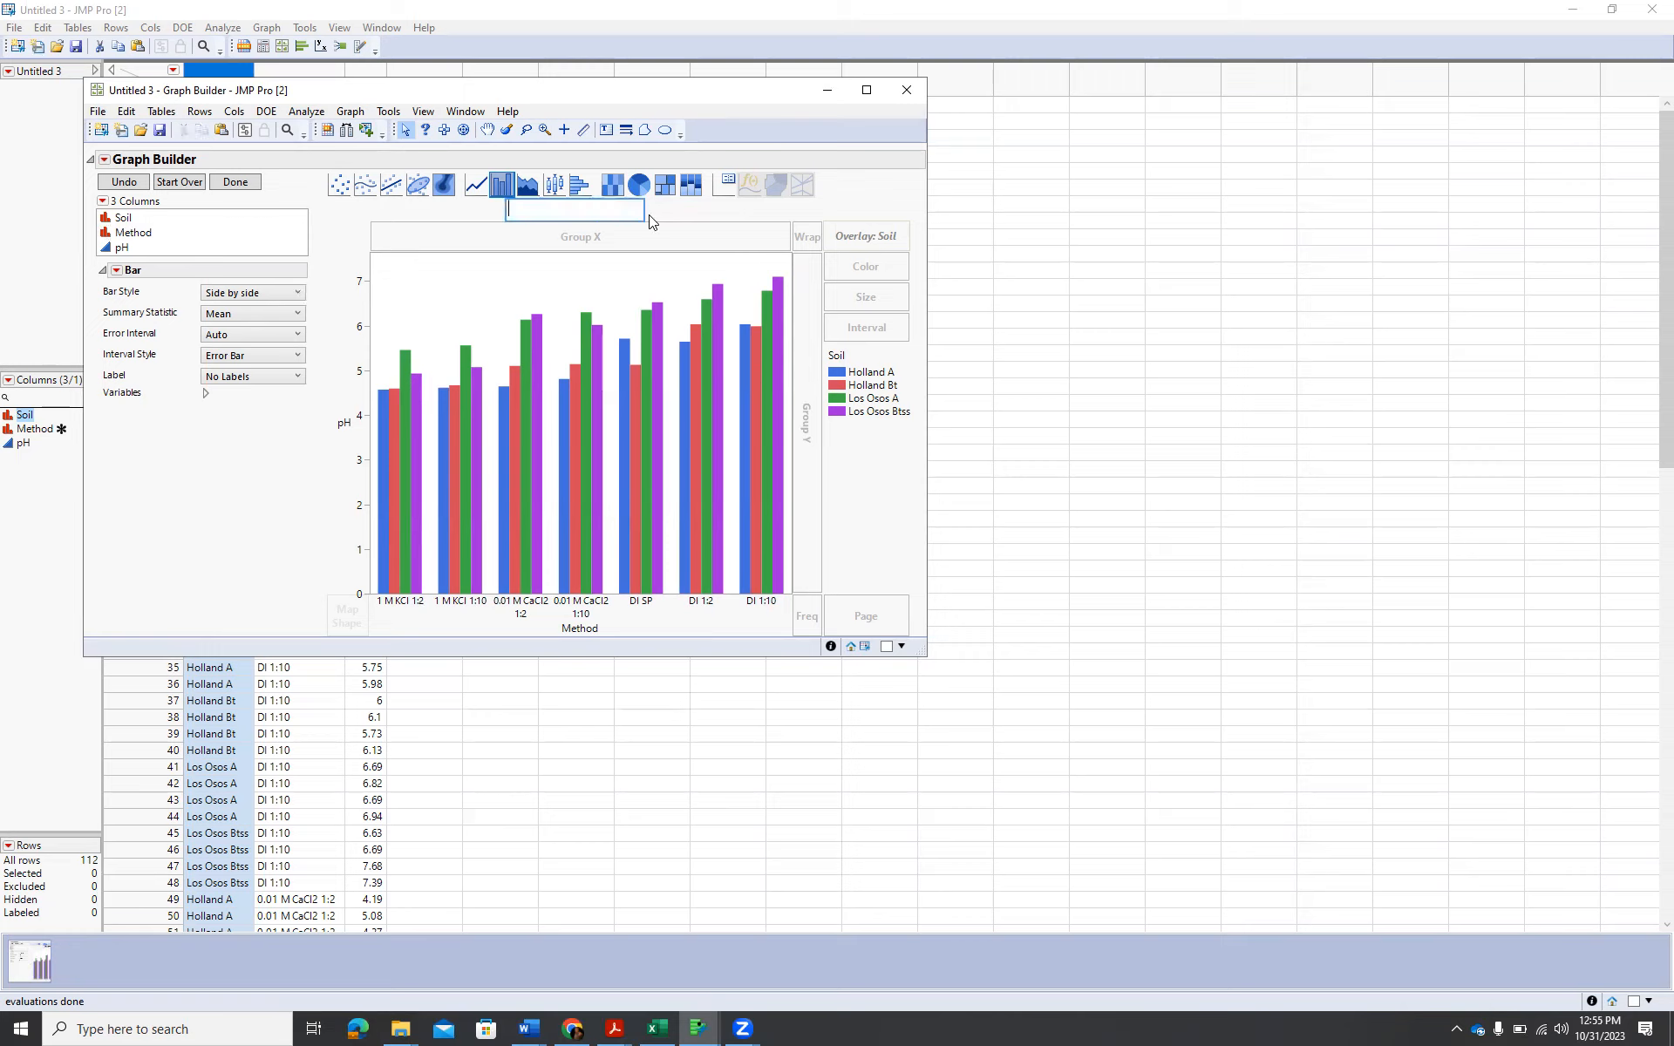
drag(864, 374, 397, 292)
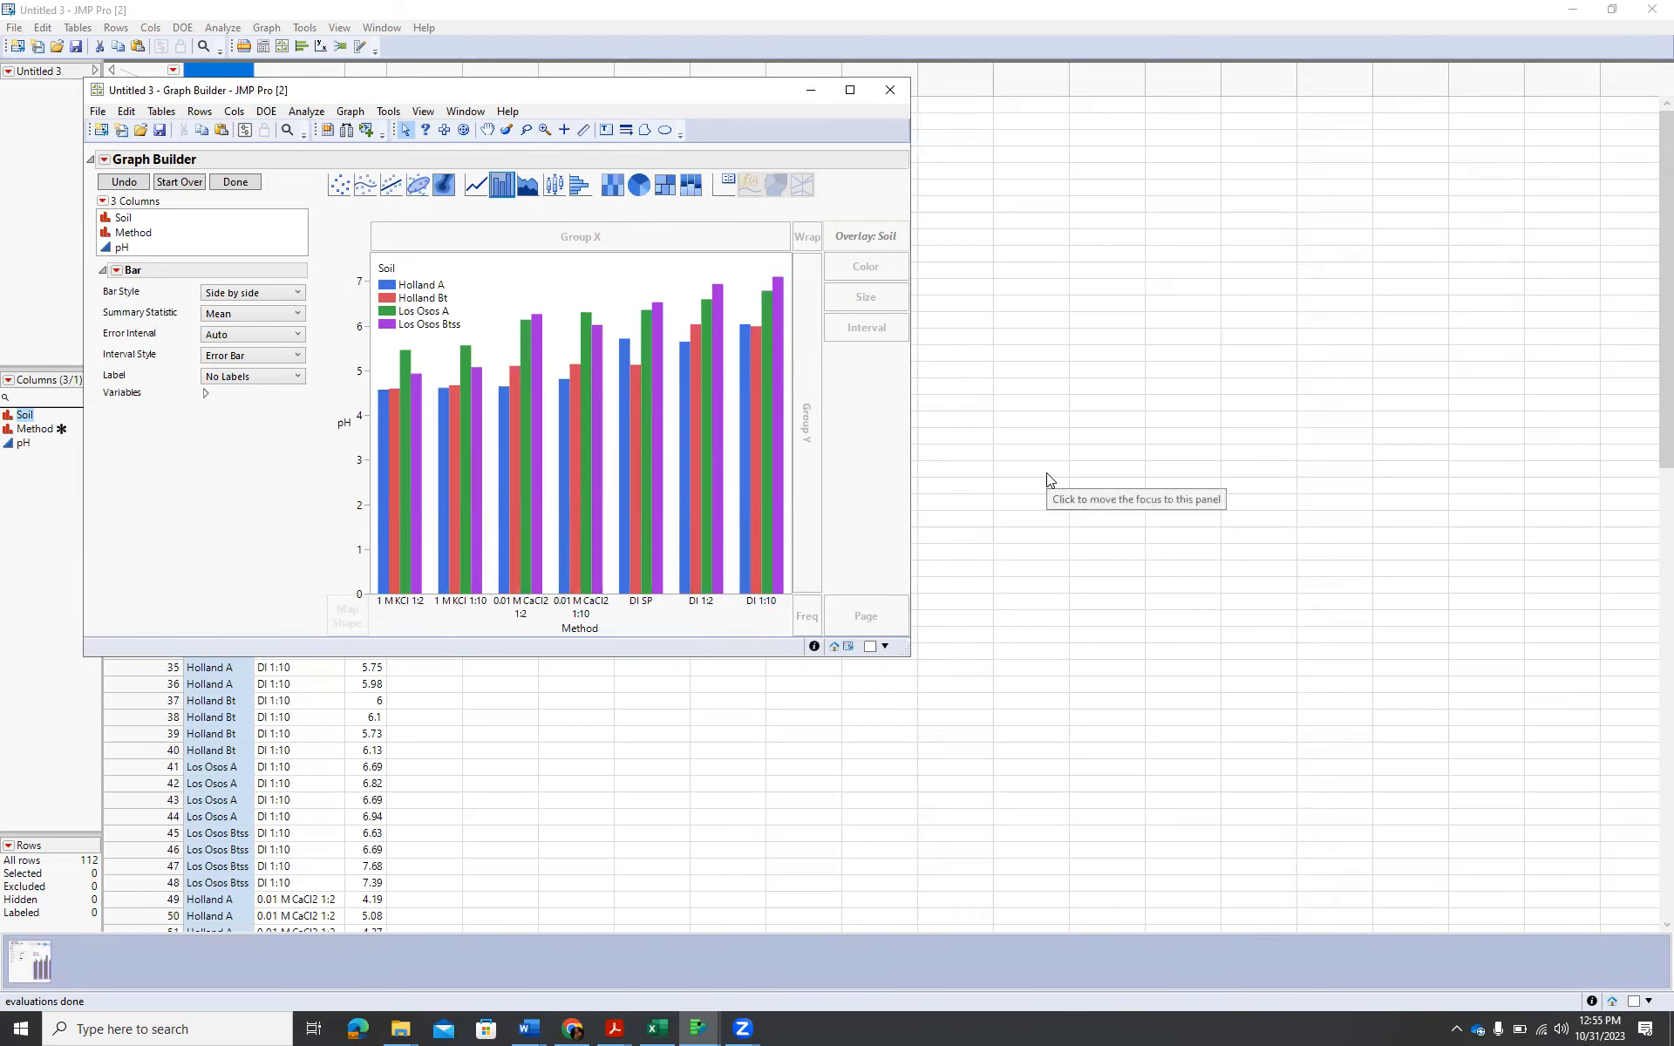
Set the bars' error interval to Standard Deviation.
click(299, 341)
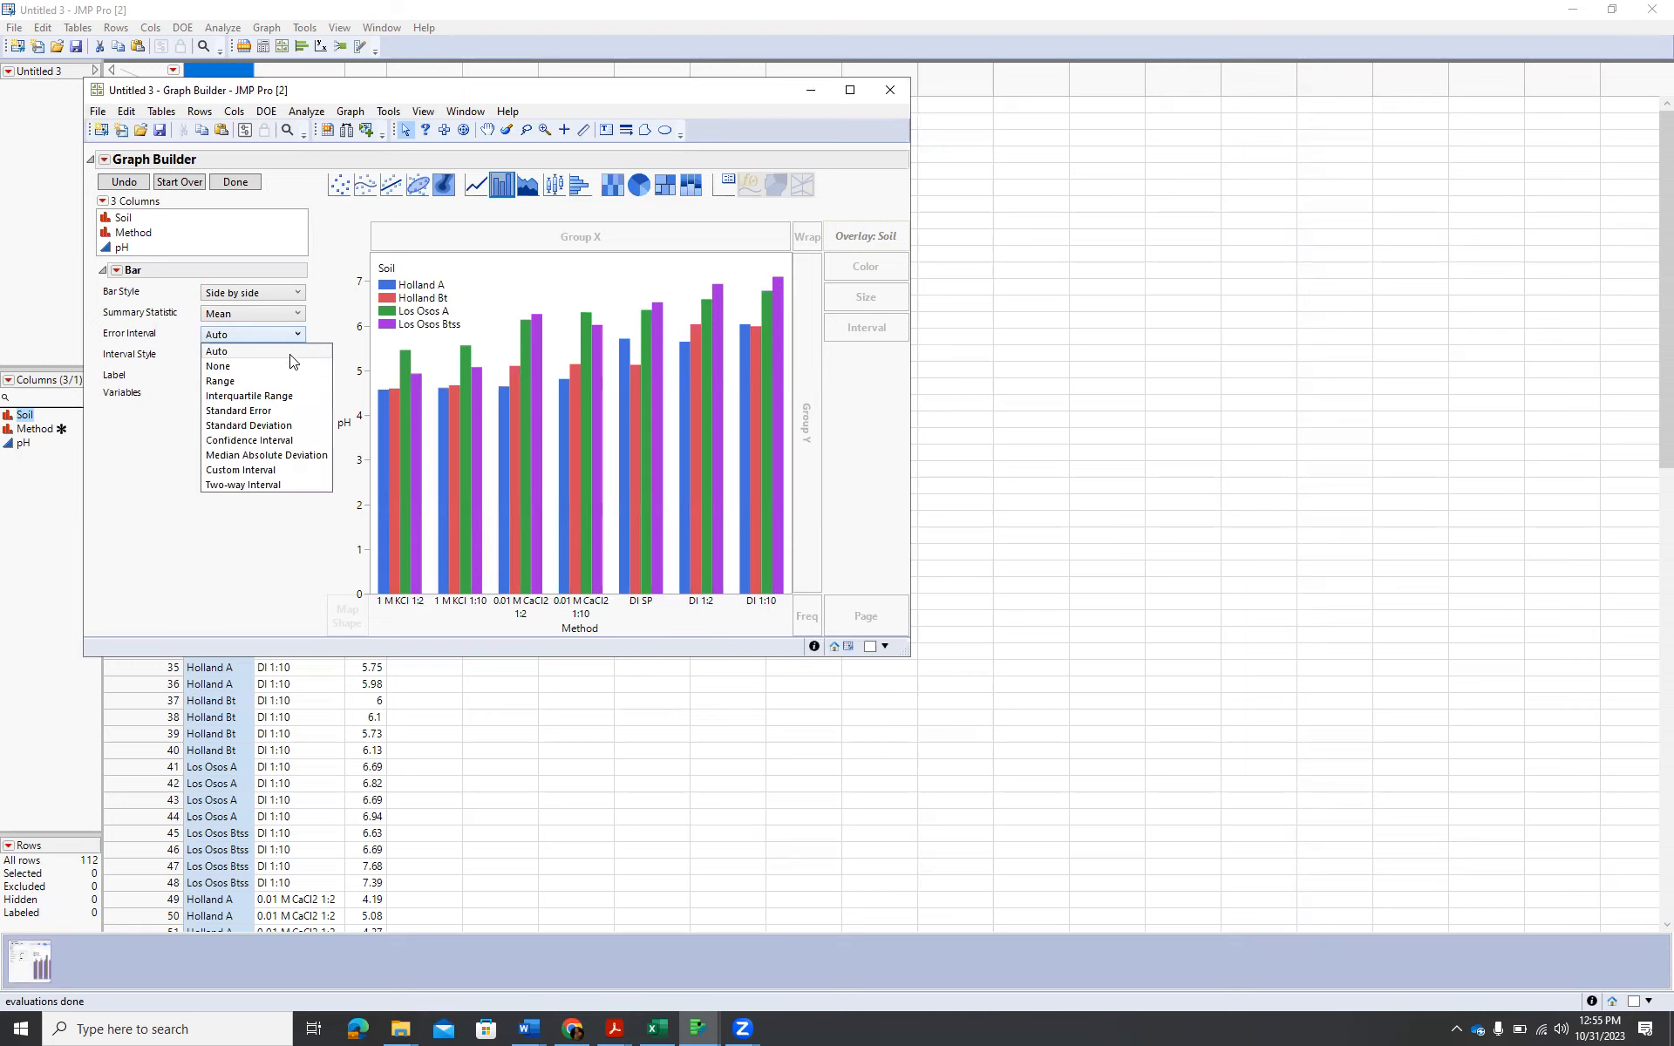
click(294, 428)
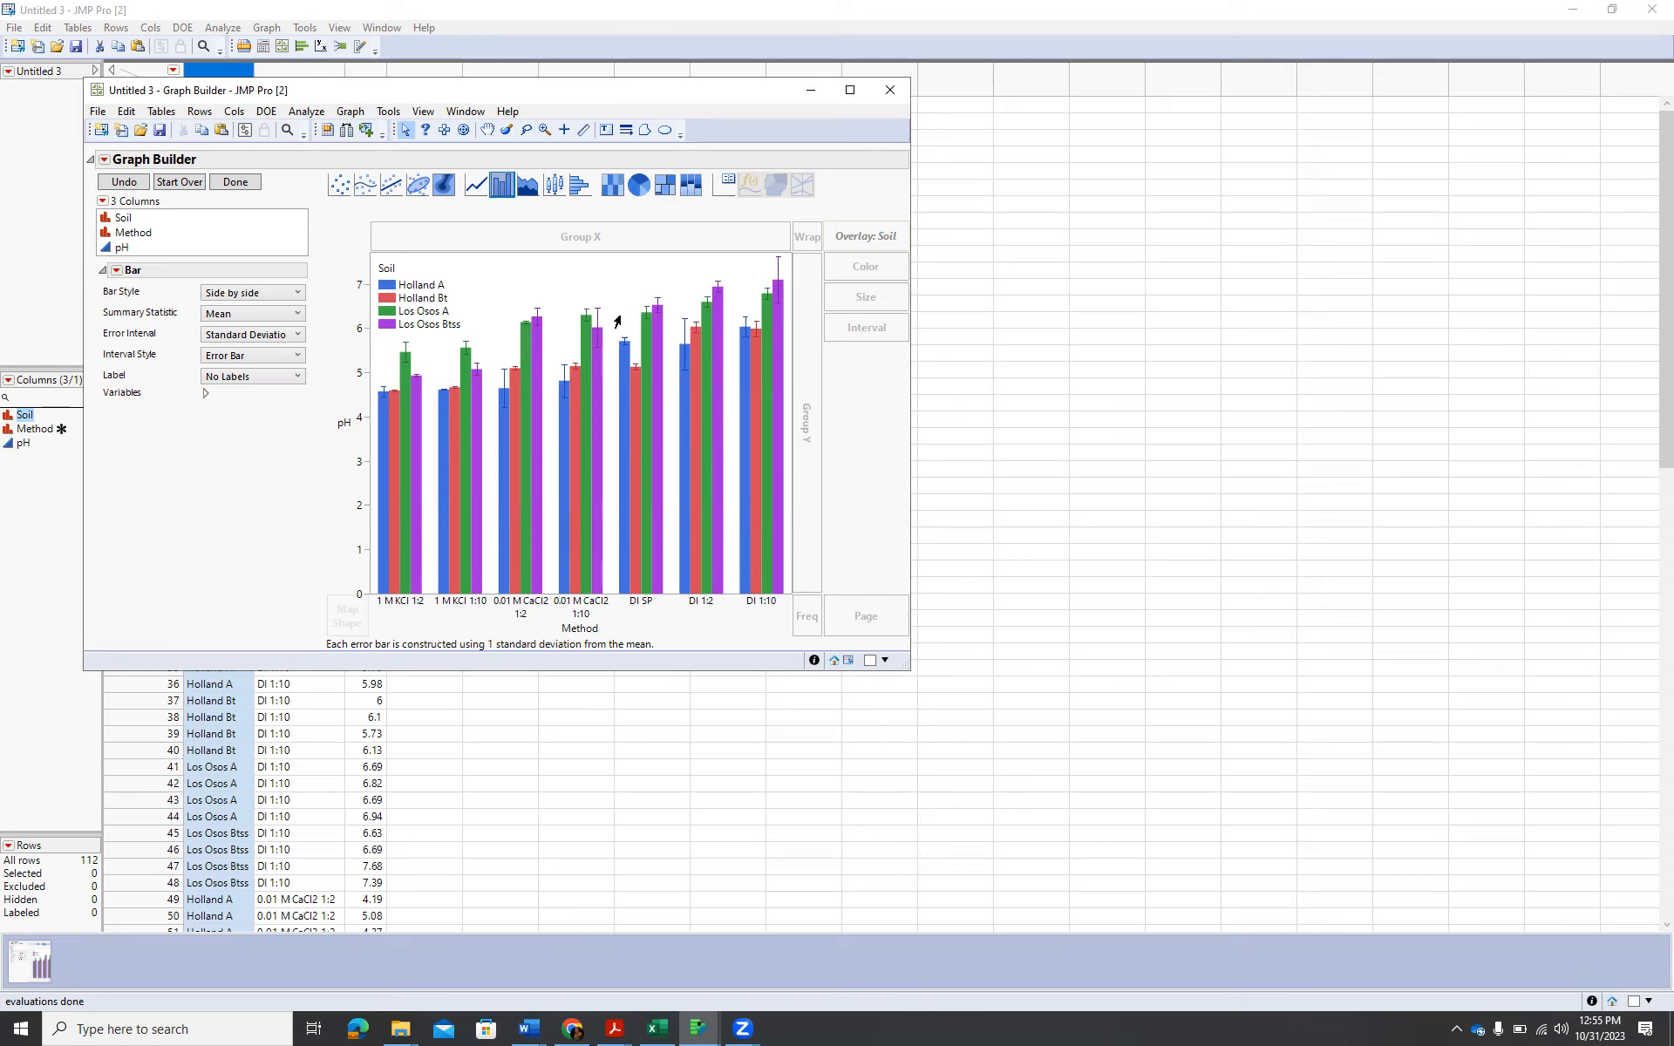
Set the graph container's background color to white and its text color to black in the graph properties.
right_click(514, 289)
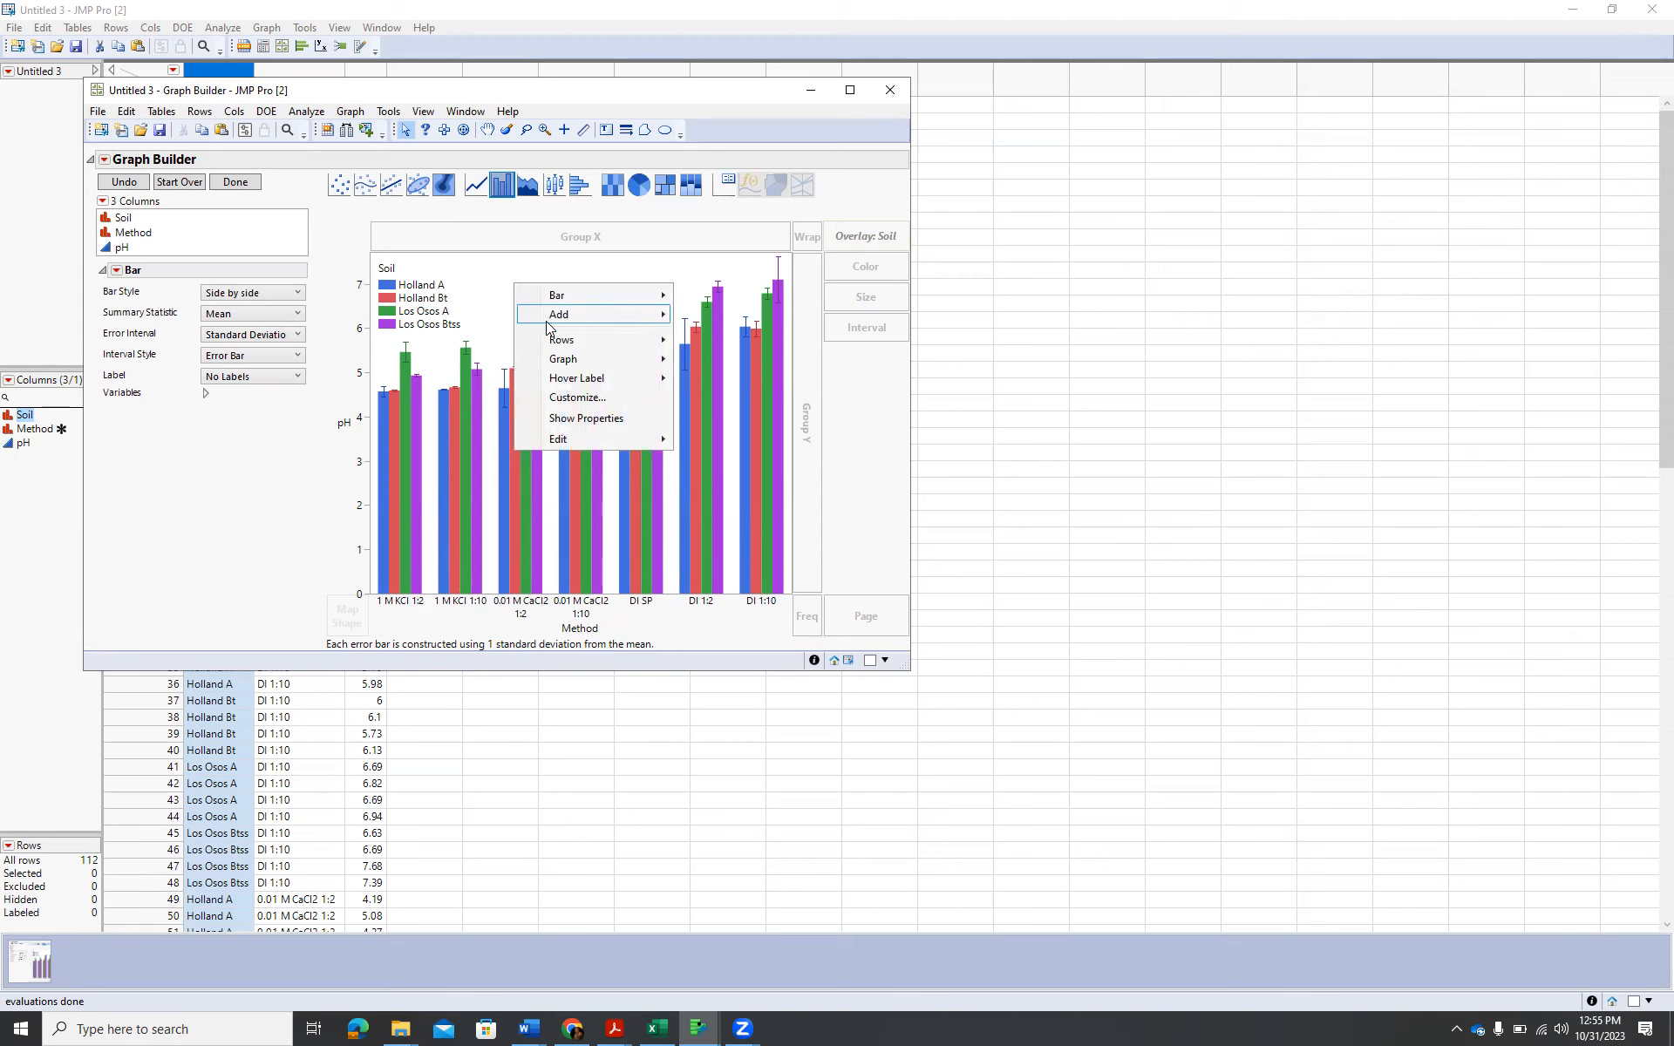
click(579, 424)
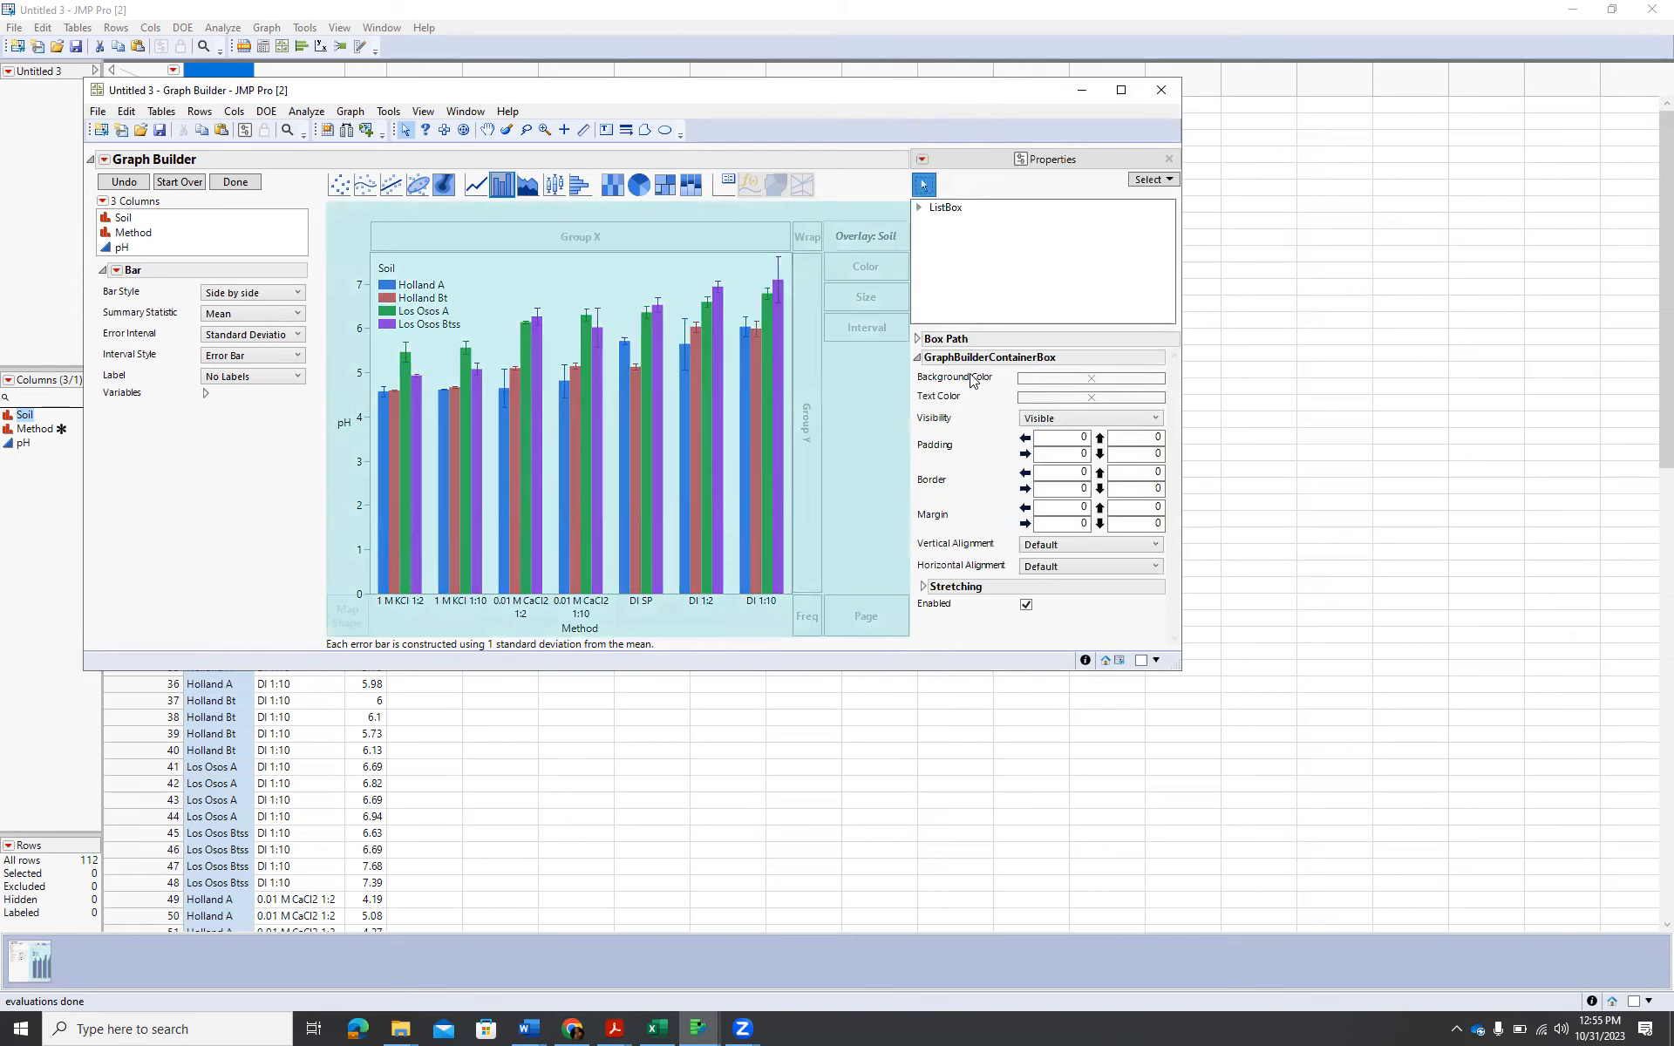
click(1087, 379)
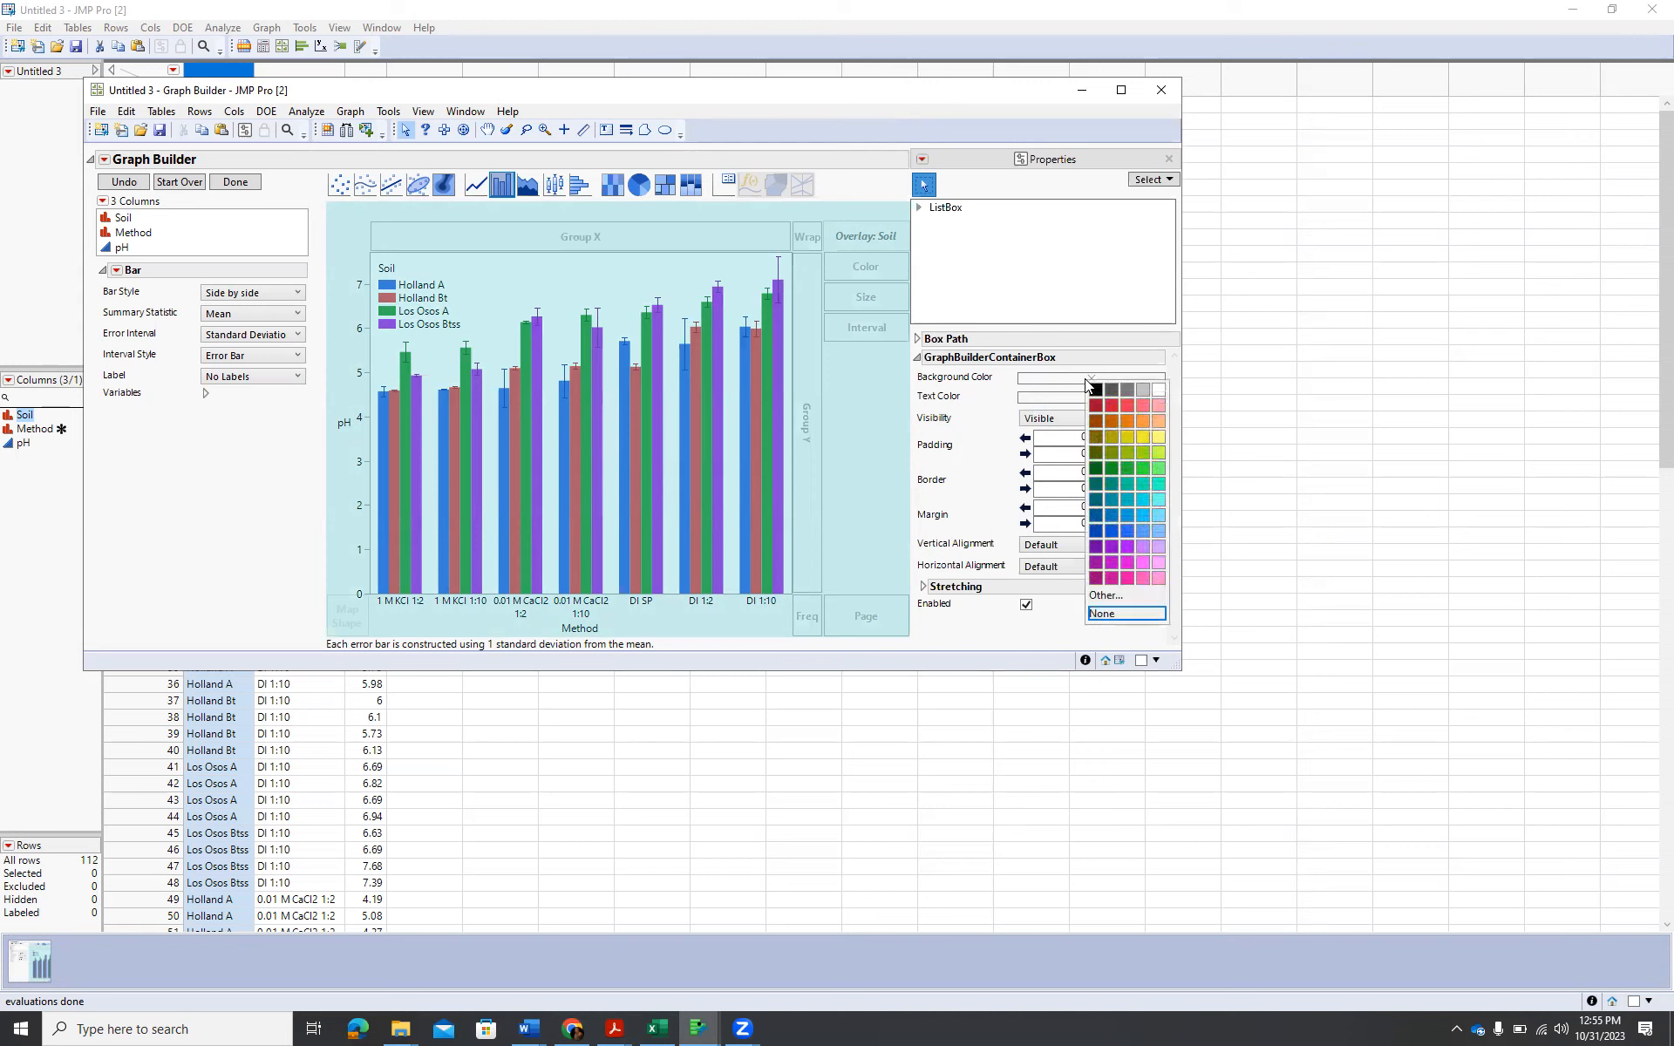
click(1163, 397)
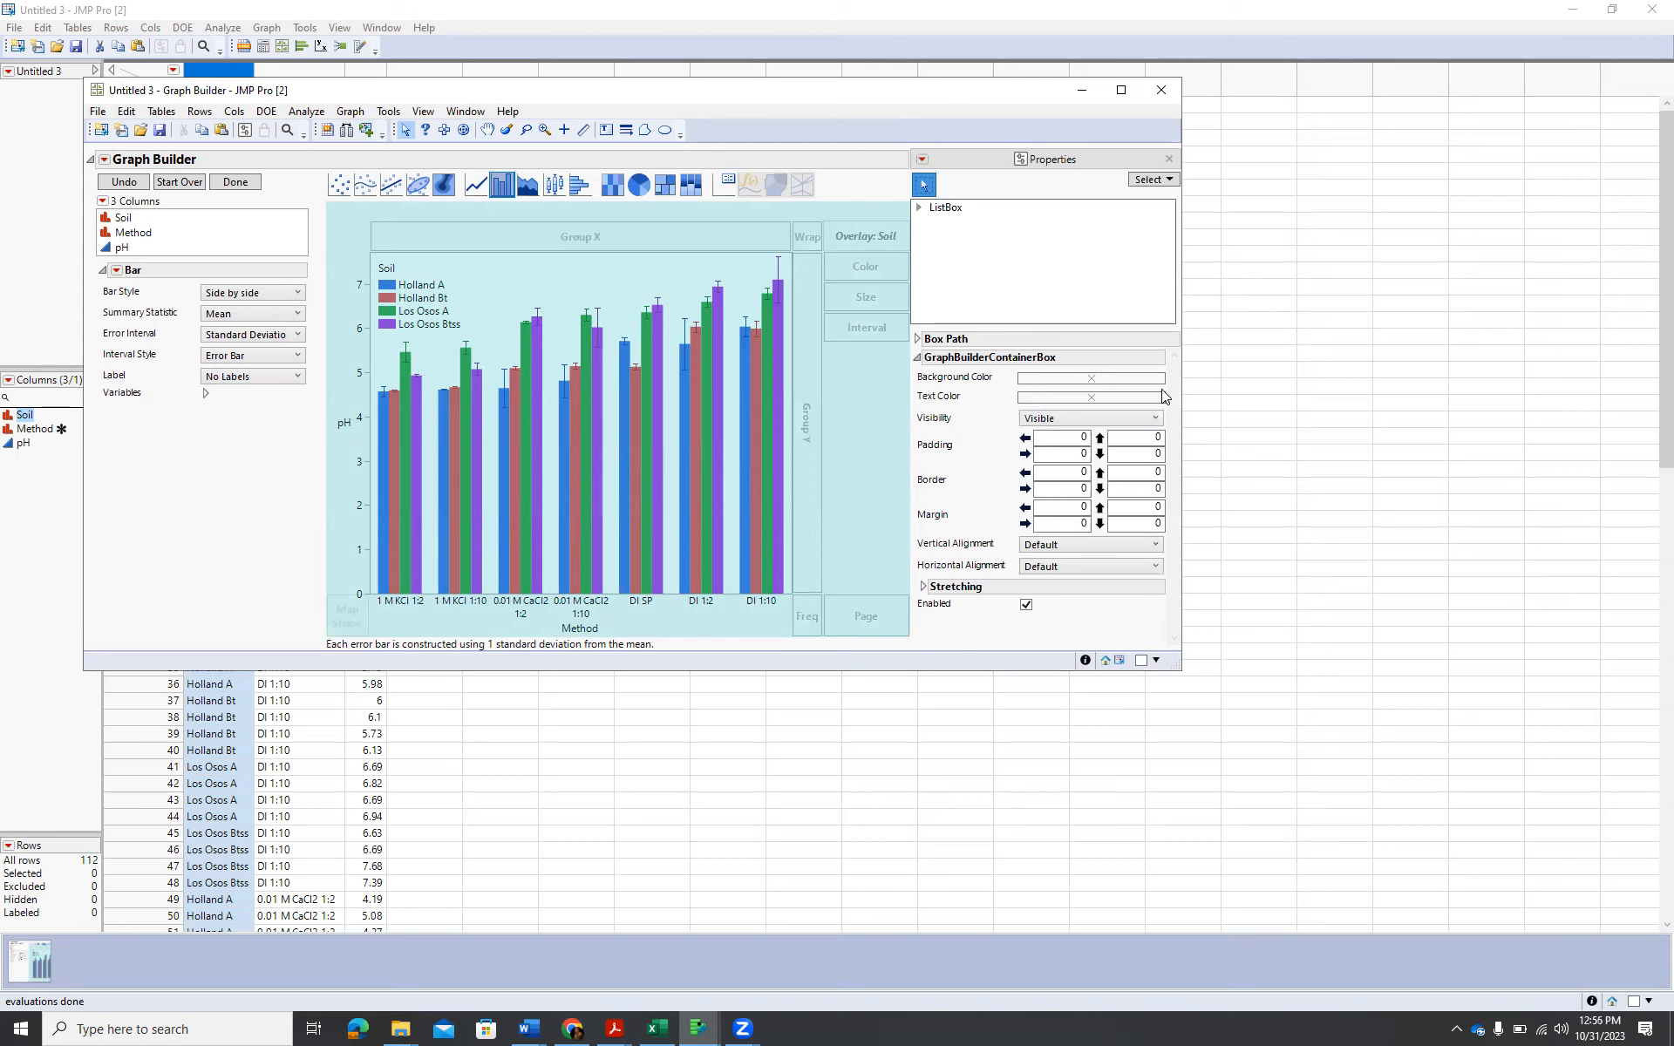
click(1085, 398)
click(1086, 409)
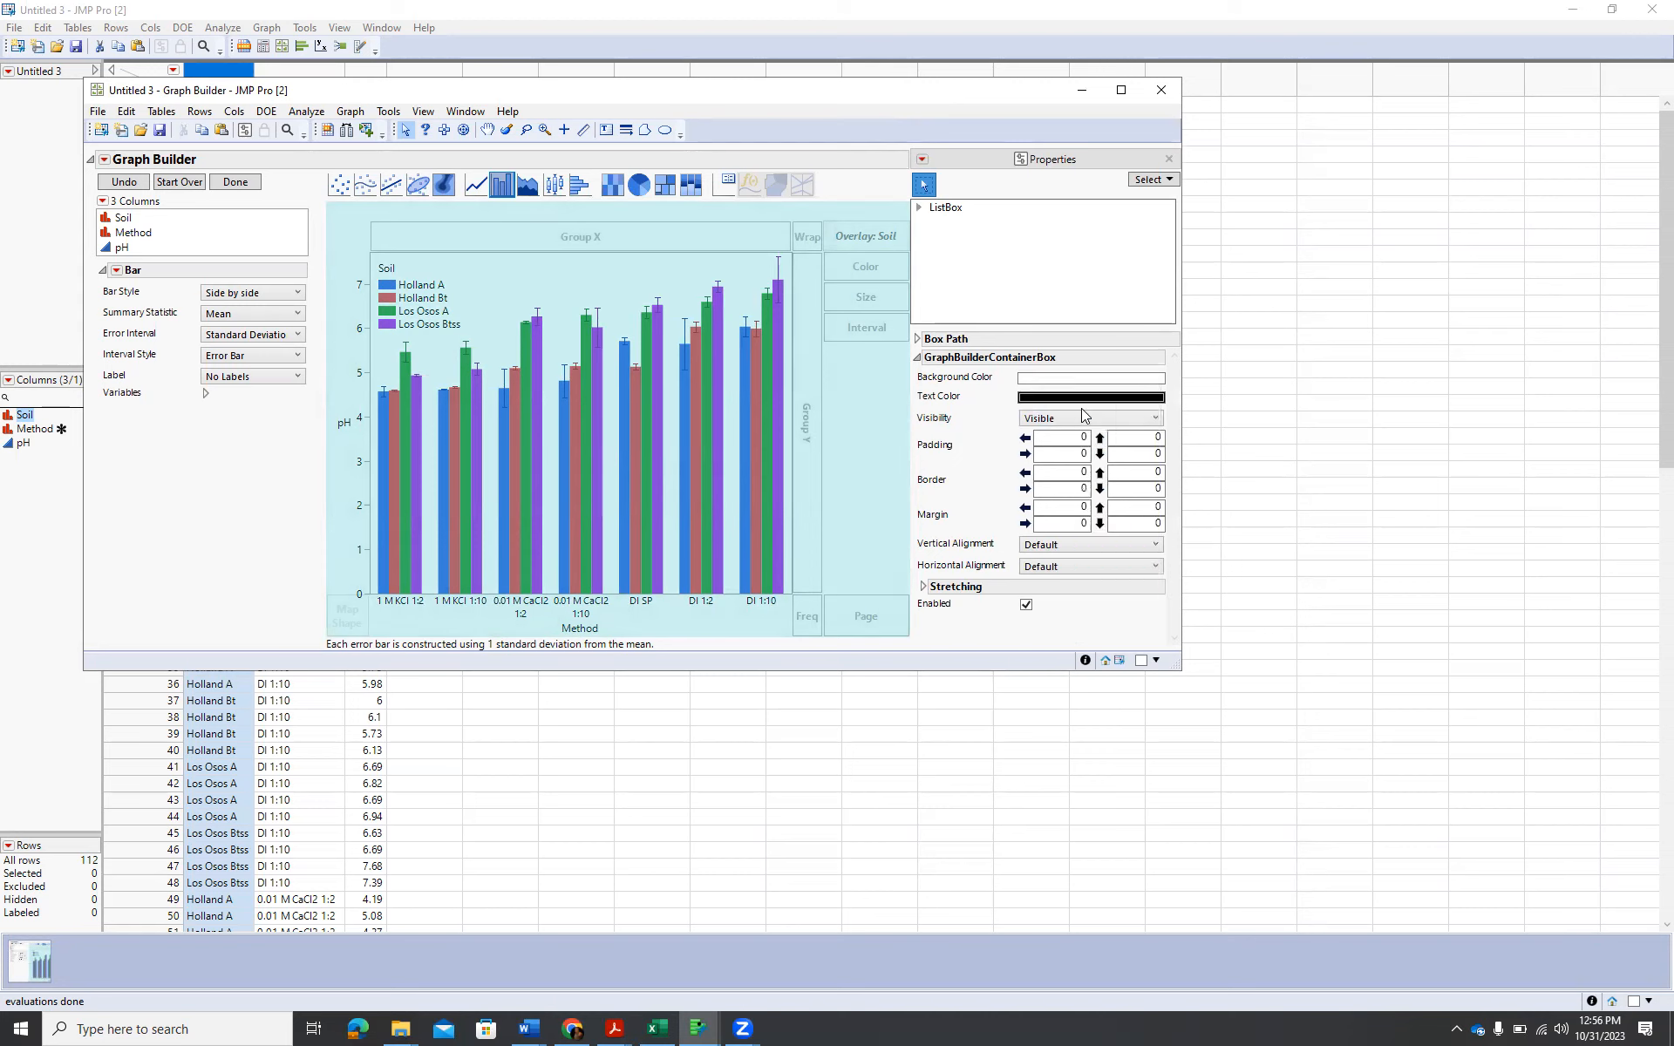
click(1169, 159)
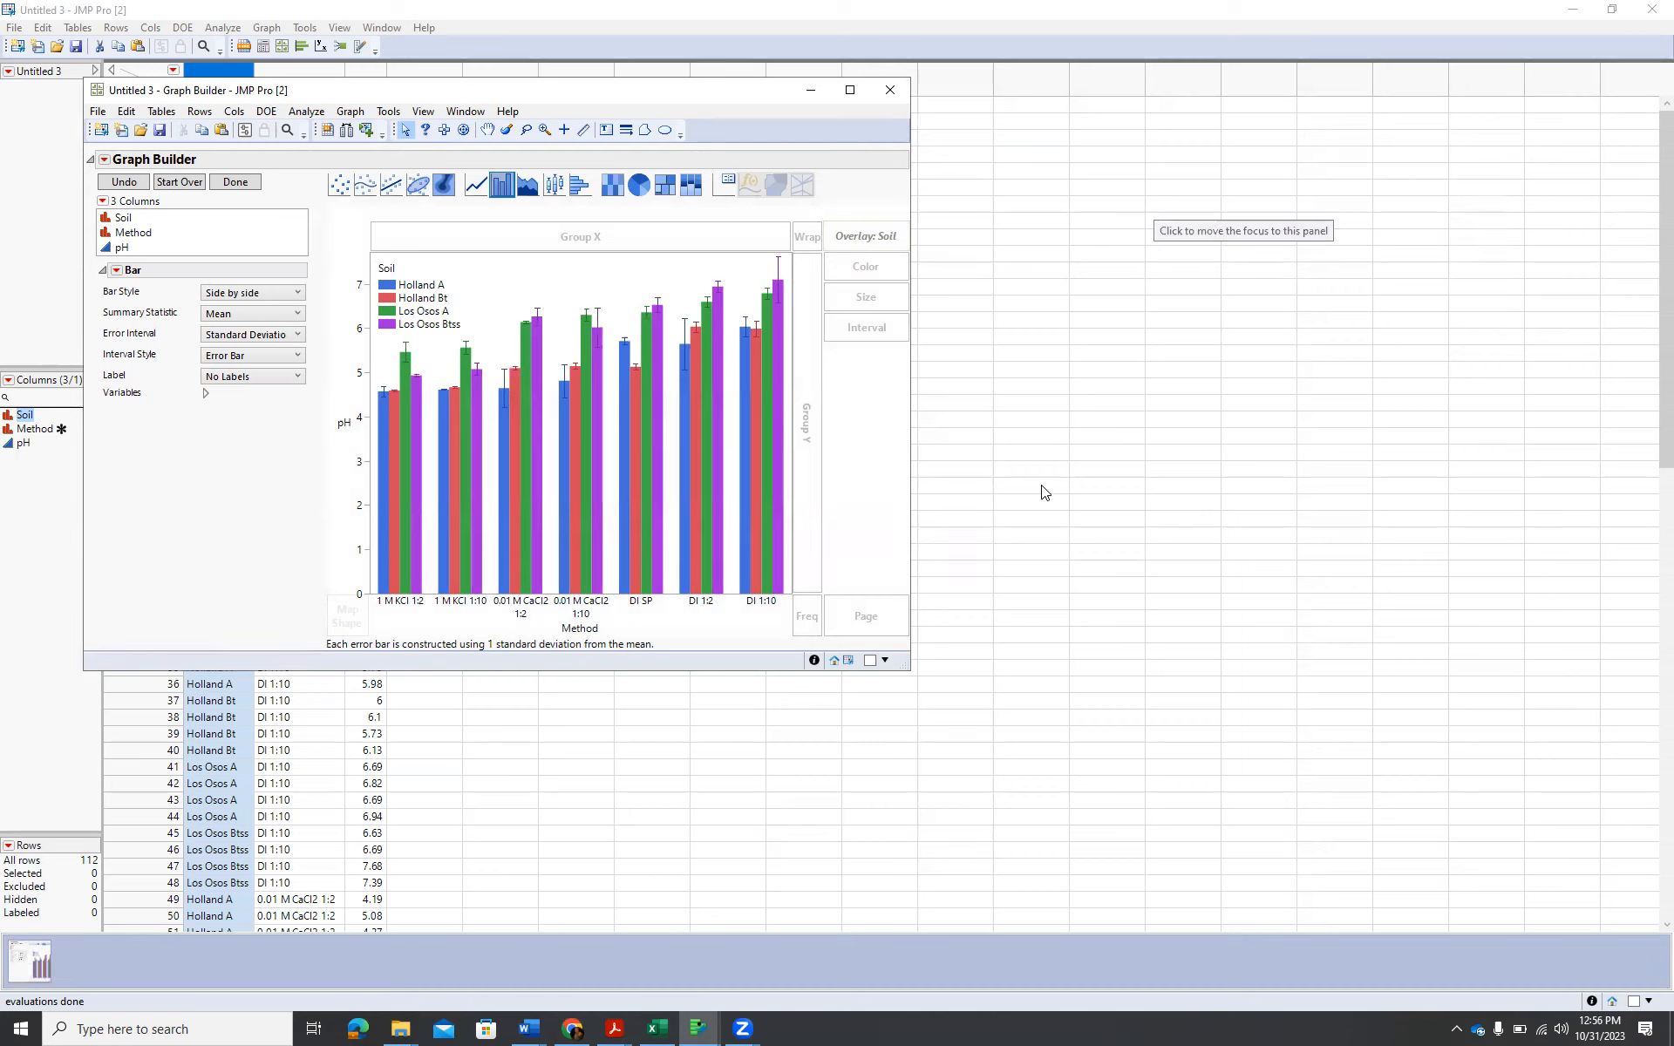
Format the pH axis title as bold, size 12, and rotate its text left.
right_click(341, 425)
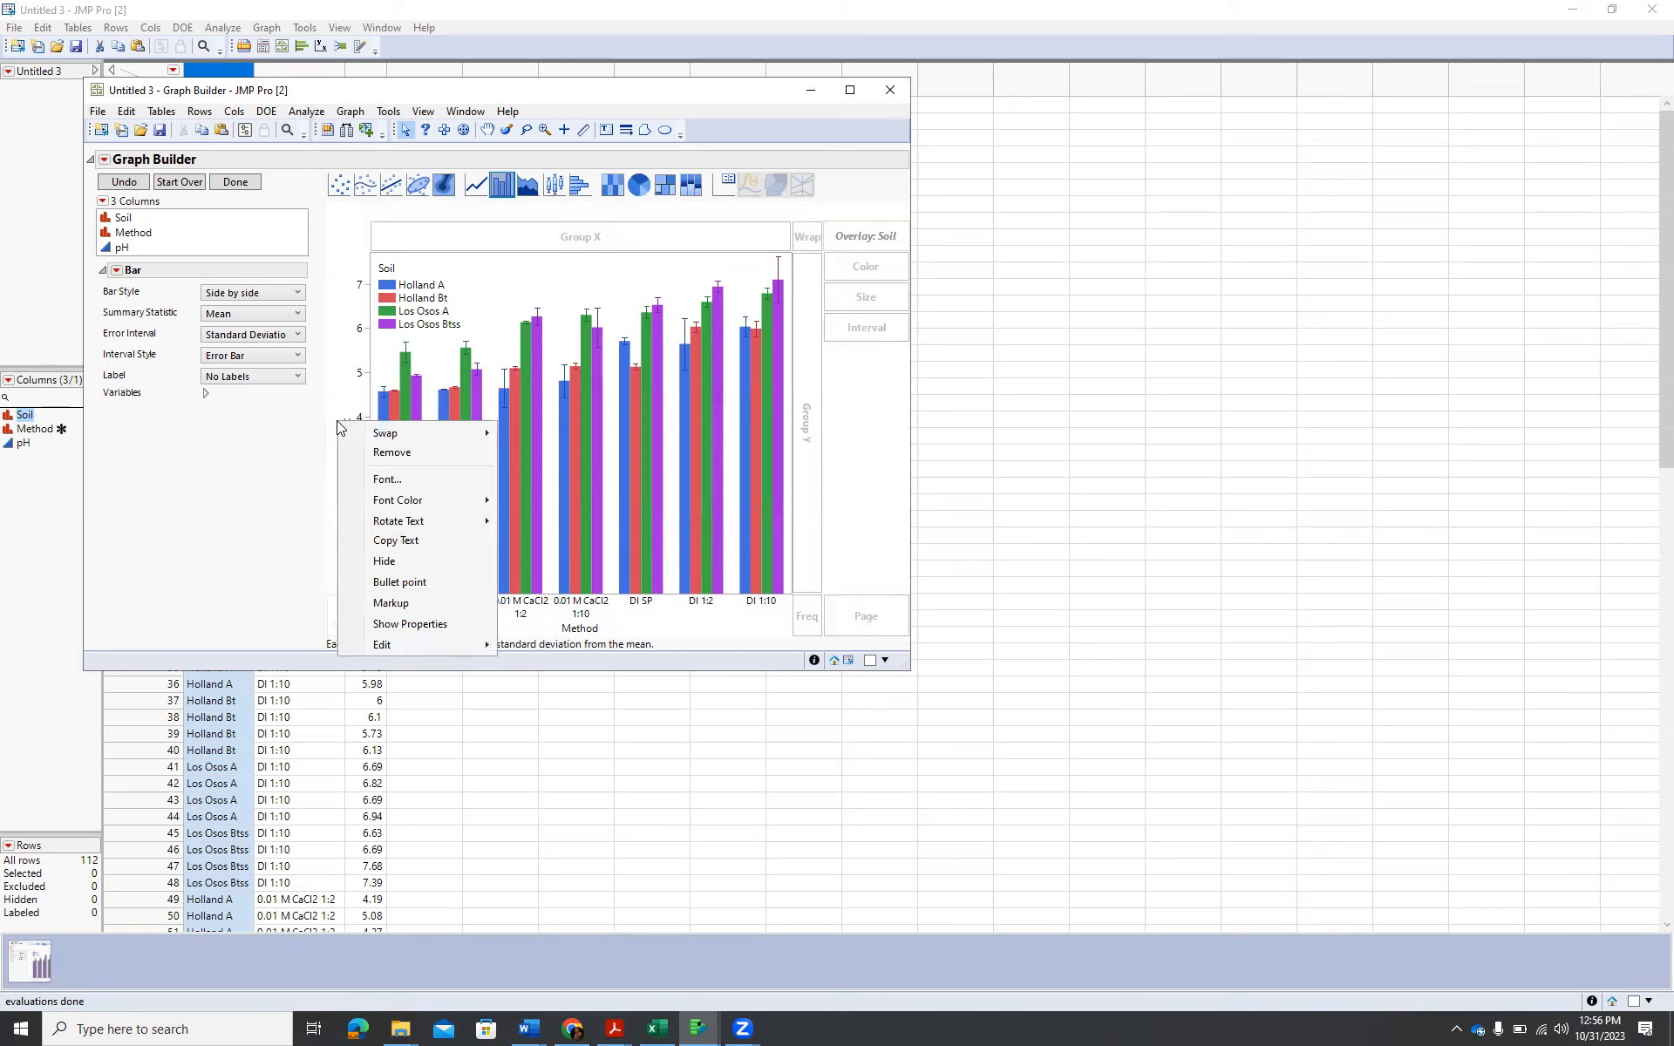
click(391, 479)
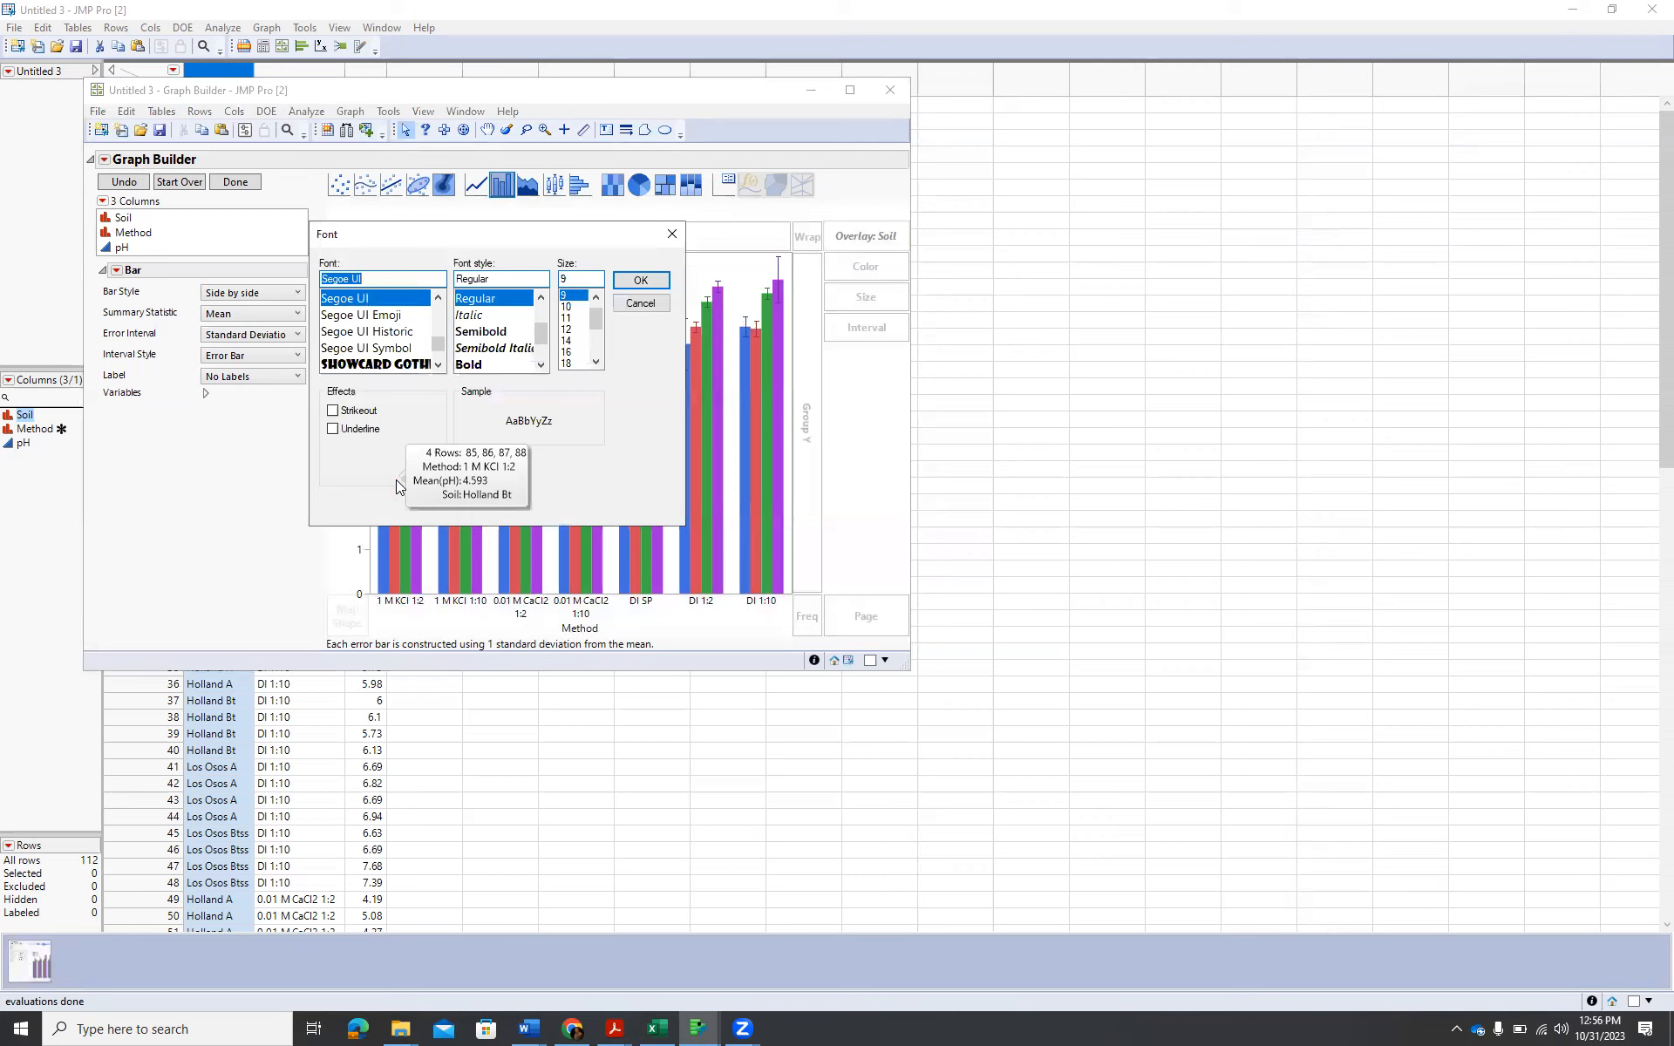
click(482, 366)
click(567, 329)
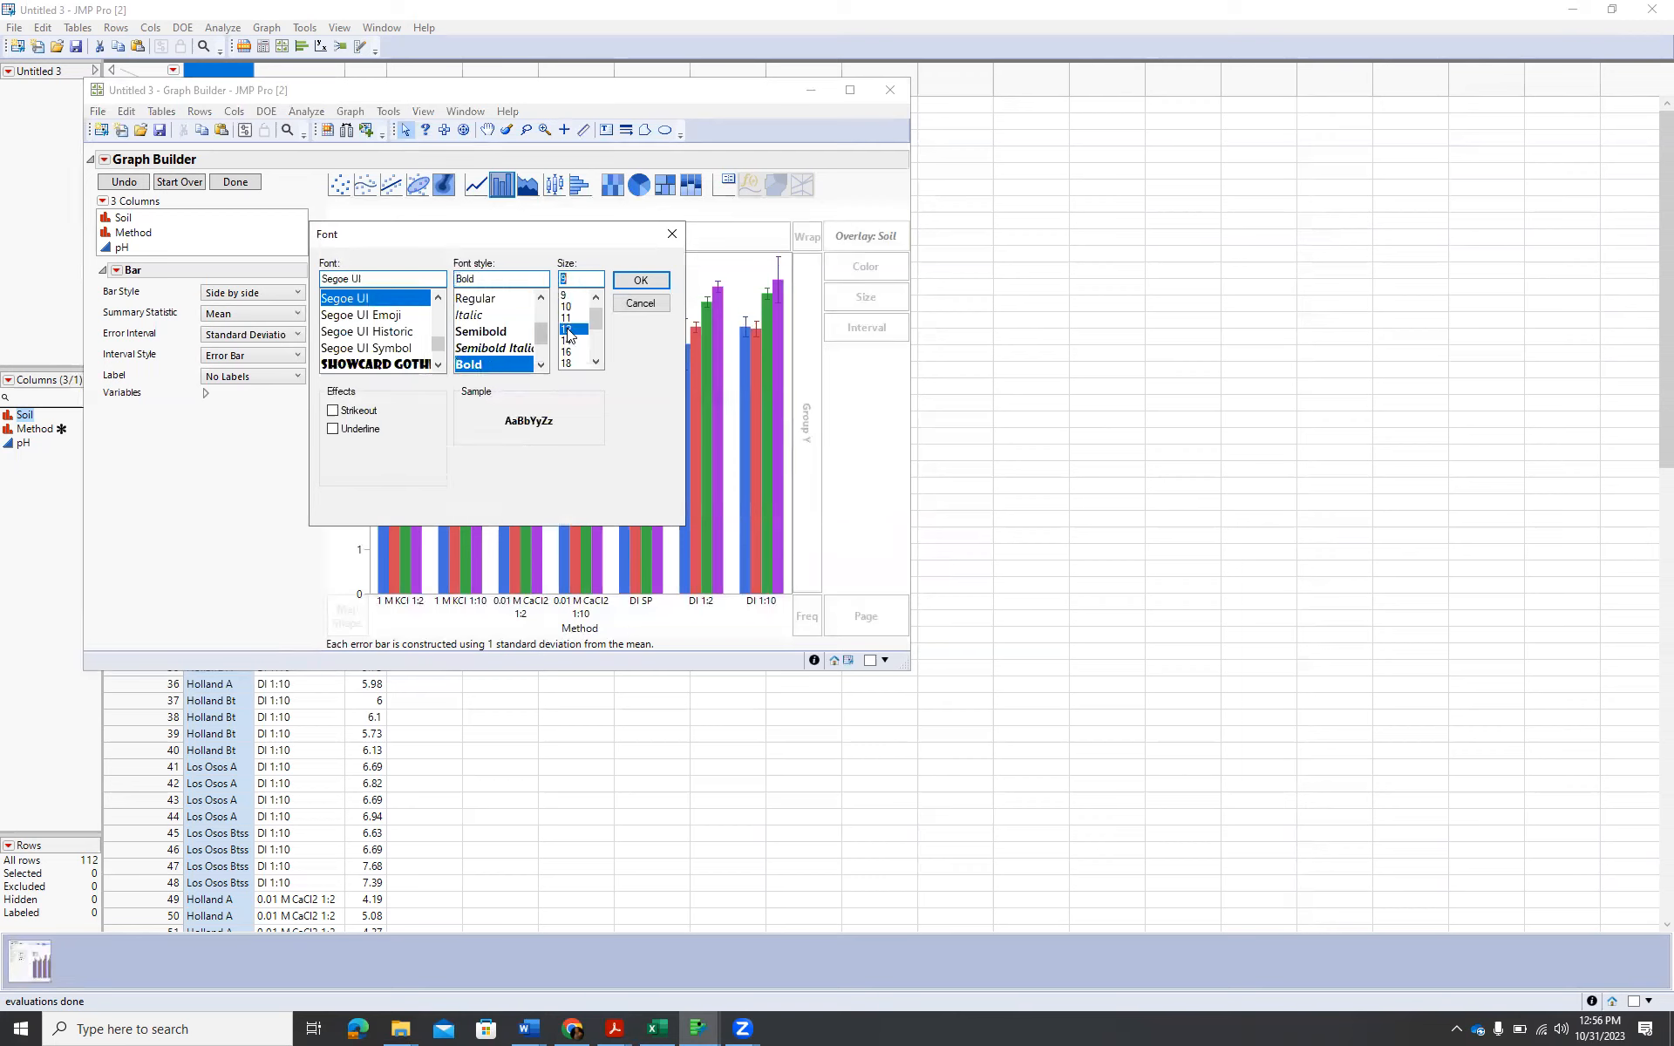
click(641, 280)
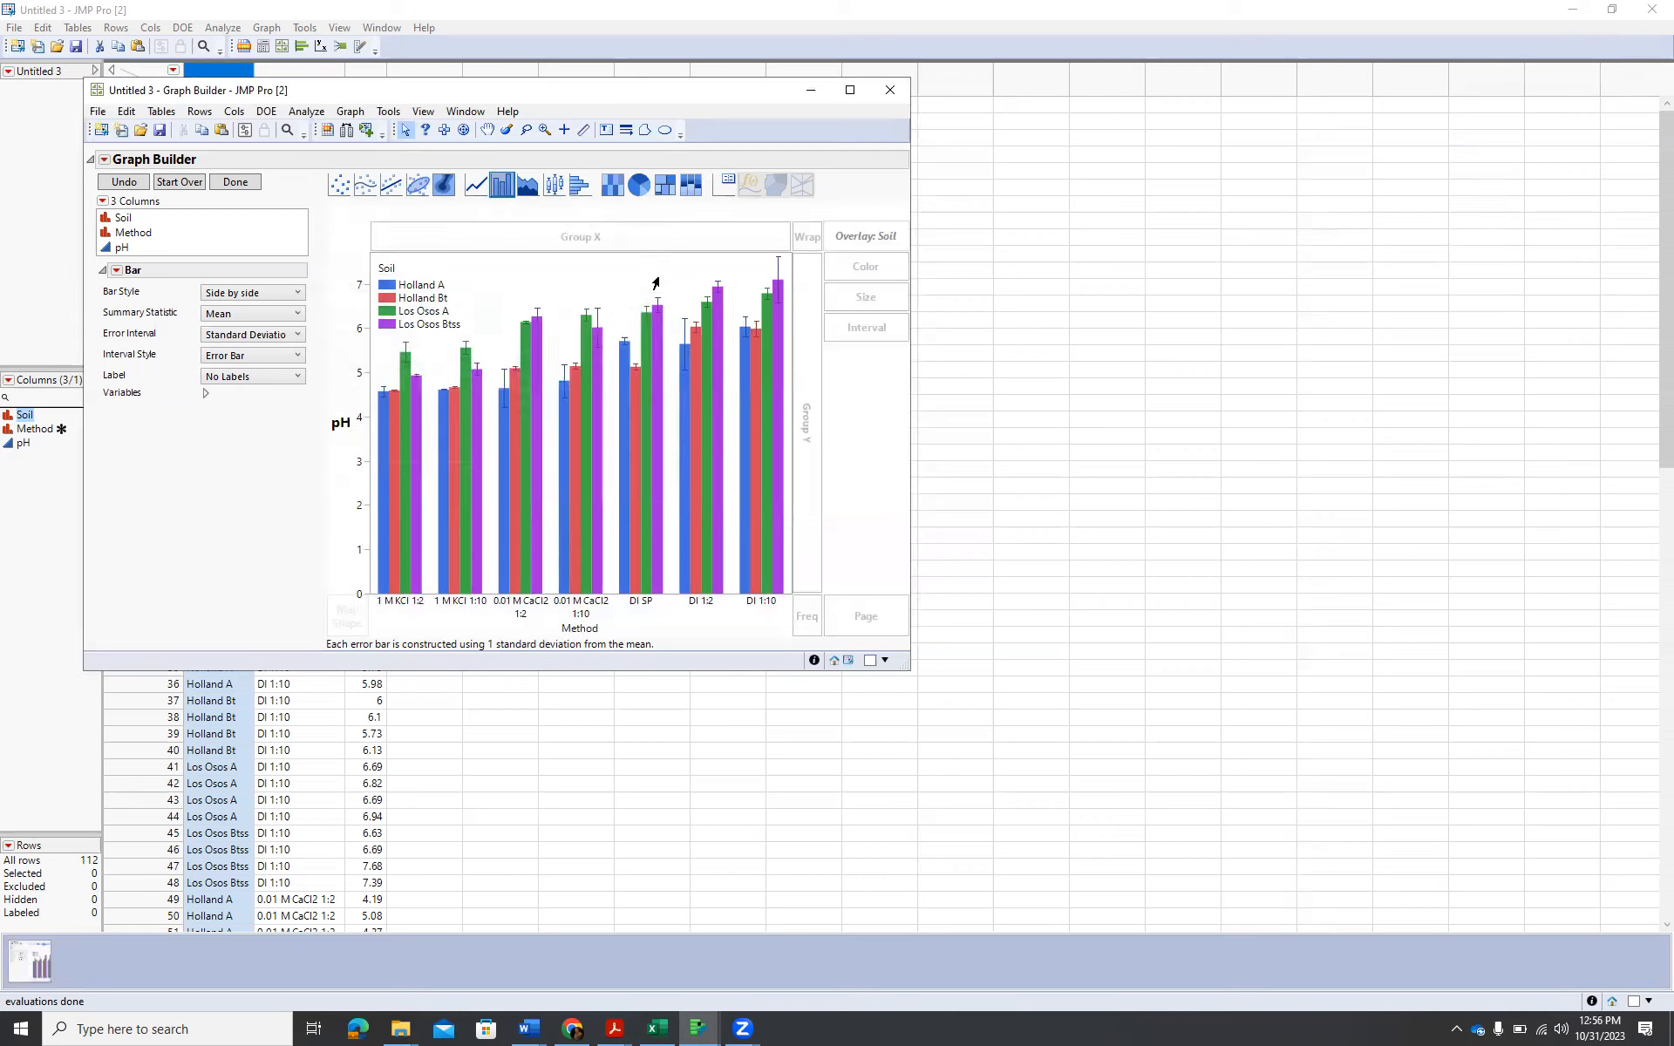
right_click(341, 425)
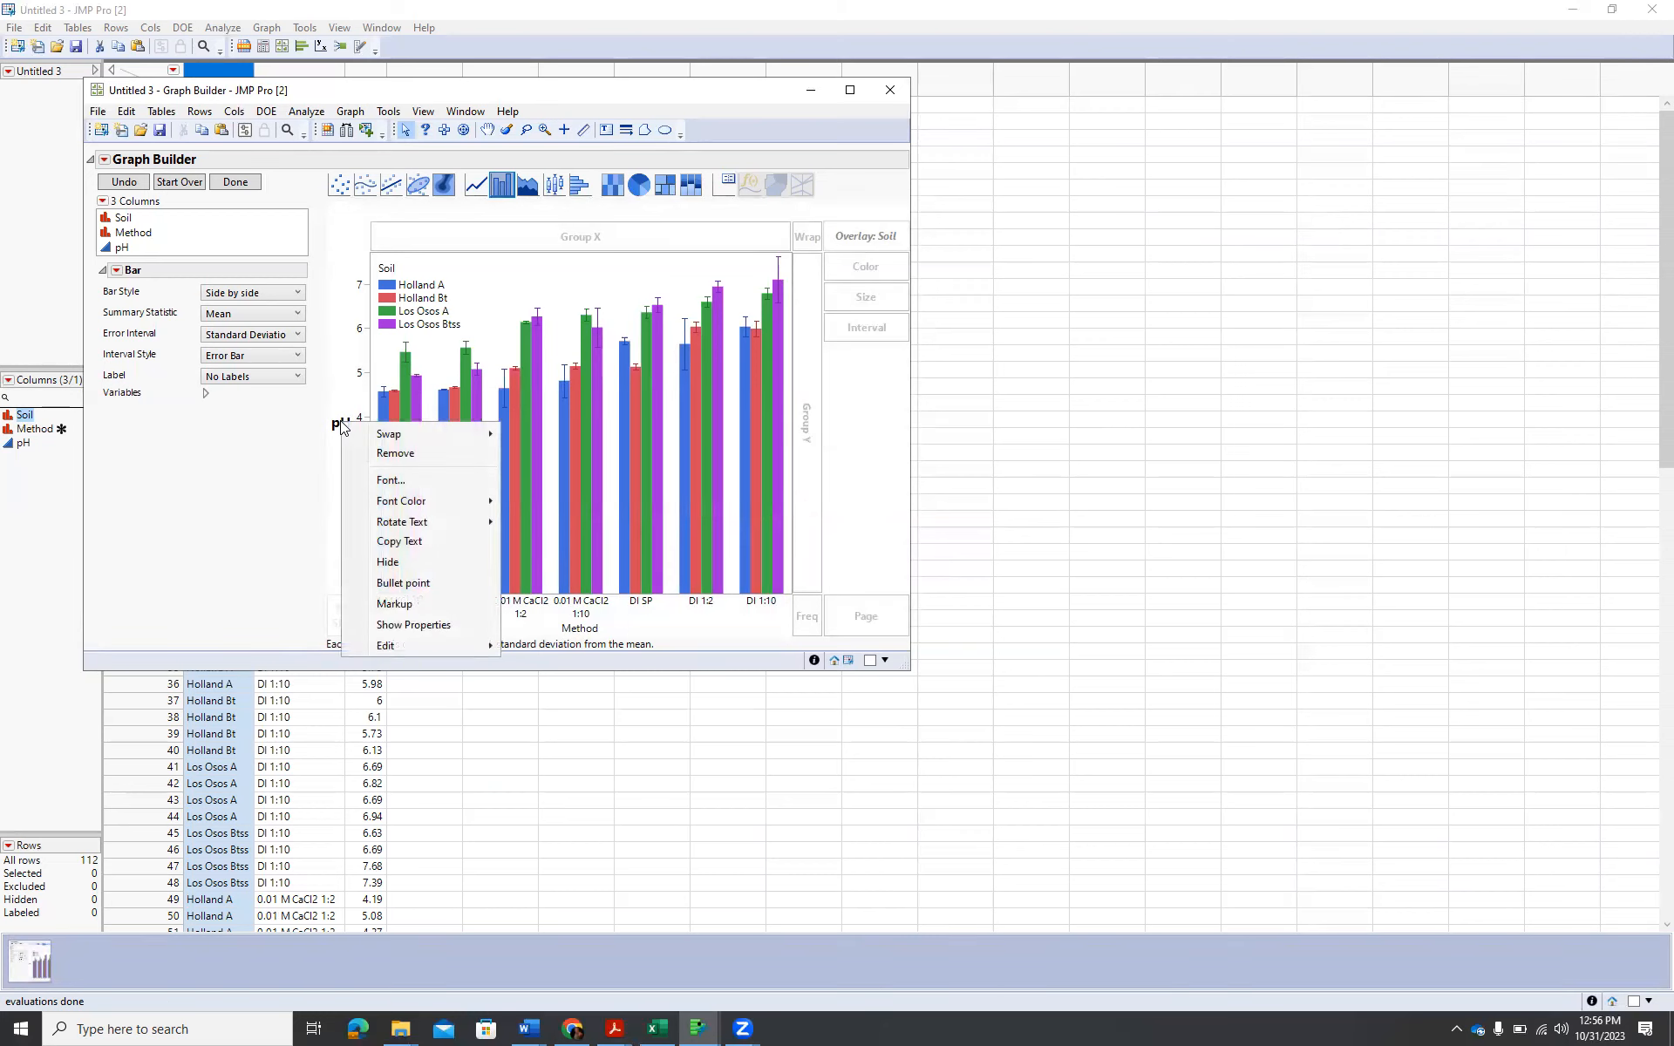
mouse_move(410, 521)
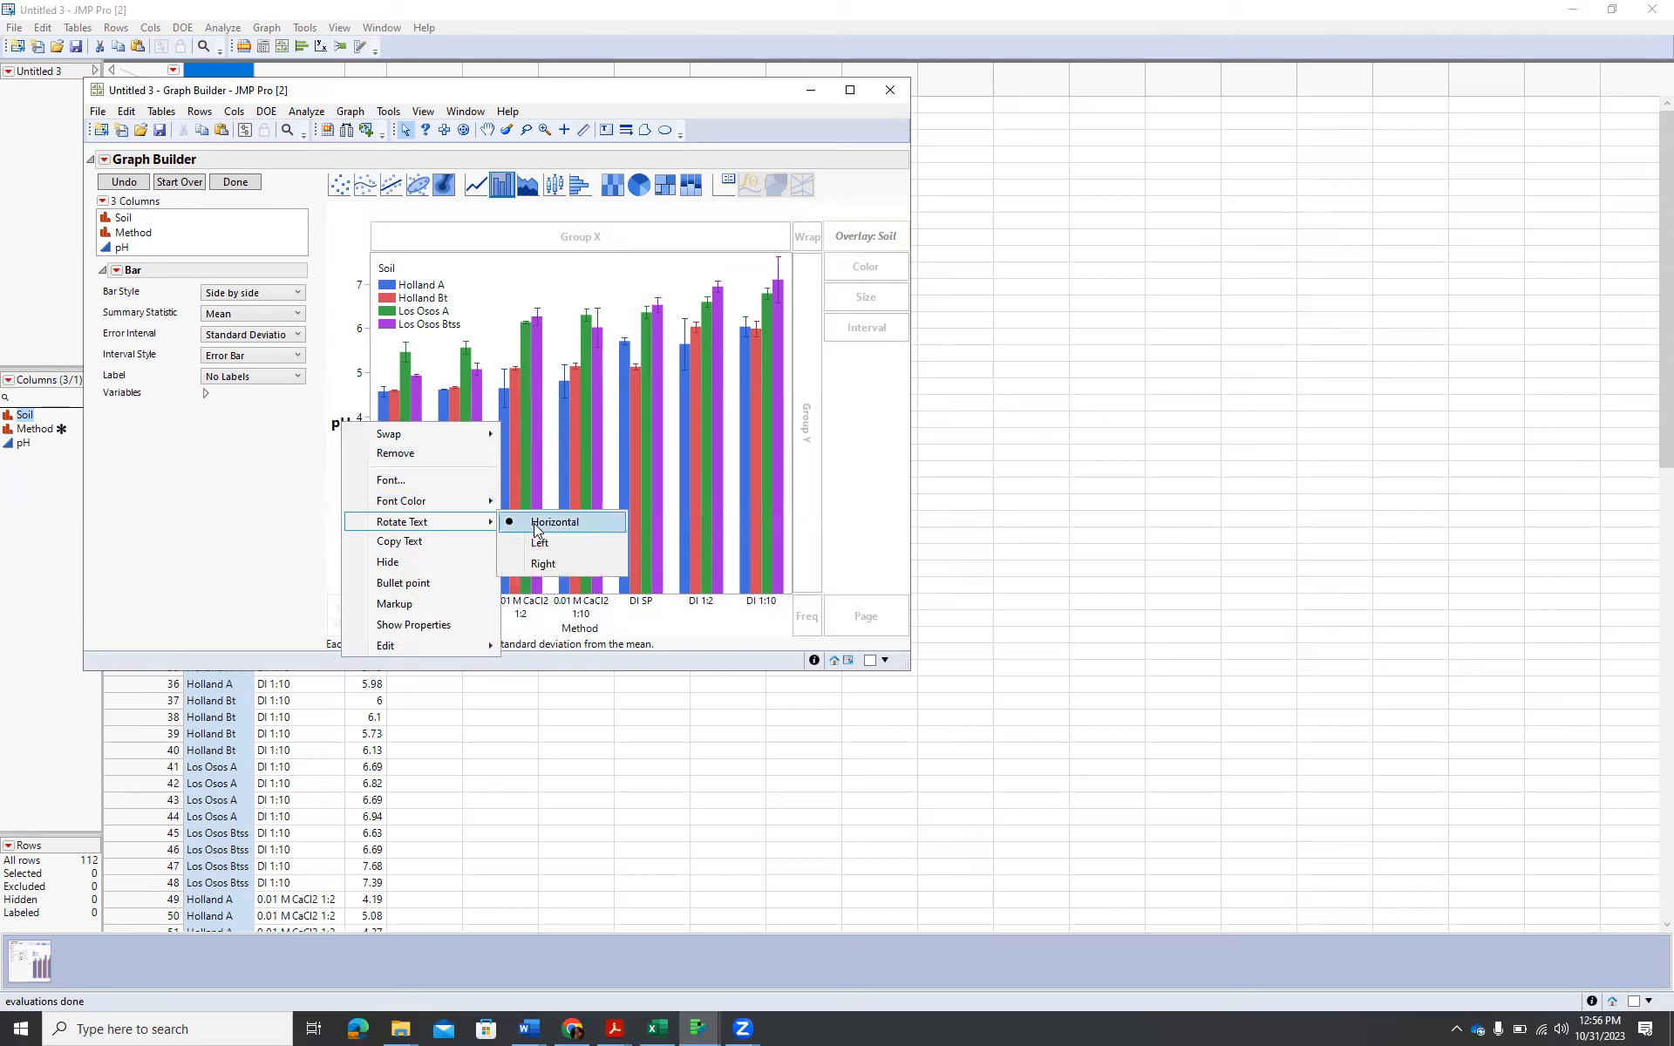
click(539, 542)
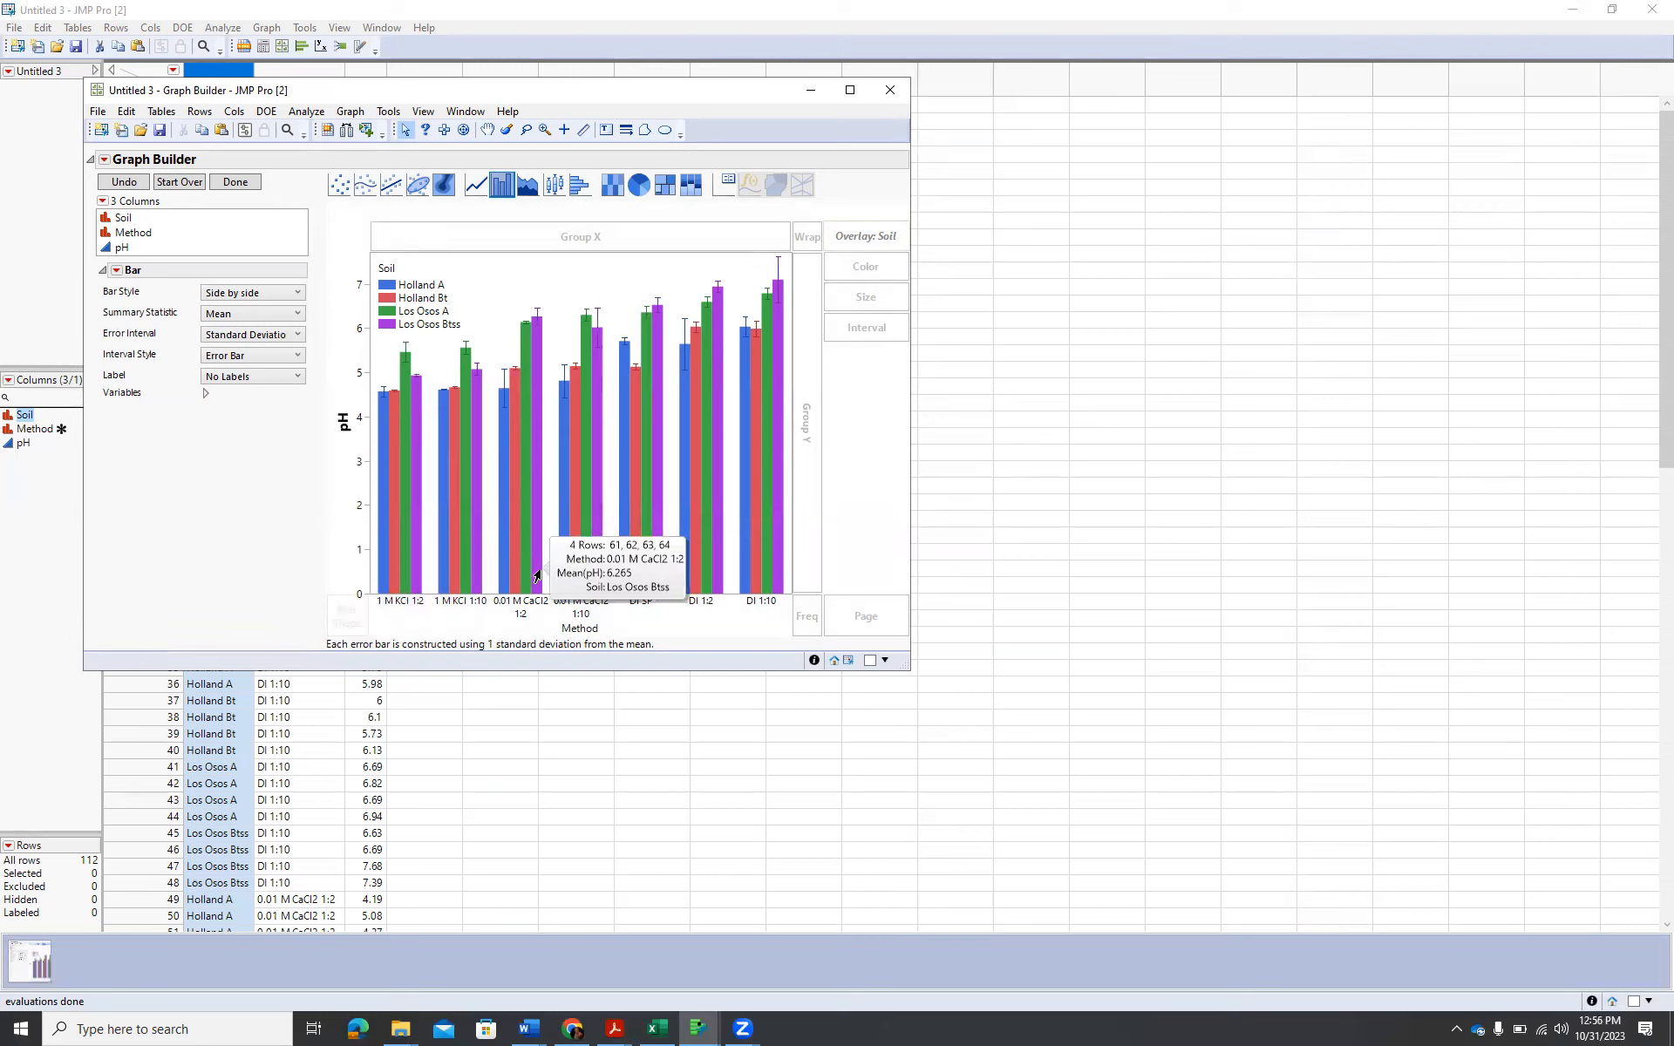
Format the Method axis title as bold, size 12.
right_click(577, 629)
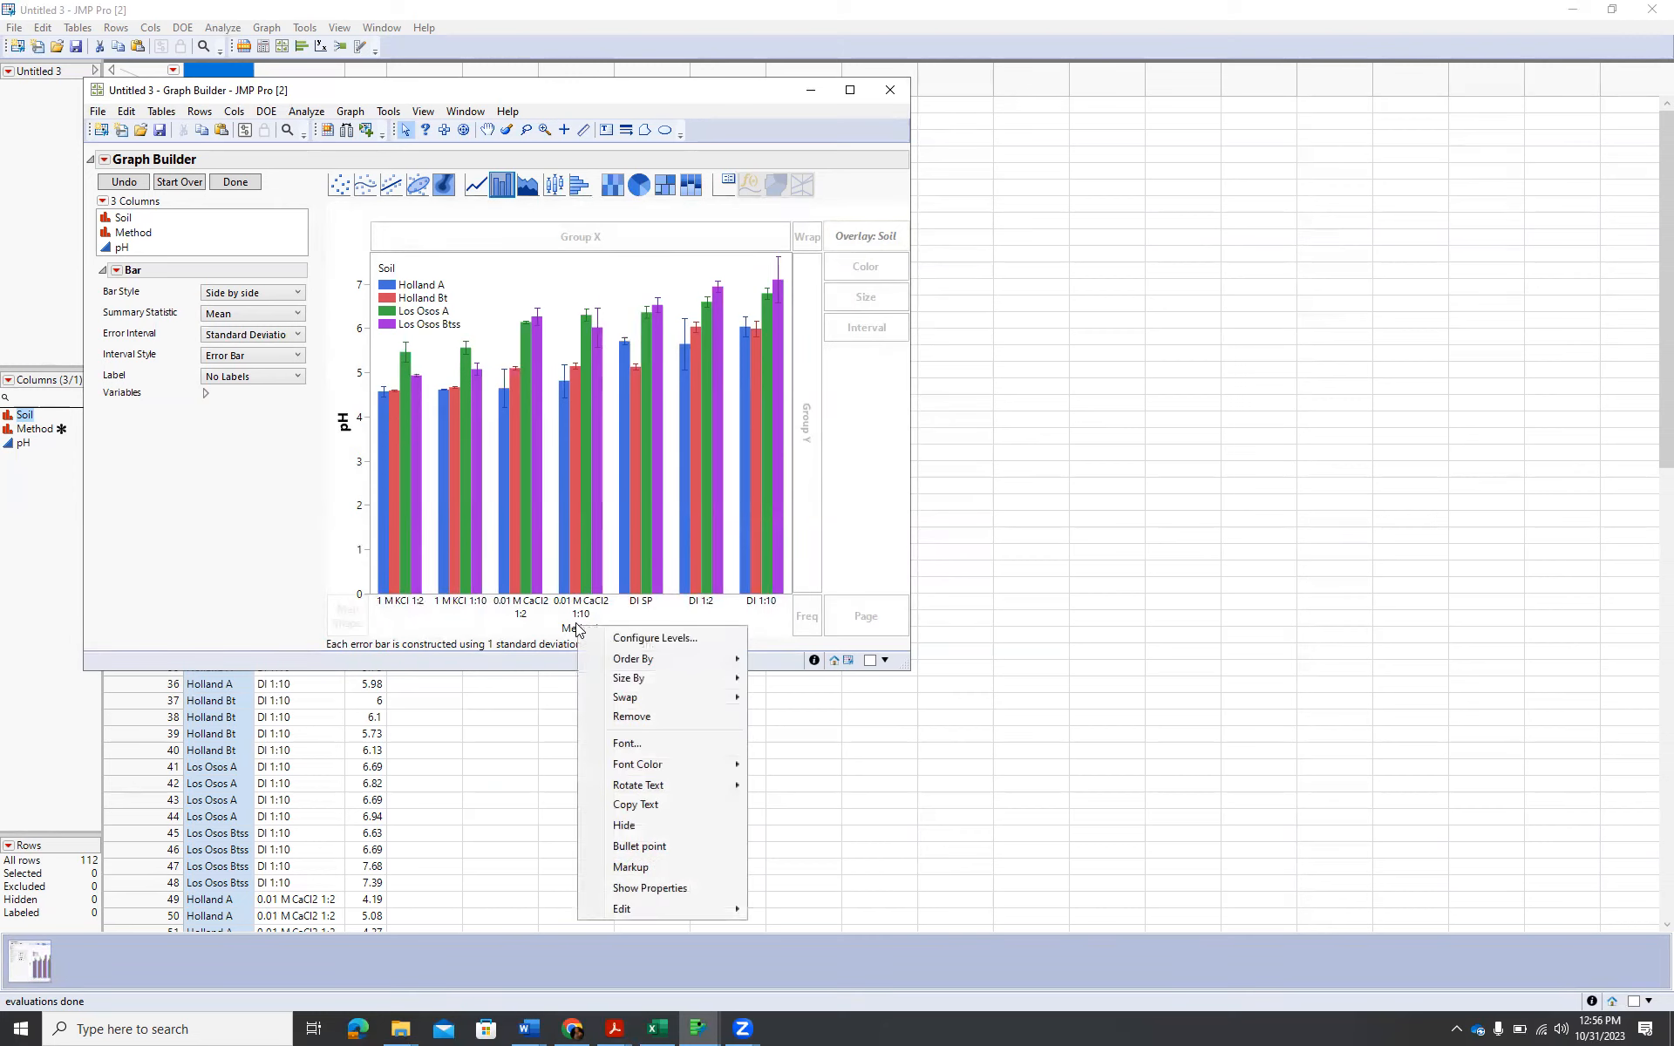
click(652, 745)
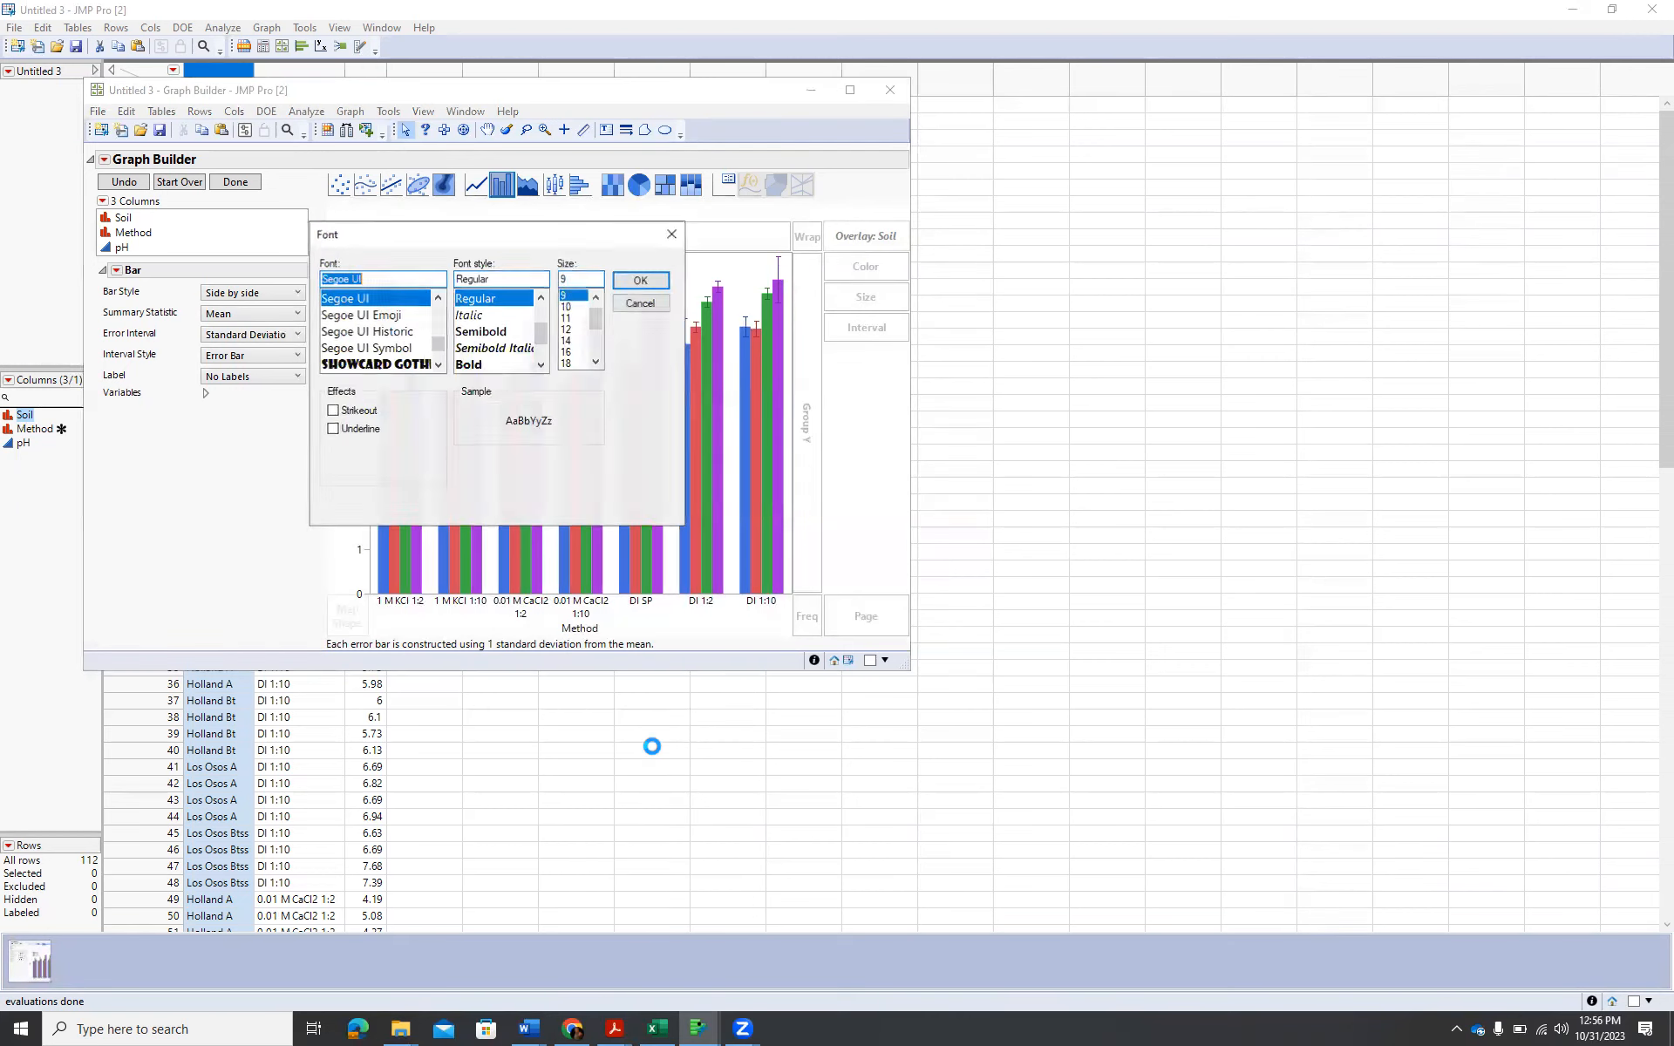
click(503, 365)
click(575, 353)
click(575, 329)
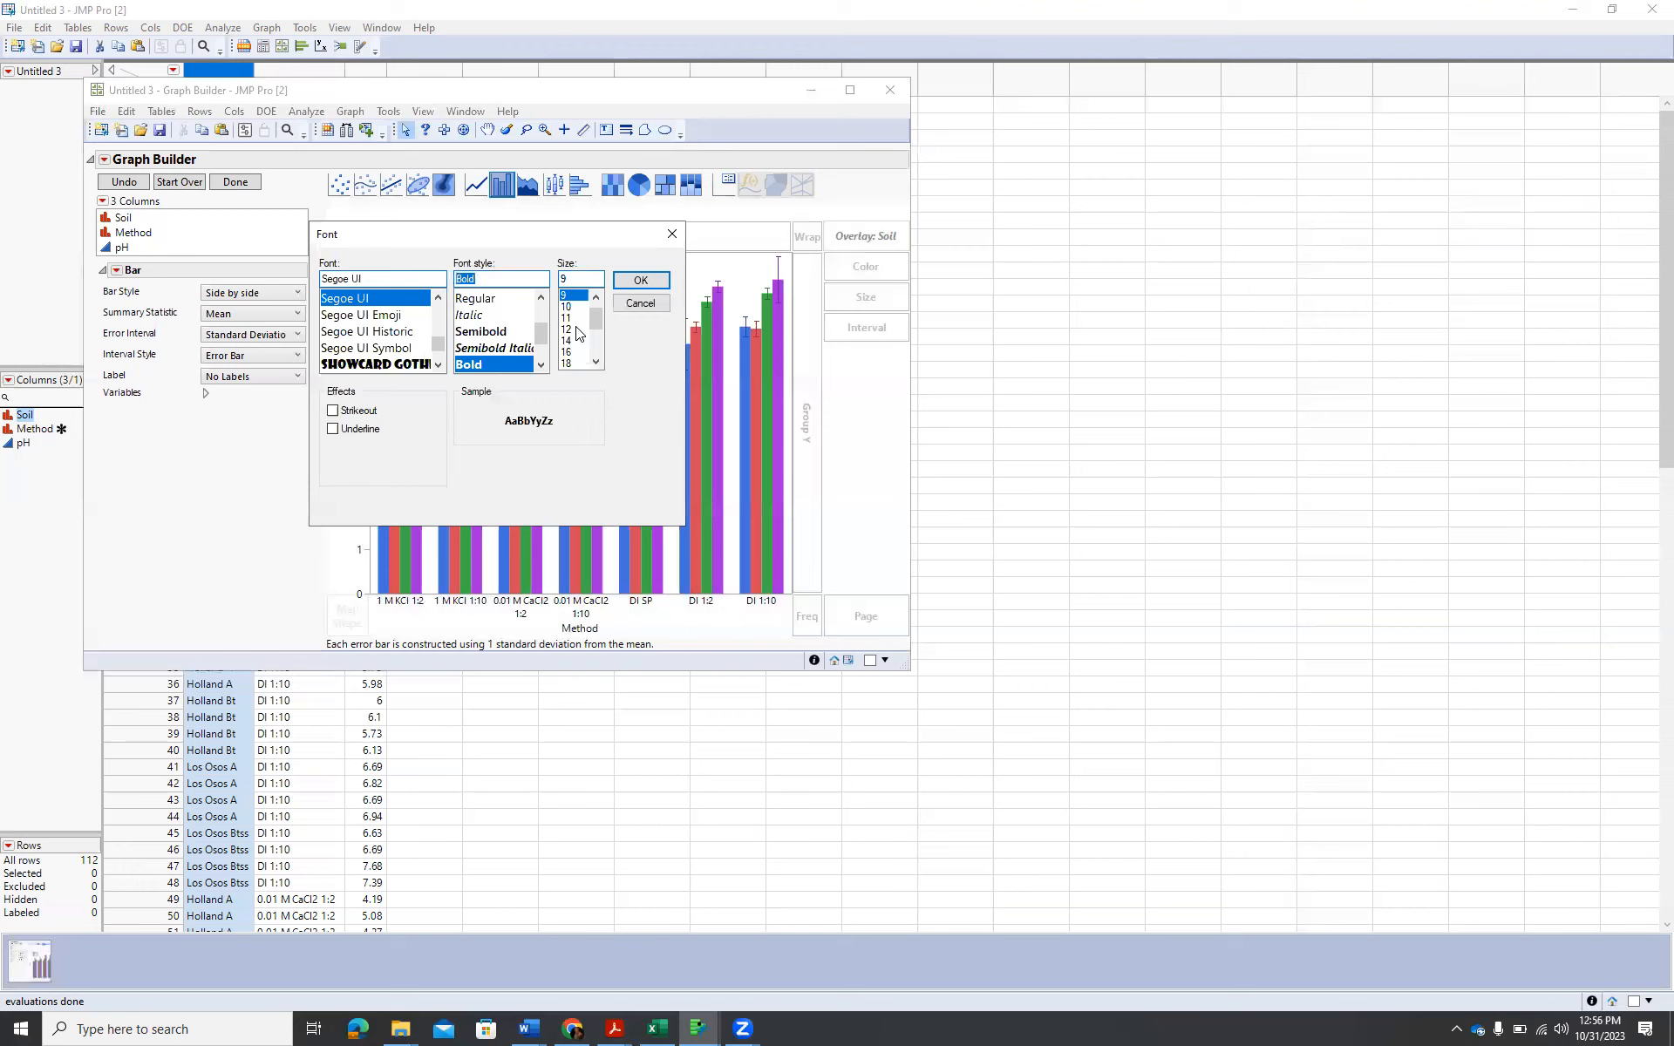
click(650, 279)
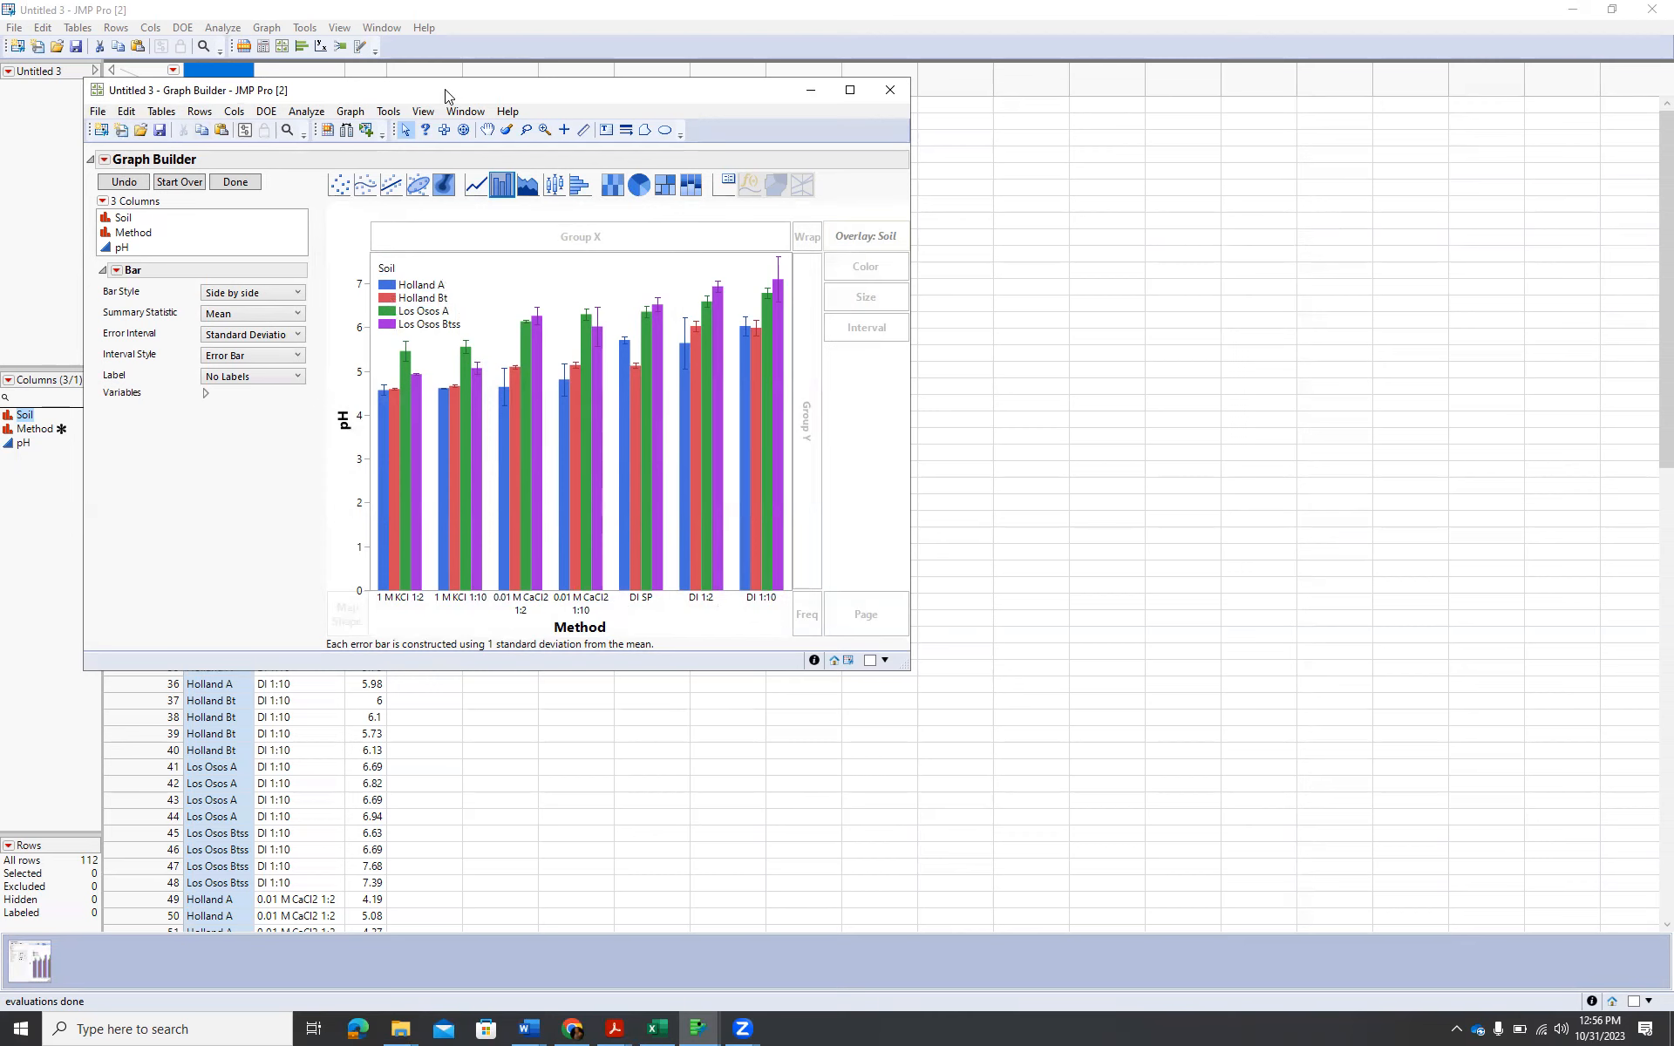
Move the graph window clear of the data and save the graph's script to the data table as Graph Builder.
drag(460, 93, 795, 126)
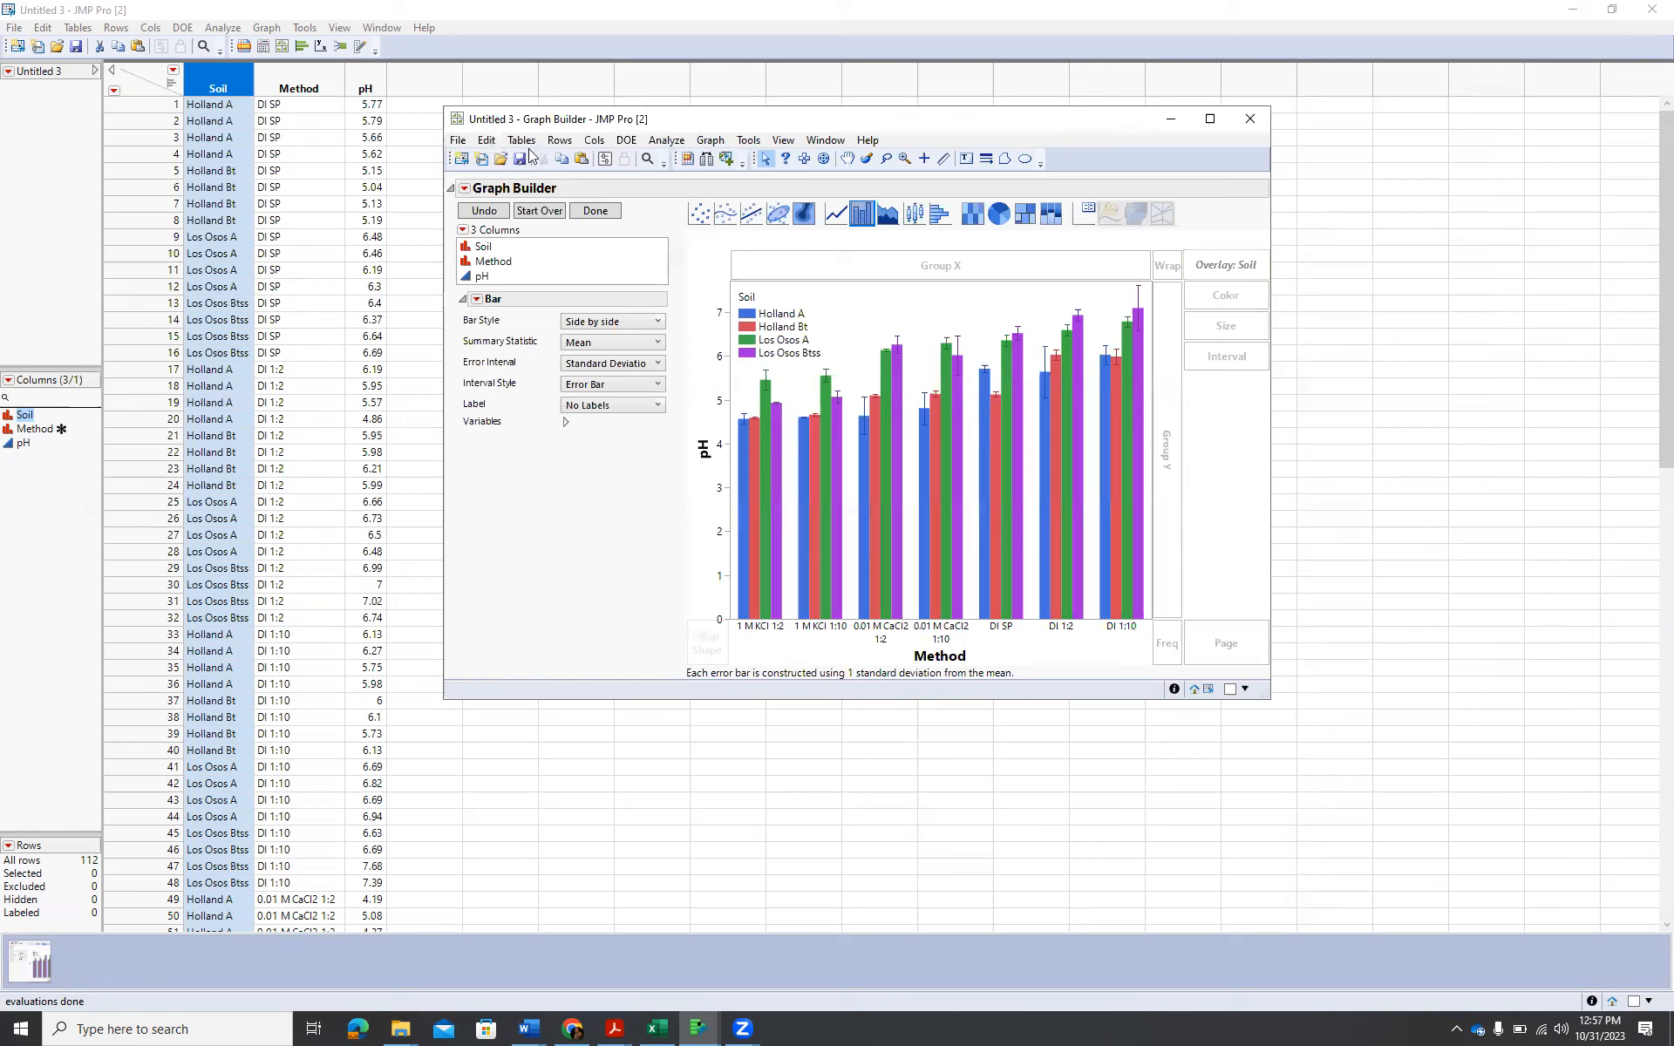
click(465, 190)
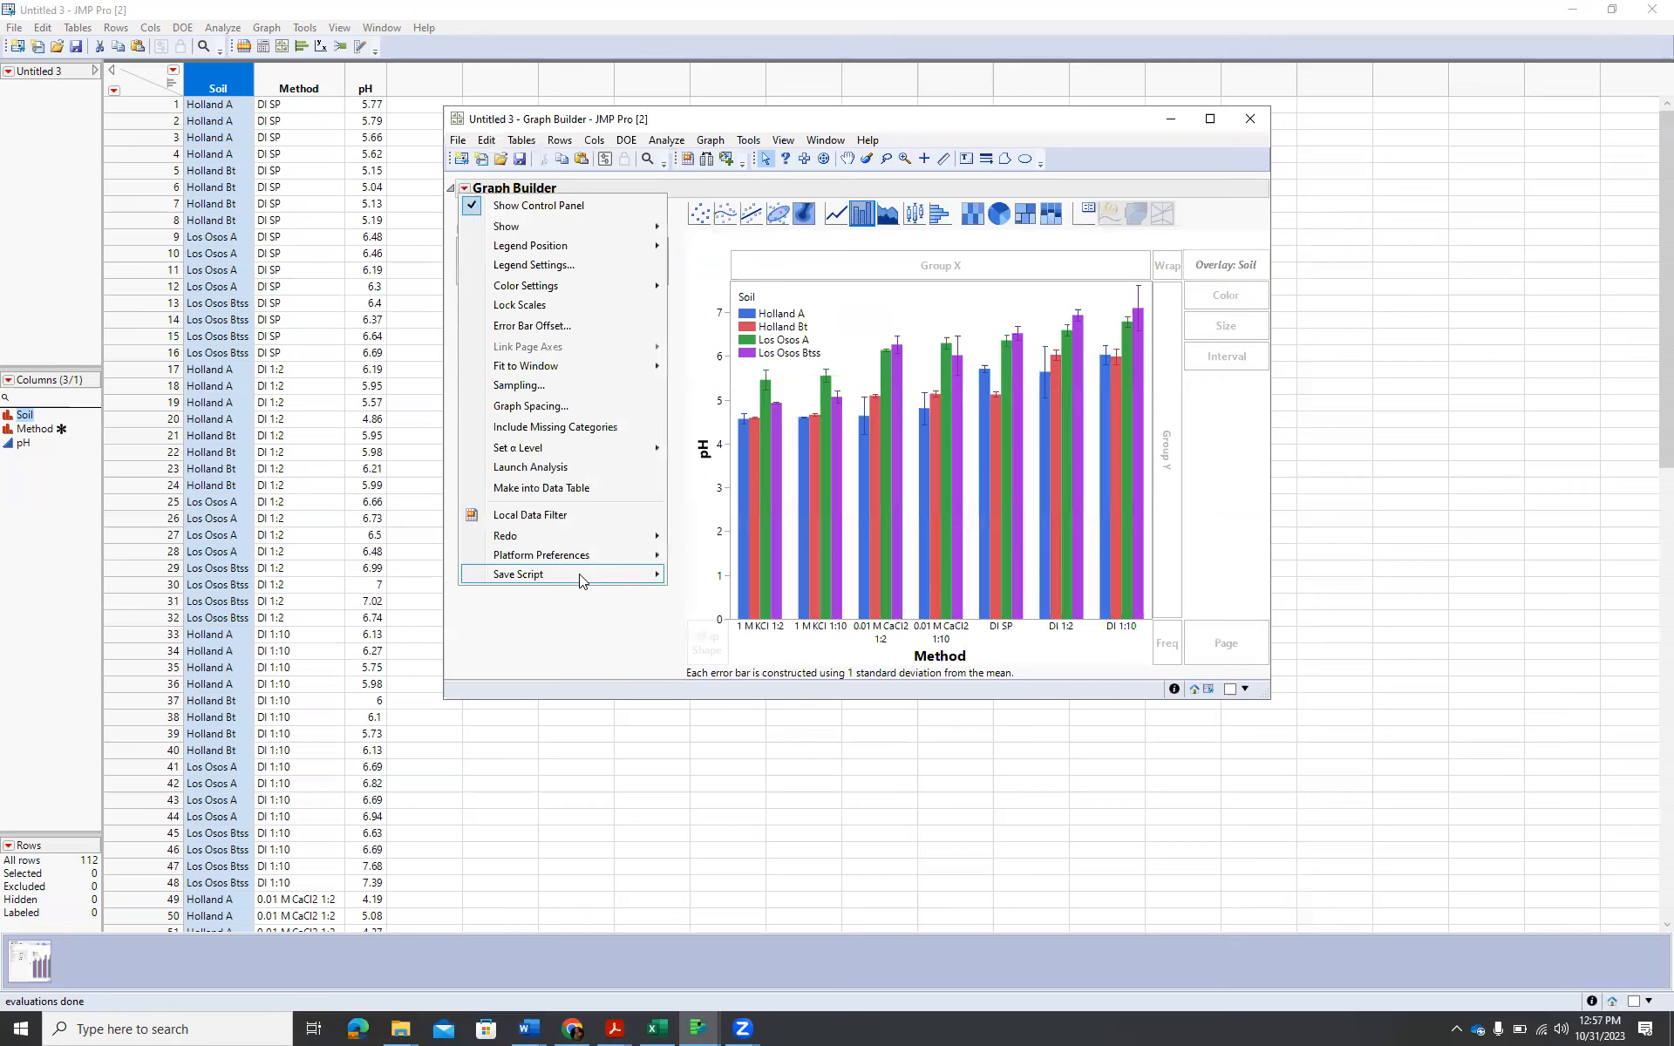
mouse_move(575, 574)
click(766, 572)
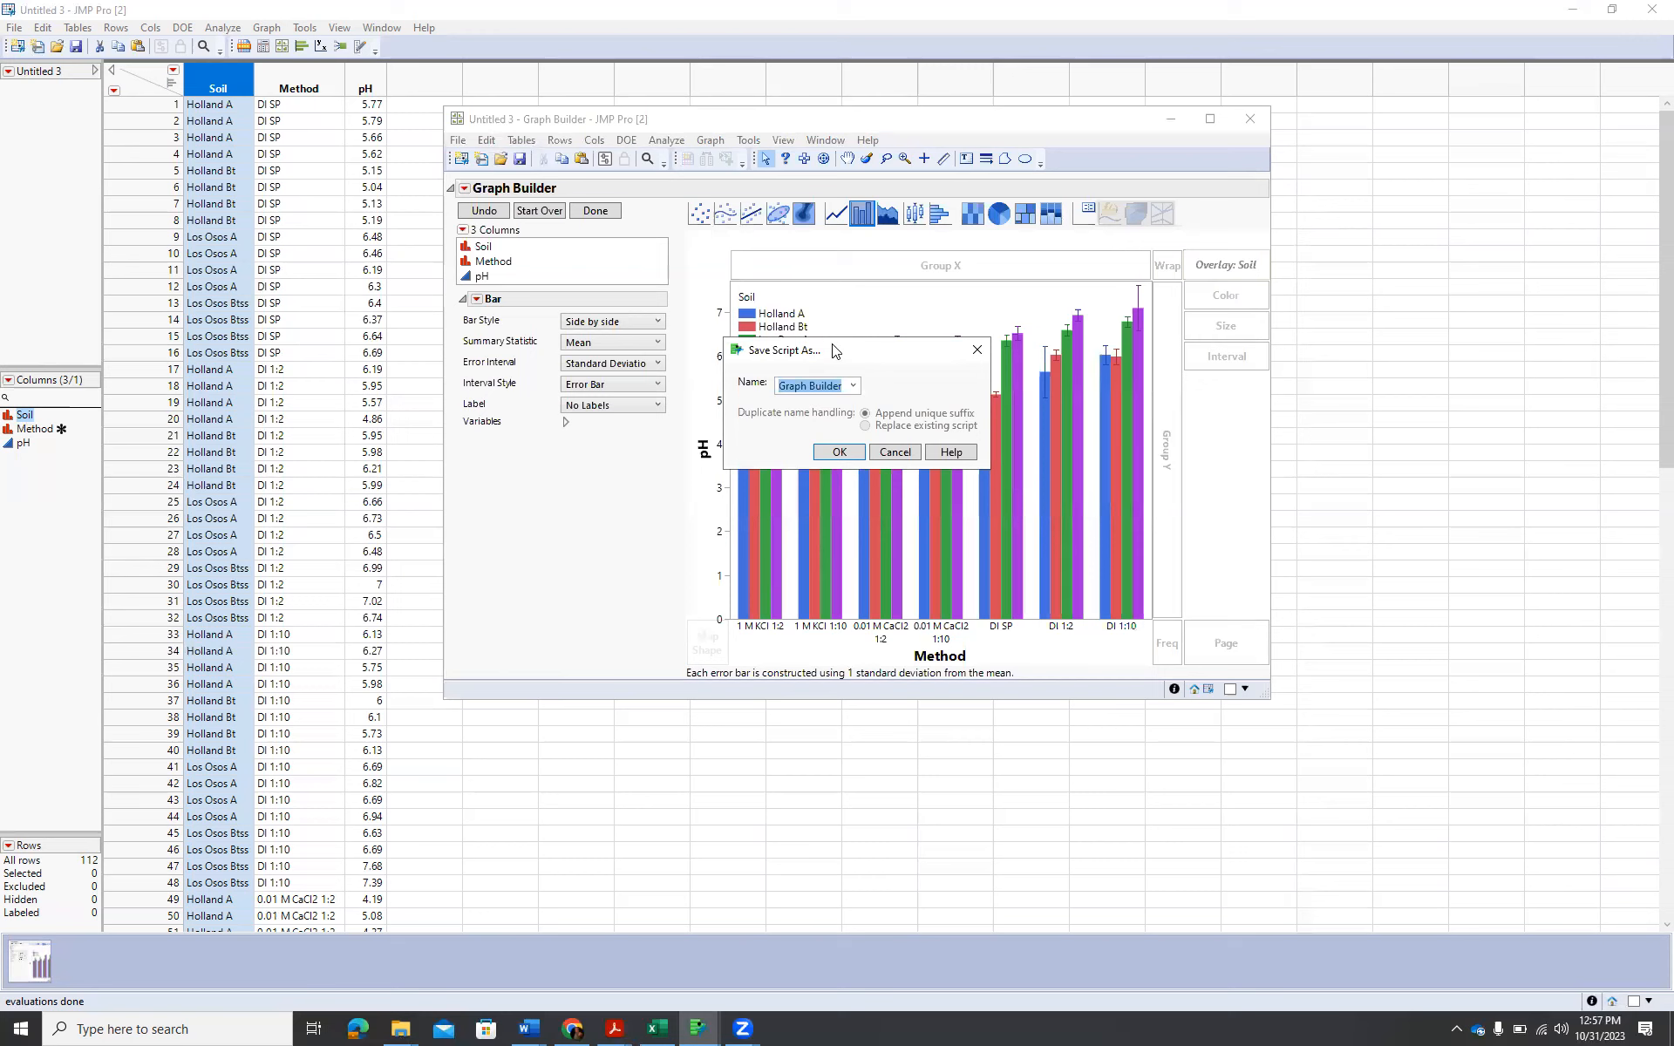
click(839, 451)
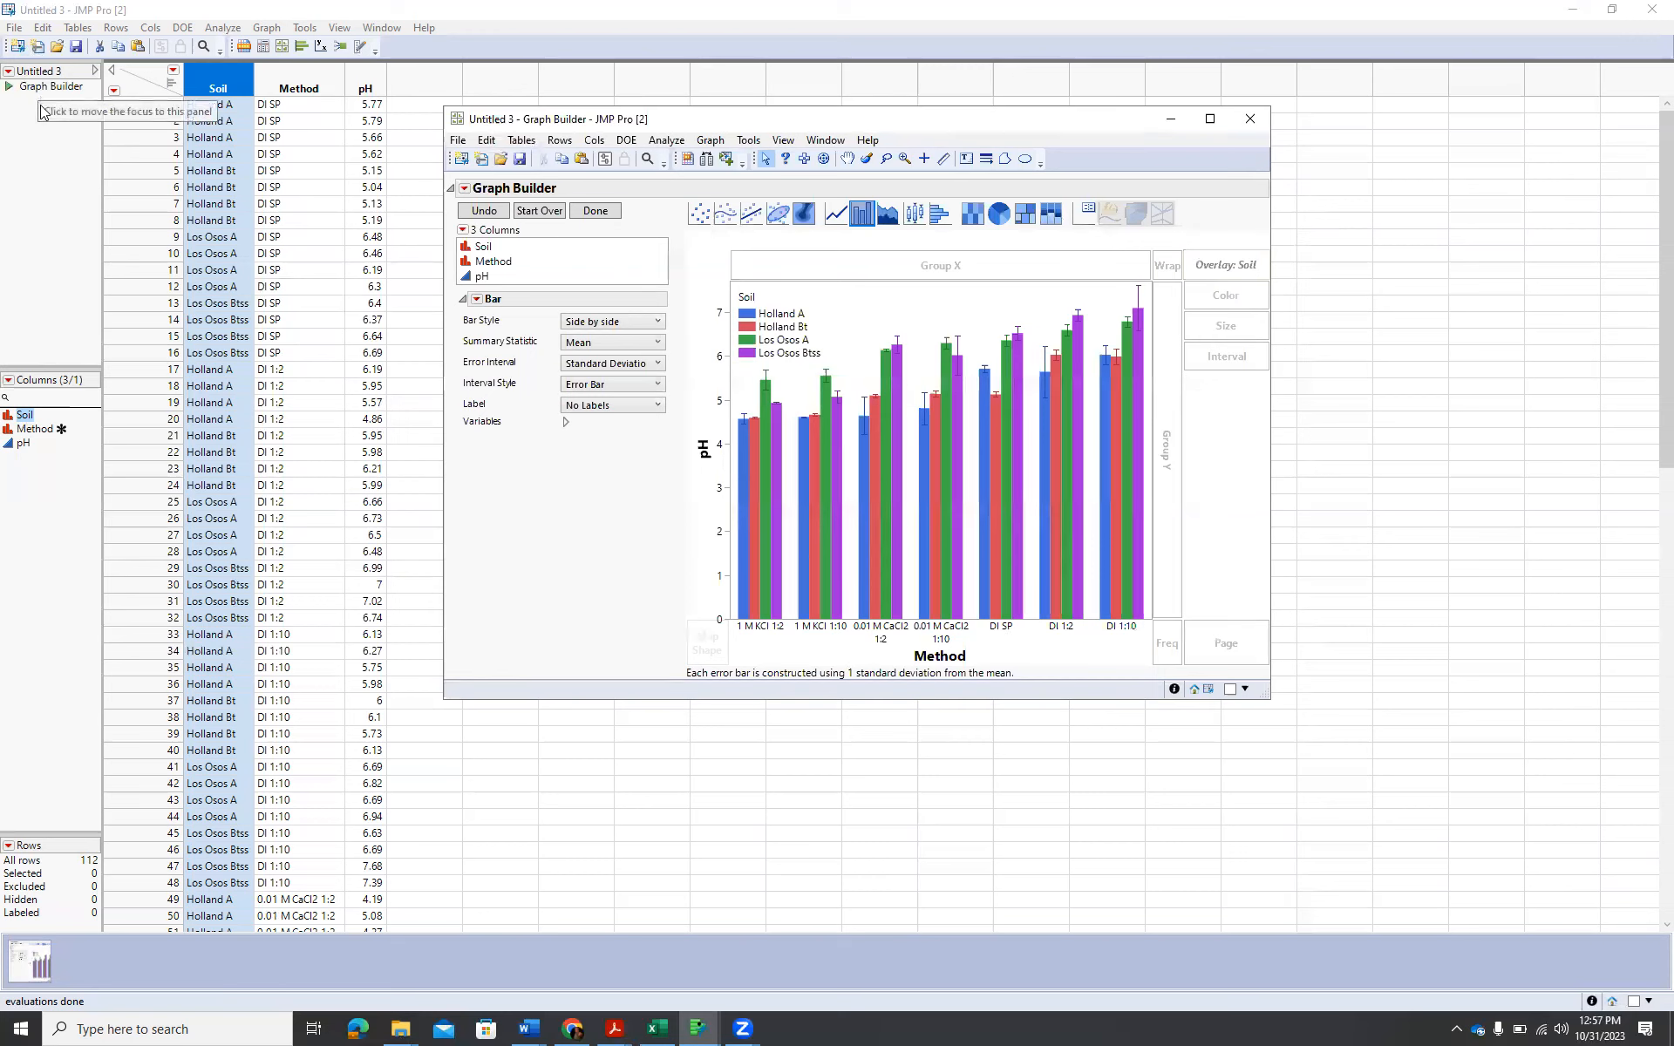
Save the data table in the JMP folder as "soil pH summary figure data".
click(14, 28)
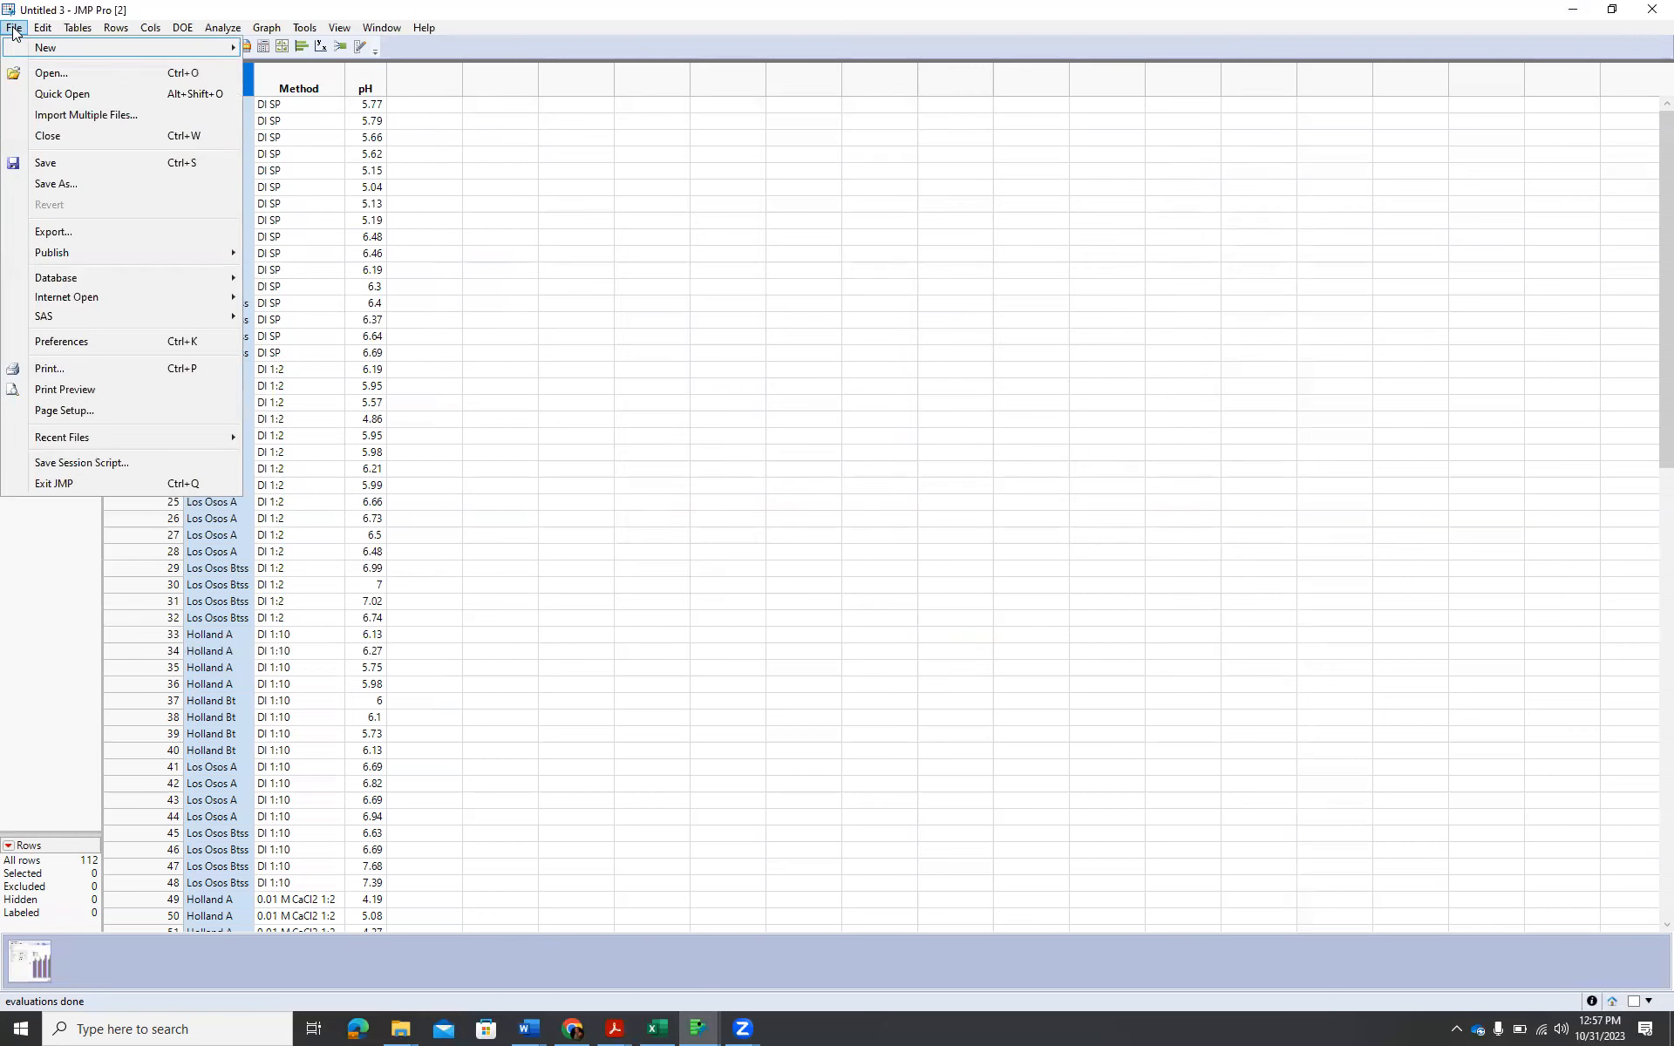
click(68, 180)
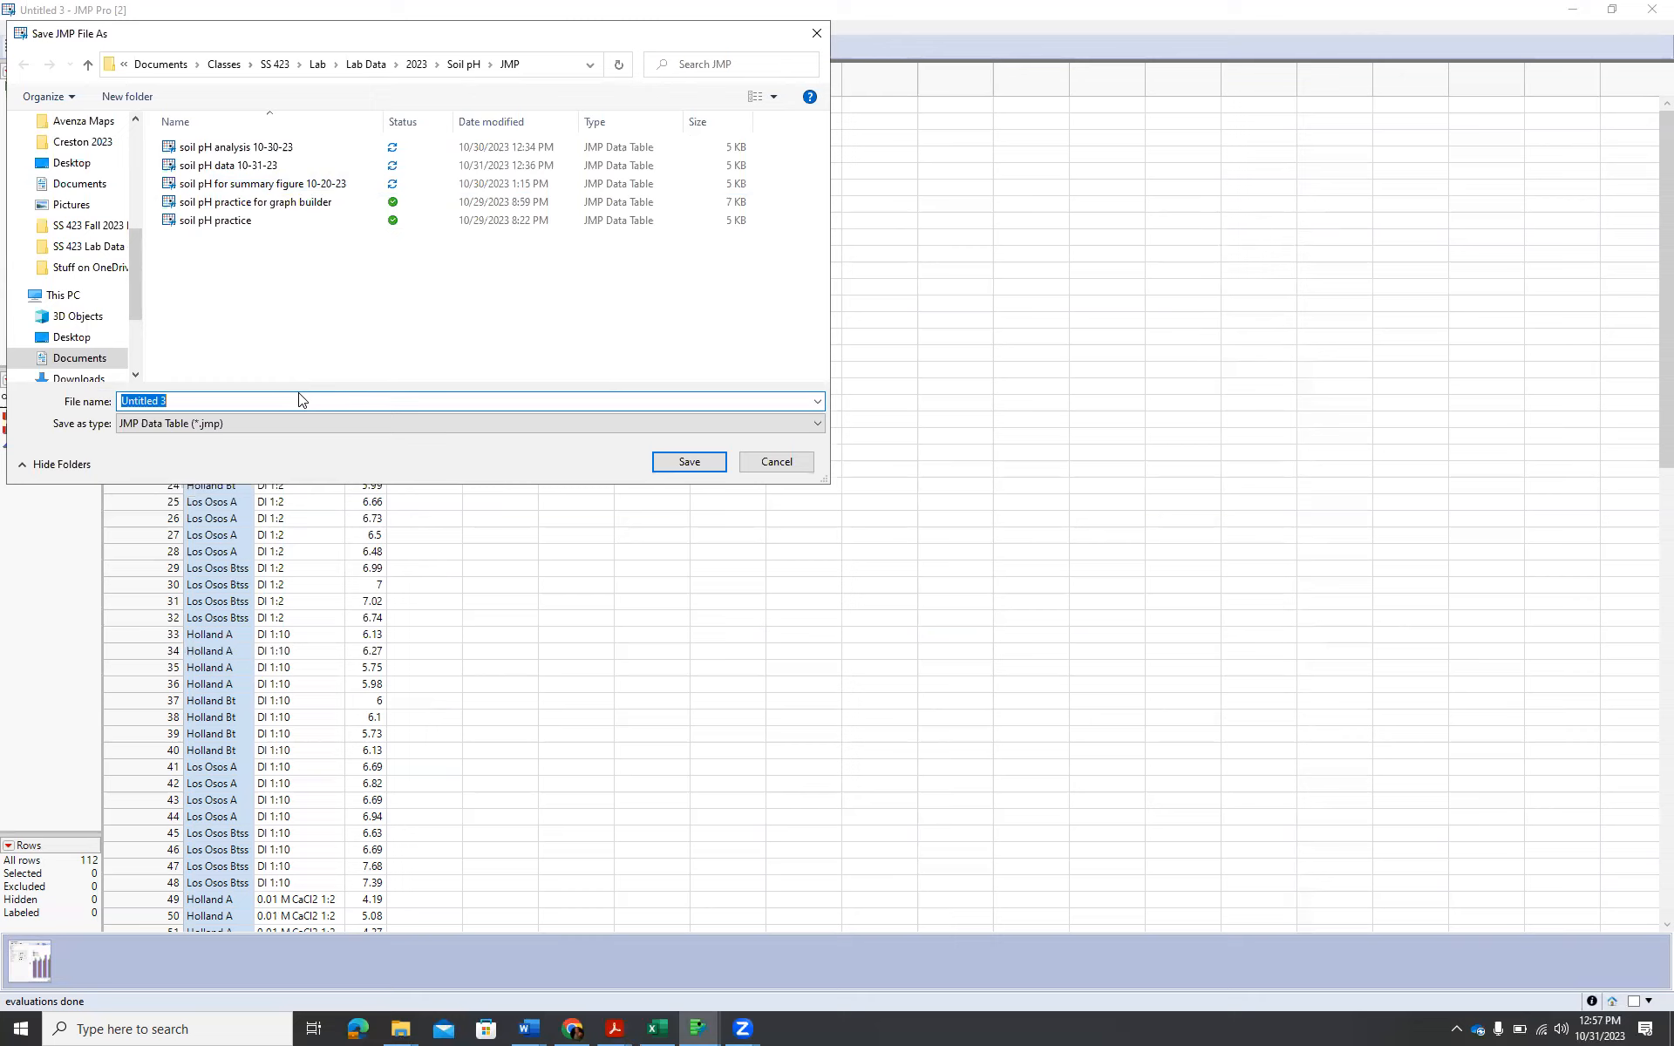
text(soil pH summary figure data)
key(Return)
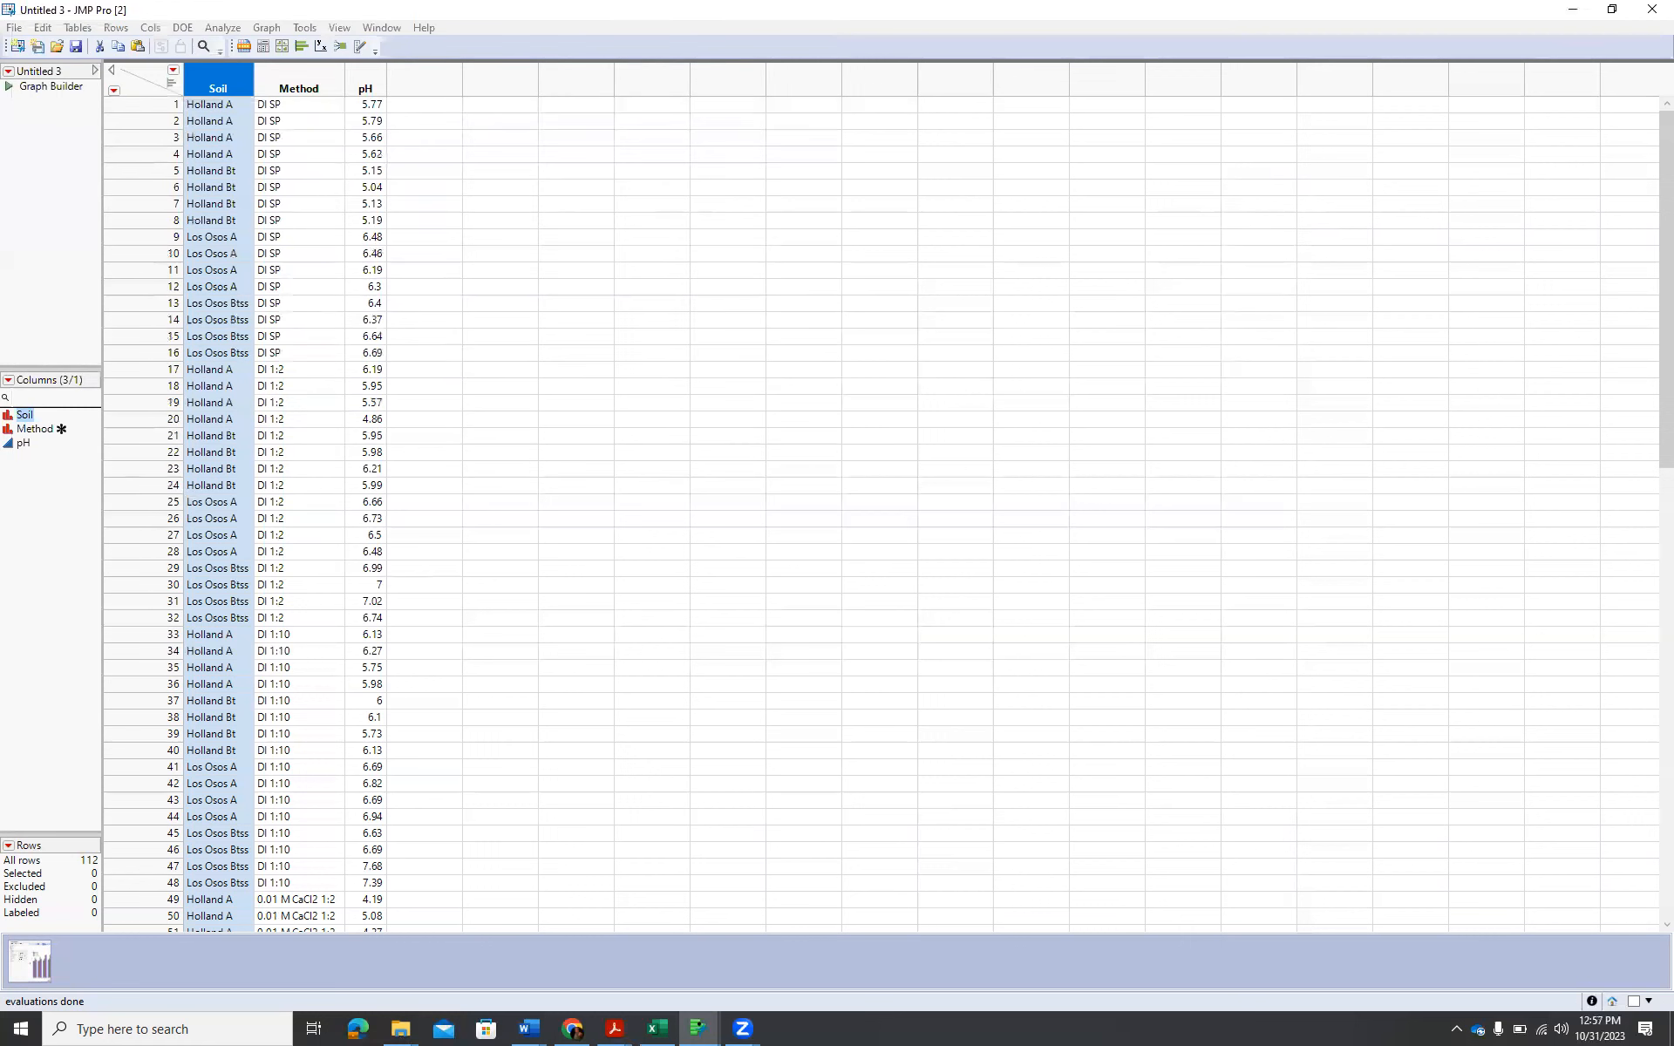
key(alt+Tab)
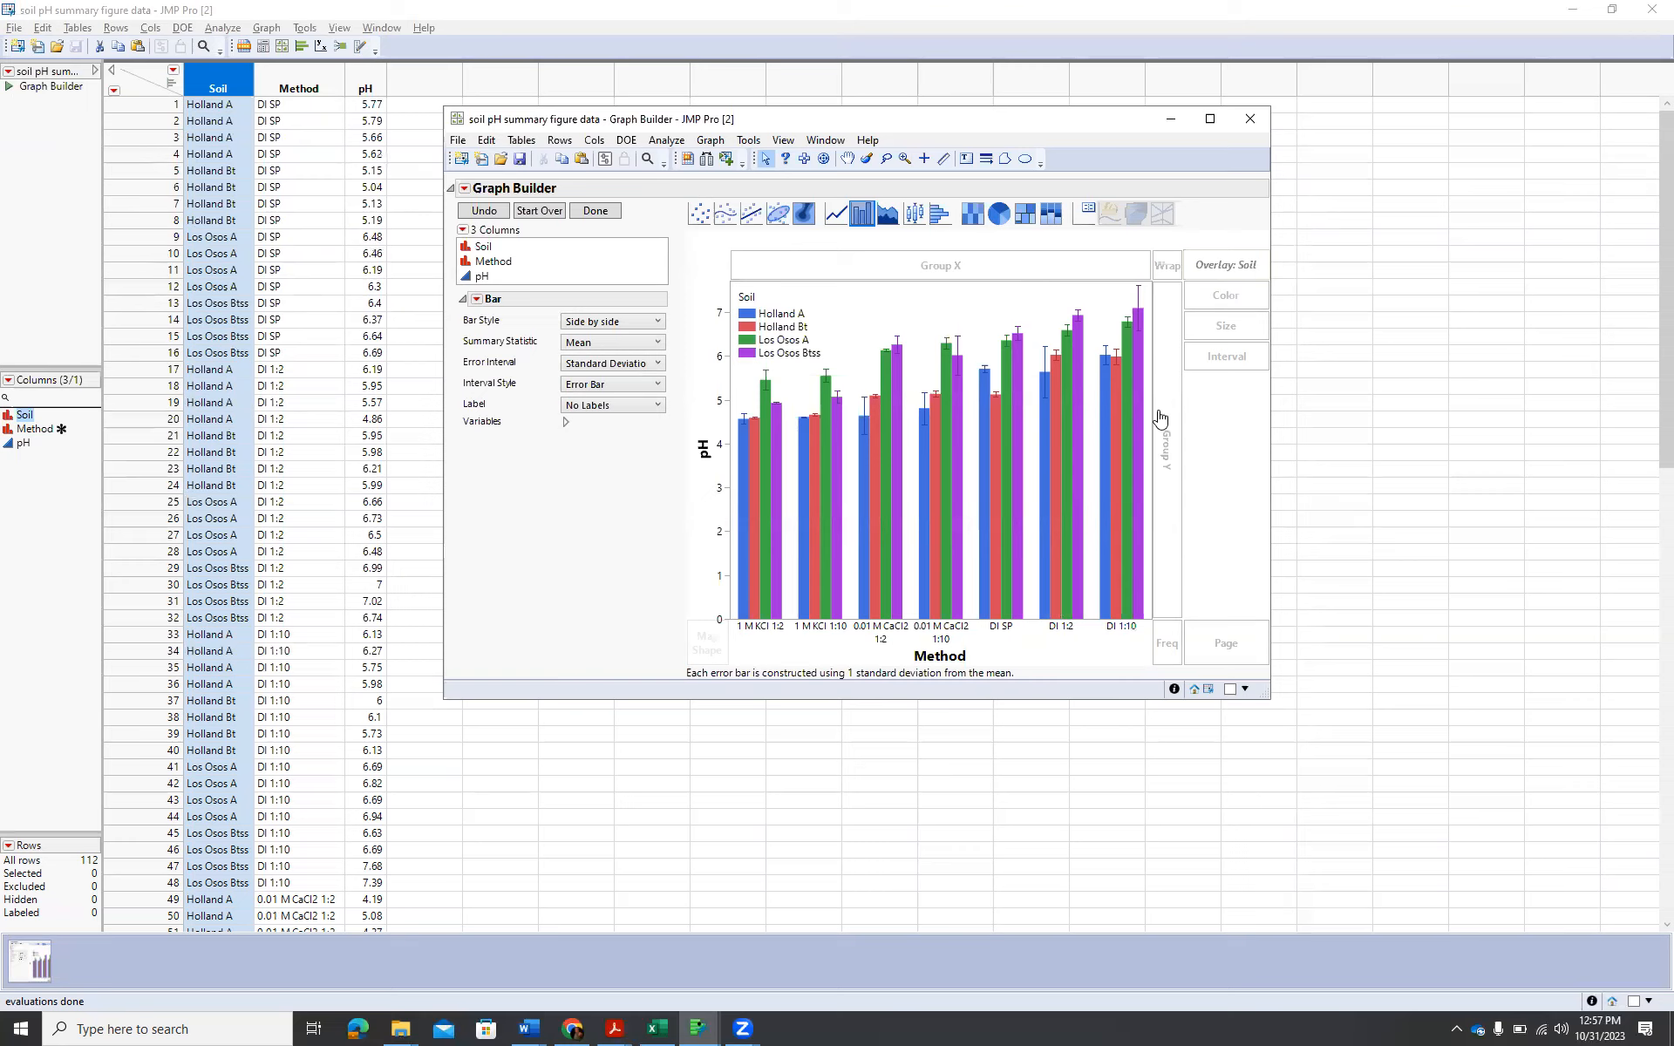
right_click(1035, 627)
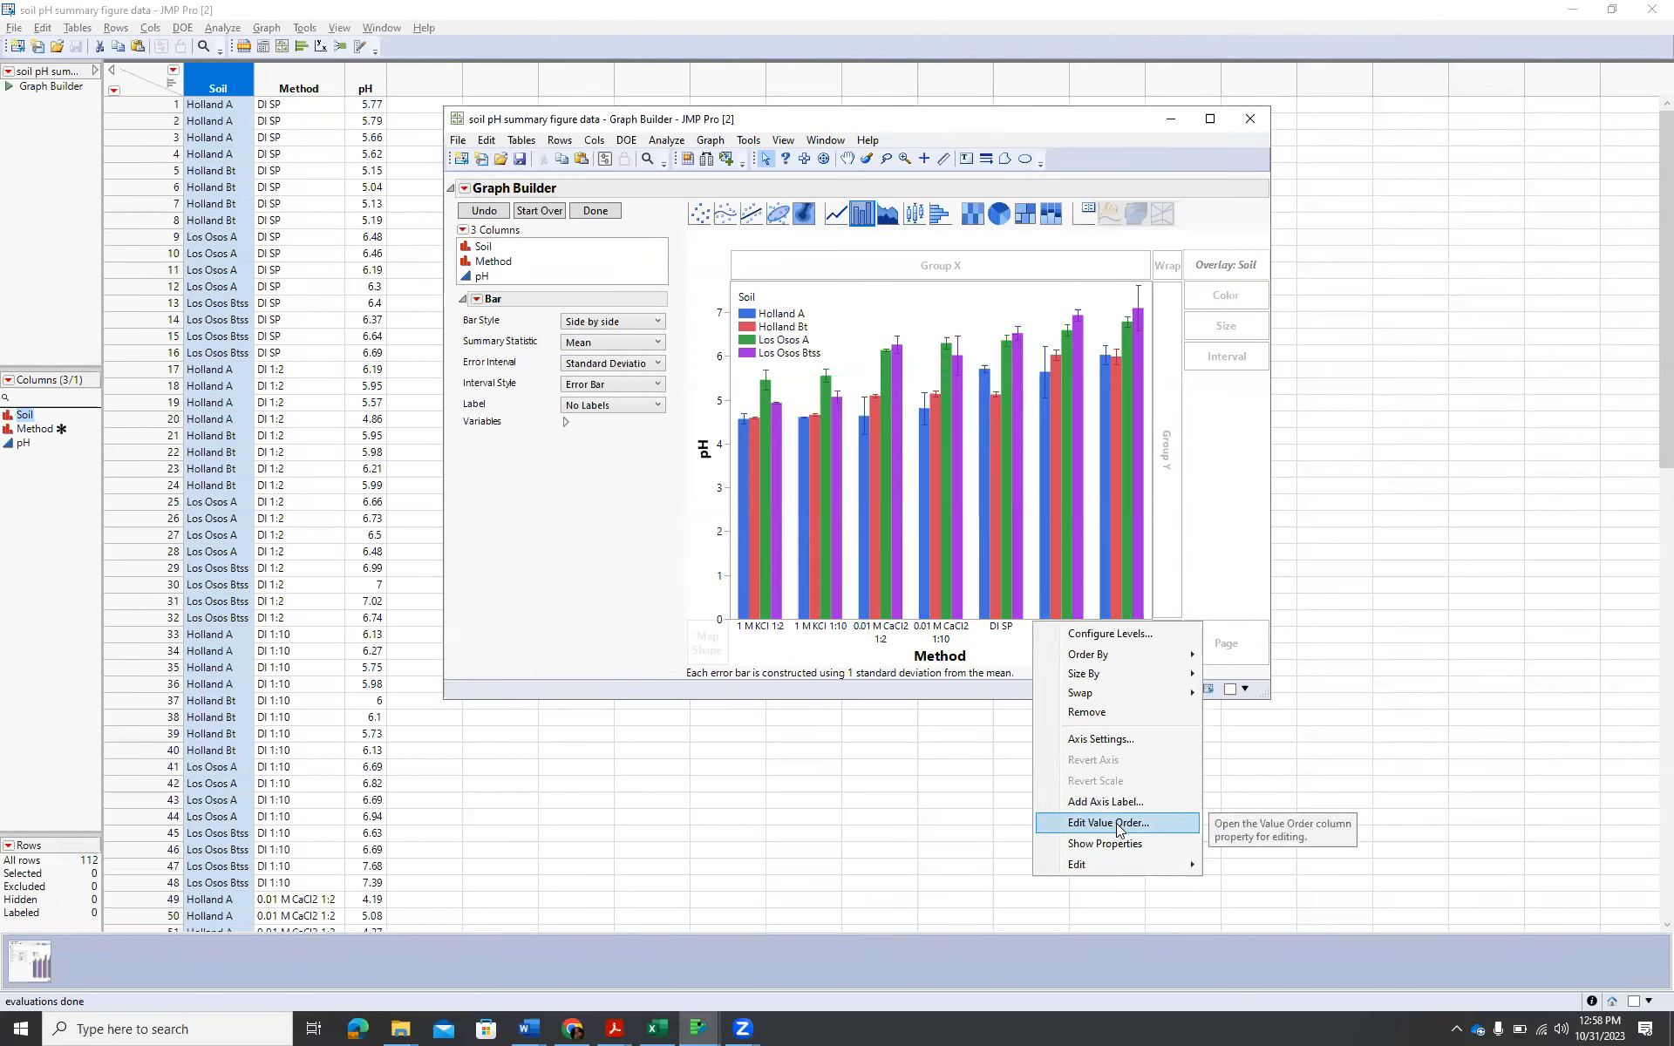
click(702, 555)
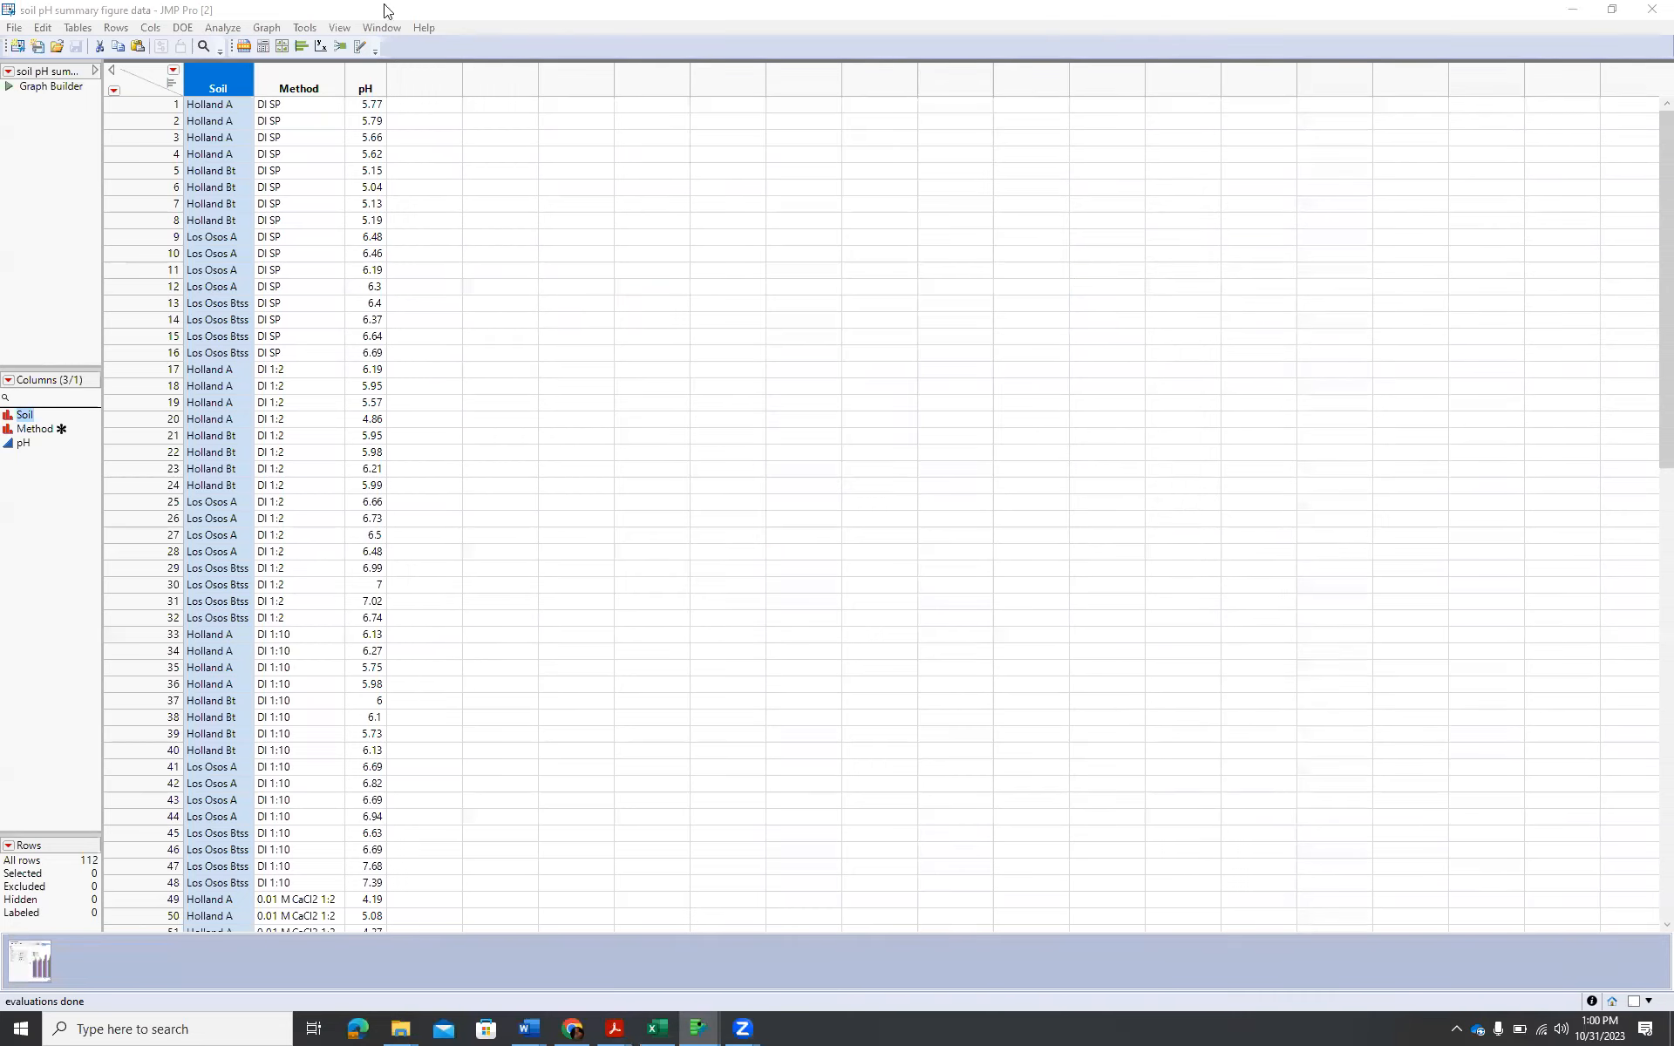
Start a Fit Model analysis with pH as the Y response variable.
click(229, 33)
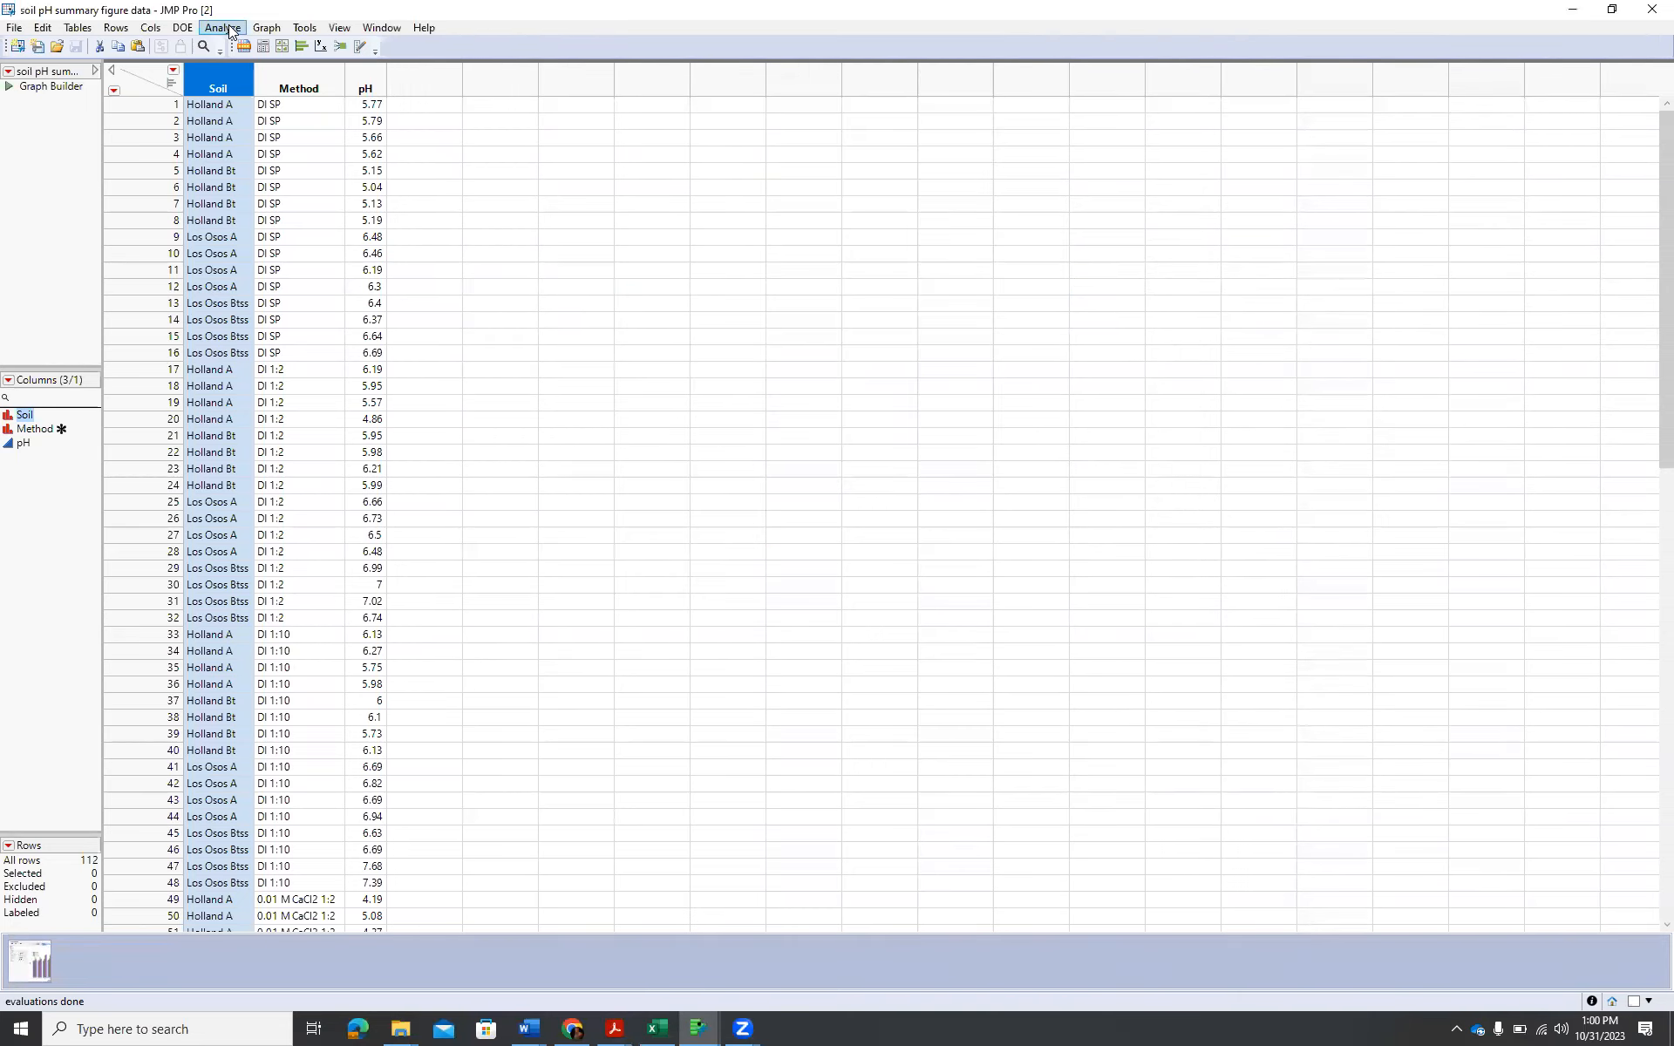
click(229, 32)
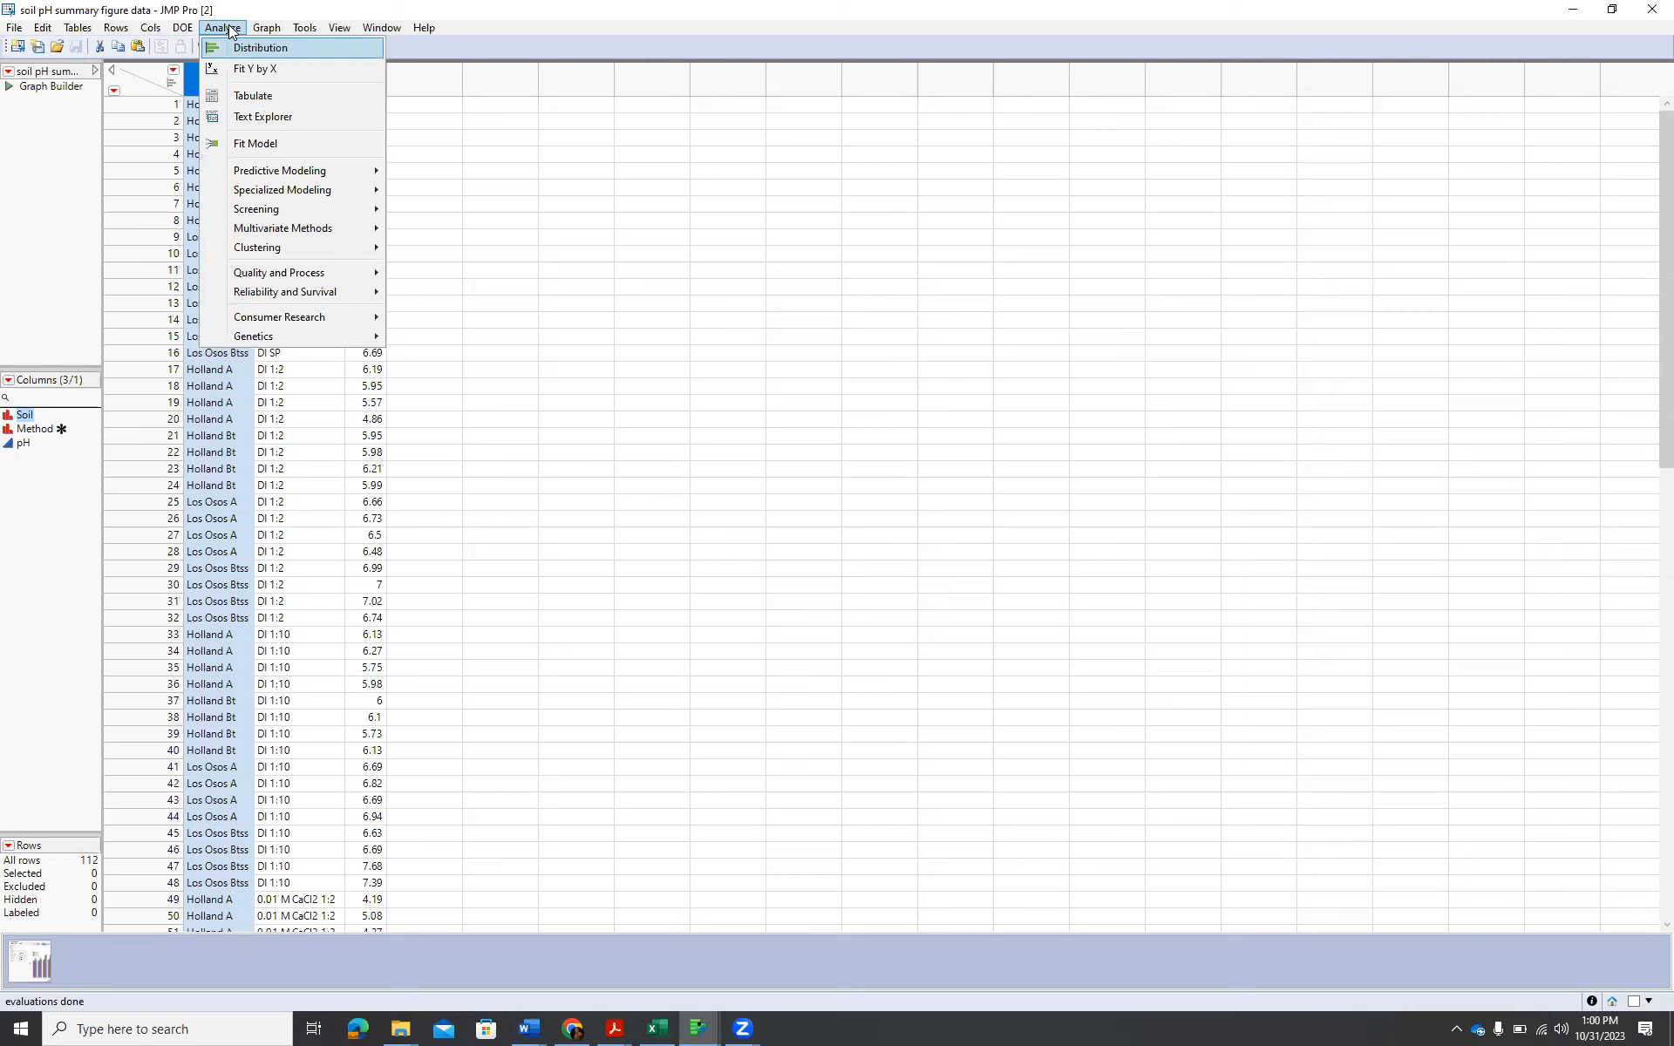
click(275, 147)
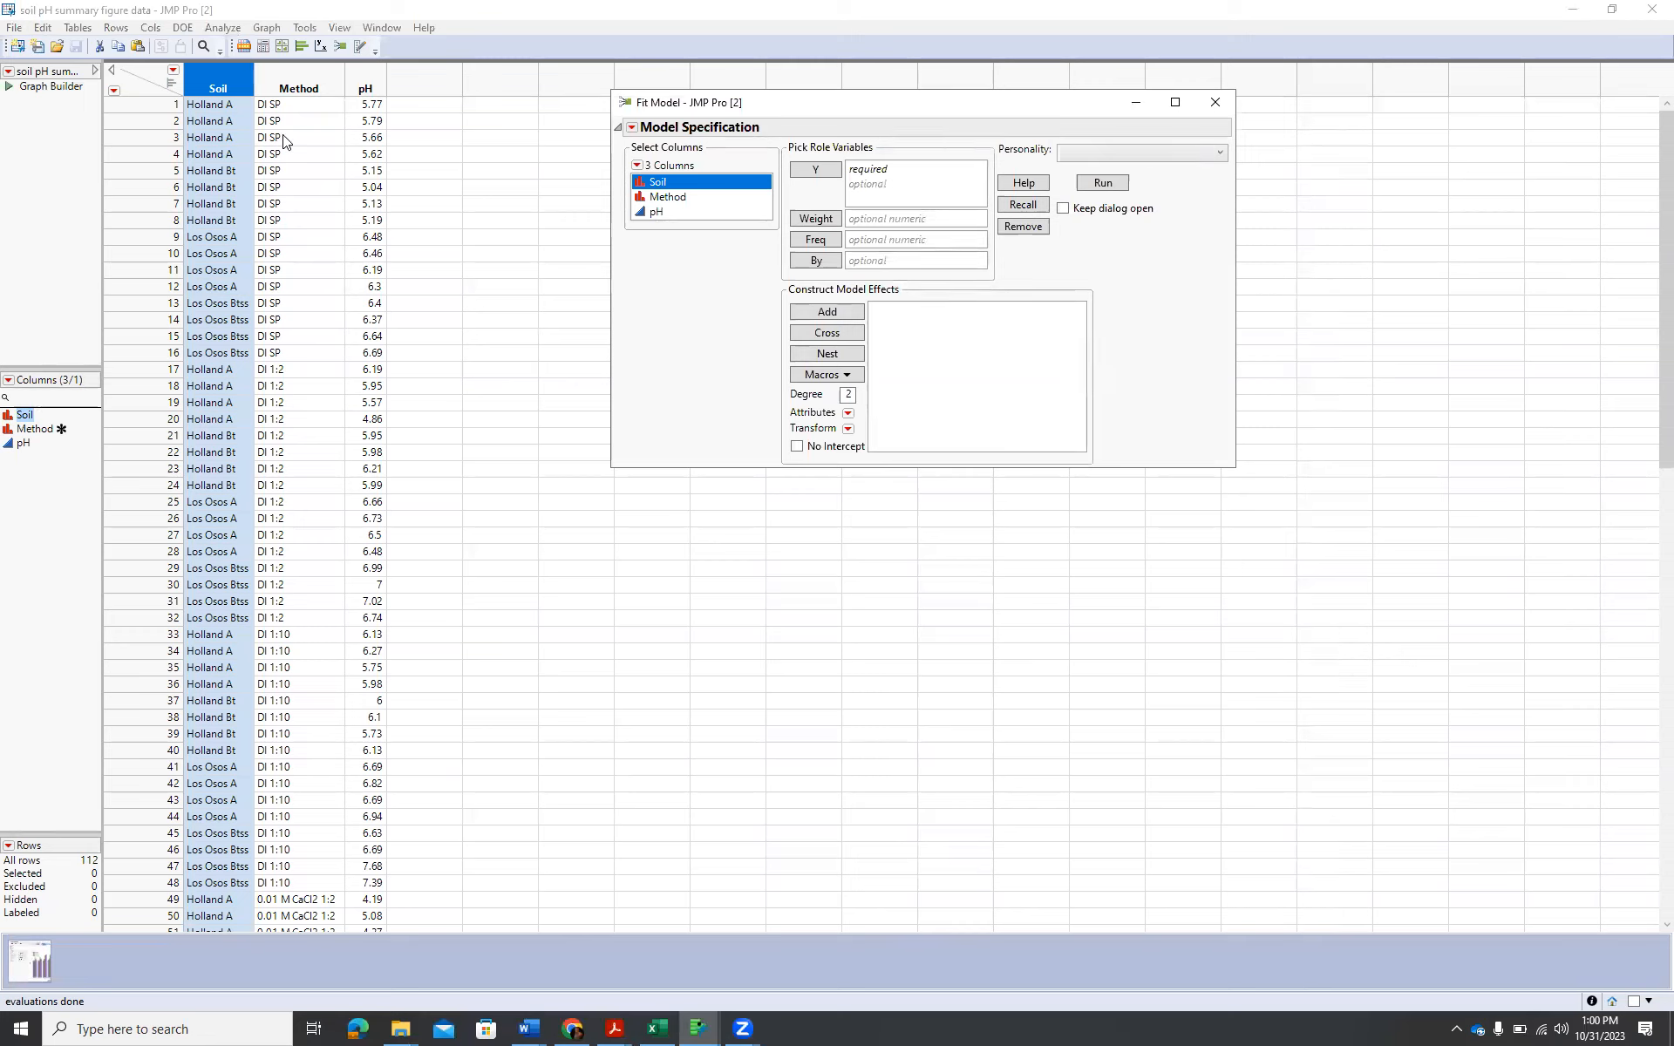
click(694, 210)
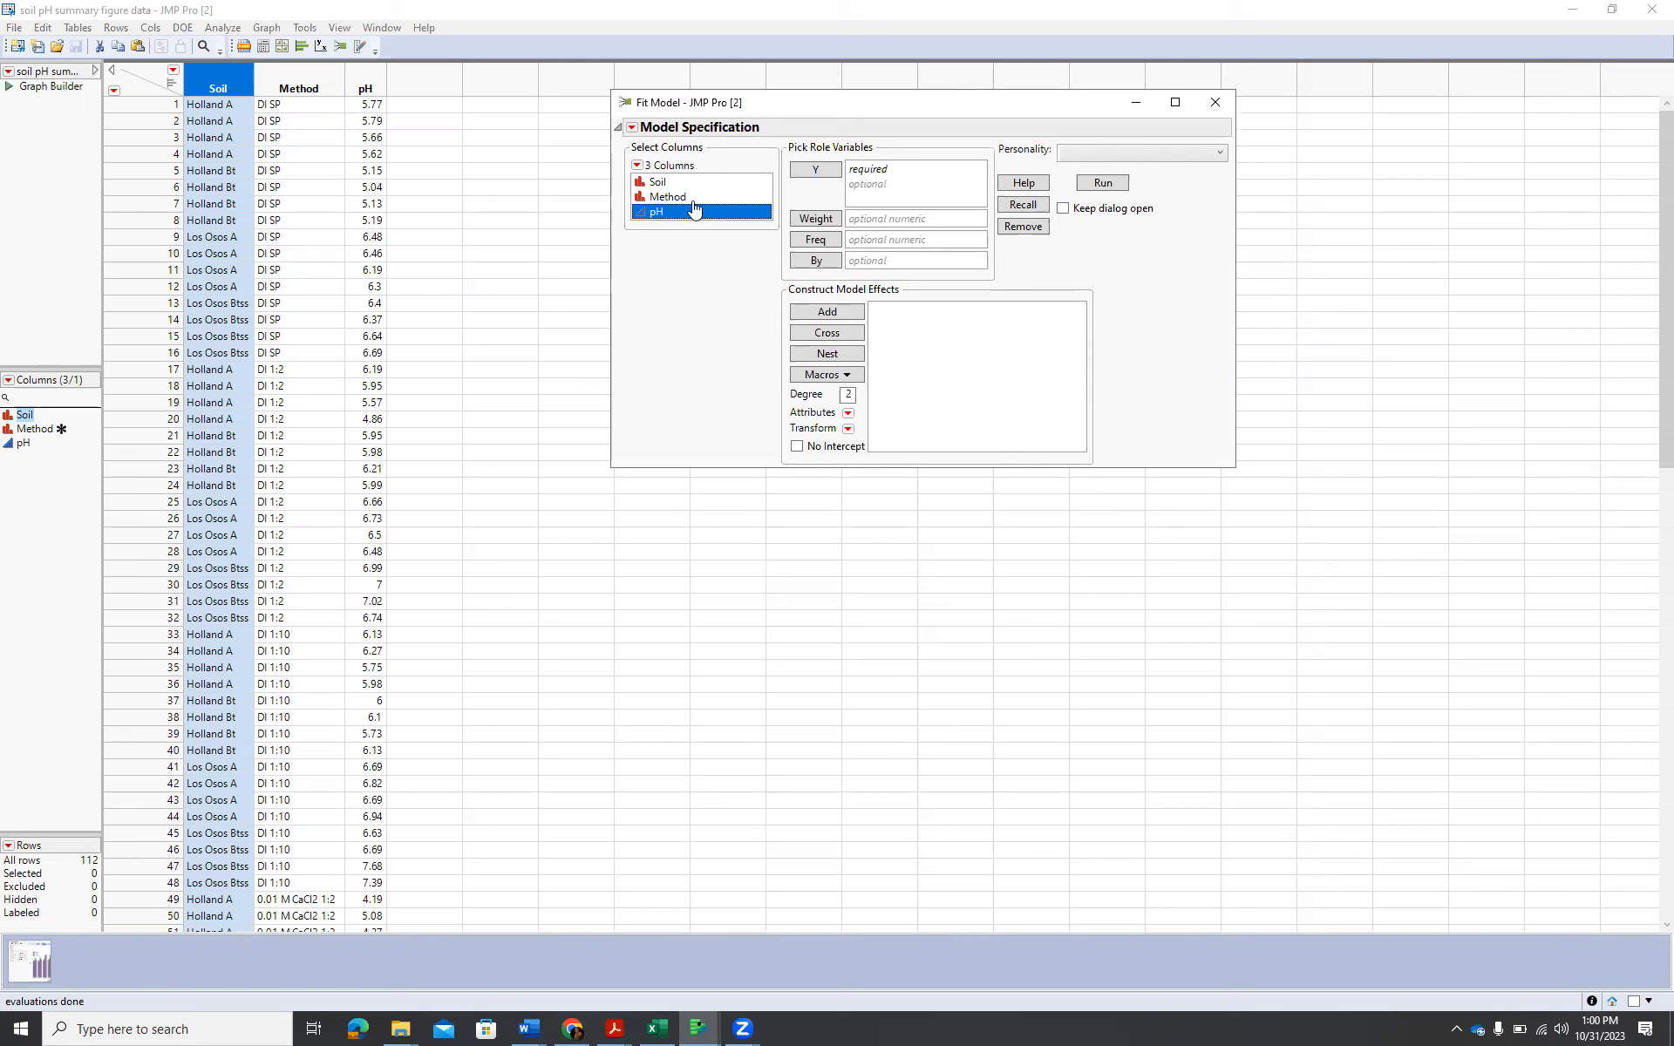
click(815, 170)
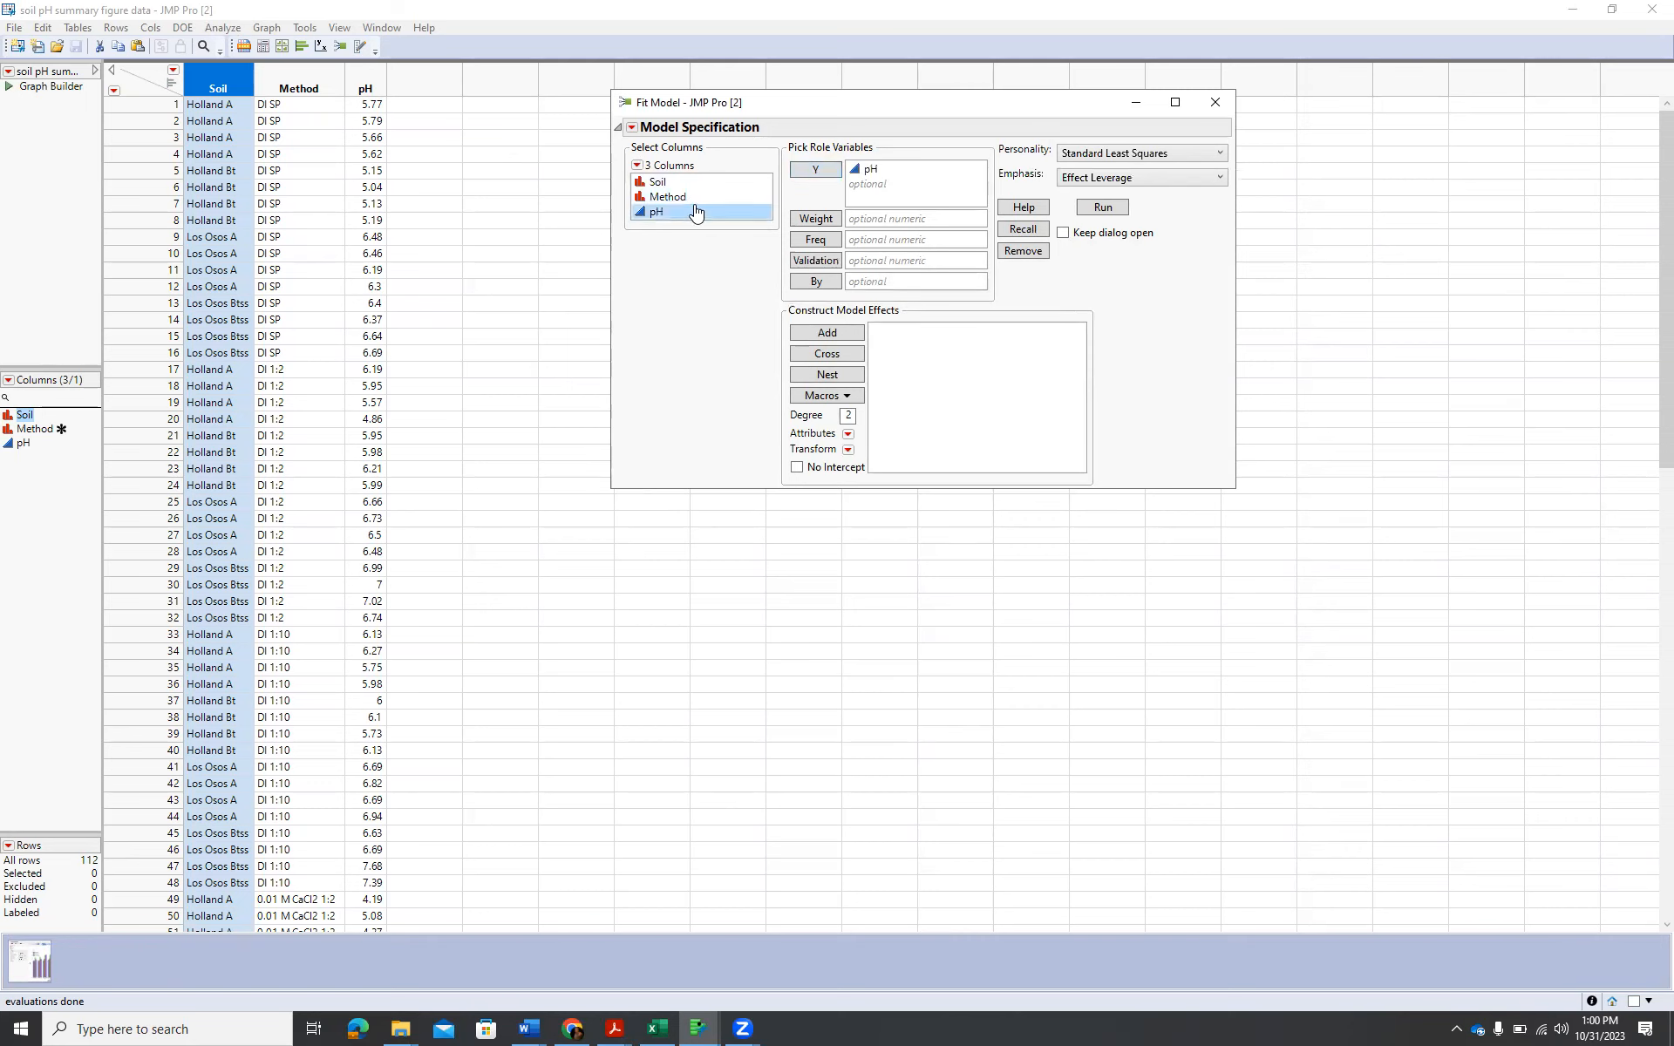
Add Soil, Method and the crossed Soil*Method interaction as model effects and run the model.
click(670, 182)
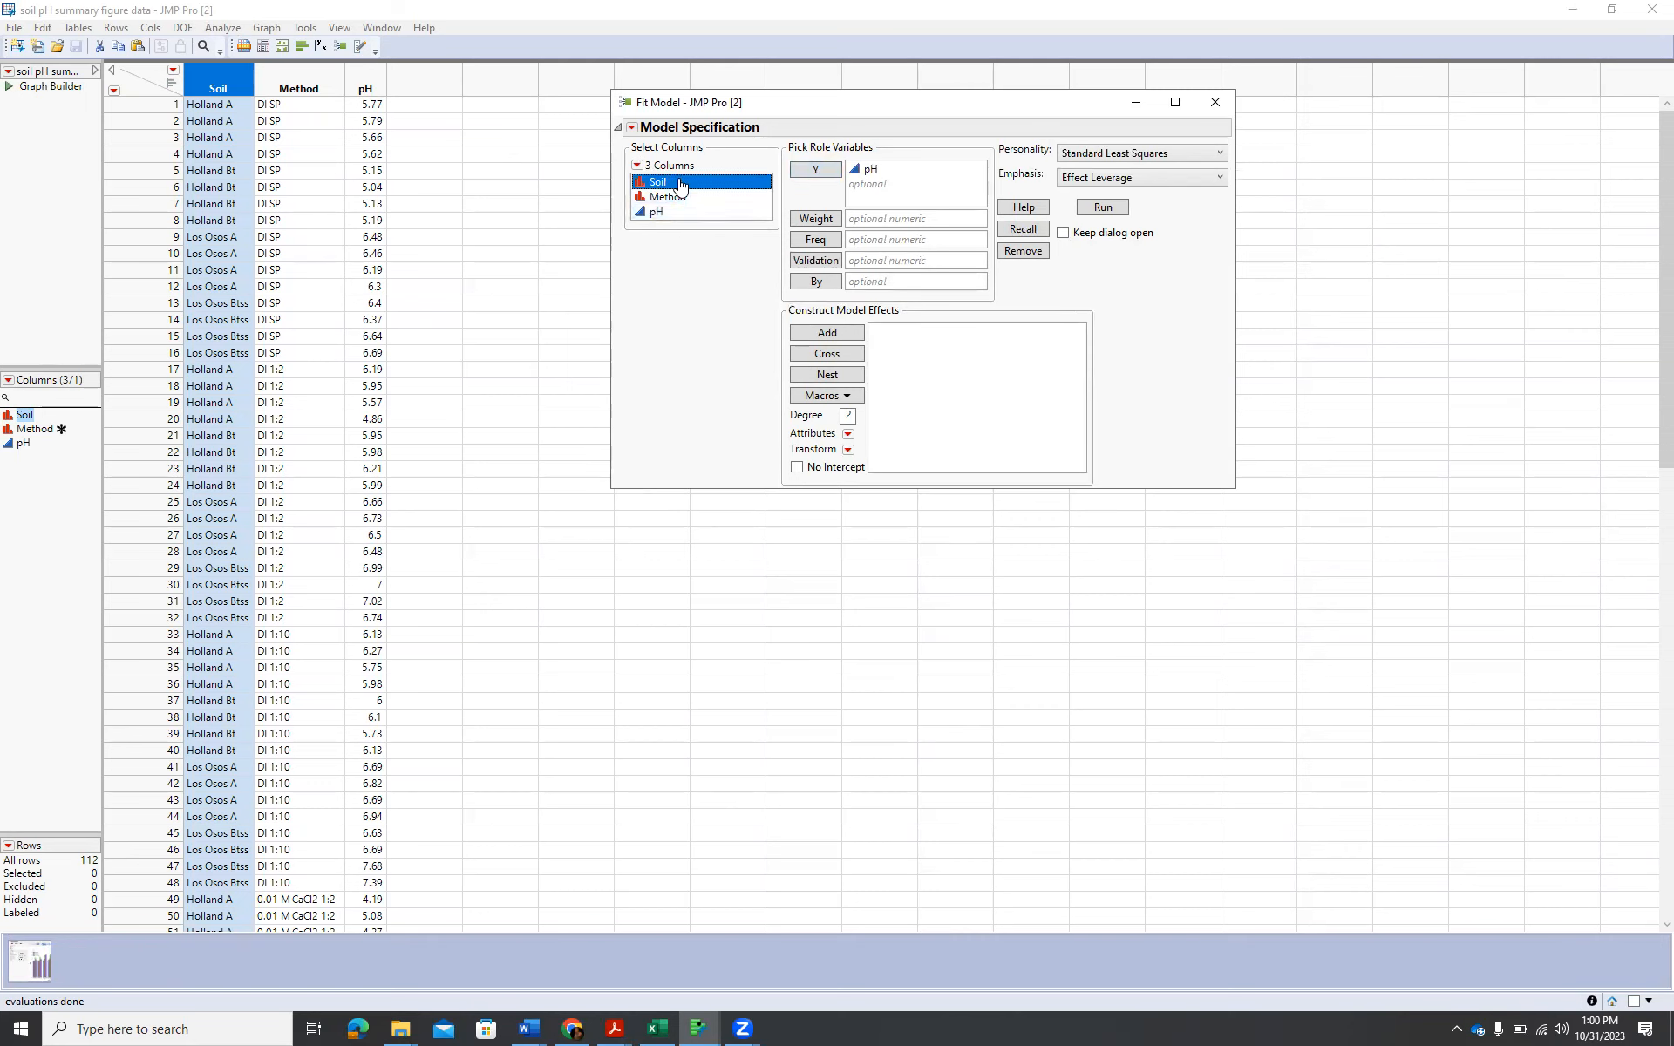
shift+click(681, 201)
click(820, 335)
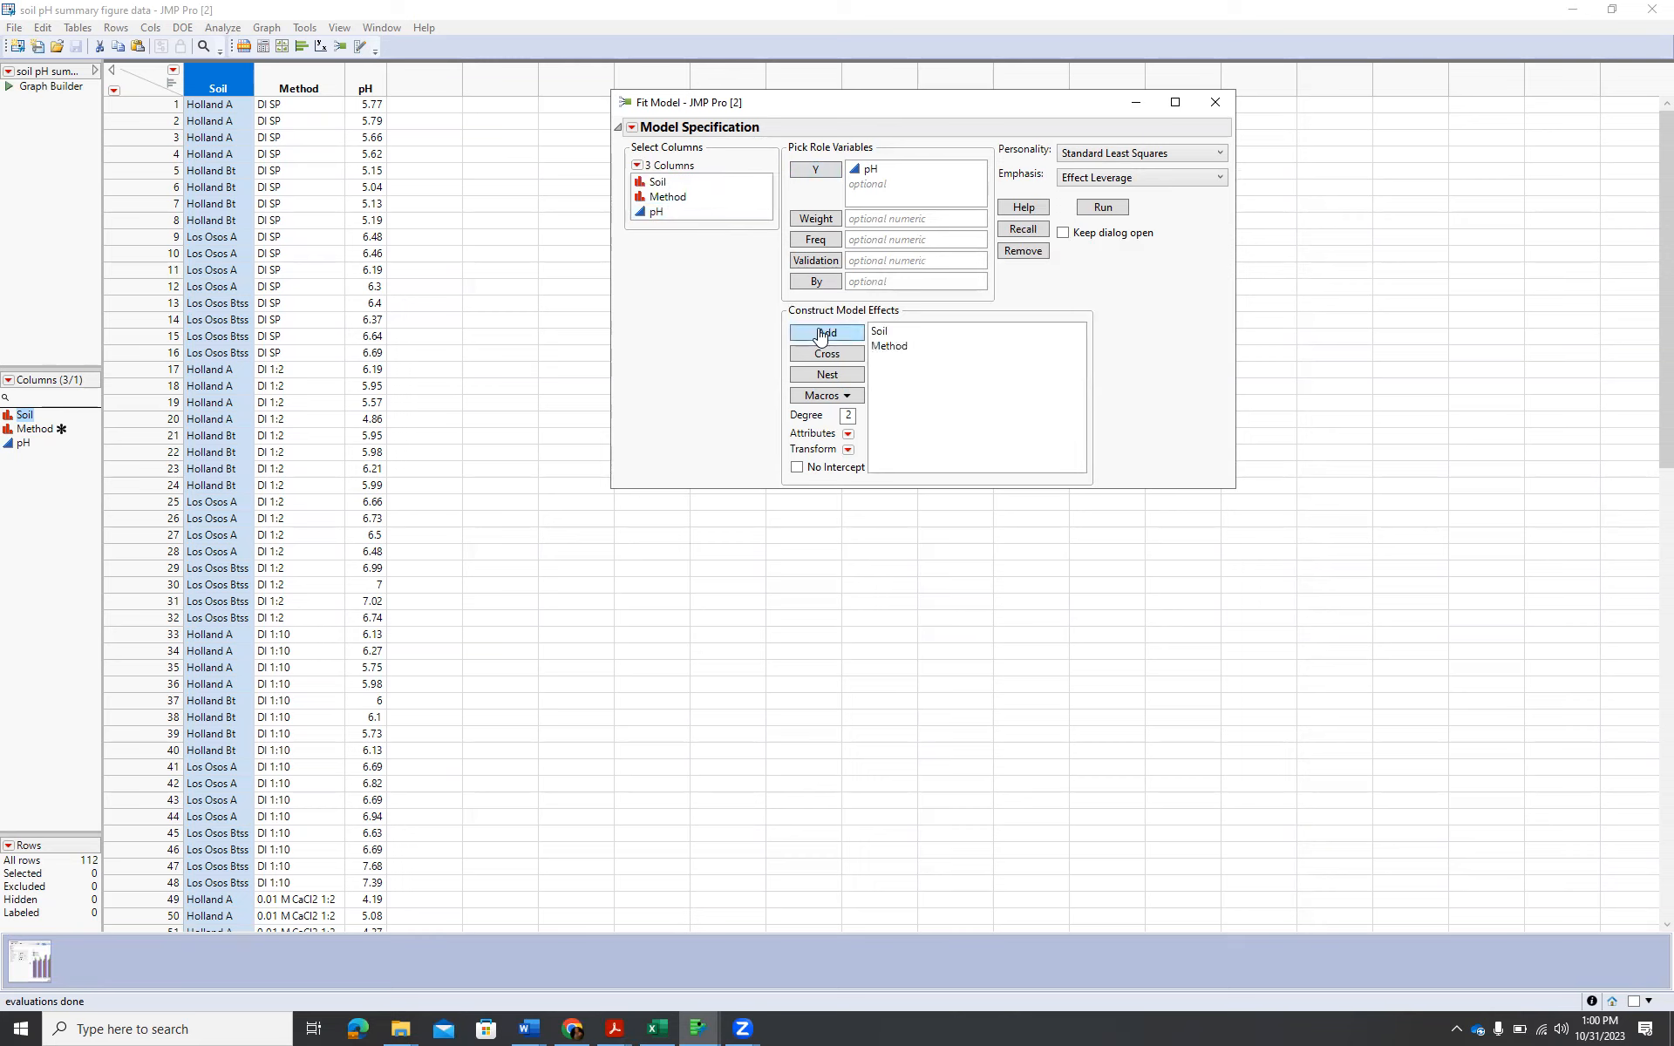
click(660, 182)
shift+click(679, 199)
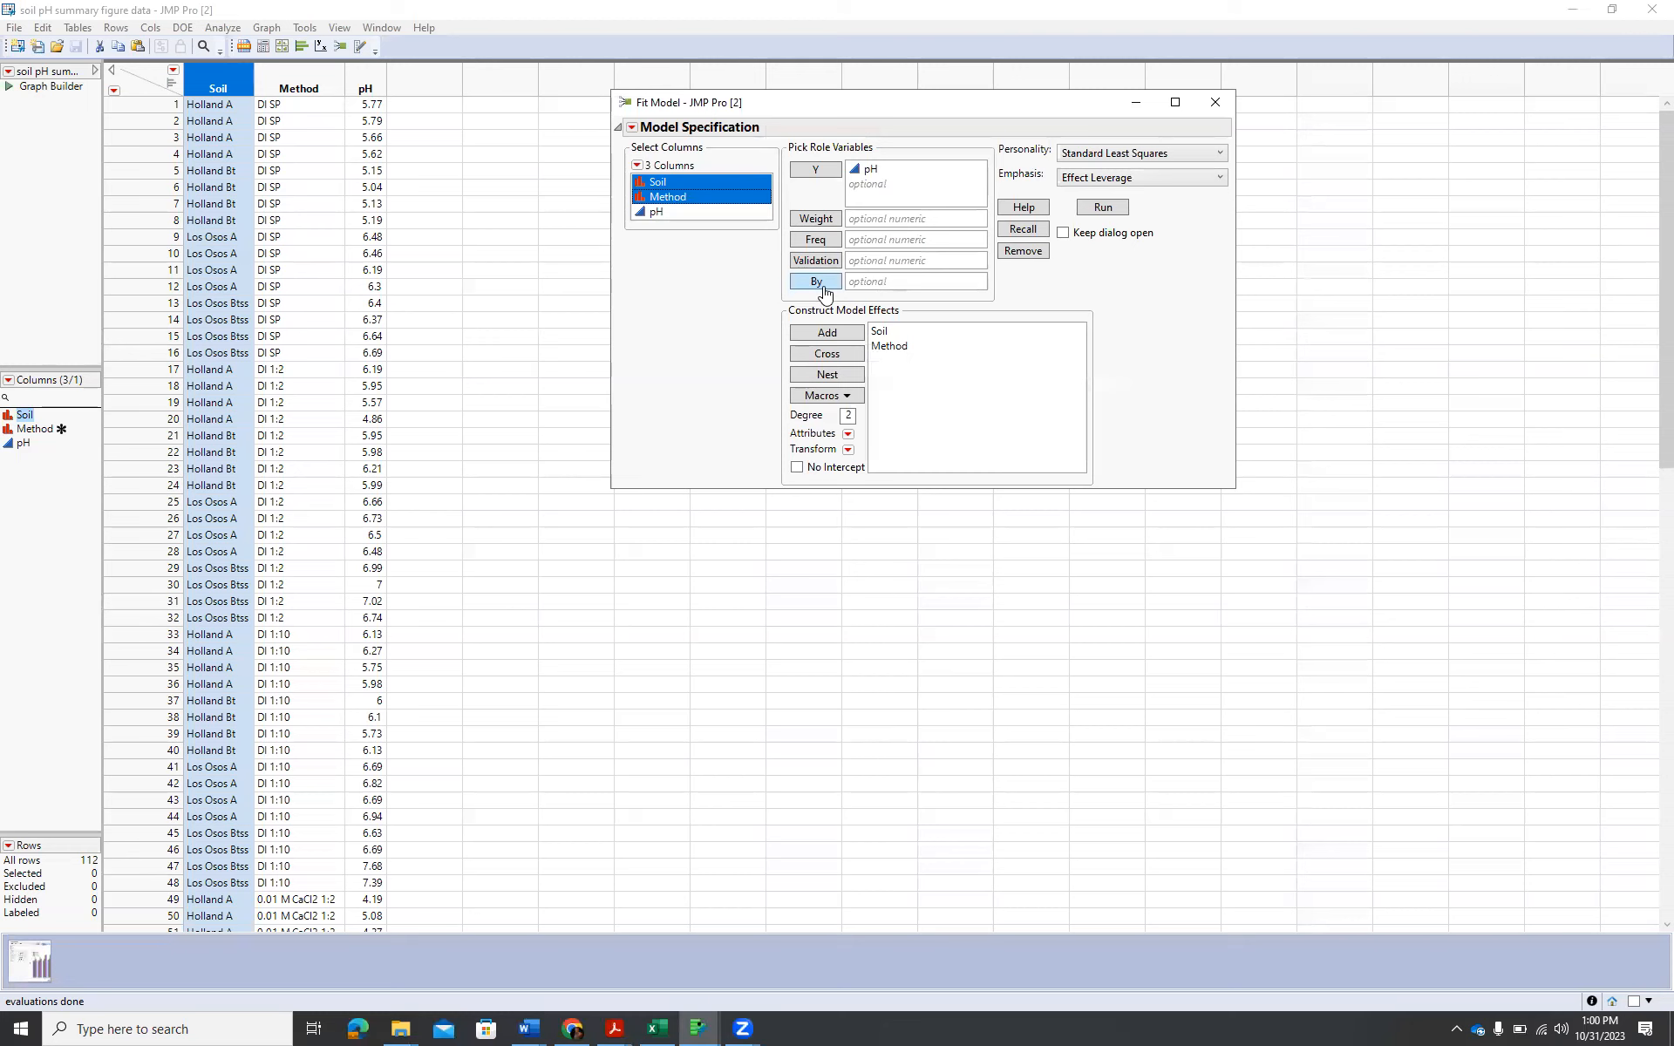
click(840, 354)
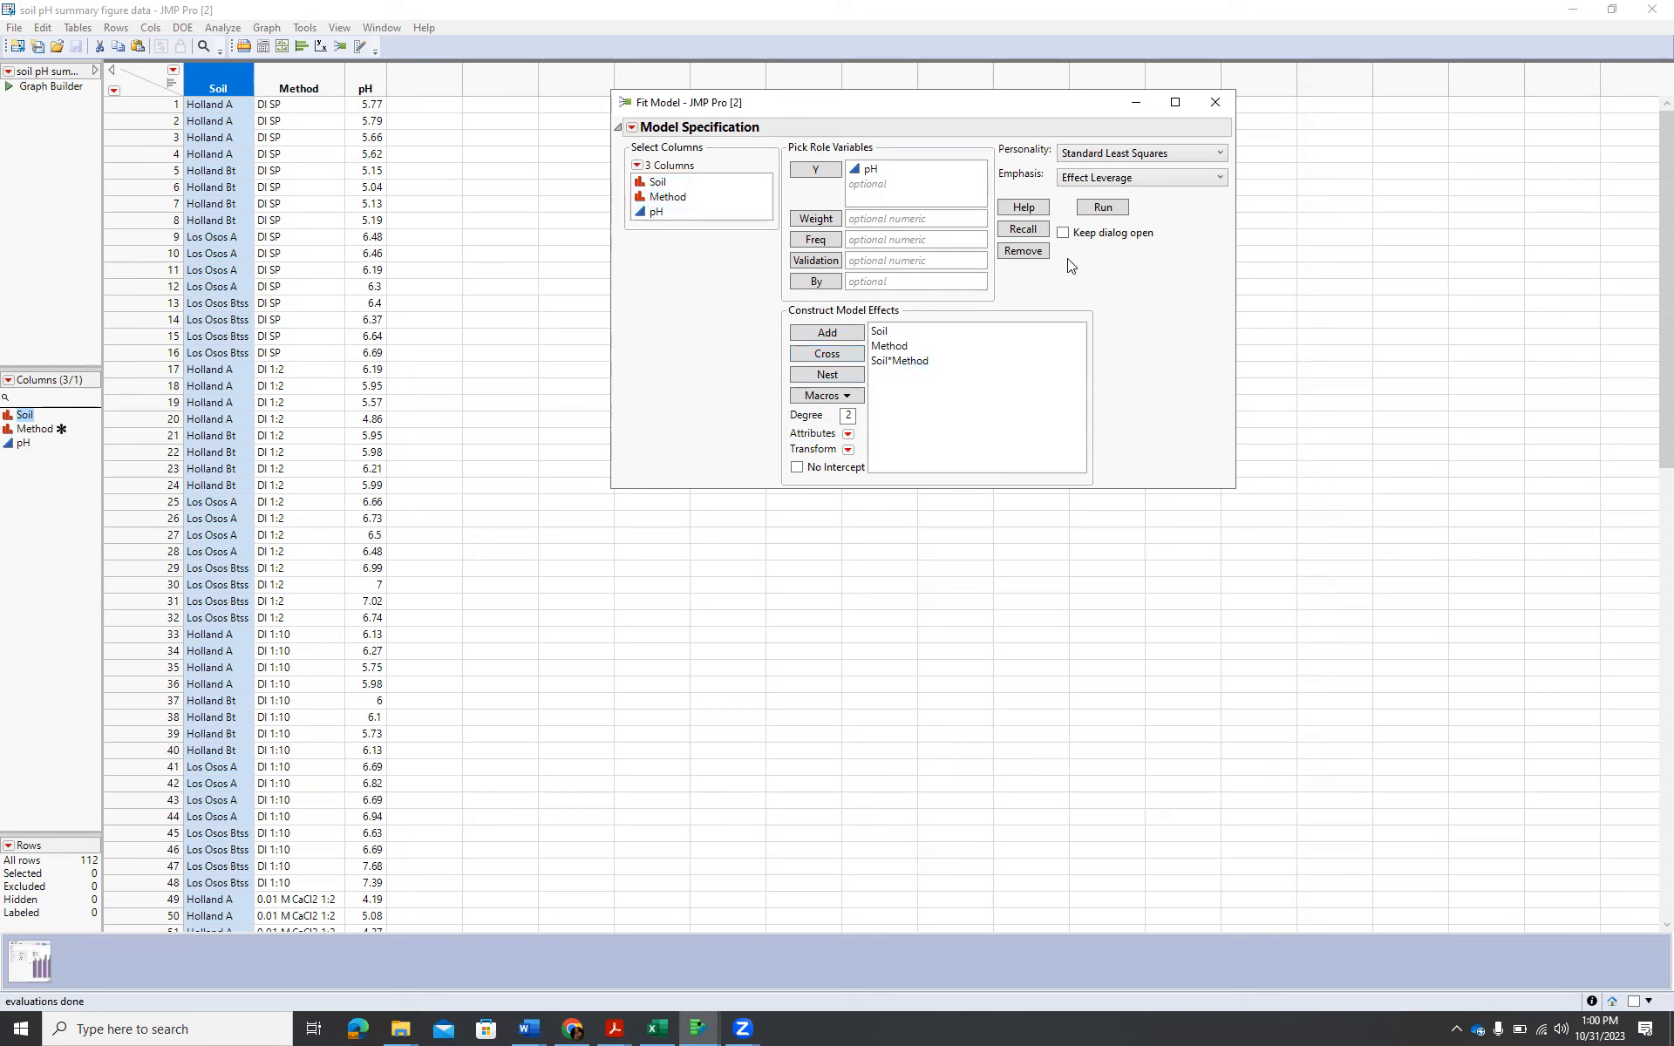
click(1103, 208)
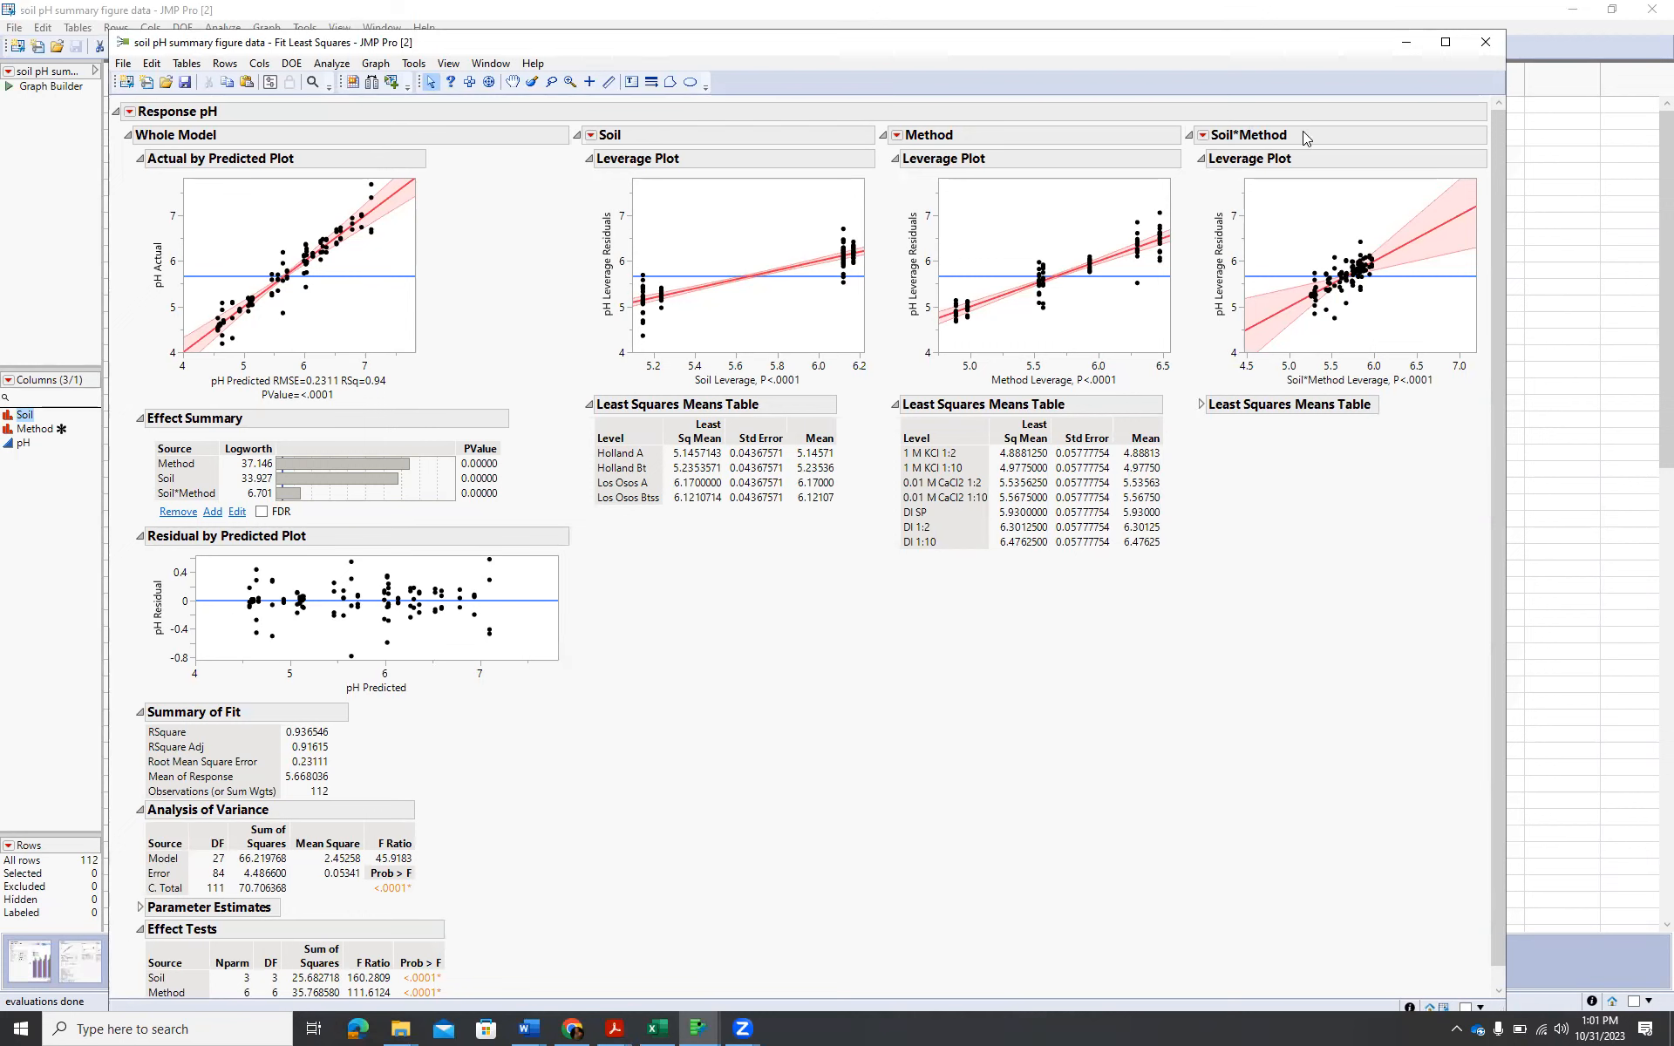
Run the LSMeans Tukey HSD comparison for Soil*Method and hide its crosstab report.
click(1203, 137)
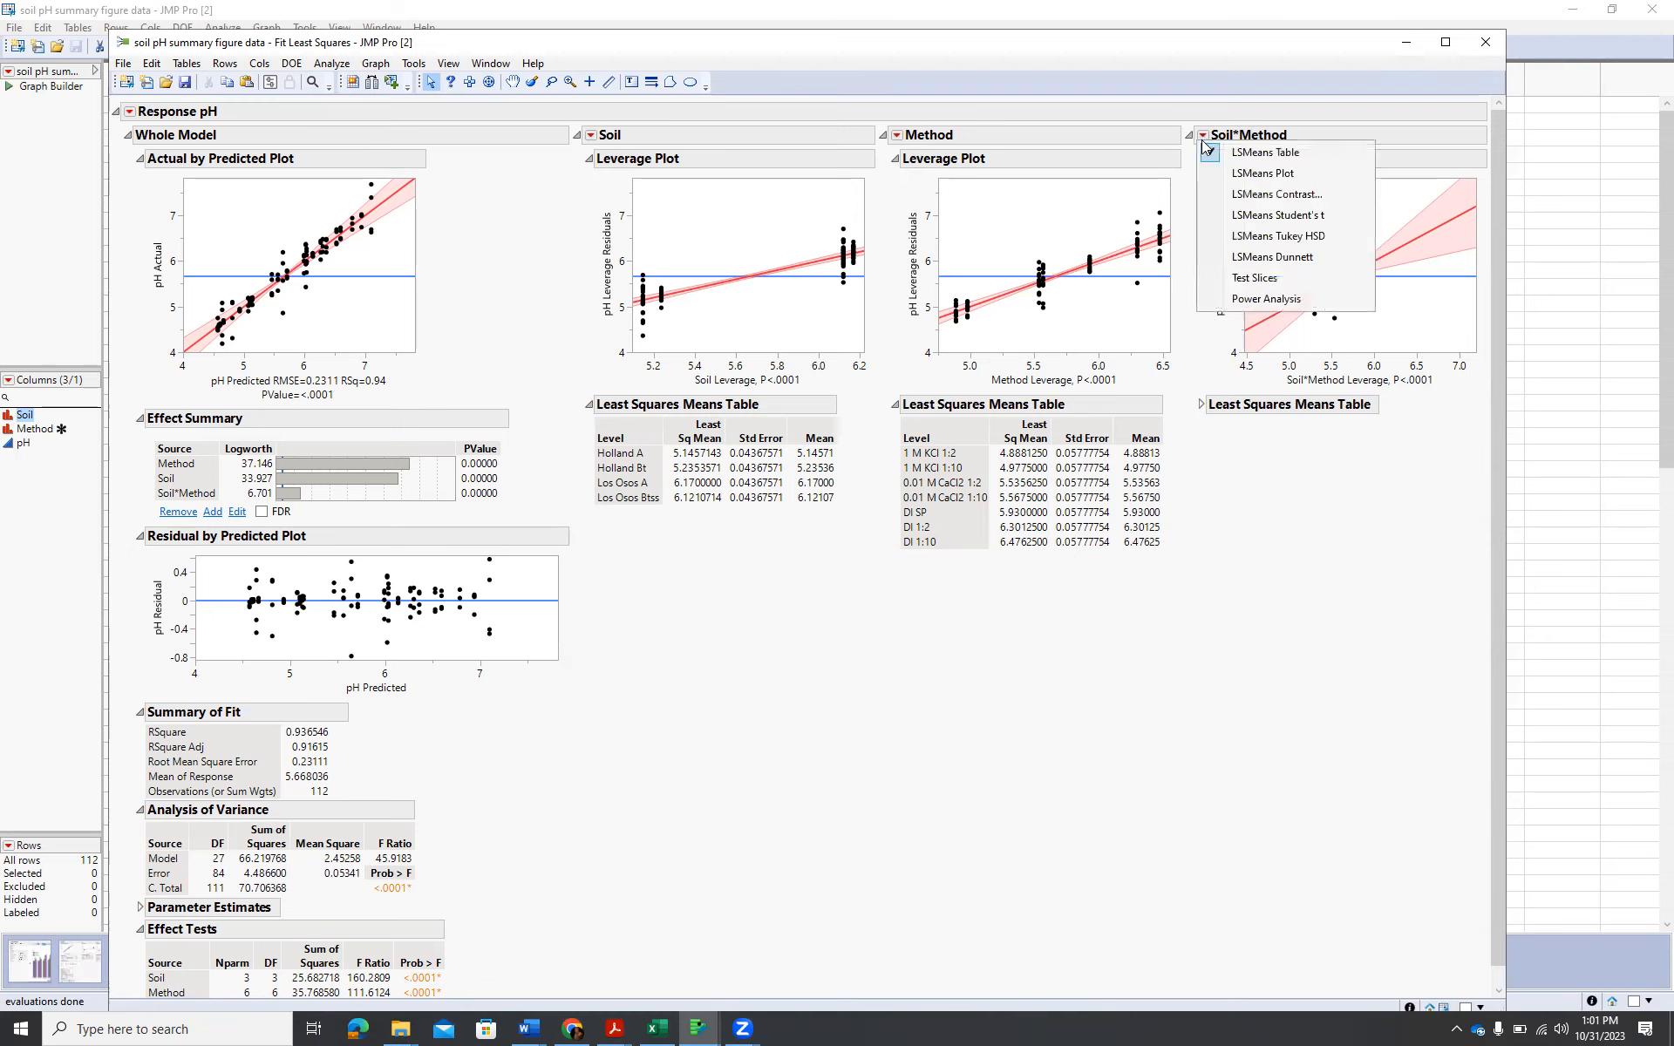
click(1288, 237)
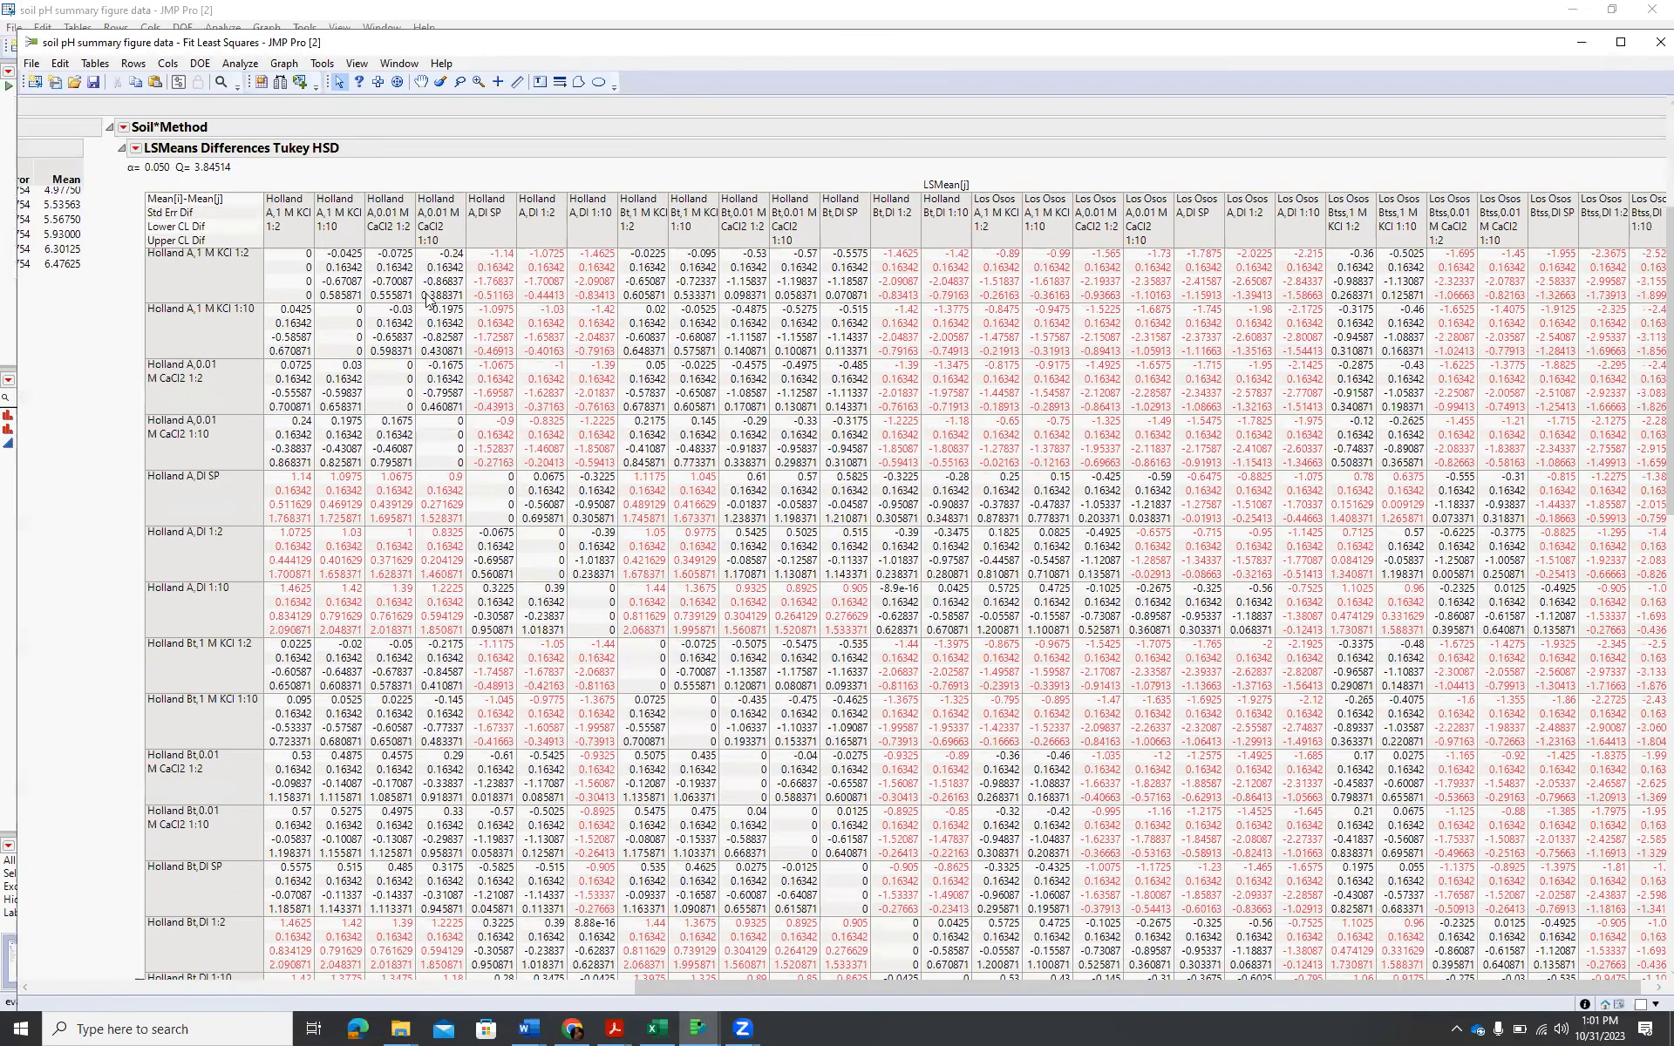
click(136, 148)
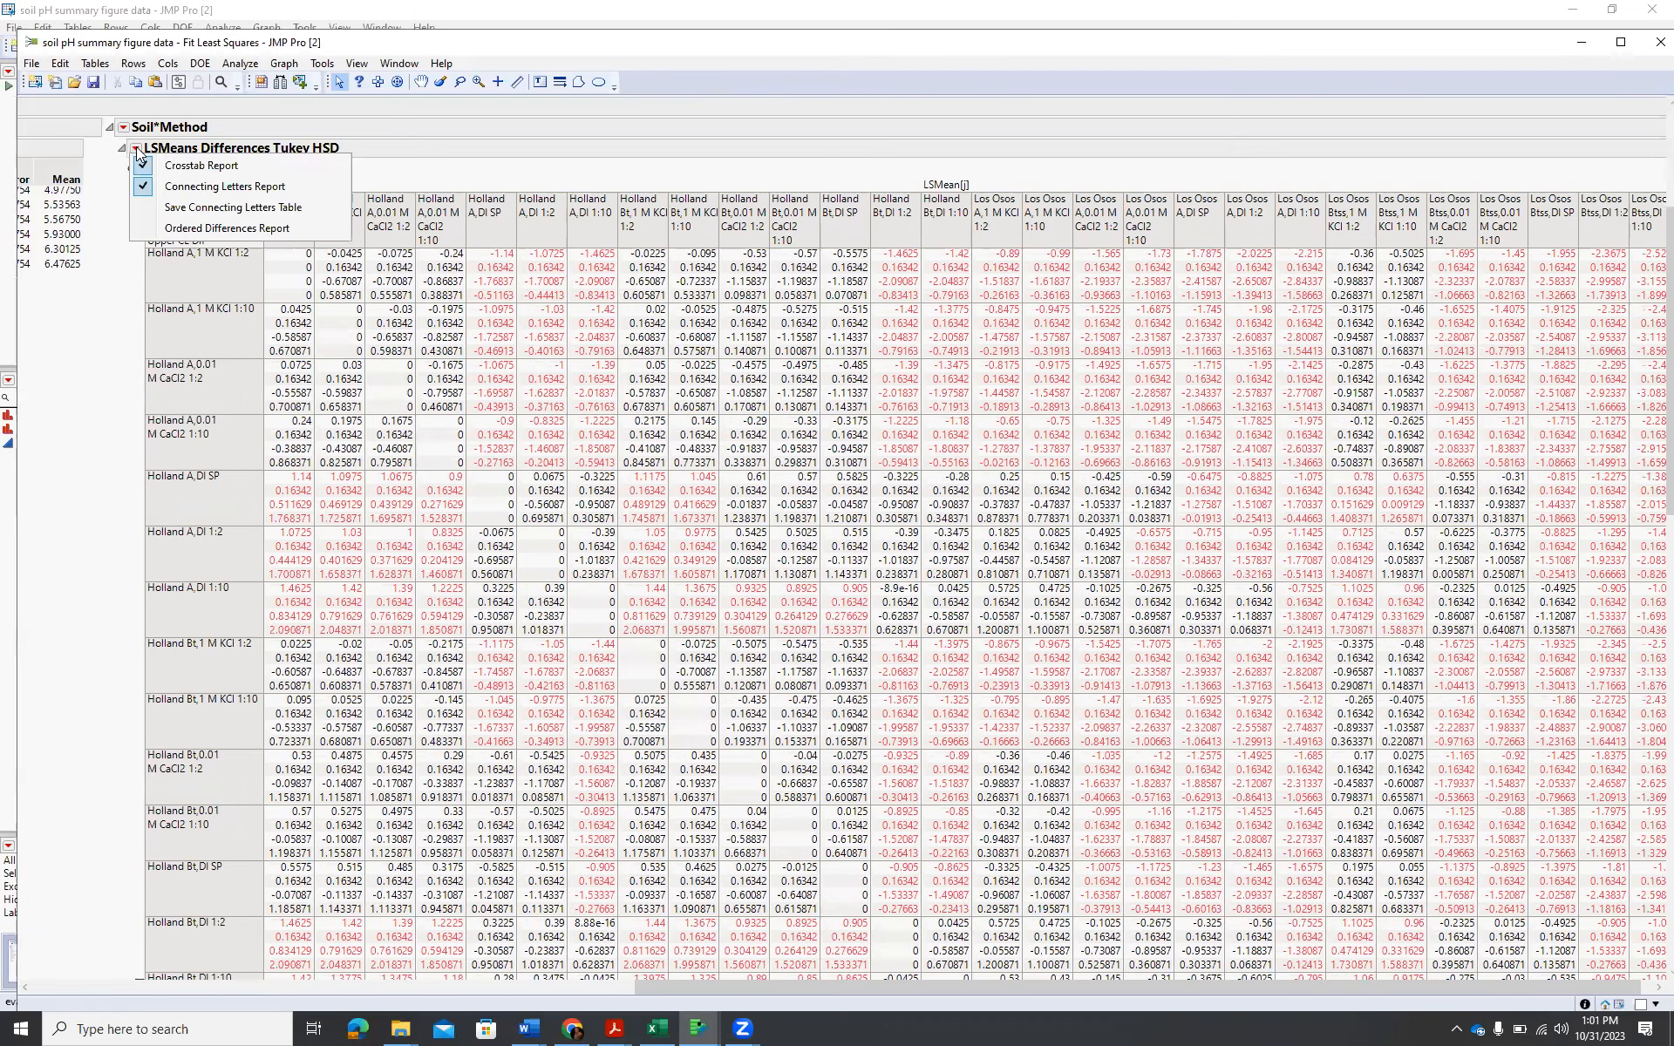
click(216, 167)
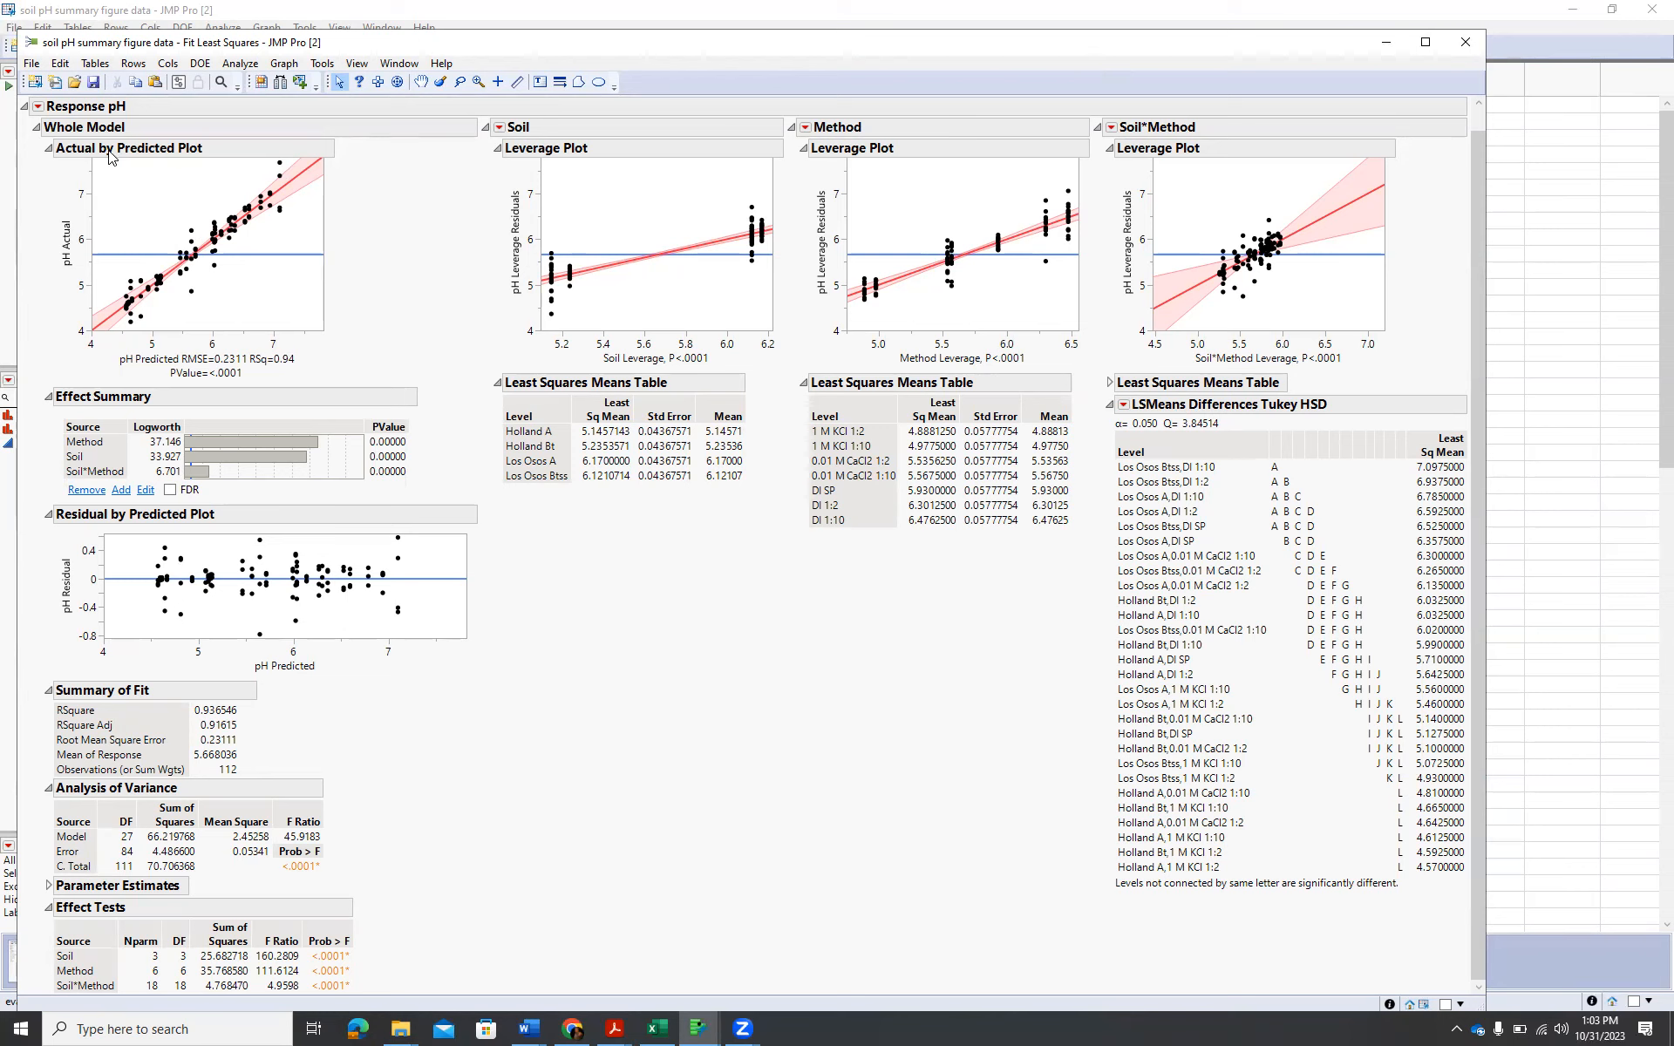
Save the model's script to the data table as Fit Least Squares.
click(38, 106)
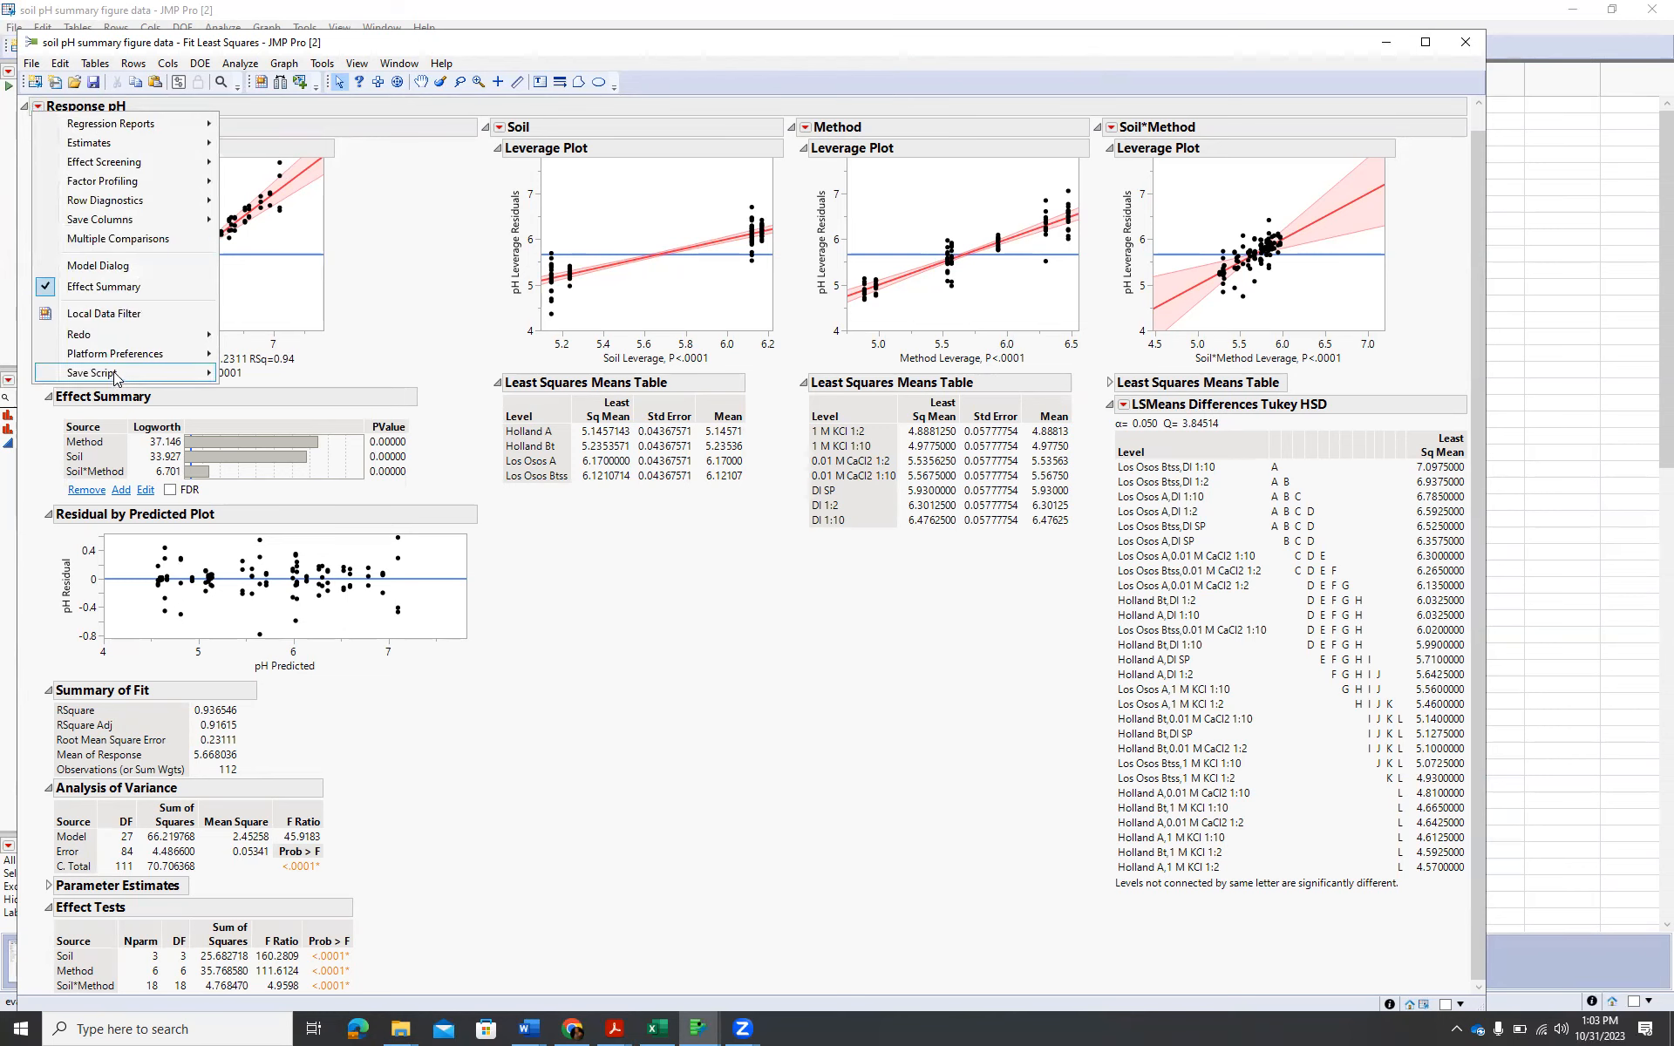
mouse_move(114, 378)
click(334, 369)
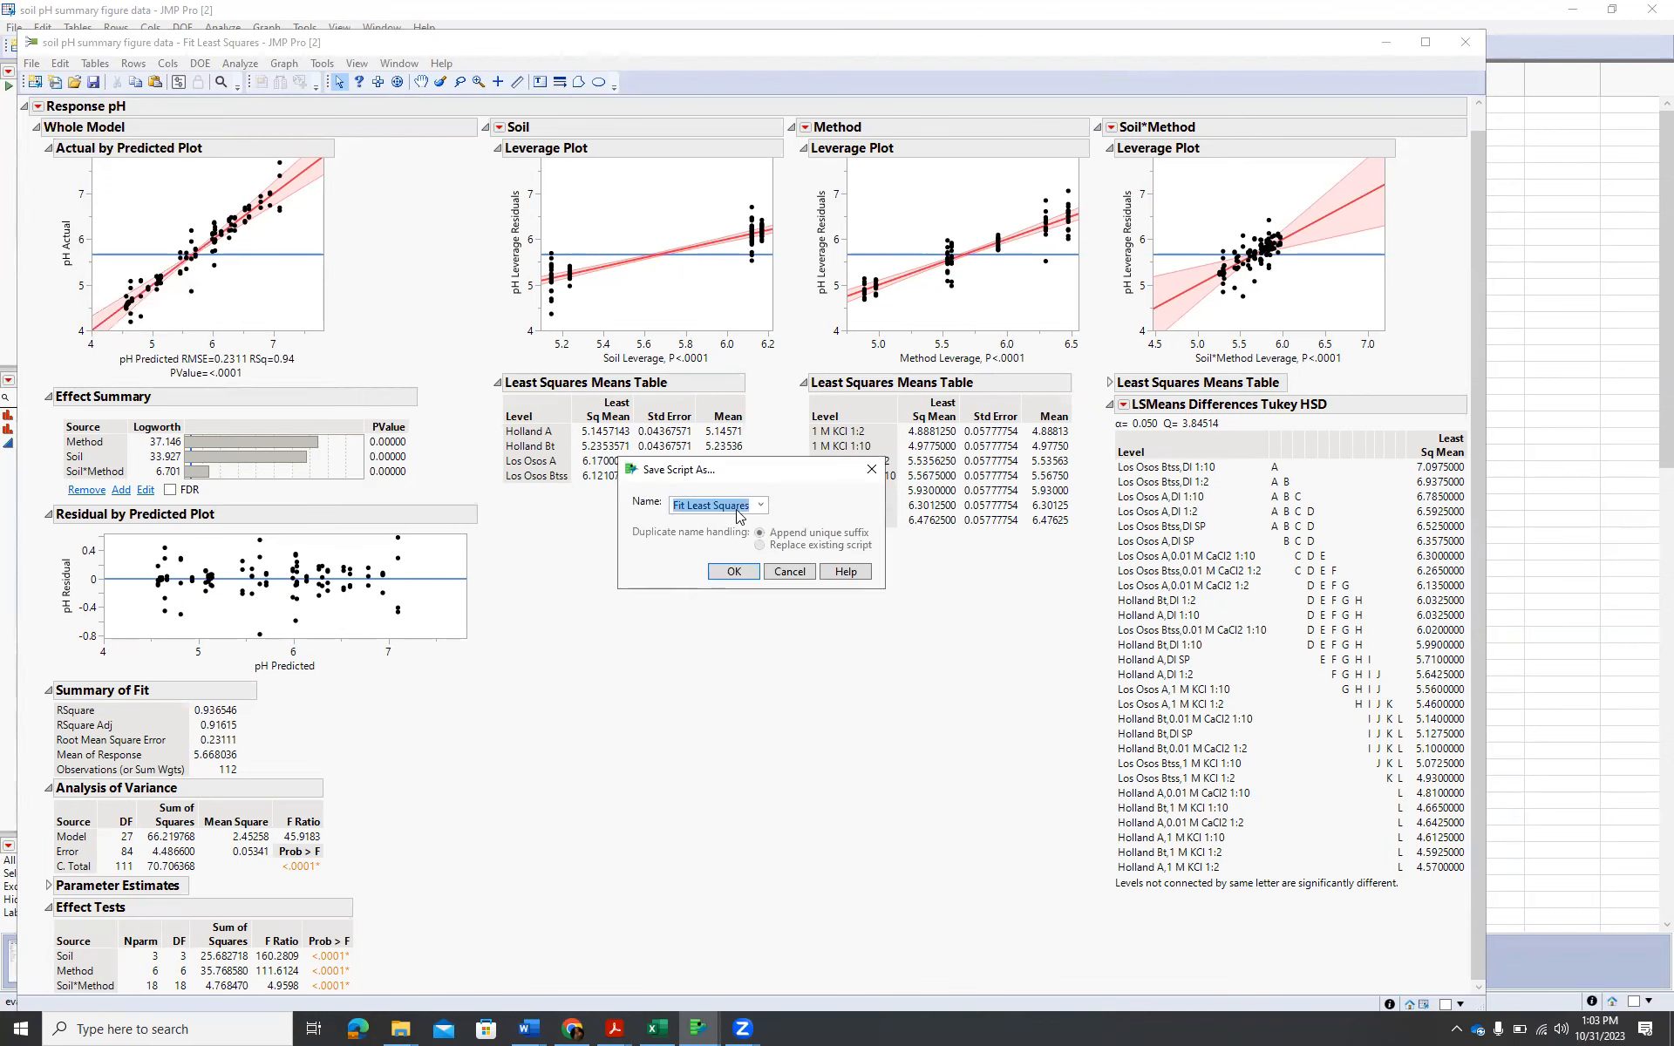
click(743, 575)
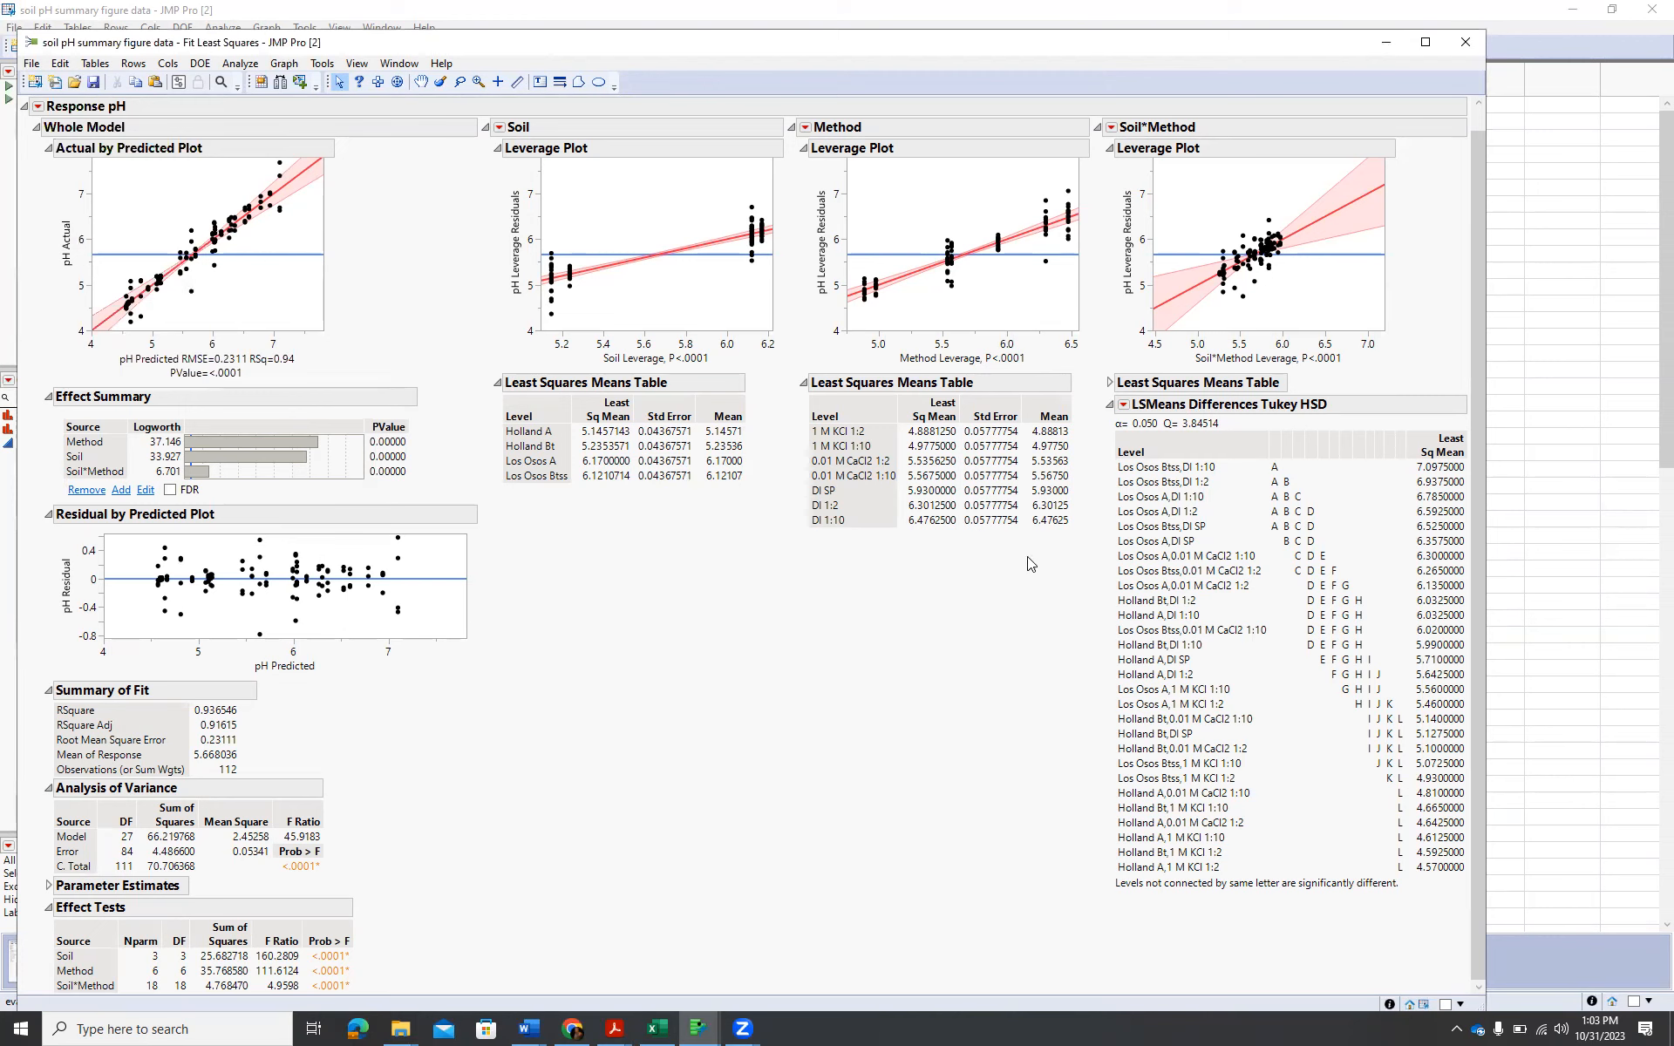
click(1123, 406)
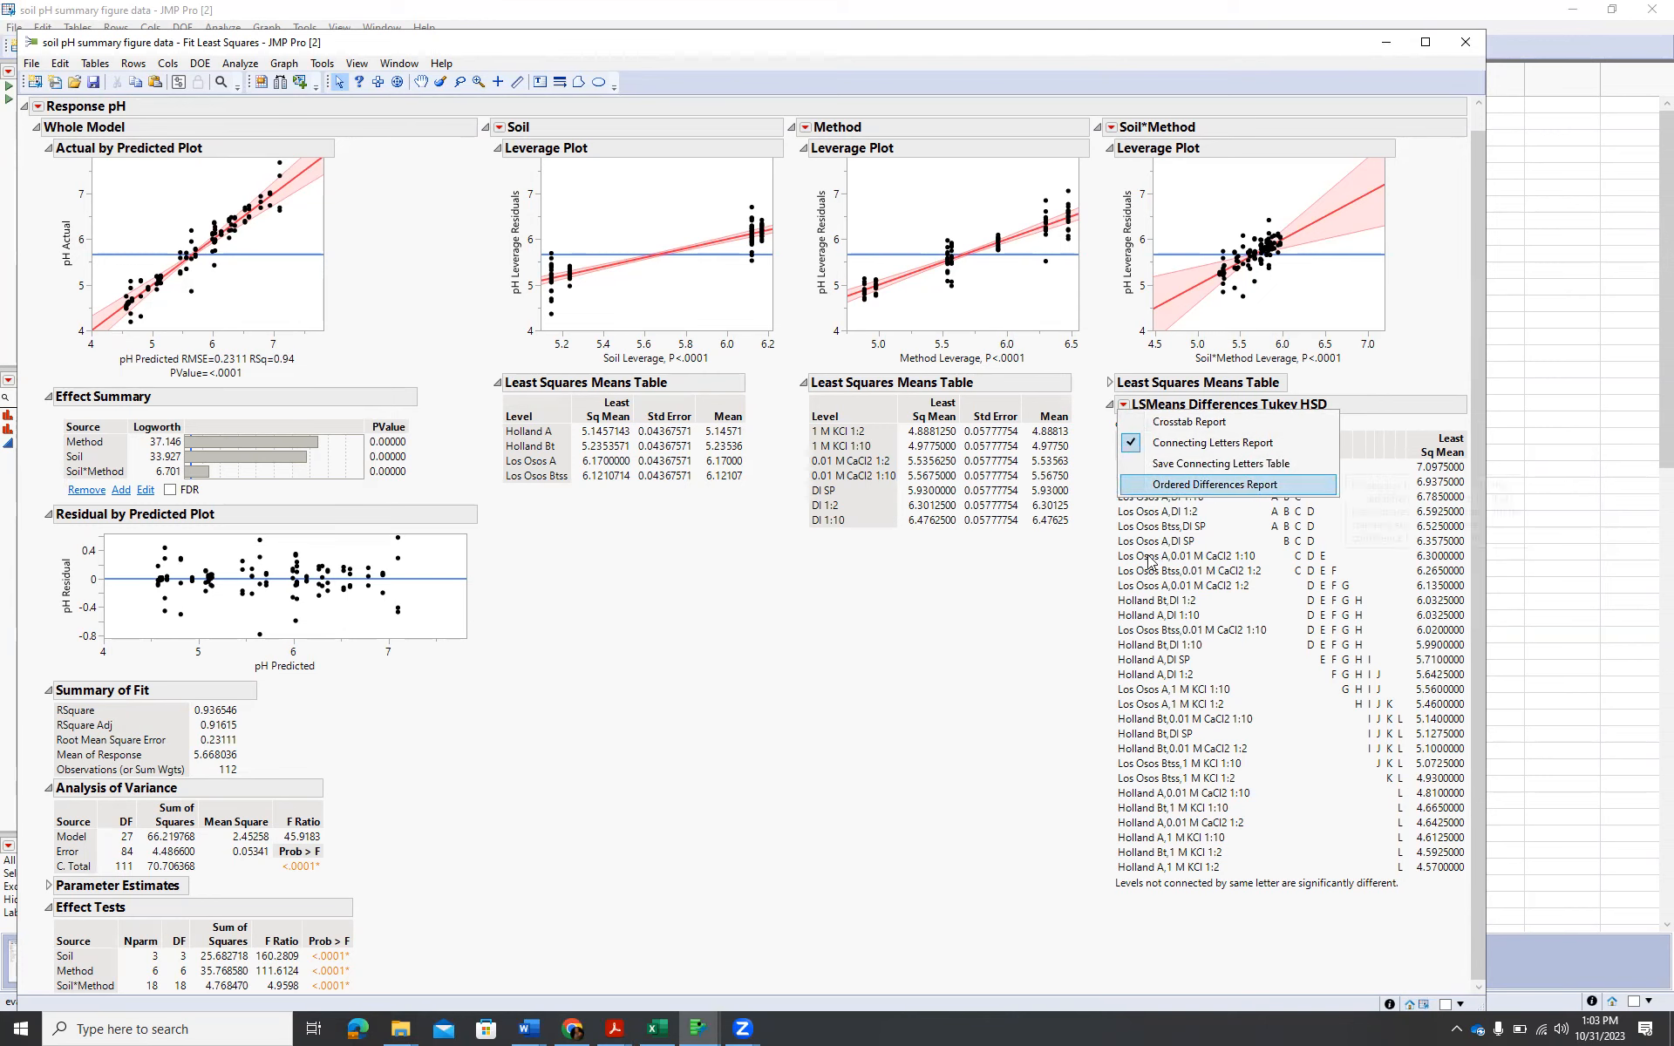
click(939, 672)
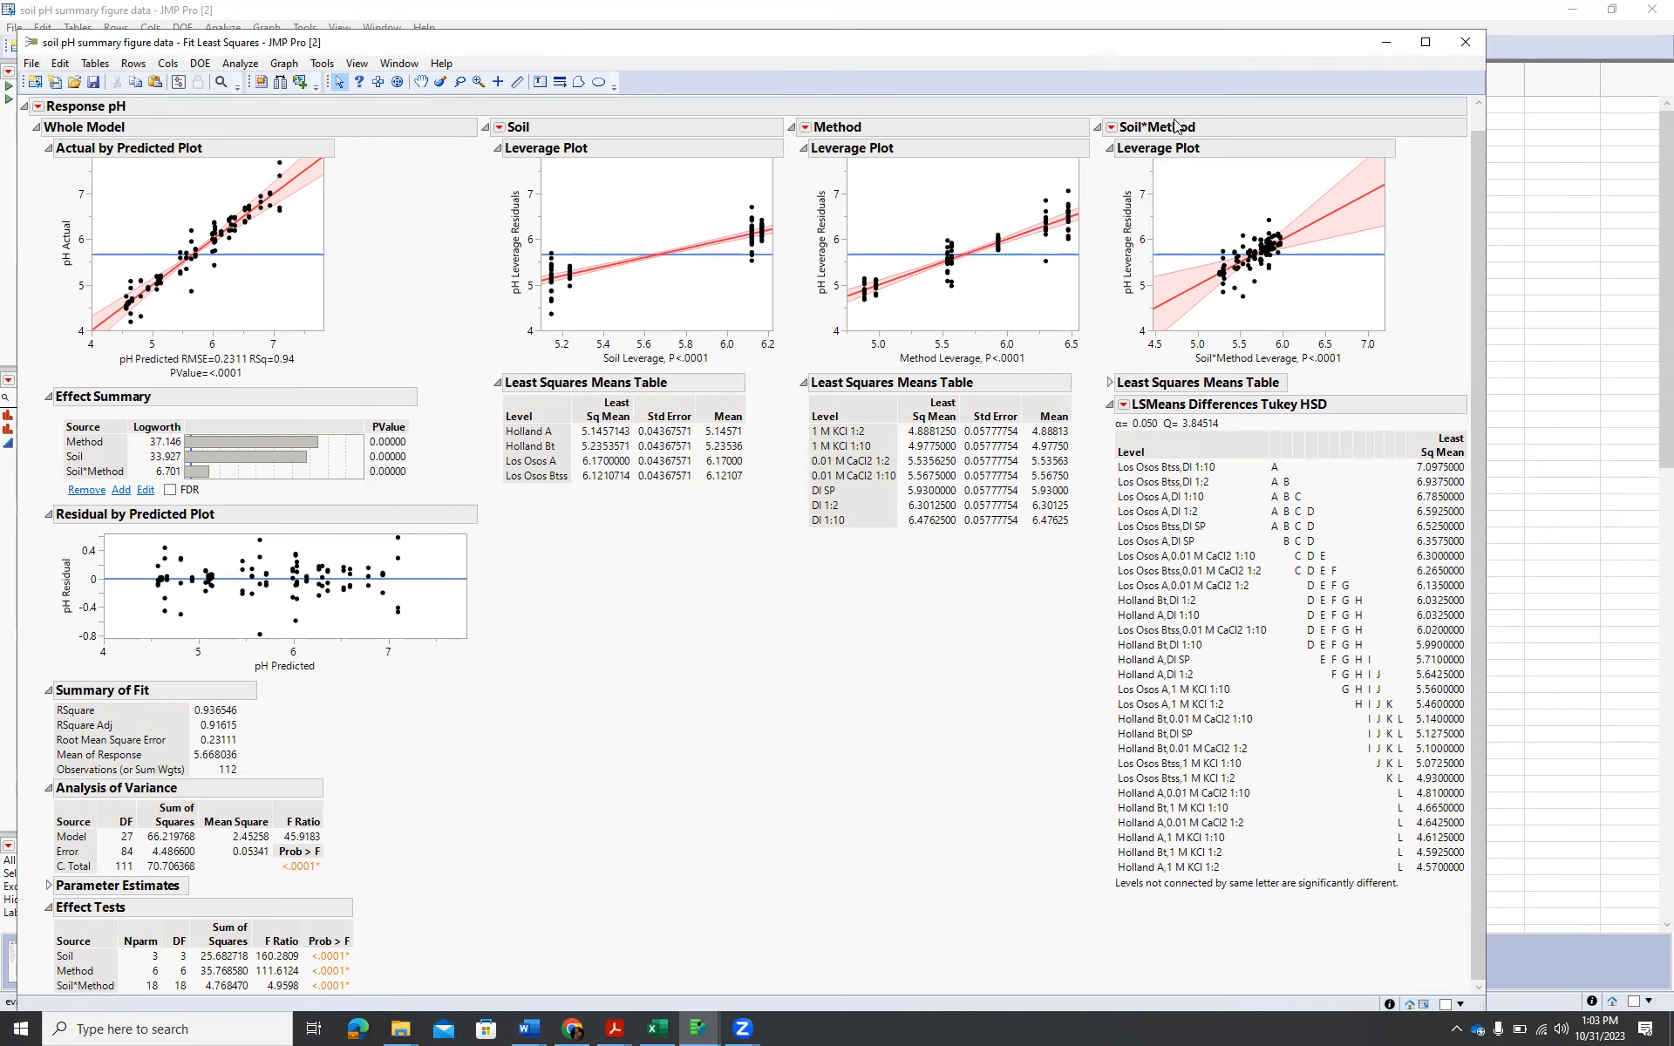
click(1113, 128)
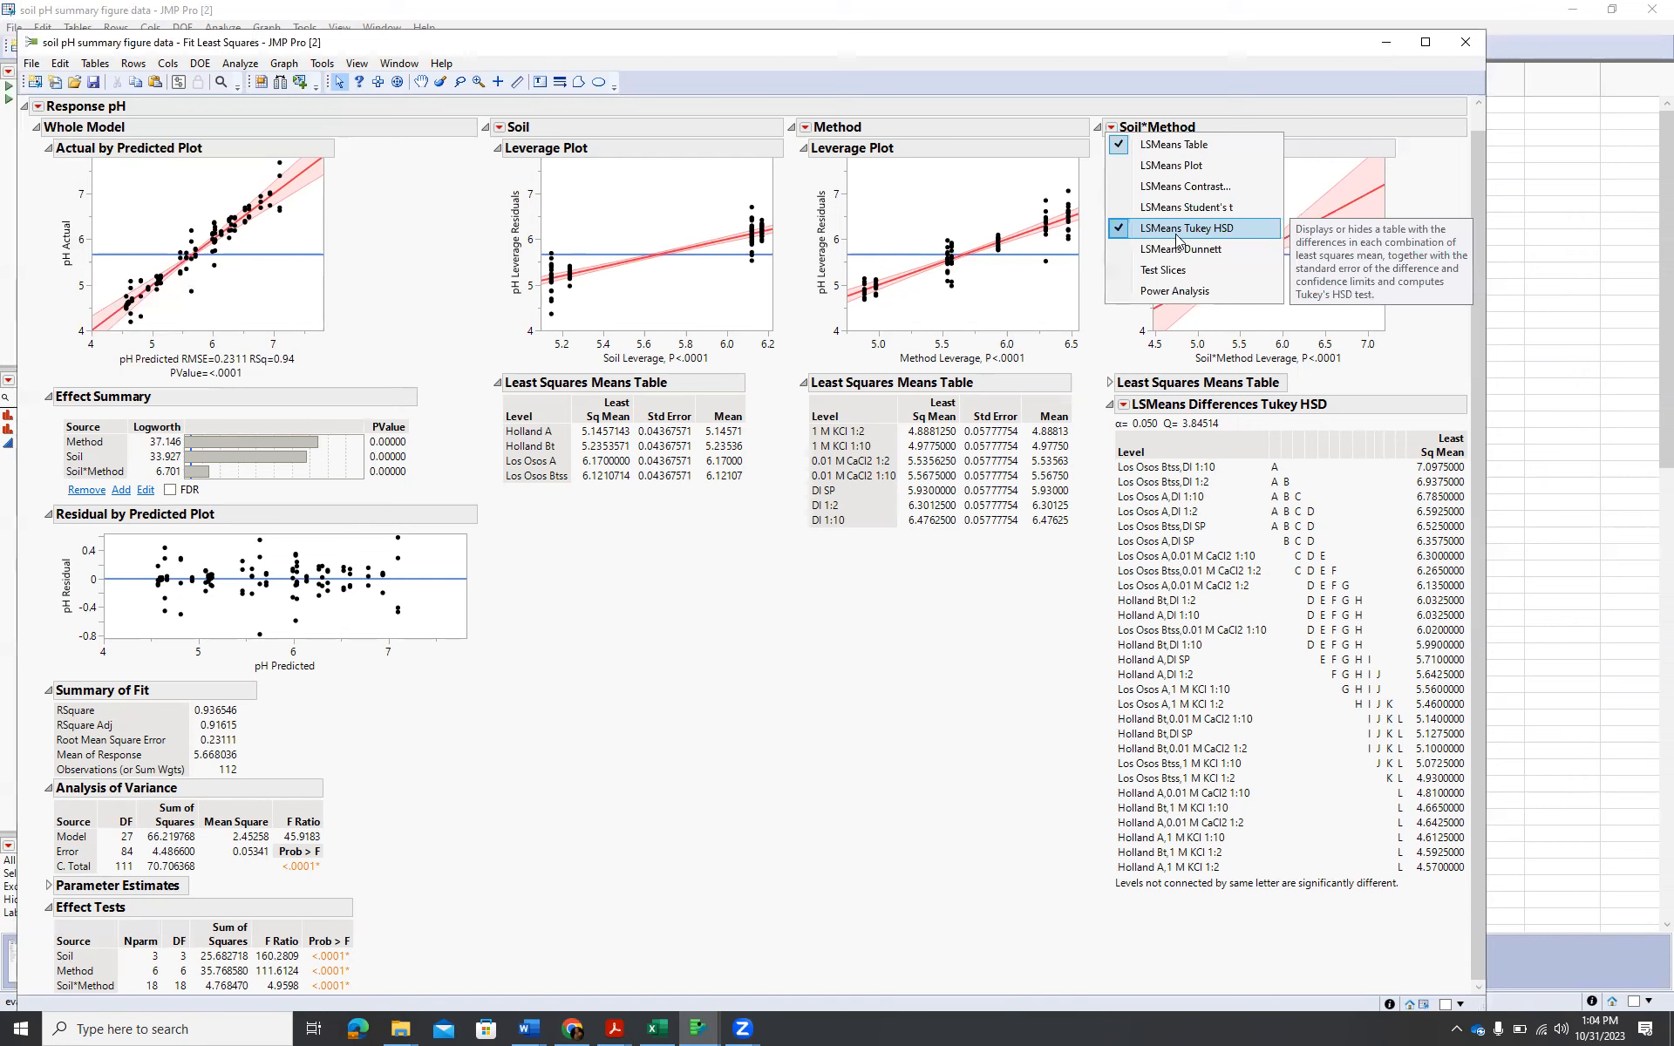
click(934, 765)
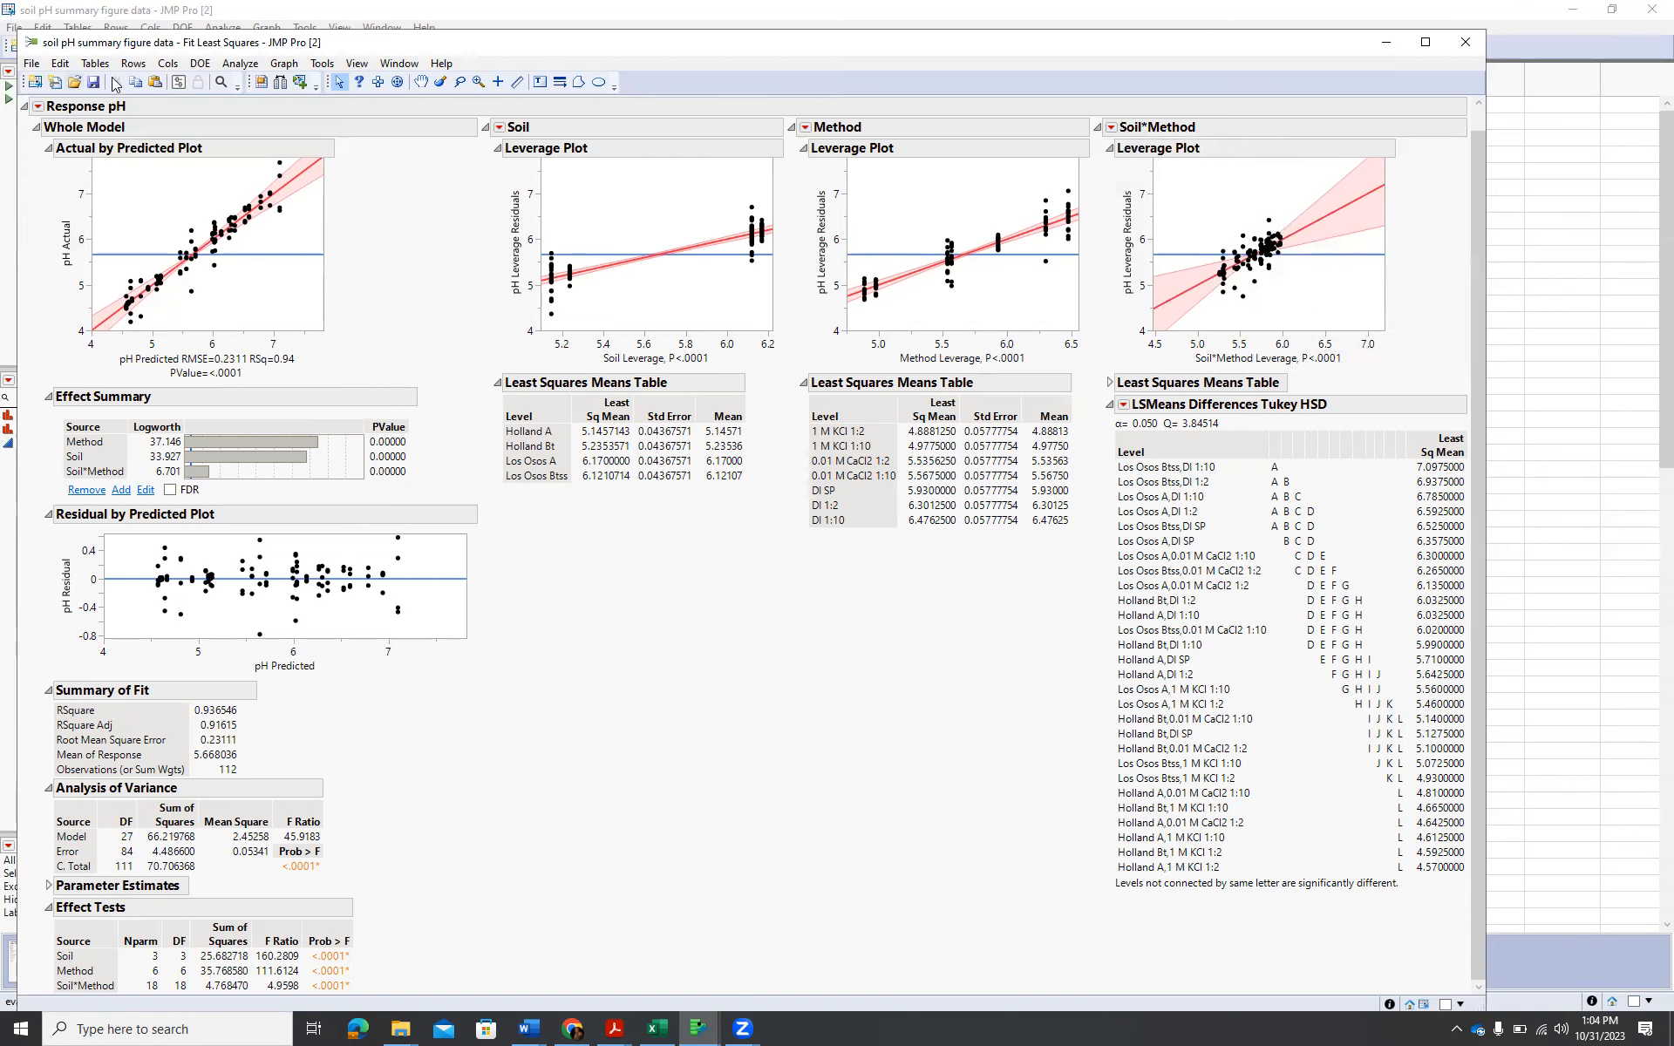
Close the Fit Least Squares report and bring the Graph Builder window back to the front.
click(1465, 42)
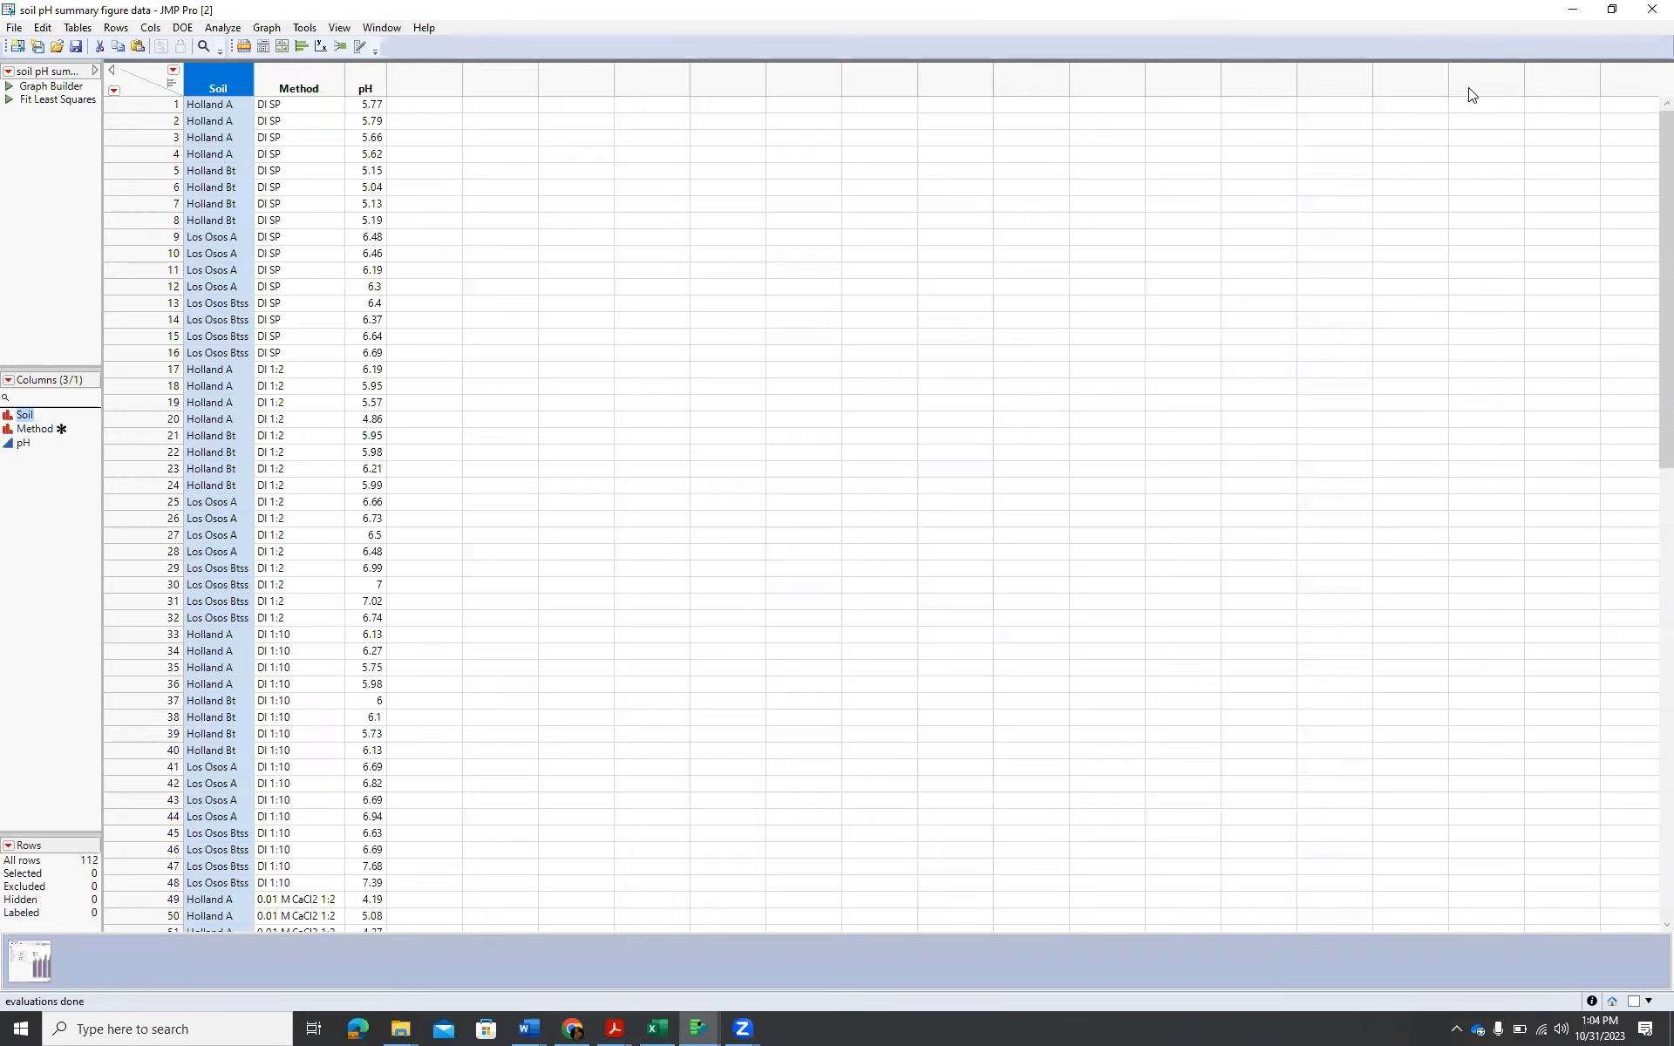
key(alt+Tab)
click(851, 506)
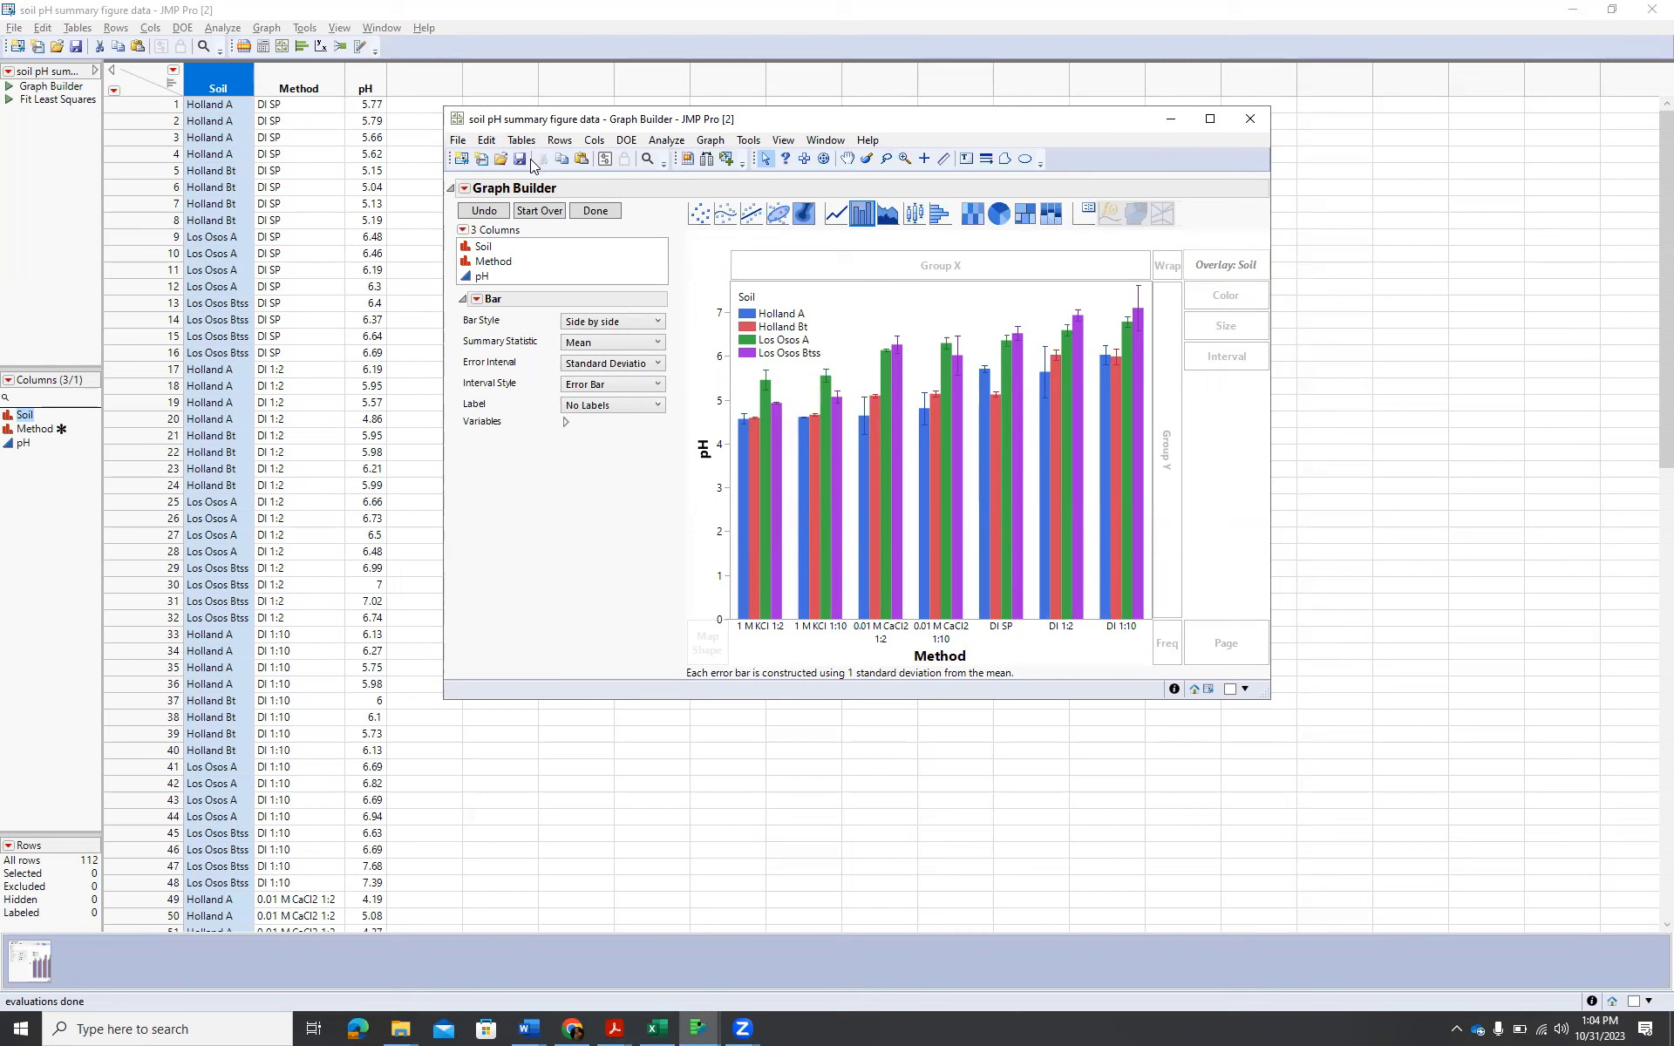
click(458, 141)
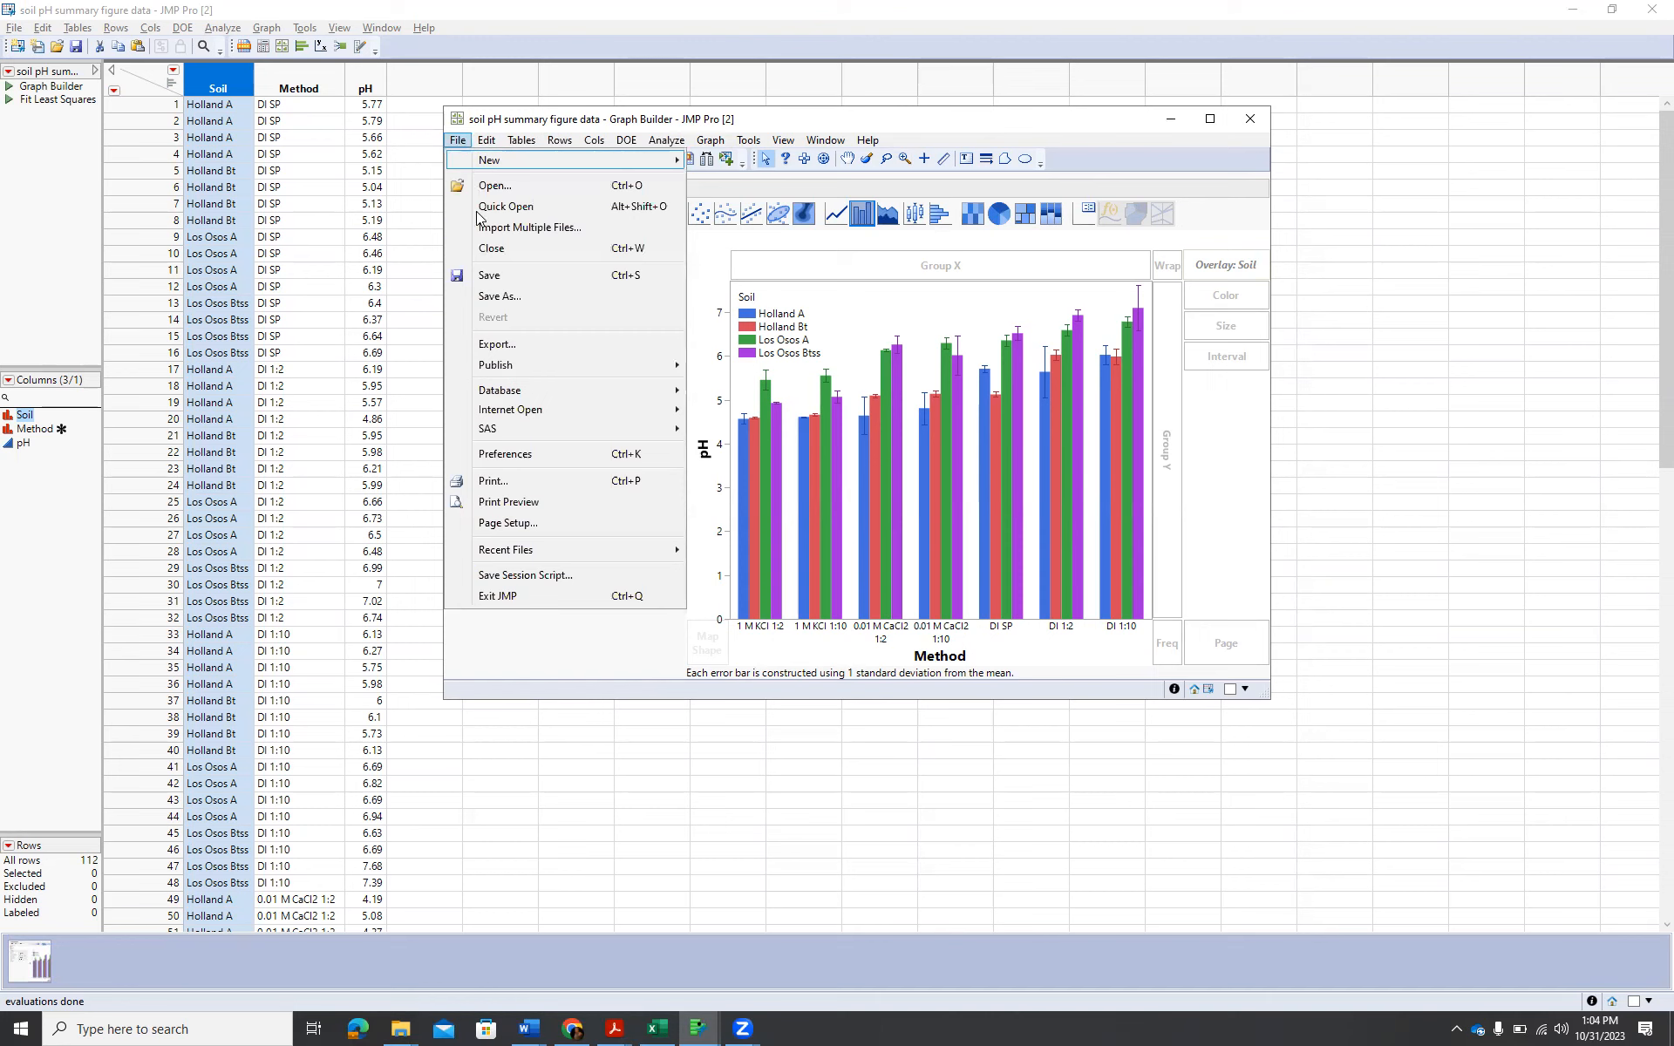
click(503, 305)
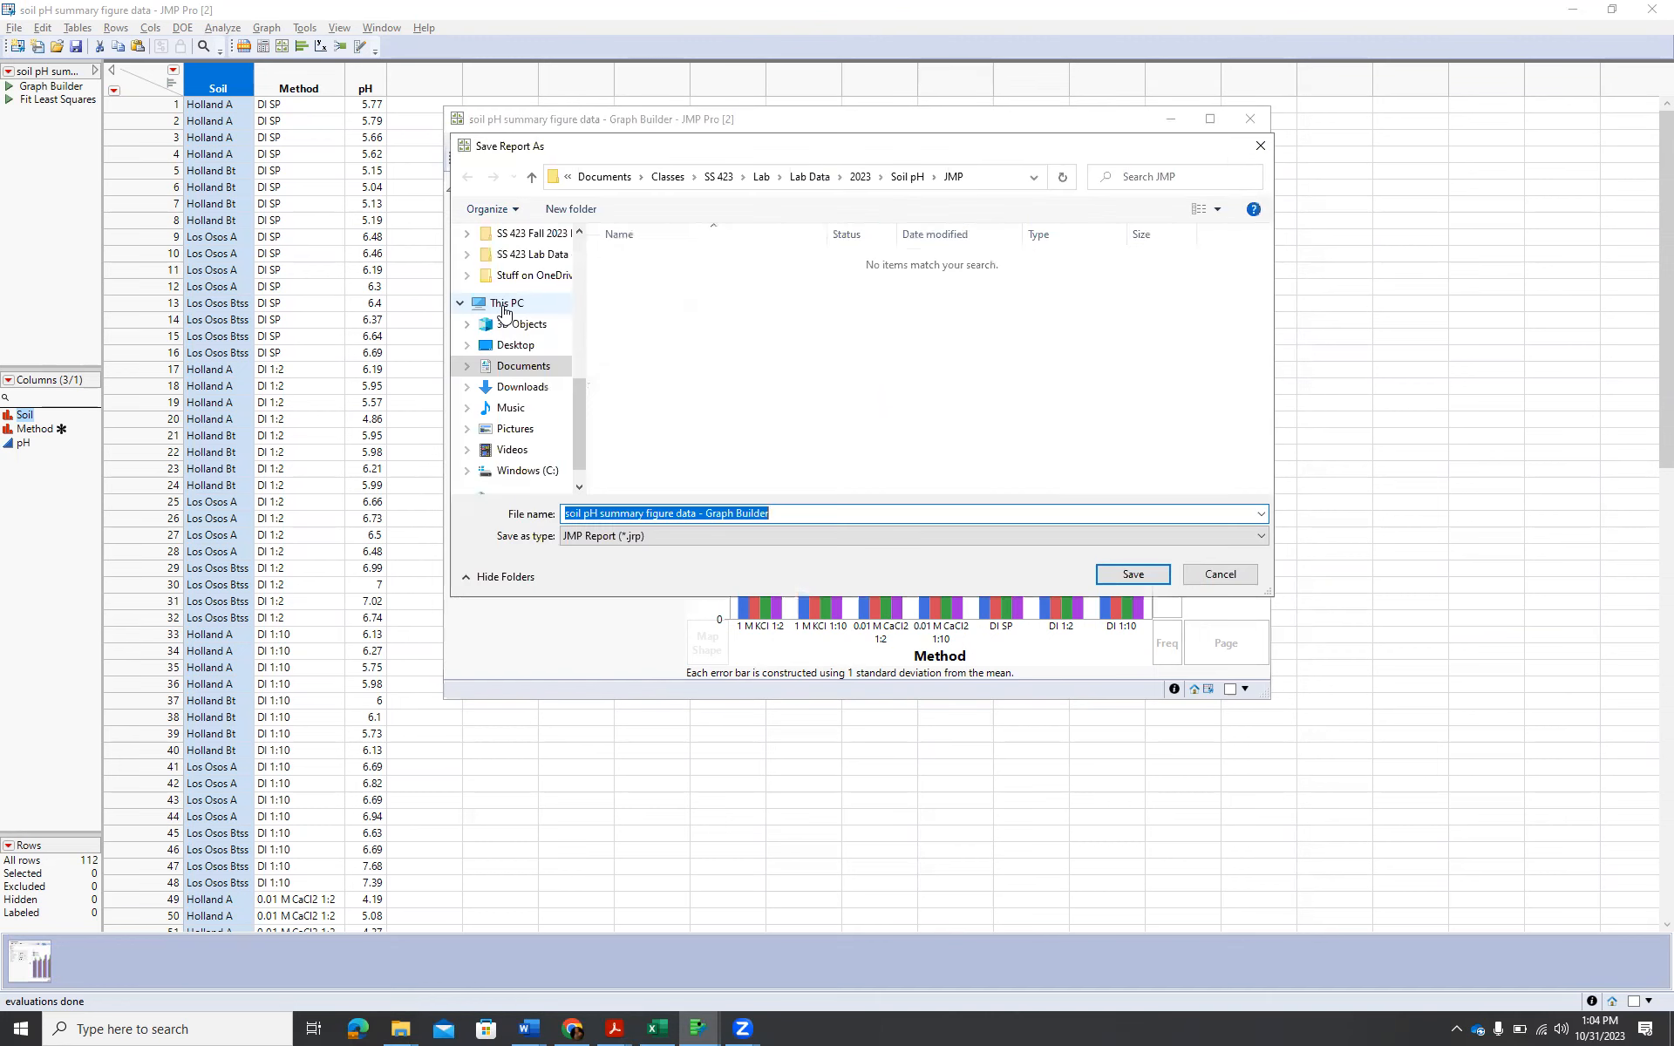
click(1221, 568)
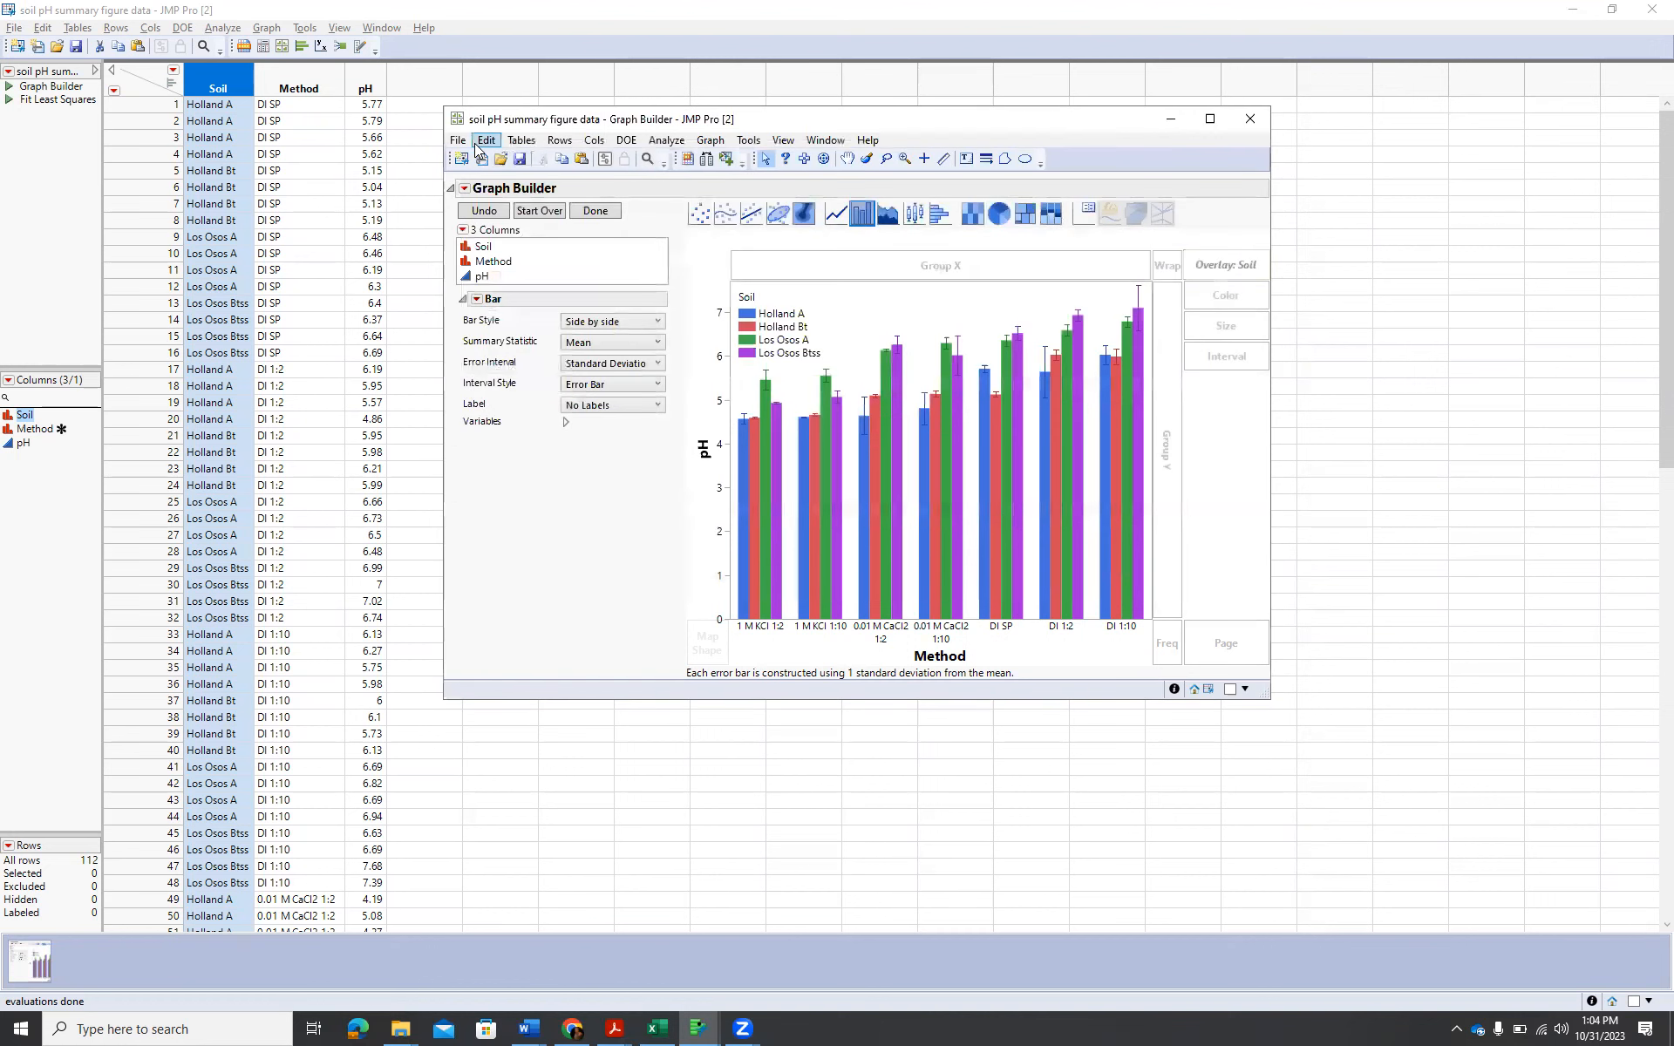
Start exporting the Graph Builder report as an image in JPG format.
click(457, 140)
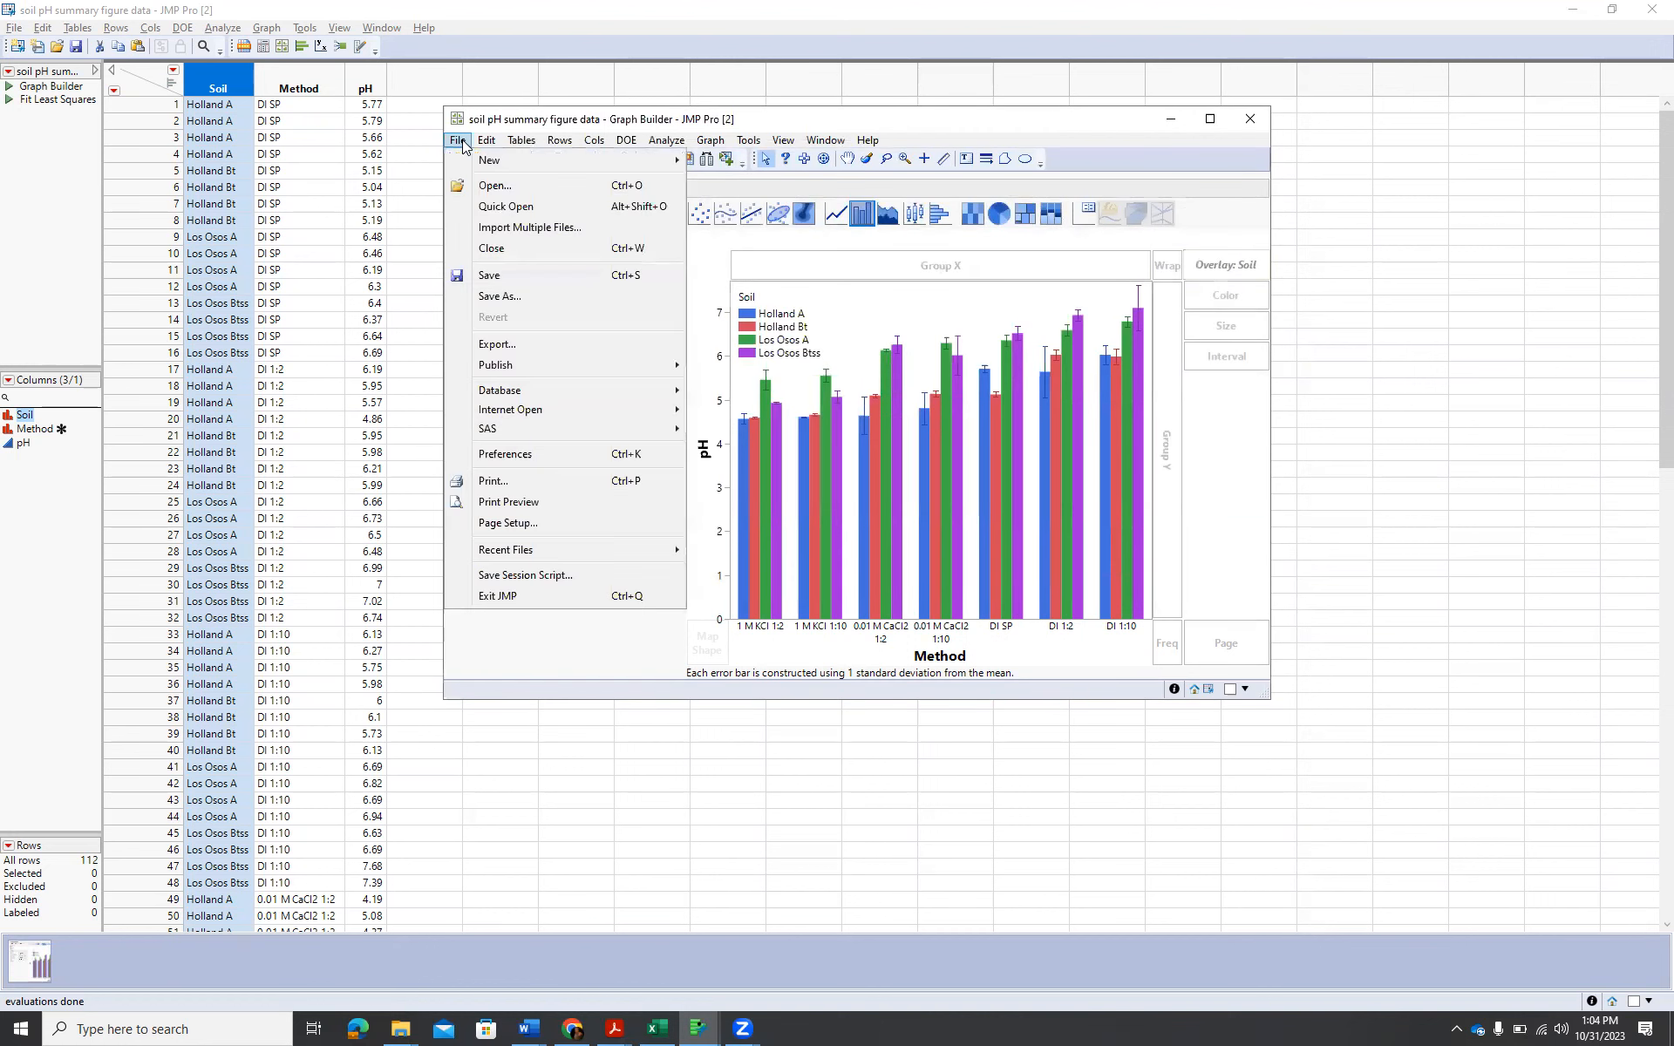
click(529, 342)
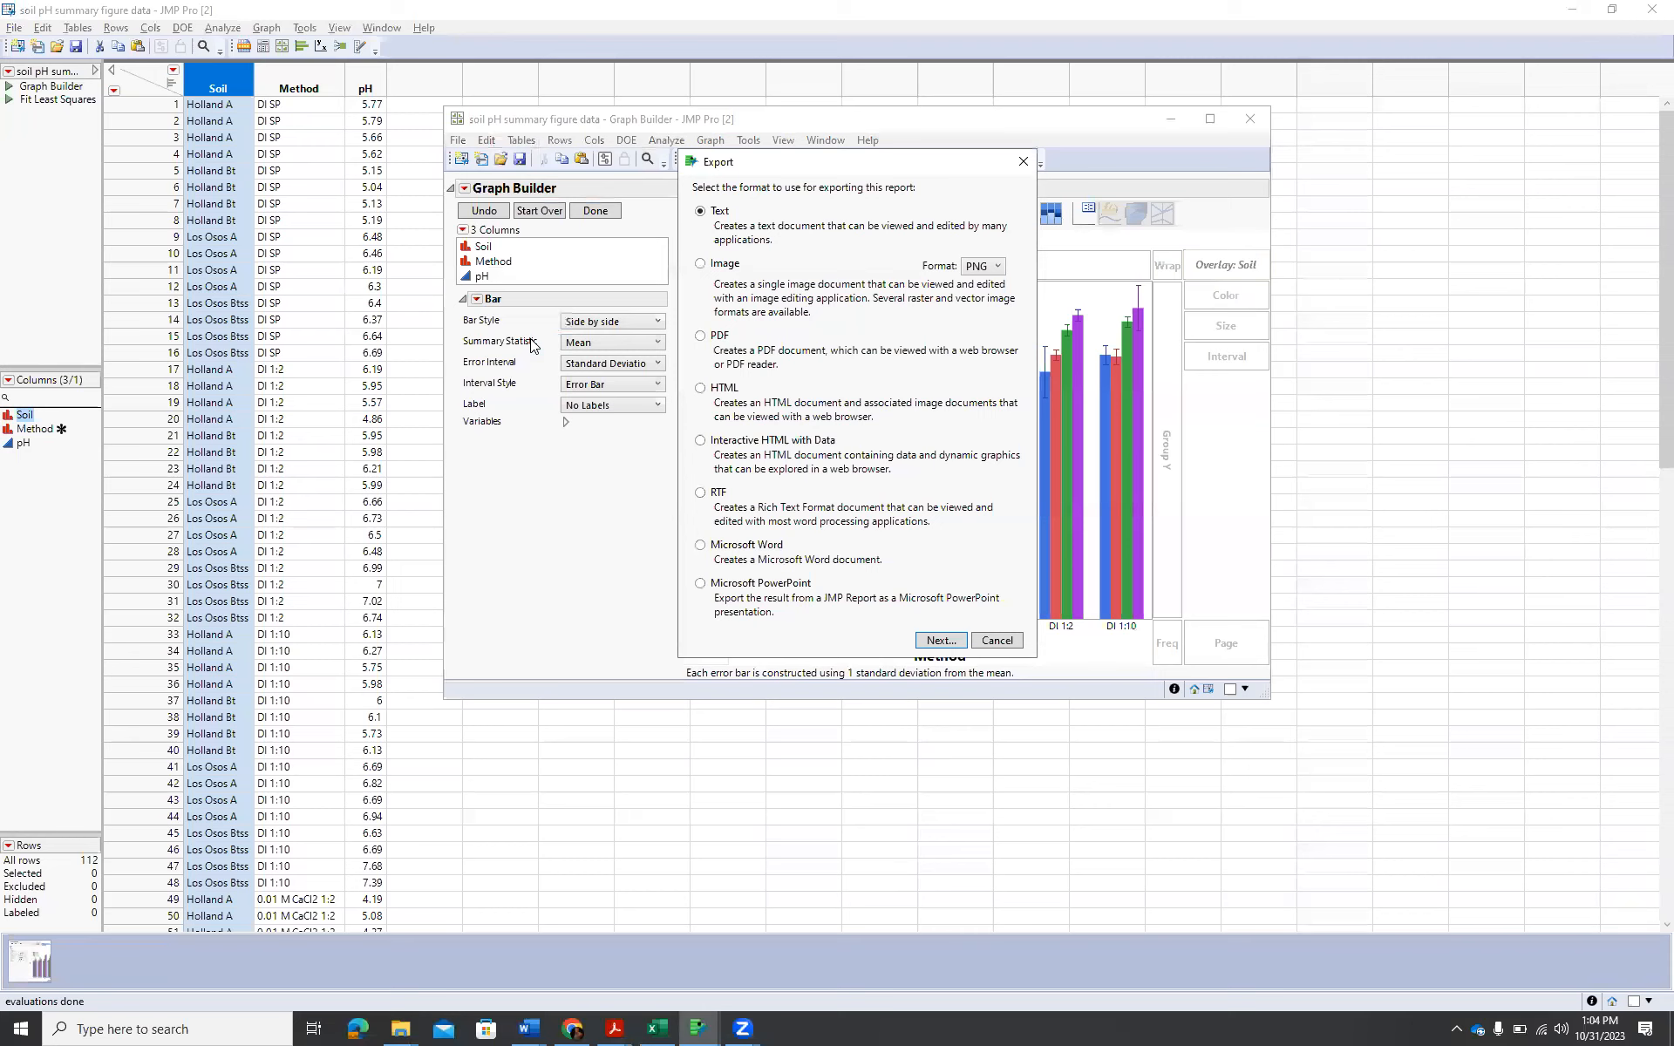
click(698, 262)
click(999, 267)
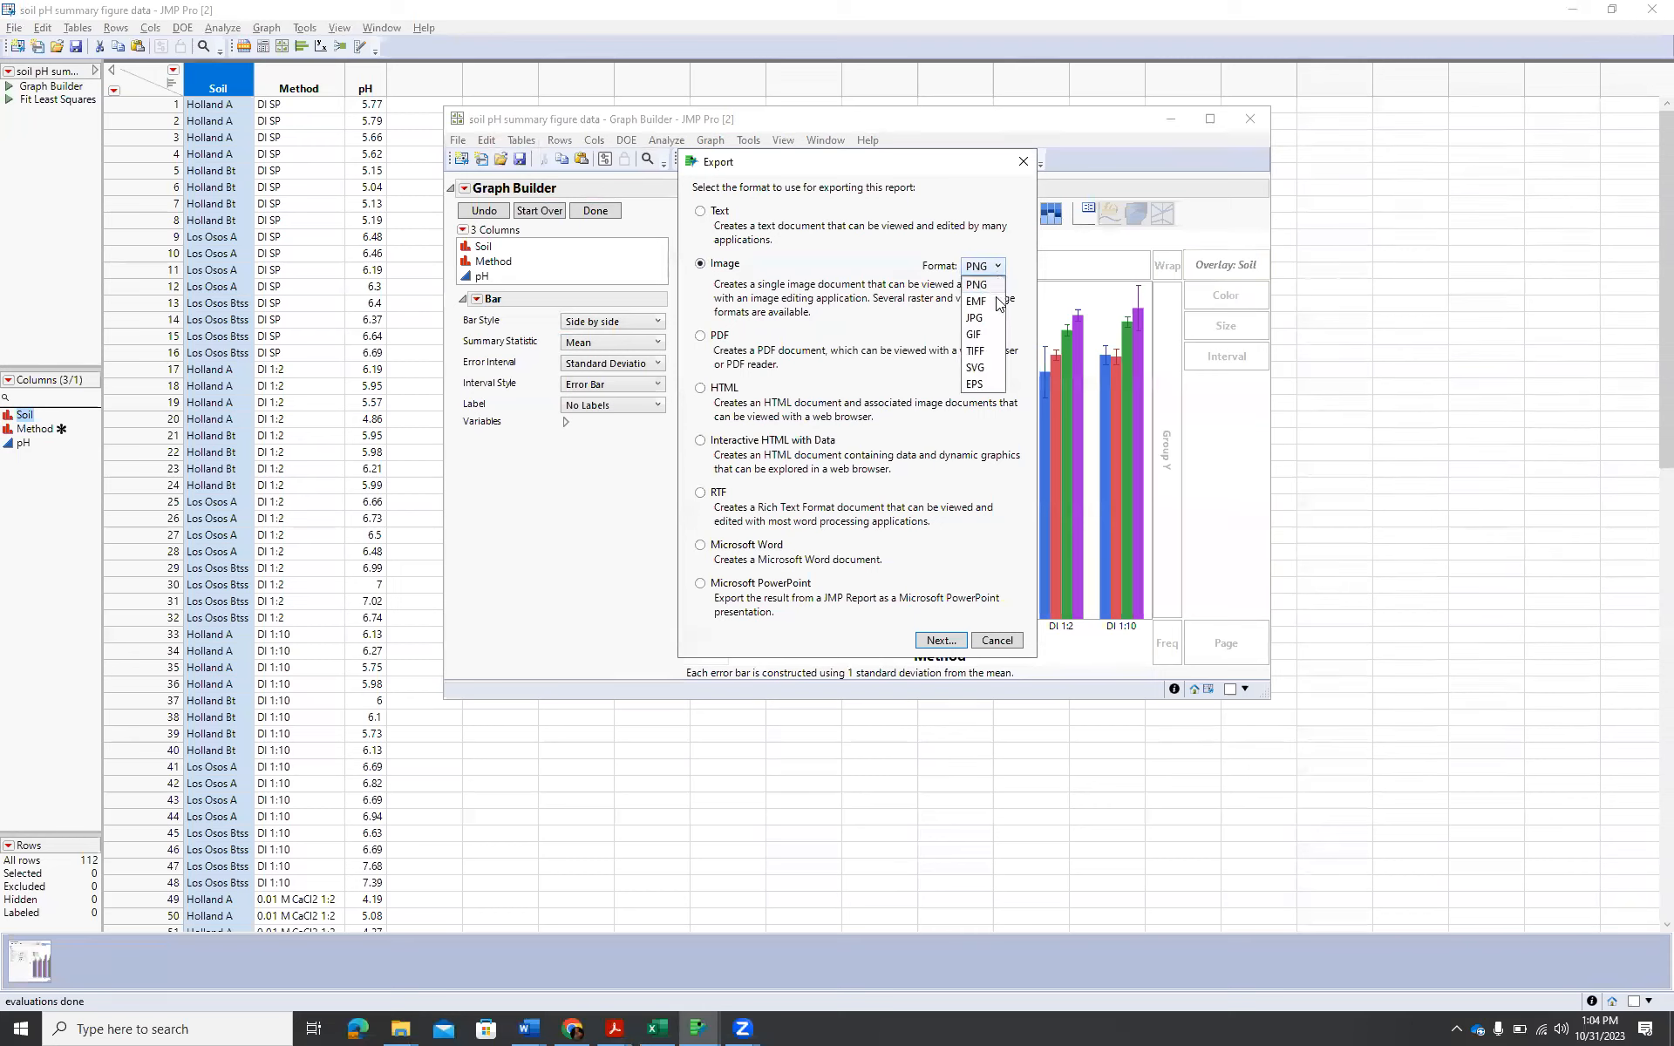
click(985, 319)
click(939, 642)
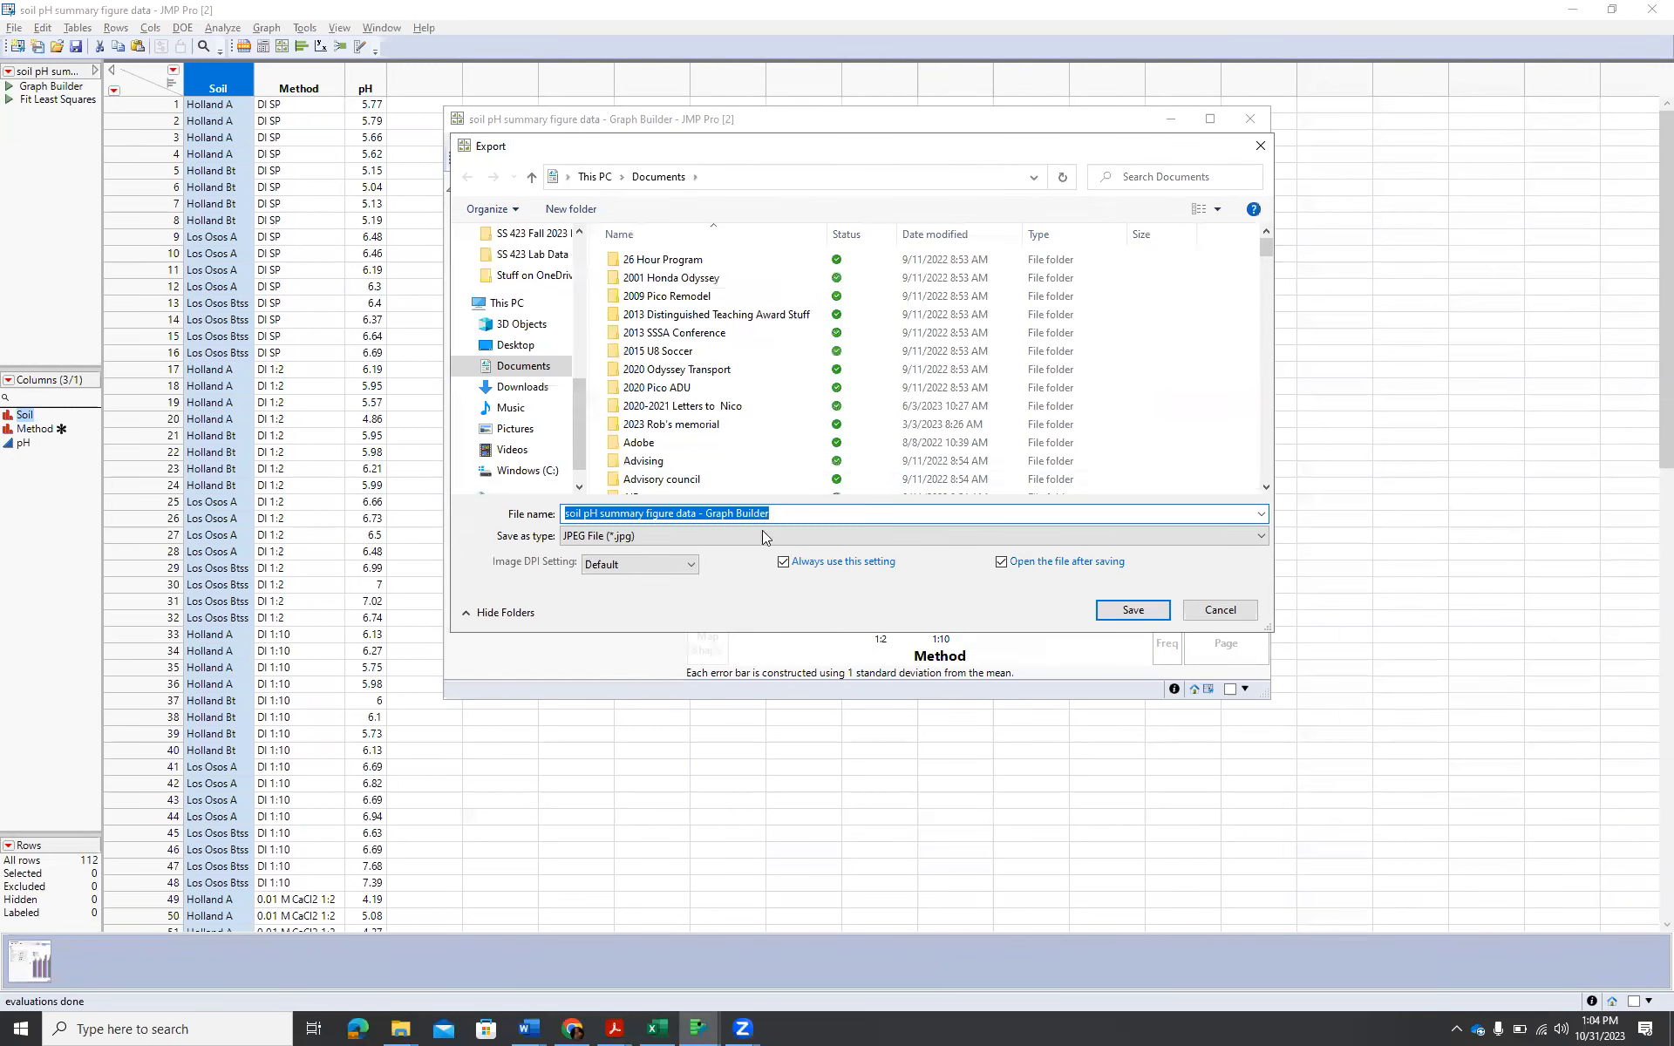
Browse the export location to the Documents > Classes > SS 423 > Lab folder.
click(682, 389)
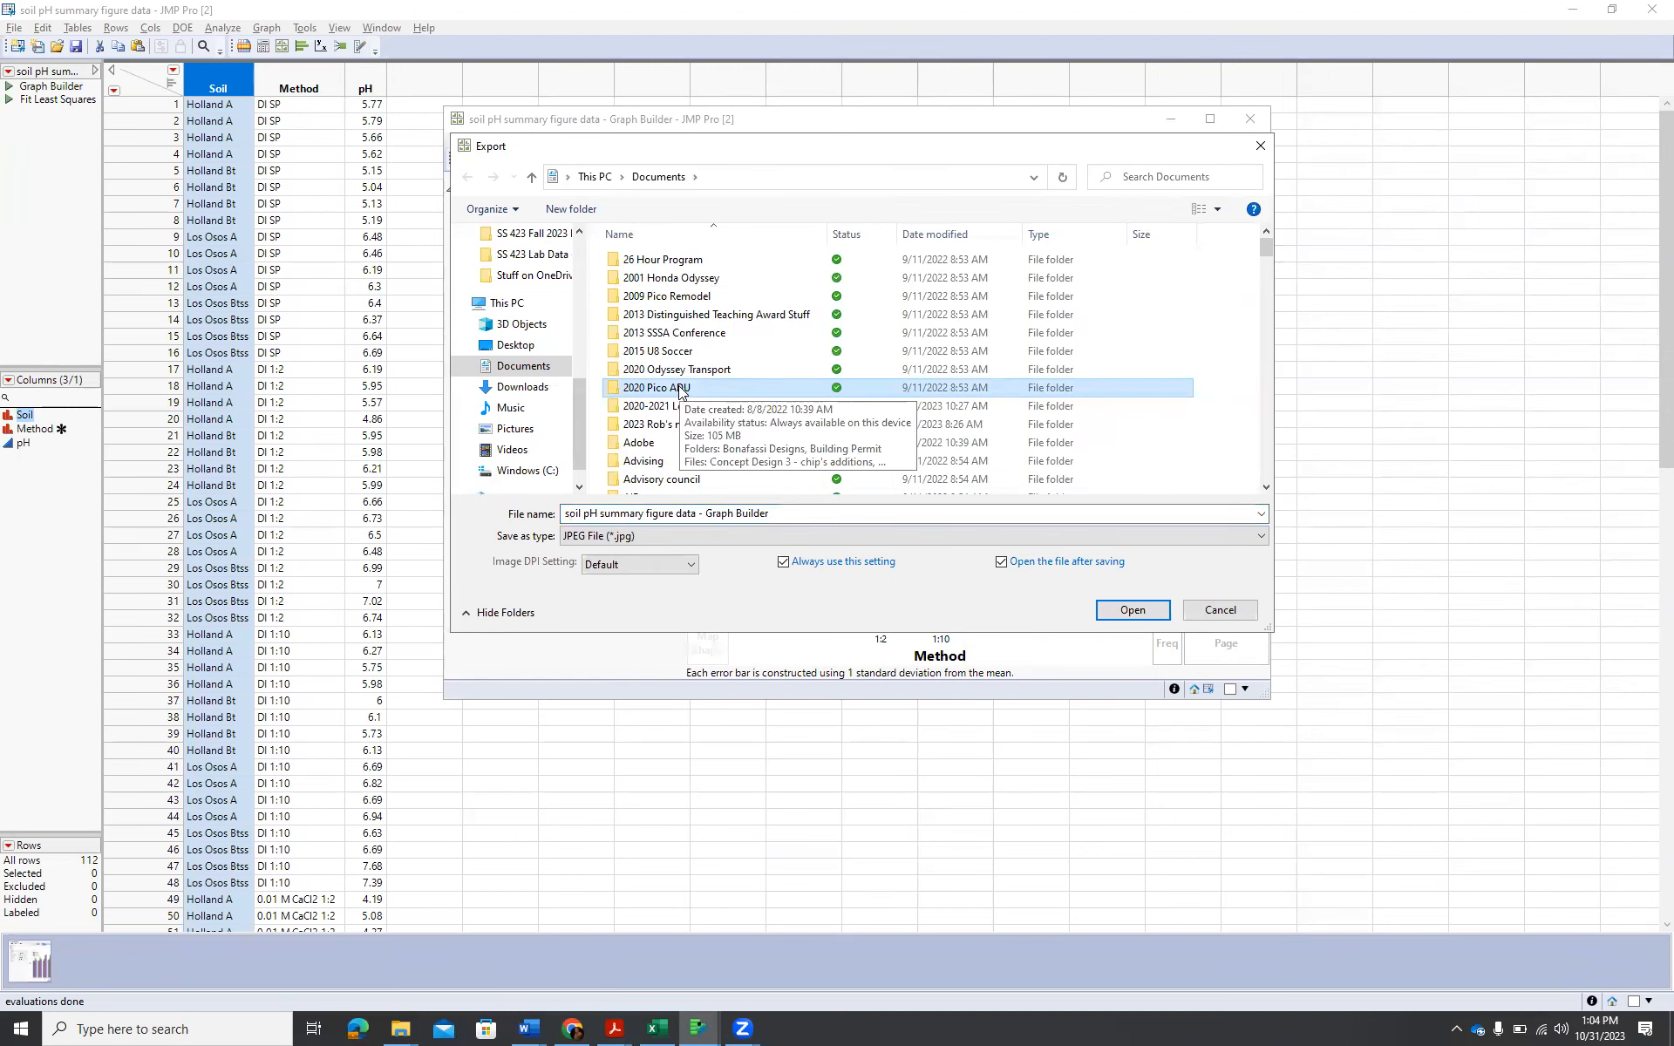
scroll(679, 388, down, 10)
scroll(679, 385, down, 2)
scroll(678, 384, down, 1)
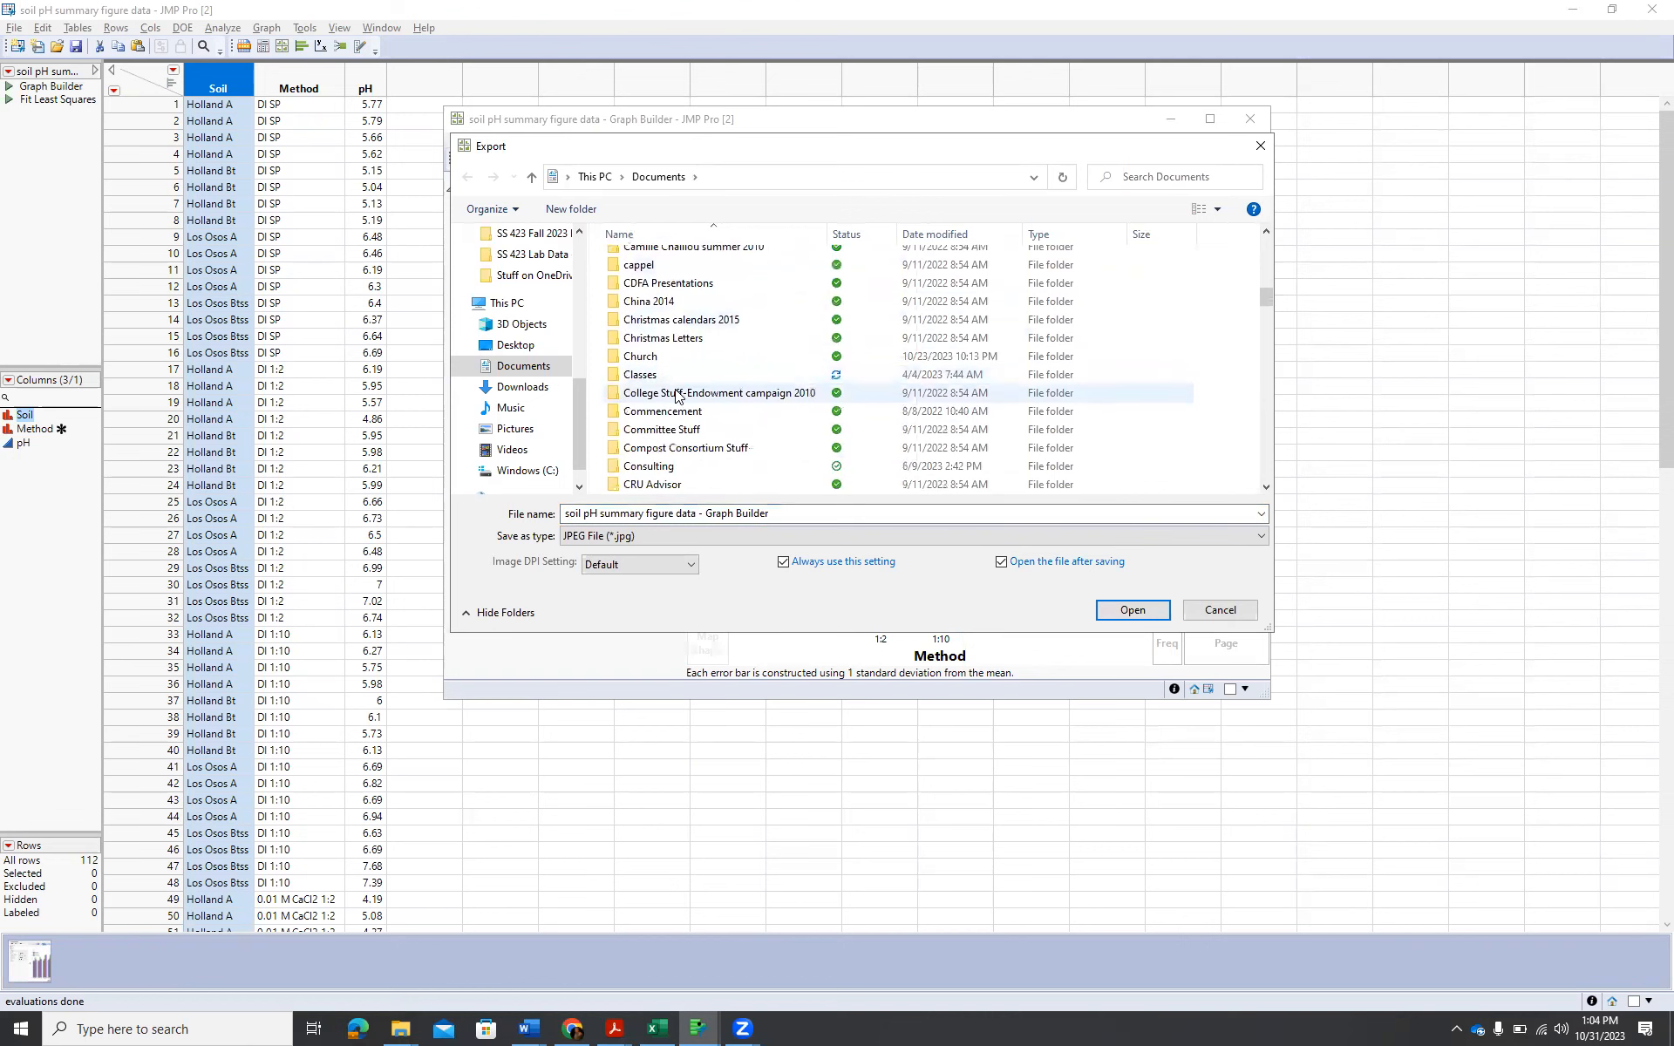
double_click(678, 371)
click(680, 382)
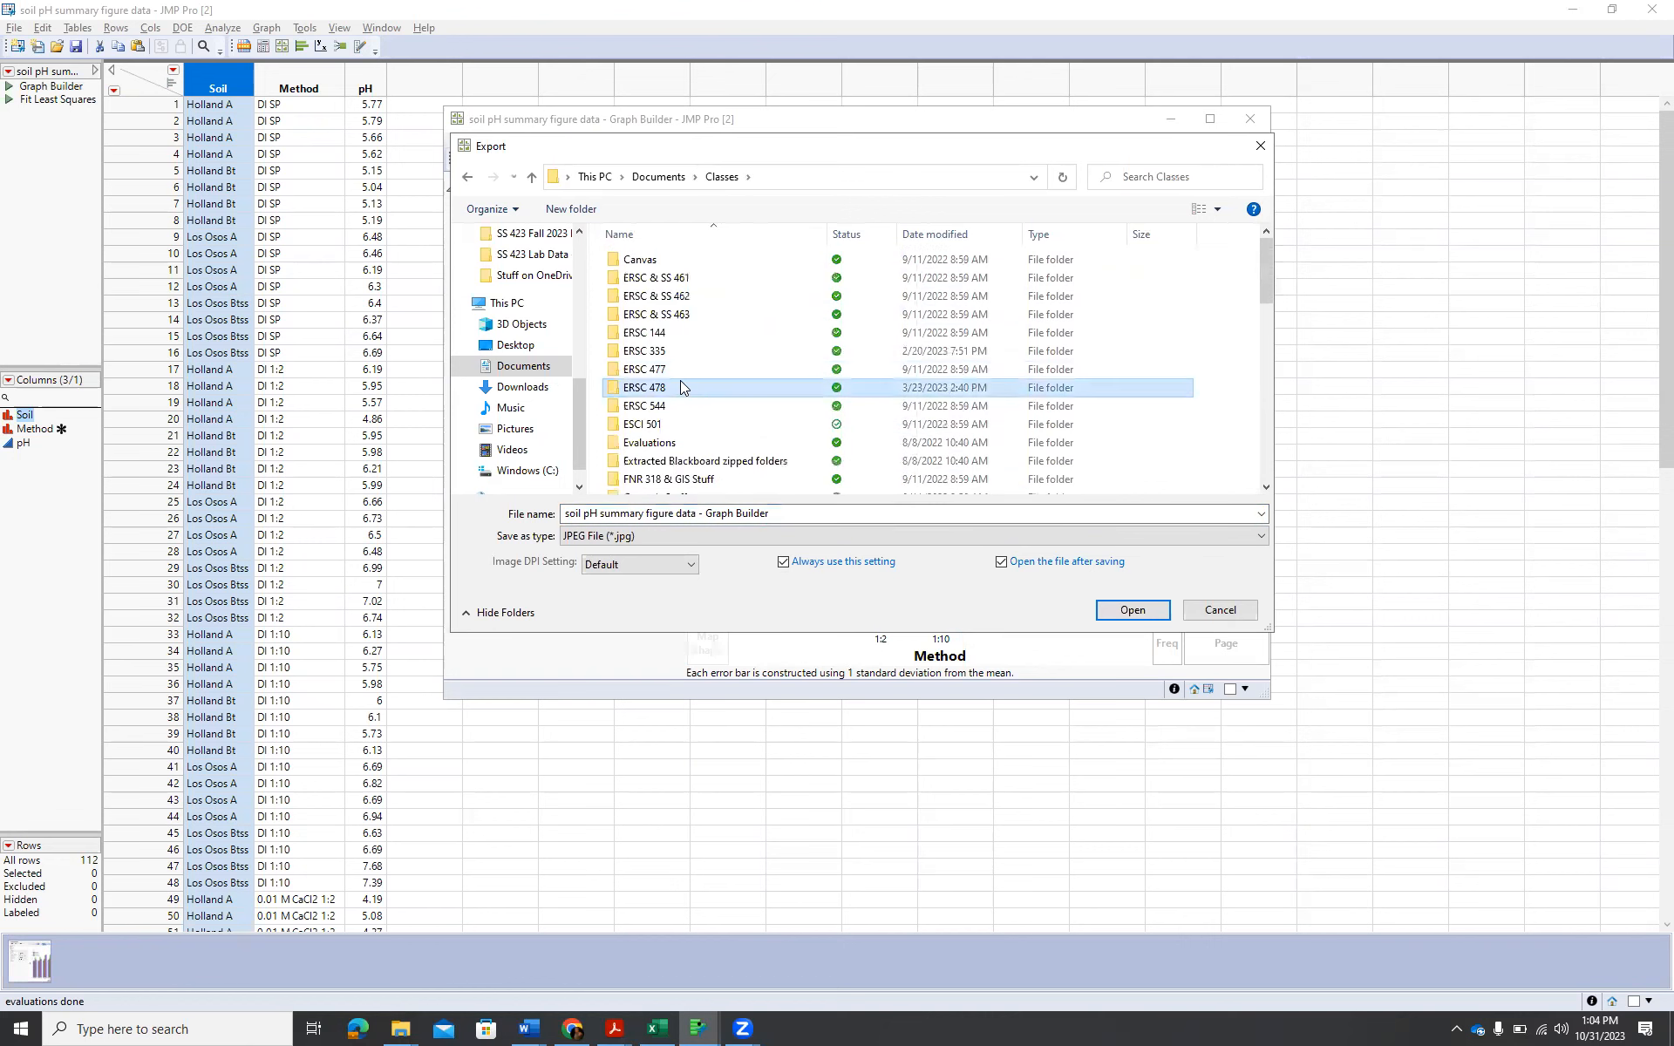
scroll(680, 381, down, 5)
scroll(681, 377, down, 5)
double_click(696, 335)
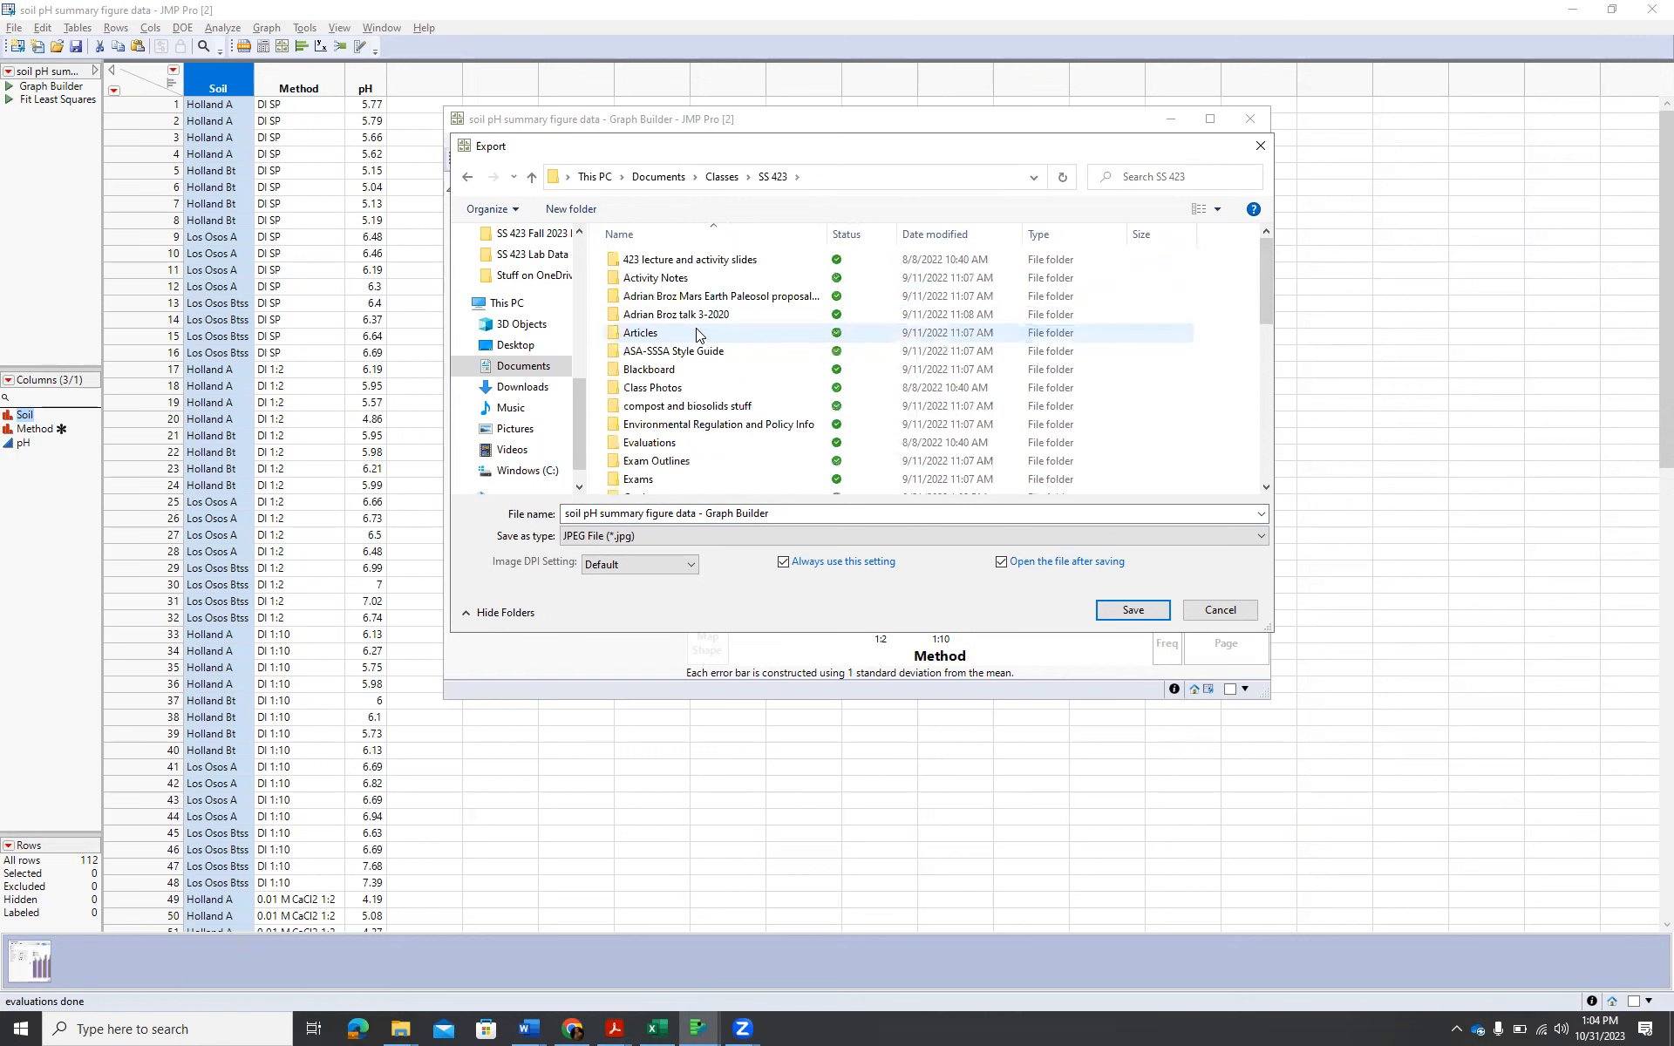
key(l)
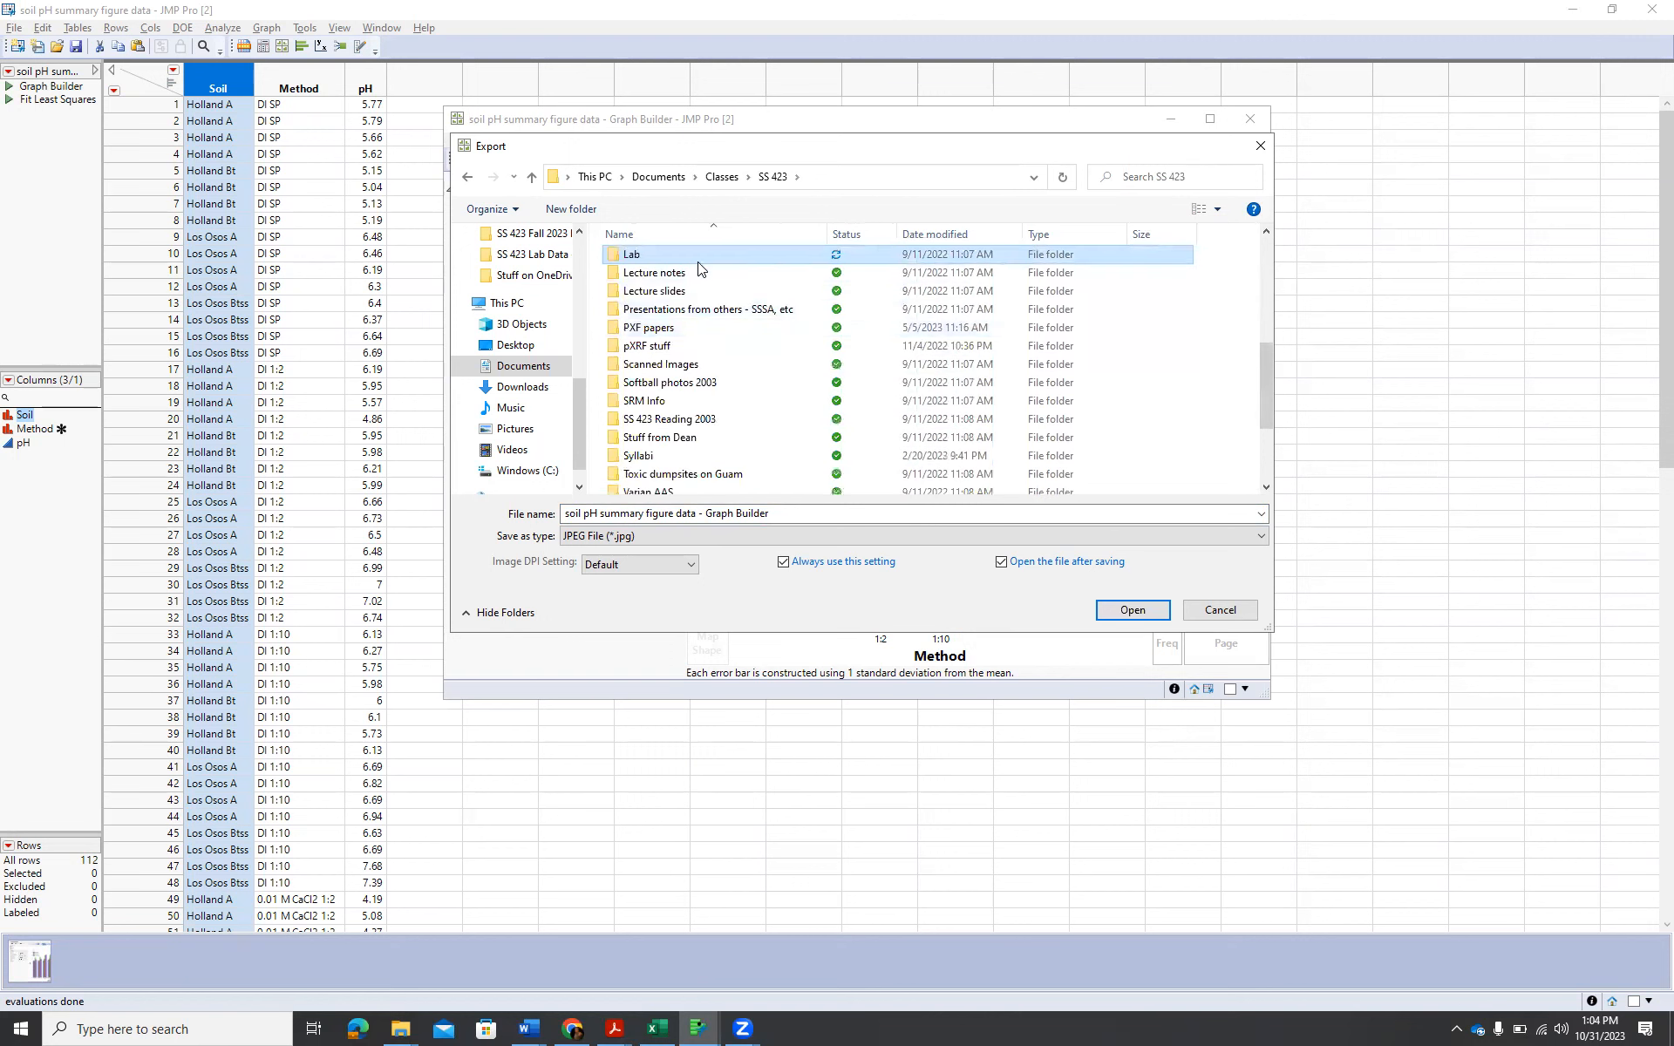
double_click(698, 261)
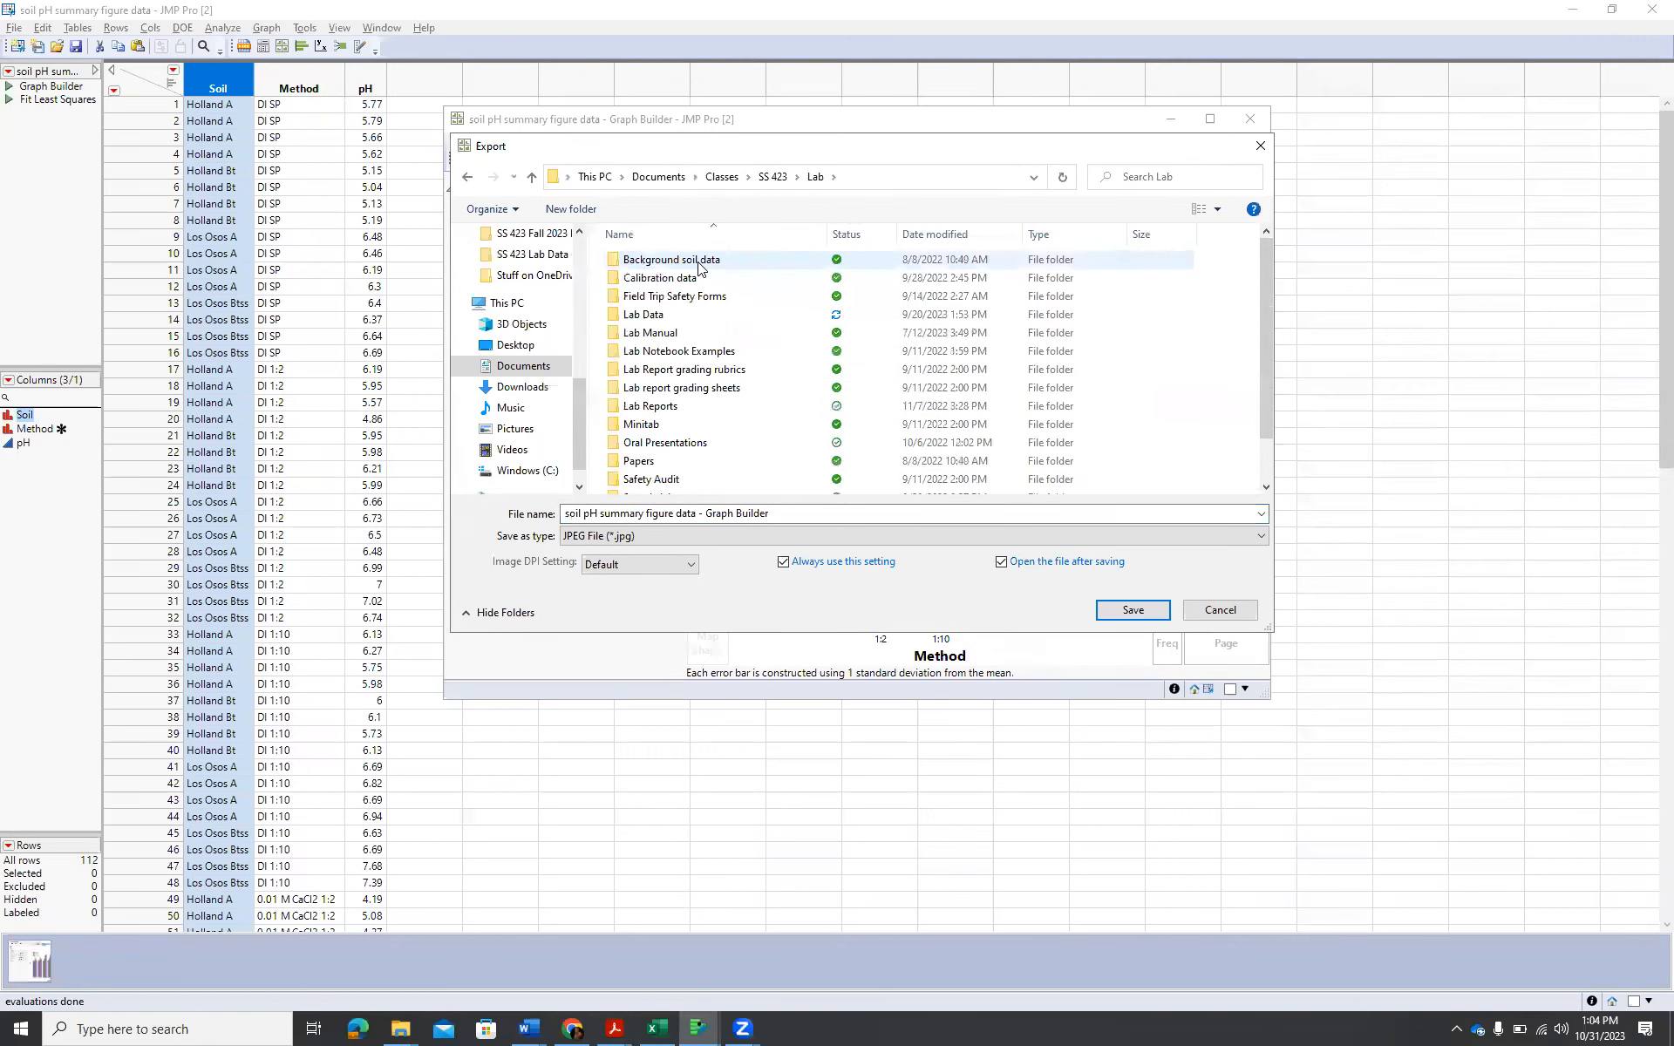
Continue to the Lab Data > 2023 > Soil pH > JMP subfolder as the export destination.
double_click(717, 317)
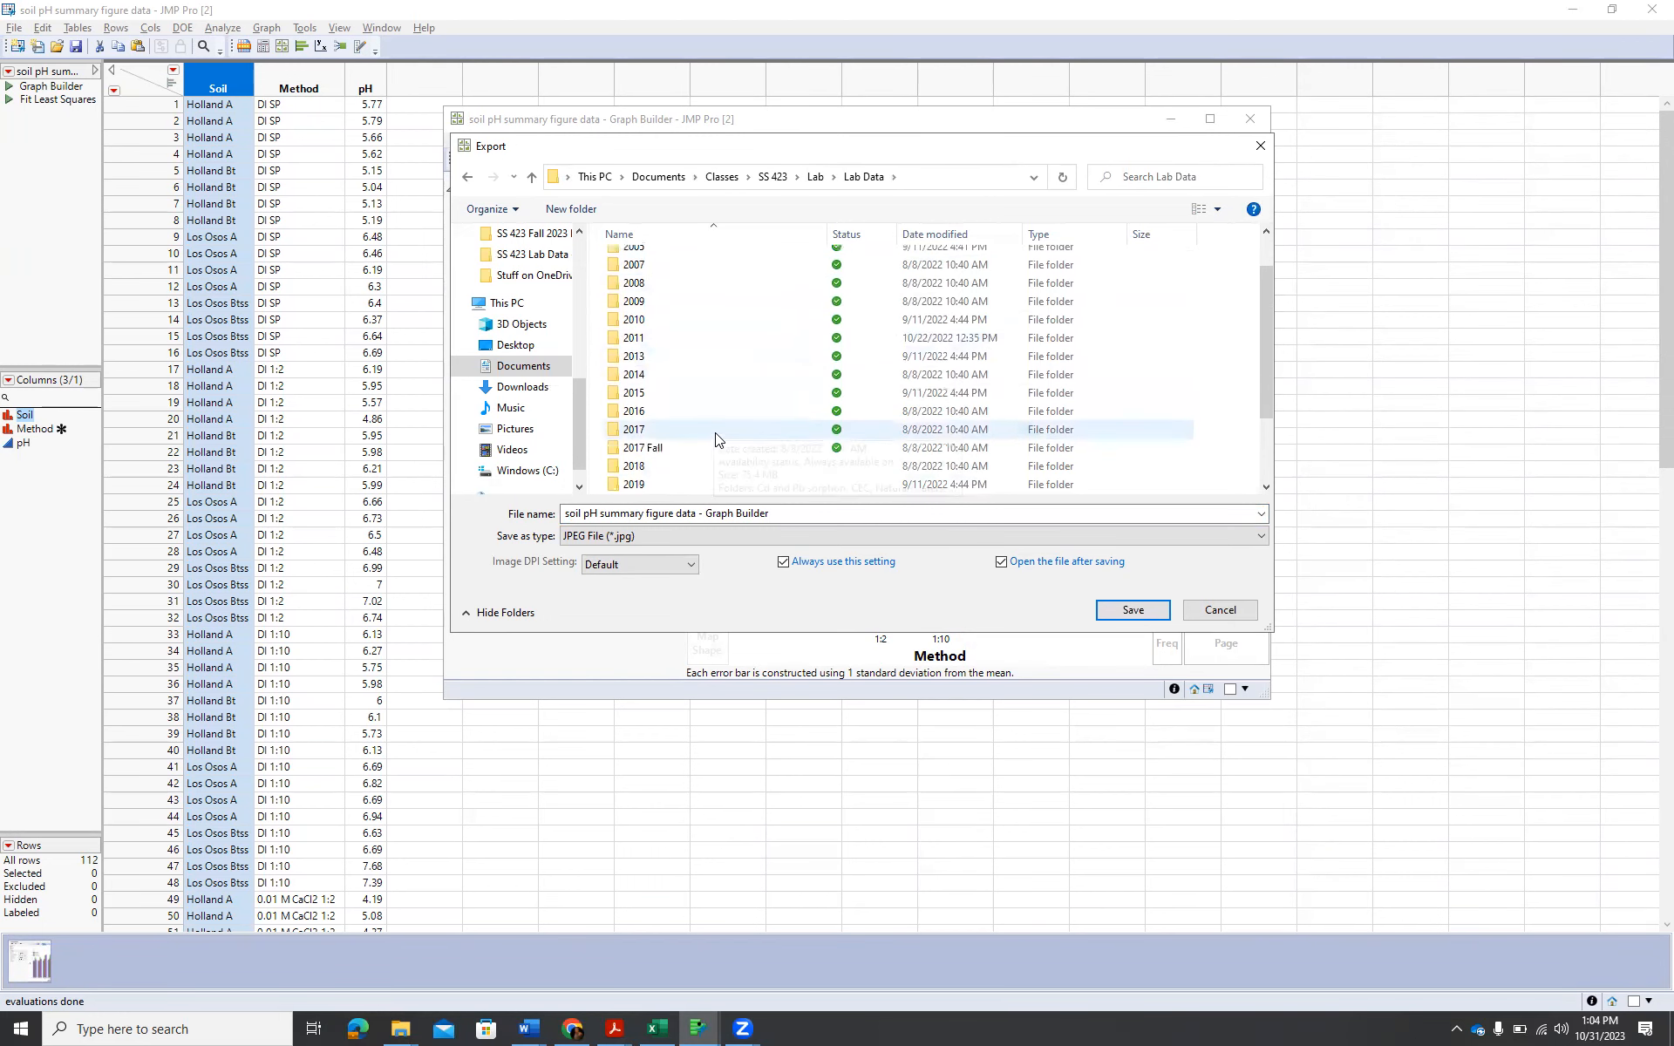
scroll(715, 432, down, 2)
click(710, 446)
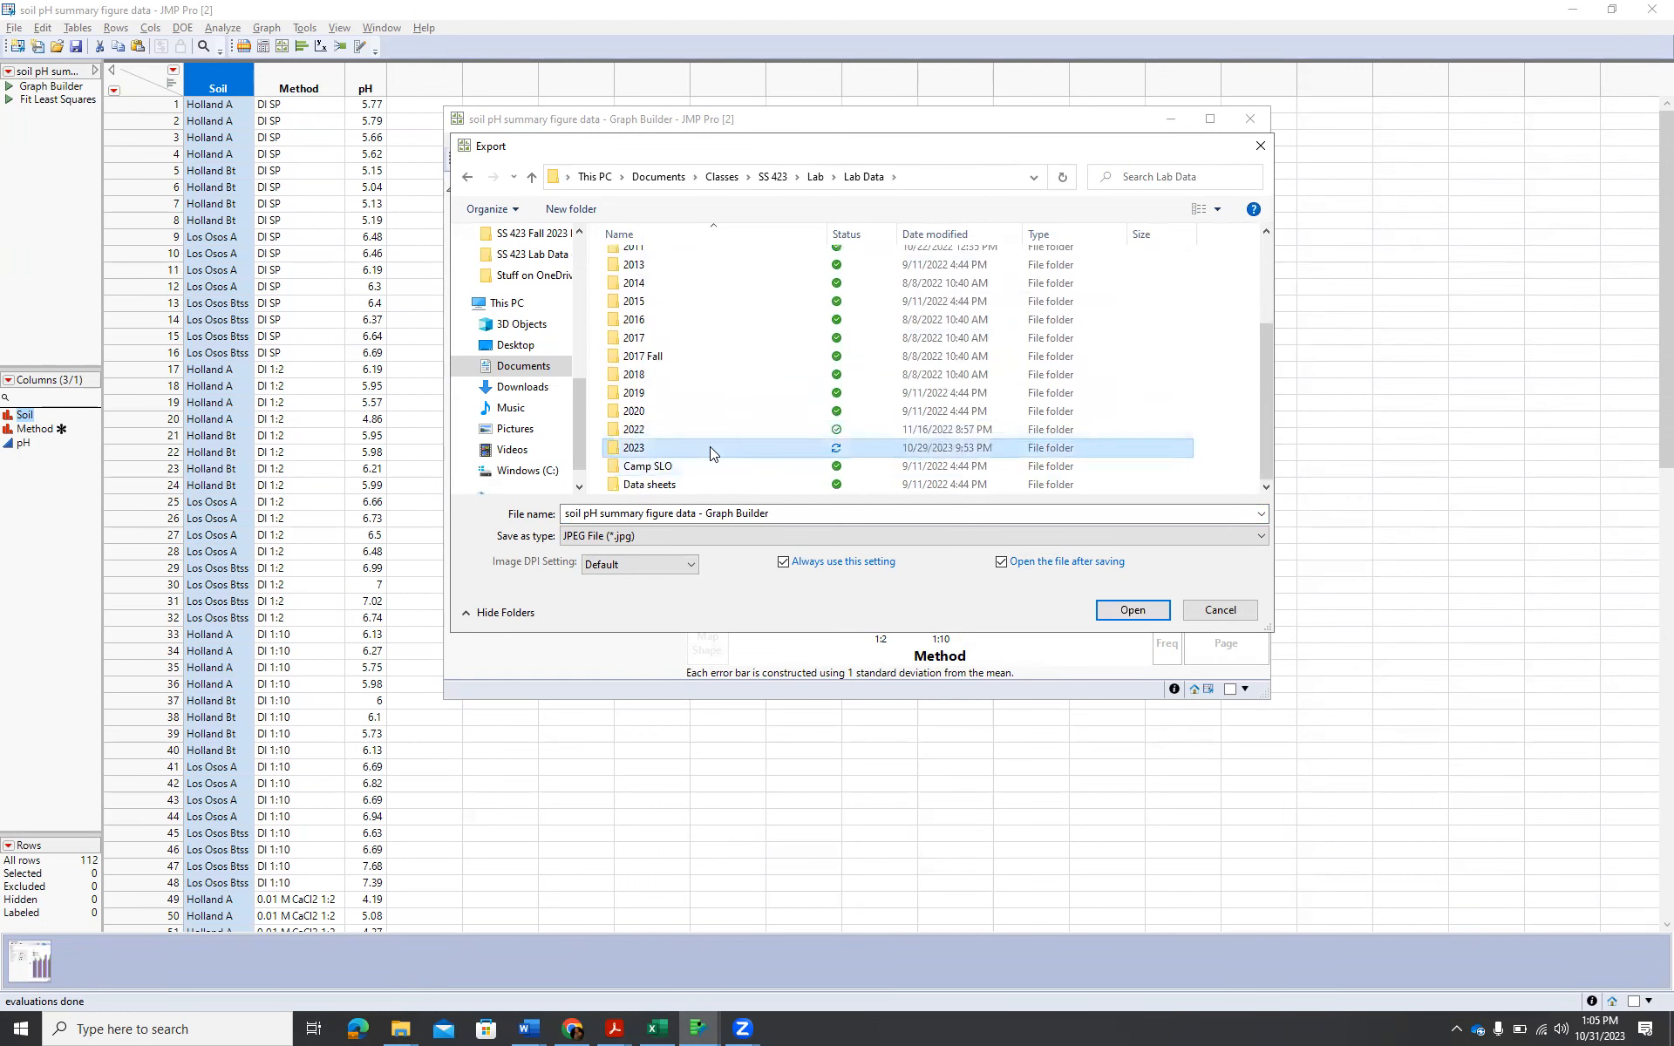
double_click(709, 447)
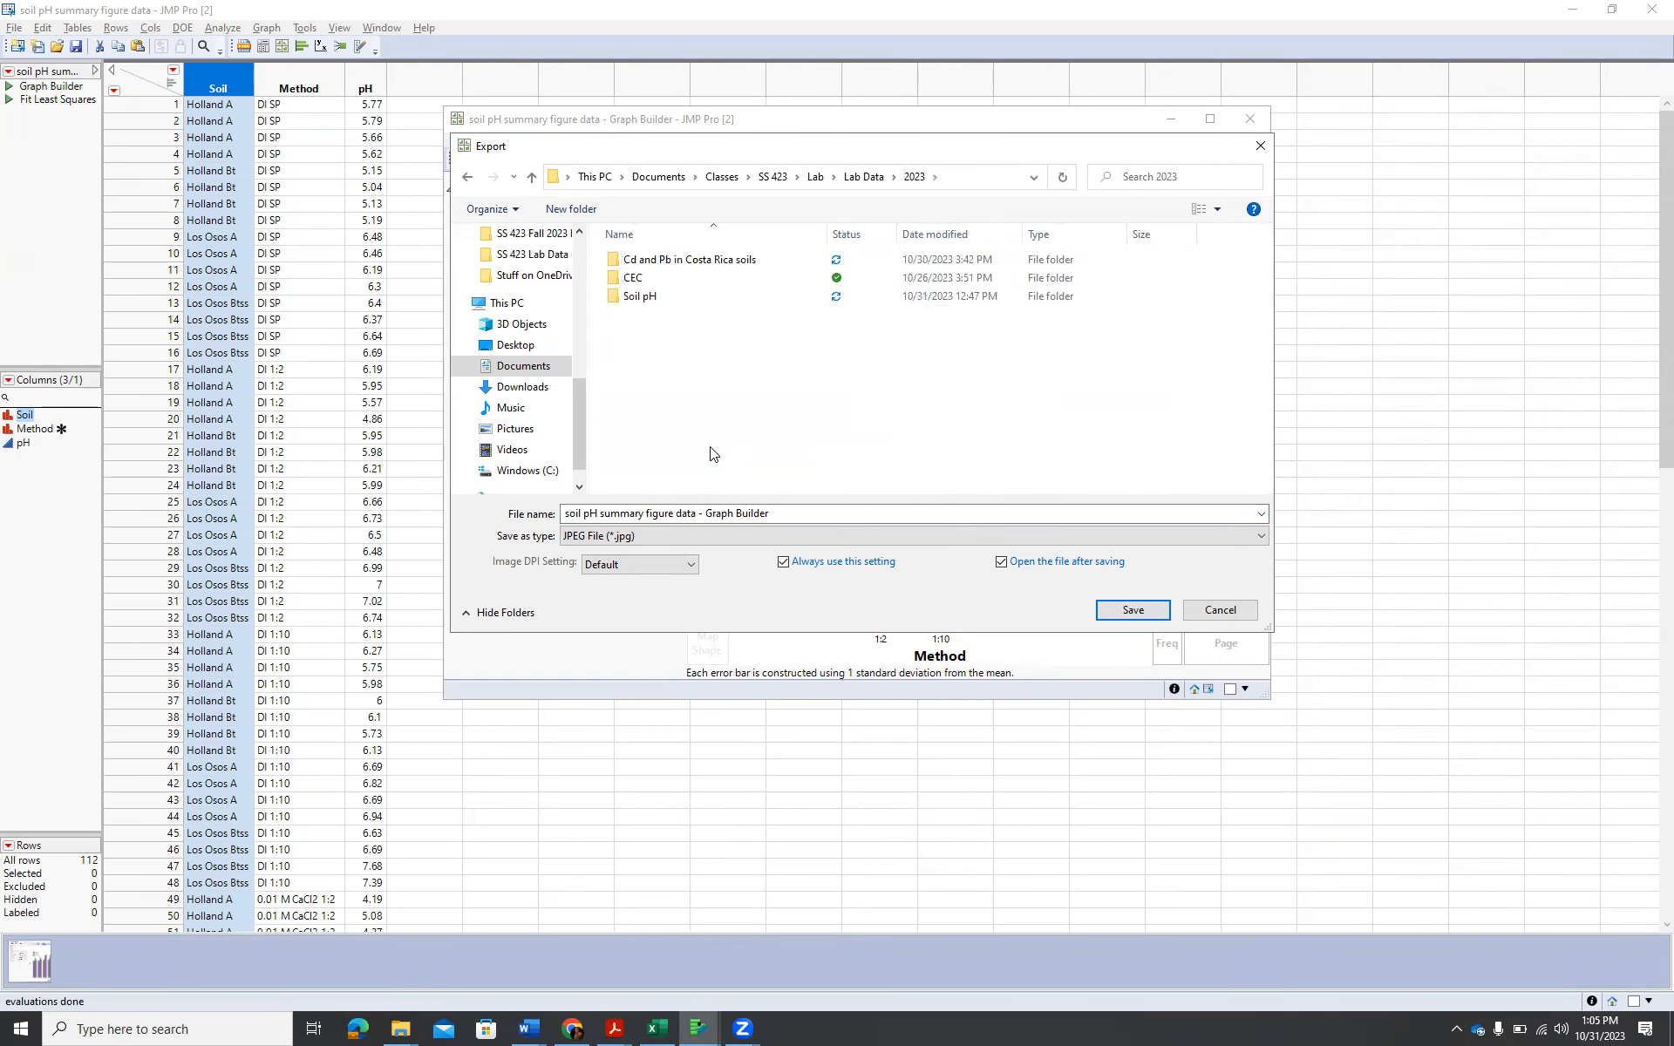
double_click(655, 301)
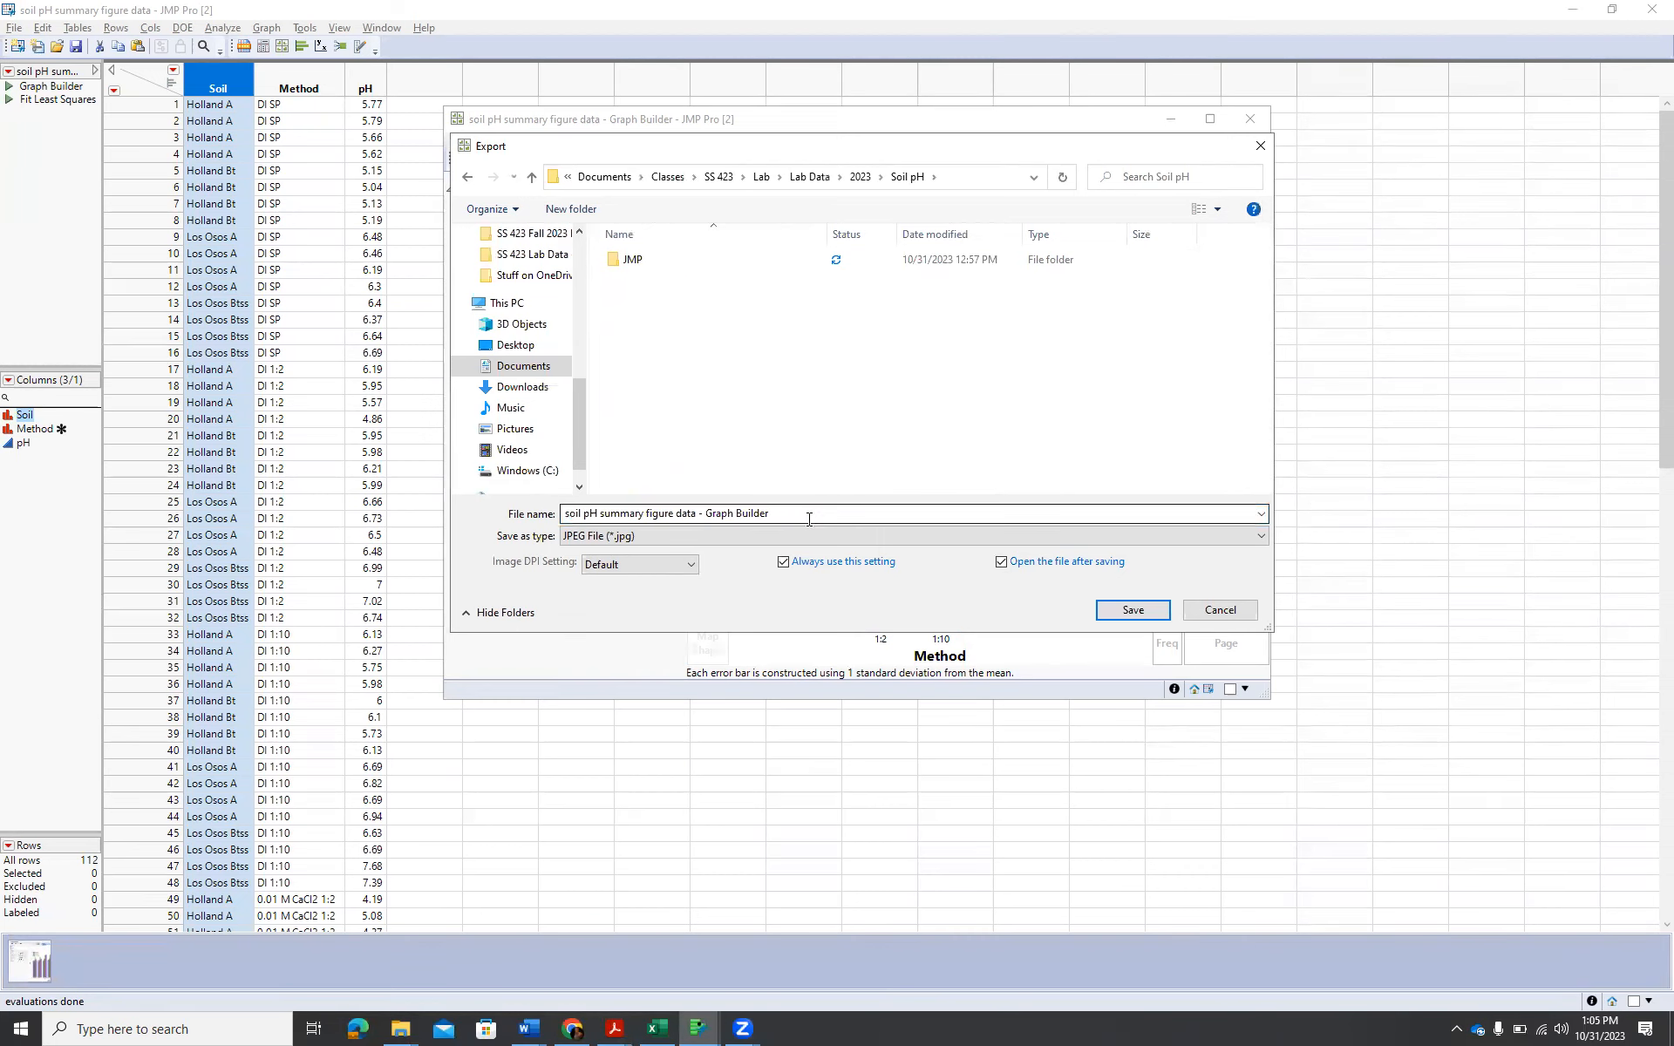
click(612, 264)
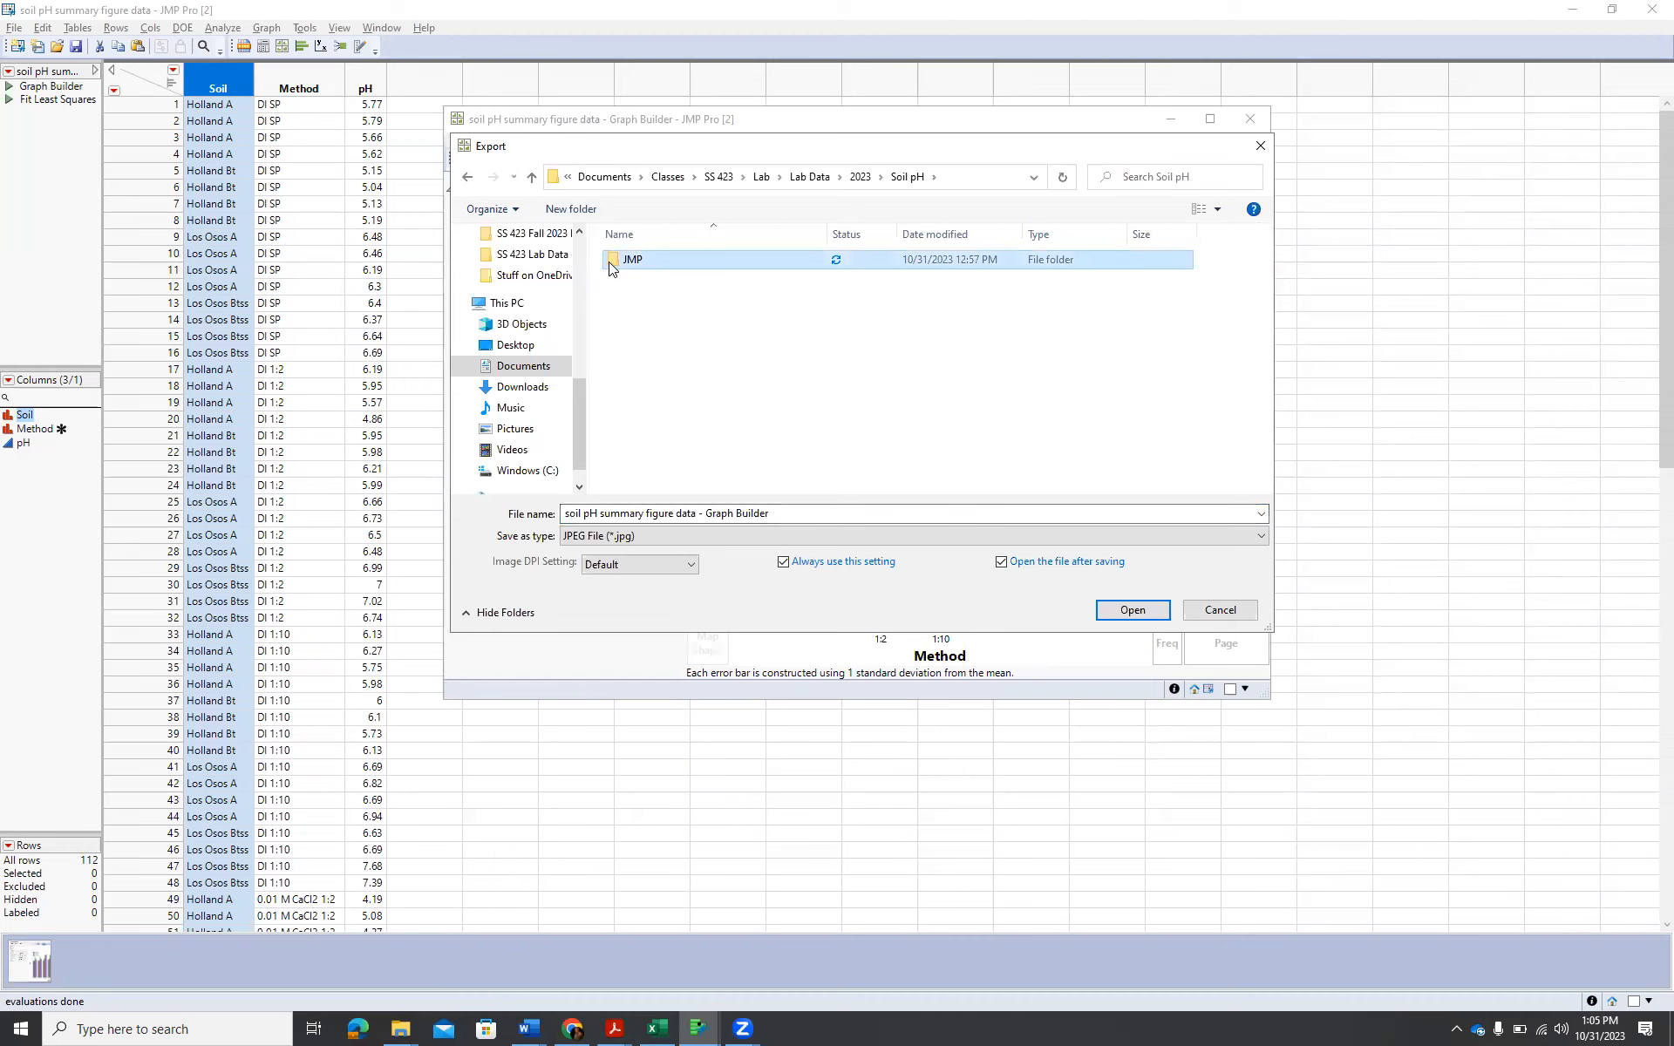
double_click(612, 259)
Name the JPEG "soil pH summary figure data - Graph Builder v2" and save it.
click(827, 513)
double_click(826, 512)
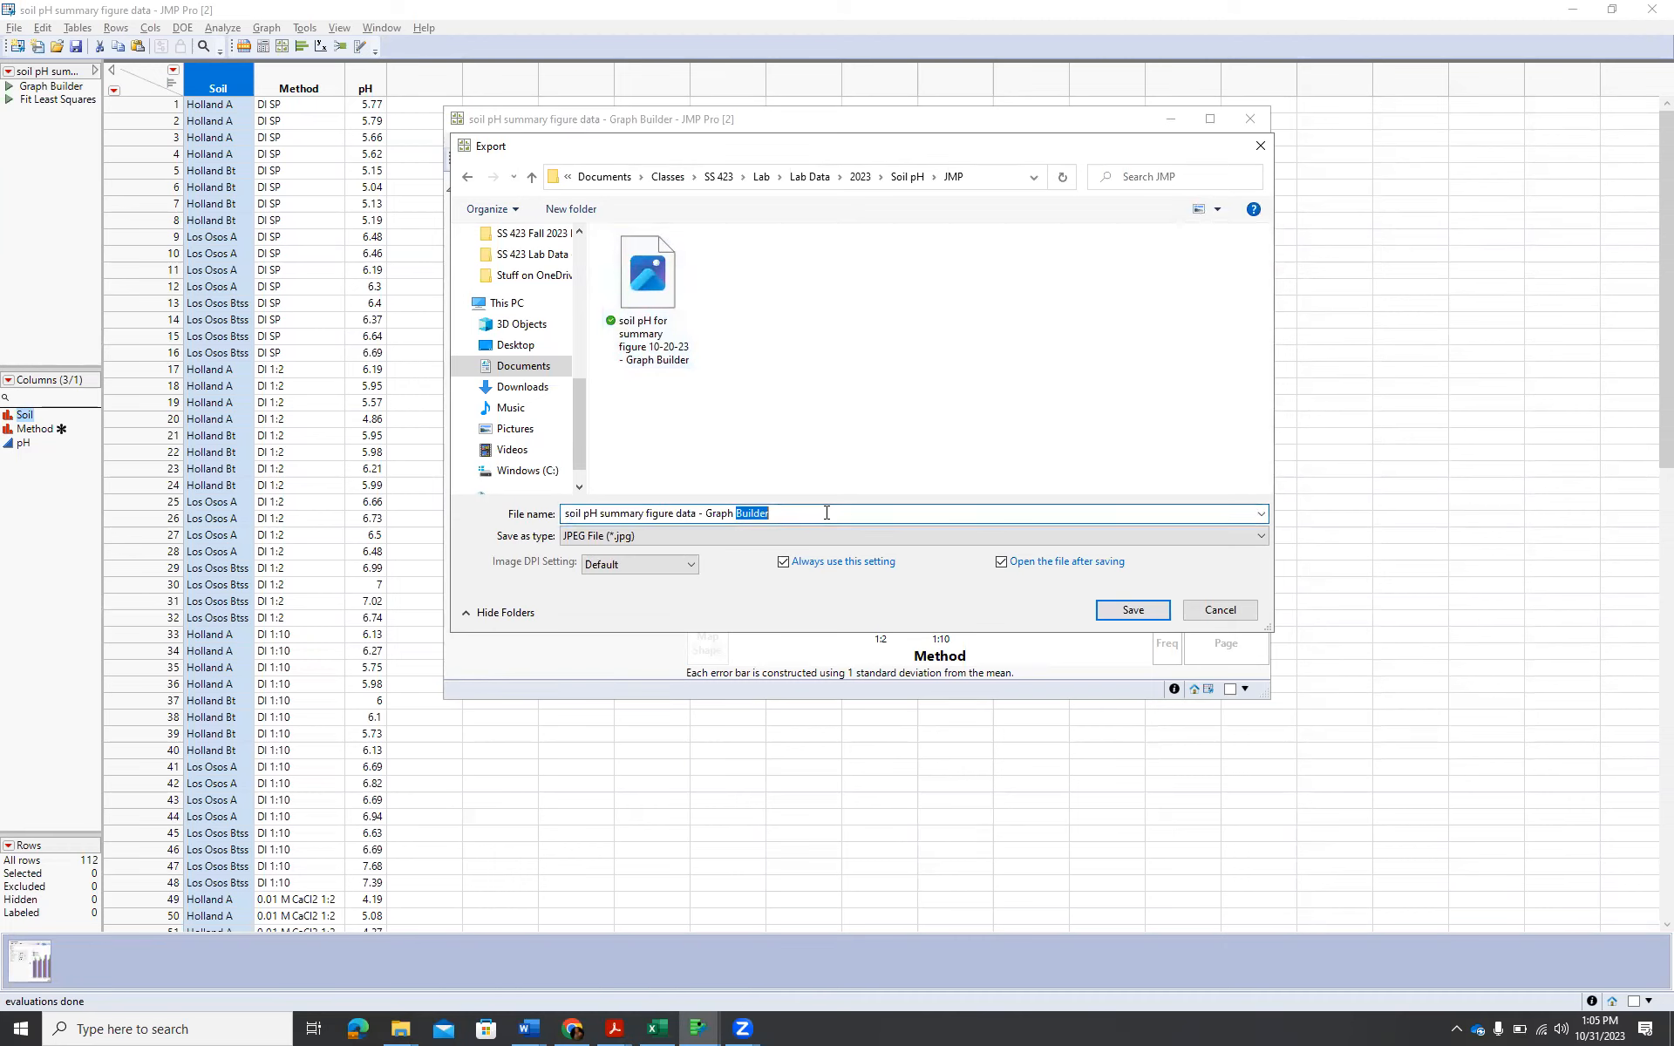
click(826, 513)
text(v2)
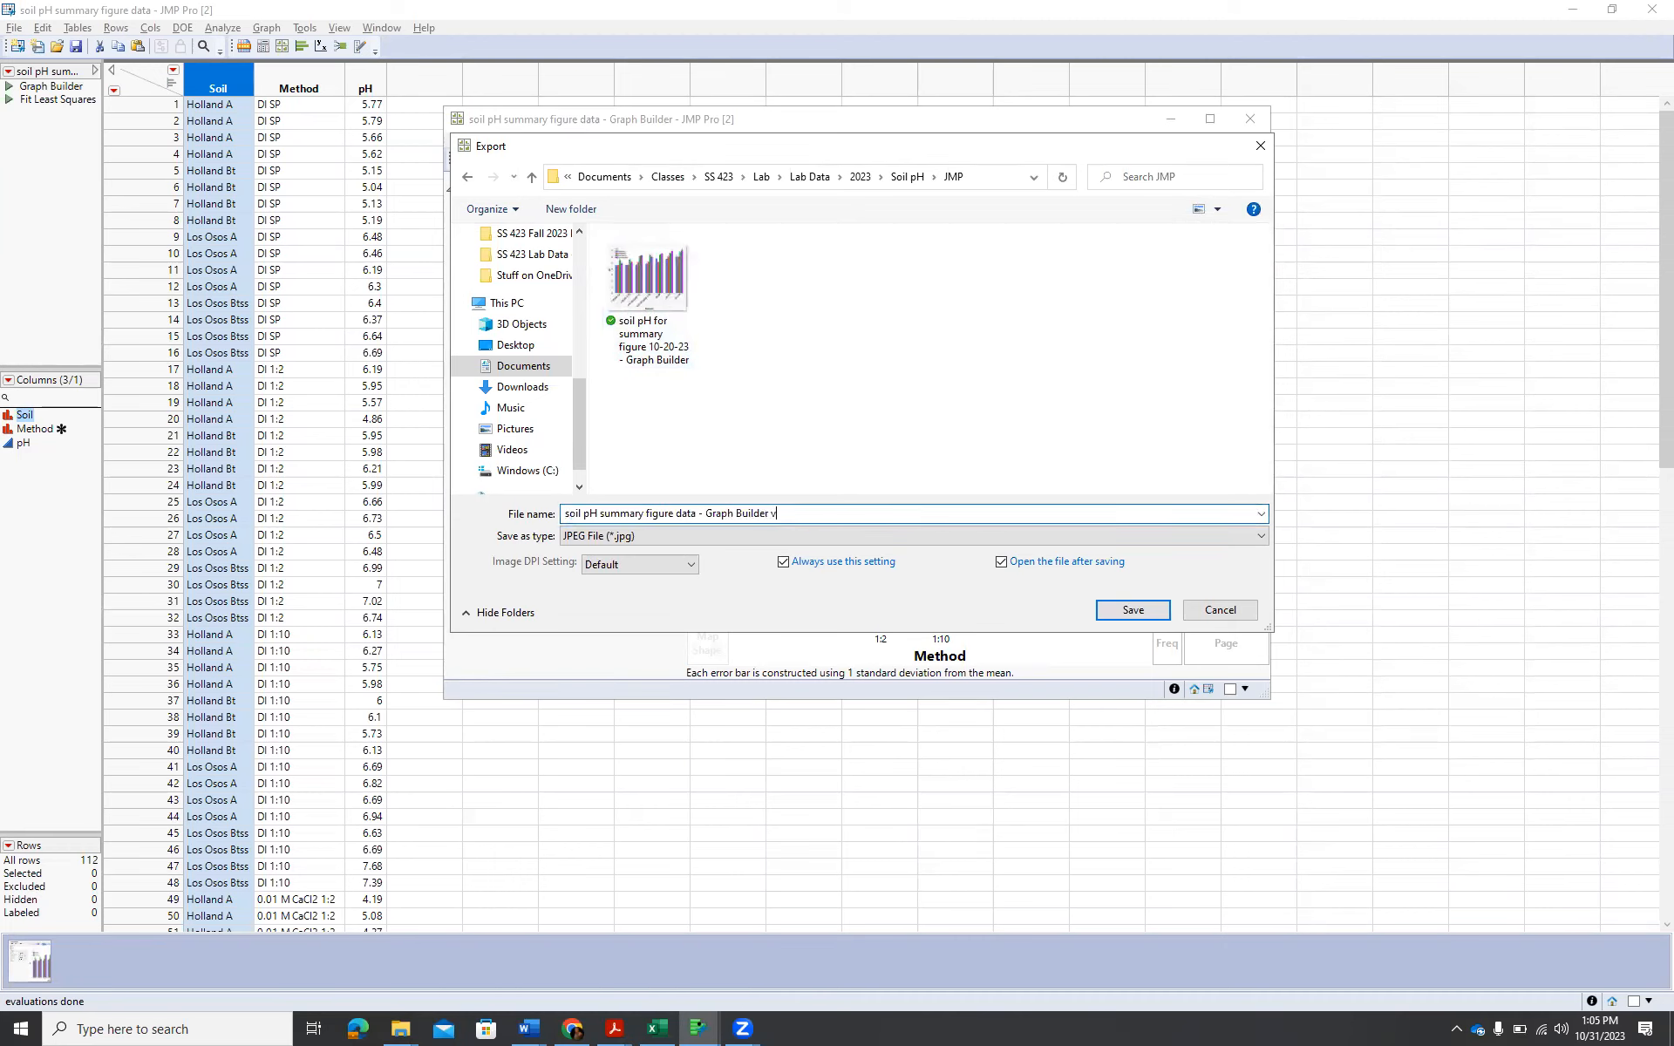
click(1119, 610)
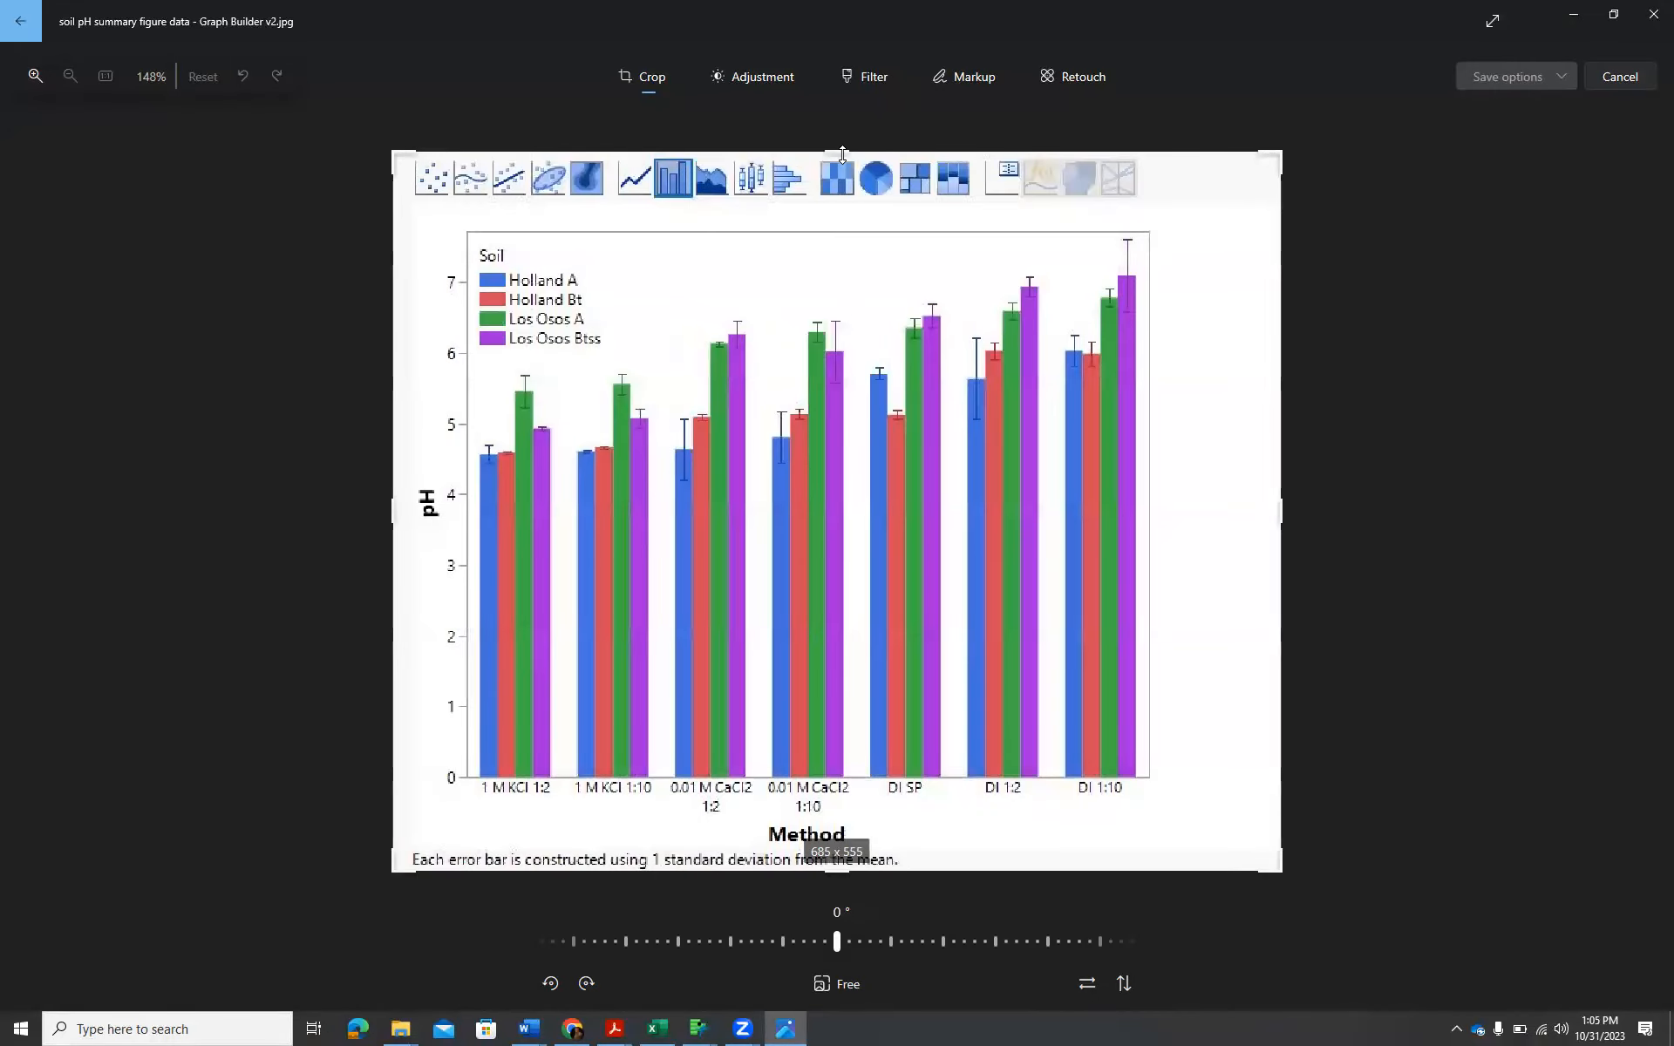
Crop the exported image to about 576 x 483, cutting off the chart-type icons, the error-bar footnote and the blank side margins.
drag(842, 154, 837, 223)
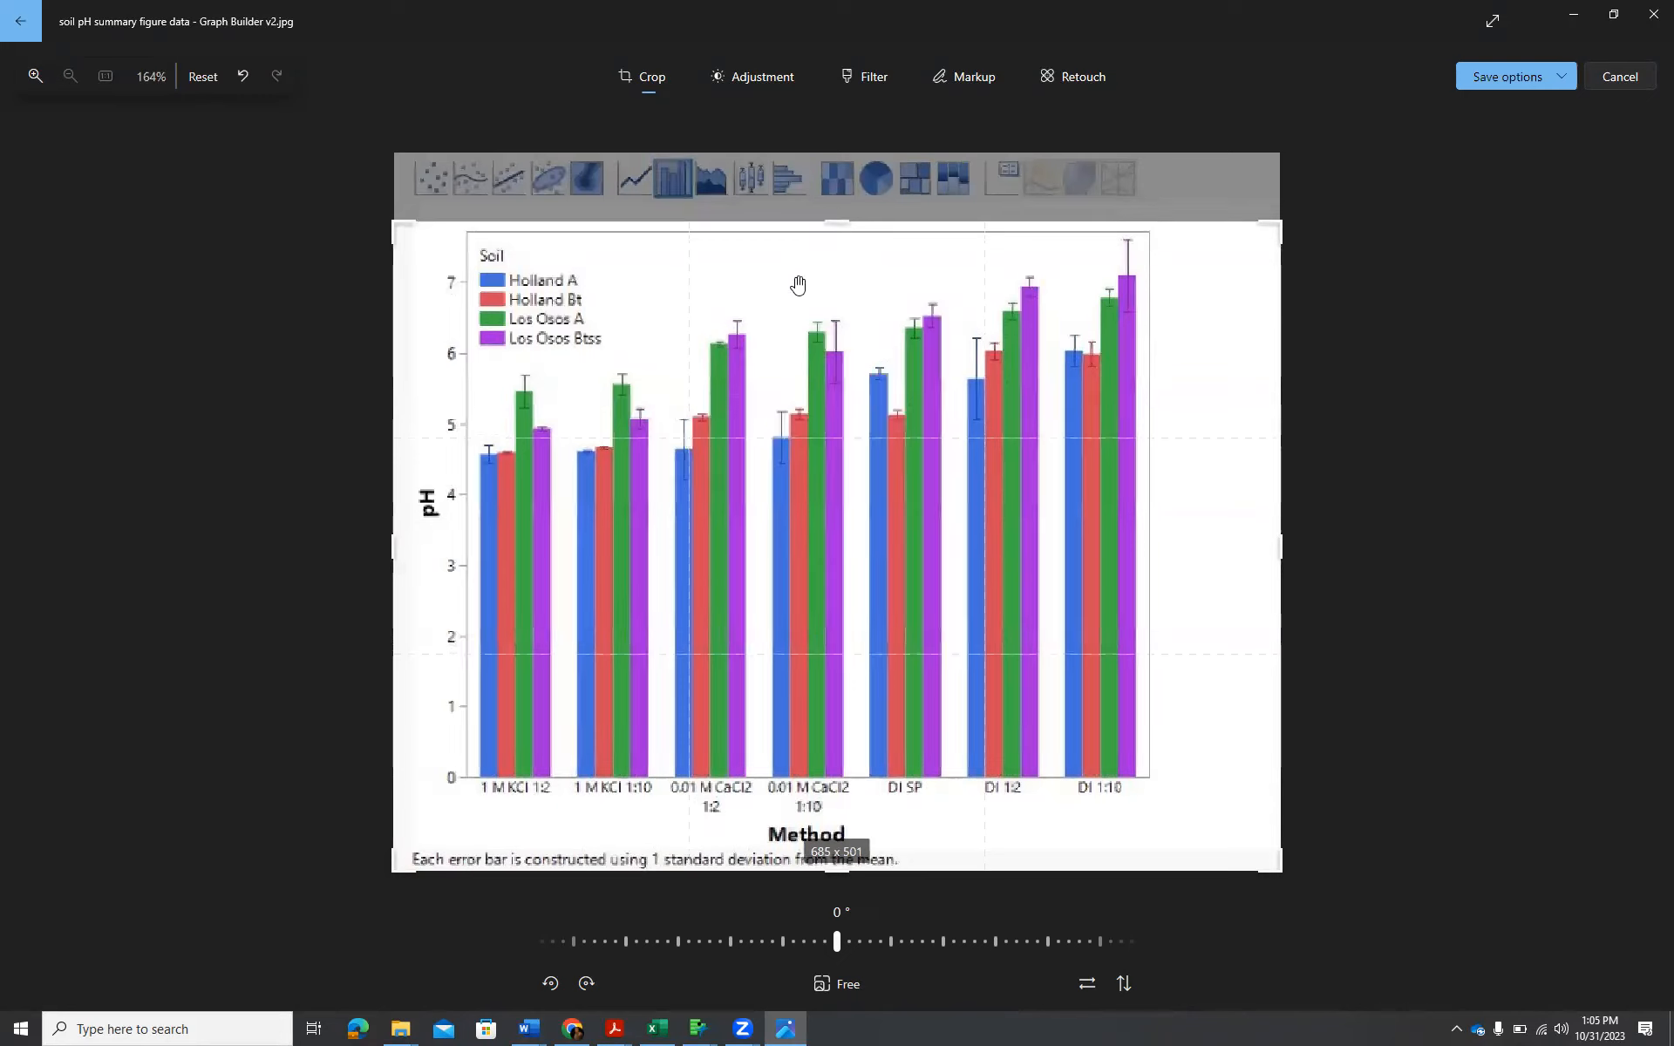
drag(832, 872, 832, 846)
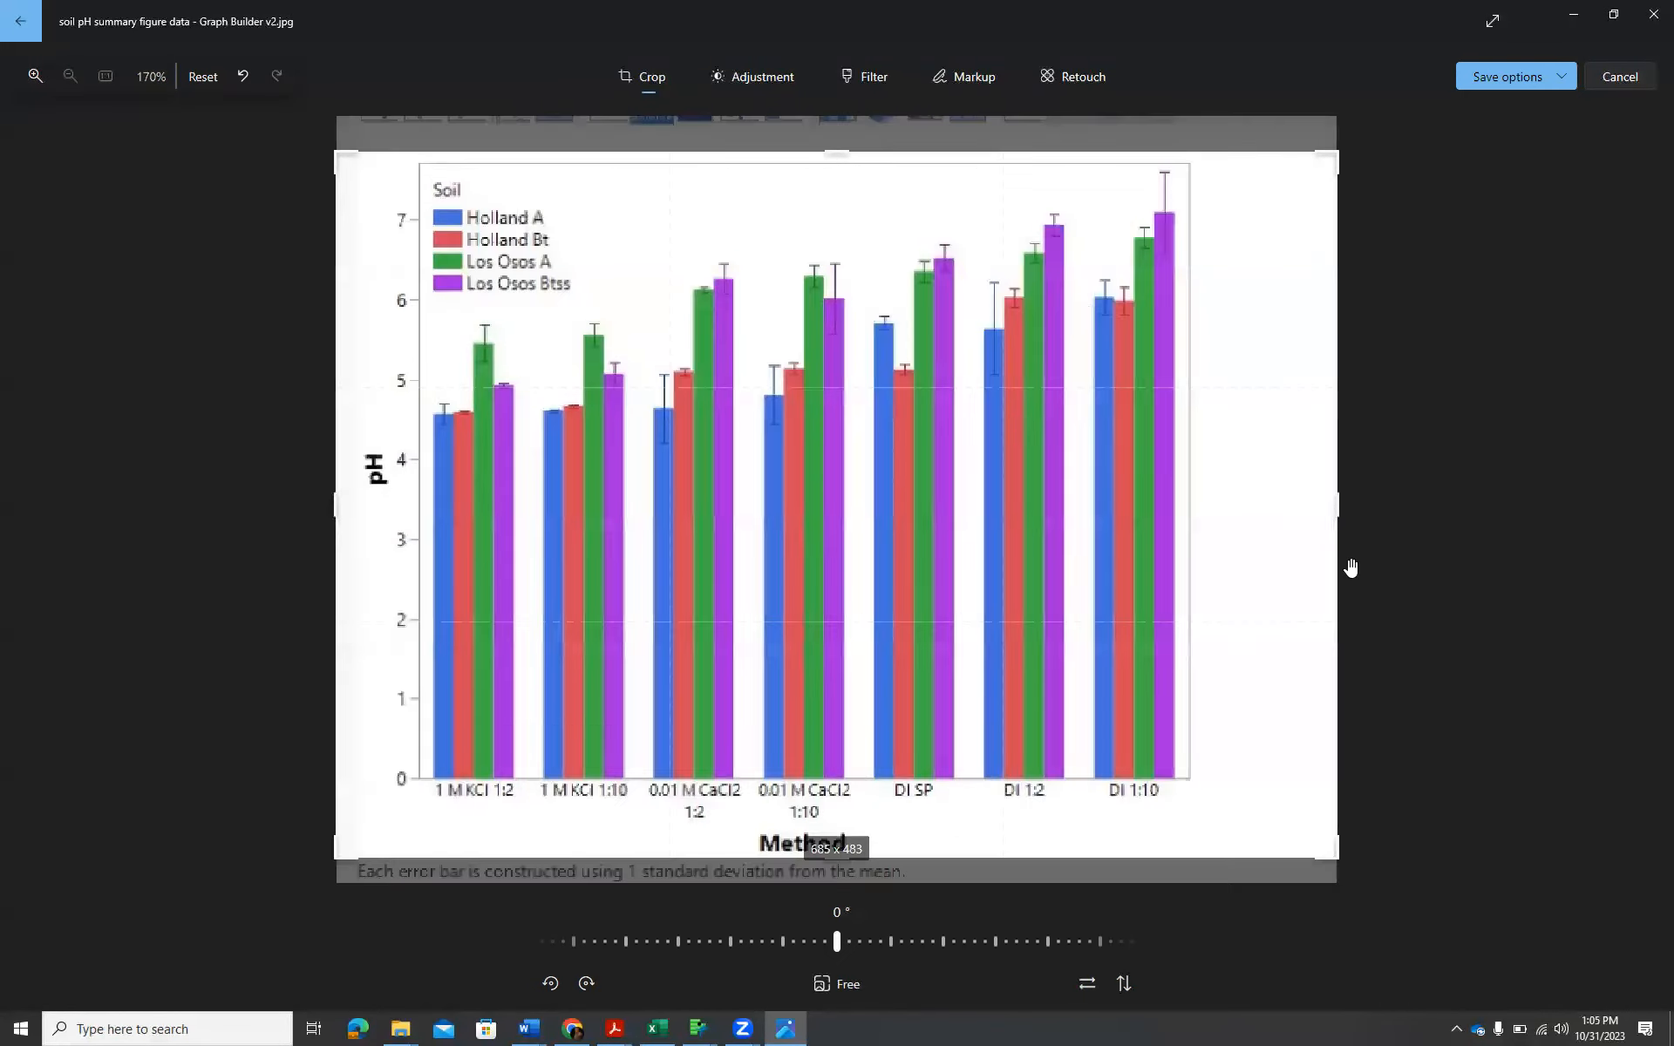
drag(1339, 512, 1209, 504)
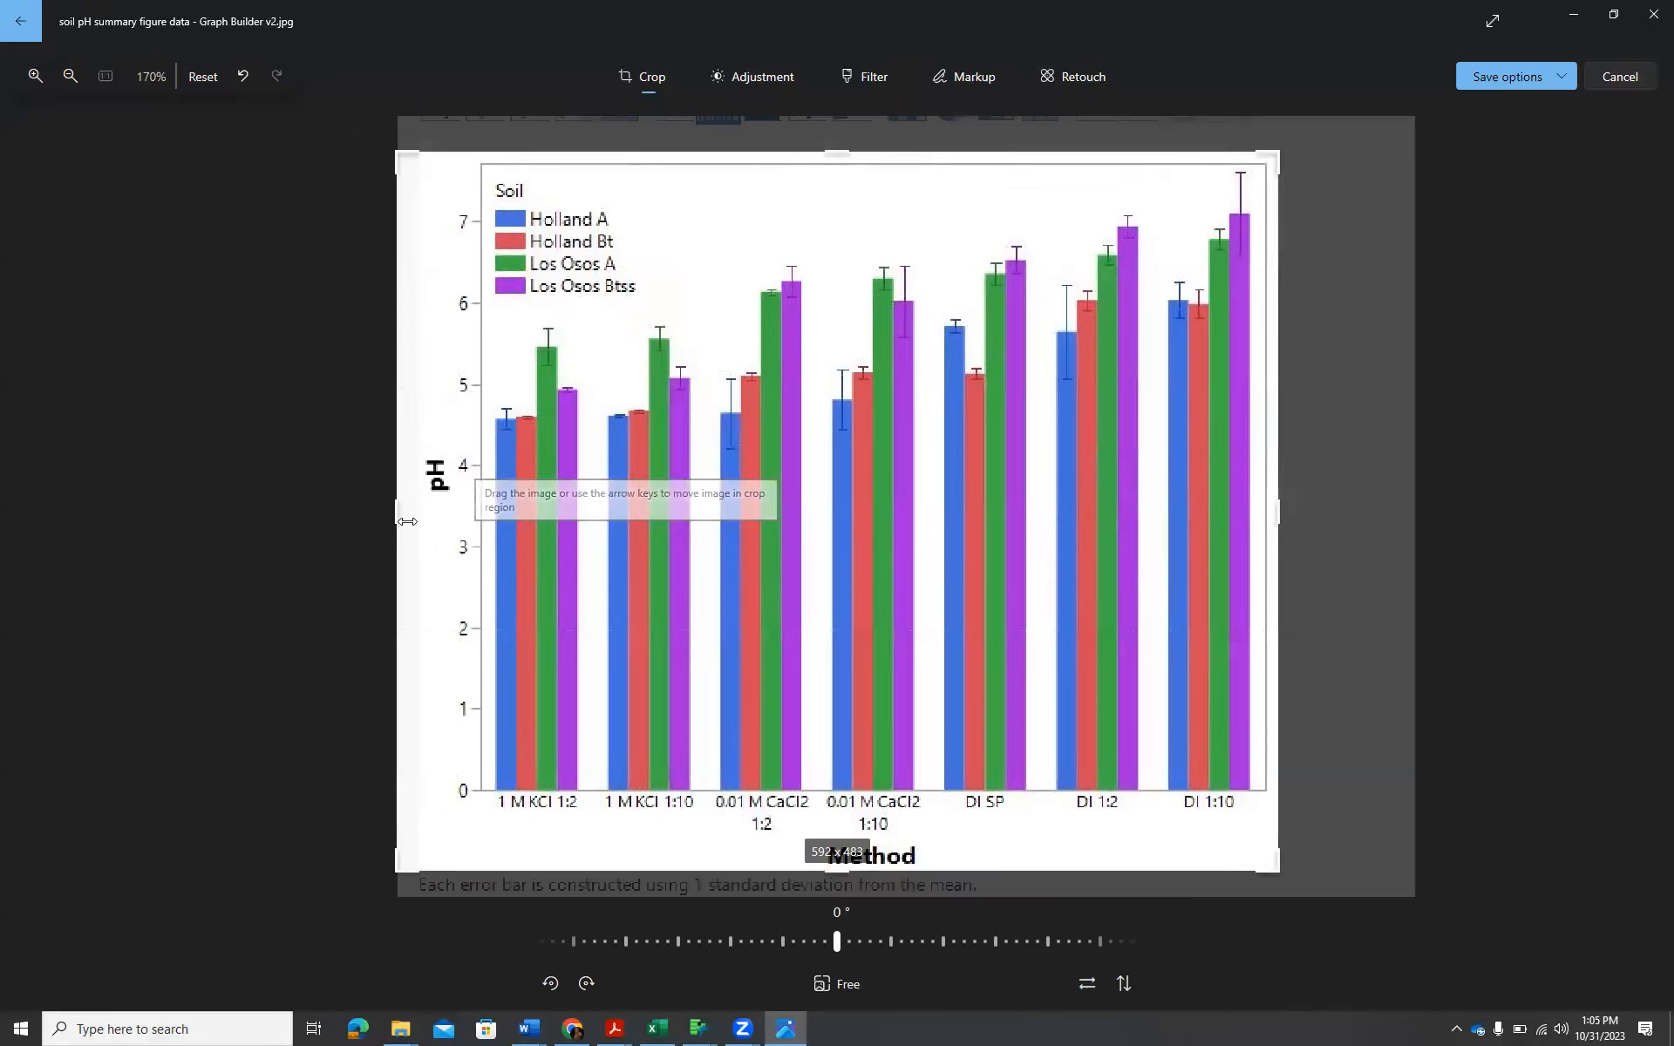
drag(405, 522, 415, 525)
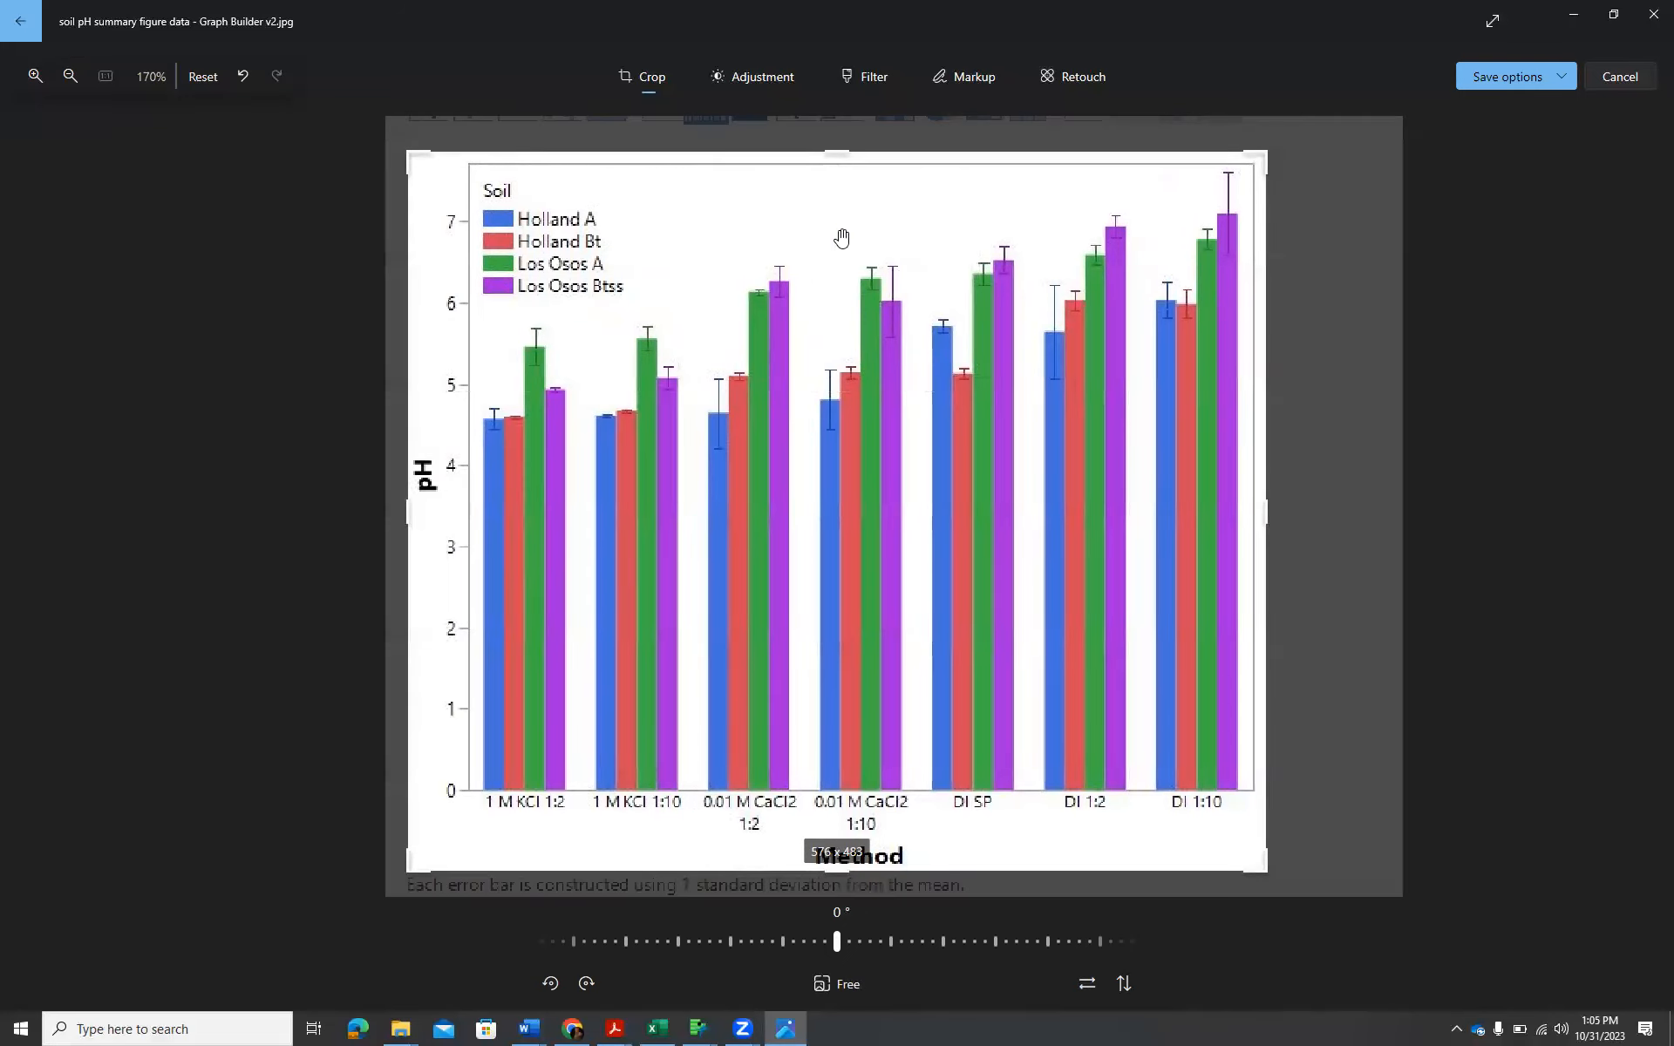
Save the cropped image over the original file and close the image viewer.
click(1562, 83)
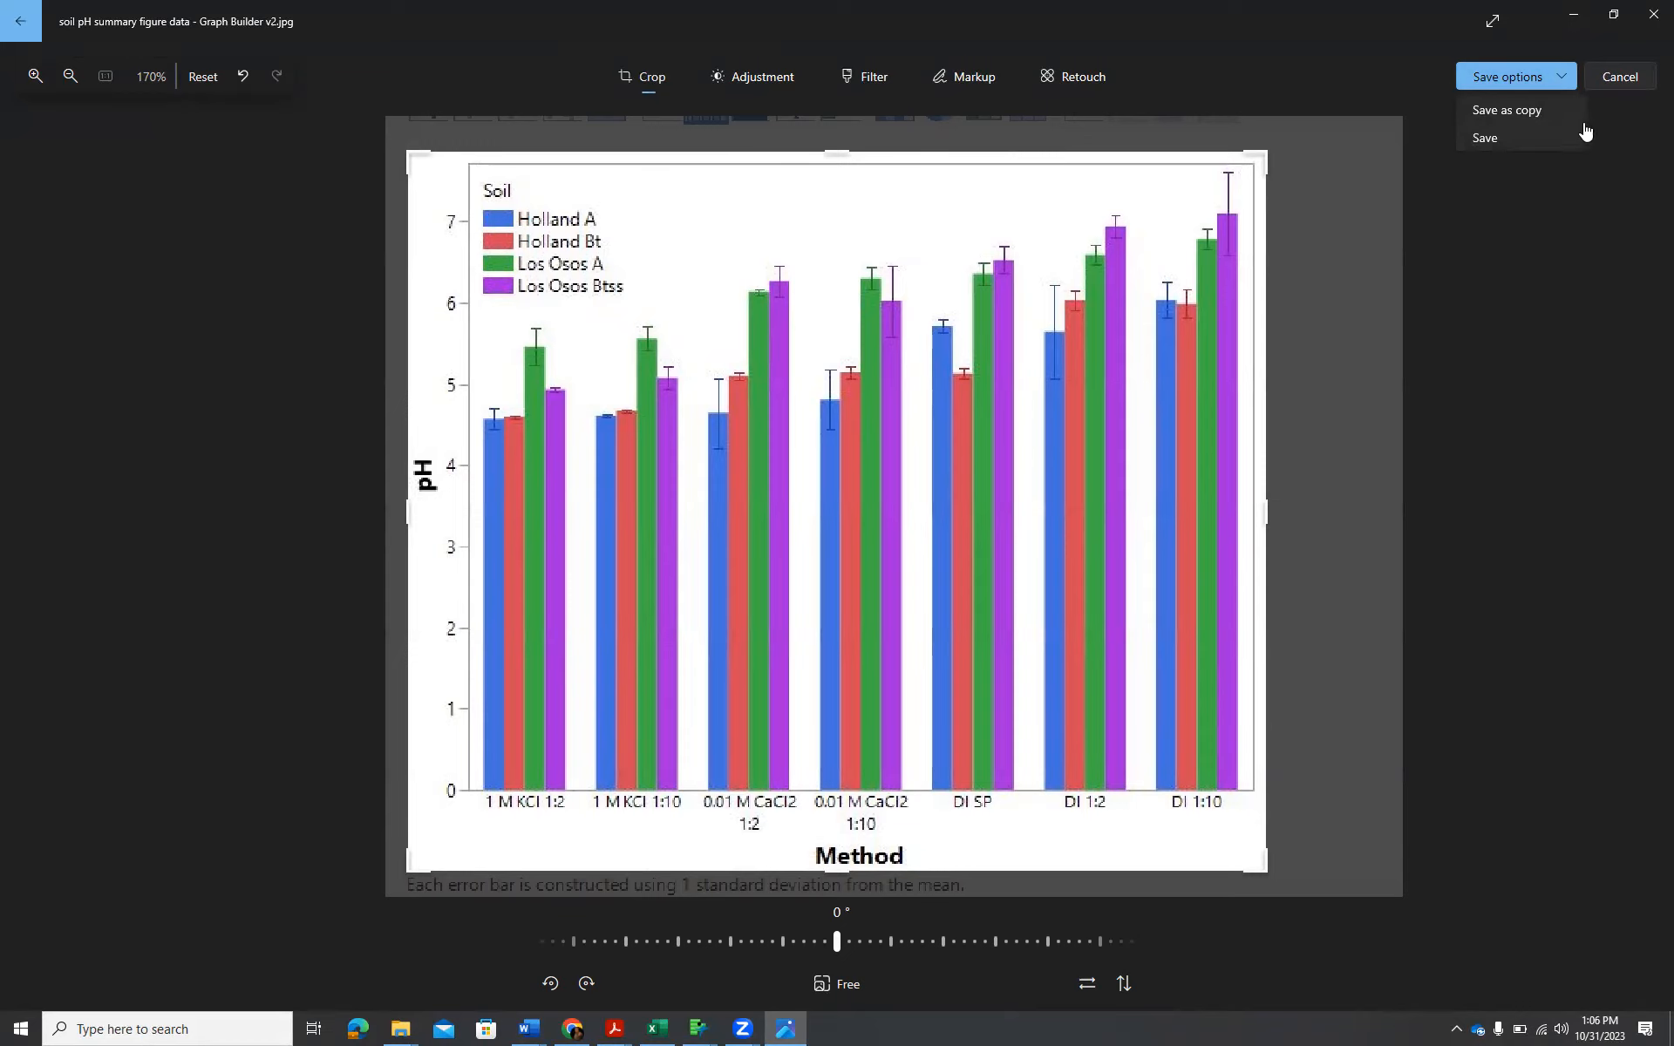
click(641, 83)
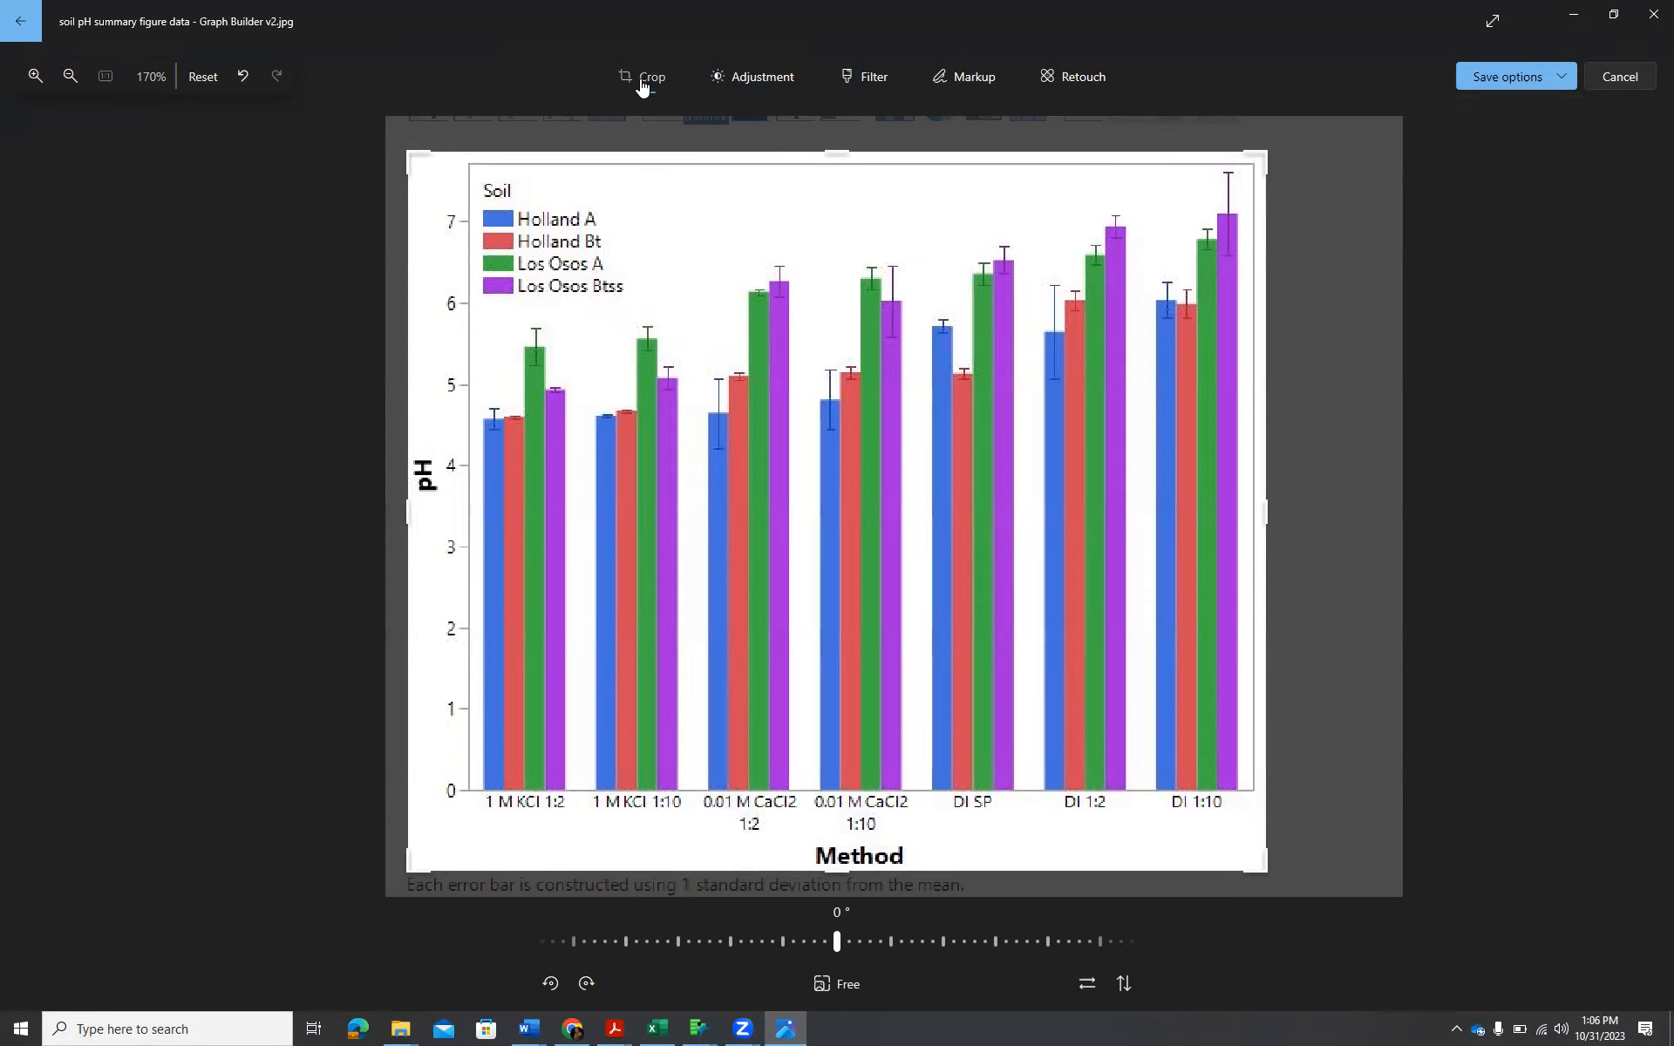
click(1559, 86)
click(1521, 136)
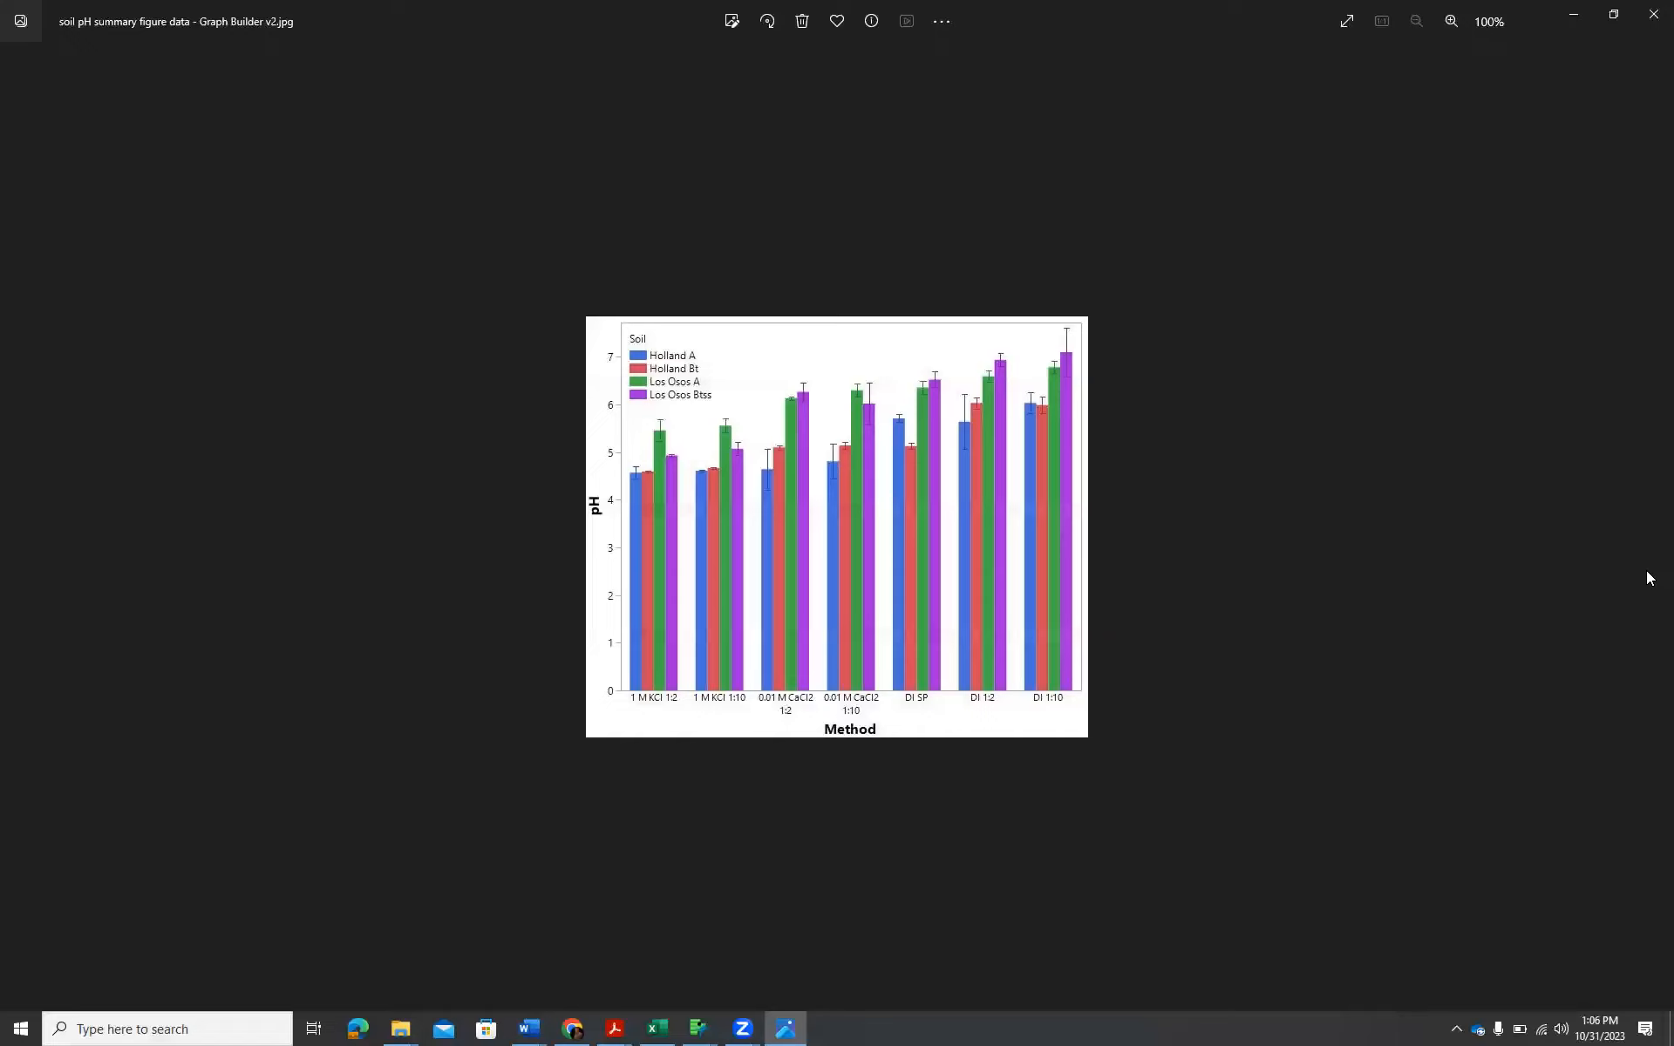
click(1653, 14)
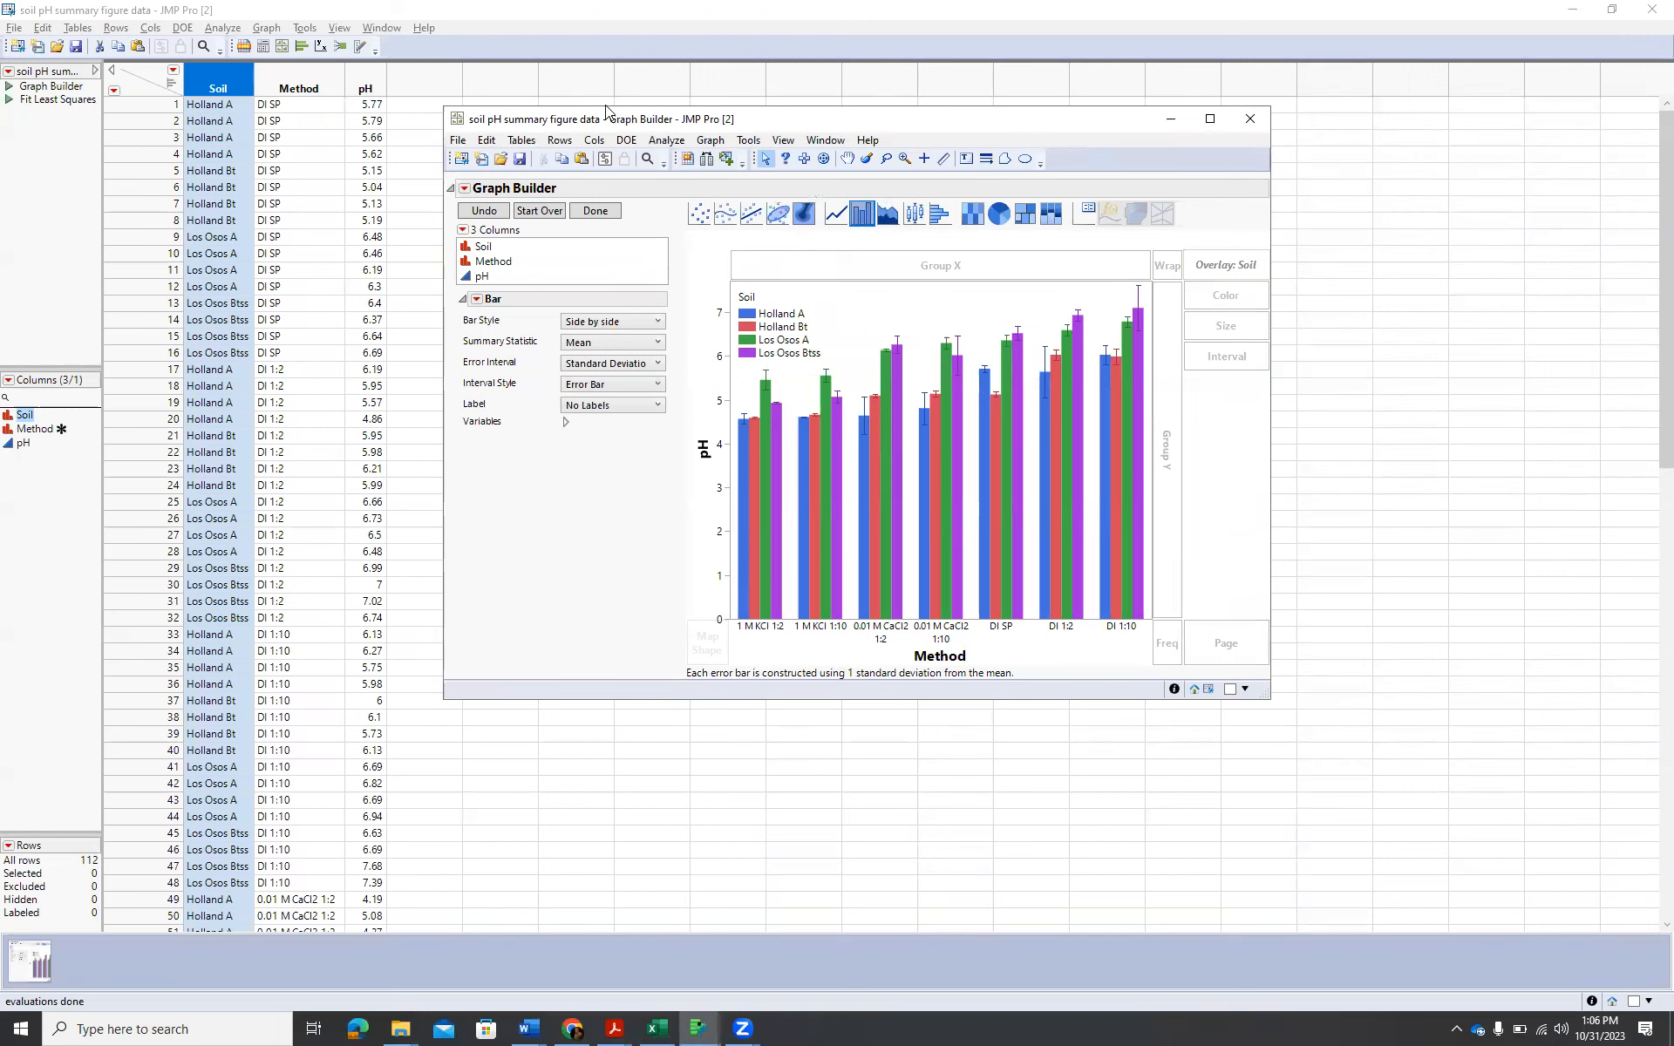
click(459, 144)
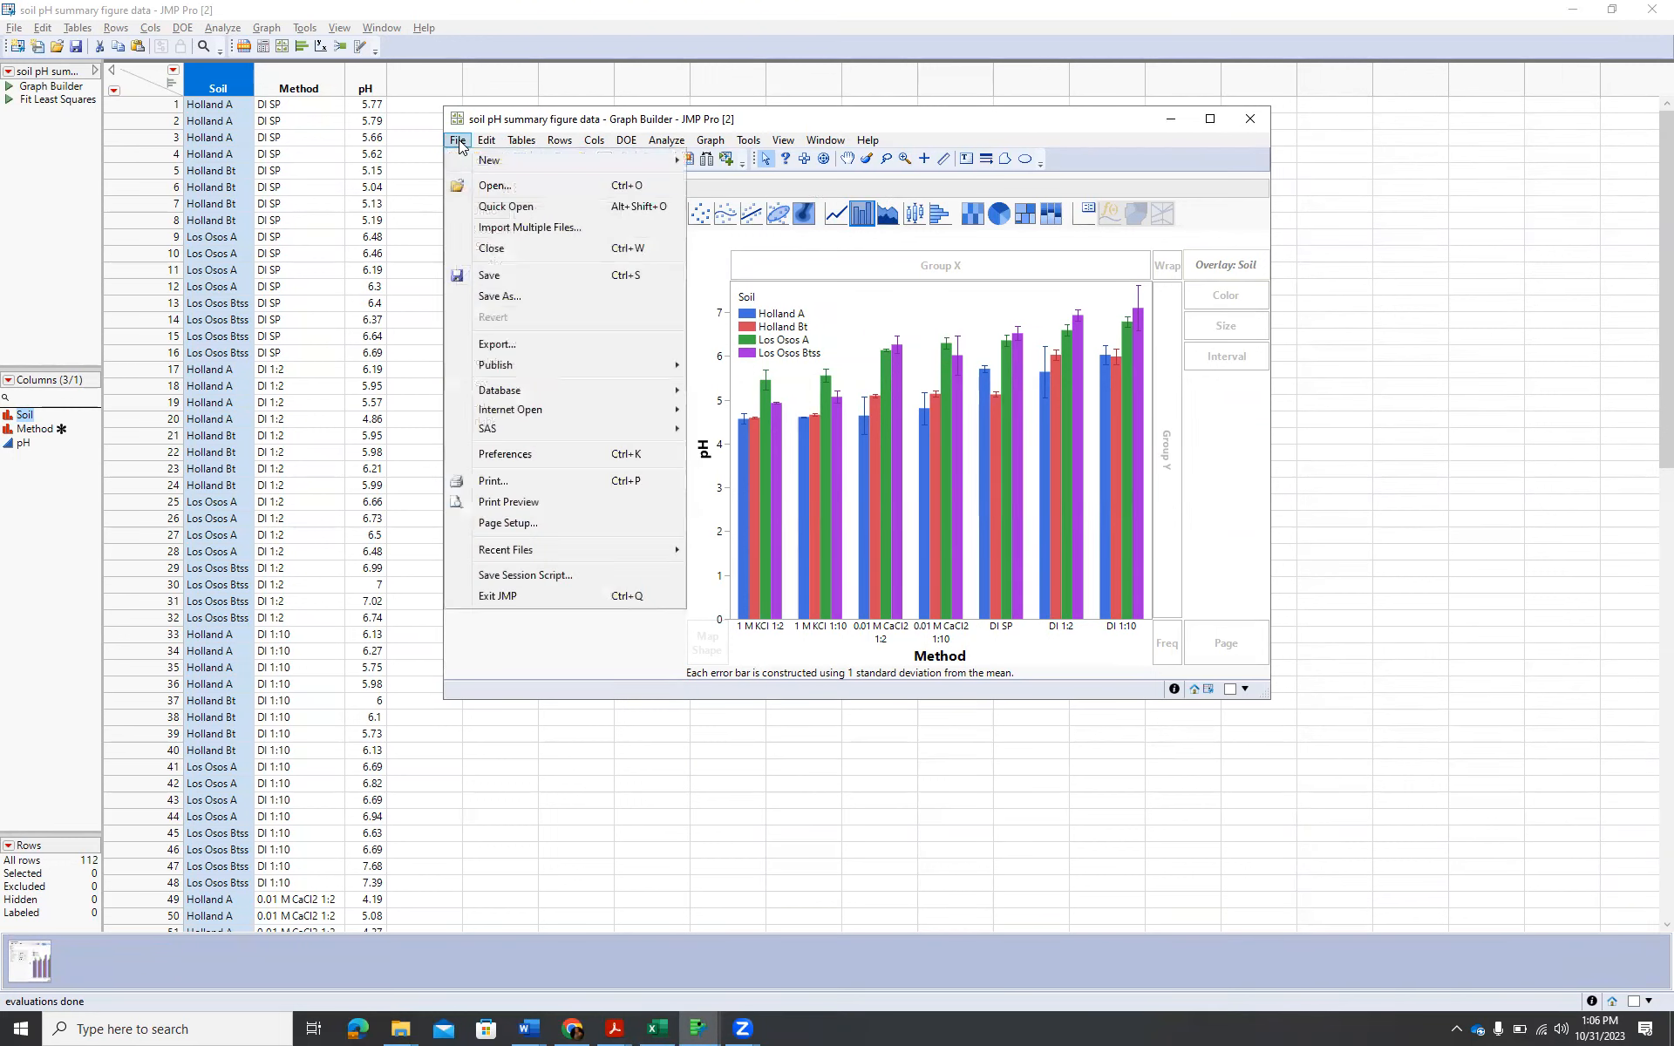
click(511, 347)
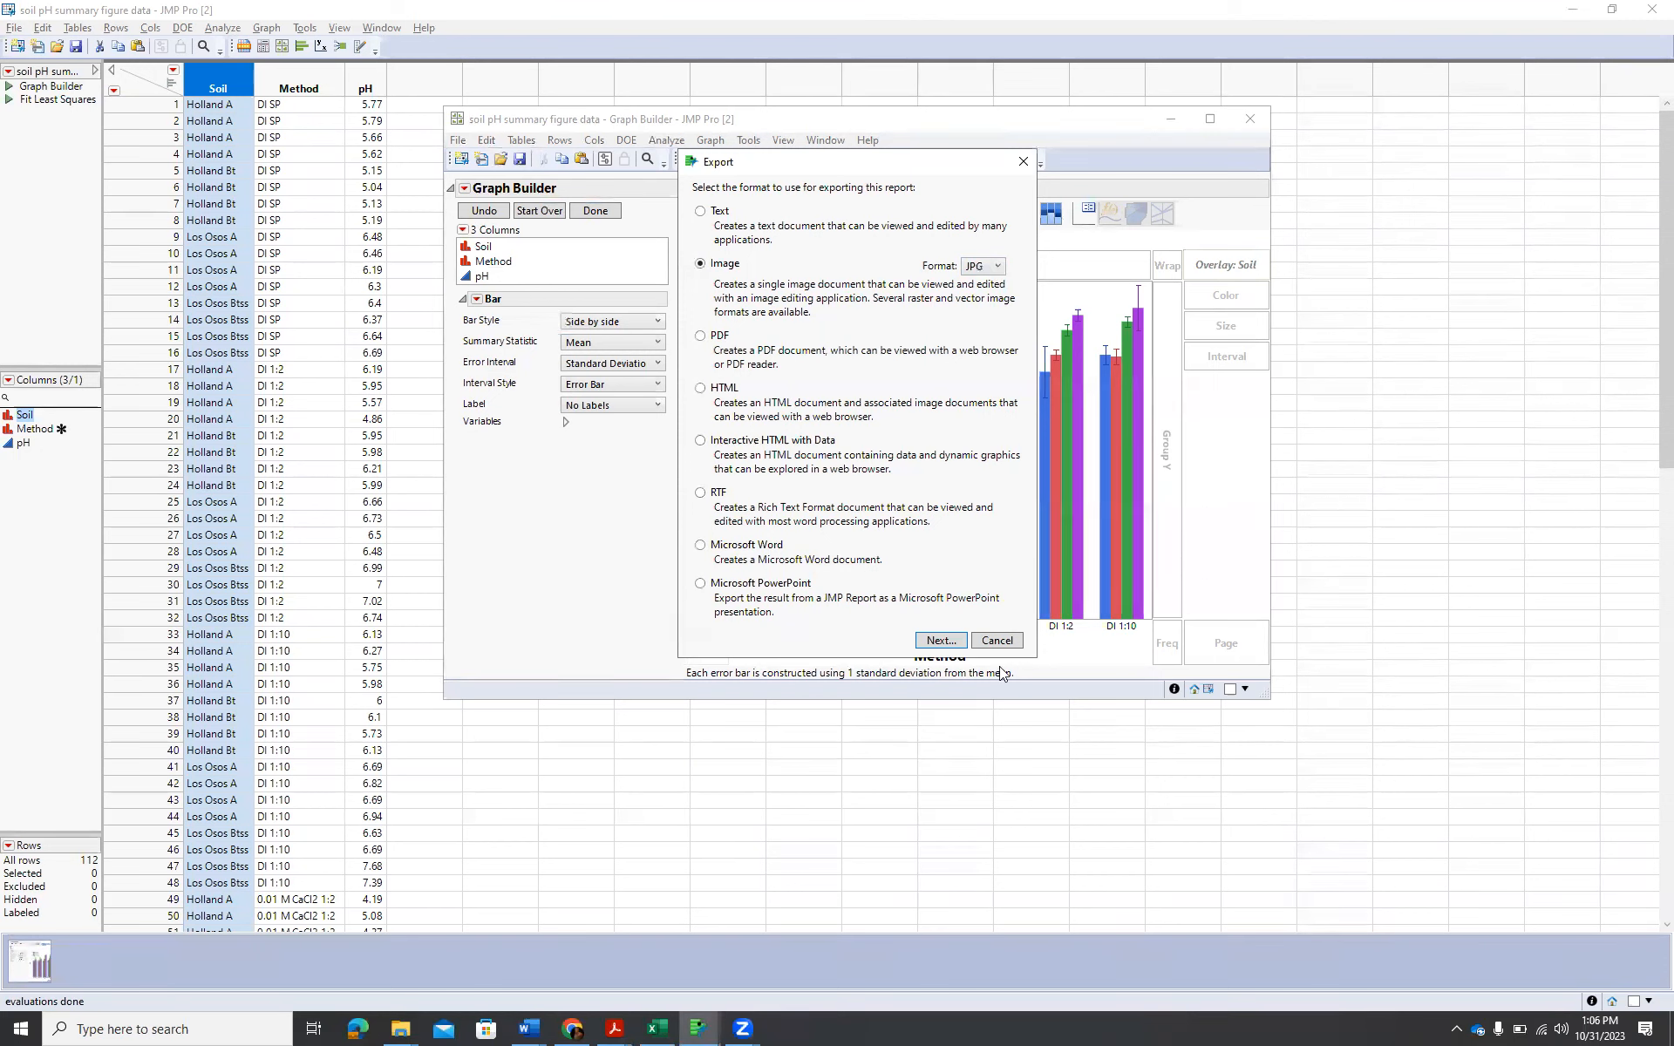
click(996, 641)
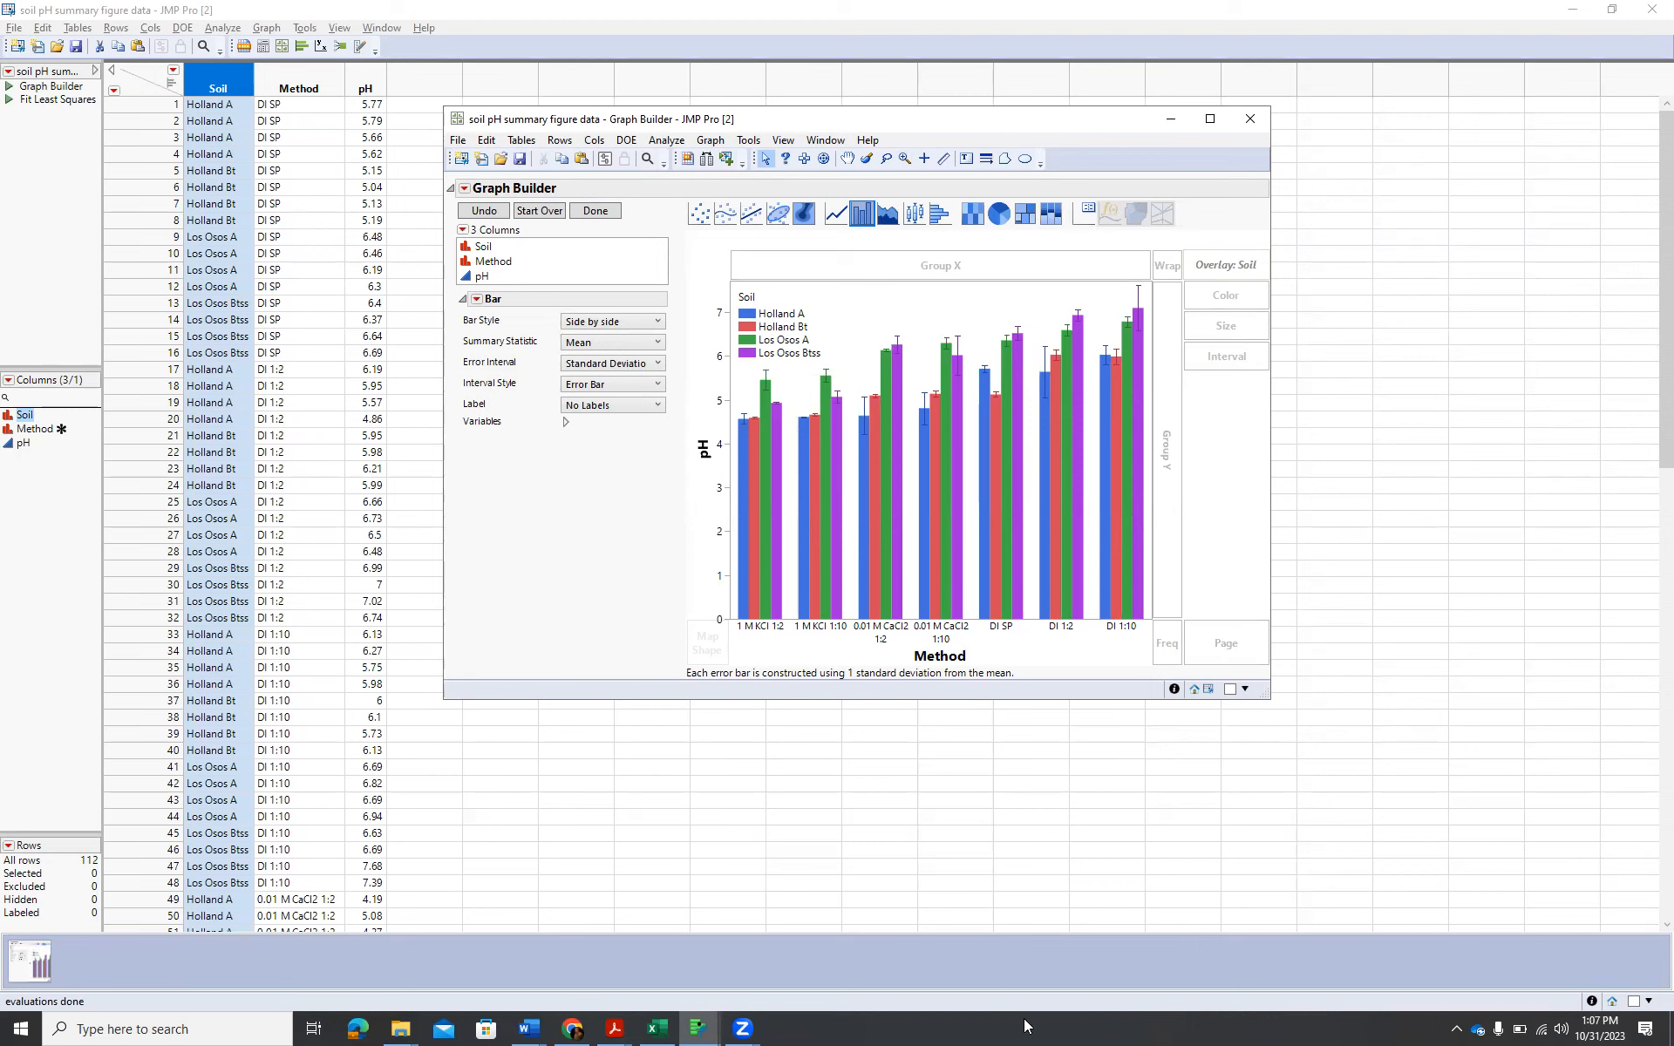
Bring the soil pH data table back in front of the Graph Builder window.
click(1149, 850)
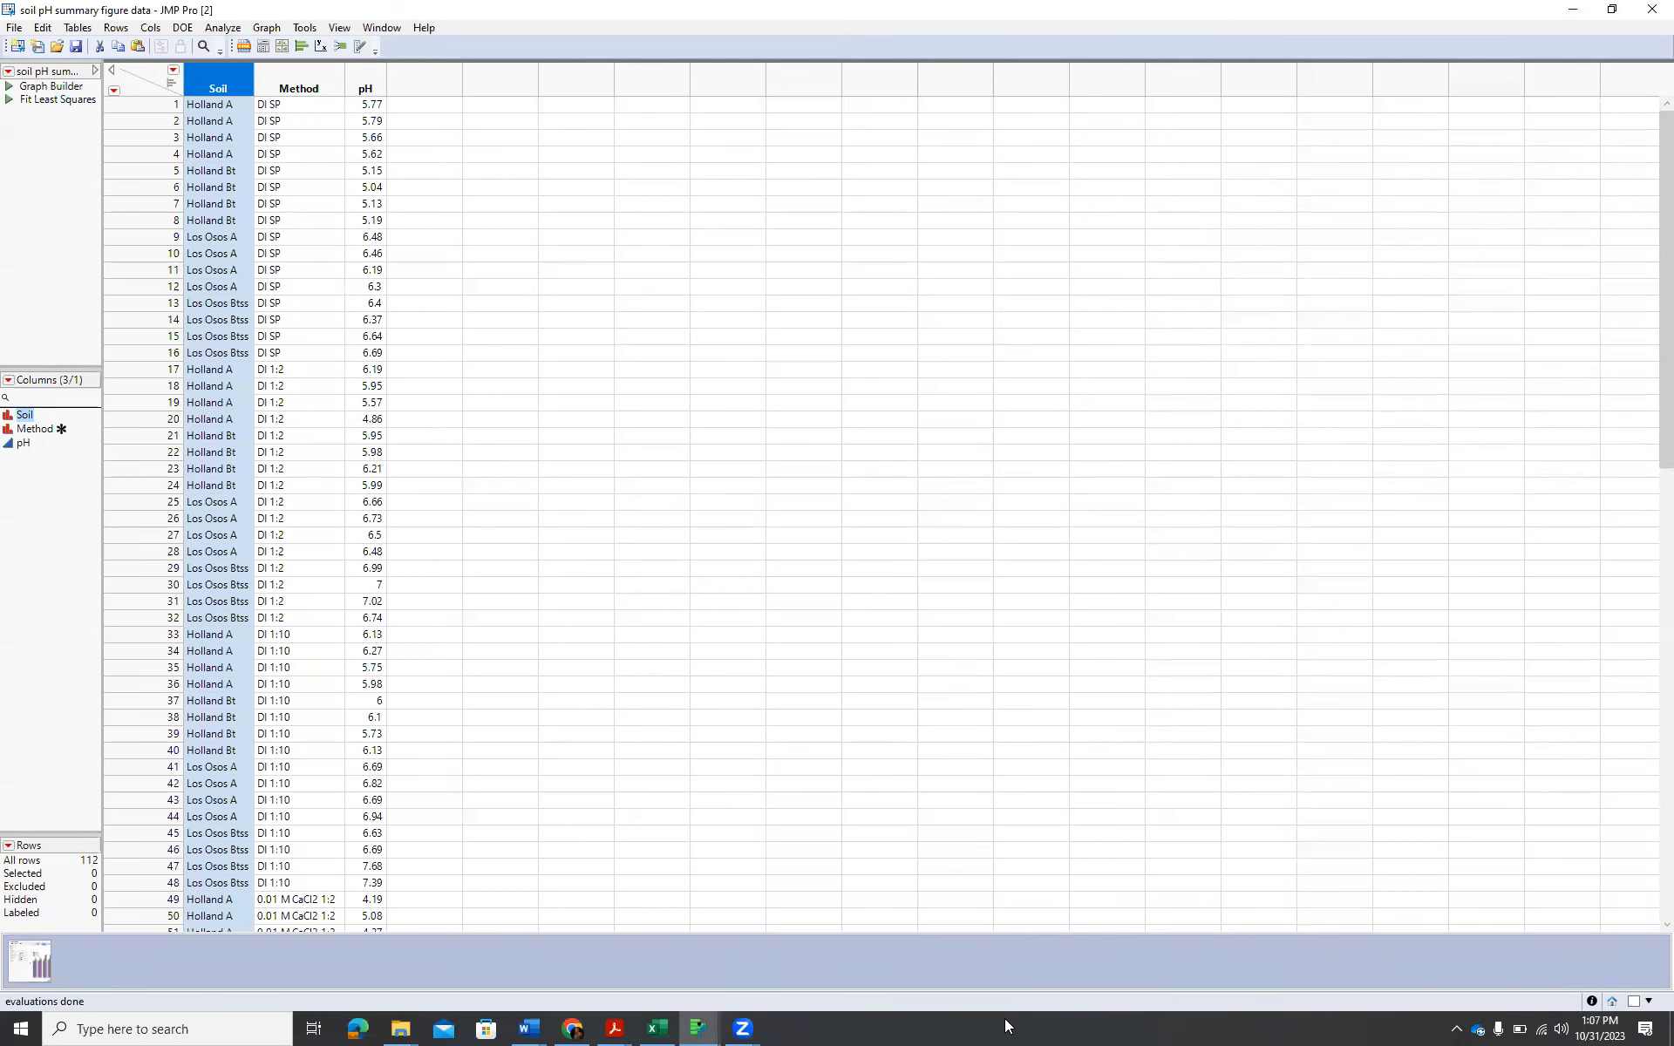